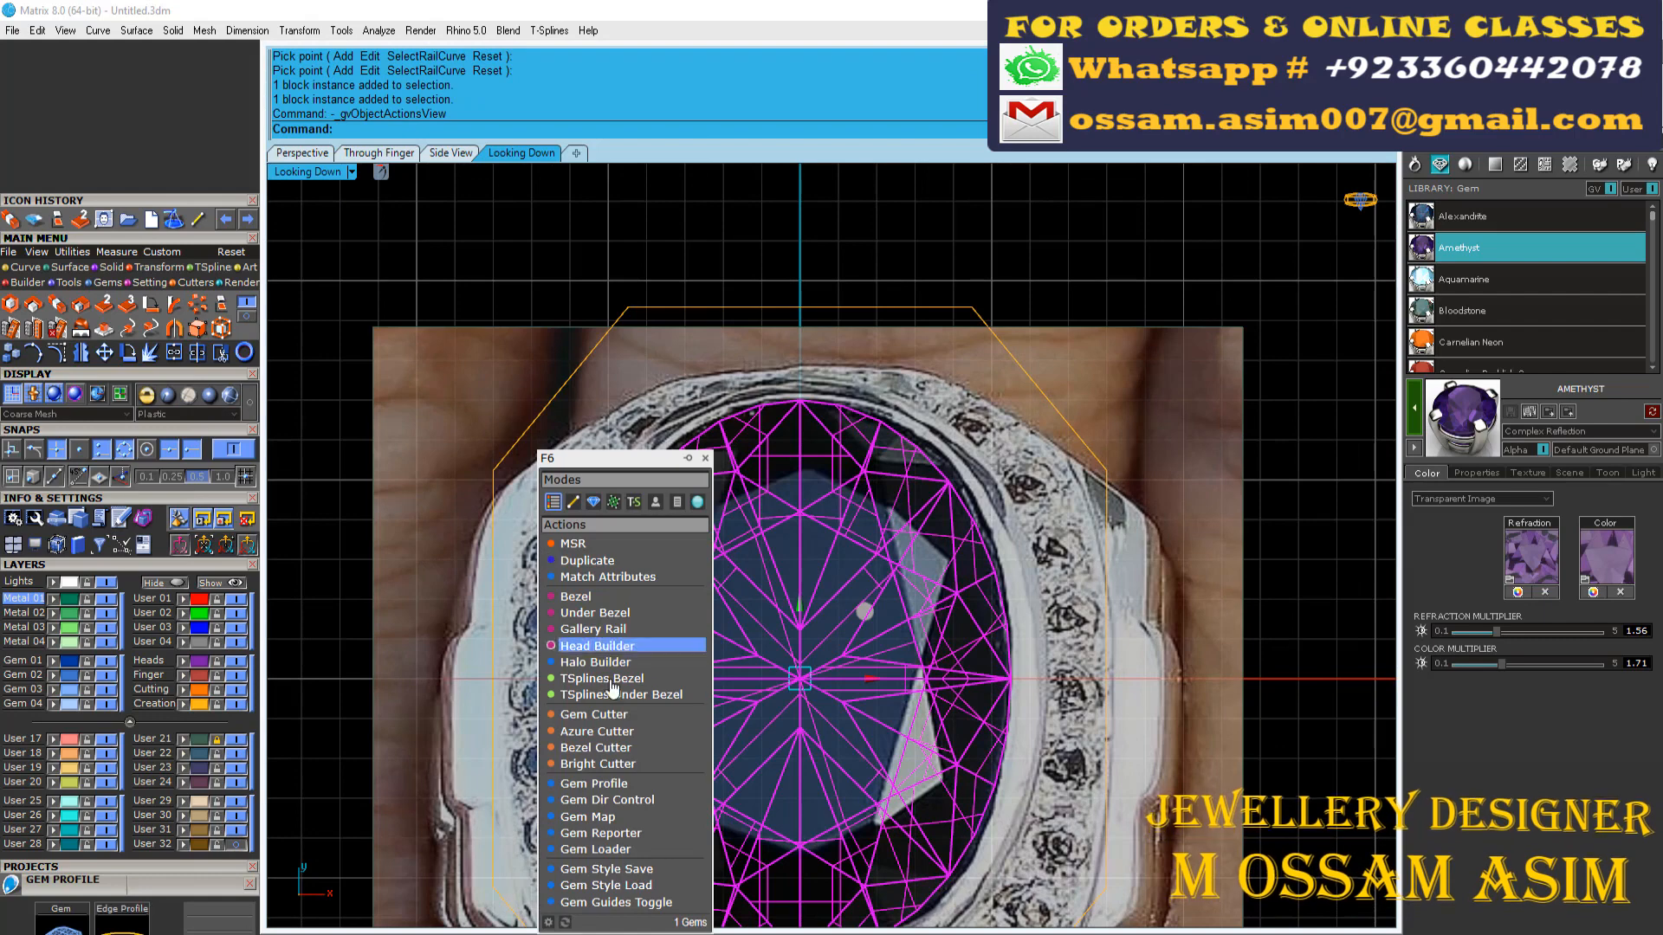
Step: Create a bezel around the centre gem with a top thickness of about 0.61 mm and a base thickness of about 0.68 mm
click(612, 689)
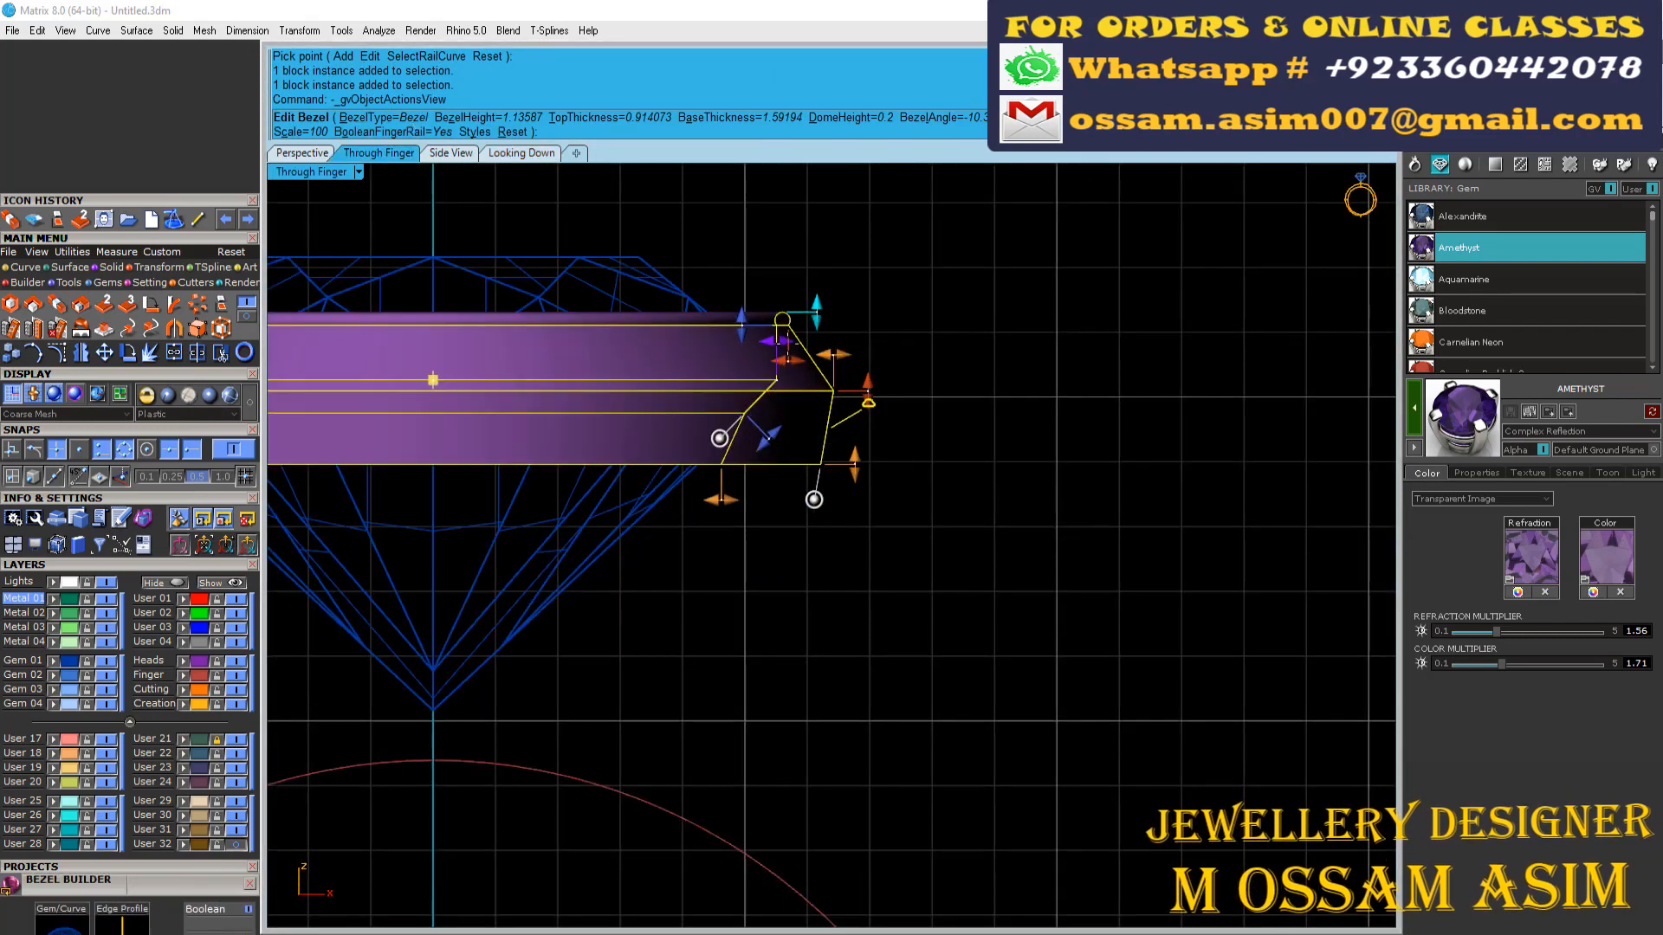
scroll(739, 404, up, 5)
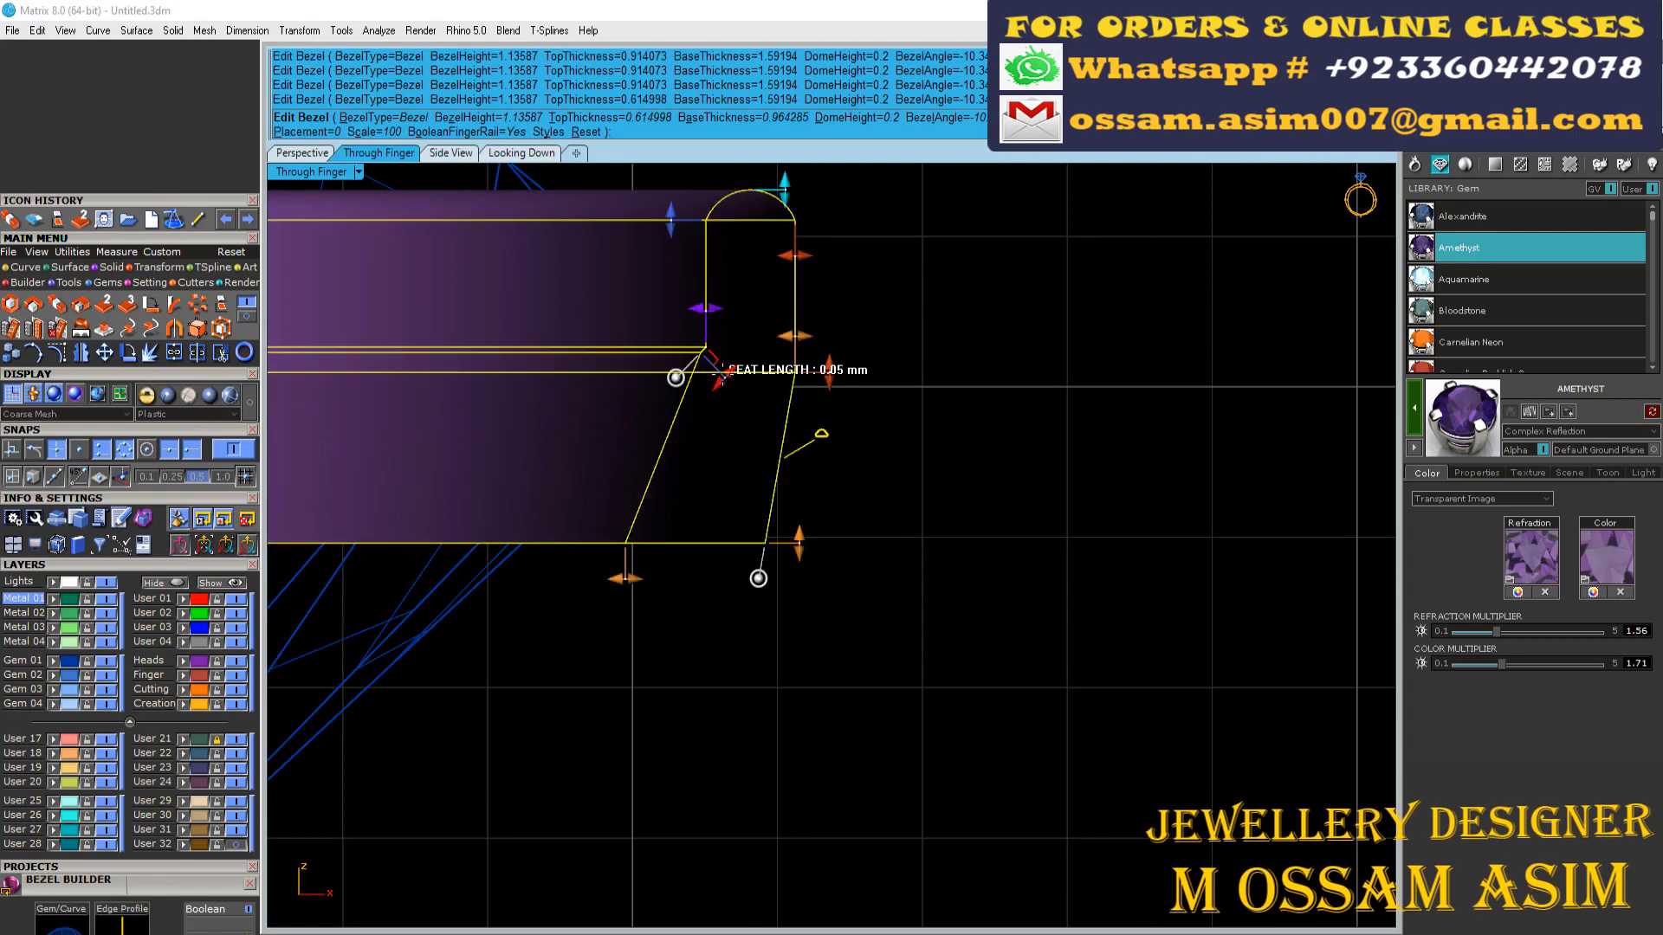
scroll(719, 371, up, 3)
drag(619, 690, 627, 690)
scroll(627, 690, down, 2)
right_drag(627, 690, 593, 746)
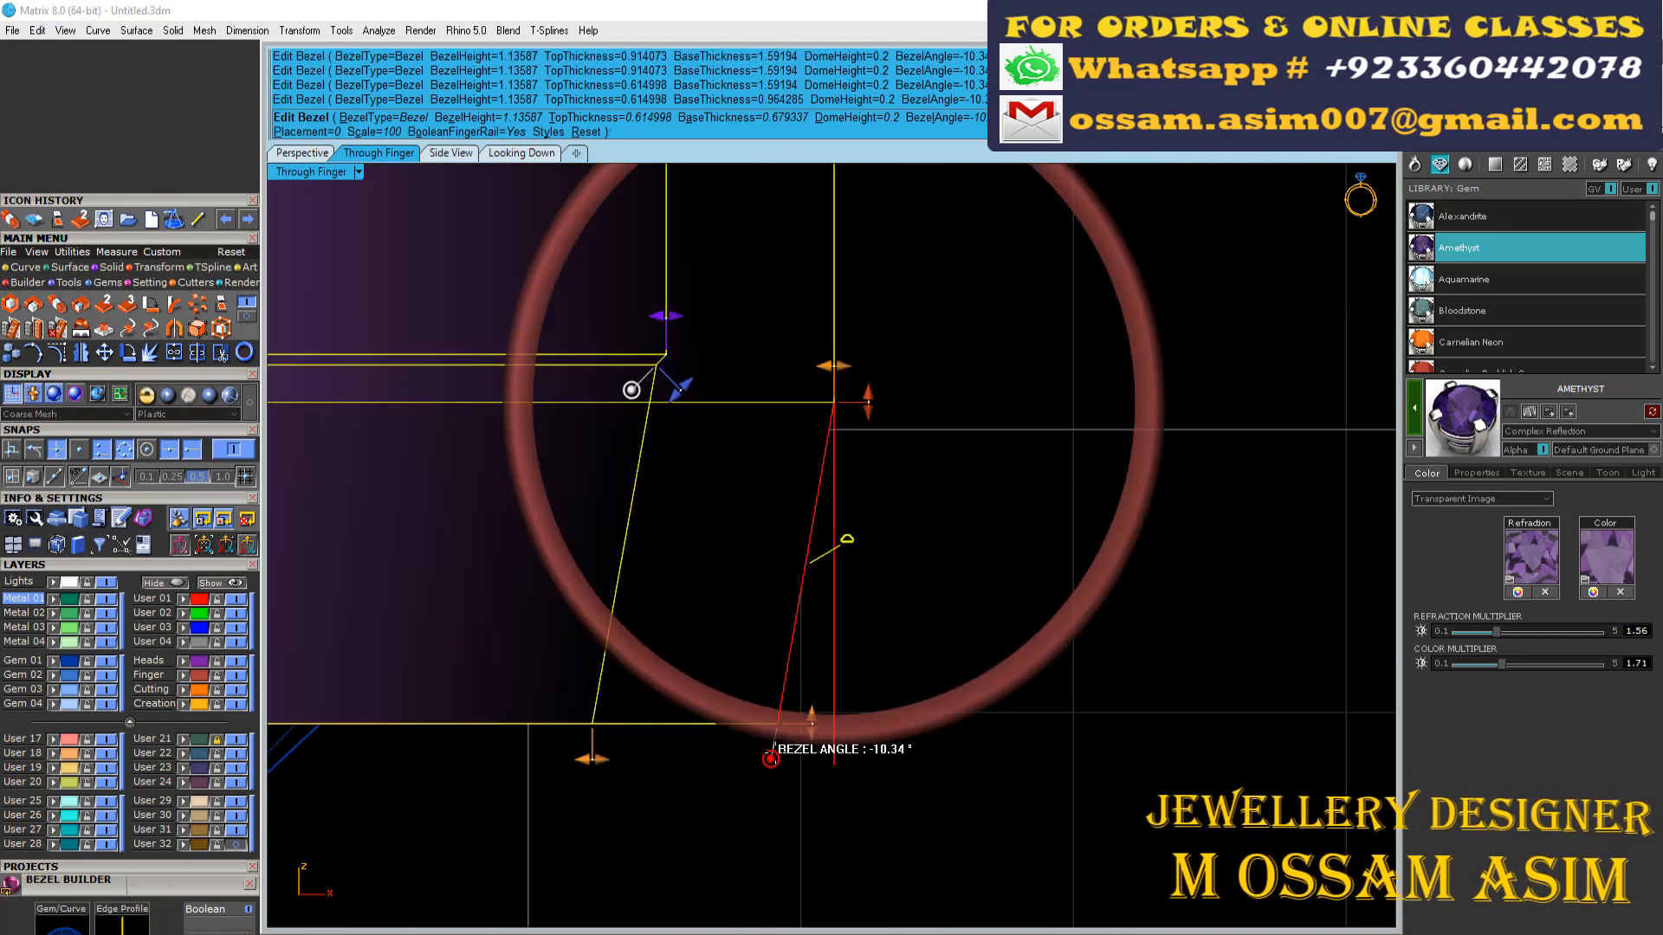
Step: Slim the bezel to a top thickness of about 0.58 mm and a base thickness of about 0.52 mm, then save the model
drag(832, 365, 804, 366)
scroll(786, 406, down, 2)
drag(641, 699, 647, 699)
scroll(718, 272, down, 2)
right_drag(719, 272, 722, 522)
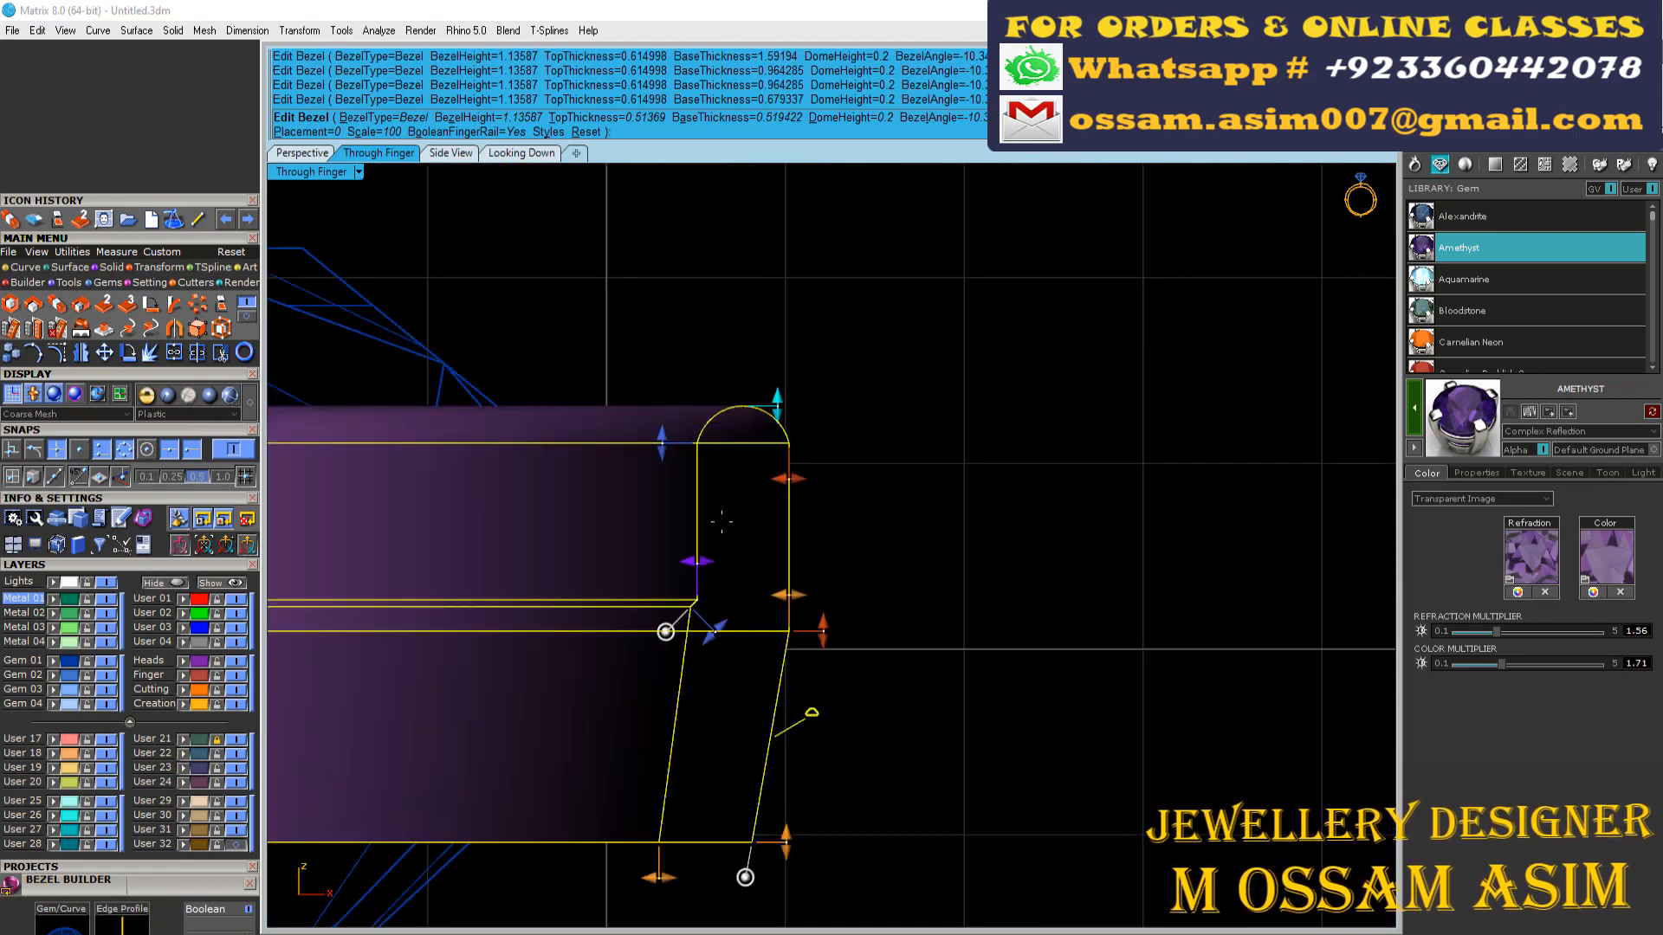
drag(796, 596, 802, 596)
right_click(803, 589)
scroll(797, 571, down, 10)
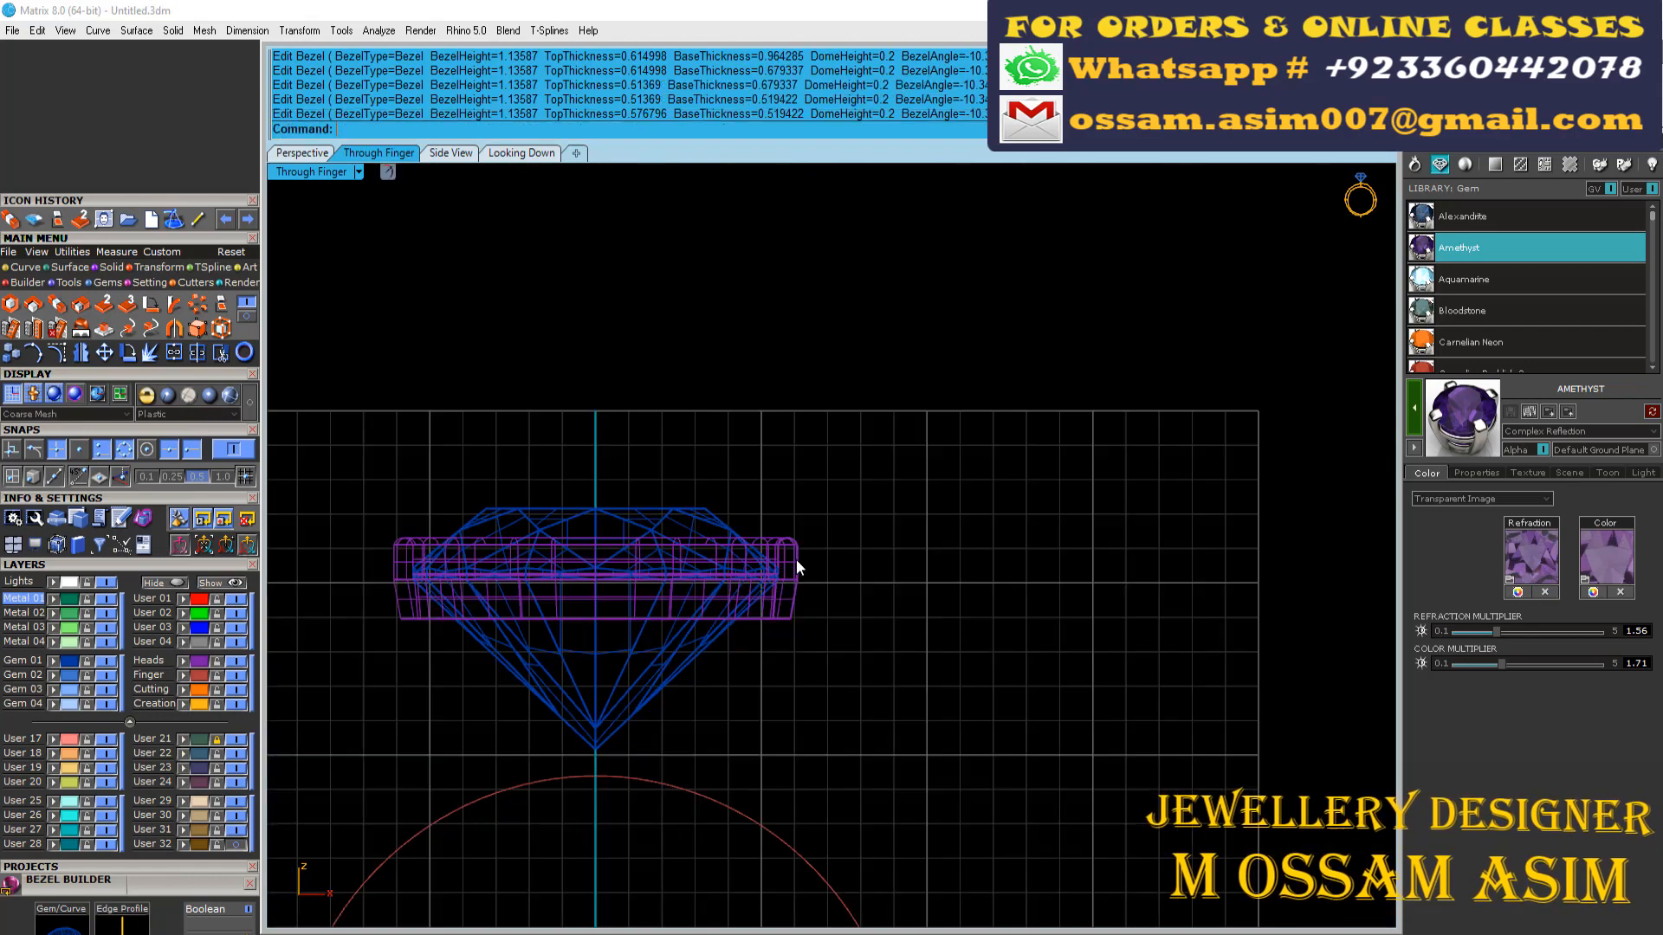
scroll(828, 593, up, 5)
key(ctrl+s)
scroll(828, 592, down, 5)
Step: Duplicate the bezel's outer mid-height edge as a curve
click(302, 153)
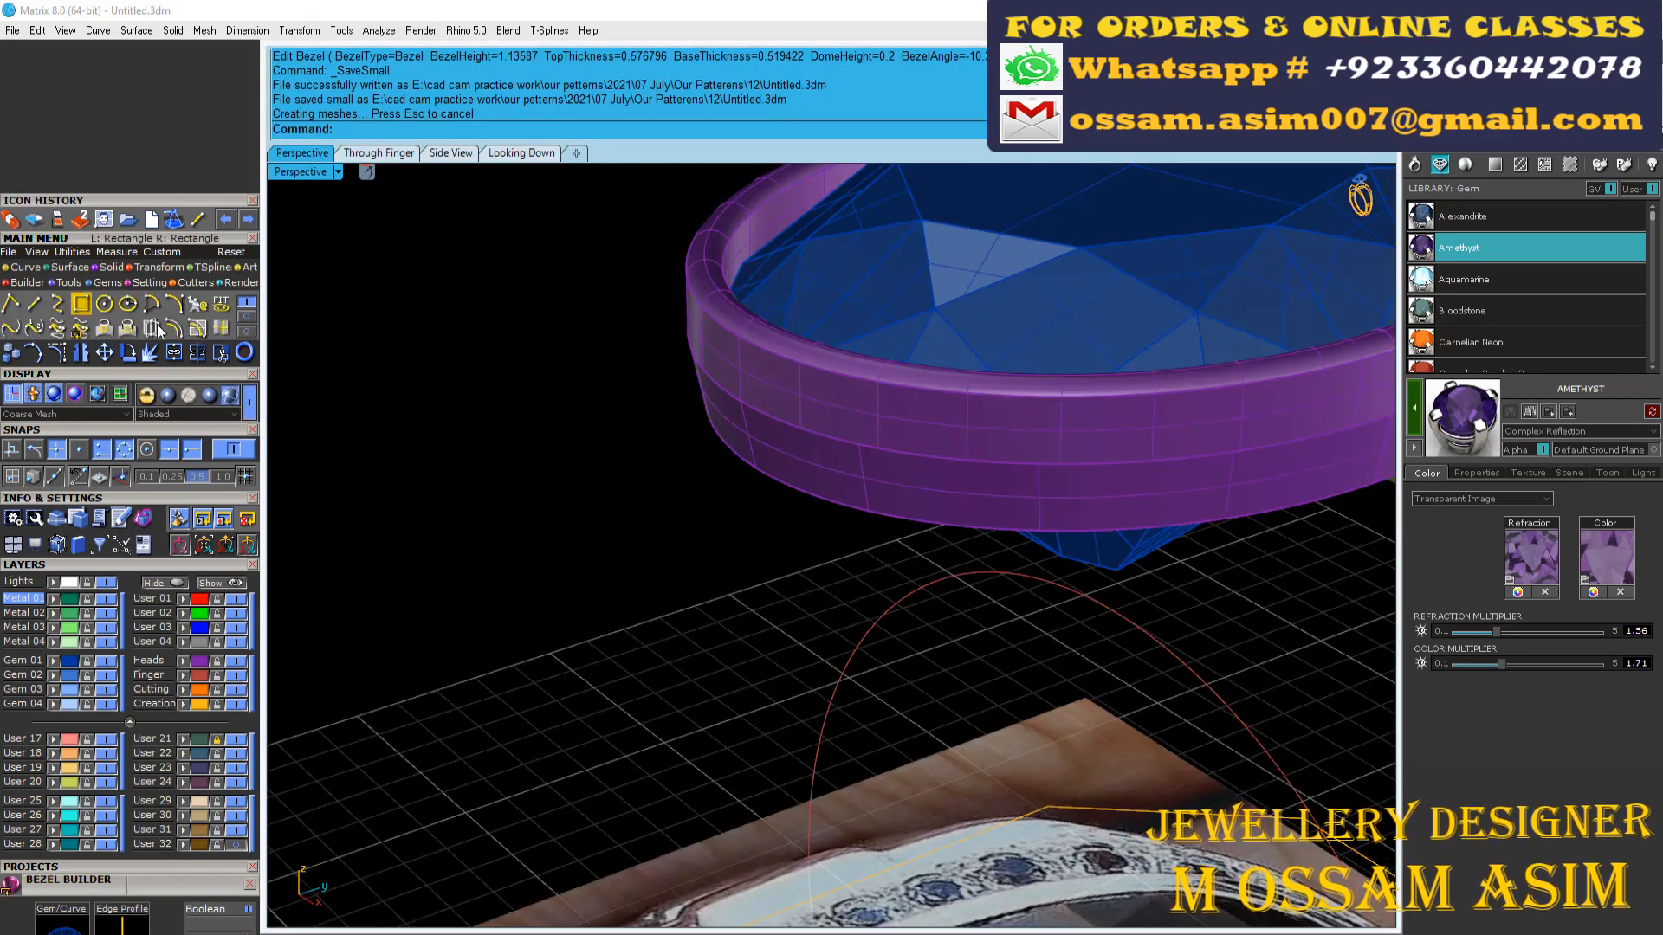
click(204, 328)
click(521, 153)
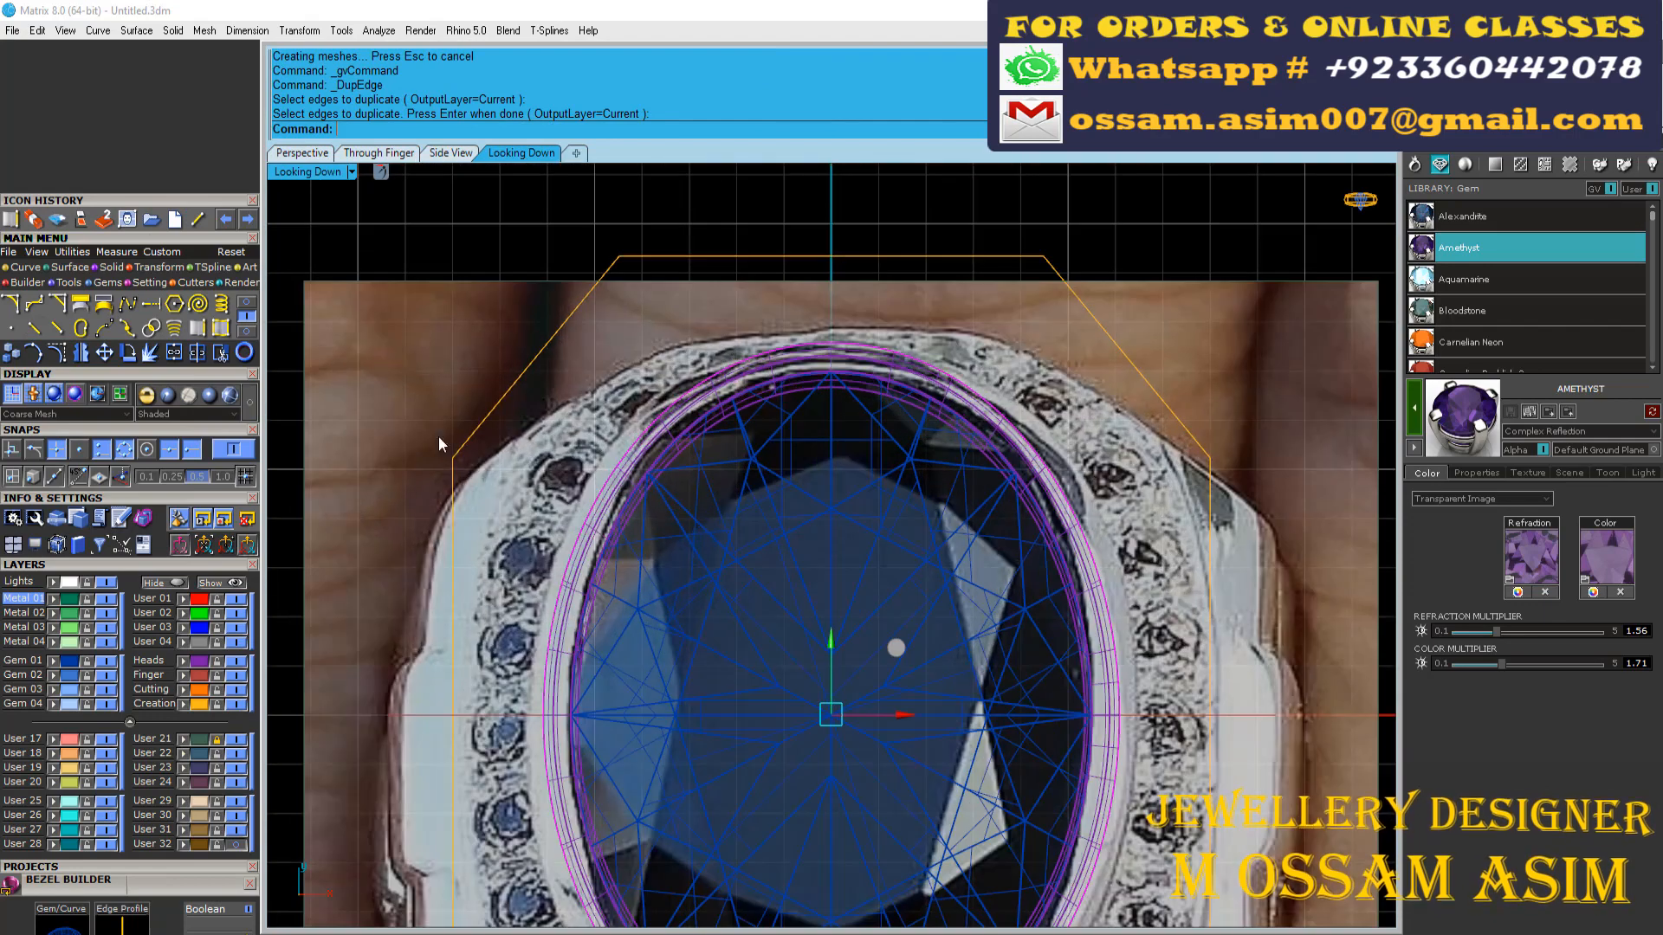
Step: Offset the duplicated edge curve outward by 1.8 mm and assign the offset curve to the Lights layer
click(239, 305)
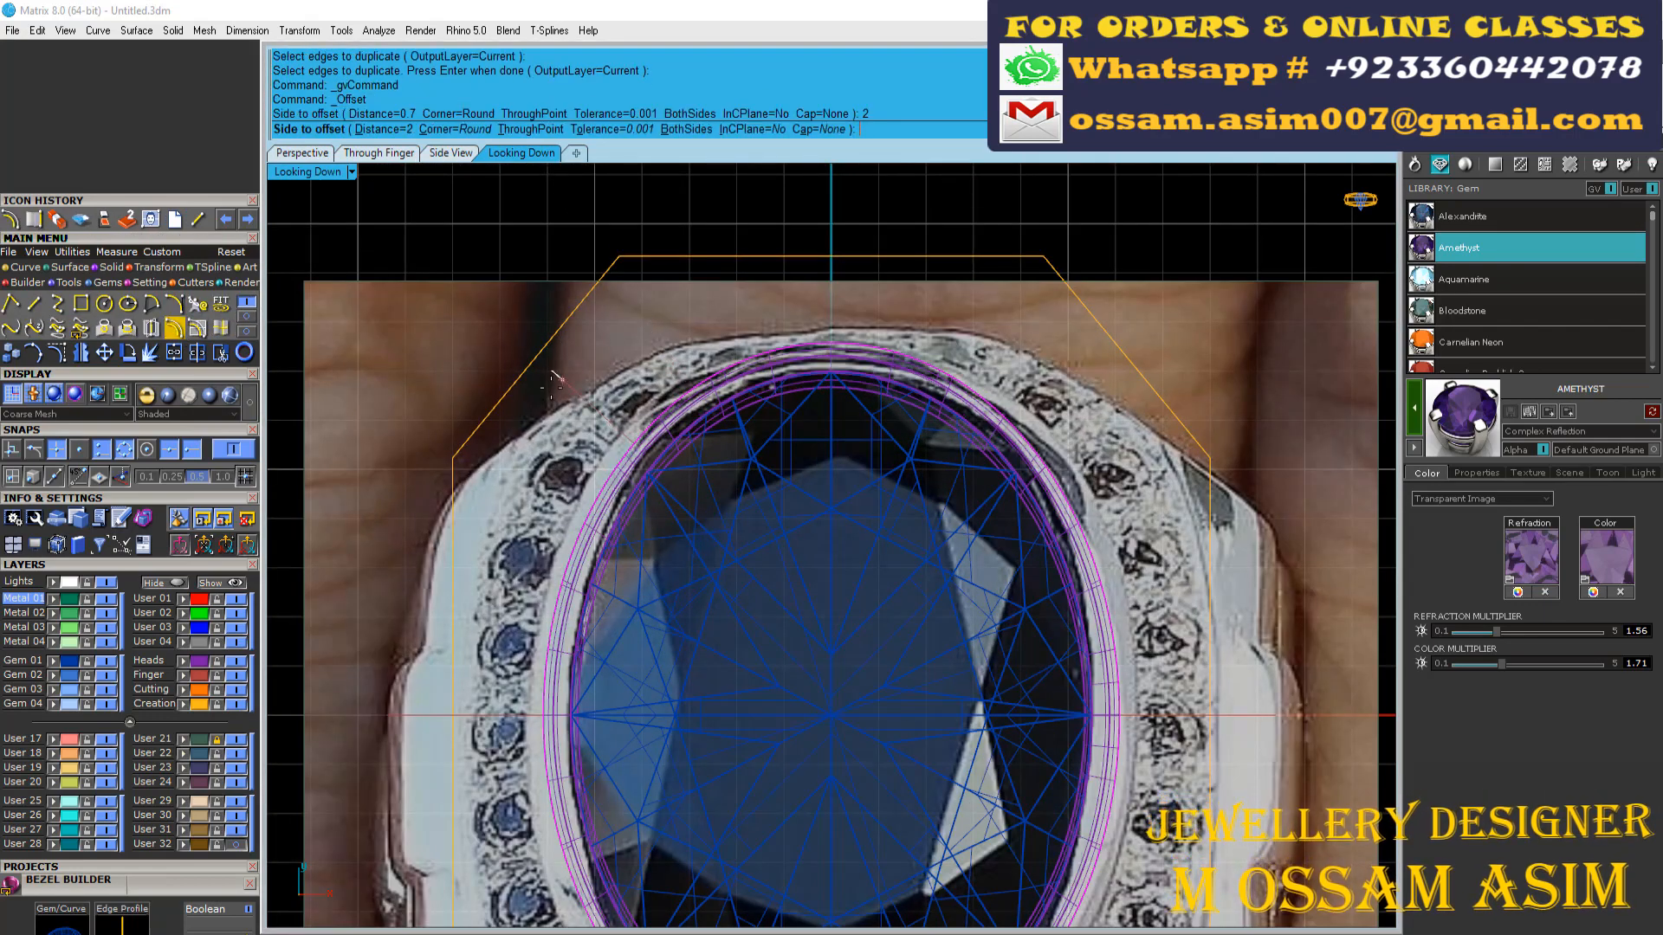
key(Return)
click(801, 252)
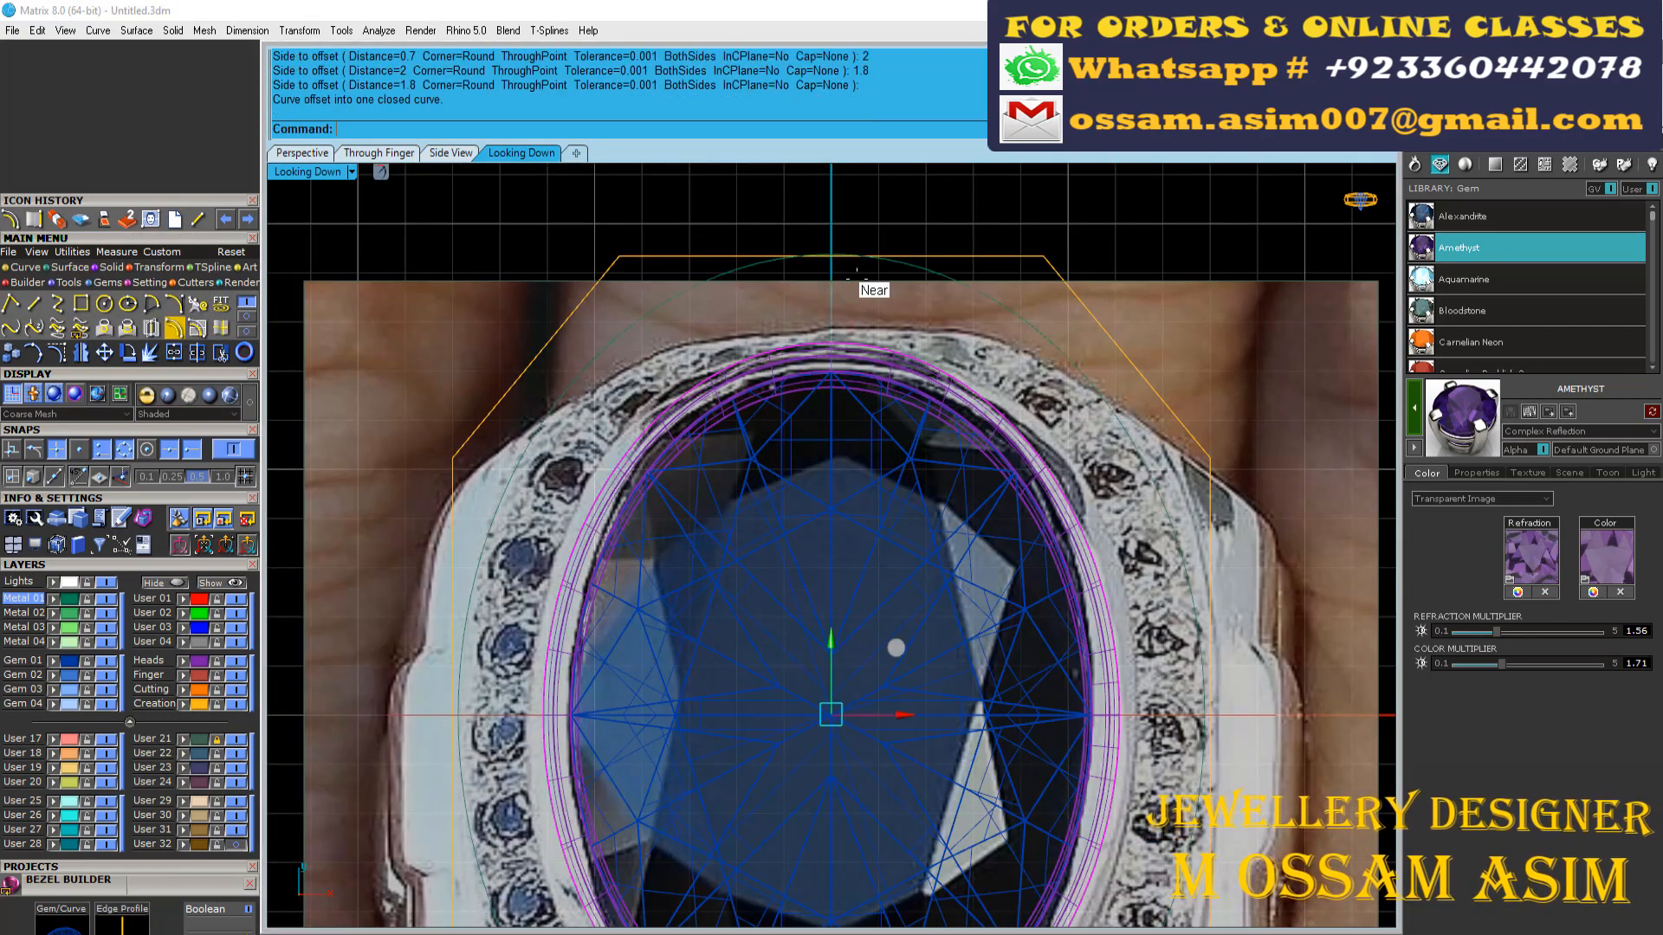
scroll(858, 243, up, 3)
click(52, 584)
scroll(511, 279, down, 6)
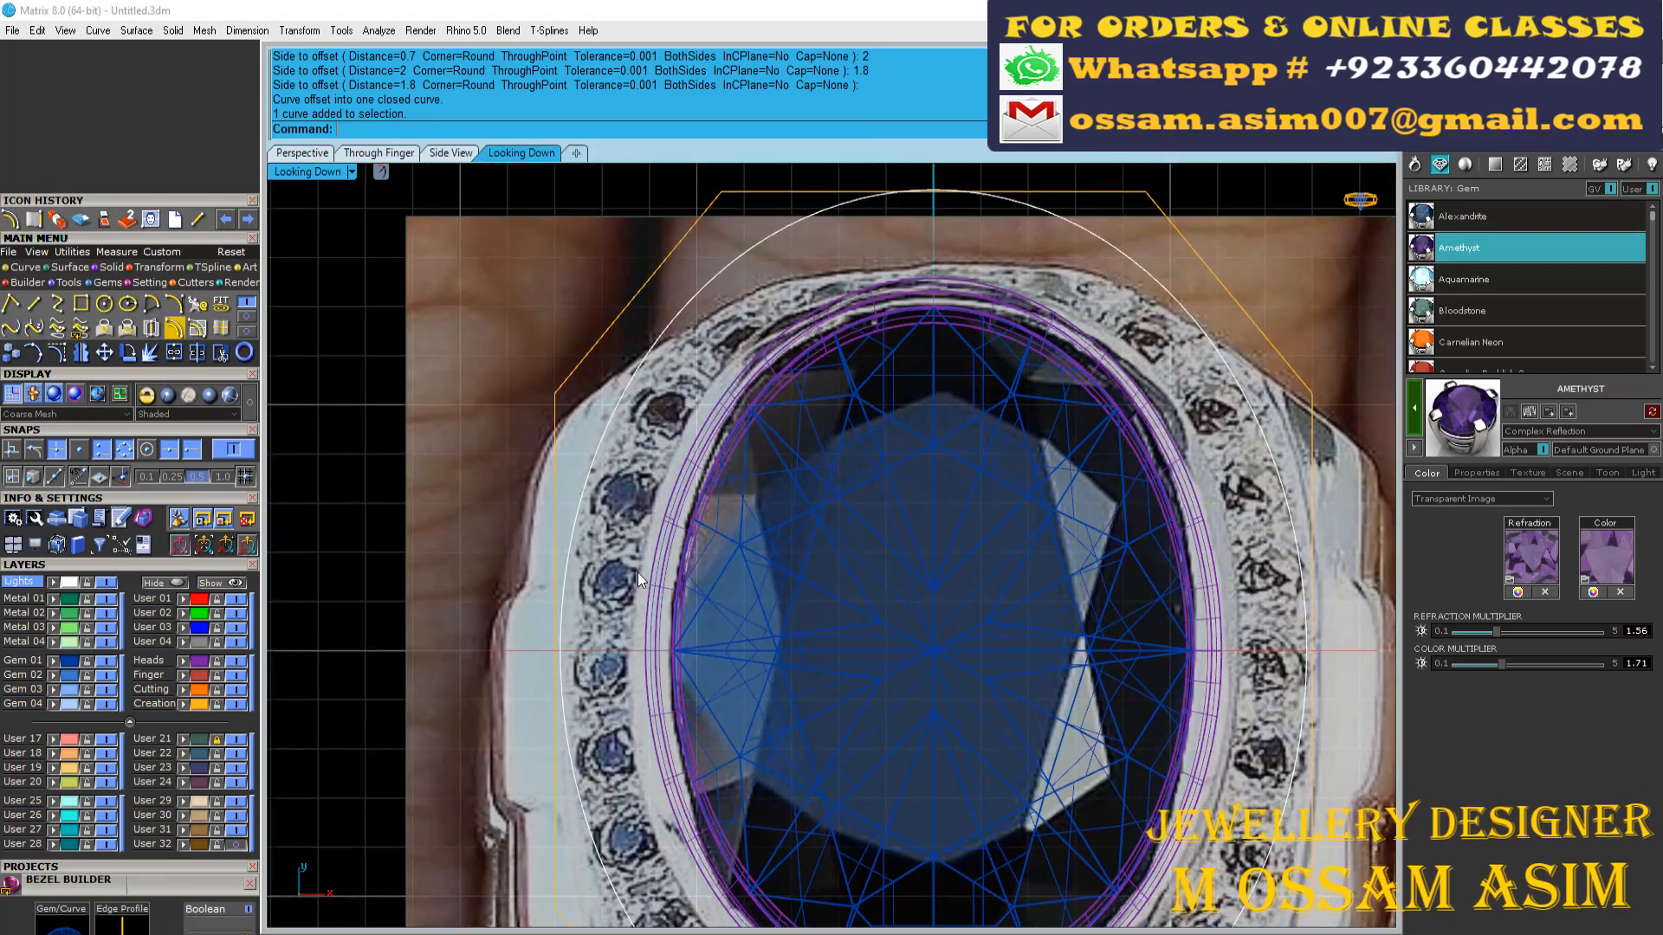
Step: Move the outer offset curve down by 0.6 mm along Z
scroll(710, 413, up, 3)
click(301, 153)
right_drag(619, 497, 567, 381)
scroll(555, 364, up, 5)
click(535, 368)
scroll(641, 433, down, 3)
right_drag(716, 474, 699, 444)
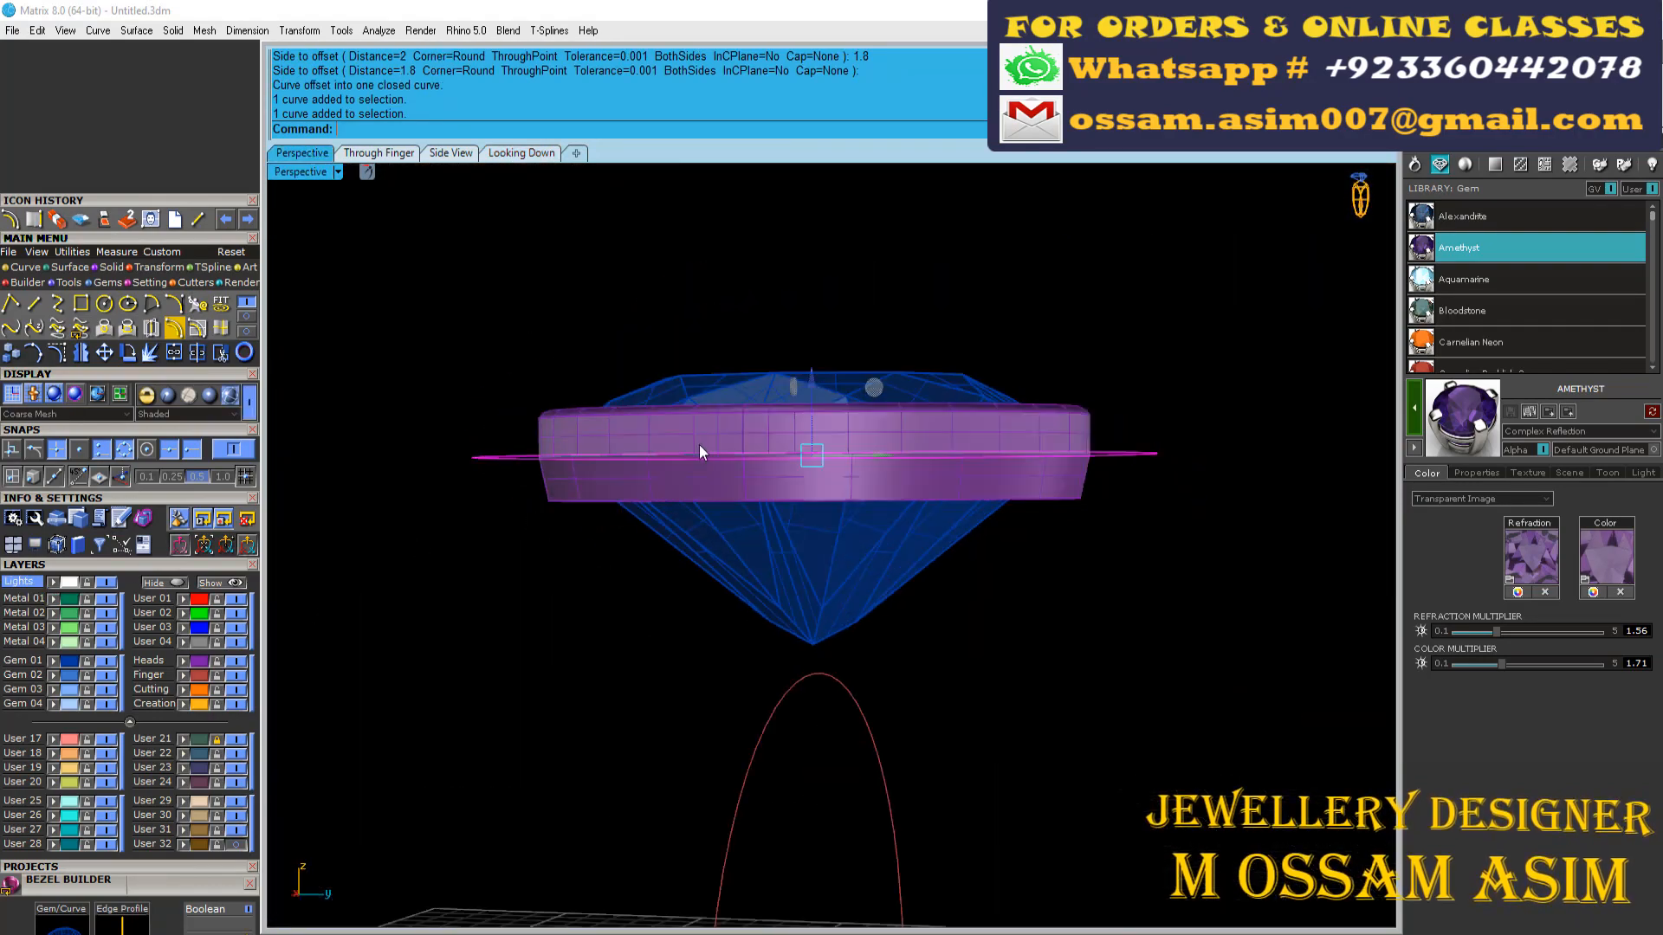
scroll(710, 444, up, 4)
click(896, 443)
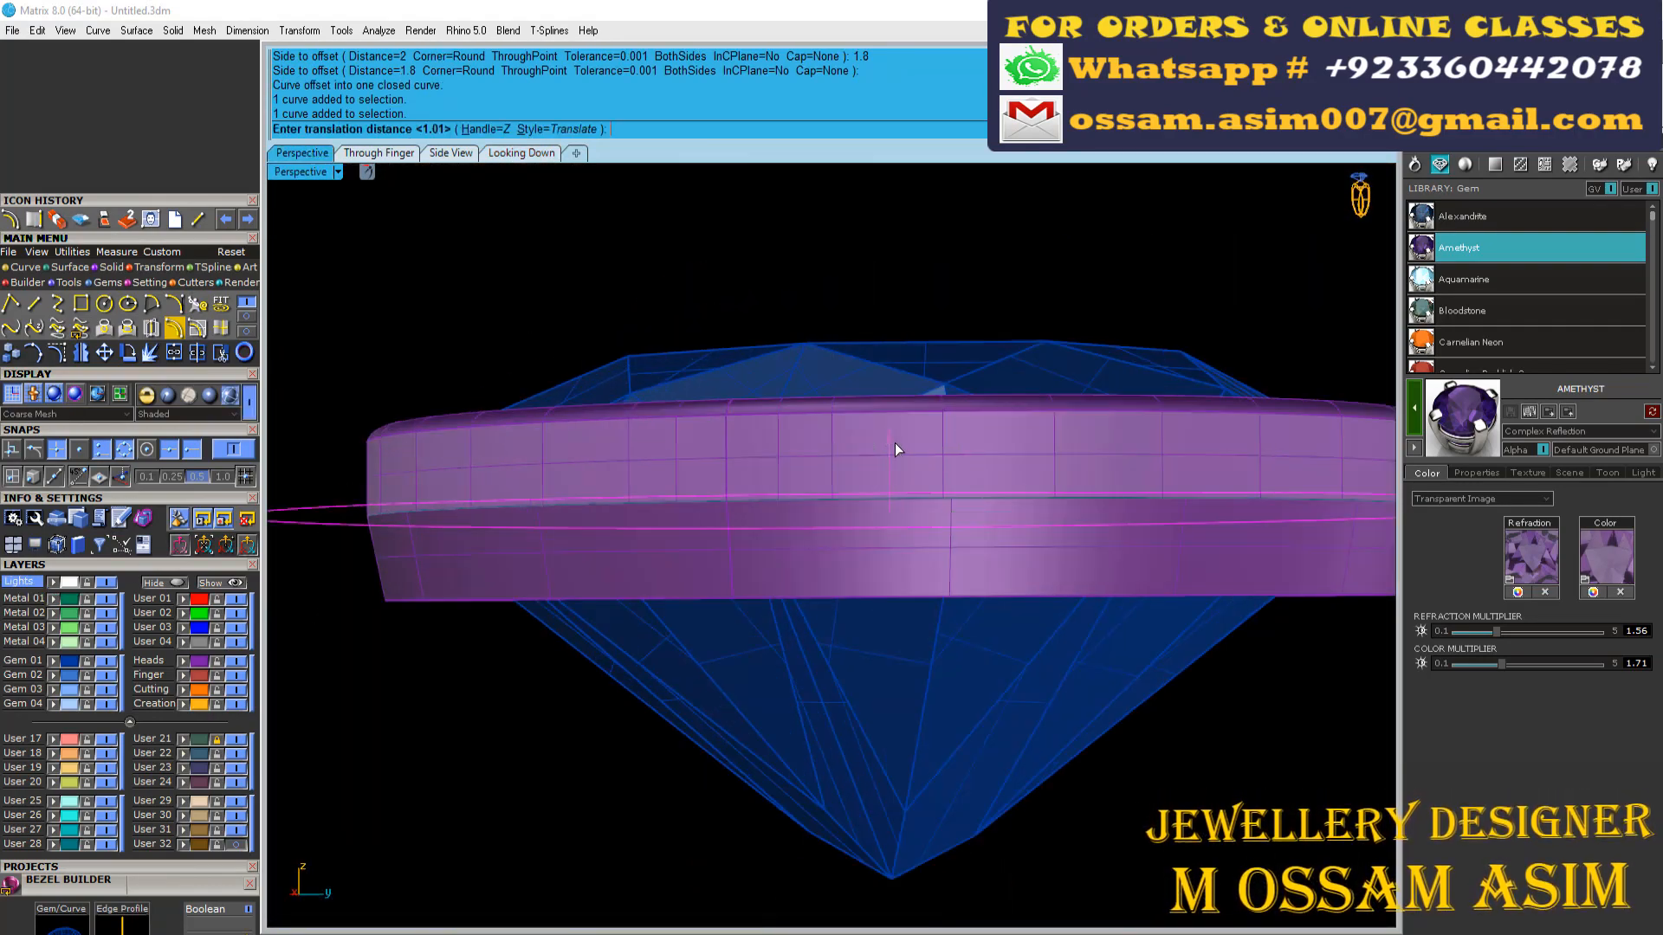
text(-.6)
key(Return)
right_drag(895, 444, 626, 682)
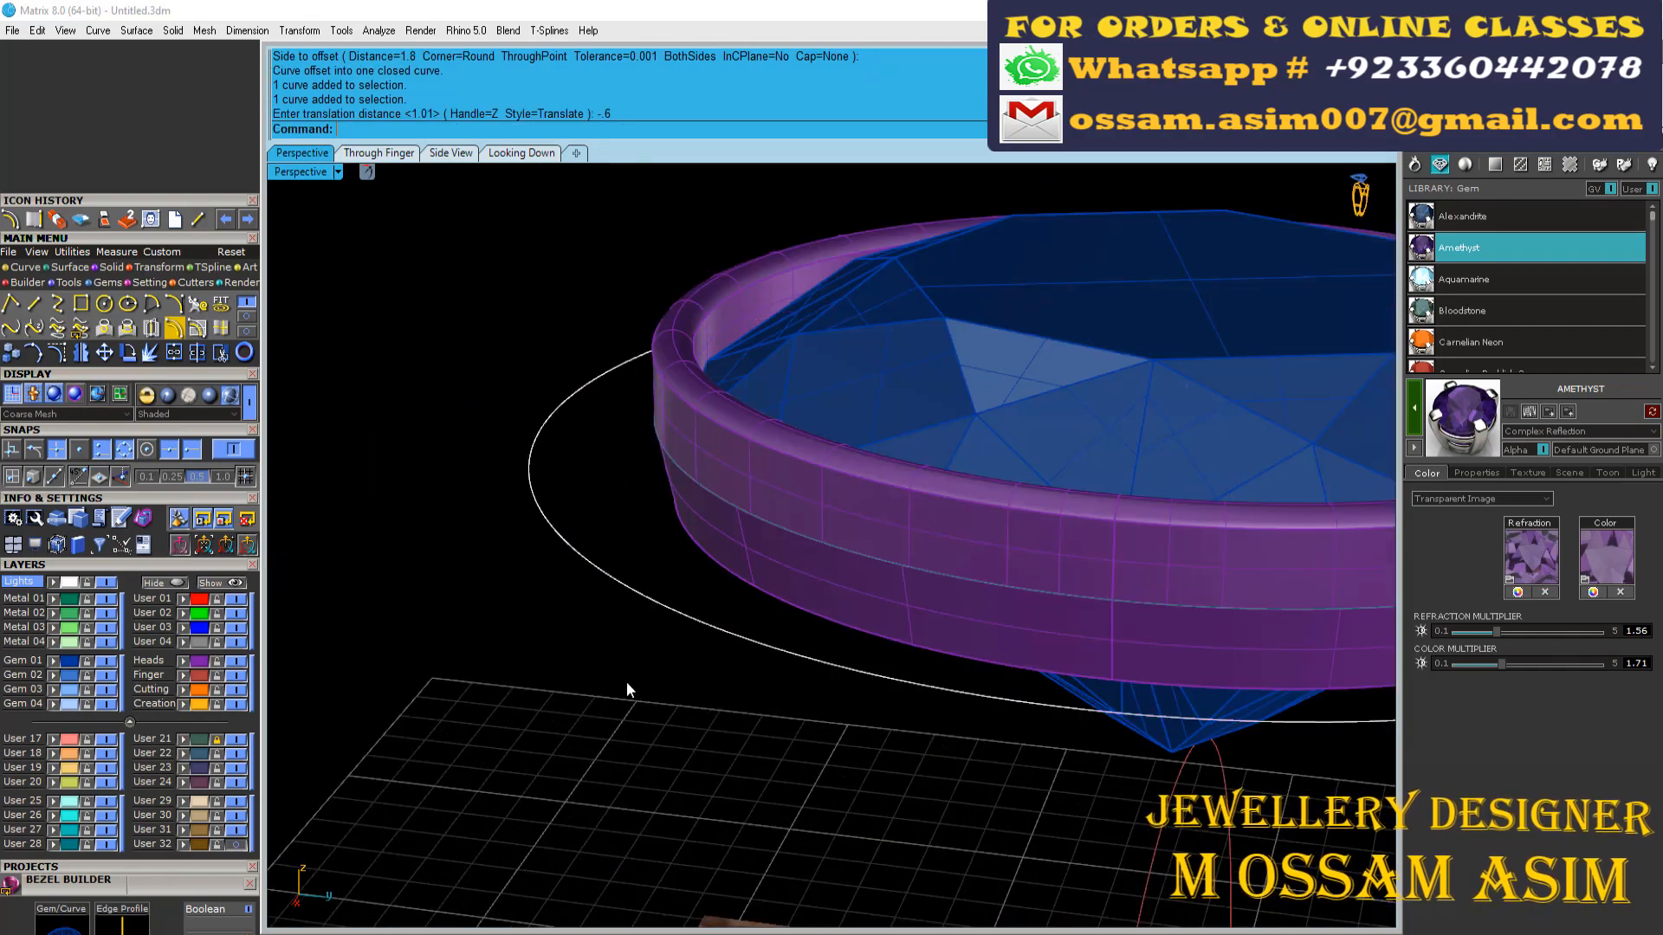
Step: Draw a line from the bezel's edge curve to the quadrant point of the outer offset curve
scroll(692, 607, up, 5)
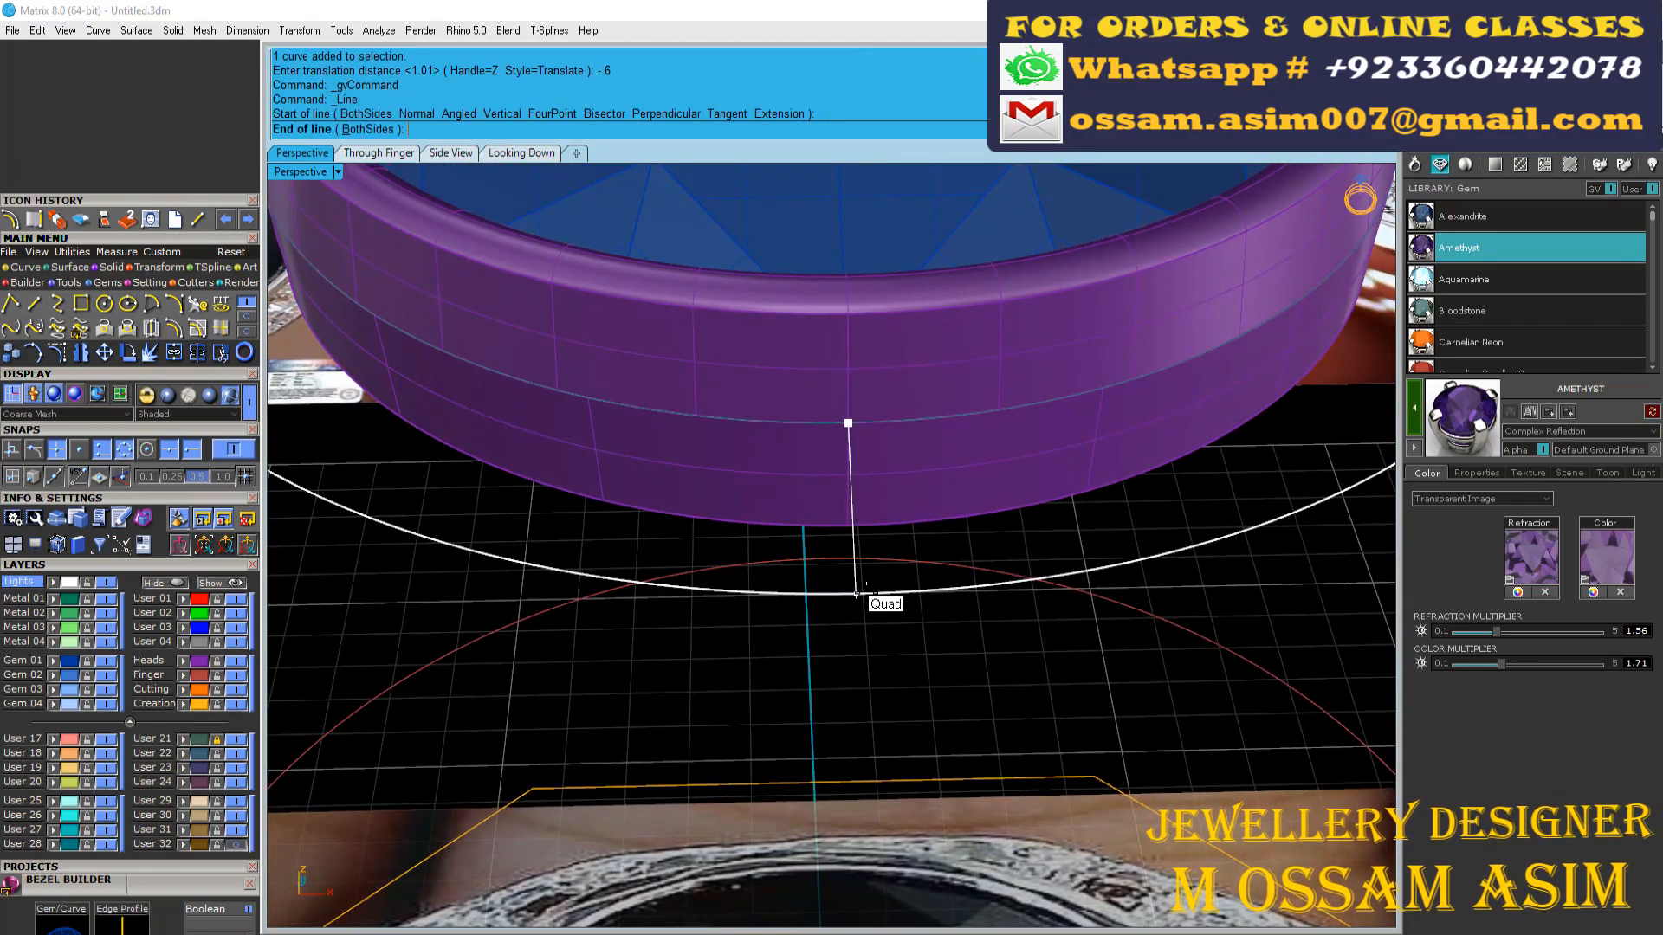
click(857, 594)
scroll(857, 594, down, 4)
right_drag(856, 594, 642, 549)
scroll(518, 501, up, 4)
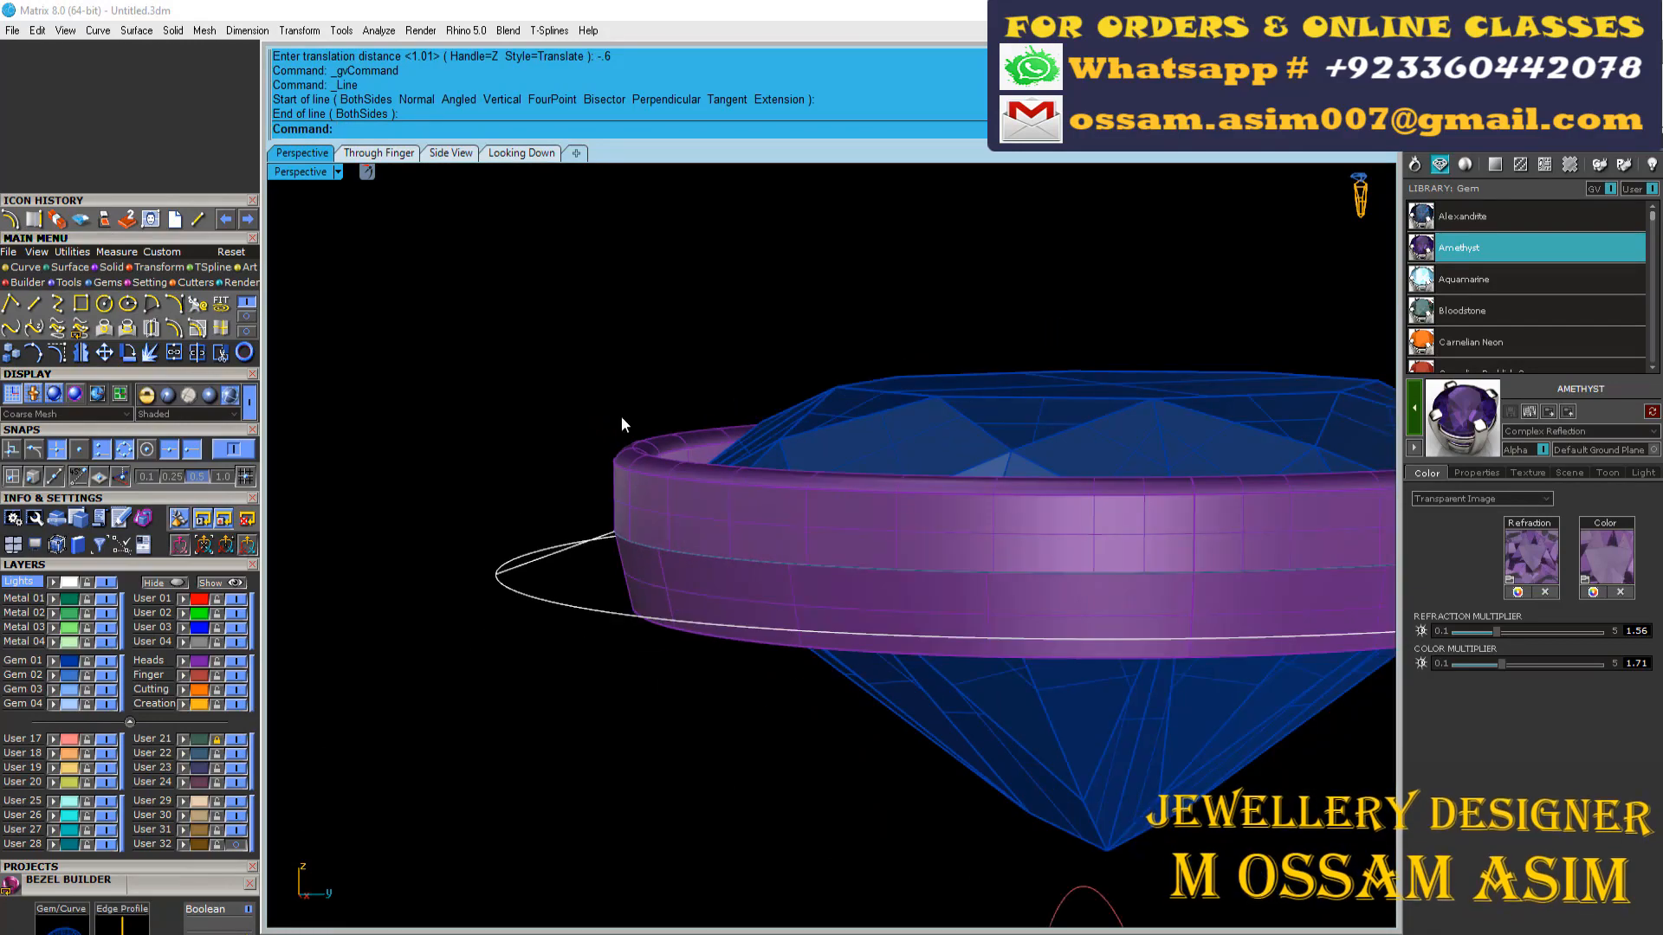
Step: Move both oval curves and the connecting line down by 0.5 mm, leaving the bezel and gem in place
key(ctrl+a)
ctrl+click(668, 470)
click(1101, 472)
text(-.5)
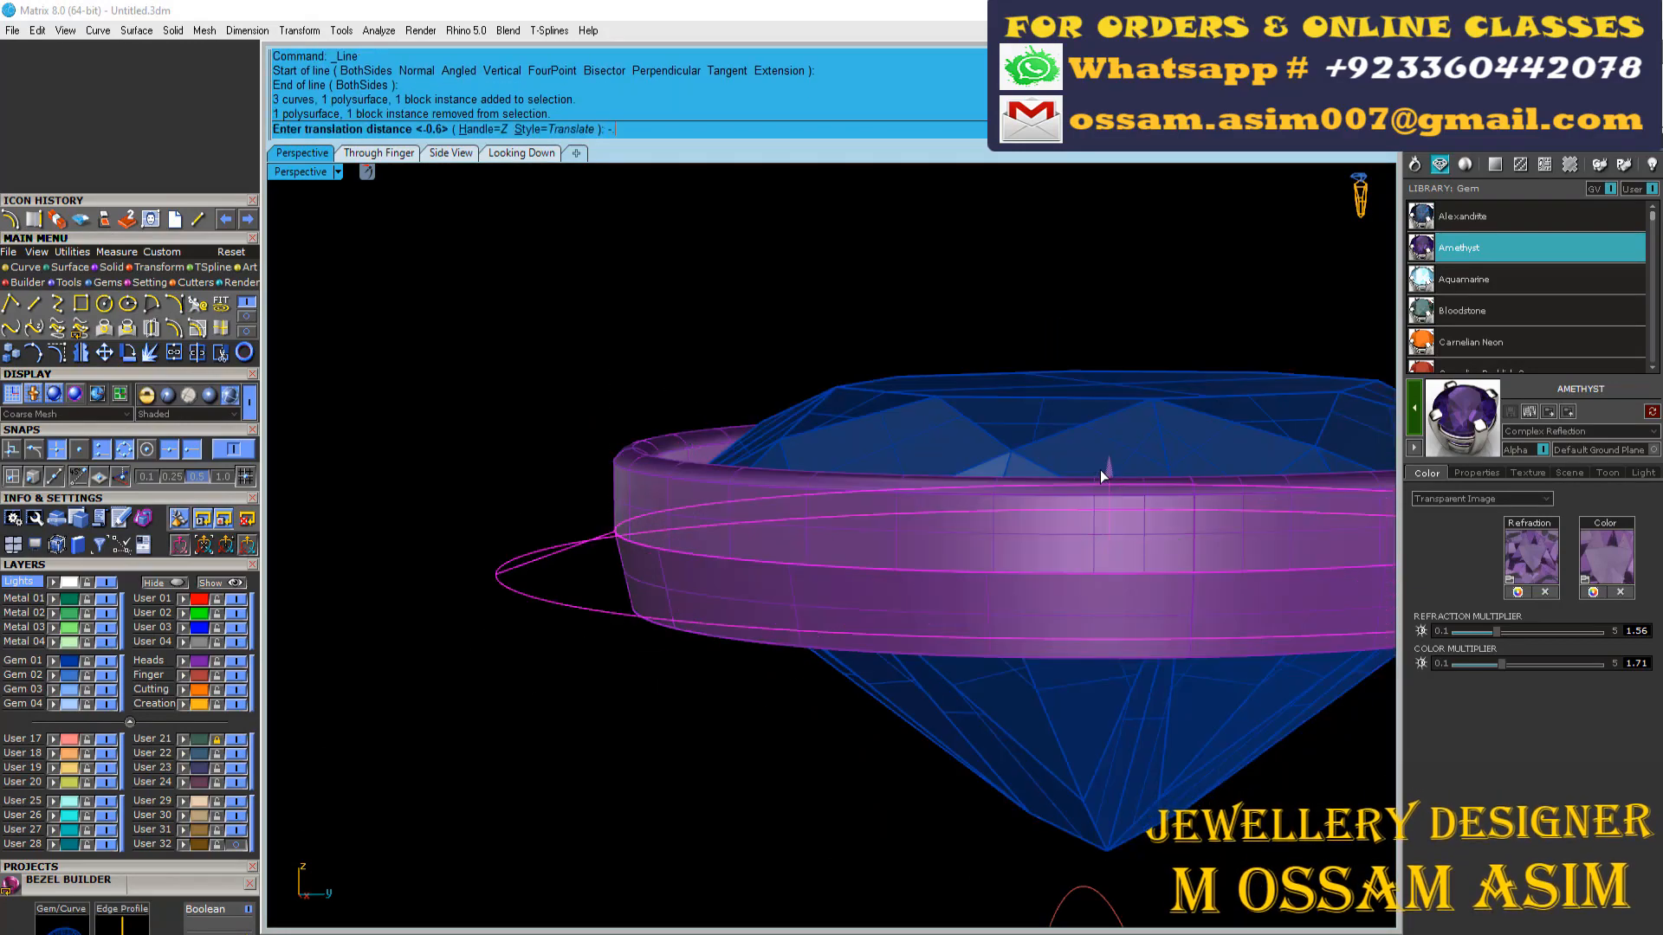
key(Return)
Step: Stretch both ovals and the connecting line downward with Scale1D from the inner oval's height to steepen the slope
right_drag(546, 631, 518, 750)
scroll(741, 680, up, 5)
scroll(743, 675, down, 6)
right_drag(749, 667, 646, 416)
scroll(727, 455, up, 7)
drag(744, 450, 561, 767)
scroll(548, 645, down, 5)
click(452, 153)
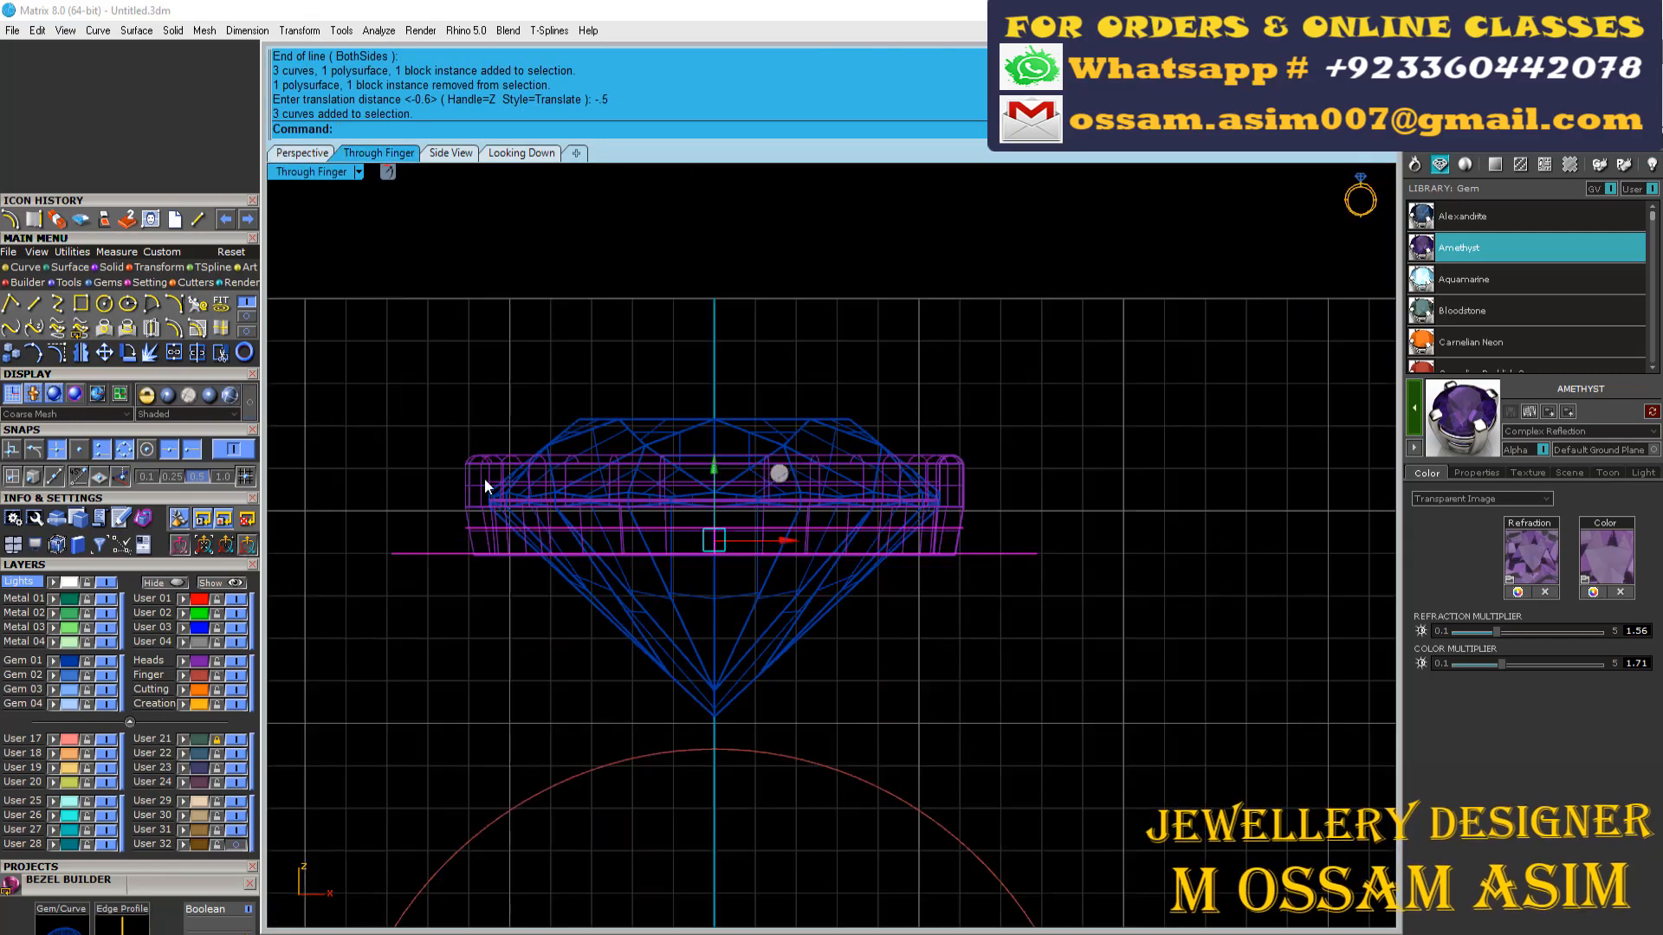
scroll(780, 364, up, 5)
click(804, 329)
scroll(794, 400, up, 6)
click(803, 468)
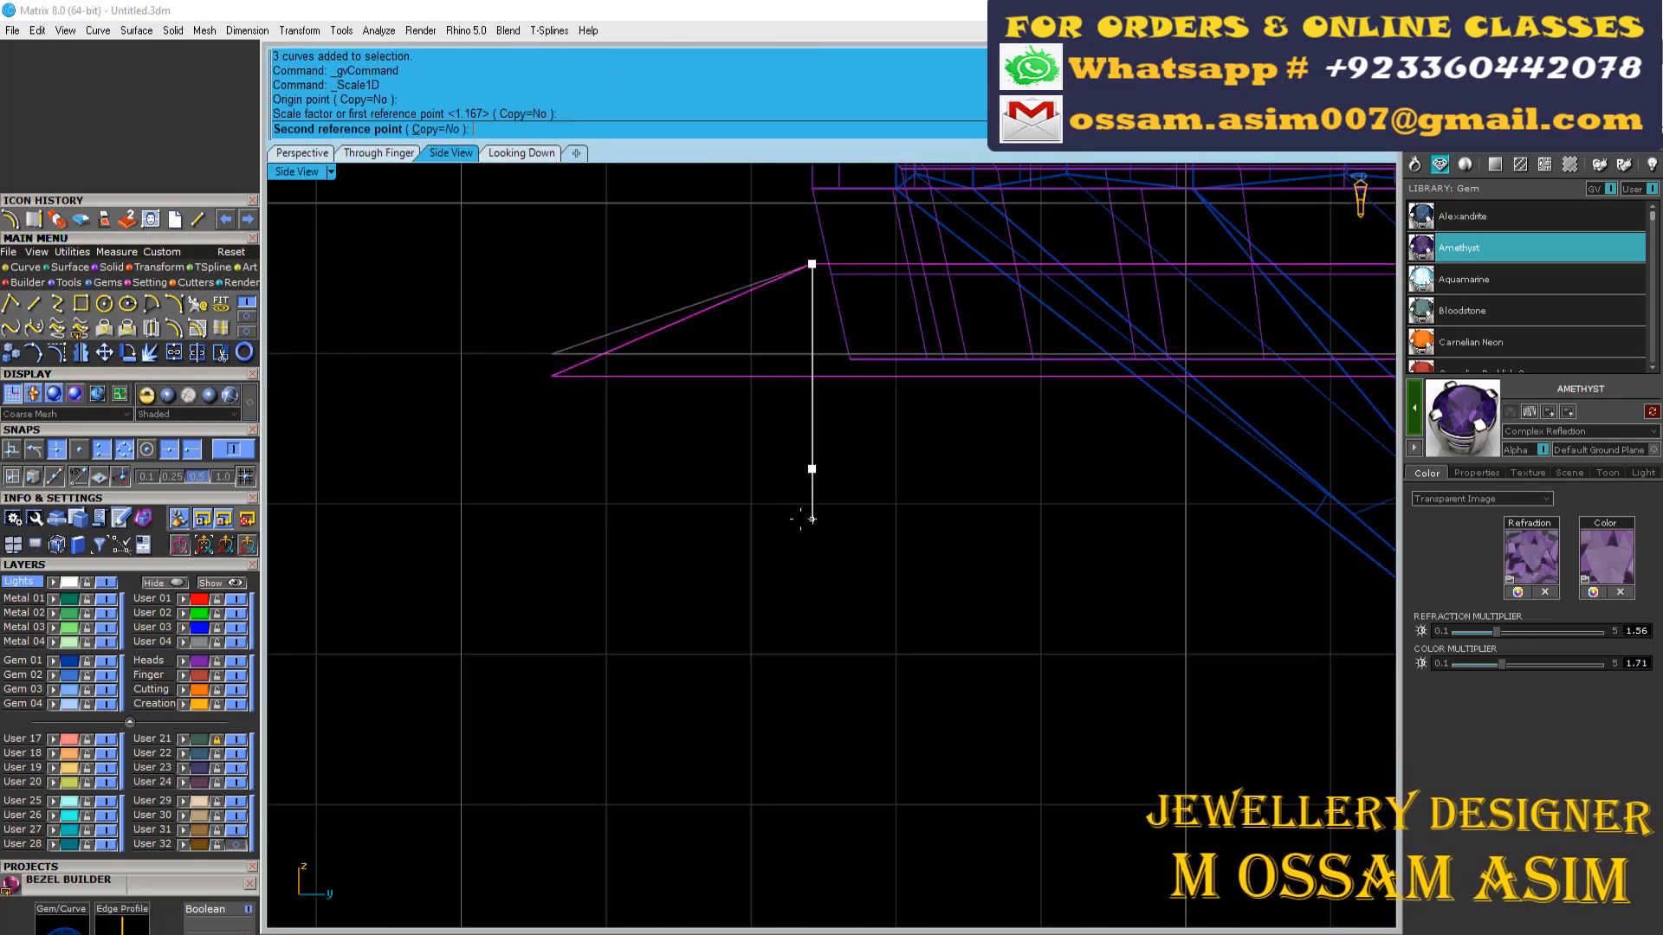
click(799, 518)
Step: Sweep the connecting line along the inner and outer oval rails as a closed Sweep2 surface
scroll(780, 468, down, 2)
right_drag(753, 364, 739, 445)
click(302, 154)
scroll(513, 738, up, 5)
click(513, 736)
right_drag(513, 736, 555, 831)
scroll(717, 652, up, 5)
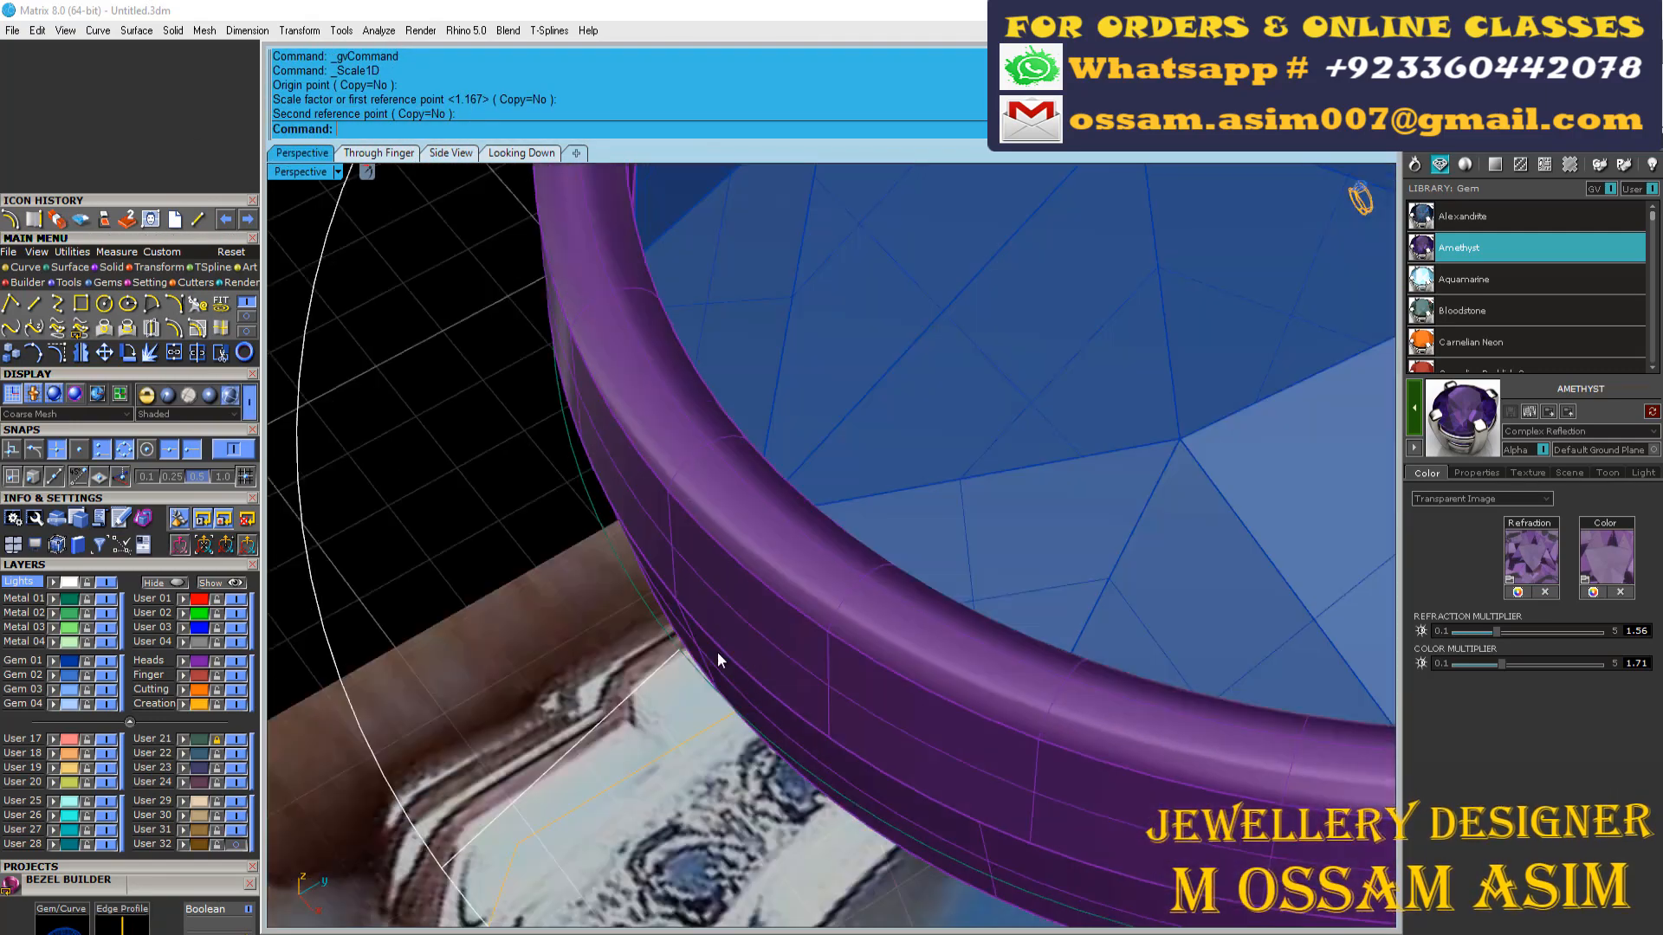
right_drag(717, 653, 684, 638)
click(684, 637)
scroll(683, 637, down, 5)
shift+click(538, 871)
right_drag(539, 866, 269, 373)
scroll(501, 740, up, 4)
click(62, 269)
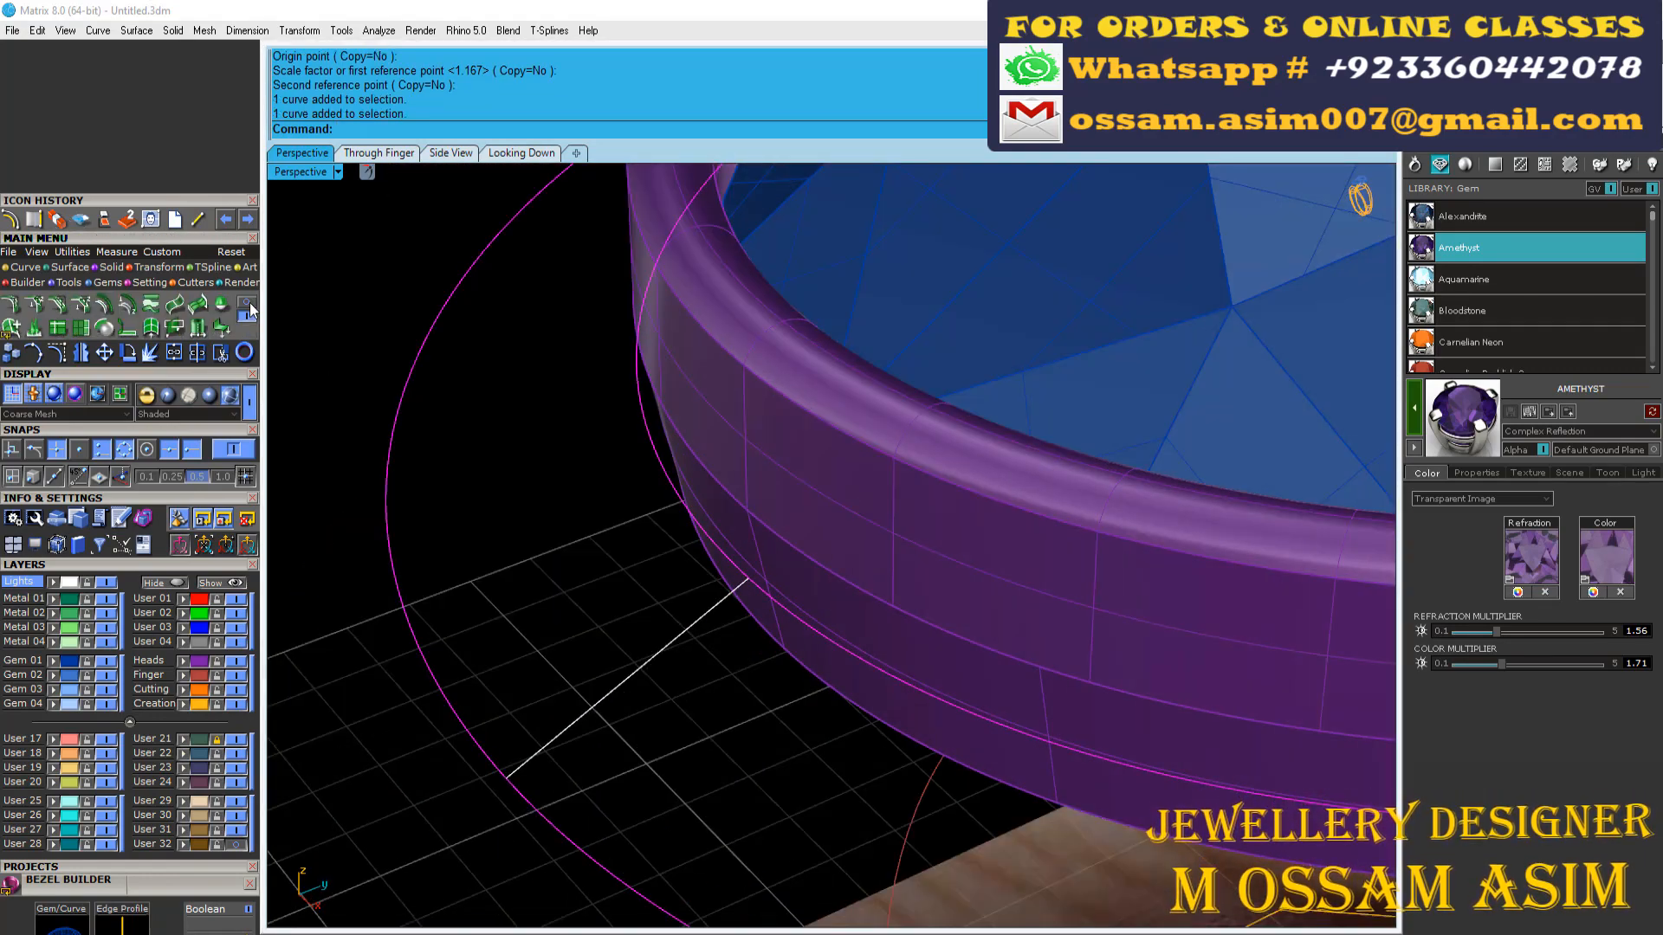
click(77, 312)
click(557, 613)
right_click(559, 615)
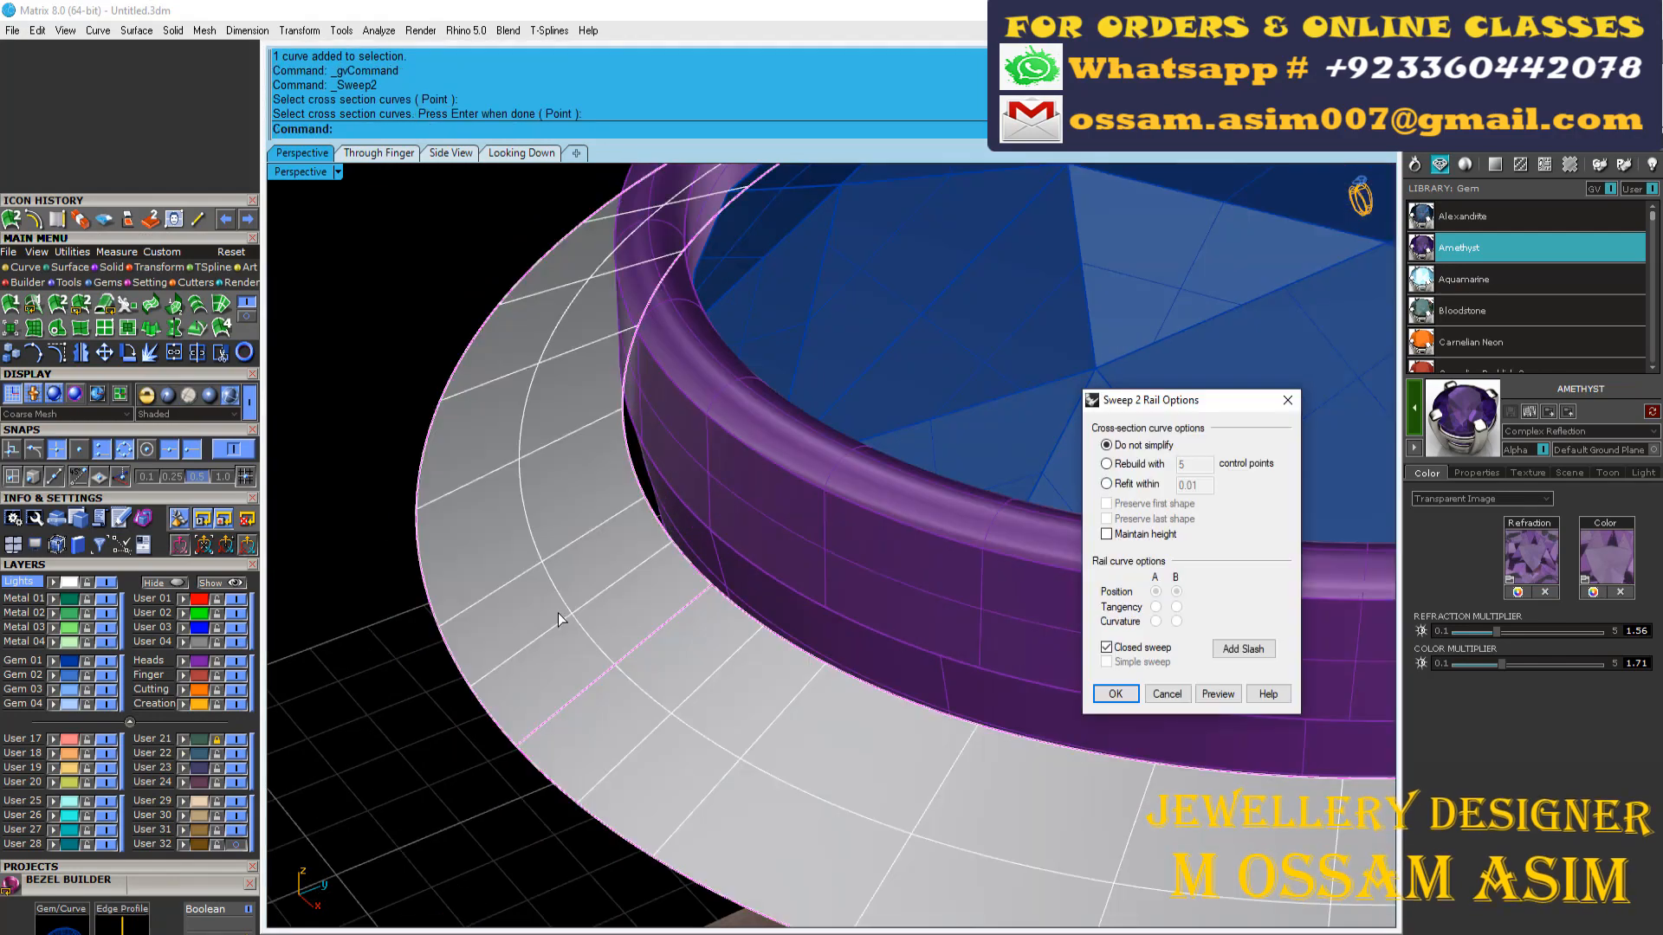
scroll(563, 618, down, 3)
scroll(574, 618, down, 2)
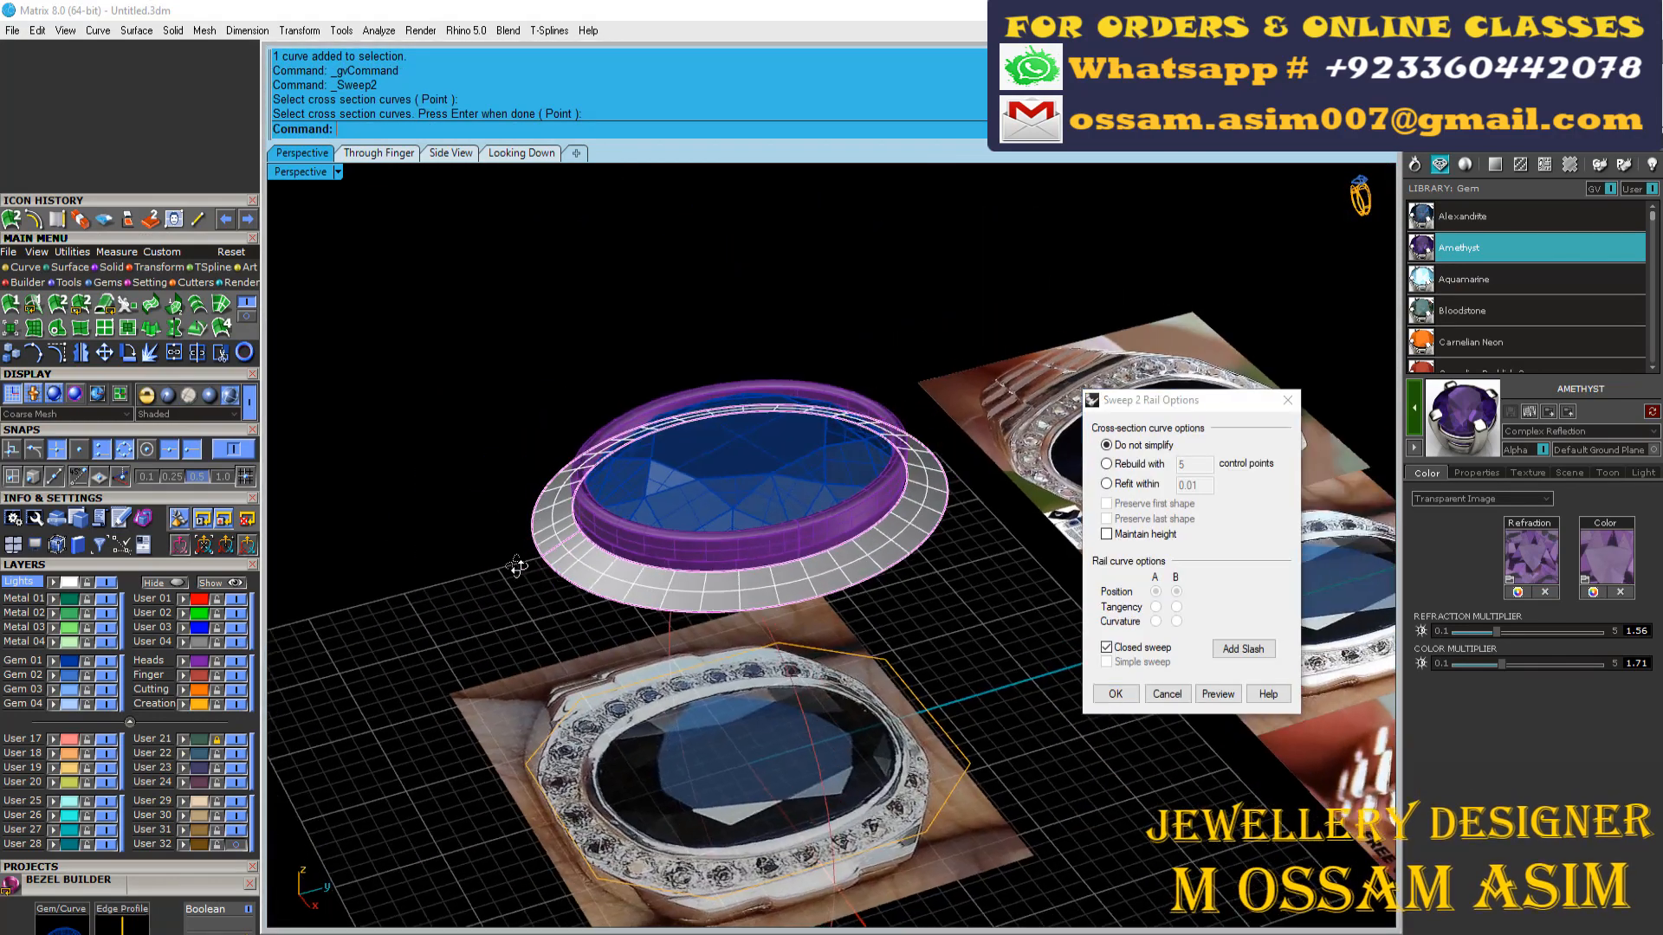
key(Return)
Step: Extract a U-direction isocurve running around the middle of the swept surface
scroll(594, 575, up, 6)
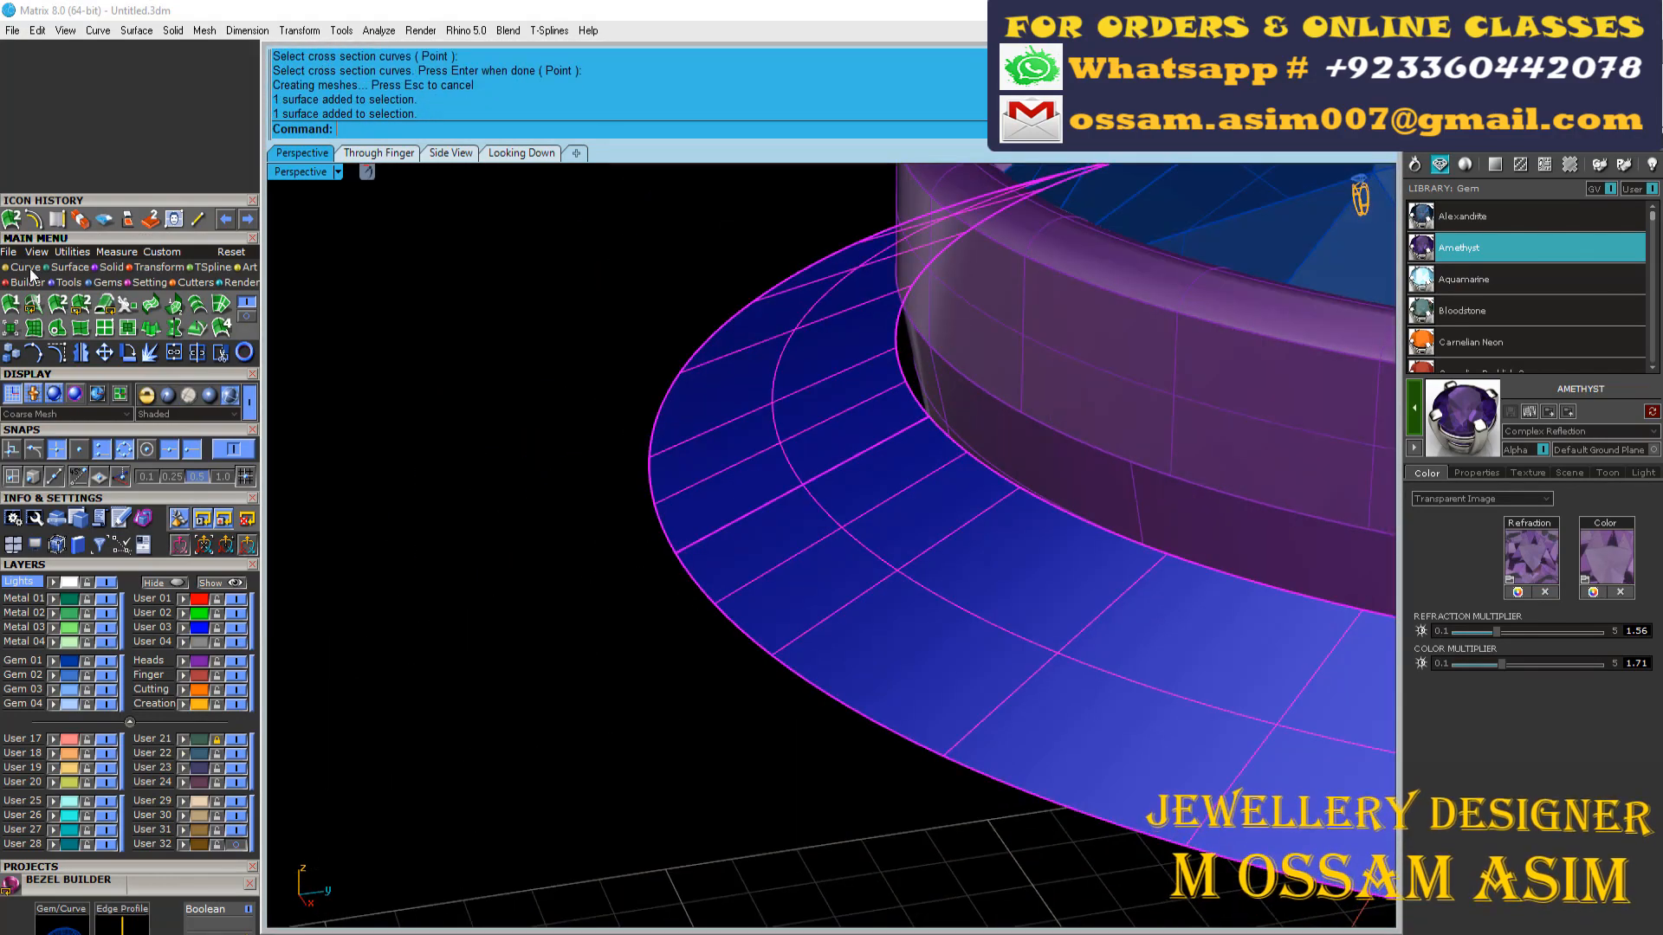
click(31, 271)
click(221, 328)
Step: Rebuild the extracted isocurve with 25 points at degree 3
click(200, 304)
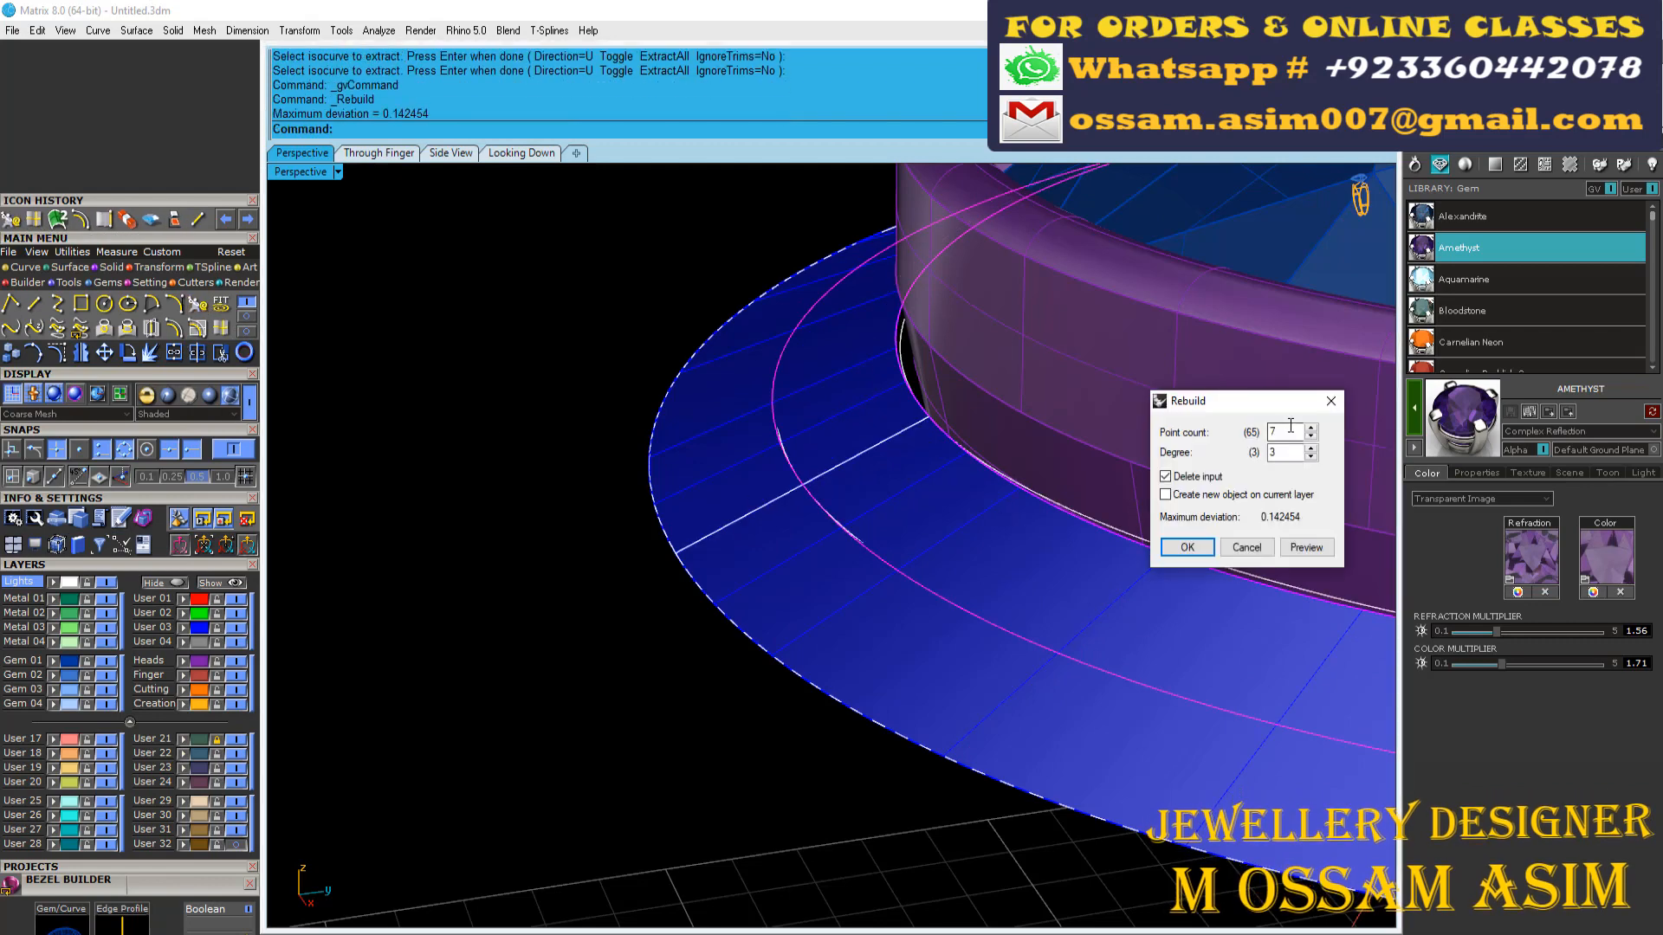
click(1188, 545)
click(198, 310)
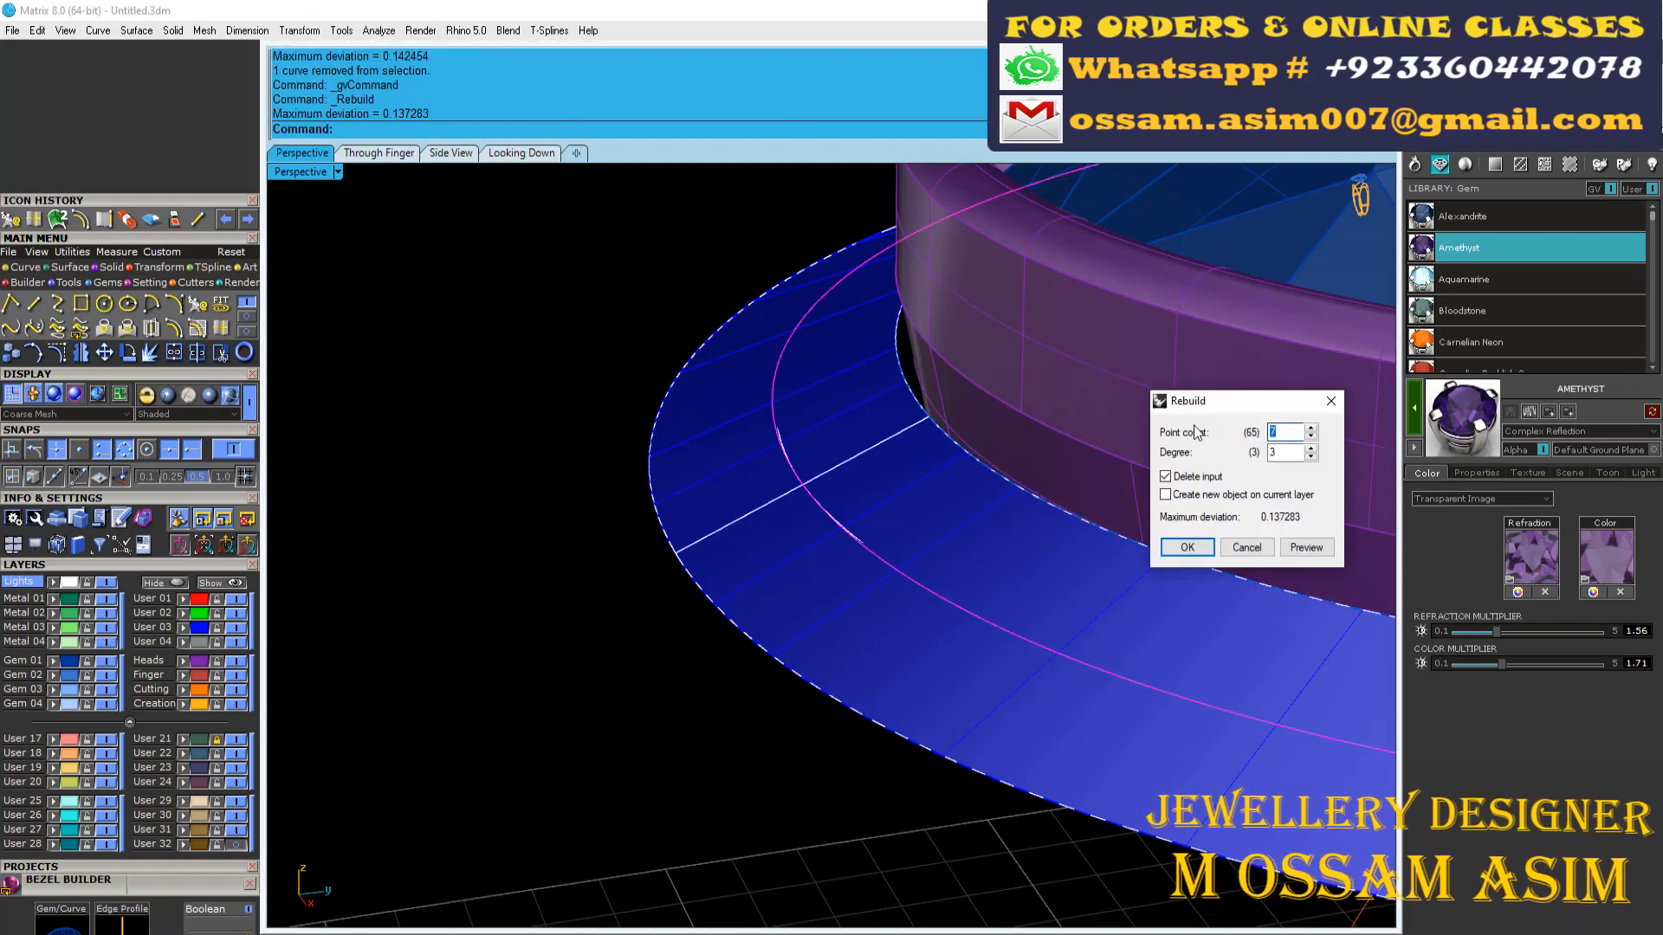
text(25)
key(Return)
Step: Place round gems along the rebuilt isocurve, oriented to the swept surface, with a start size of 1.8 mm
middle_click(906, 324)
click(996, 433)
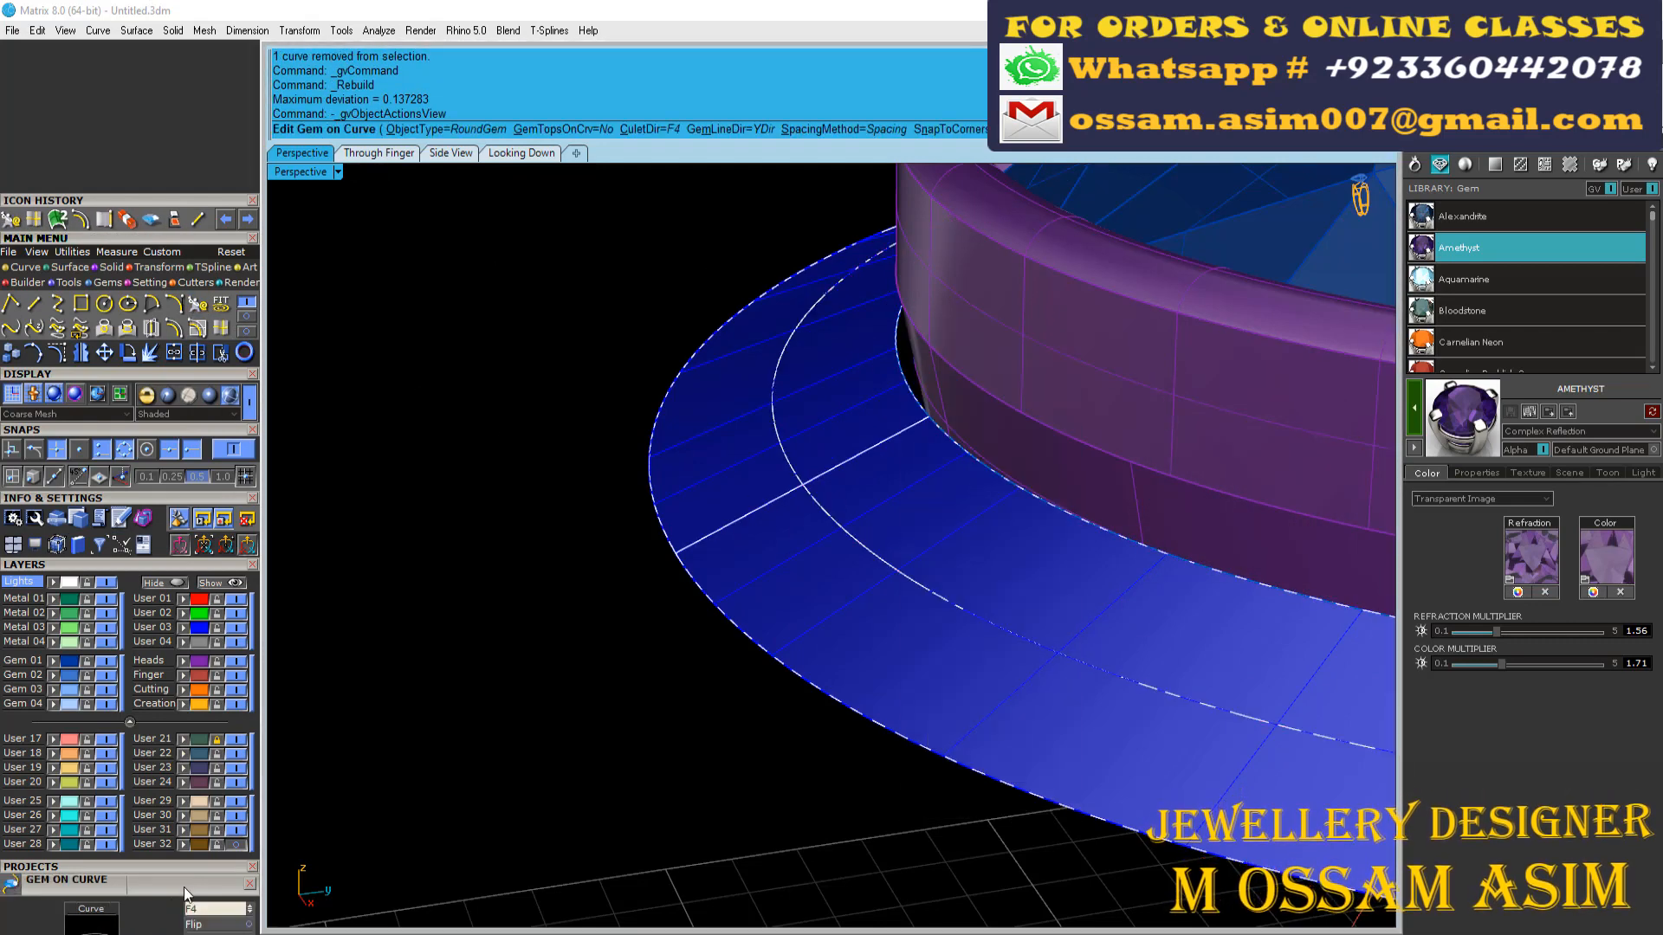
scroll(891, 589, down, 7)
right_drag(962, 563, 891, 664)
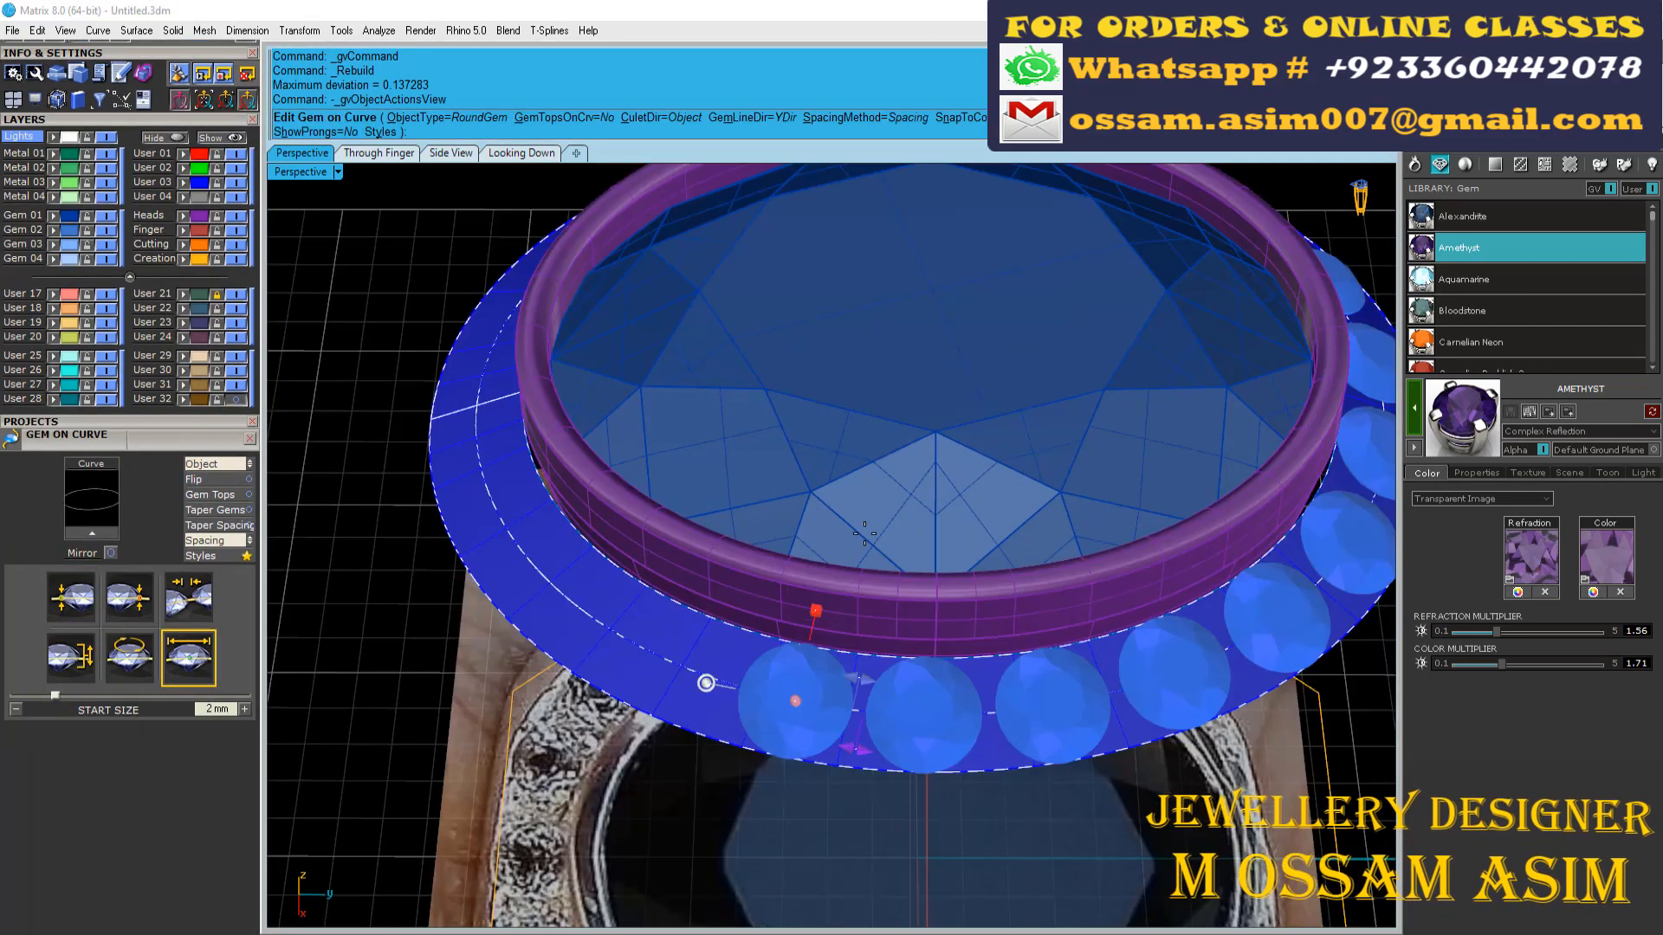
scroll(892, 664, up, 6)
drag(228, 709, 177, 708)
text(1.8)
key(Return)
Step: Set the gem row's start position to 0 and its end position to 1
click(84, 614)
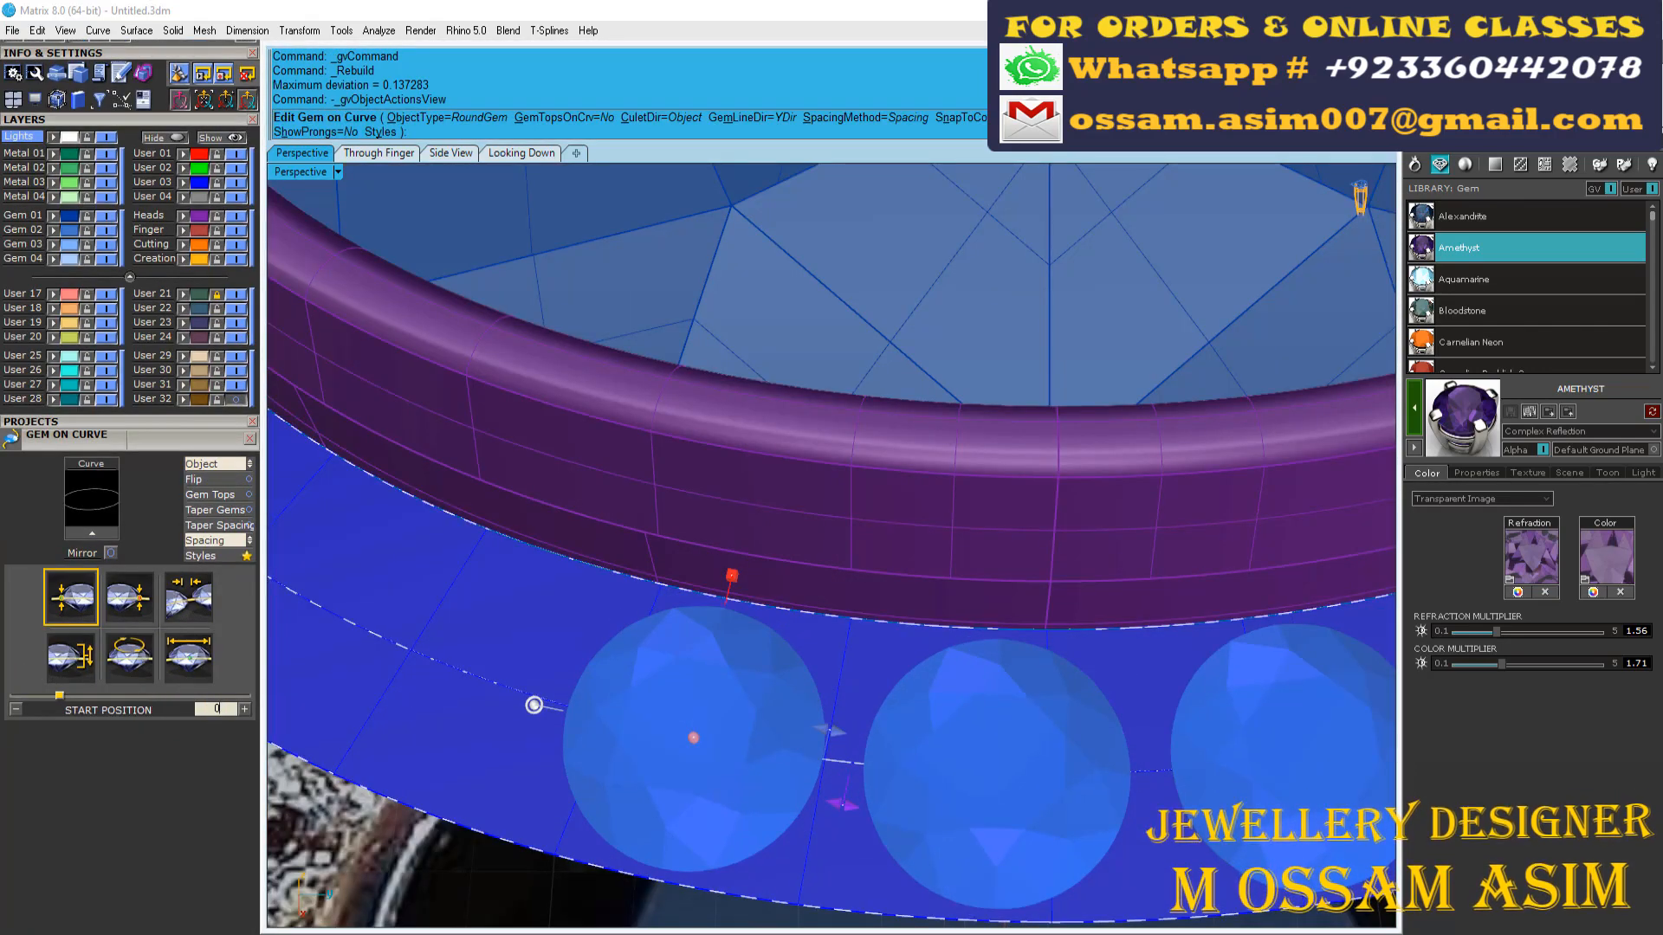
text(0)
key(Return)
click(131, 607)
click(231, 709)
text(1)
key(Return)
Step: Set the spacing between the gems to 0.3 mm and finish the gem row
click(187, 596)
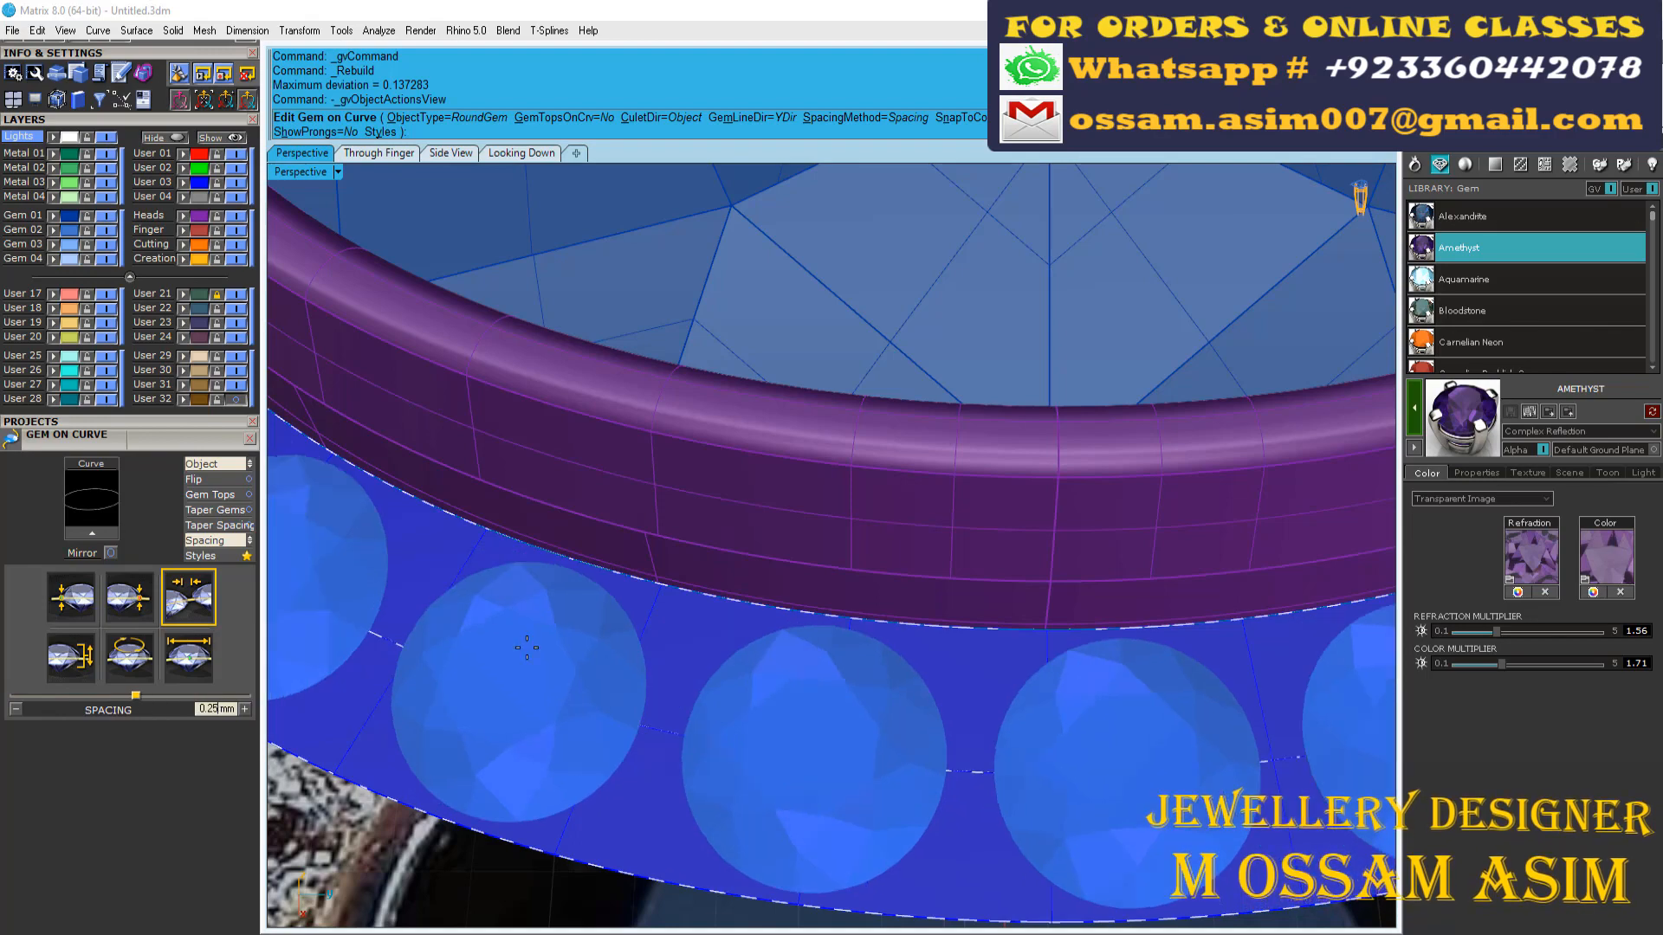
click(521, 152)
right_drag(696, 540, 620, 515)
drag(232, 709, 153, 712)
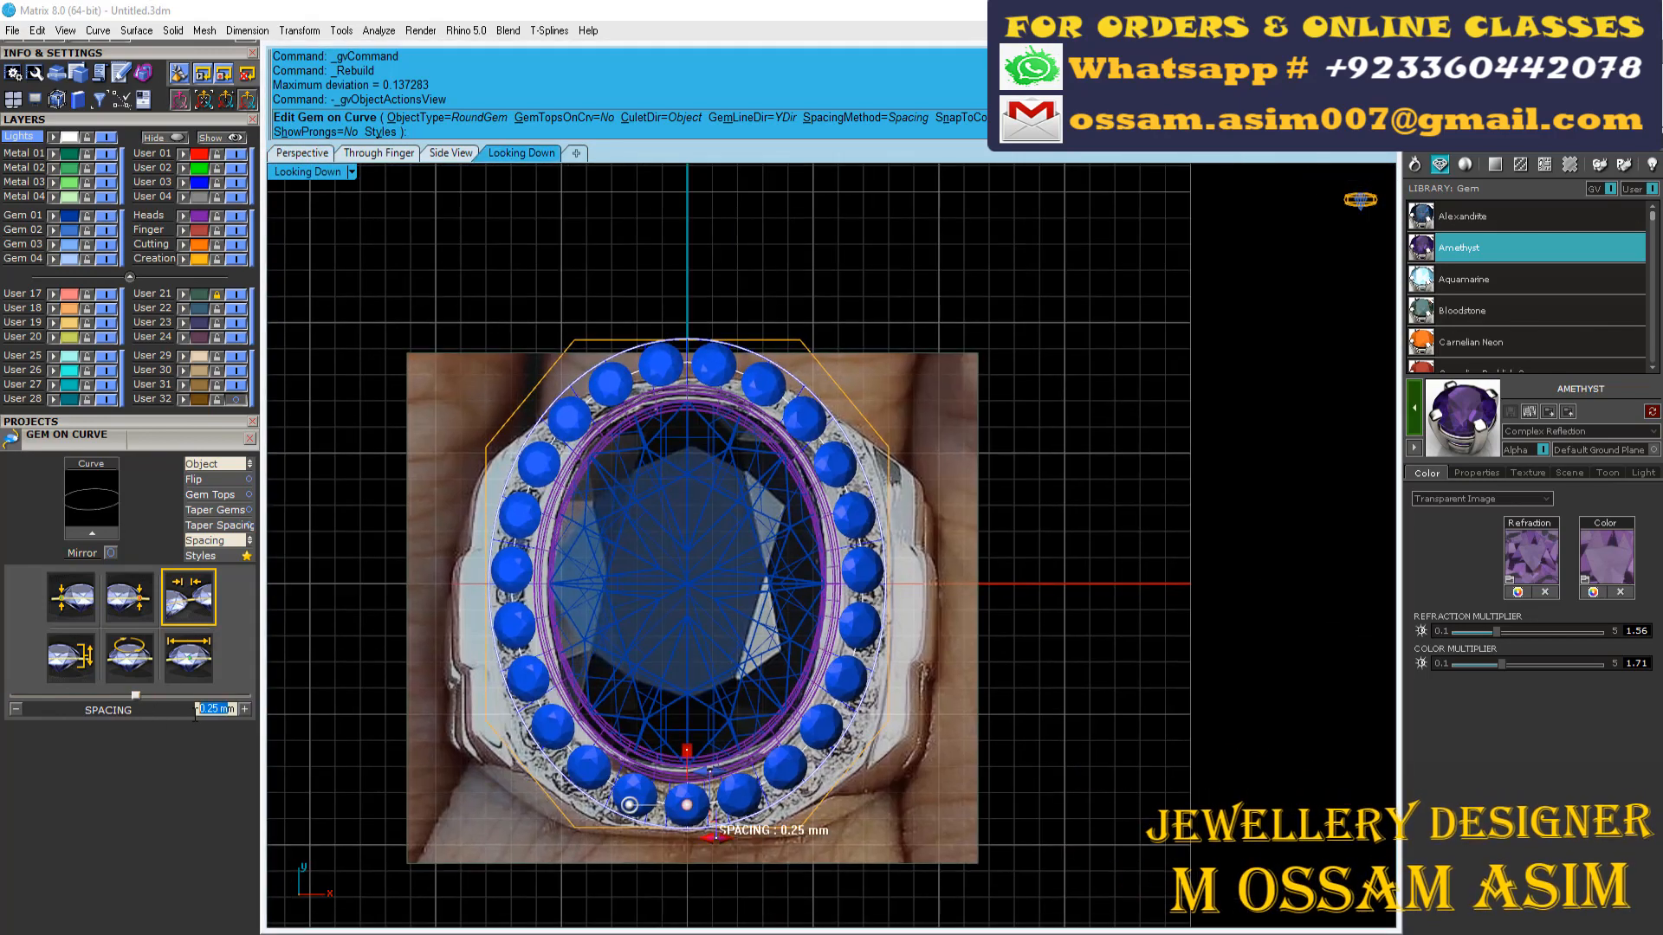
text(0.3)
key(Return)
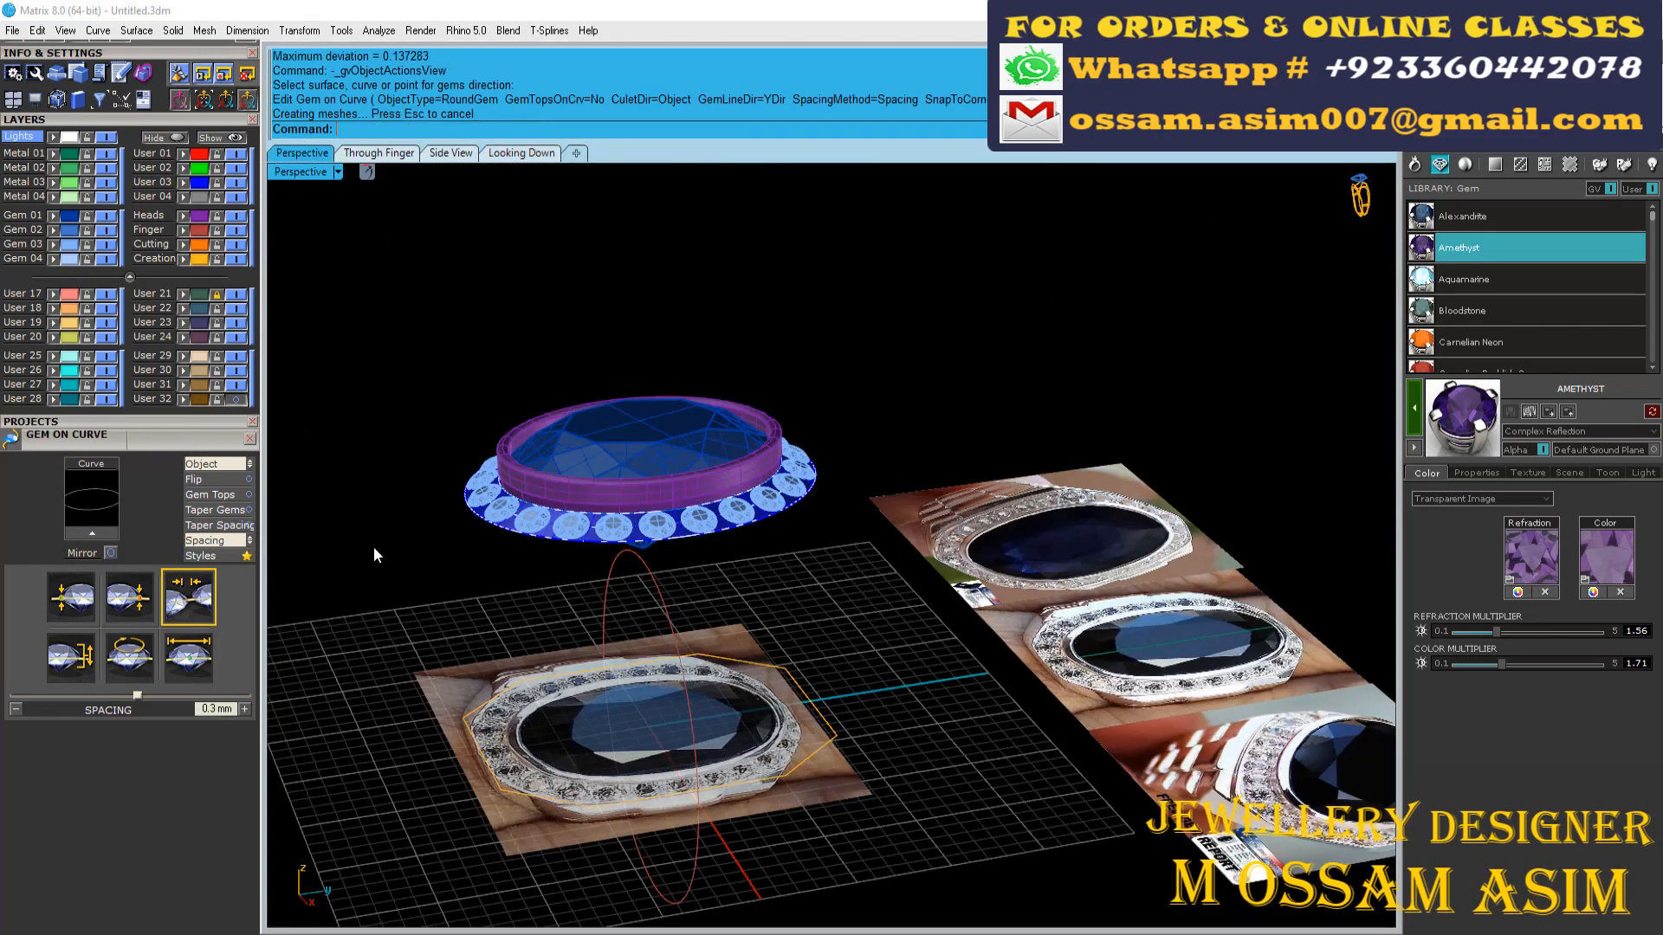
Step: Extrude the outer oval curve downward as an open, one-sided surface, keeping the input curve
click(639, 440)
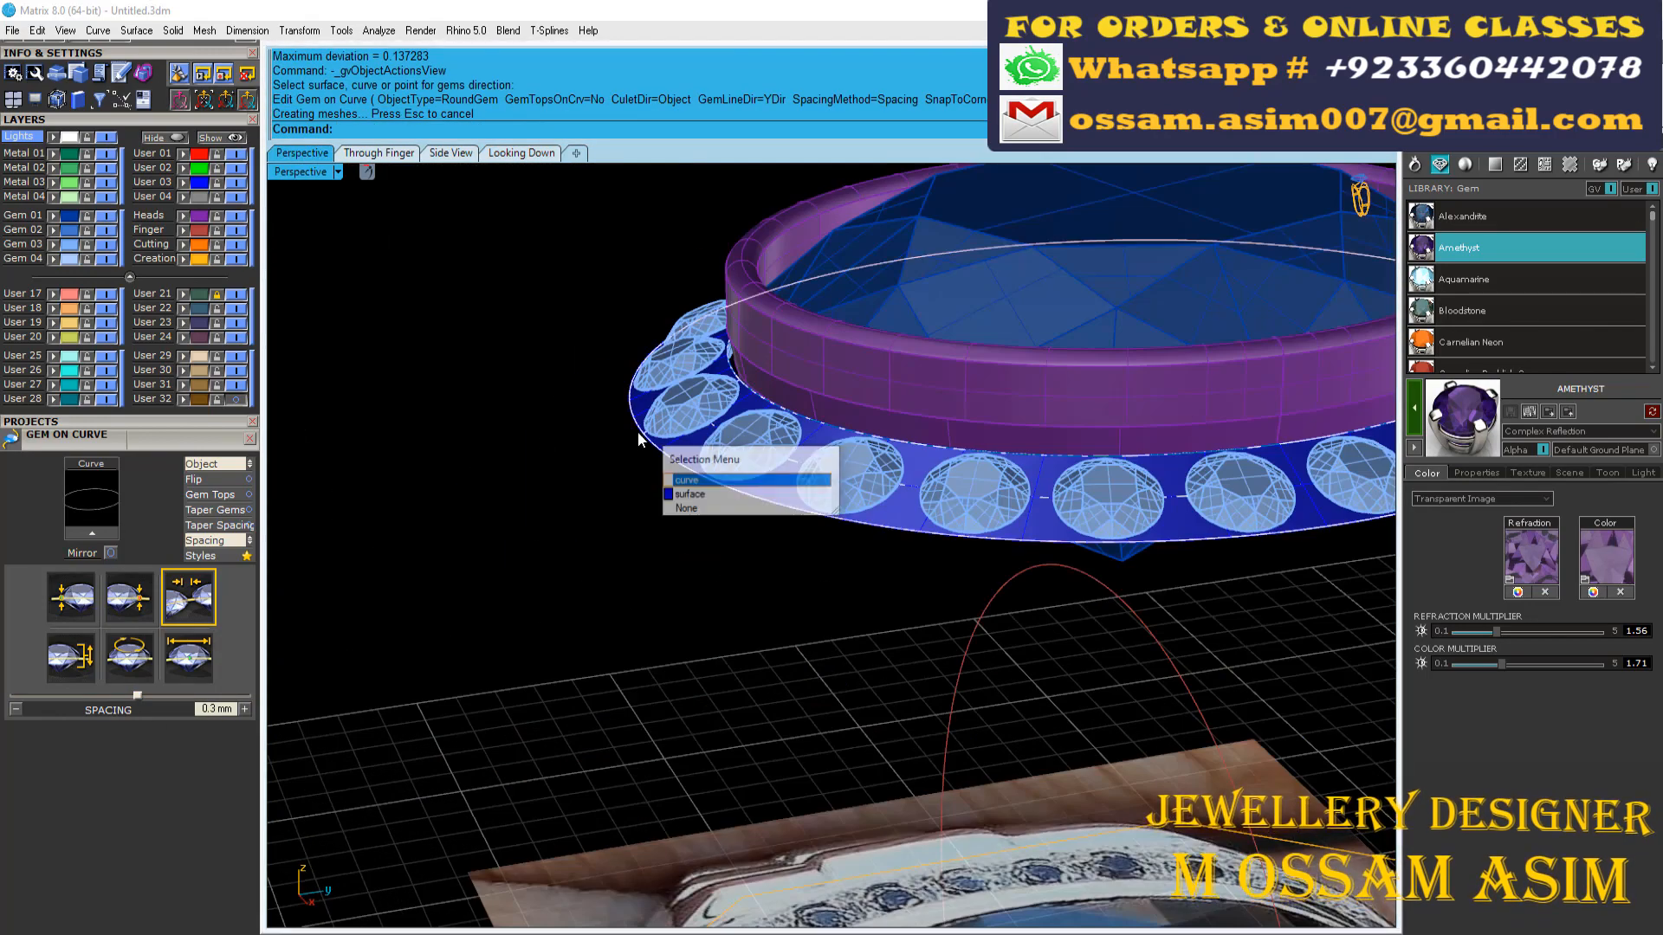
click(684, 480)
click(379, 153)
scroll(151, 104, up, 5)
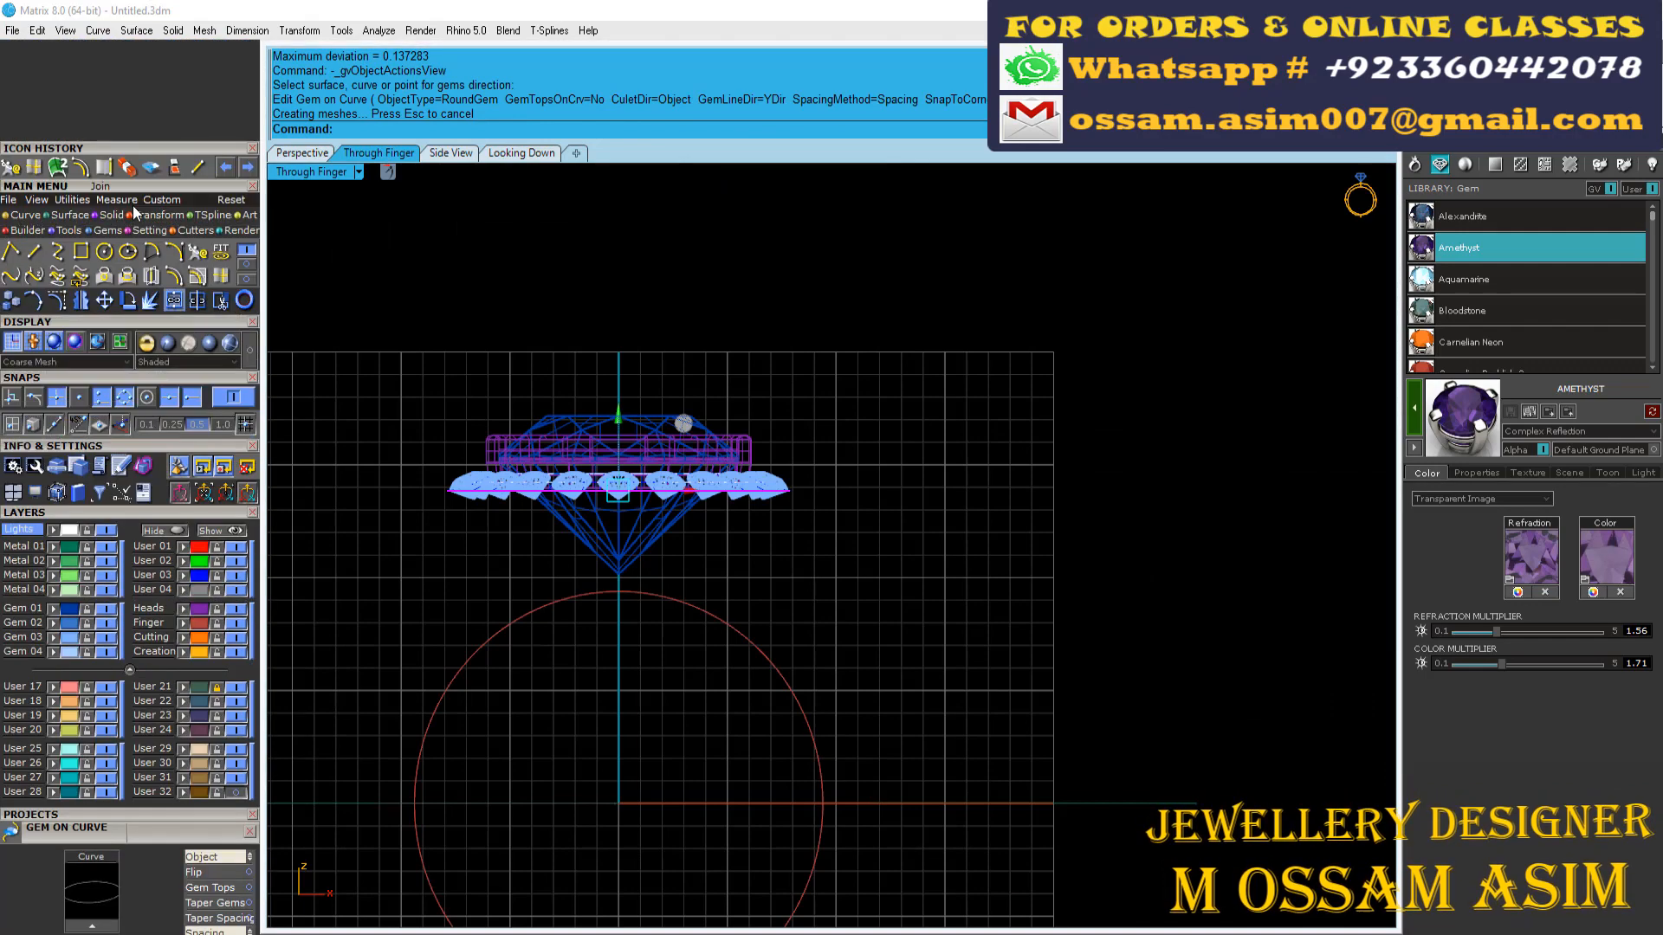
click(199, 252)
scroll(381, 464, up, 6)
click(514, 129)
click(582, 129)
scroll(487, 596, up, 4)
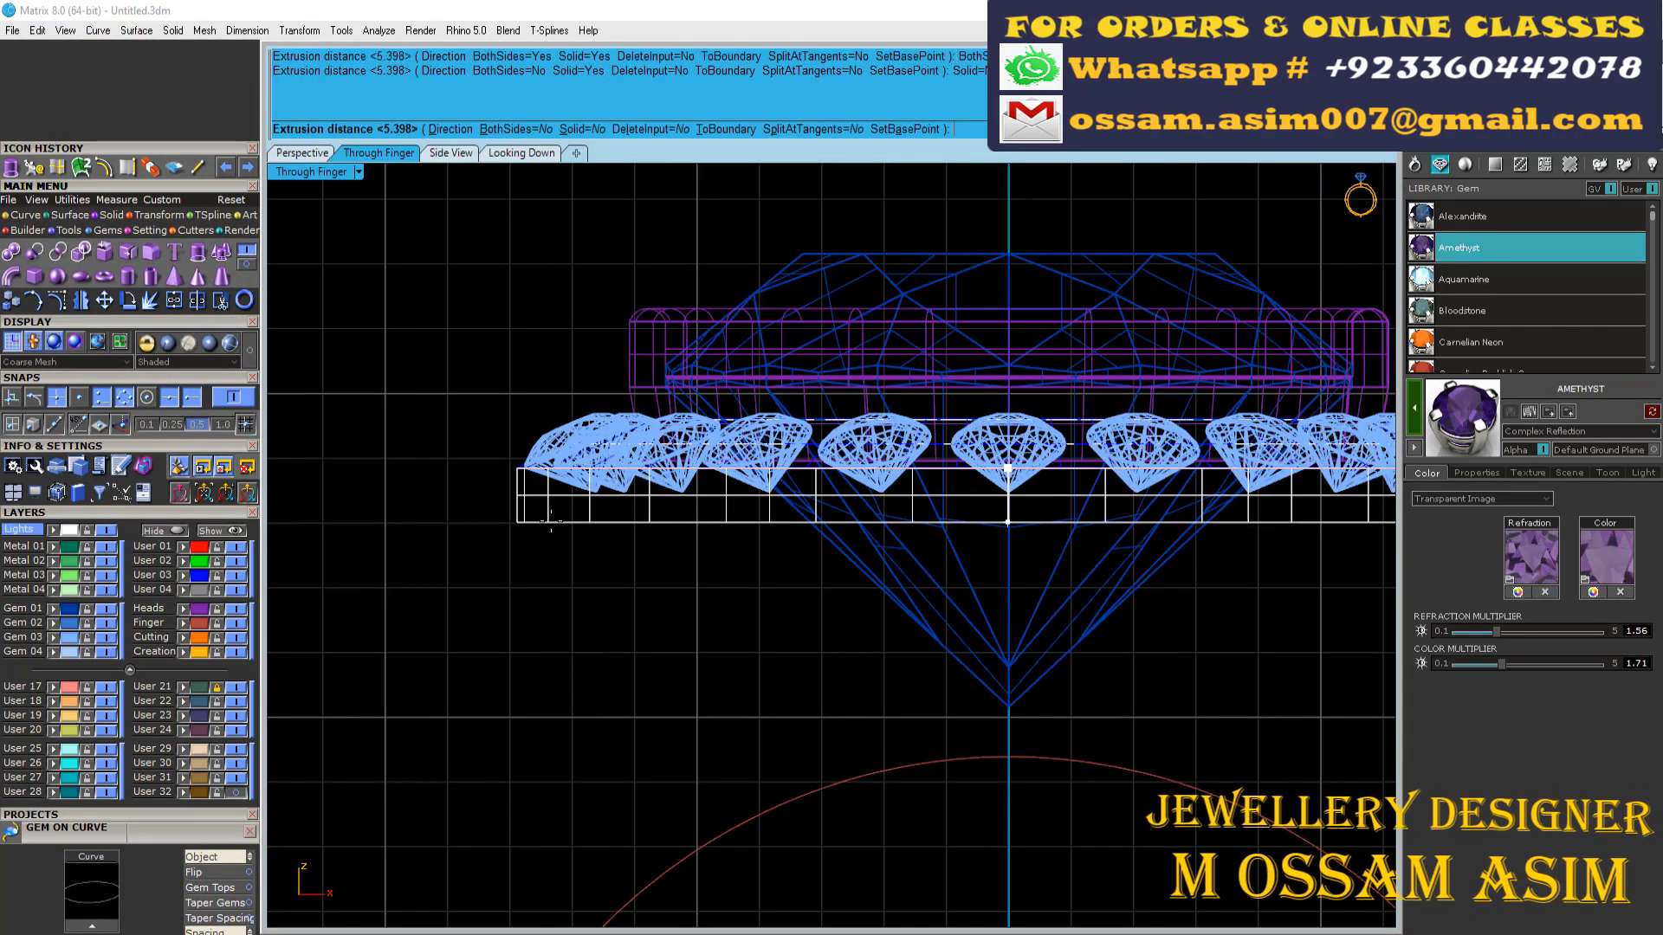
click(553, 567)
click(512, 153)
scroll(499, 333, down, 3)
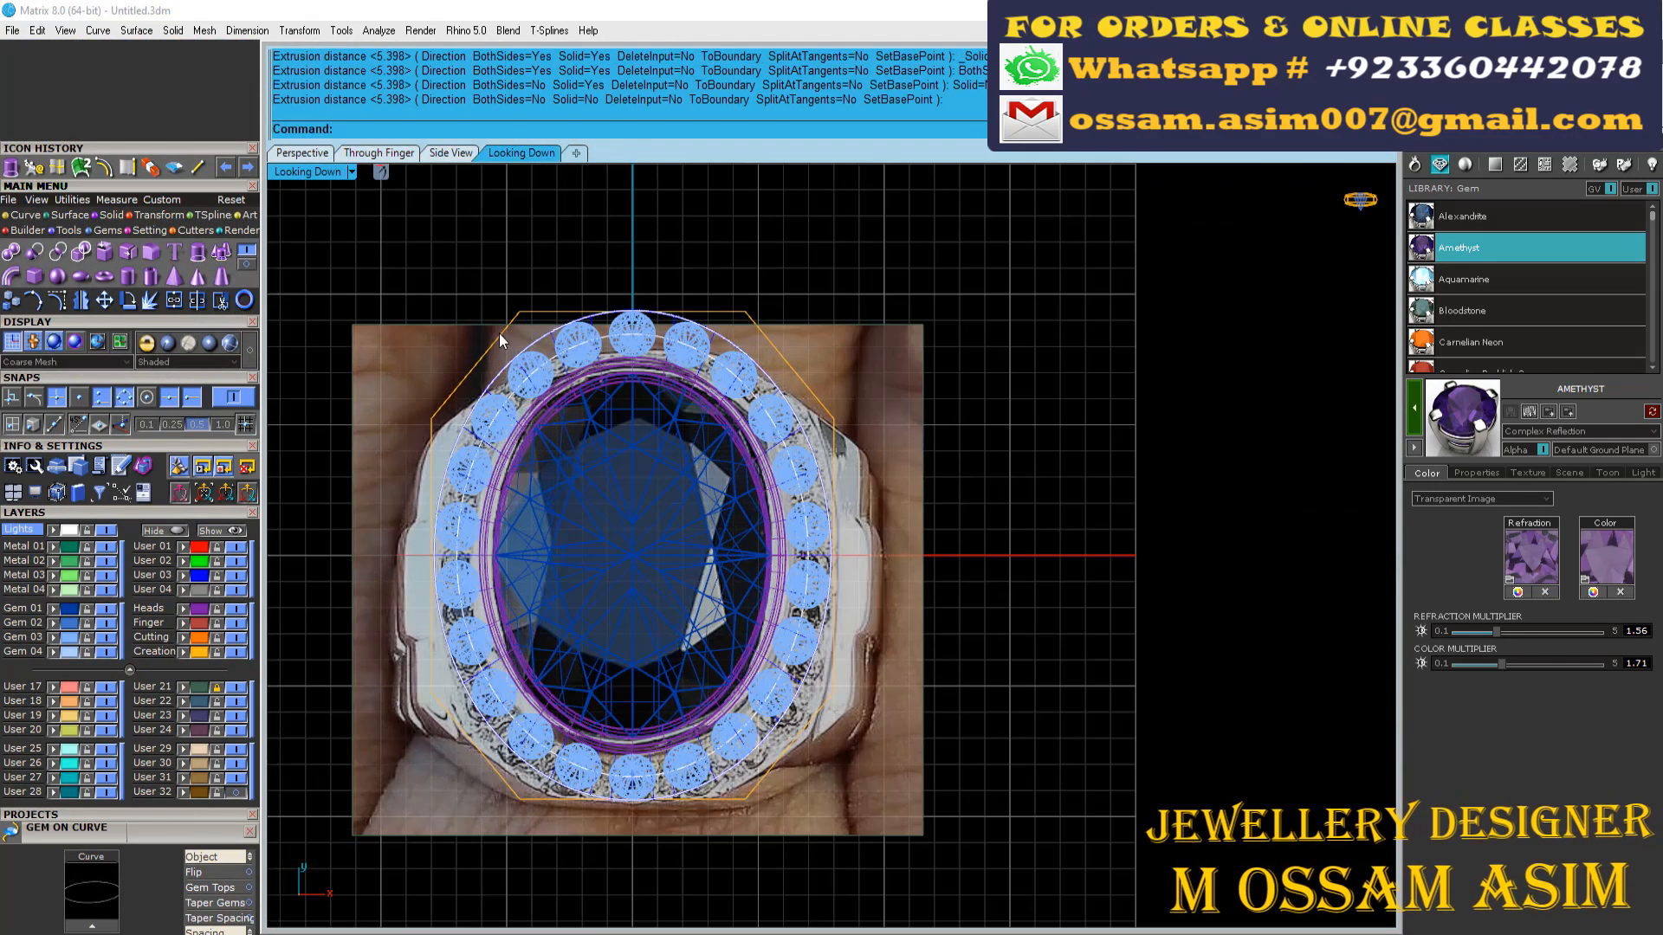
Step: Widen the octagonal outline curve slightly with a one-directional horizontal scale from origin 0 in the top view
scroll(501, 333, up, 4)
click(521, 307)
click(377, 154)
scroll(575, 419, down, 8)
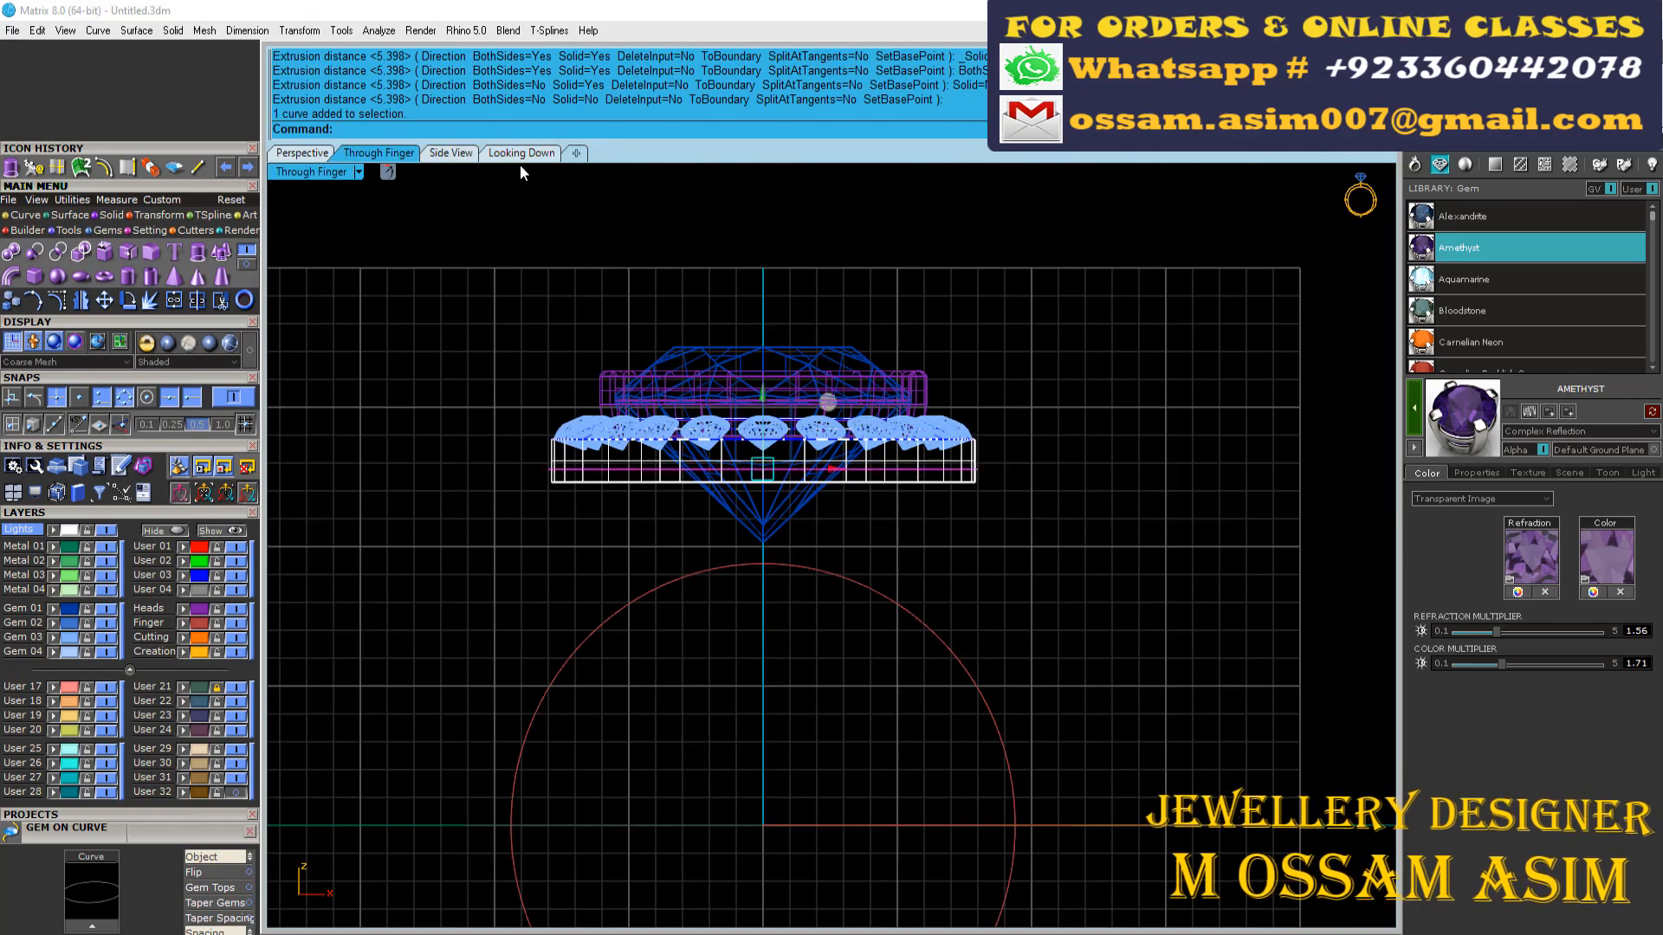
click(521, 153)
scroll(428, 552, up, 3)
right_drag(428, 553, 473, 576)
scroll(635, 304, up, 2)
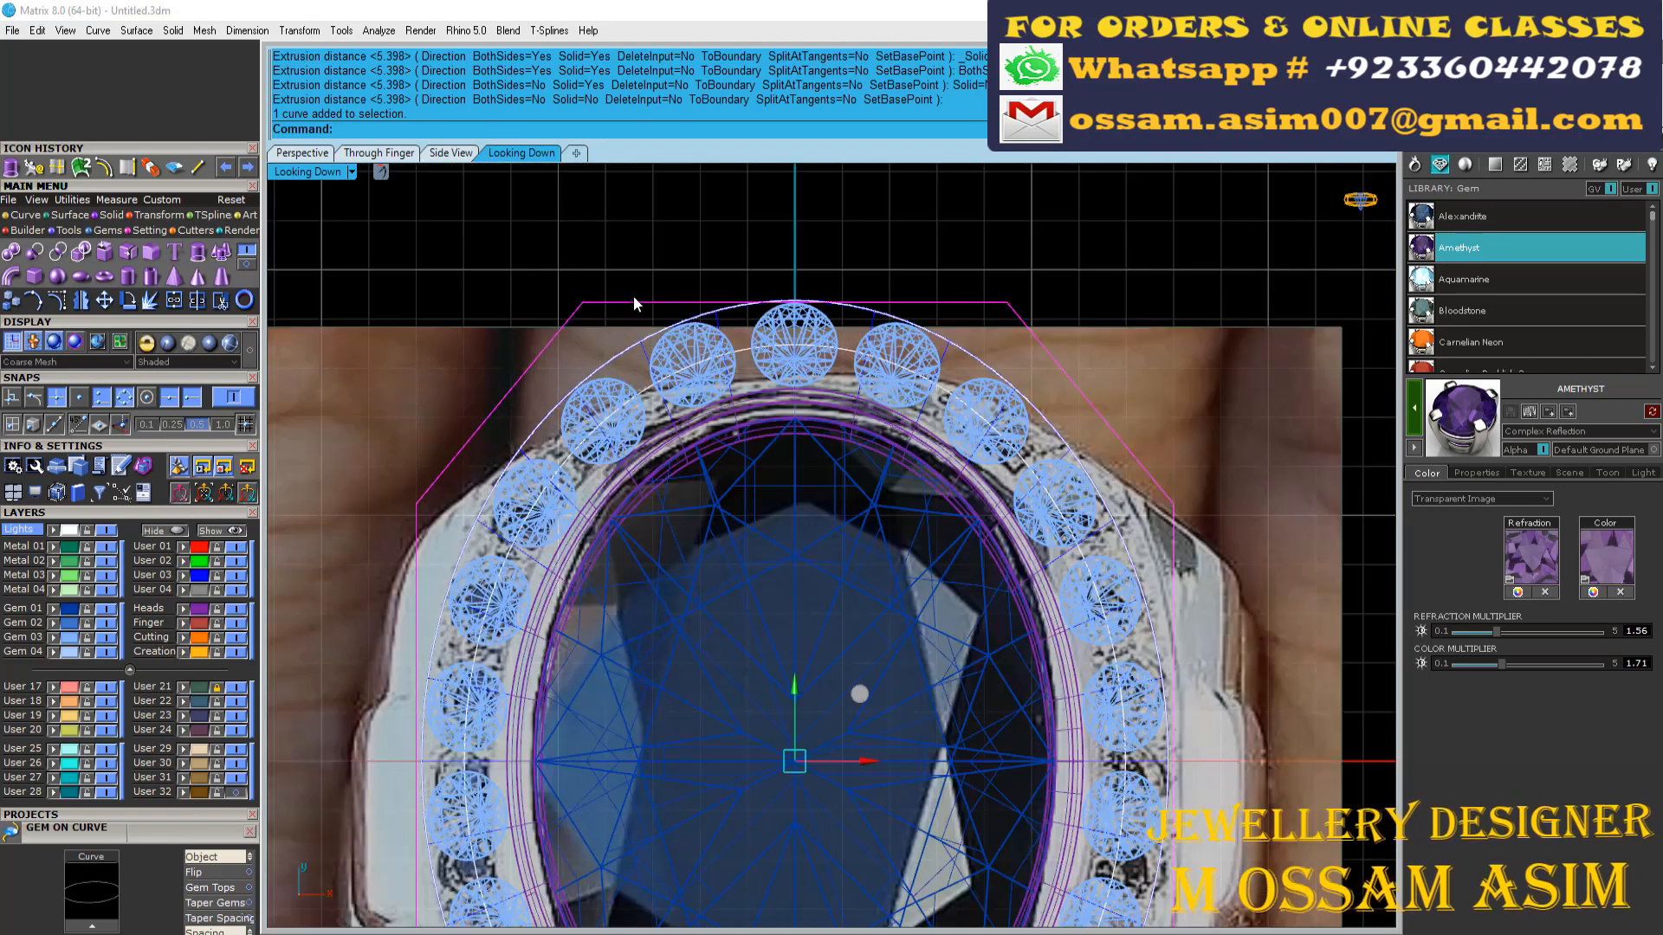
scroll(635, 304, down, 2)
right_drag(501, 297, 595, 258)
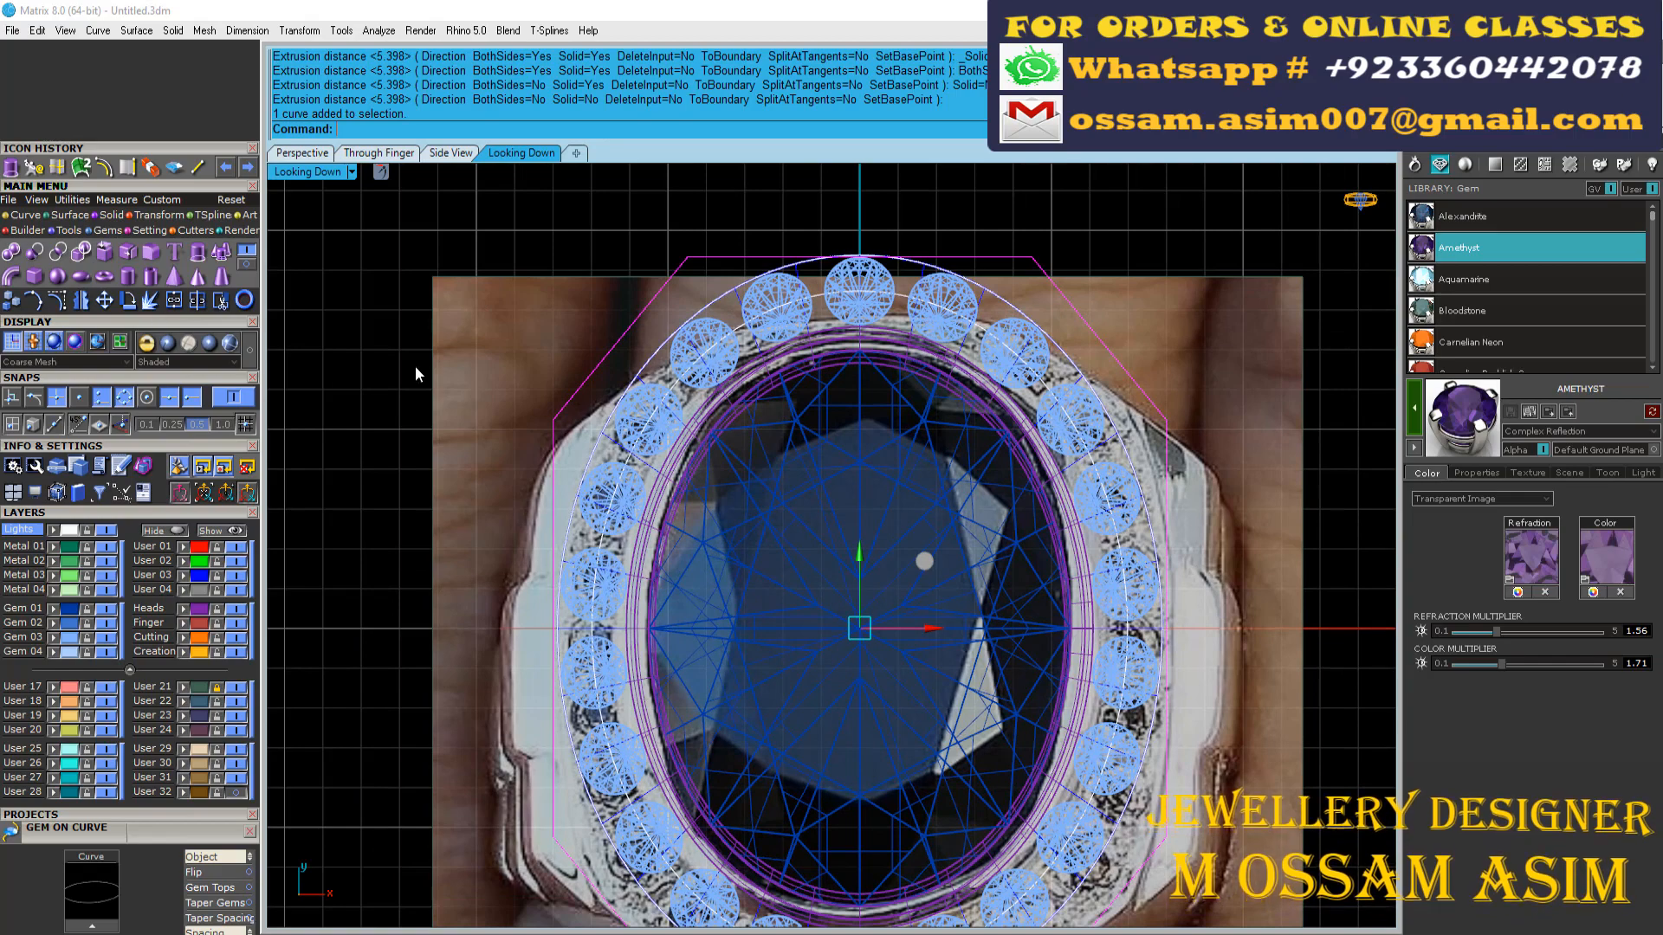
scroll(416, 374, down, 3)
scroll(346, 370, up, 3)
scroll(347, 371, down, 3)
scroll(300, 416, up, 2)
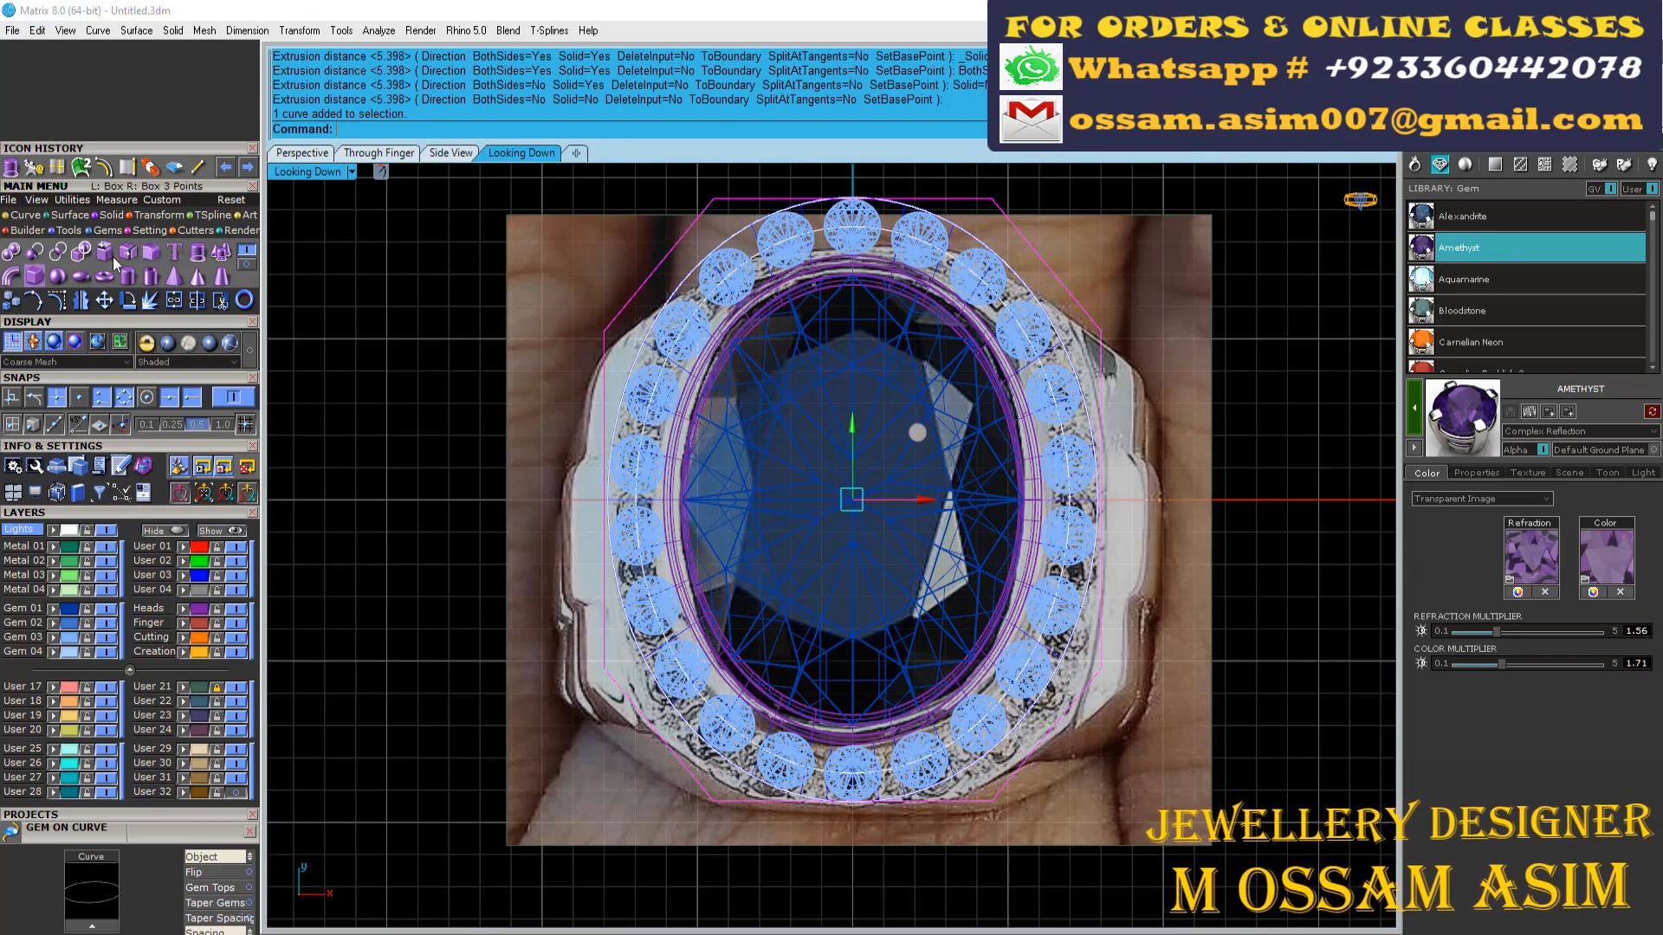
click(151, 168)
right_drag(794, 405, 805, 496)
text(0)
key(Return)
scroll(428, 567, up, 3)
click(452, 624)
click(423, 624)
scroll(464, 622, down, 2)
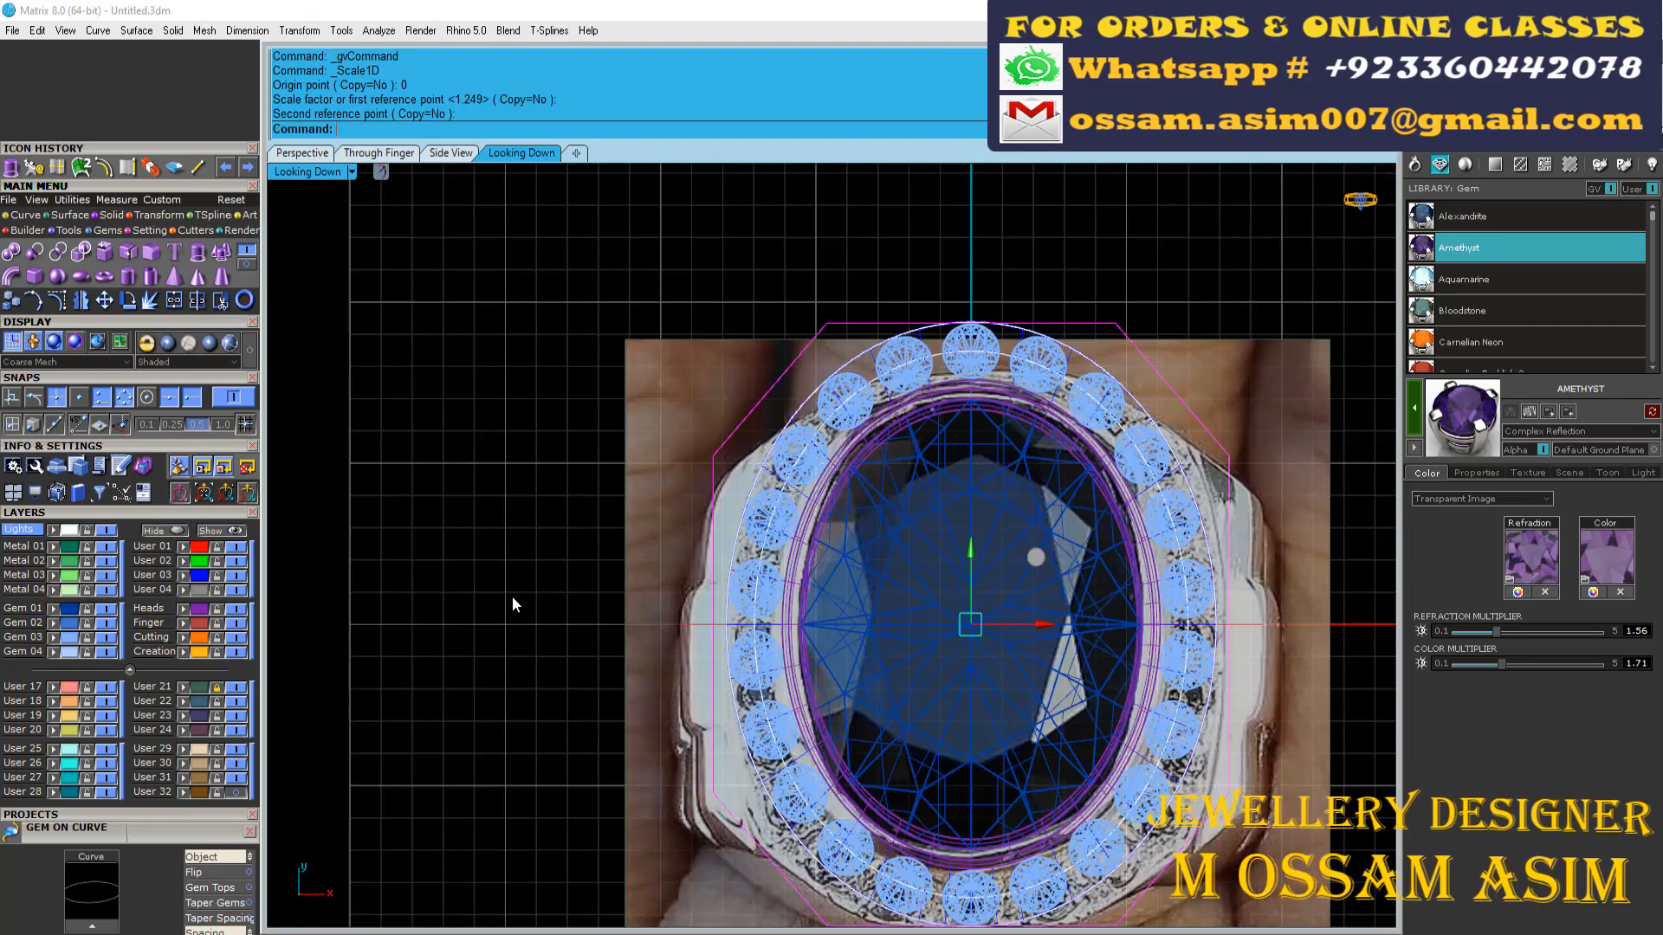
Step: Save the model and examine the halo, its outer wall and the octagonal outline in perspective
right_drag(512, 596, 457, 573)
scroll(530, 320, up, 4)
key(ctrl+s)
click(301, 154)
scroll(492, 400, up, 4)
right_drag(433, 485, 688, 527)
scroll(492, 400, down, 4)
scroll(668, 517, down, 4)
key(ctrl+s)
scroll(668, 517, up, 4)
scroll(687, 527, down, 3)
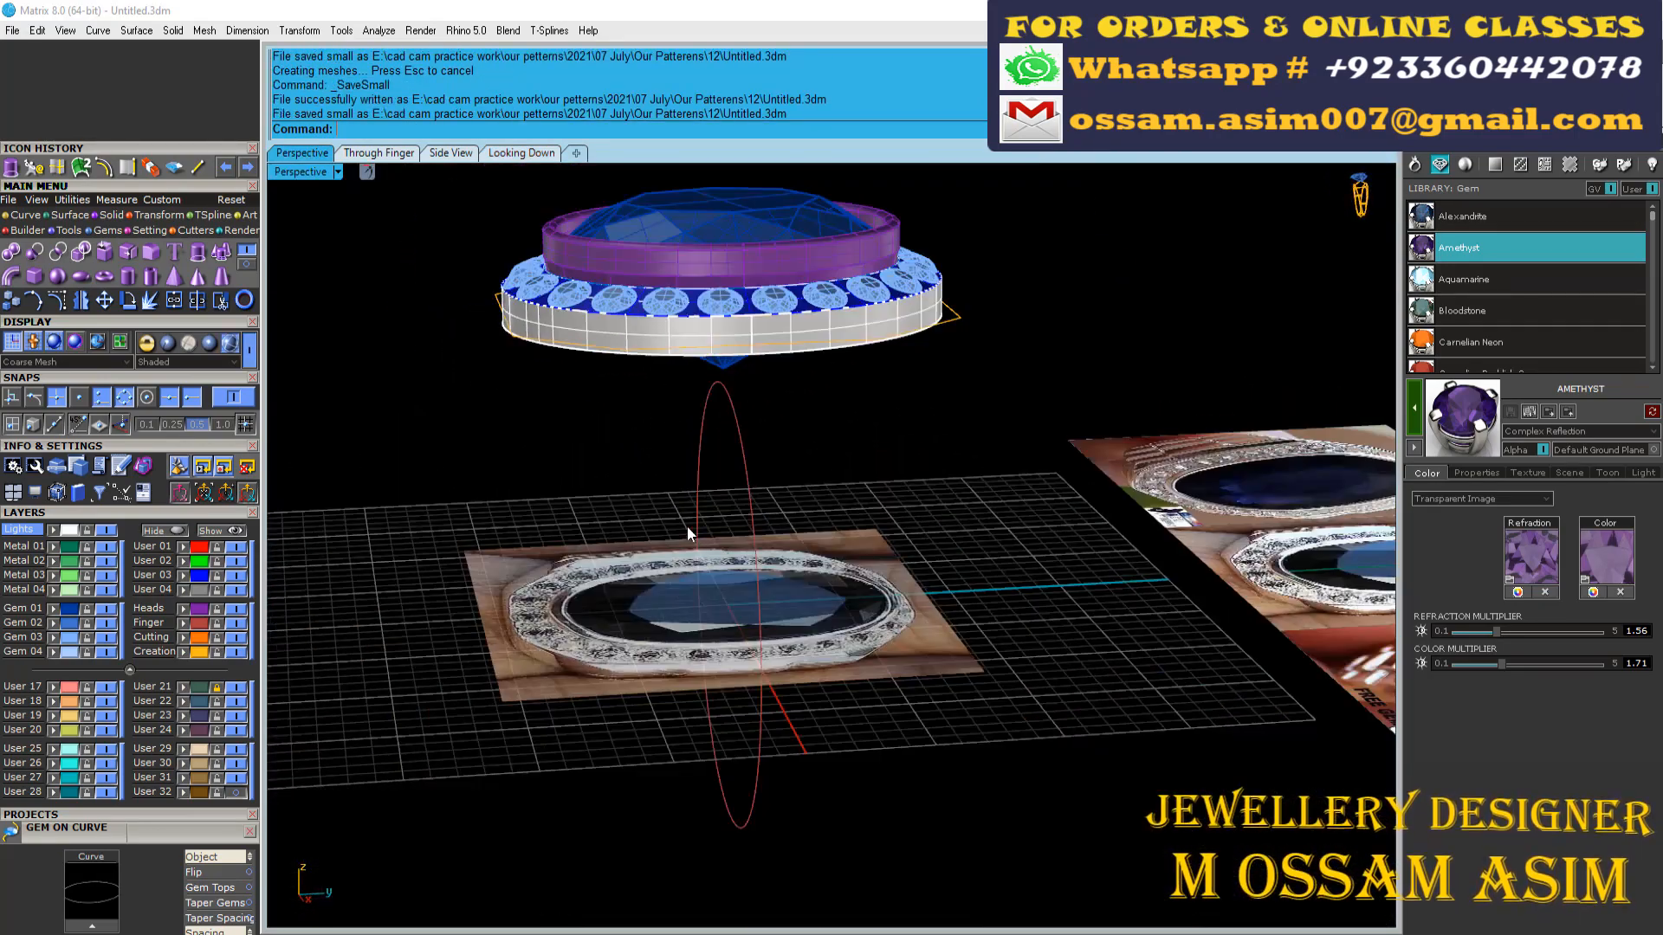
Step: Draw a short horizontal line in the side view, centred on the vertical axis just below the finger circle
click(379, 153)
click(450, 153)
scroll(550, 356, down, 10)
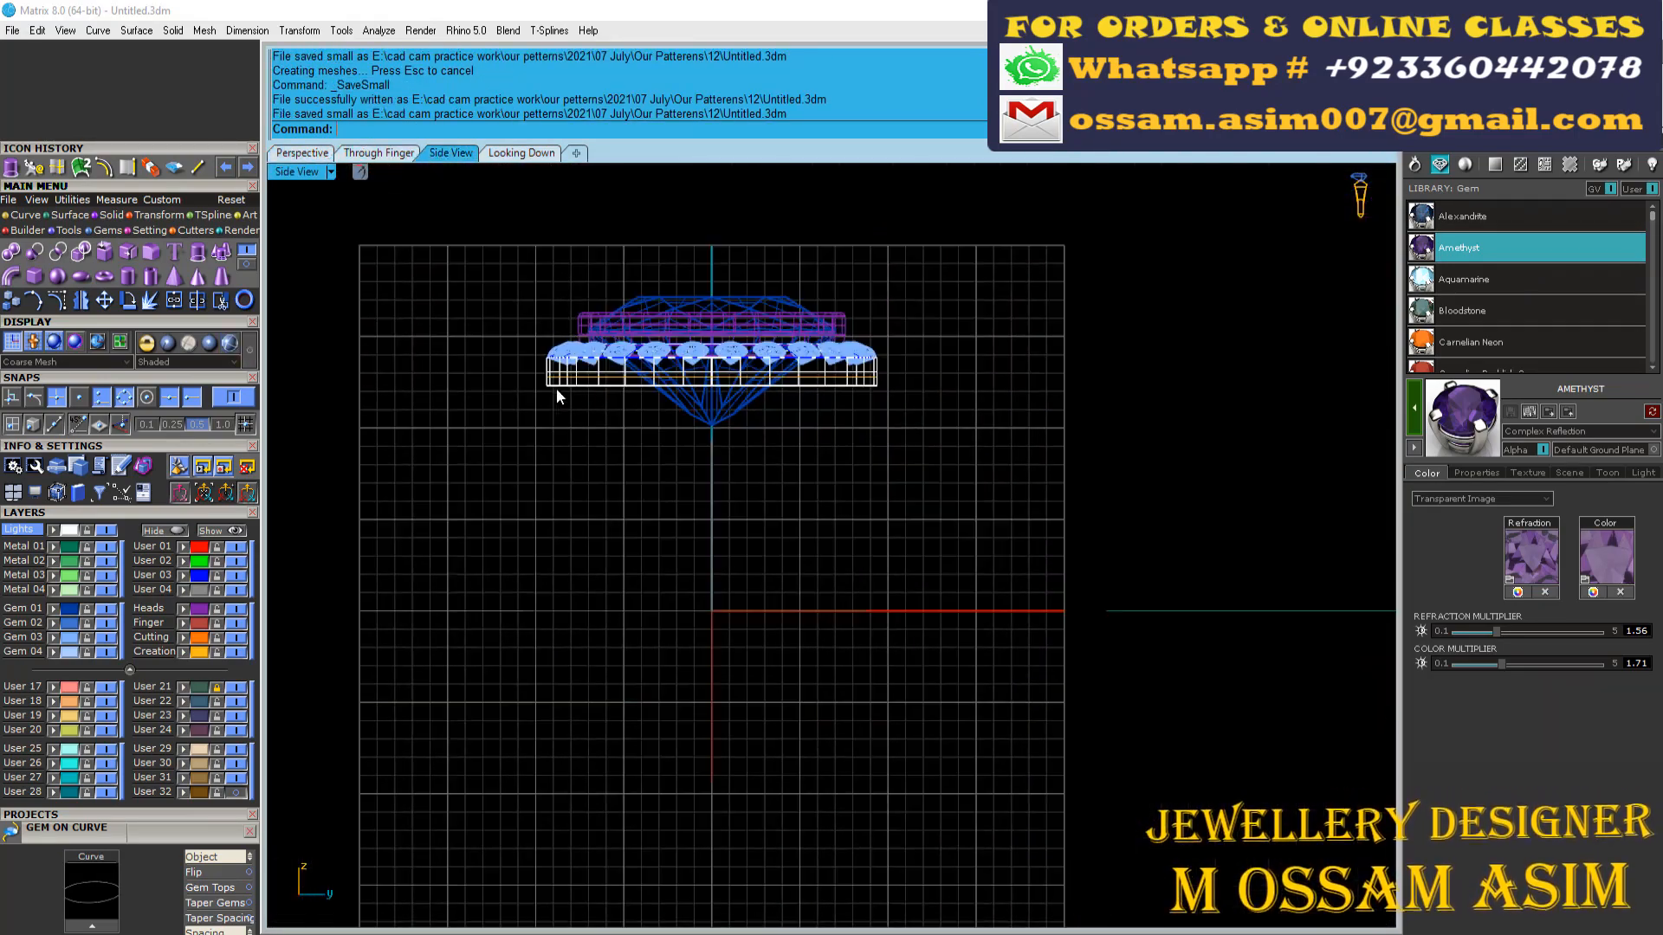
right_drag(557, 388, 547, 321)
scroll(766, 719, up, 5)
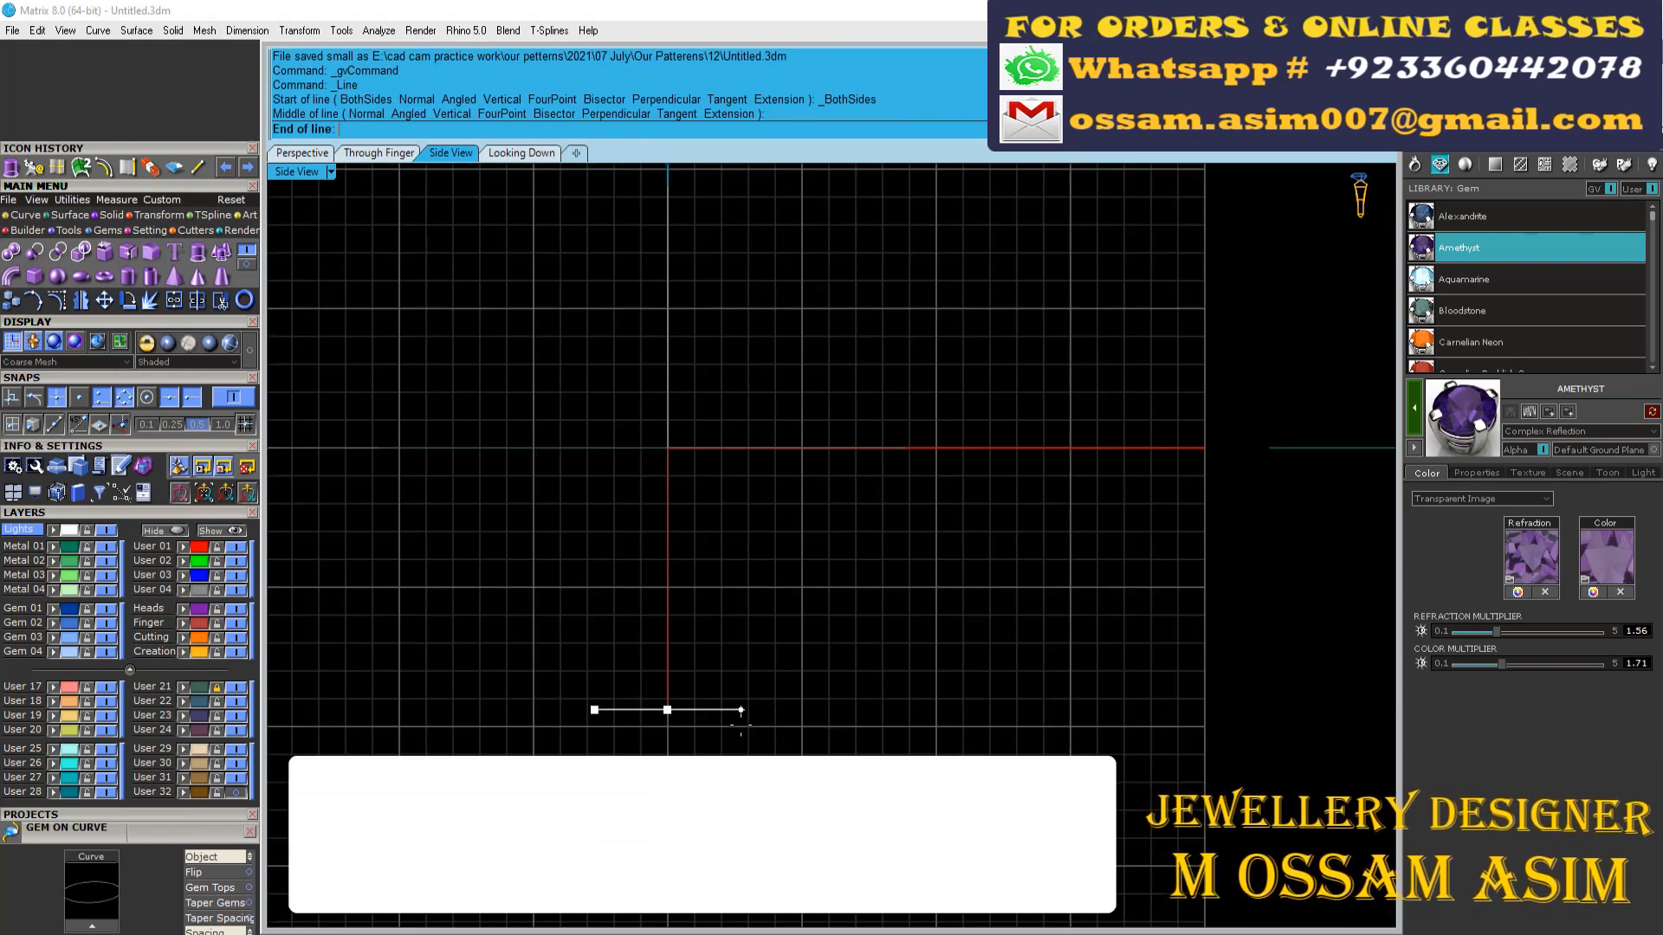
click(728, 710)
scroll(728, 710, down, 12)
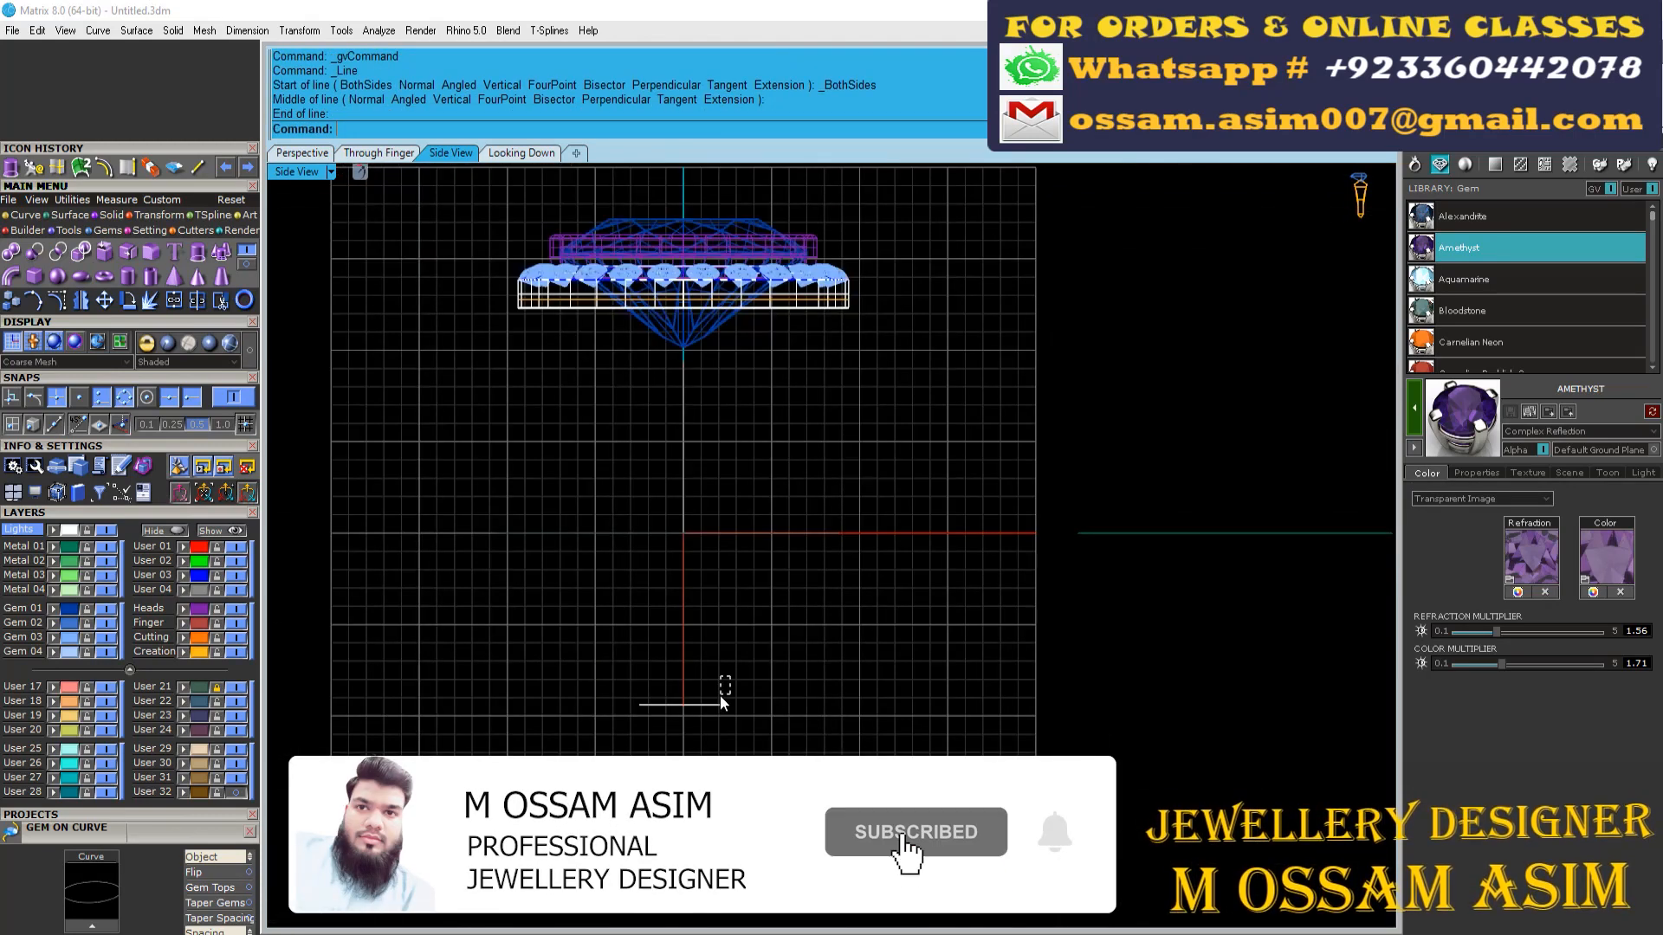
Step: Draw a both-sides horizontal line centred on the top of the finger circle, spanning the halo's full length
scroll(555, 507, down, 2)
right_drag(579, 597, 638, 731)
scroll(638, 731, up, 4)
click(302, 154)
right_drag(541, 399, 418, 267)
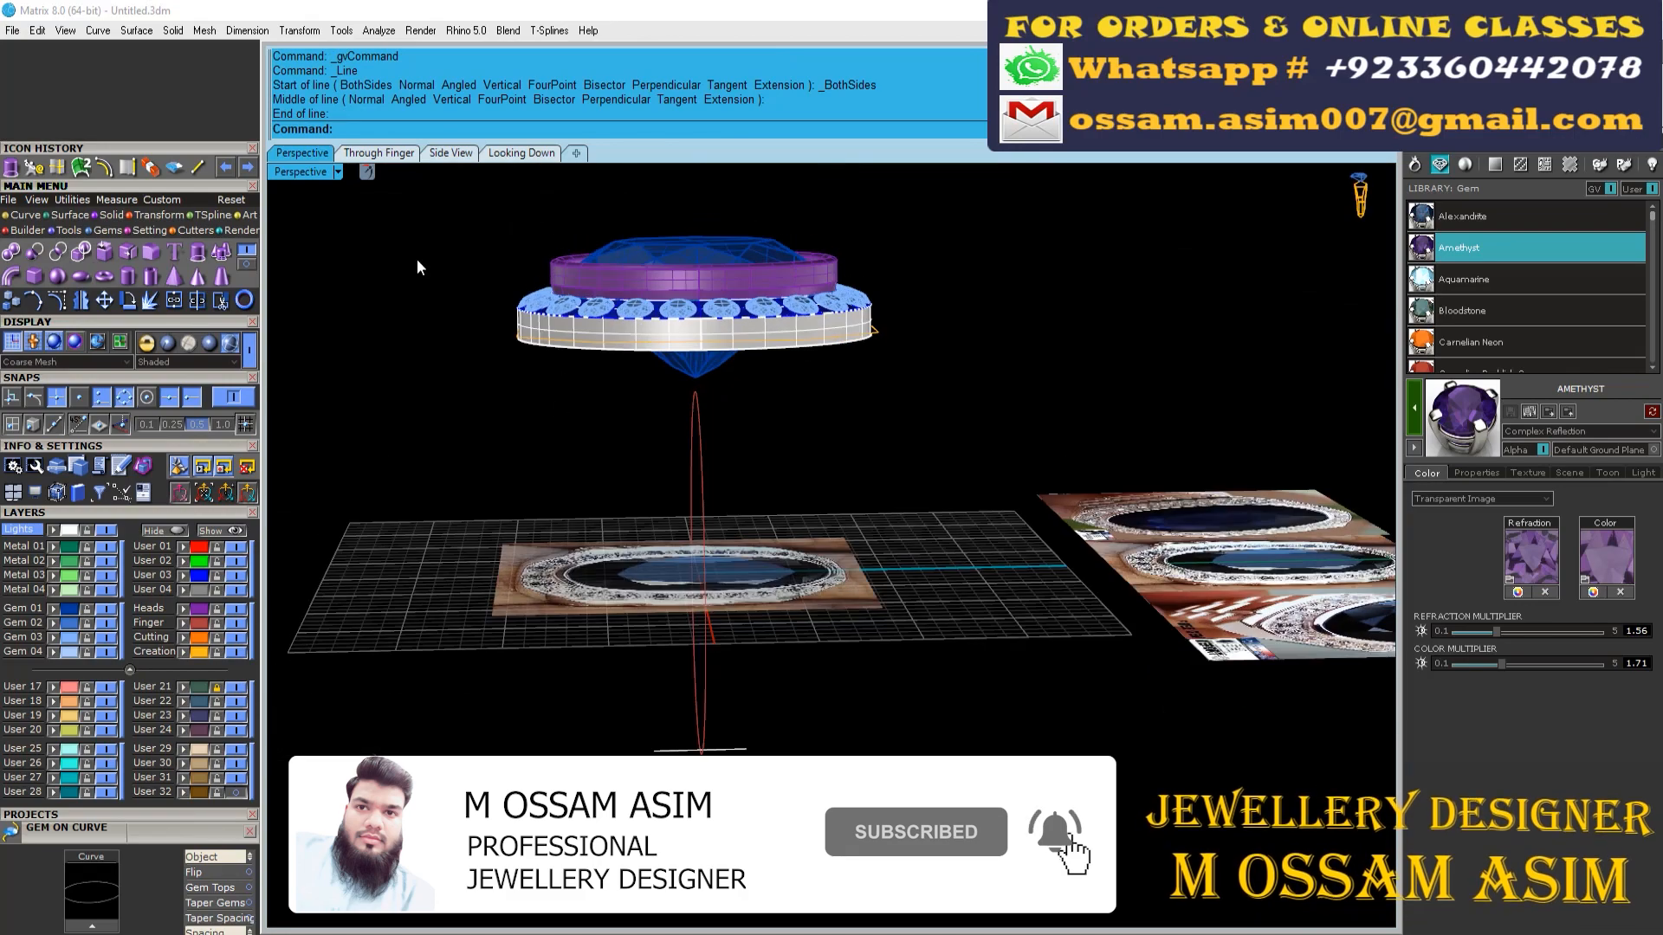
click(669, 390)
scroll(456, 431, up, 6)
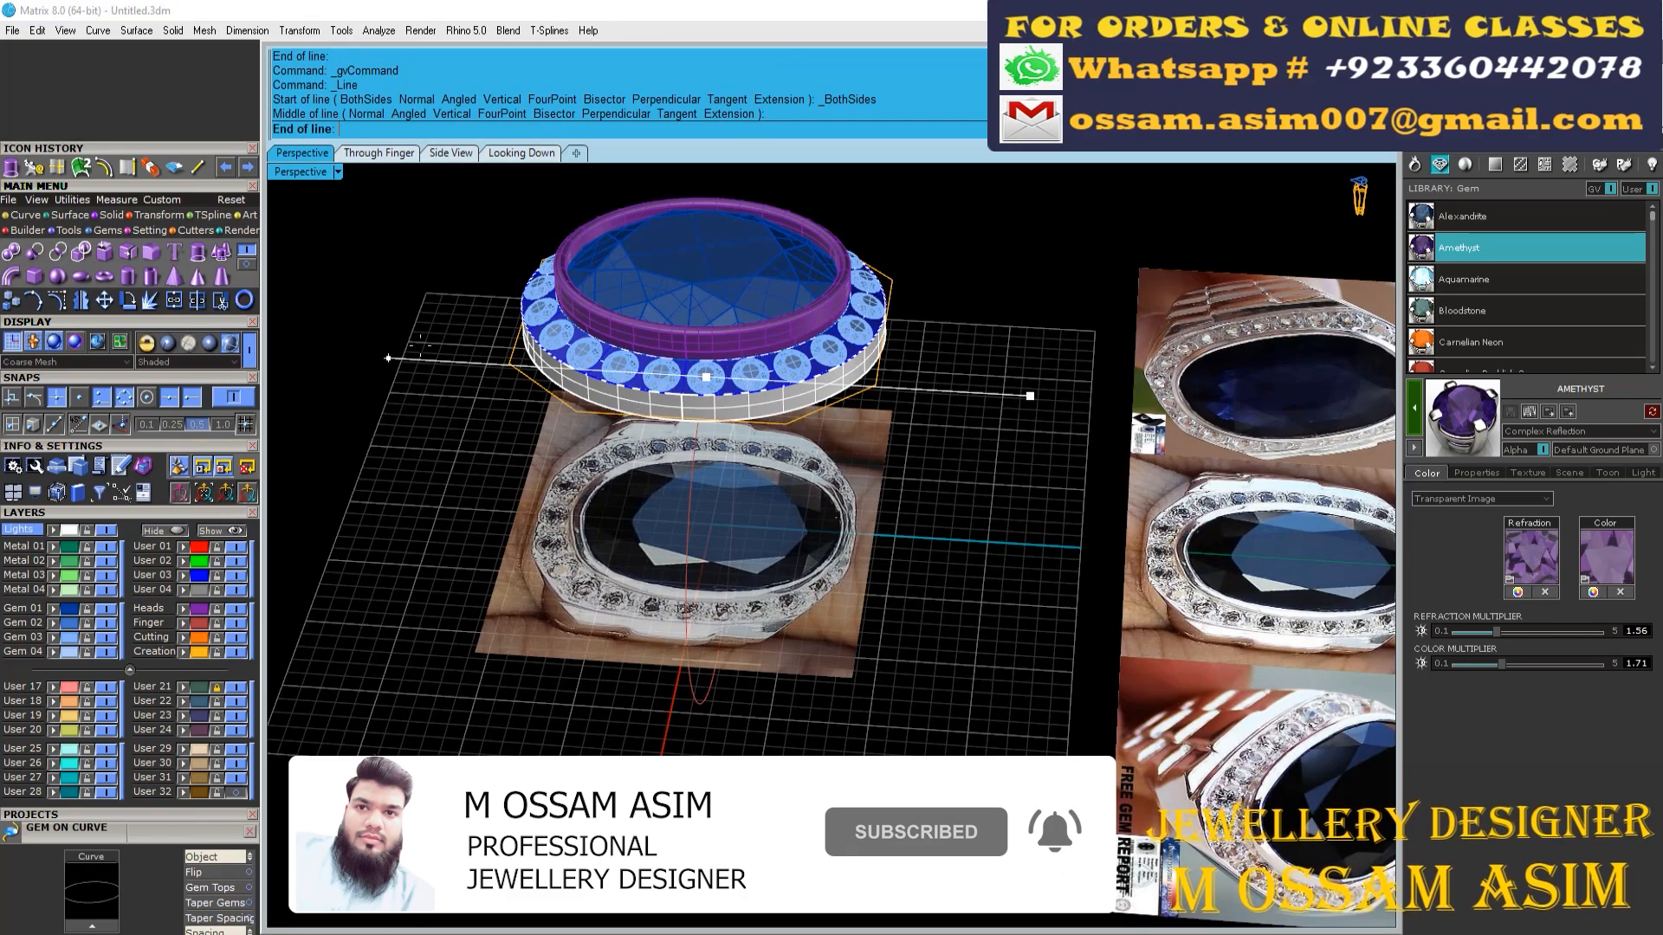
click(603, 357)
scroll(426, 208, down, 10)
click(379, 154)
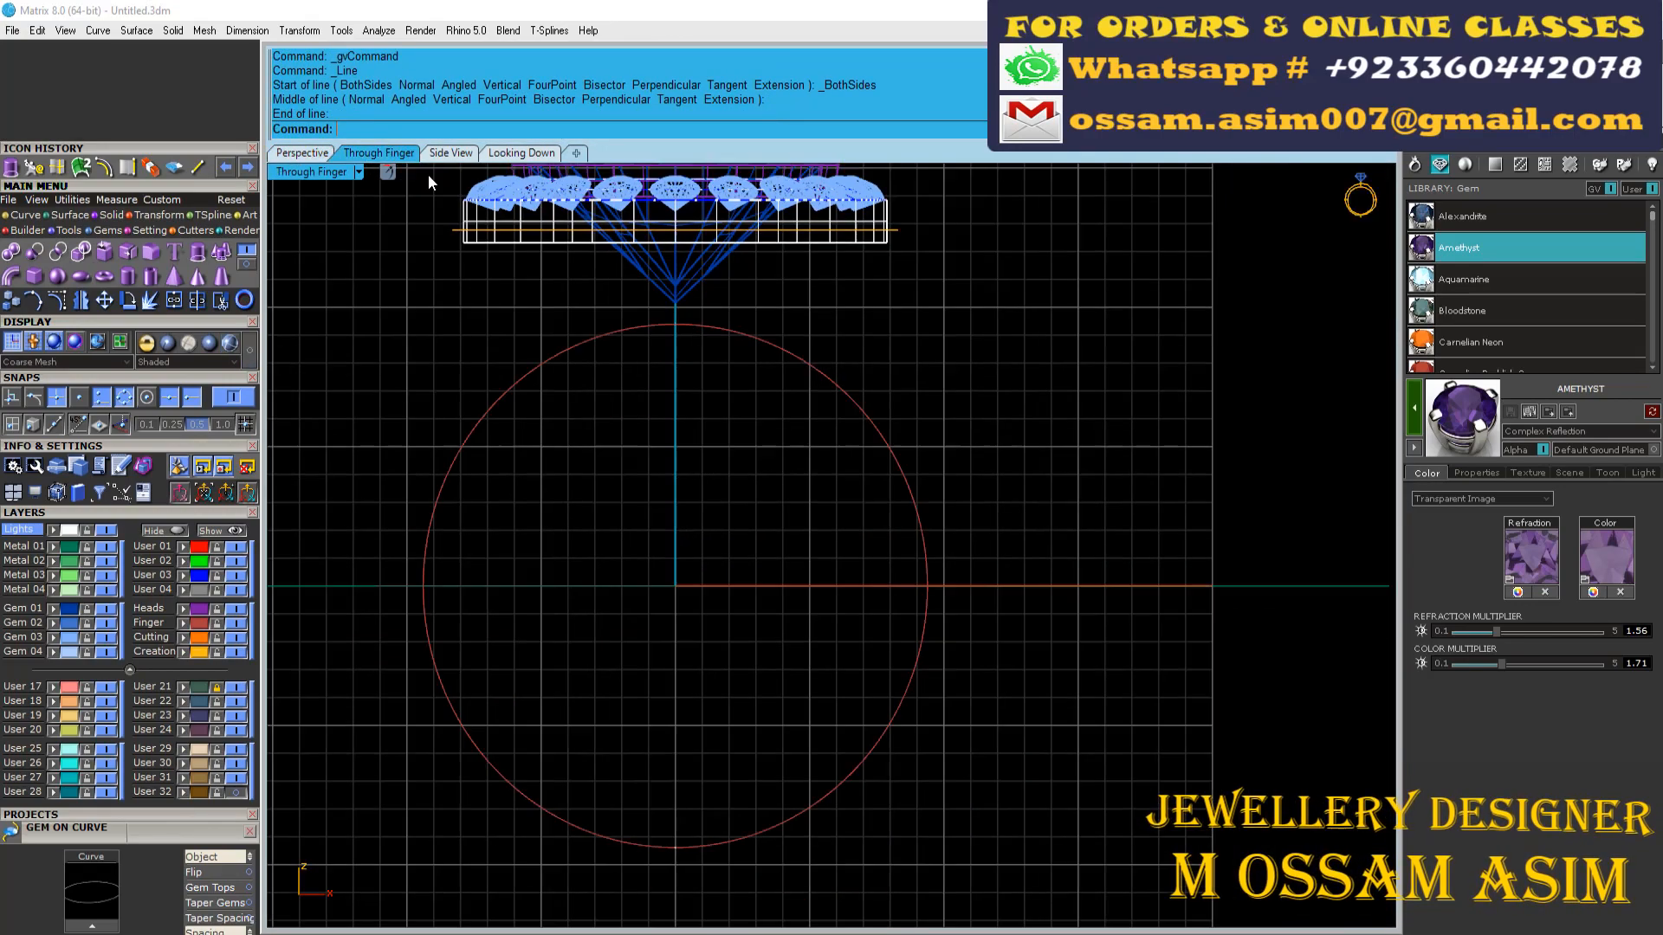
Step: Draw a curved arc in the side view connecting the near ends of the upper and lower horizontal lines
click(450, 153)
right_drag(485, 299, 482, 327)
scroll(511, 485, up, 8)
scroll(511, 485, down, 8)
scroll(519, 268, up, 6)
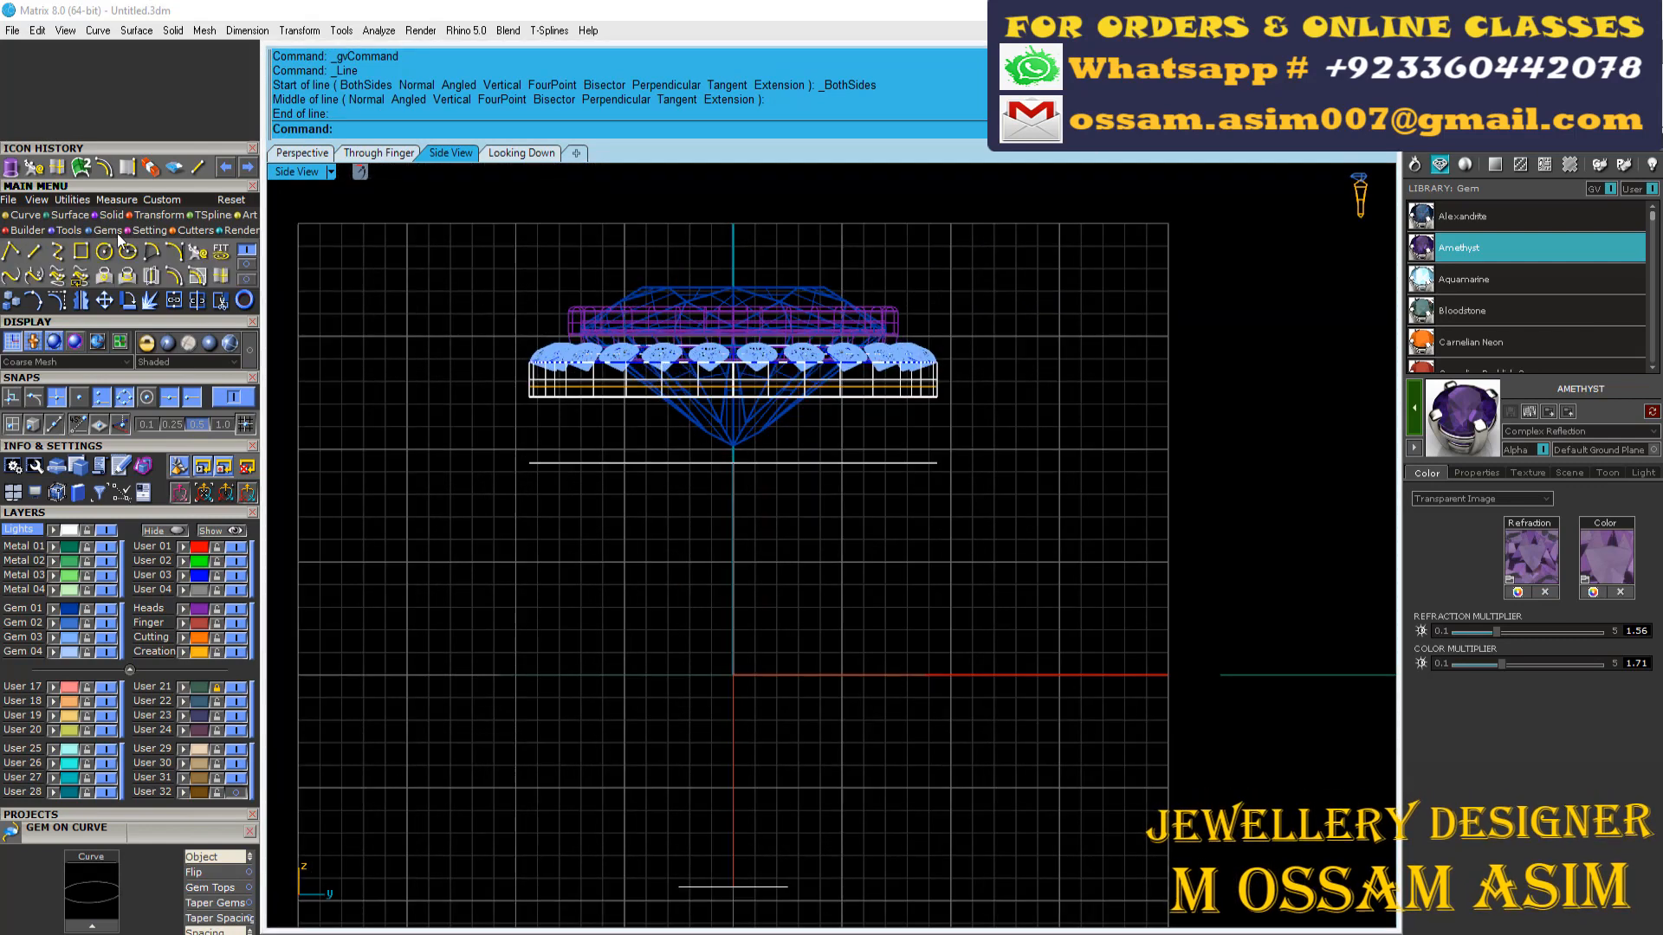
click(172, 256)
scroll(520, 456, up, 6)
click(537, 468)
scroll(490, 286, down, 8)
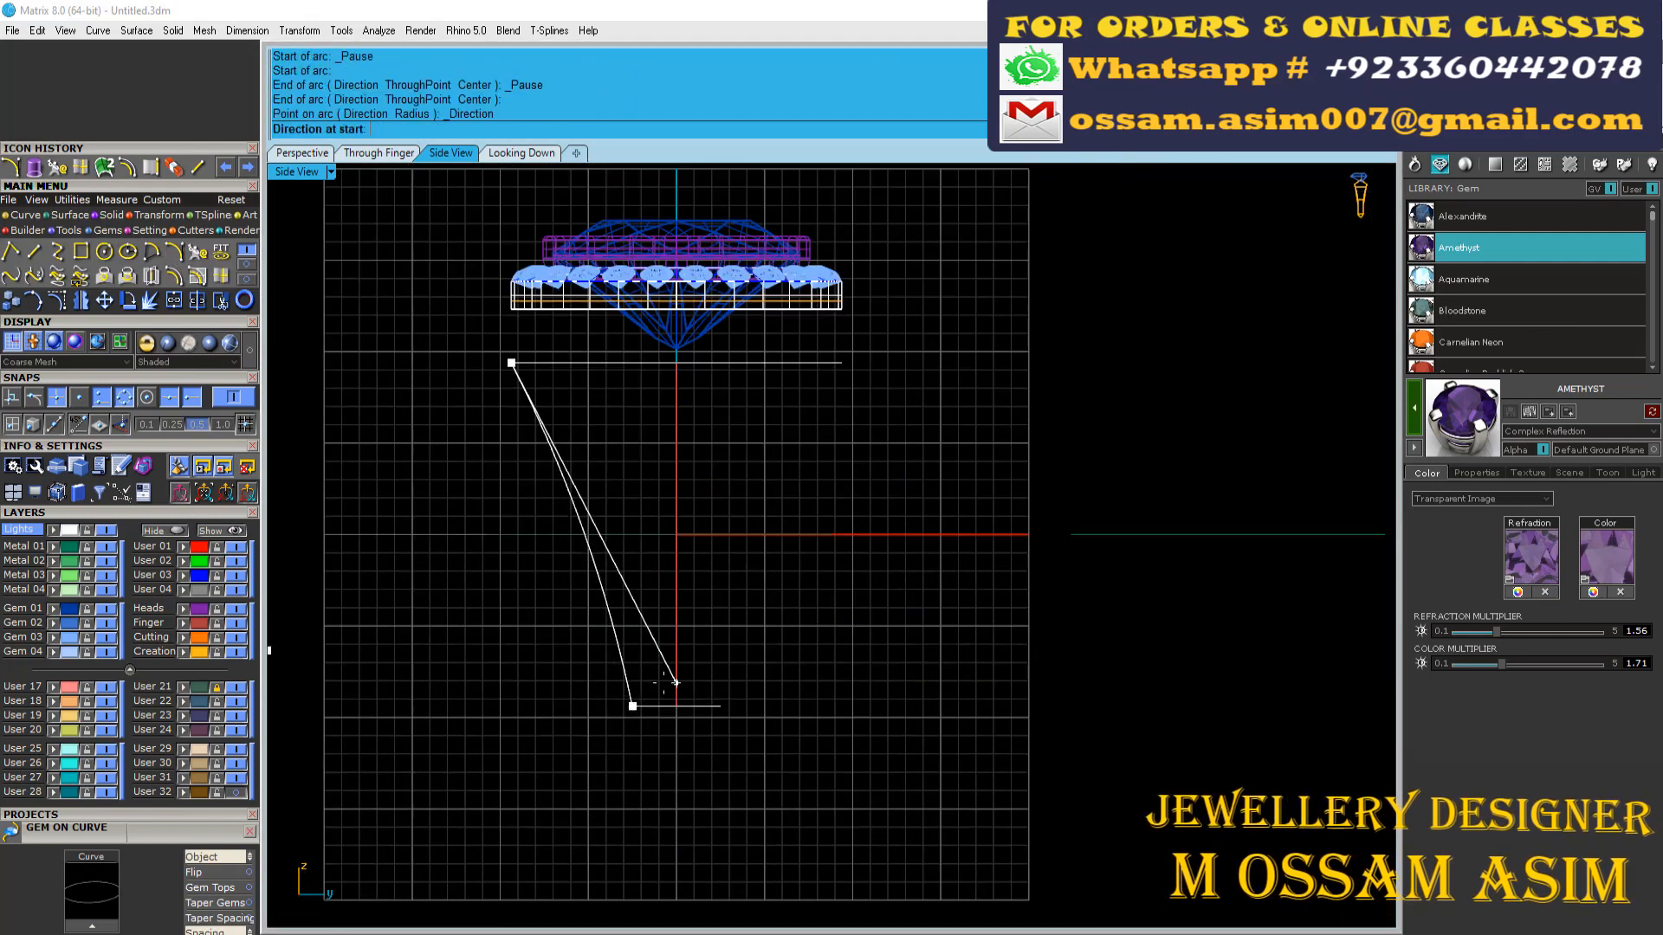
click(666, 682)
Step: Draw a vertical line from the top end of the side arc up to the halo's extruded wall
scroll(560, 383, up, 6)
scroll(561, 382, down, 6)
scroll(521, 341, up, 6)
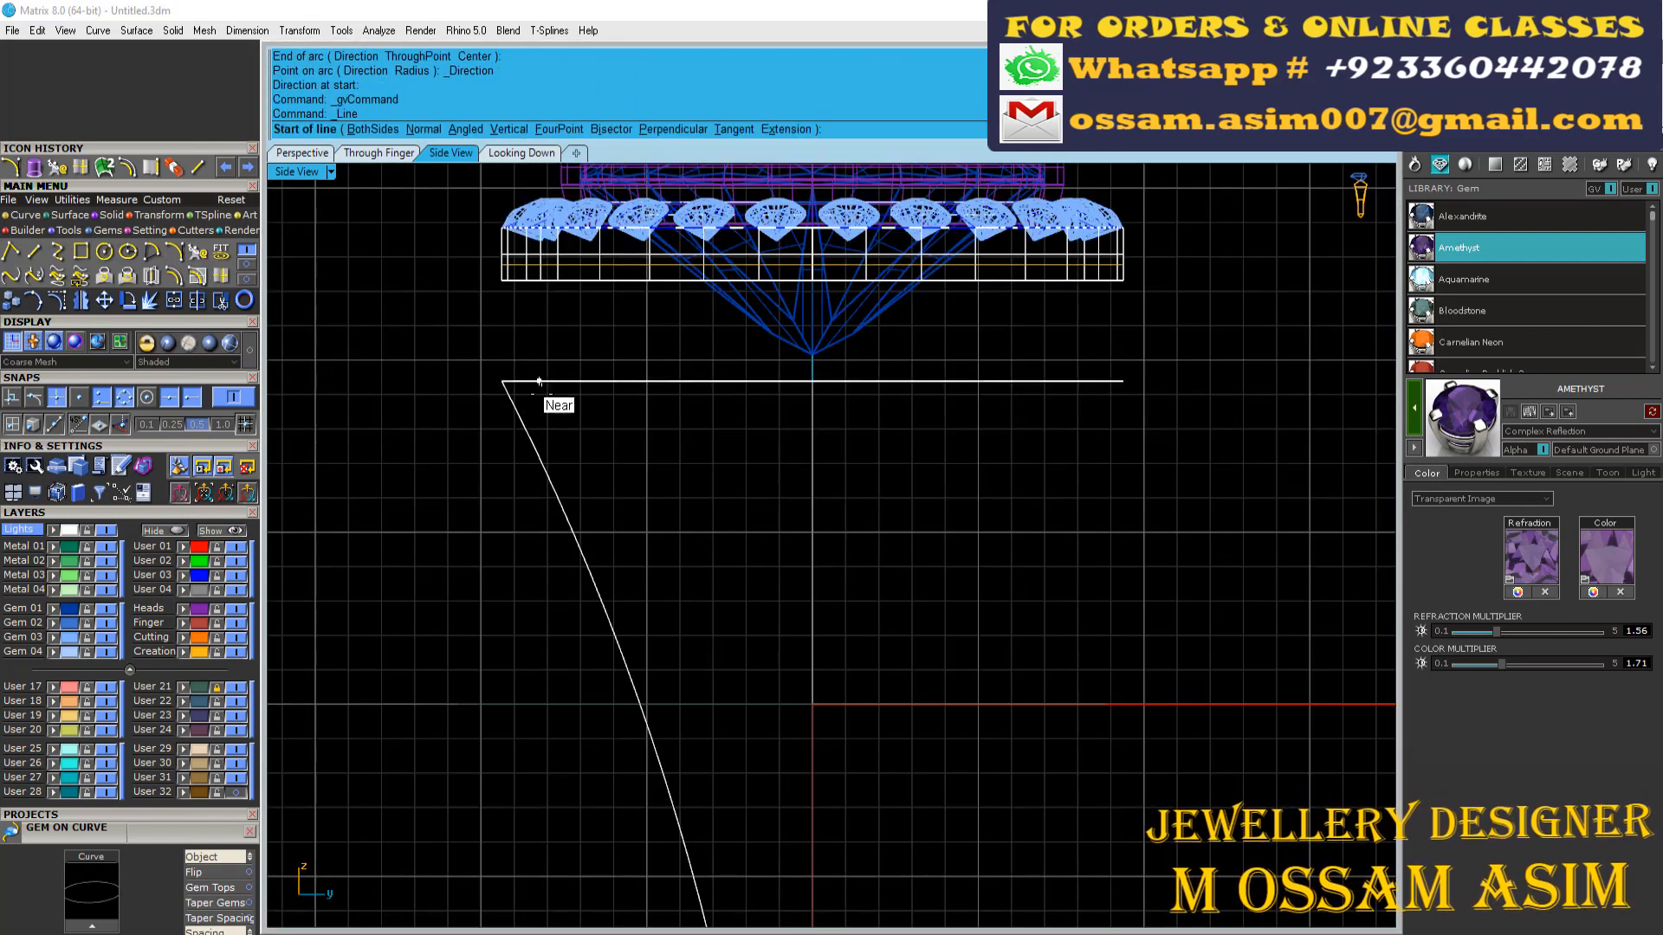
scroll(516, 260, up, 6)
Step: Stretch the octagonal outline lengthwise from origin 0 with a one-directional scale, to just beyond the outer oval
click(526, 239)
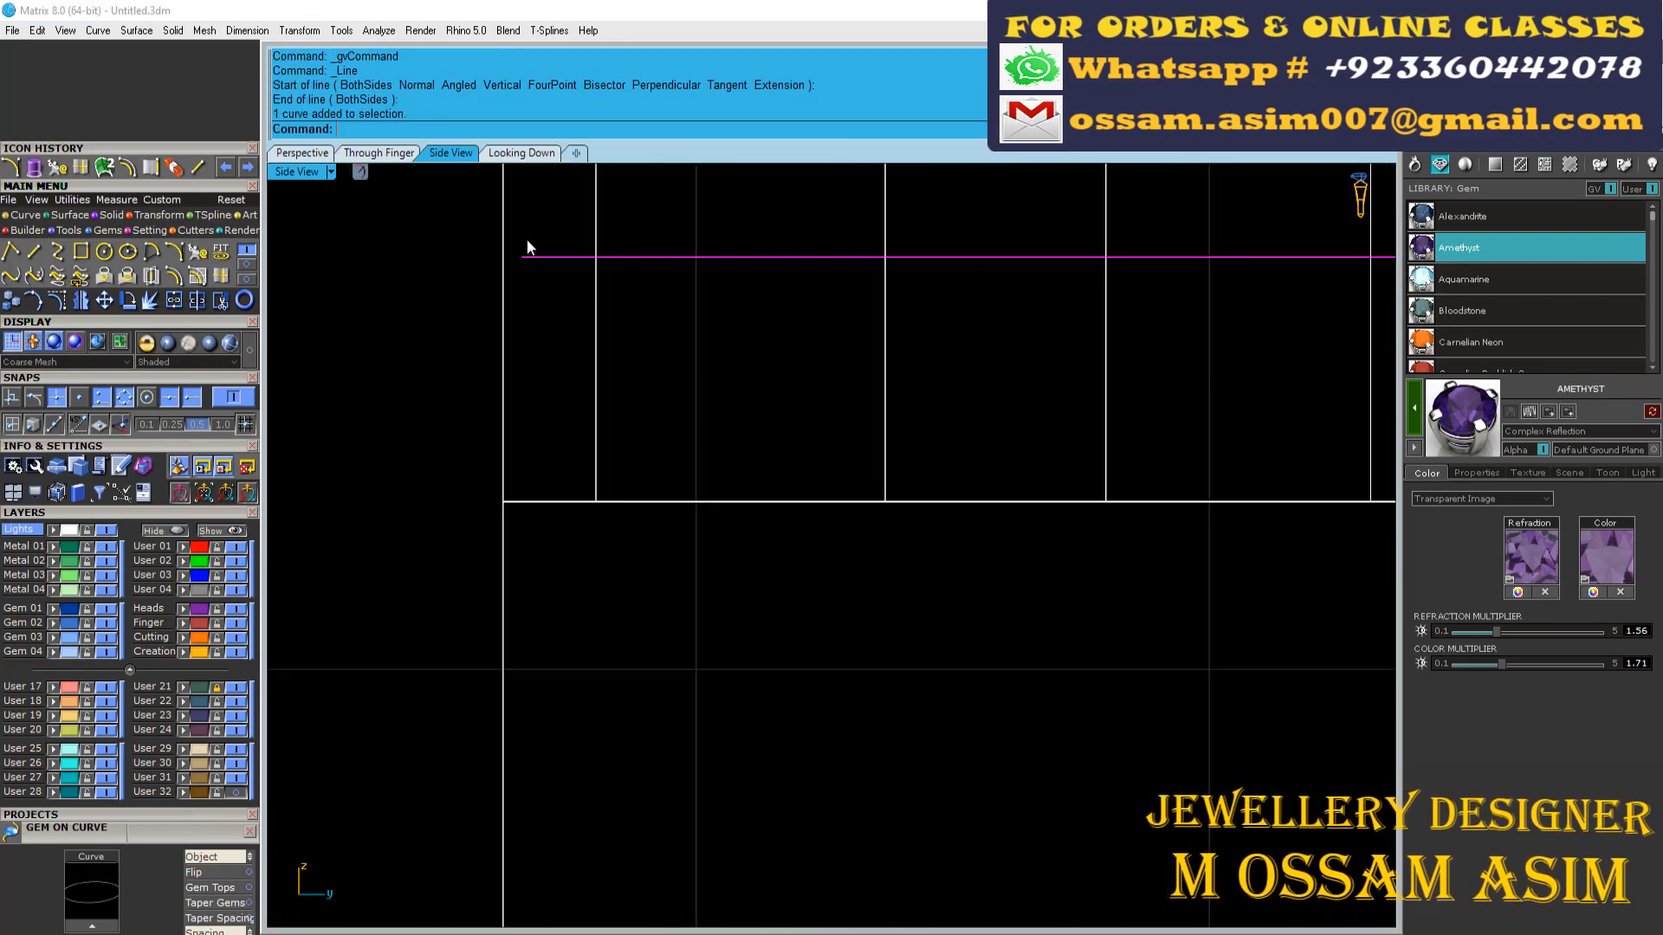
click(520, 154)
scroll(1039, 346, up, 4)
click(174, 301)
text(0)
key(Return)
scroll(1035, 364, up, 10)
click(947, 465)
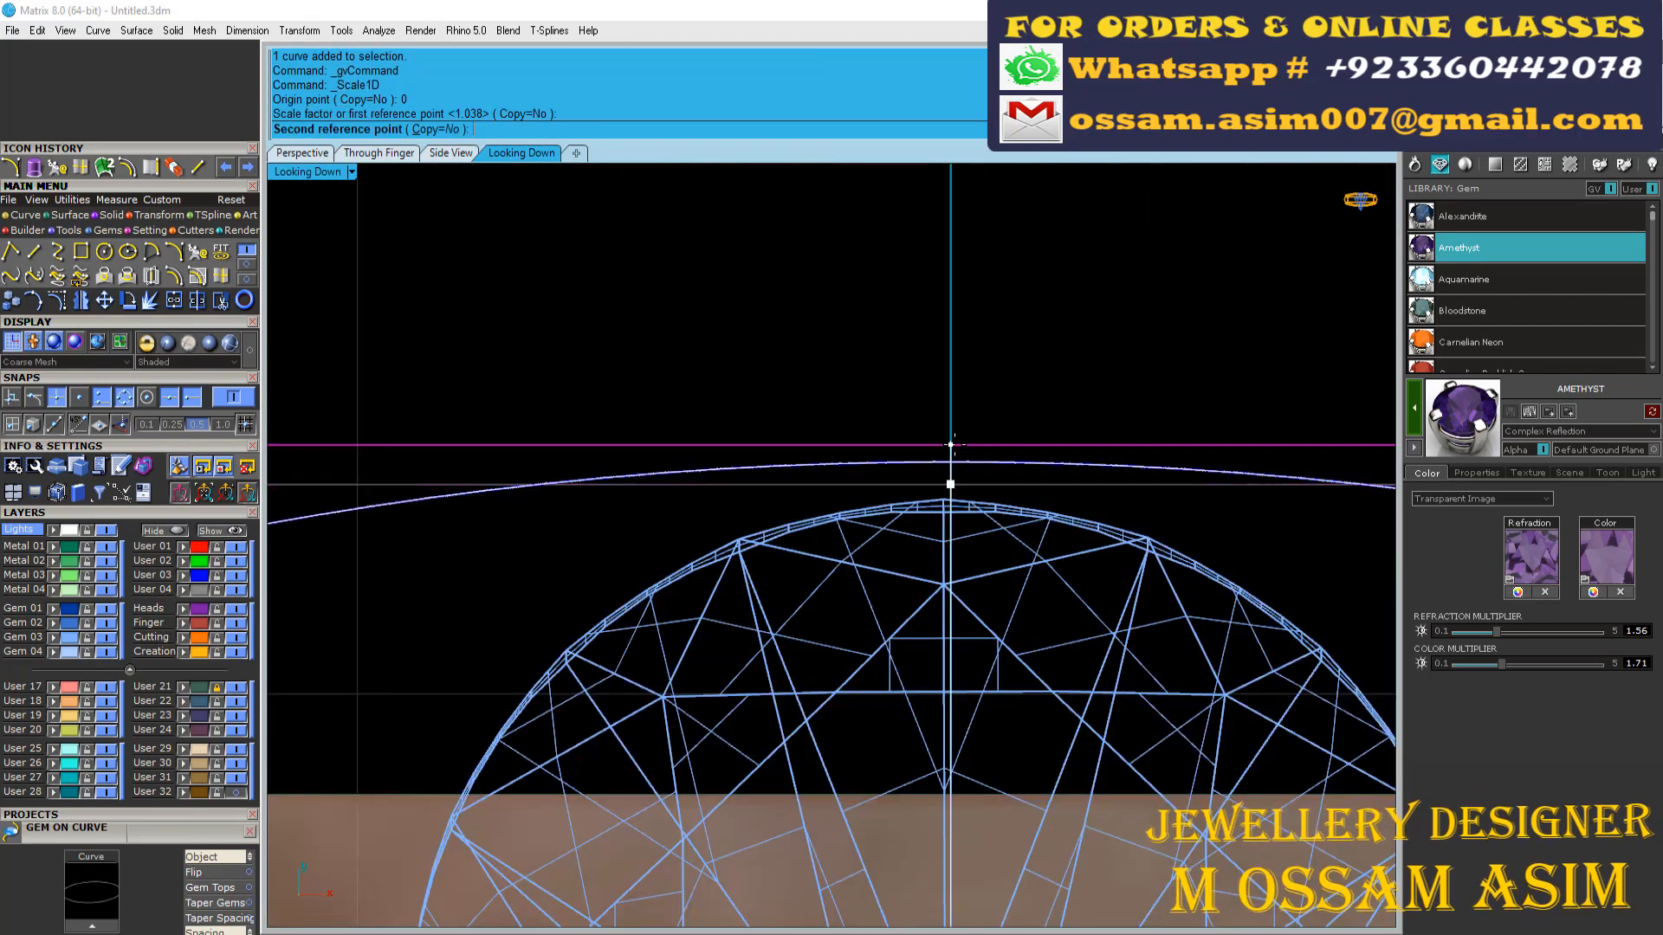
scroll(901, 414, down, 2)
click(938, 212)
Step: Save the model and join the vertical line and the side arc into one open curve
click(302, 153)
scroll(377, 399, up, 6)
scroll(533, 434, down, 6)
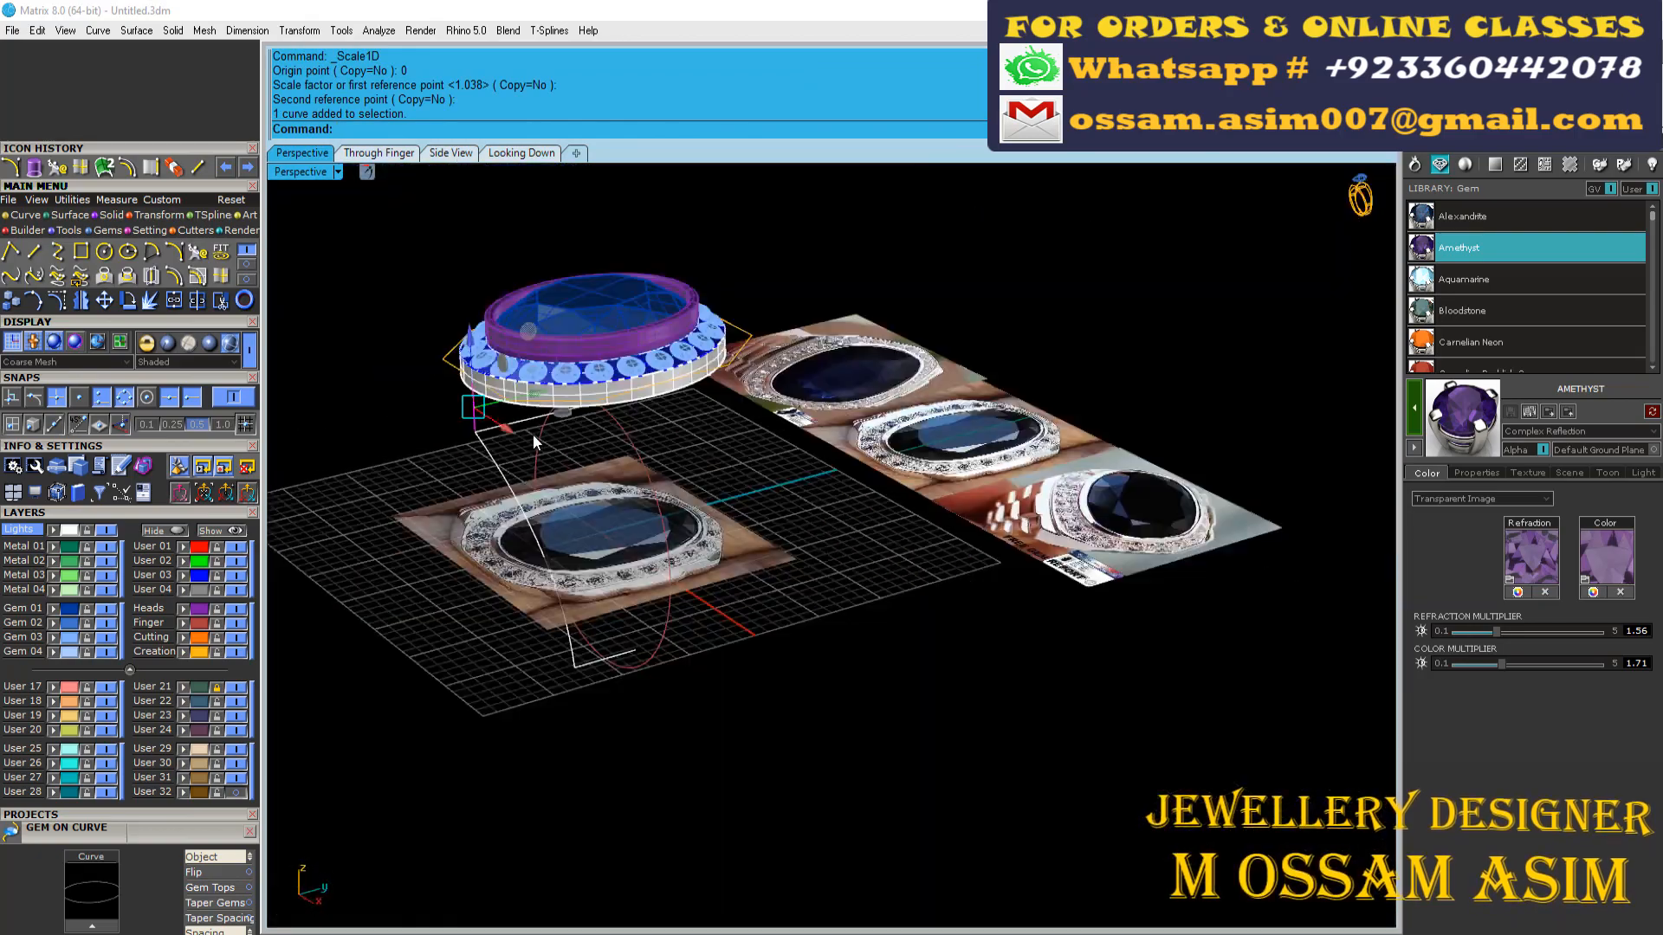
scroll(511, 403, up, 6)
right_drag(511, 404, 566, 399)
click(567, 399)
scroll(528, 280, up, 5)
key(ctrl+s)
scroll(606, 362, down, 8)
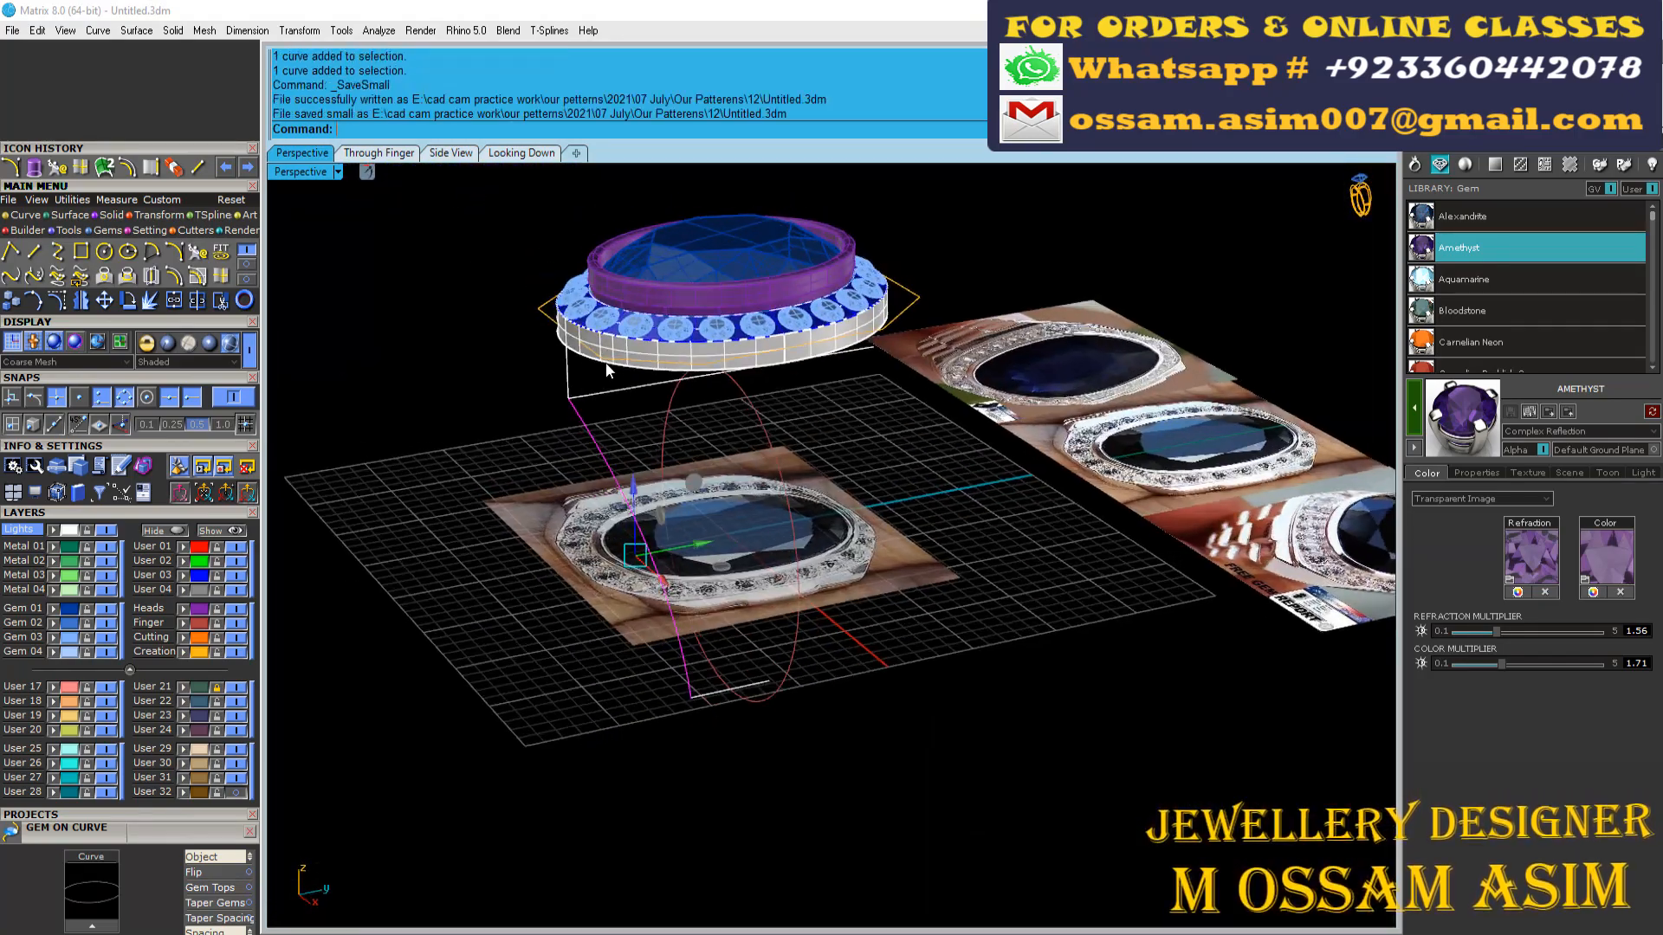
scroll(605, 362, up, 8)
key(ctrl+j)
scroll(499, 333, down, 5)
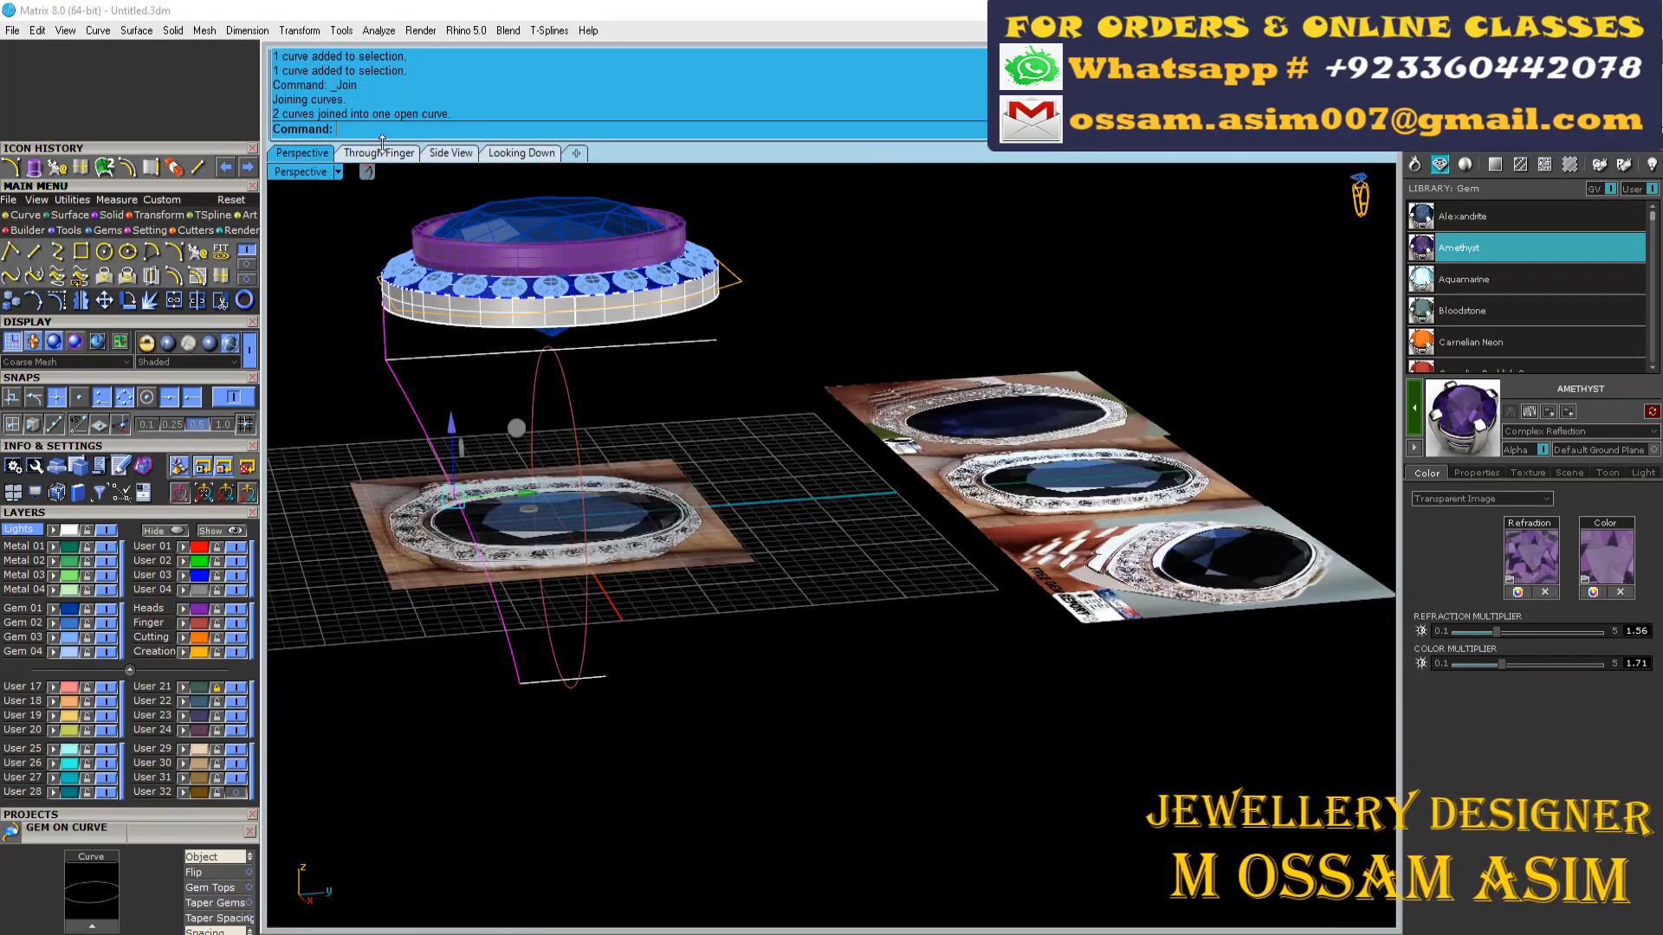
Step: Project the joined side profile onto the side view's construction plane, deleting the input curve
click(382, 153)
click(452, 153)
click(165, 215)
click(221, 252)
click(464, 129)
scroll(554, 454, down, 10)
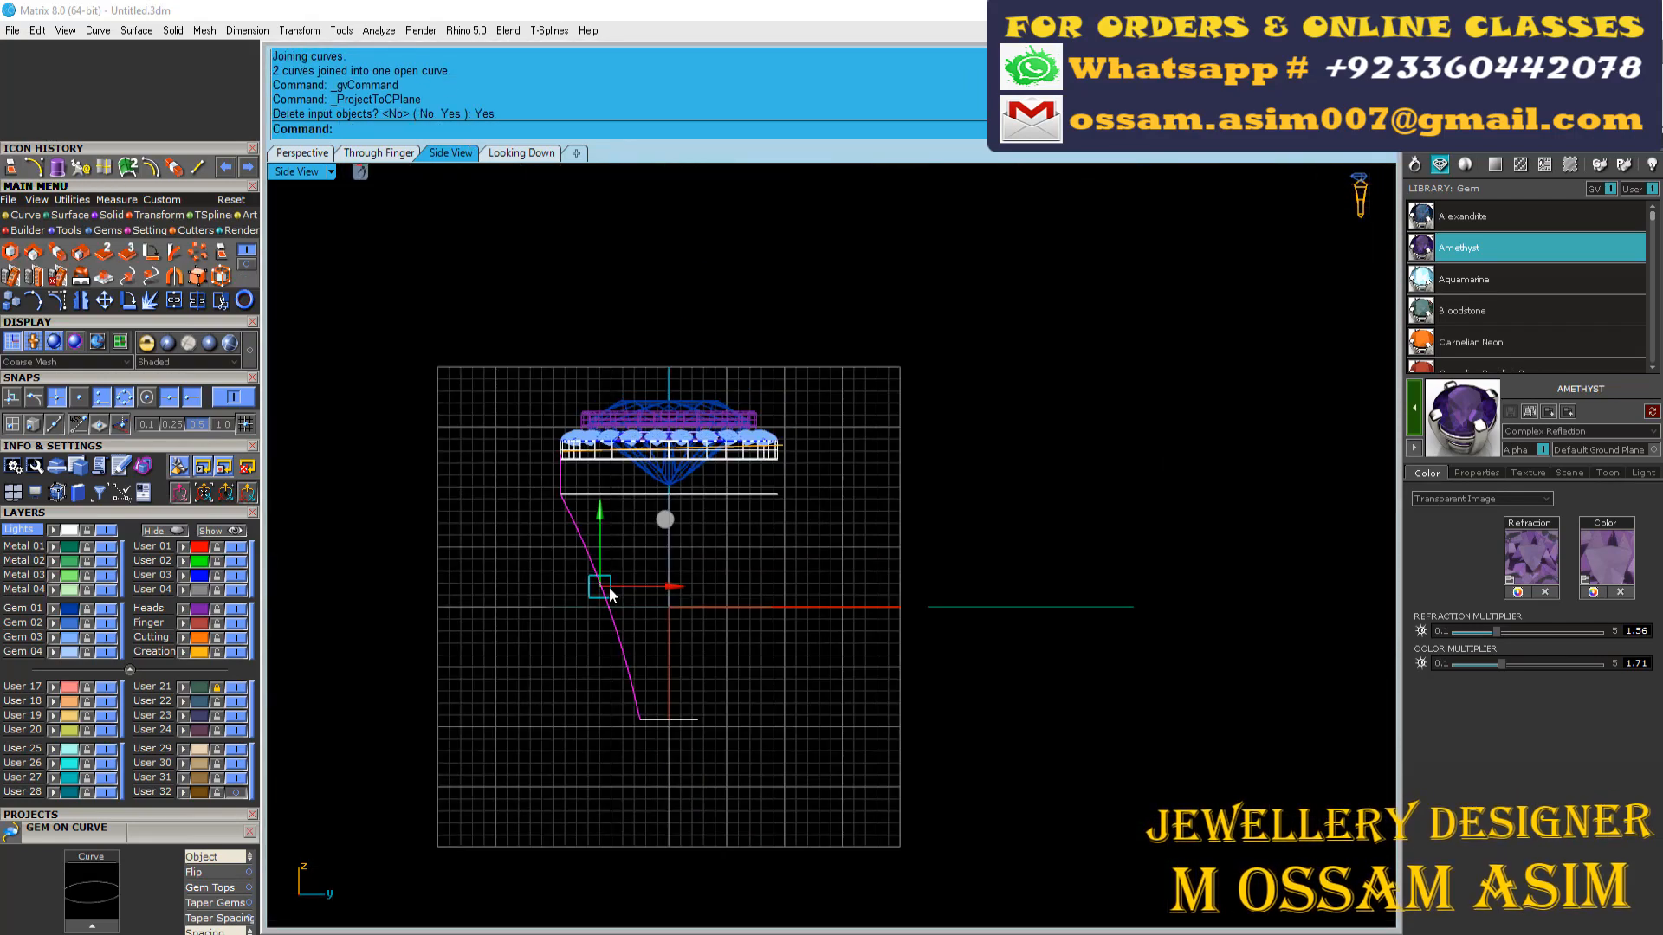
Step: Mirror the side profile about the vertical axis through origin 0
scroll(609, 595, up, 6)
click(81, 301)
text(0)
key(Return)
Step: Draw a downward-bulging arc between the lower ends of the two side profiles
scroll(551, 433, down, 10)
click(594, 624)
scroll(593, 562, up, 10)
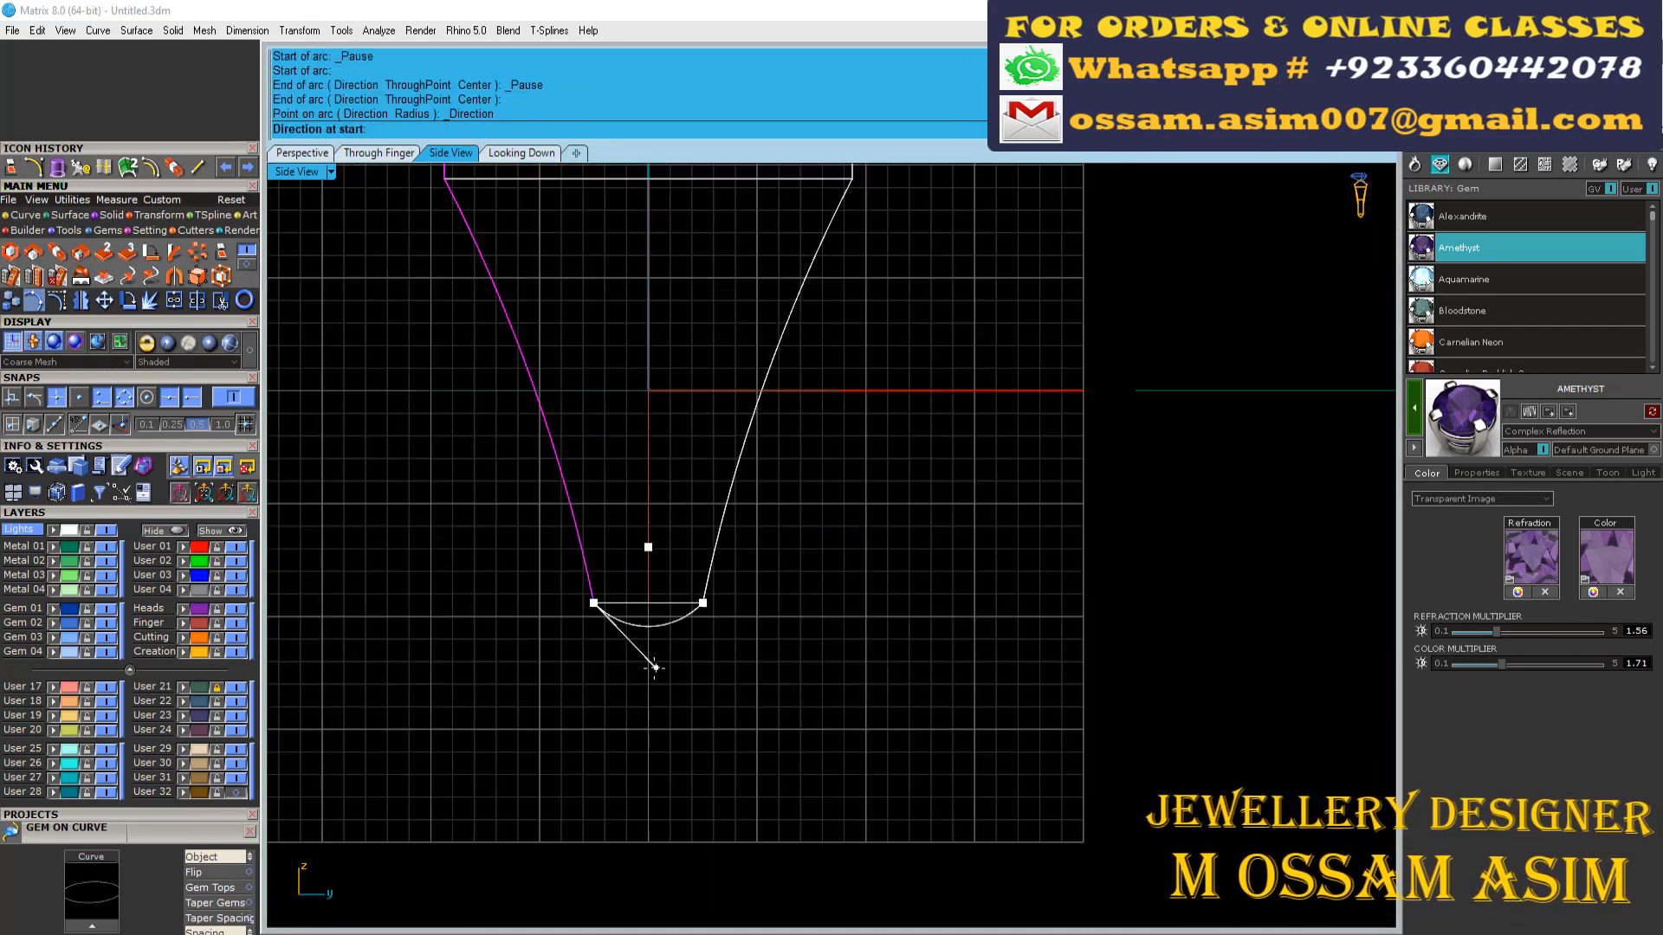
scroll(656, 668, up, 5)
click(642, 668)
Step: Rebuild the bottom arc as a degree 3 curve and spread its two lower control points apart
scroll(528, 576, up, 2)
click(102, 169)
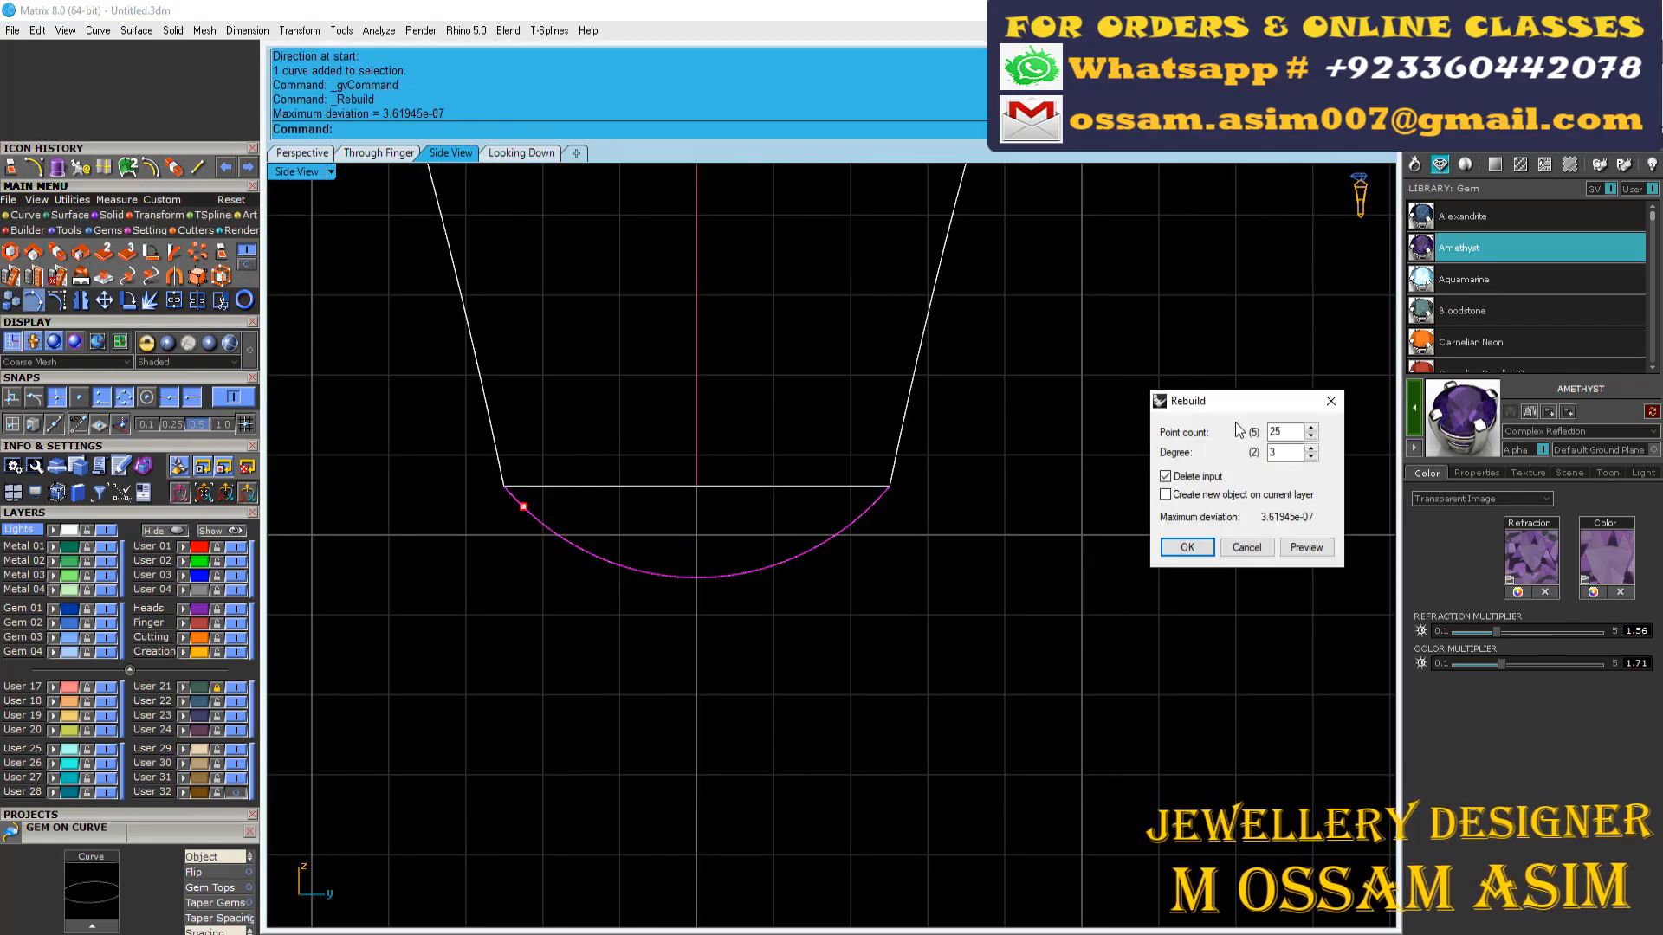
key(Return)
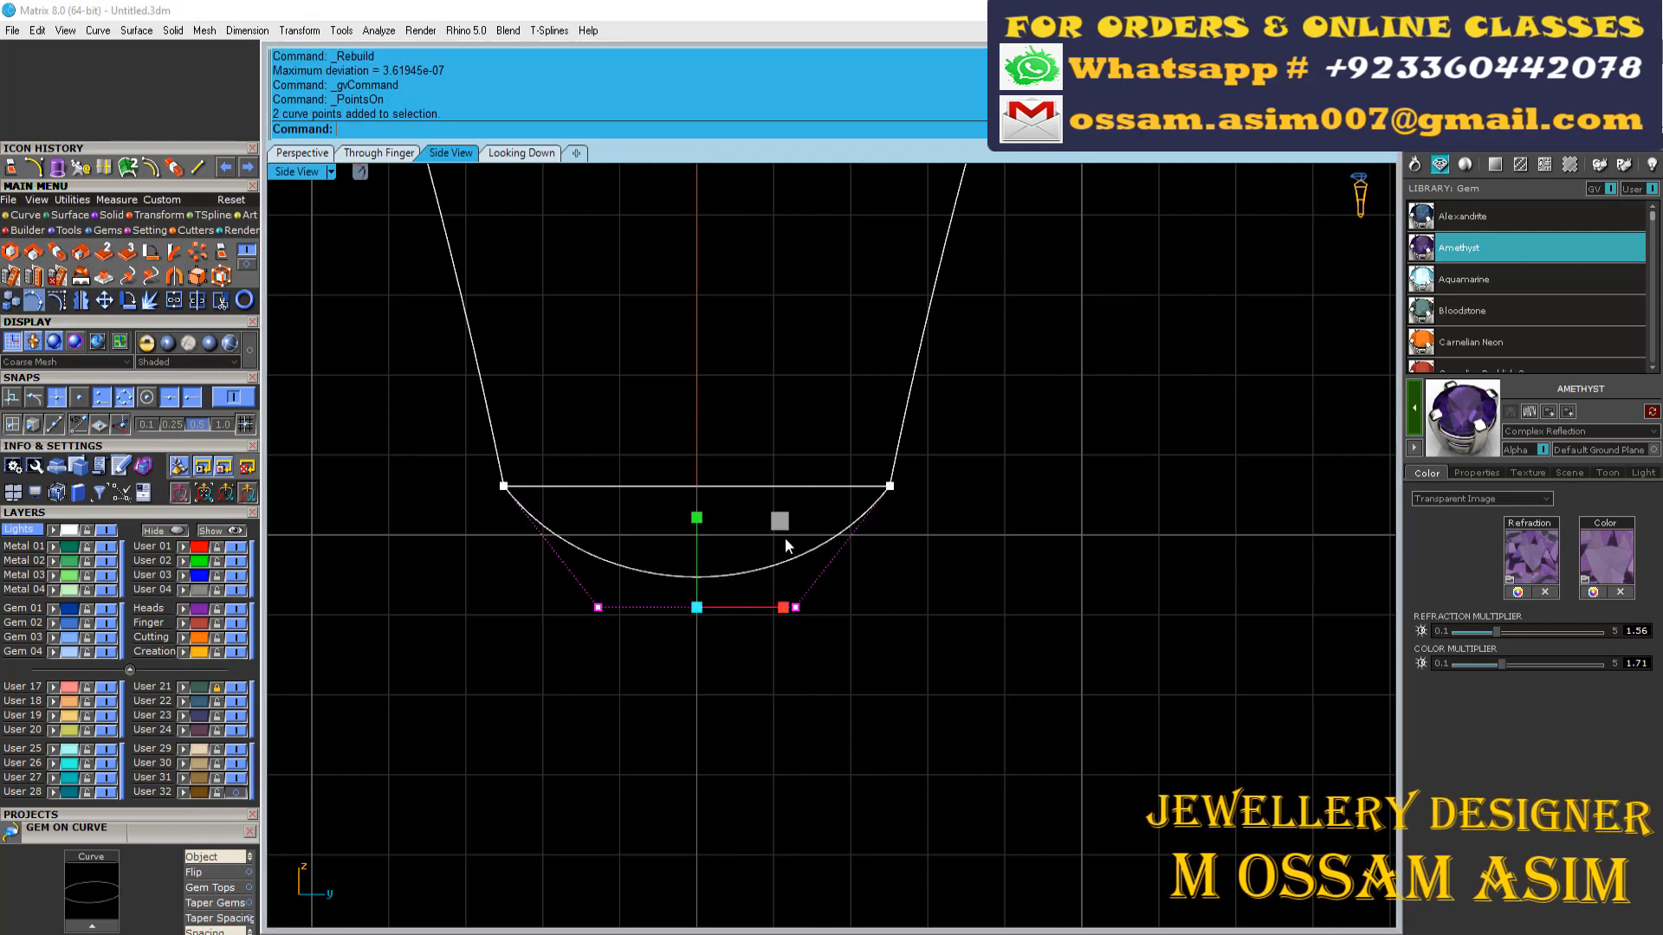
scroll(798, 580, down, 6)
key(Escape)
key(Escape)
Step: Split the bottom arc at its lowest point and delete its far half together with the mirrored side profile
click(691, 576)
scroll(654, 511, up, 6)
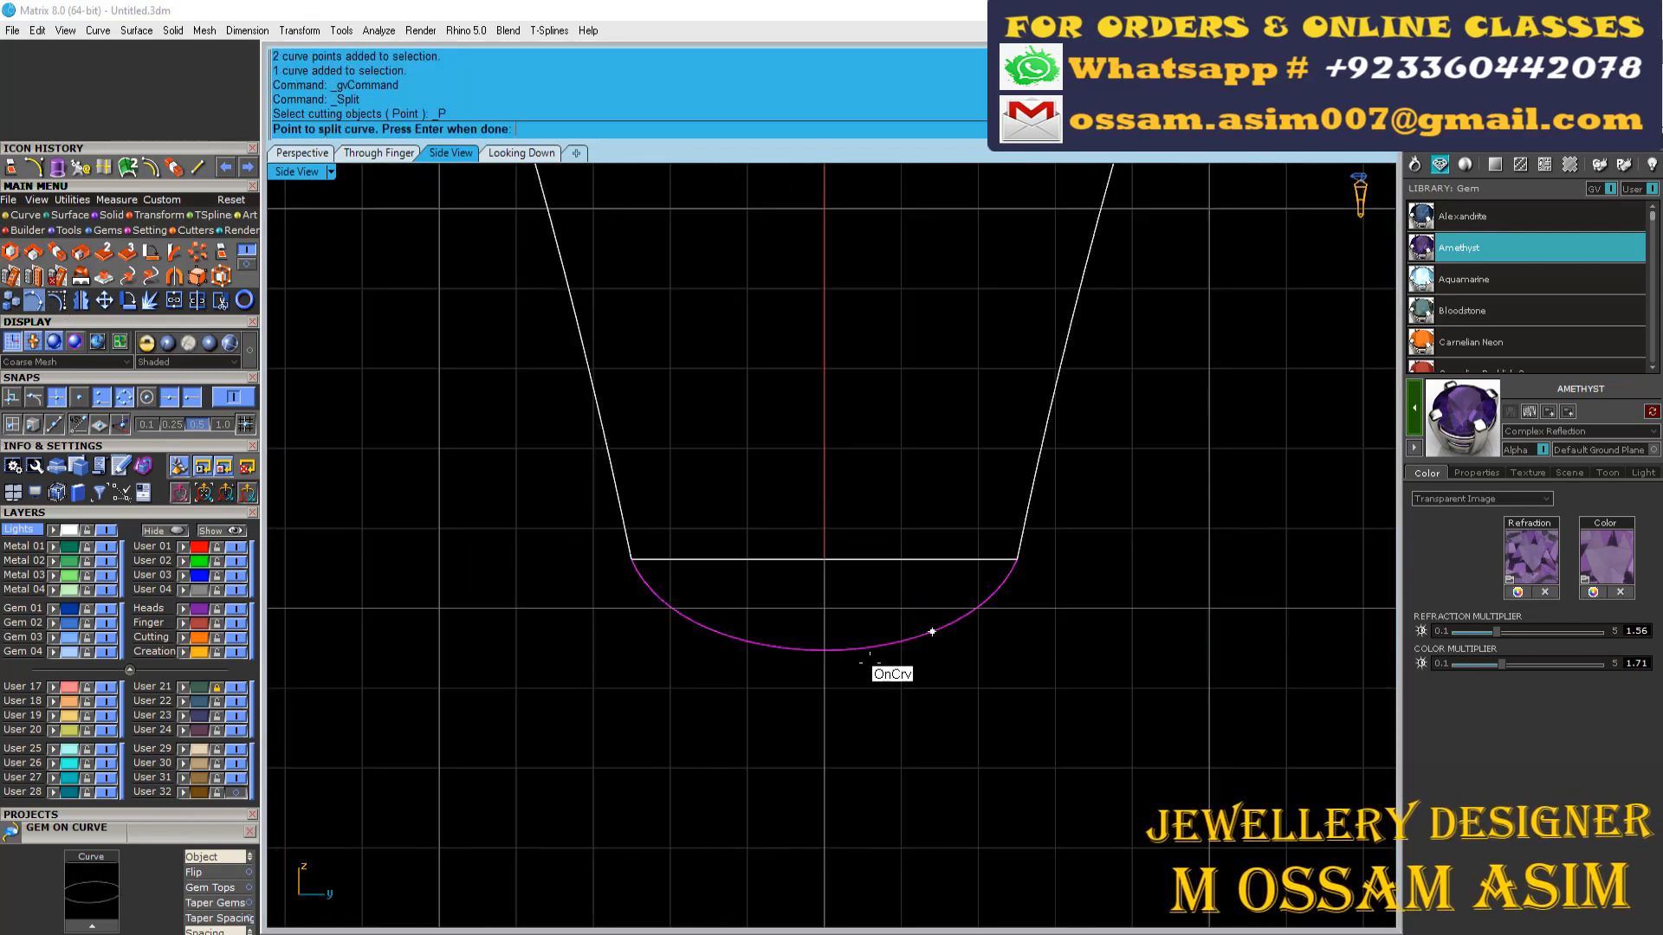
drag(925, 591, 920, 588)
shift+click(1031, 511)
key(Delete)
scroll(1031, 606, down, 6)
click(836, 617)
key(ctrl+z)
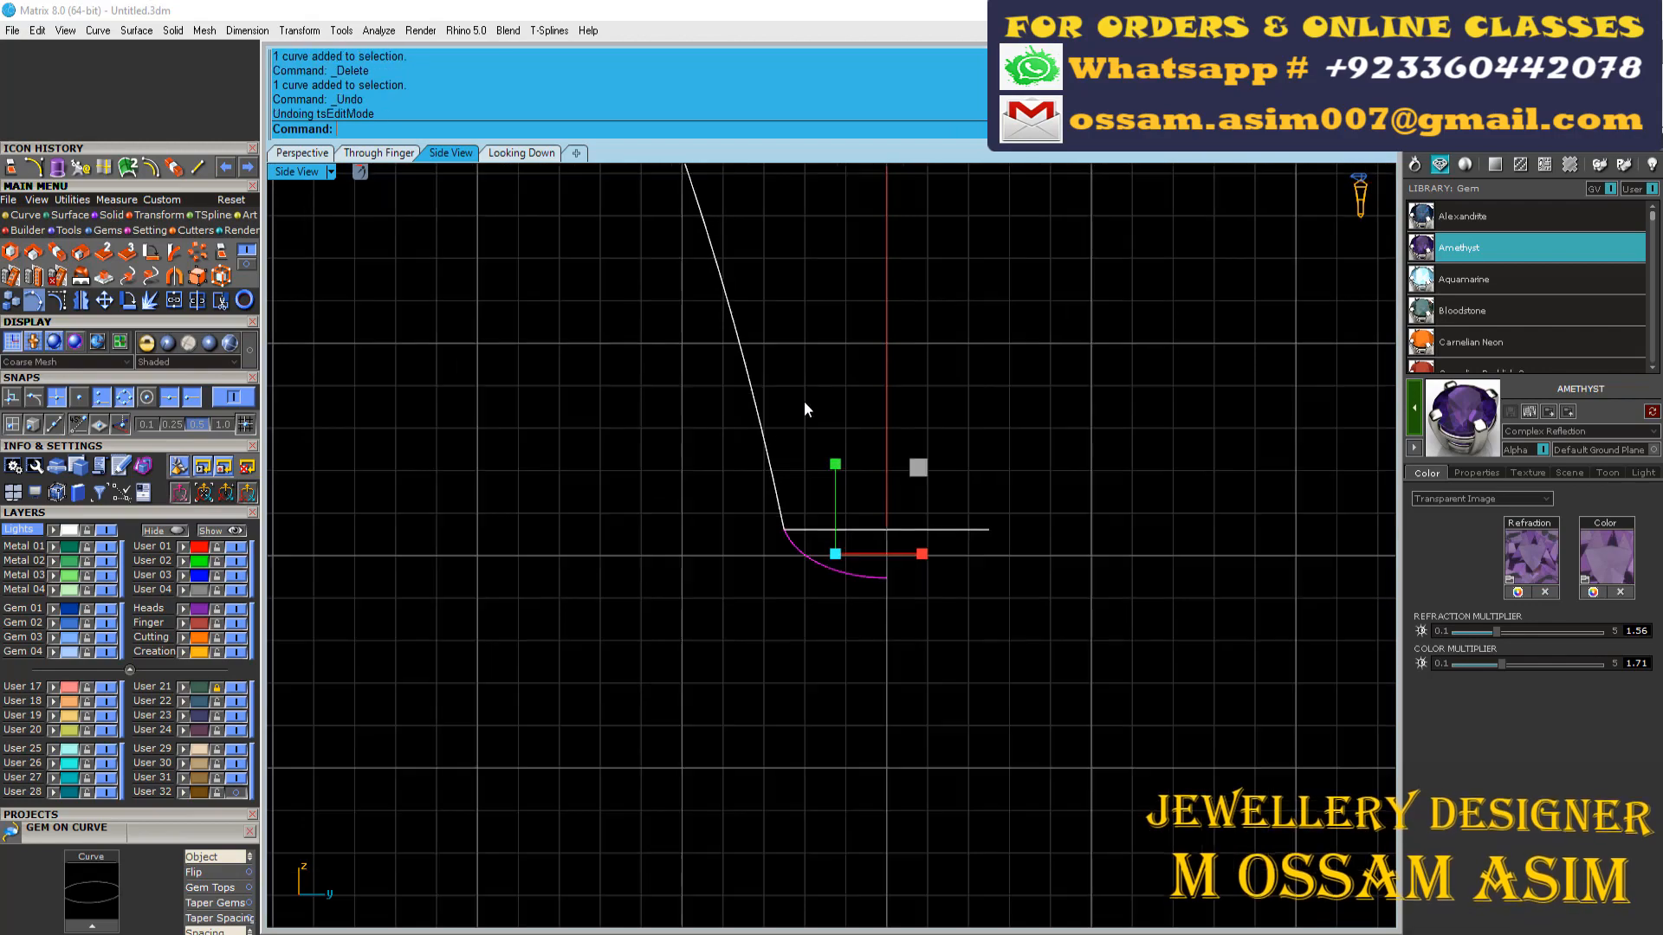
Step: Join the remaining half arc with the side profile into one open curve
shift+click(771, 442)
key(ctrl+j)
key(Escape)
click(302, 153)
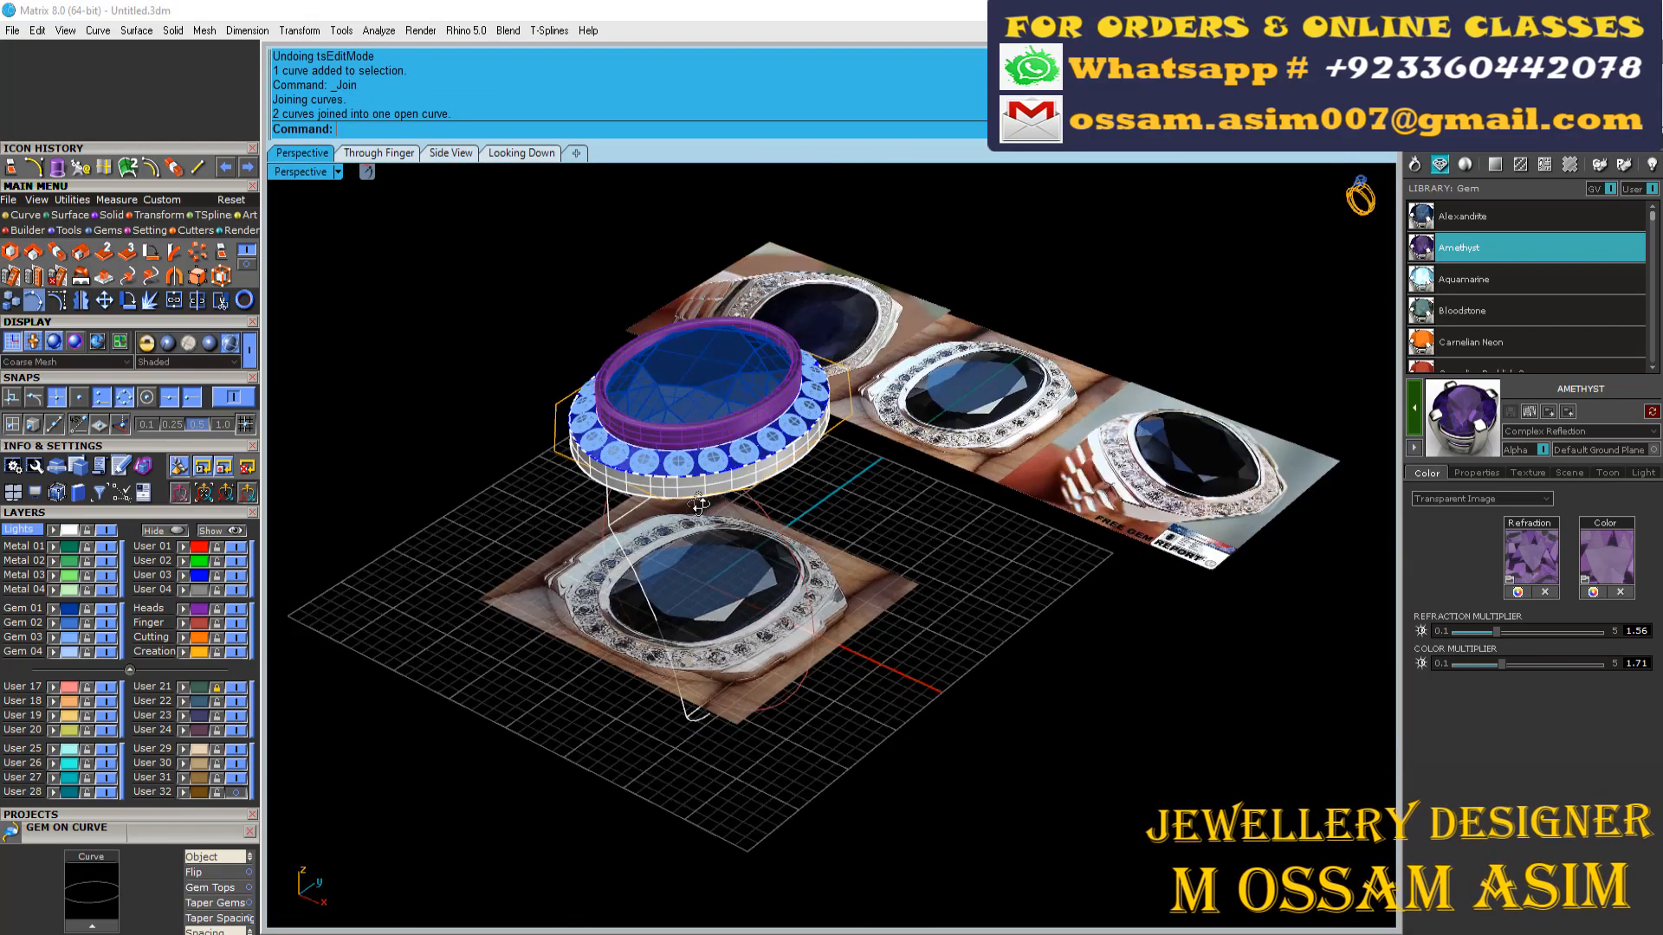
Step: Create an outside ring rail from the finger circle with a bottom thickness of 1.1 mm
click(379, 152)
click(518, 319)
key(F6)
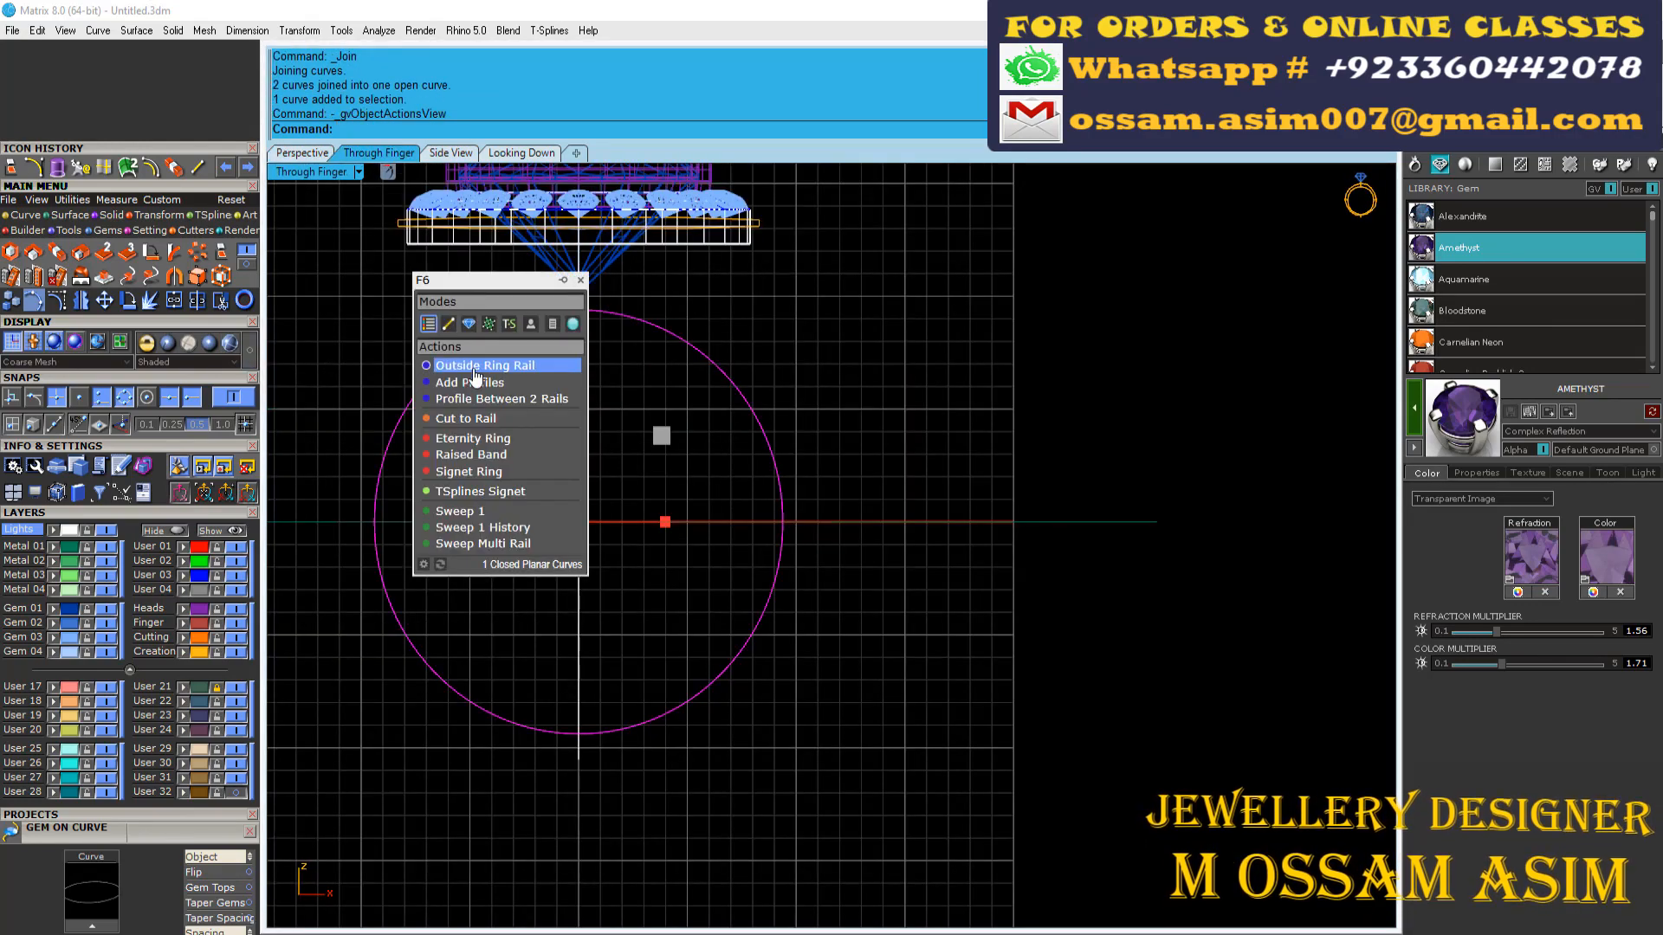
click(475, 368)
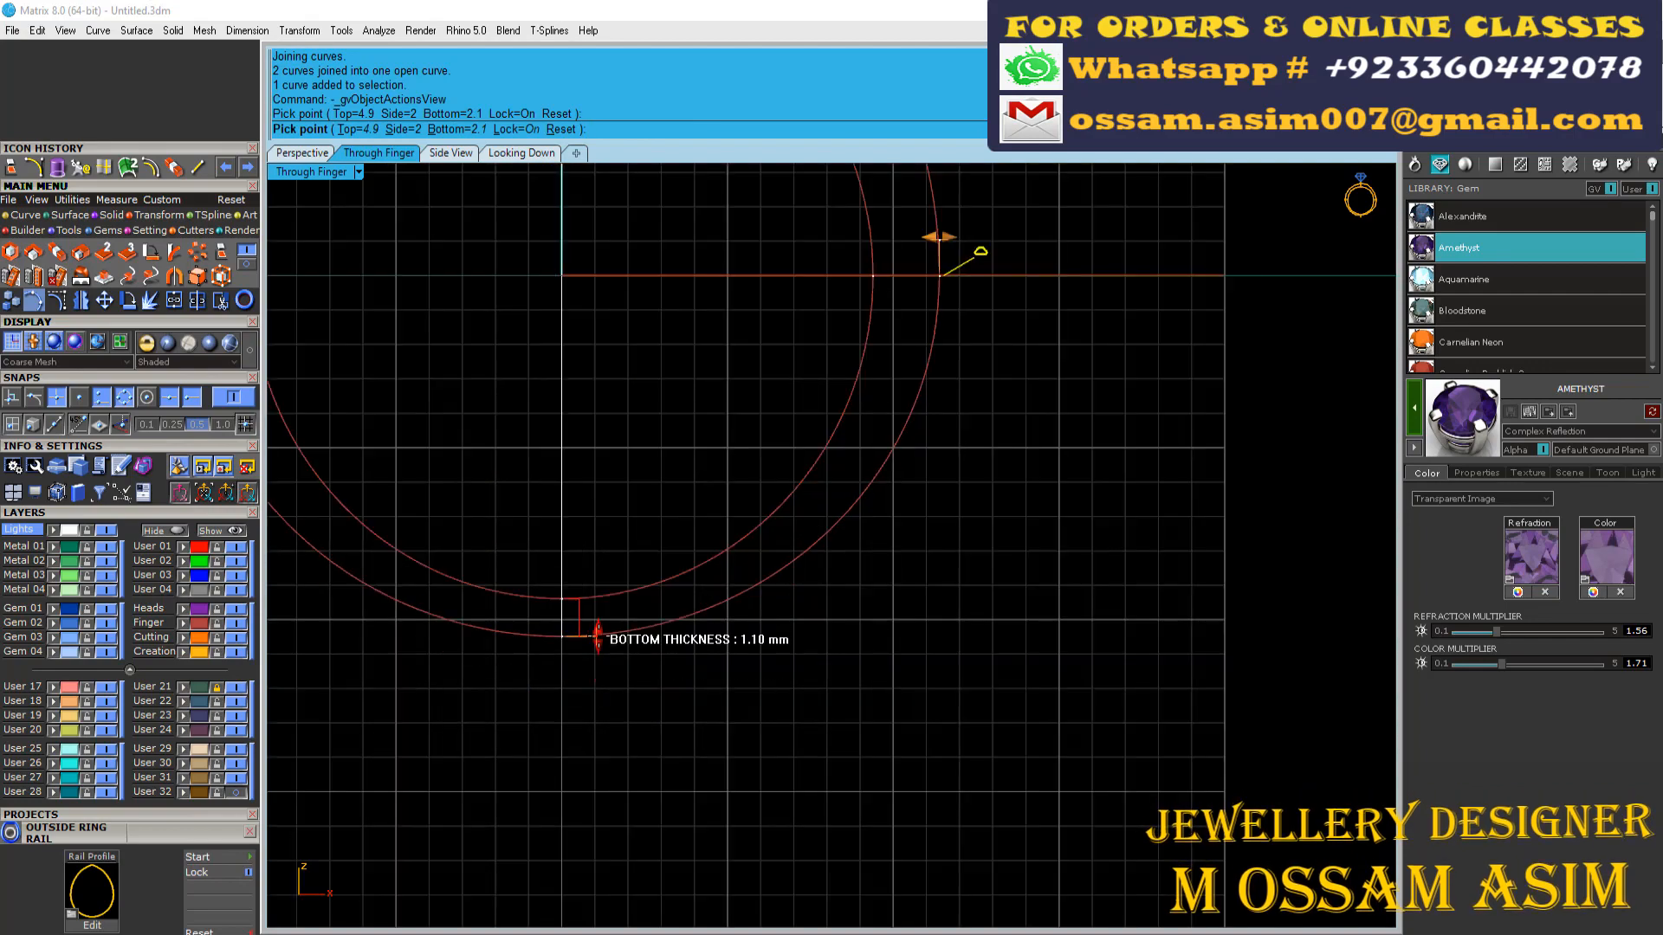
click(598, 637)
Step: Set the outside rail's top thickness to 11.7 mm and finish the rail
drag(658, 312, 655, 281)
scroll(548, 379, up, 10)
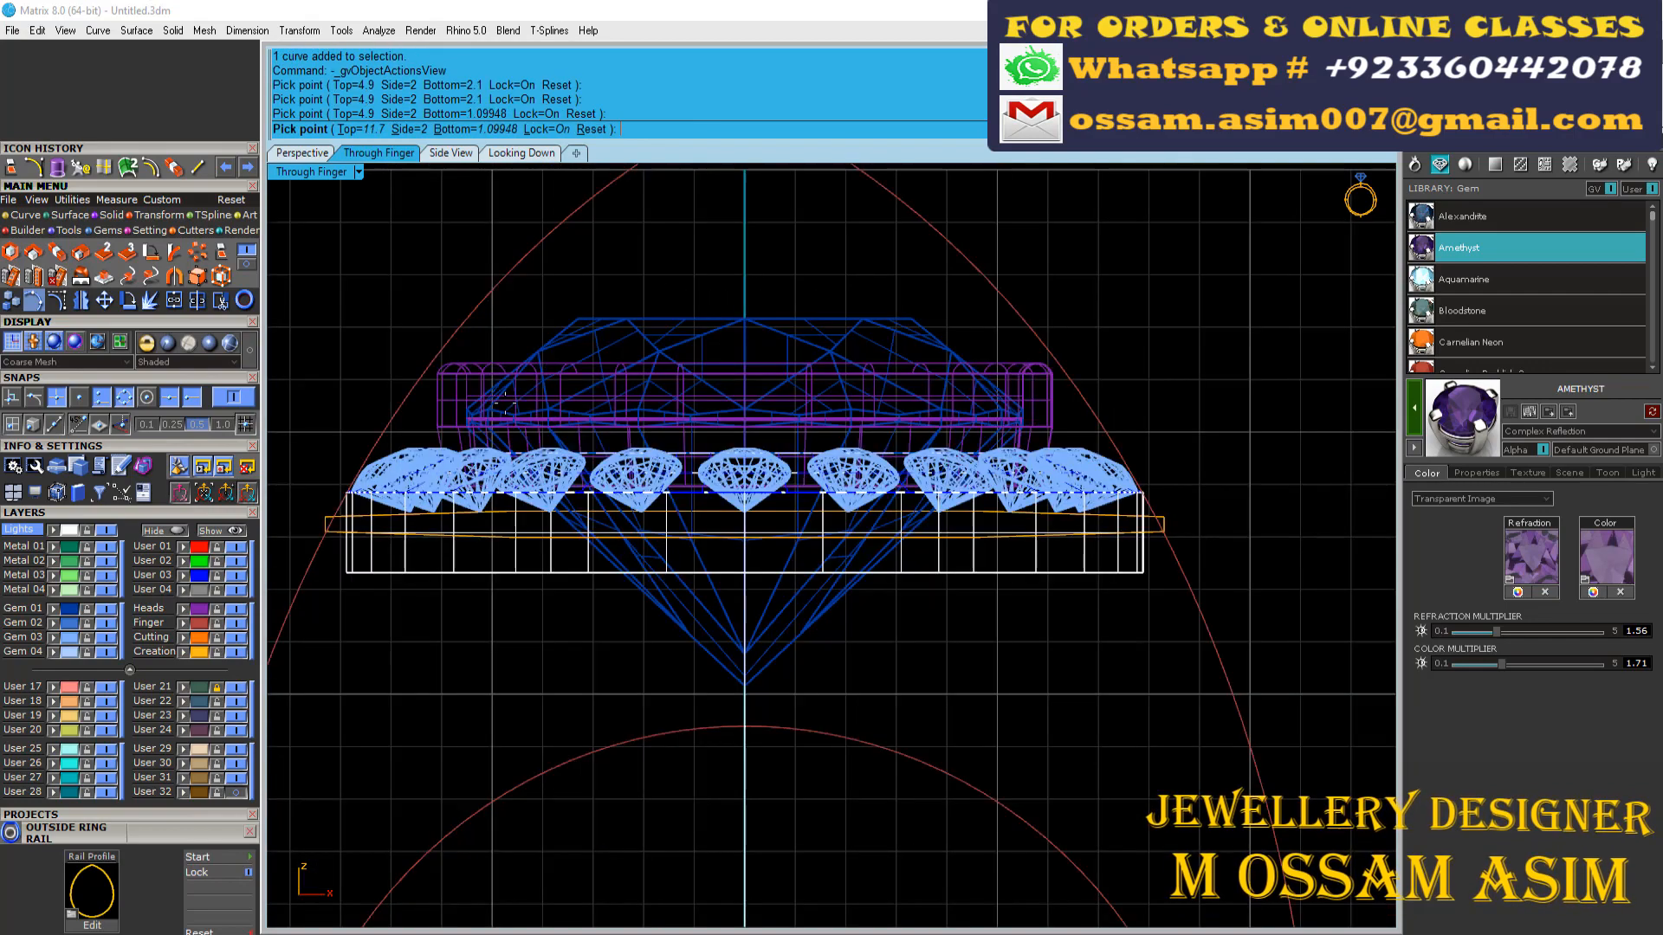
scroll(537, 390, down, 8)
scroll(481, 414, up, 12)
scroll(555, 411, down, 4)
right_click(554, 396)
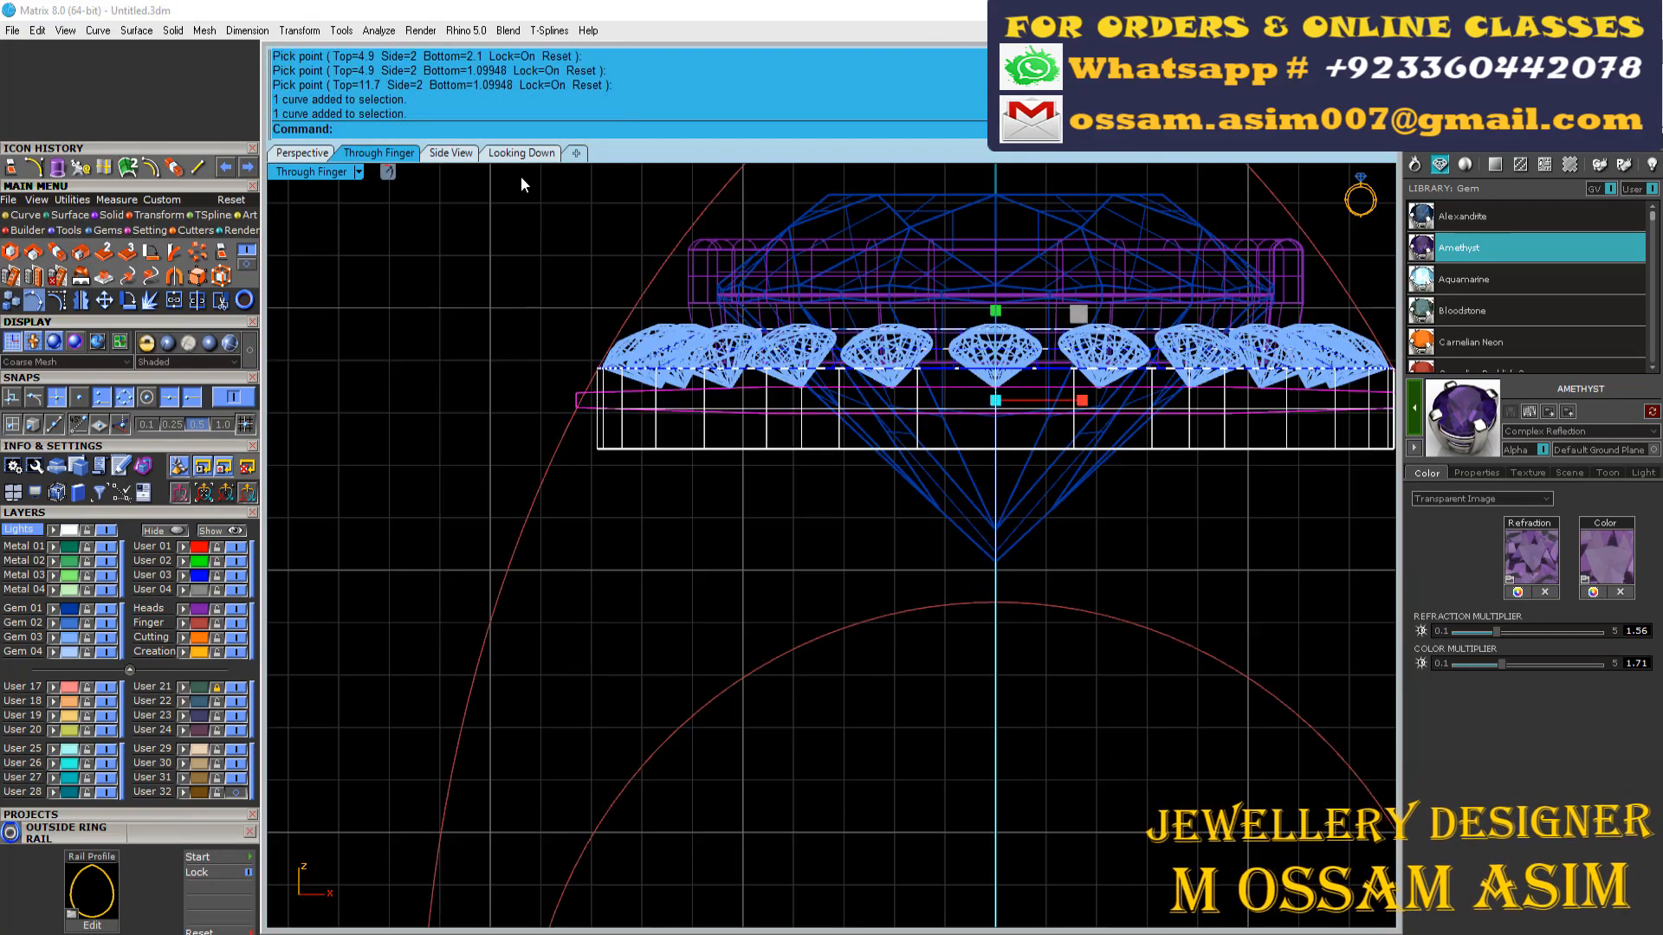
Step: Move the tilted octagonal outline in the side view so its centre lies on the vertical axis at 0
click(521, 152)
click(451, 153)
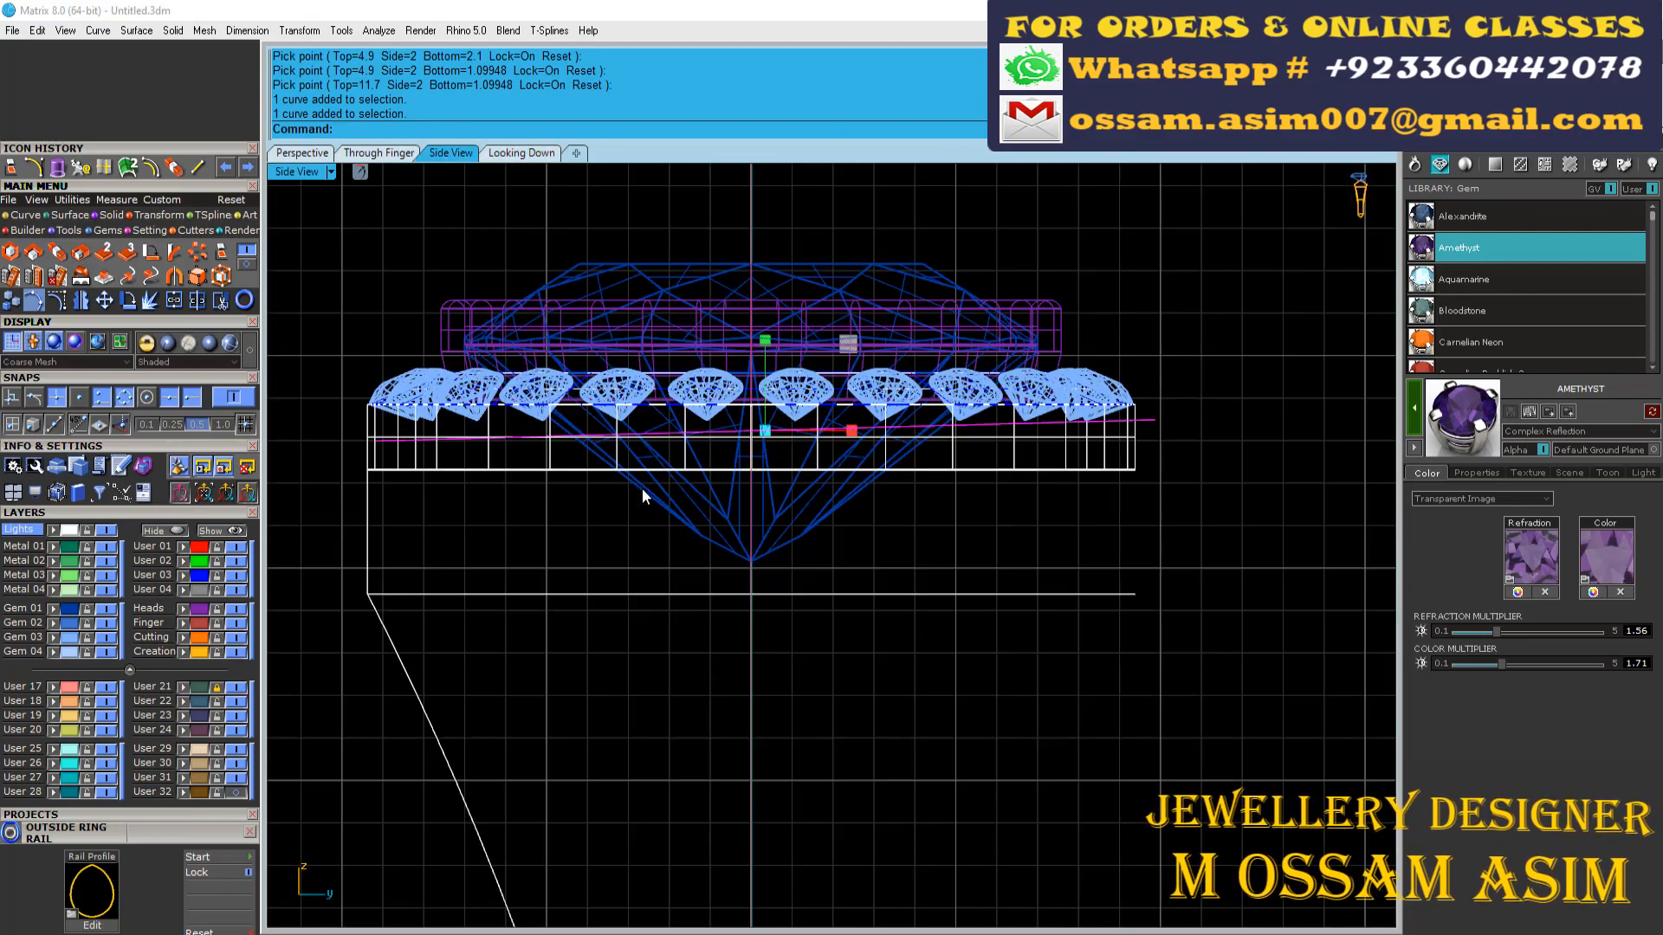
scroll(672, 437, up, 8)
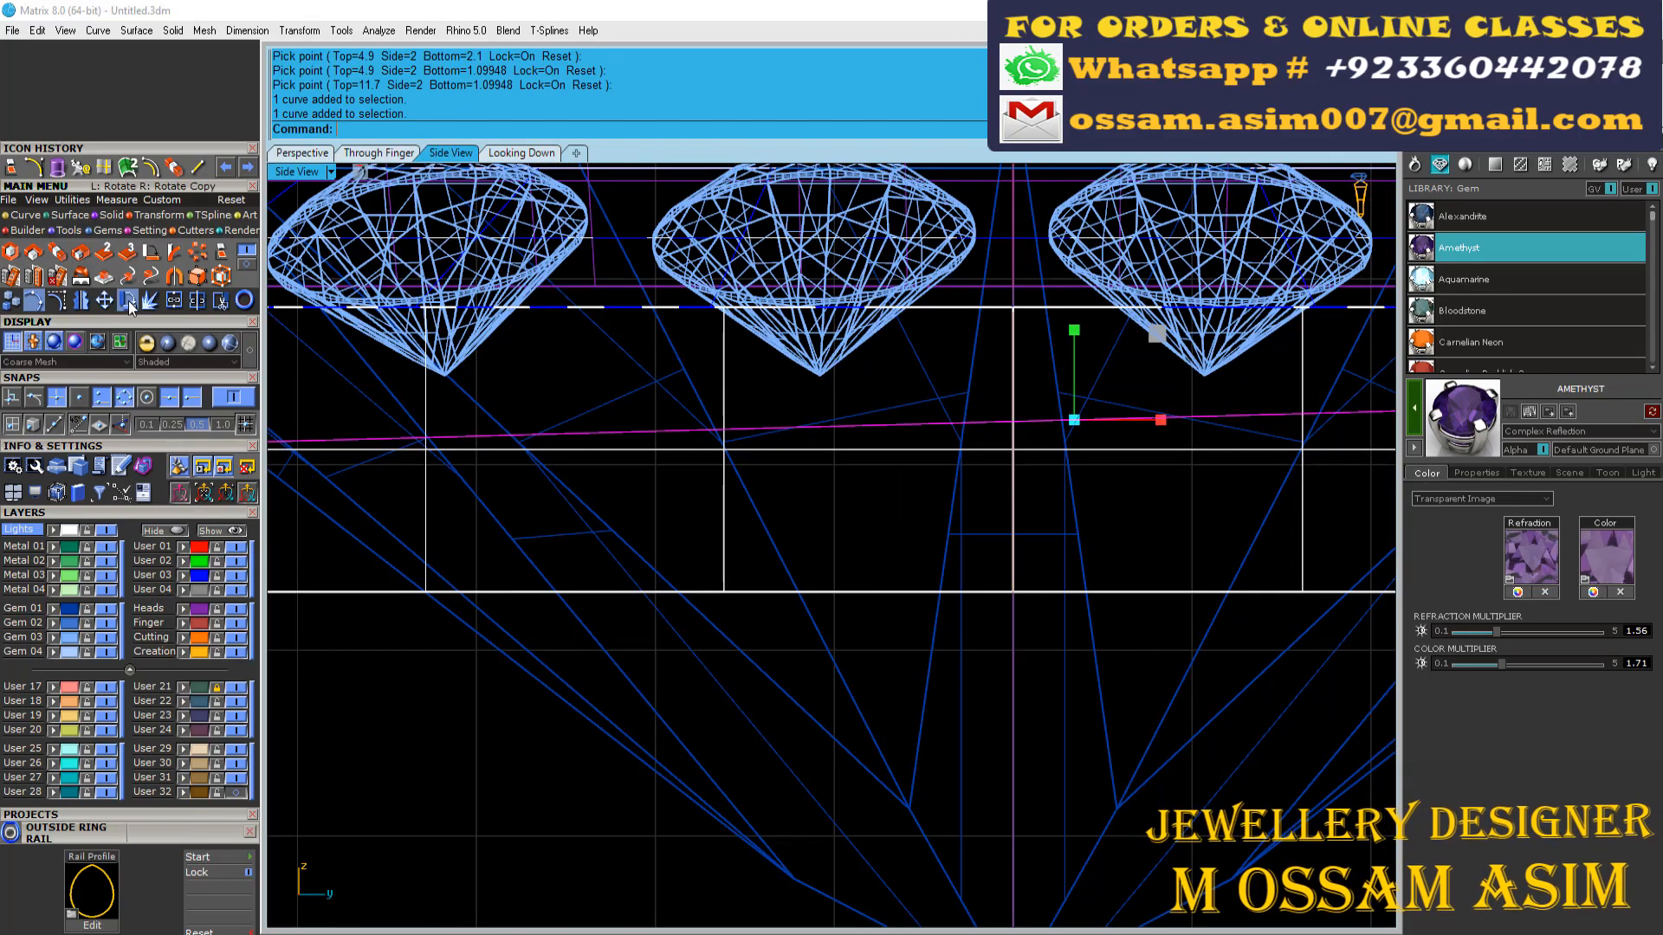
click(128, 300)
scroll(1074, 420, up, 2)
scroll(1010, 403, up, 3)
text(0)
key(Return)
scroll(1008, 403, down, 7)
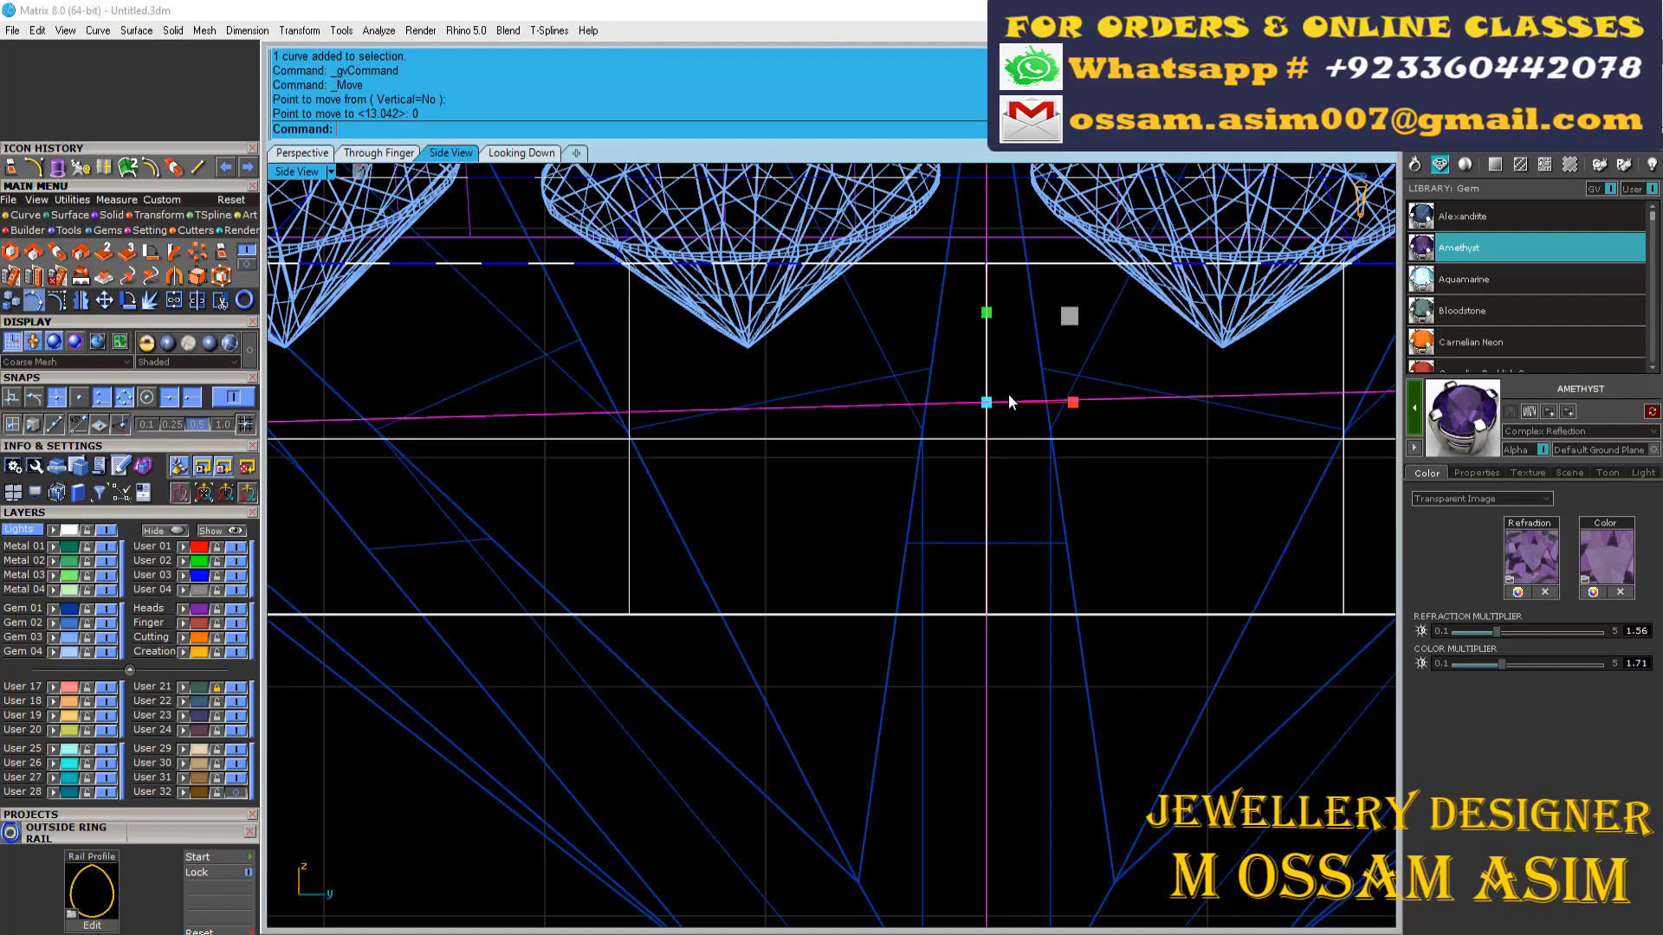
Step: Rotate the tilted octagonal outline about its centre until it is level in the side view, and delete the tilted original
key(r)
click(990, 401)
scroll(990, 401, down, 2)
right_drag(289, 490, 536, 476)
scroll(333, 404, up, 3)
click(330, 403)
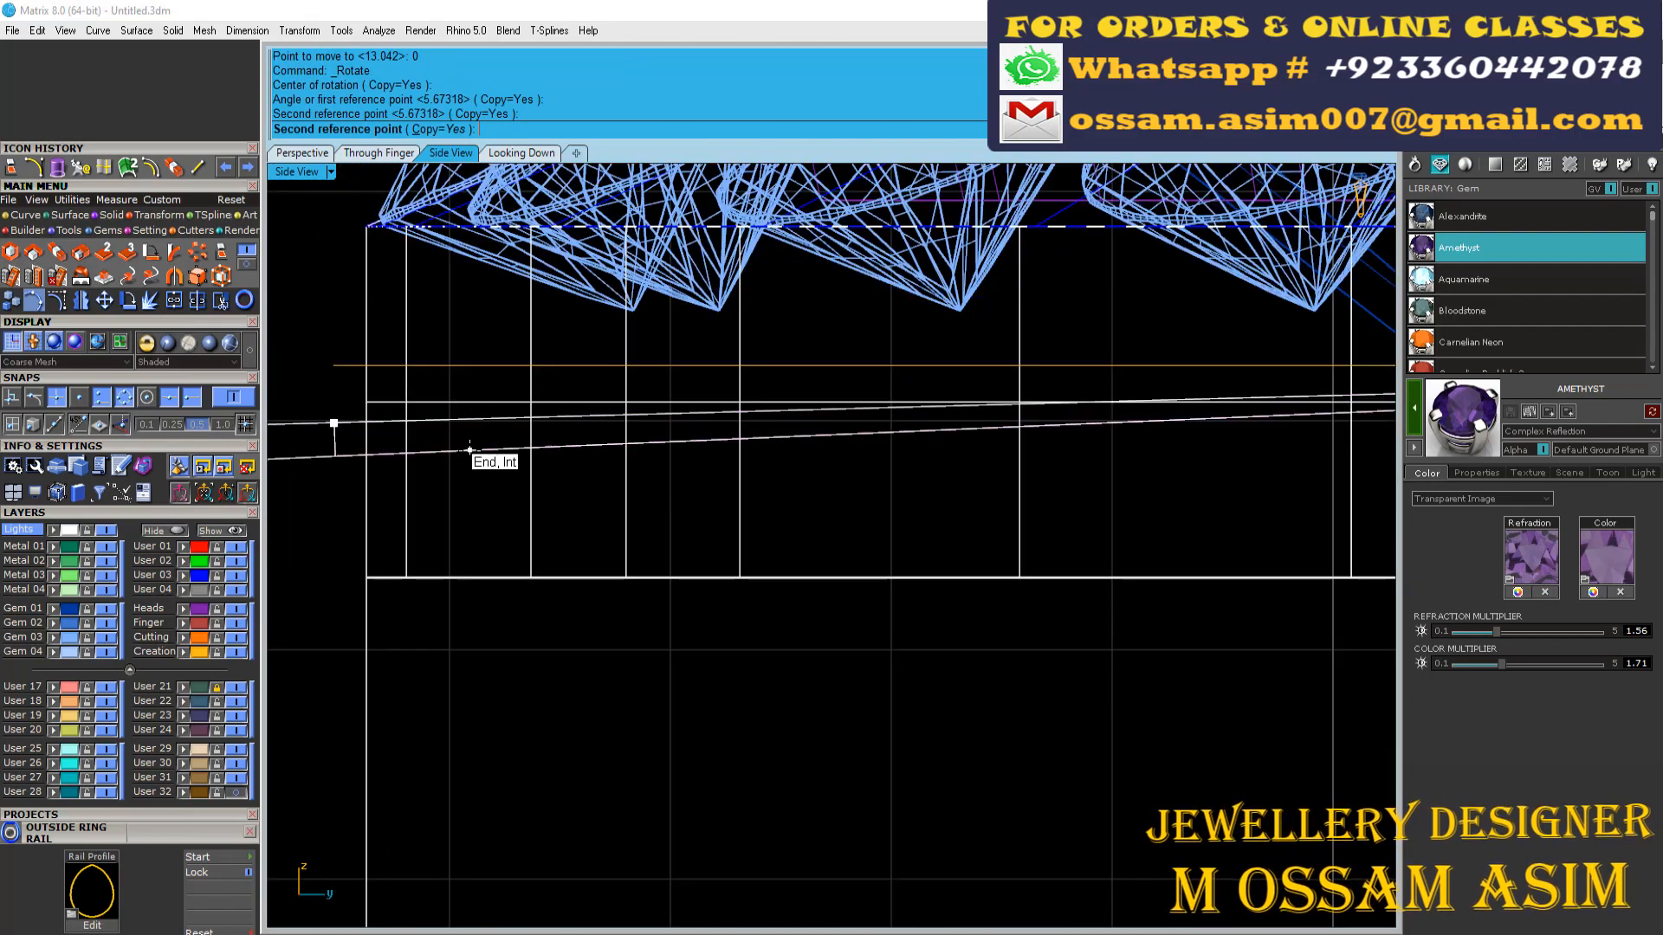
click(374, 401)
scroll(372, 247, down, 1)
Step: Scale the octagonal outline lengthwise from origin 0 in the top view so its ends fit the halo's edge
click(509, 153)
scroll(614, 314, up, 2)
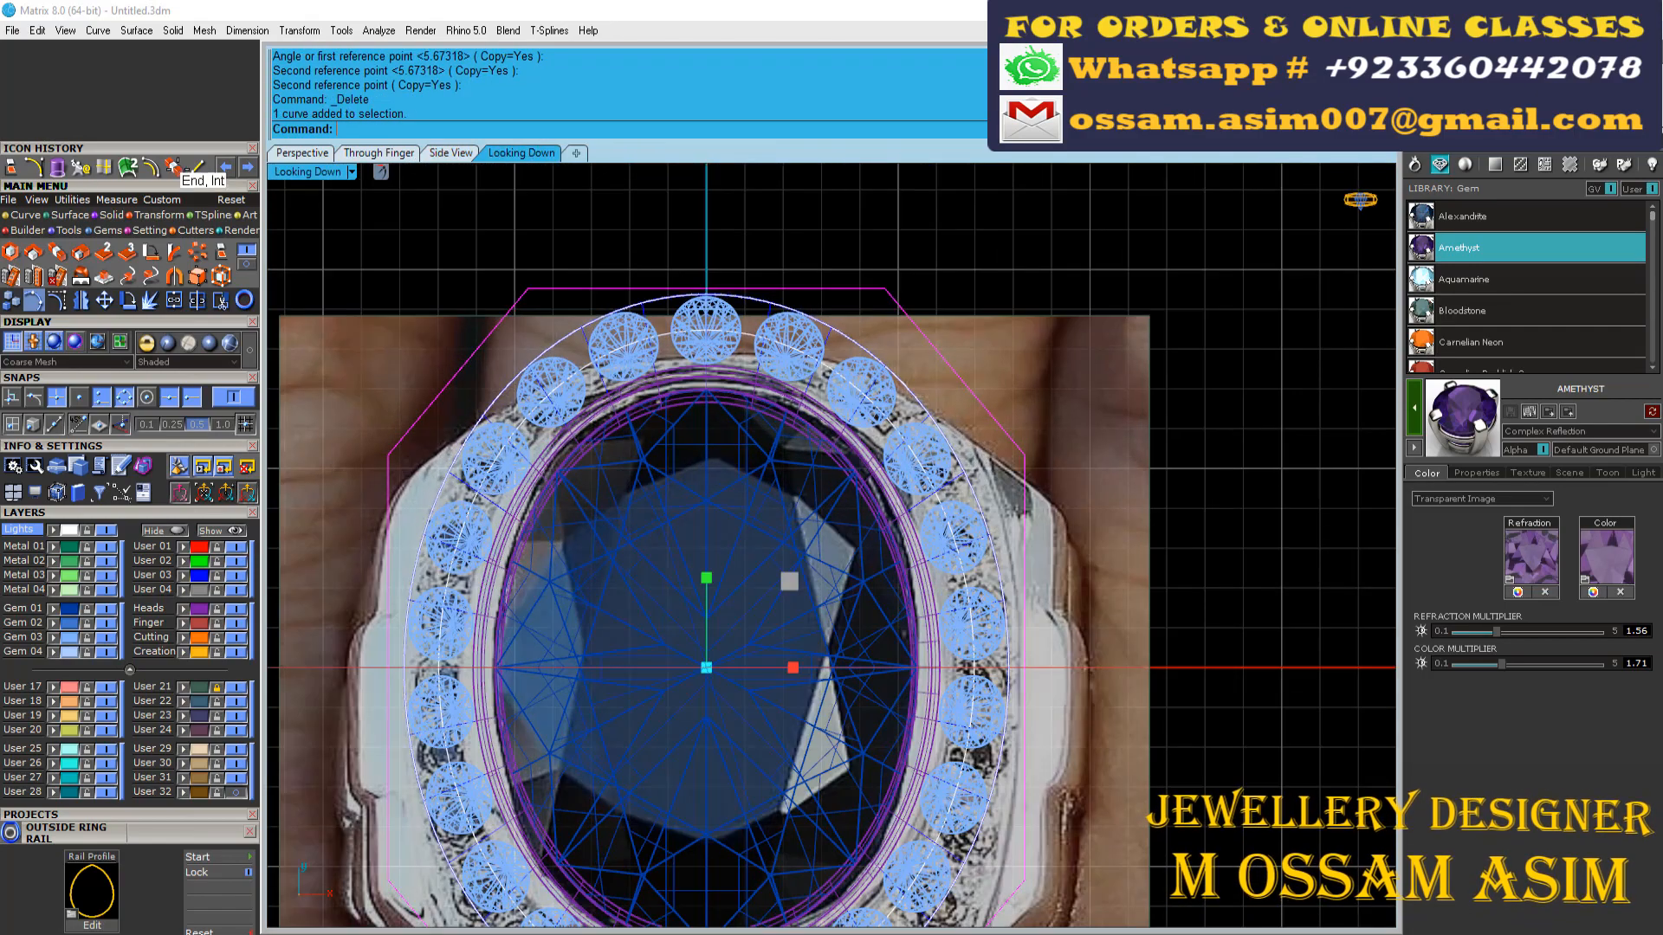
click(176, 168)
text(0)
key(Return)
scroll(733, 189, up, 3)
scroll(704, 346, up, 2)
scroll(654, 406, up, 3)
click(657, 472)
click(655, 517)
scroll(655, 517, down, 9)
right_drag(486, 590, 679, 368)
scroll(679, 368, up, 1)
click(308, 153)
scroll(623, 325, up, 5)
right_drag(621, 319, 837, 384)
scroll(745, 268, up, 7)
click(622, 528)
right_click(643, 434)
right_drag(584, 538, 711, 481)
key(Escape)
Step: Mirror the side profile curve to the opposite side of the ring, starting the mirror plane at 0
click(589, 433)
scroll(623, 425, down, 4)
scroll(711, 482, down, 5)
scroll(701, 481, up, 9)
scroll(659, 468, down, 3)
click(579, 434)
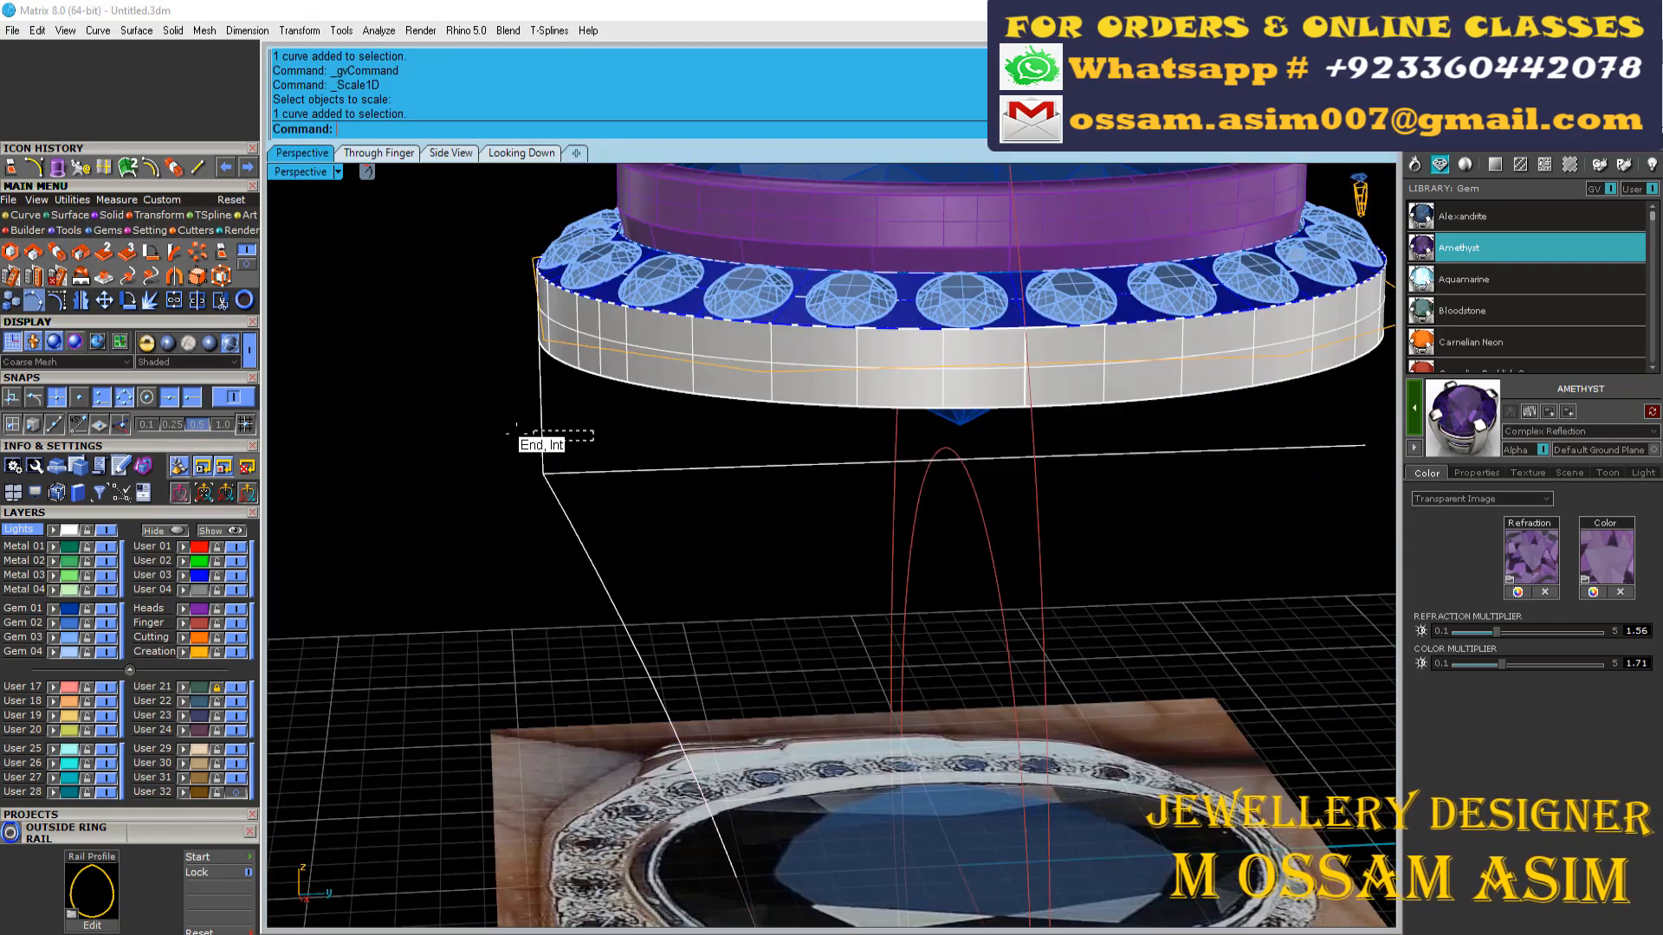
click(542, 438)
scroll(571, 451, down, 9)
right_drag(589, 467, 653, 508)
right_drag(638, 736, 1066, 396)
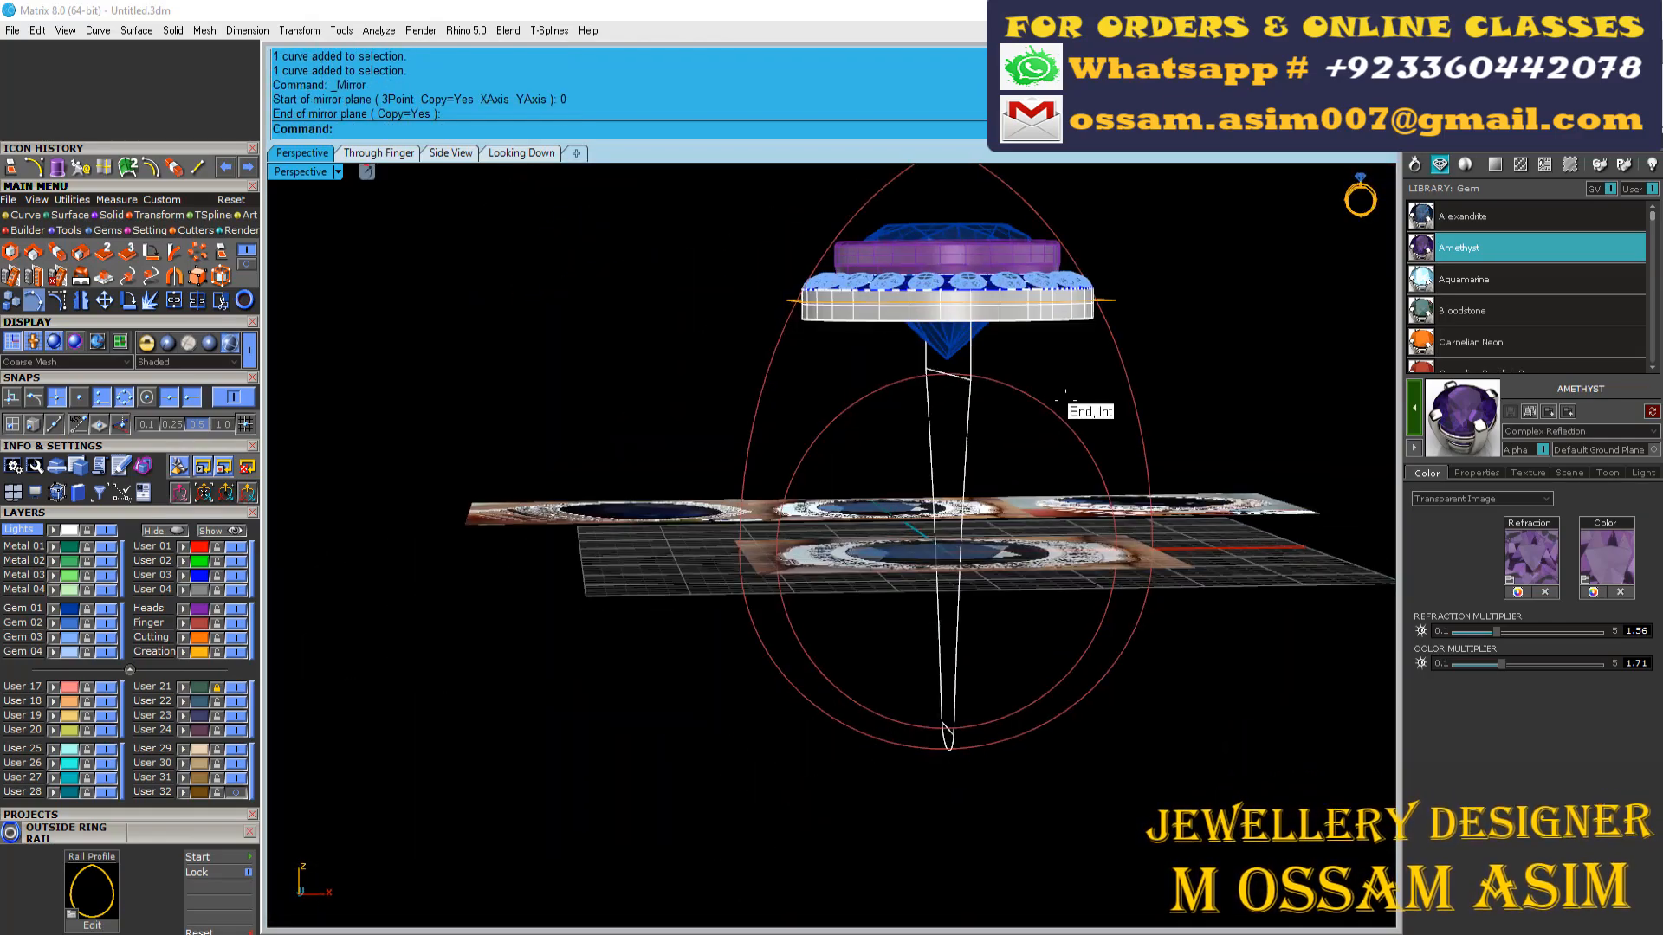
Step: Edit the outside ring rail through the finger view, raising its top thickness to about 11.93 mm
scroll(884, 389, up, 3)
click(746, 348)
right_drag(710, 345, 692, 276)
scroll(711, 288, up, 2)
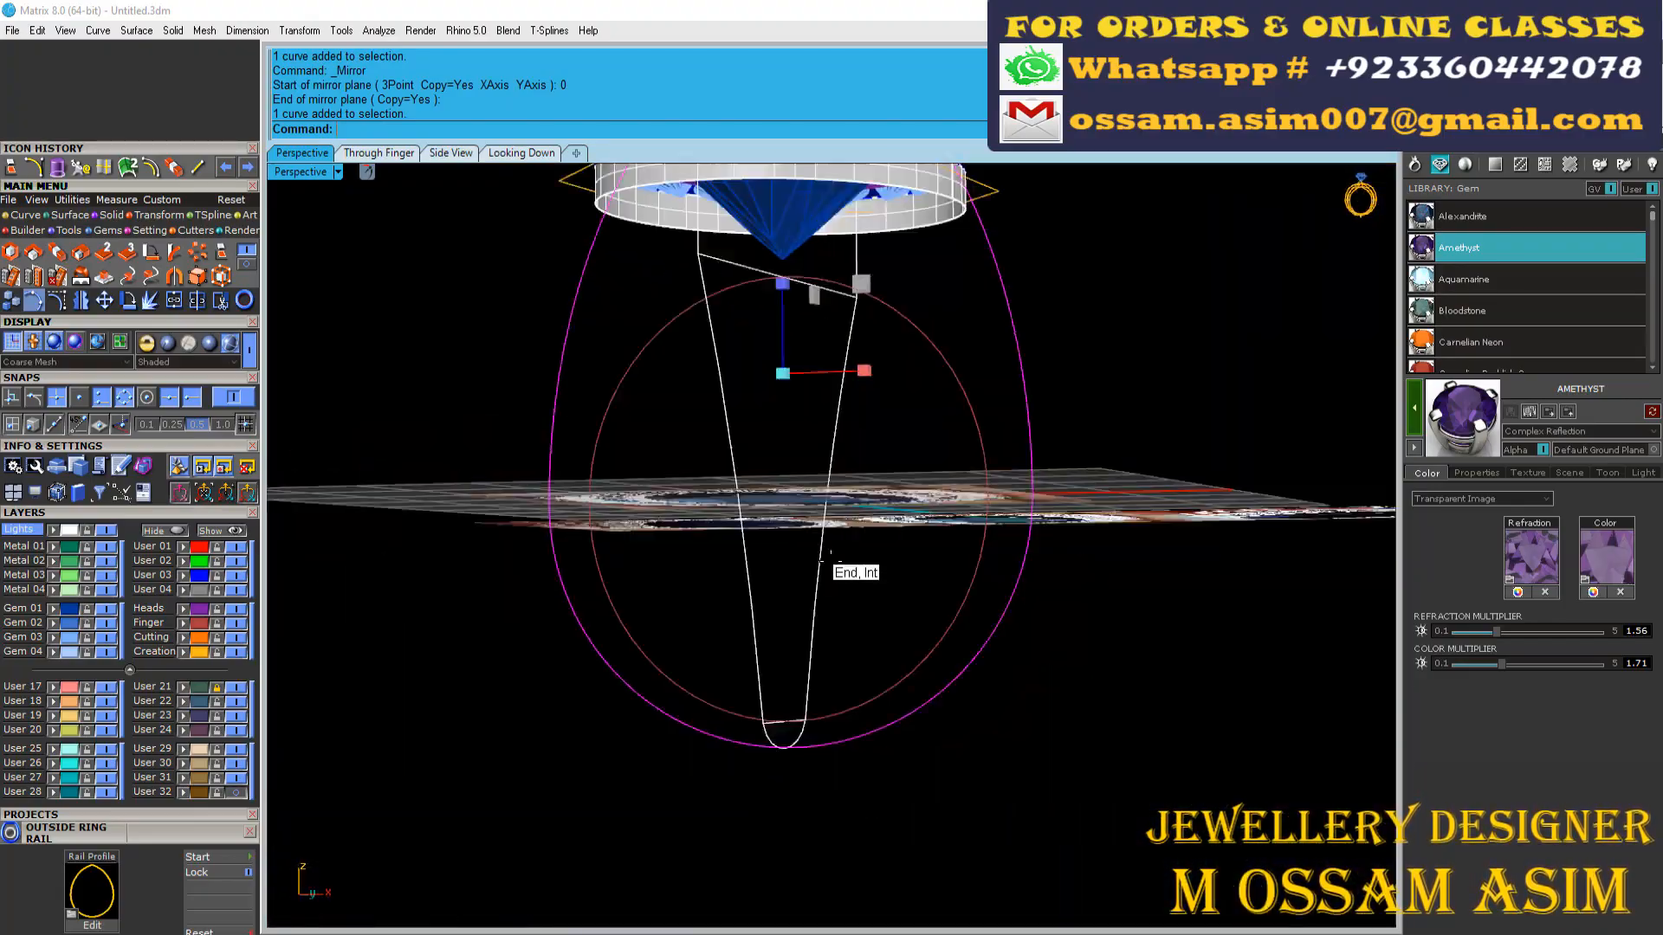
right_drag(830, 561, 710, 530)
scroll(660, 792, up, 5)
scroll(681, 773, down, 5)
right_drag(537, 334, 682, 300)
scroll(682, 300, up, 7)
scroll(683, 300, down, 8)
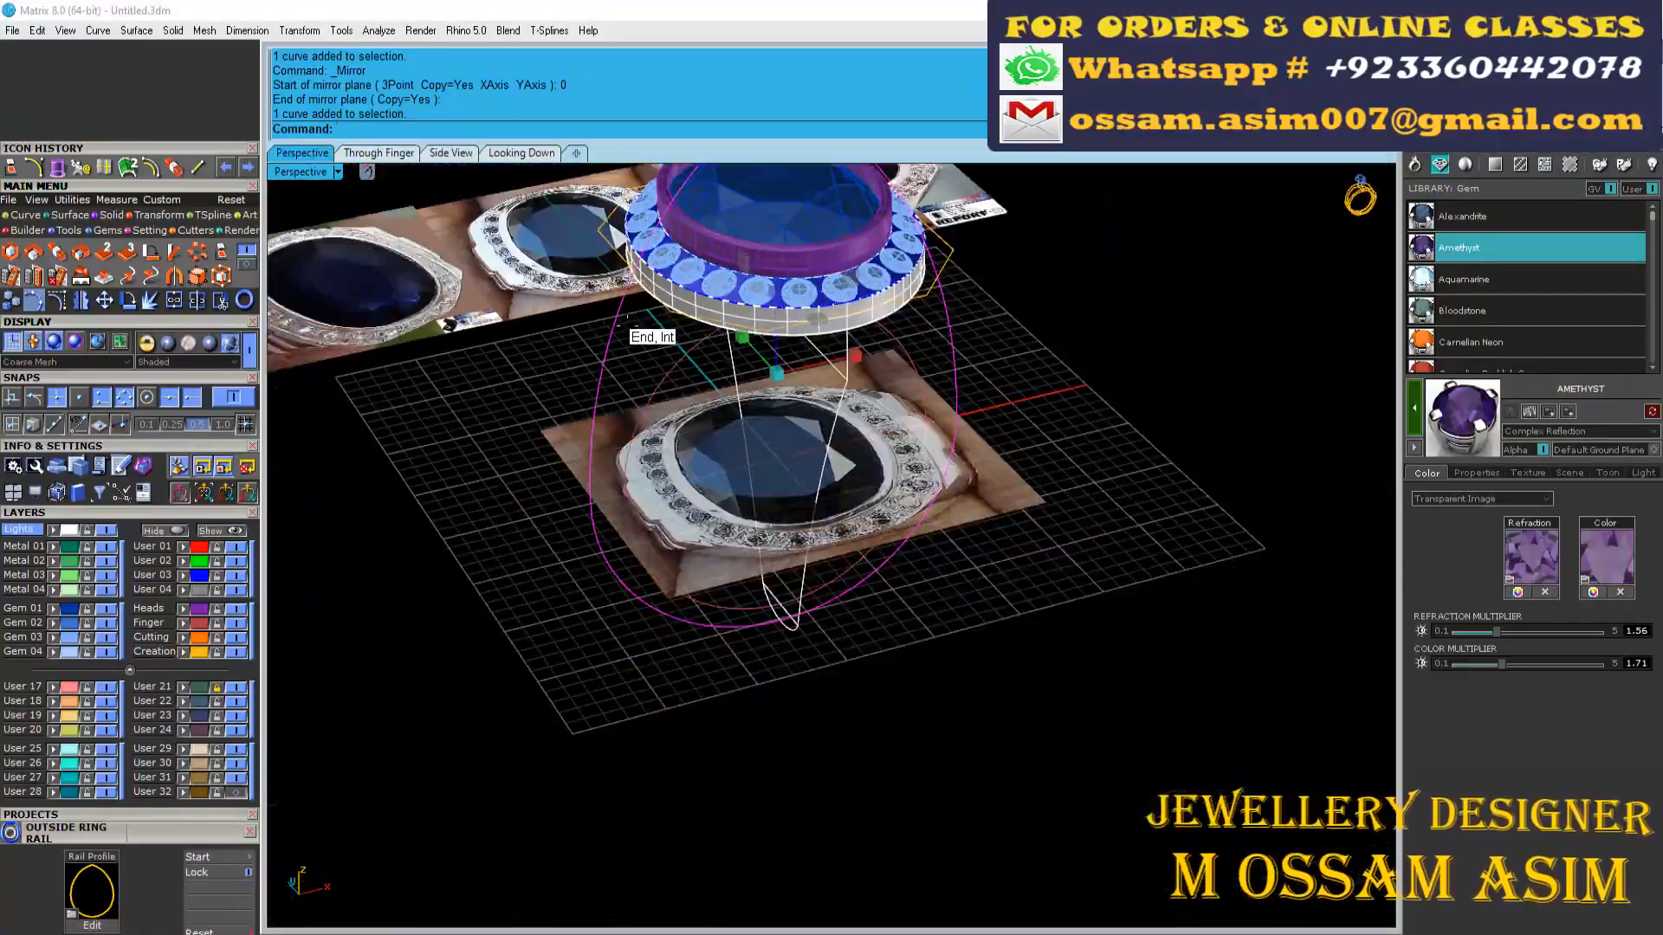
key(F2)
scroll(575, 373, up, 8)
scroll(562, 398, down, 8)
scroll(941, 440, up, 2)
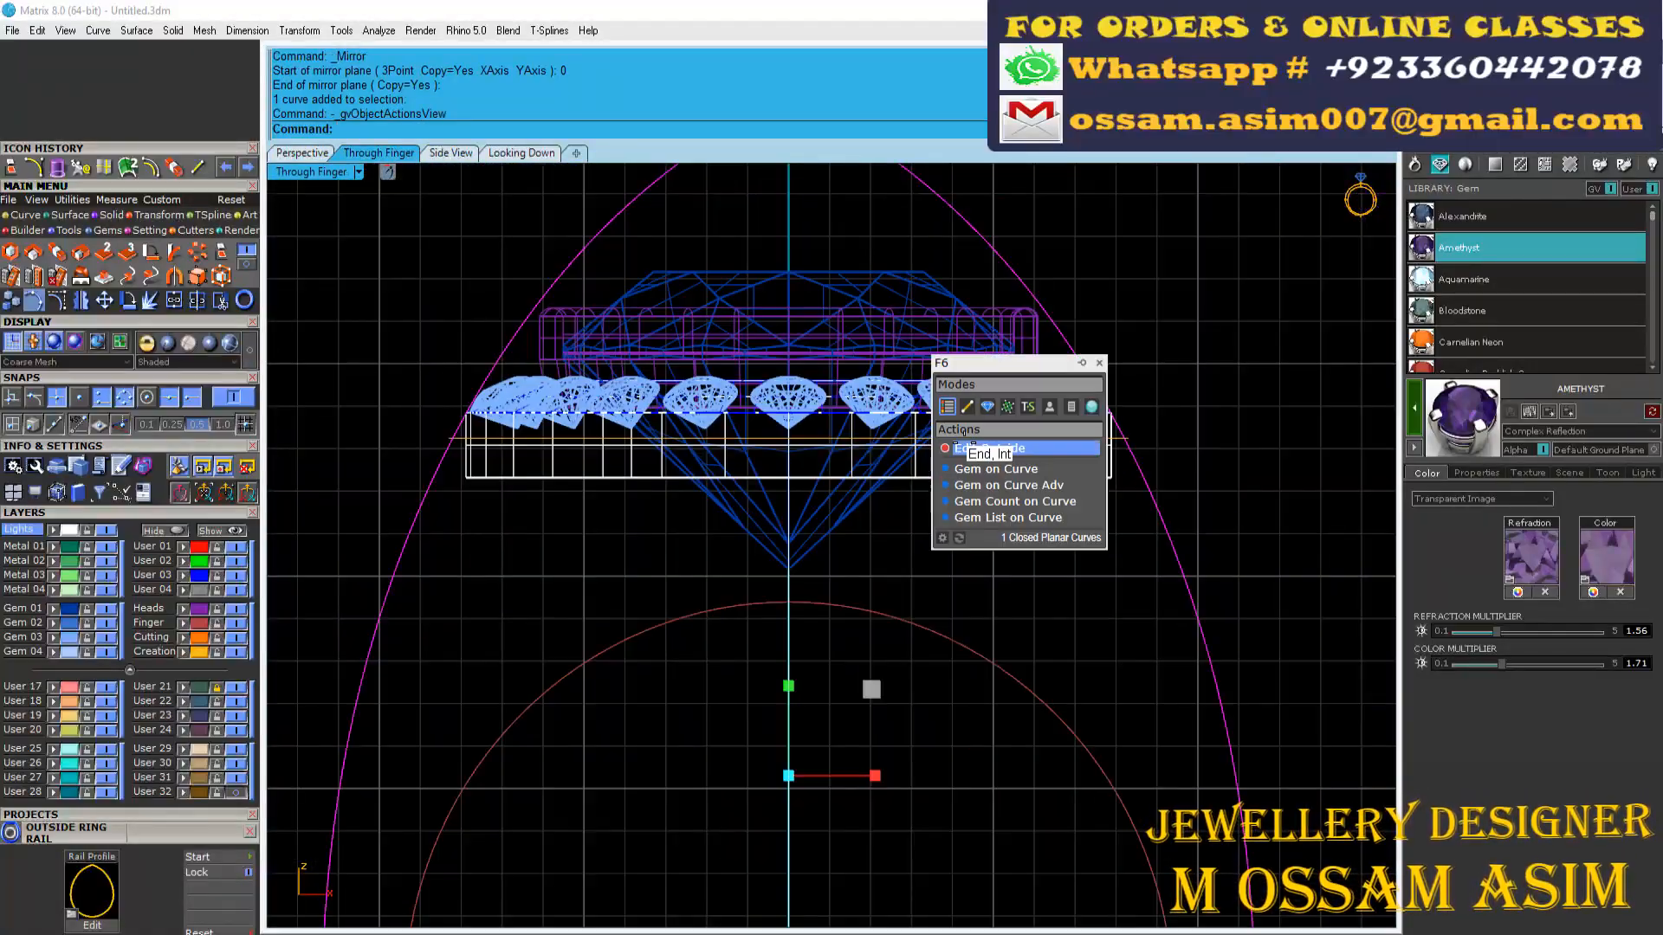
click(966, 446)
click(551, 572)
Step: Split the outside rail at its two crossings with the outline's ends and delete the upper piece
scroll(439, 617, up, 8)
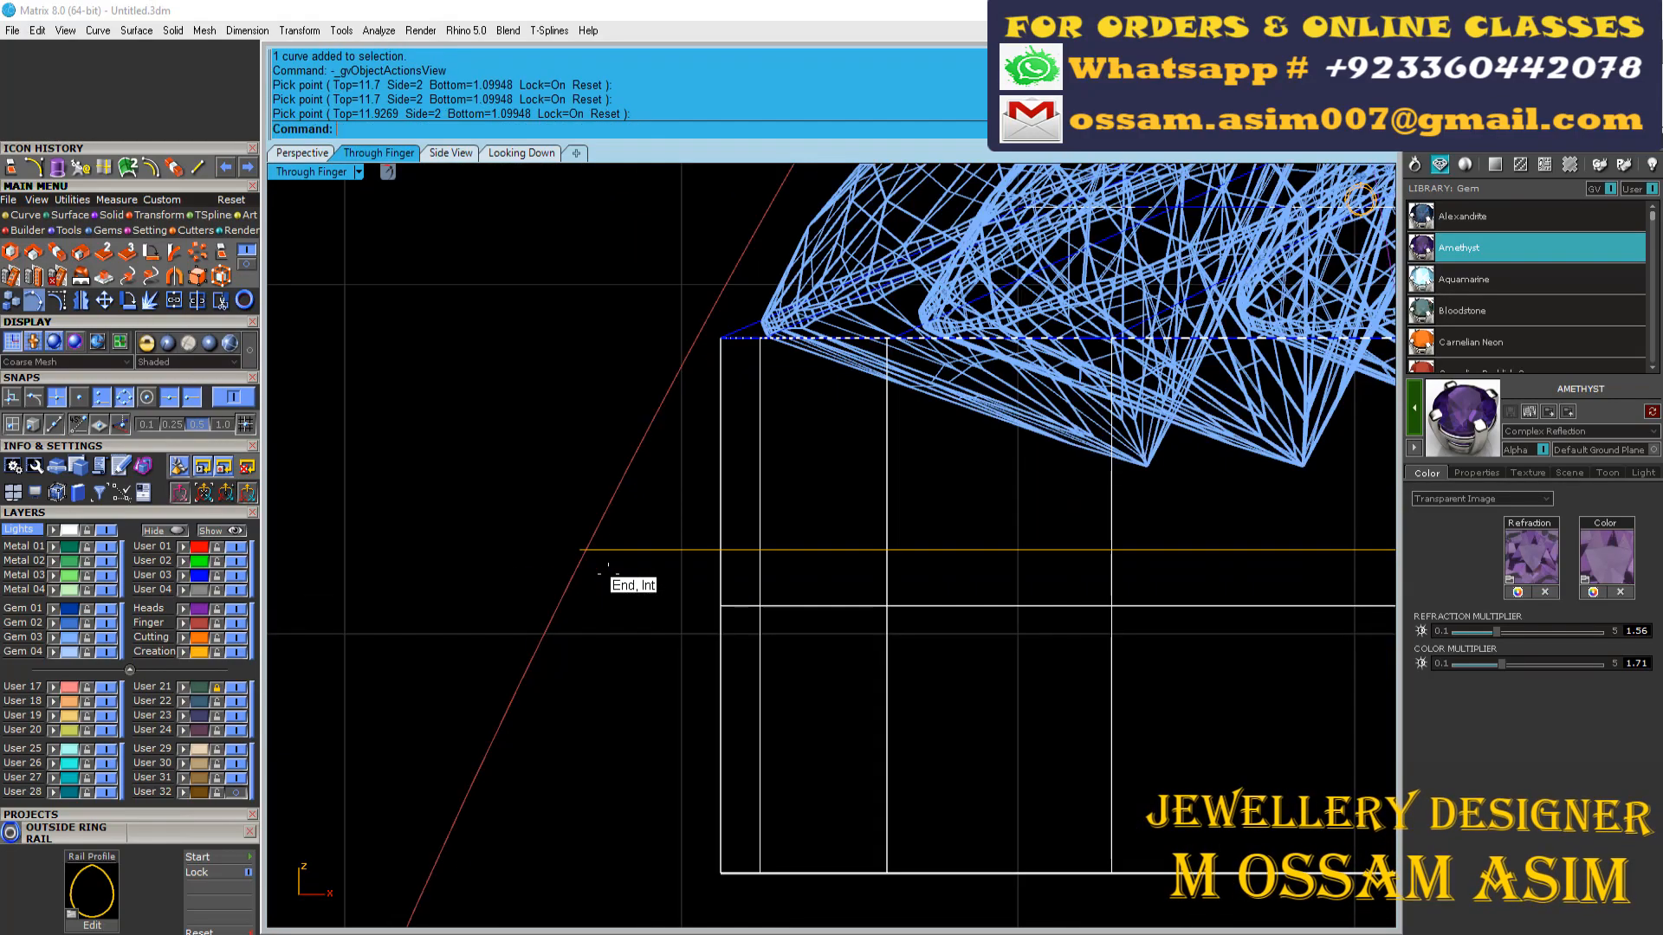
right_click(219, 299)
scroll(575, 549, up, 4)
click(571, 548)
scroll(576, 549, down, 12)
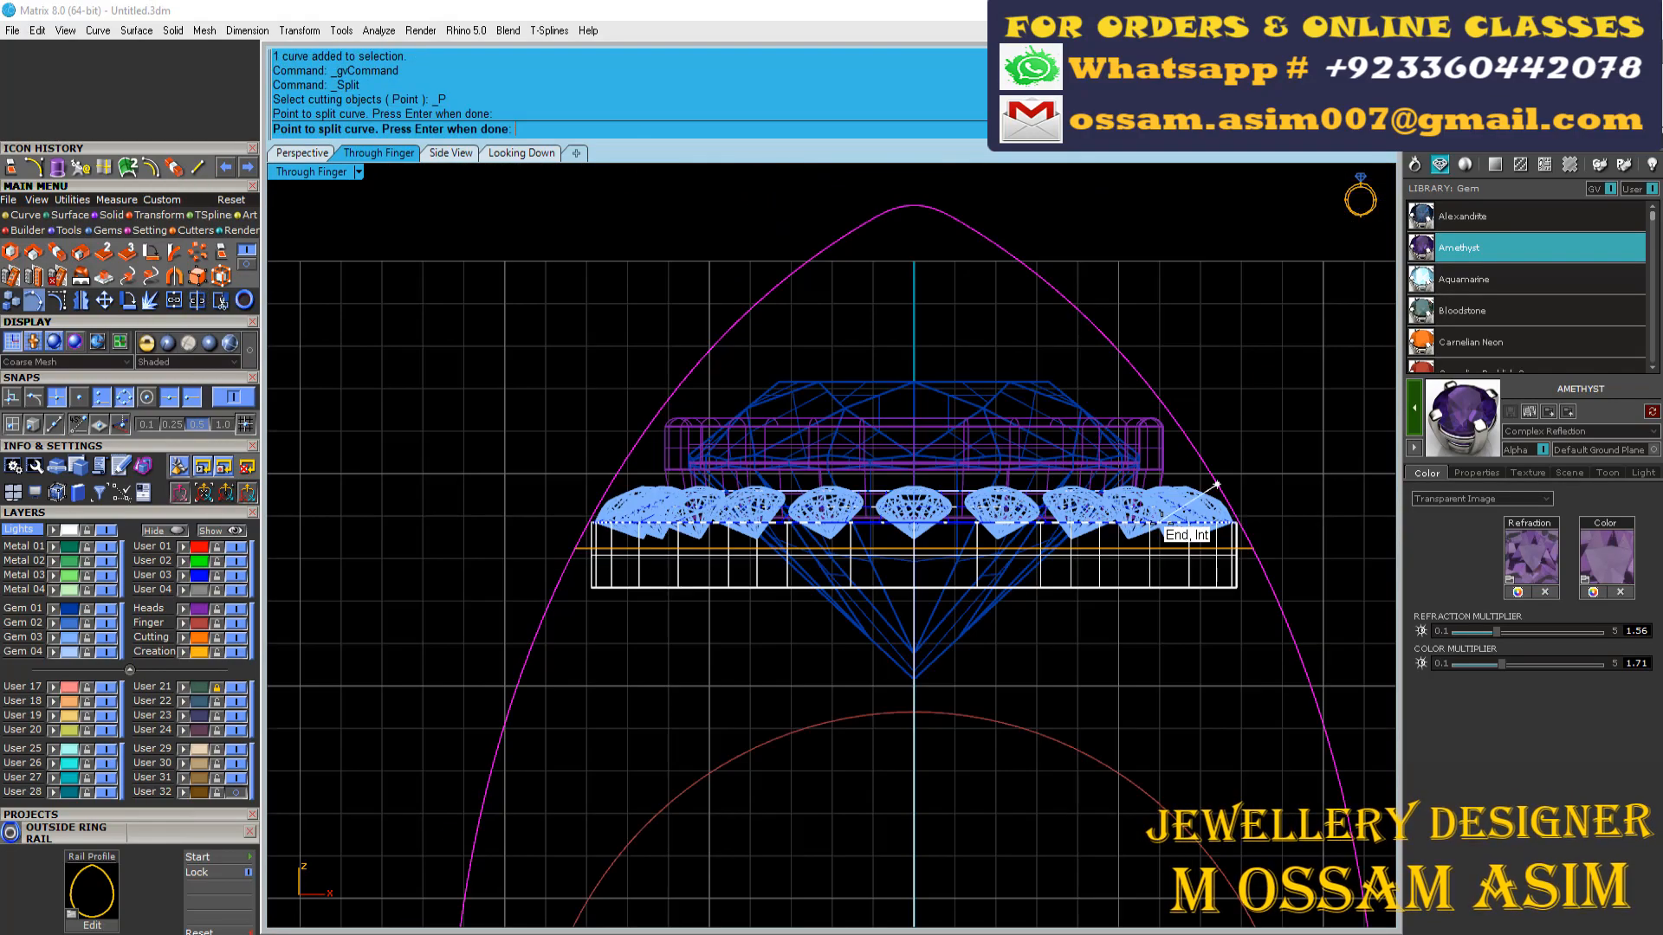
scroll(1258, 541, up, 6)
click(1265, 570)
right_click(1267, 572)
scroll(1277, 598, down, 8)
click(1196, 431)
key(Delete)
Step: Split the remaining outside rail at its bottom centre and delete the right half
click(915, 667)
scroll(340, 502, down, 10)
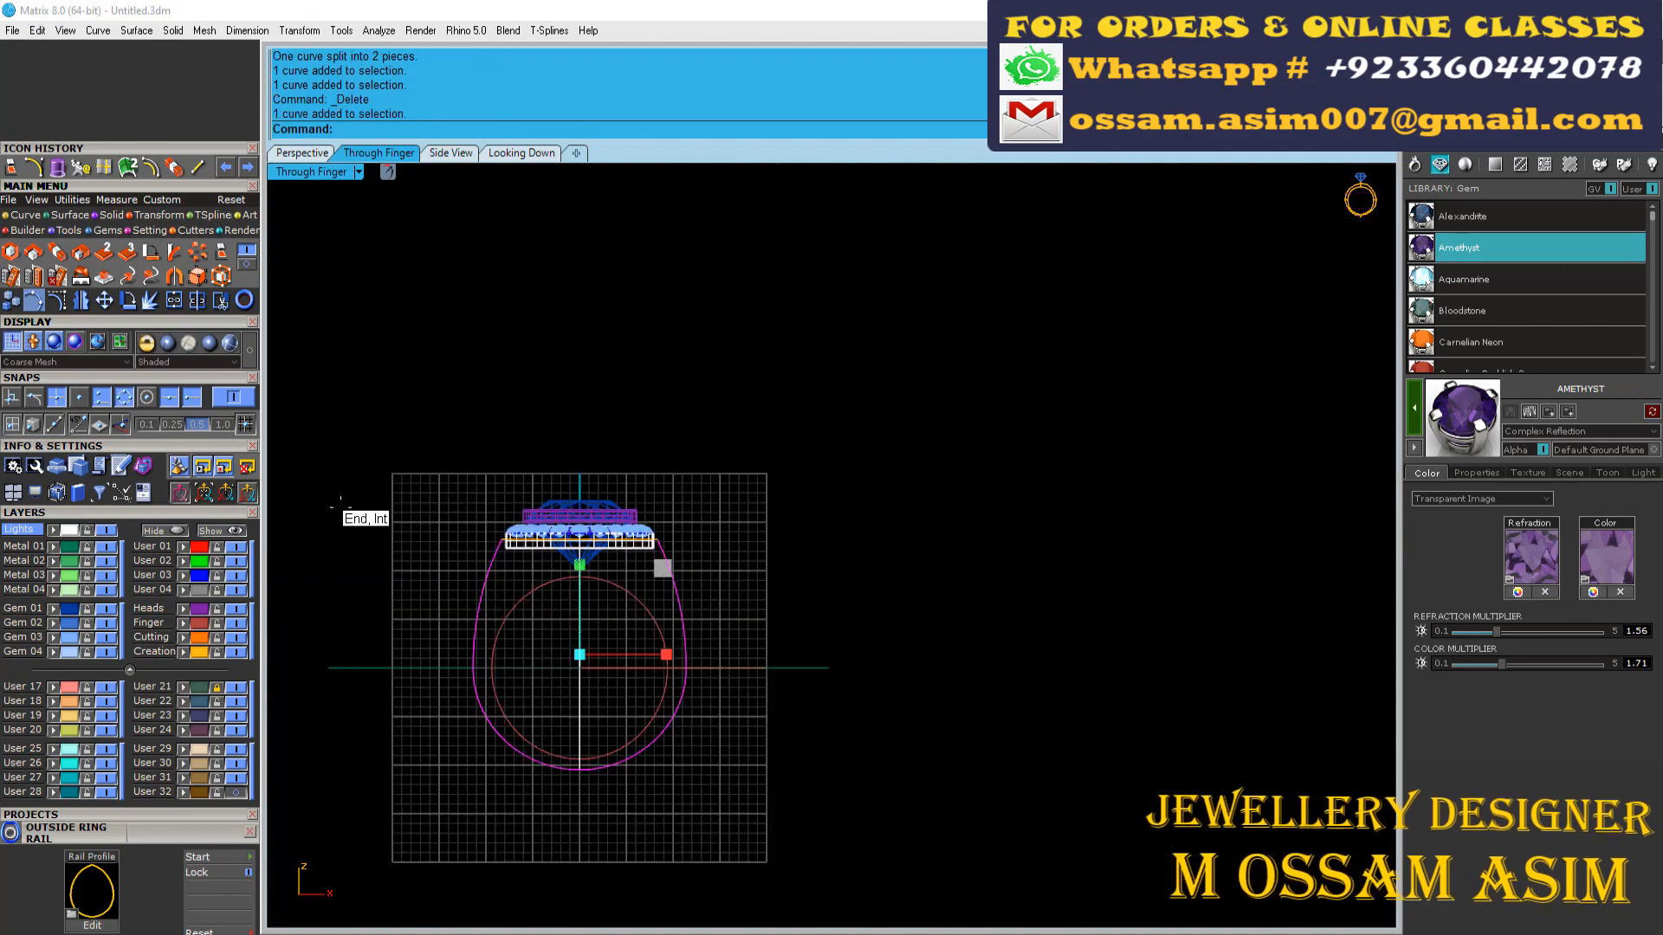
scroll(827, 552, up, 3)
right_click(218, 299)
scroll(784, 723, up, 4)
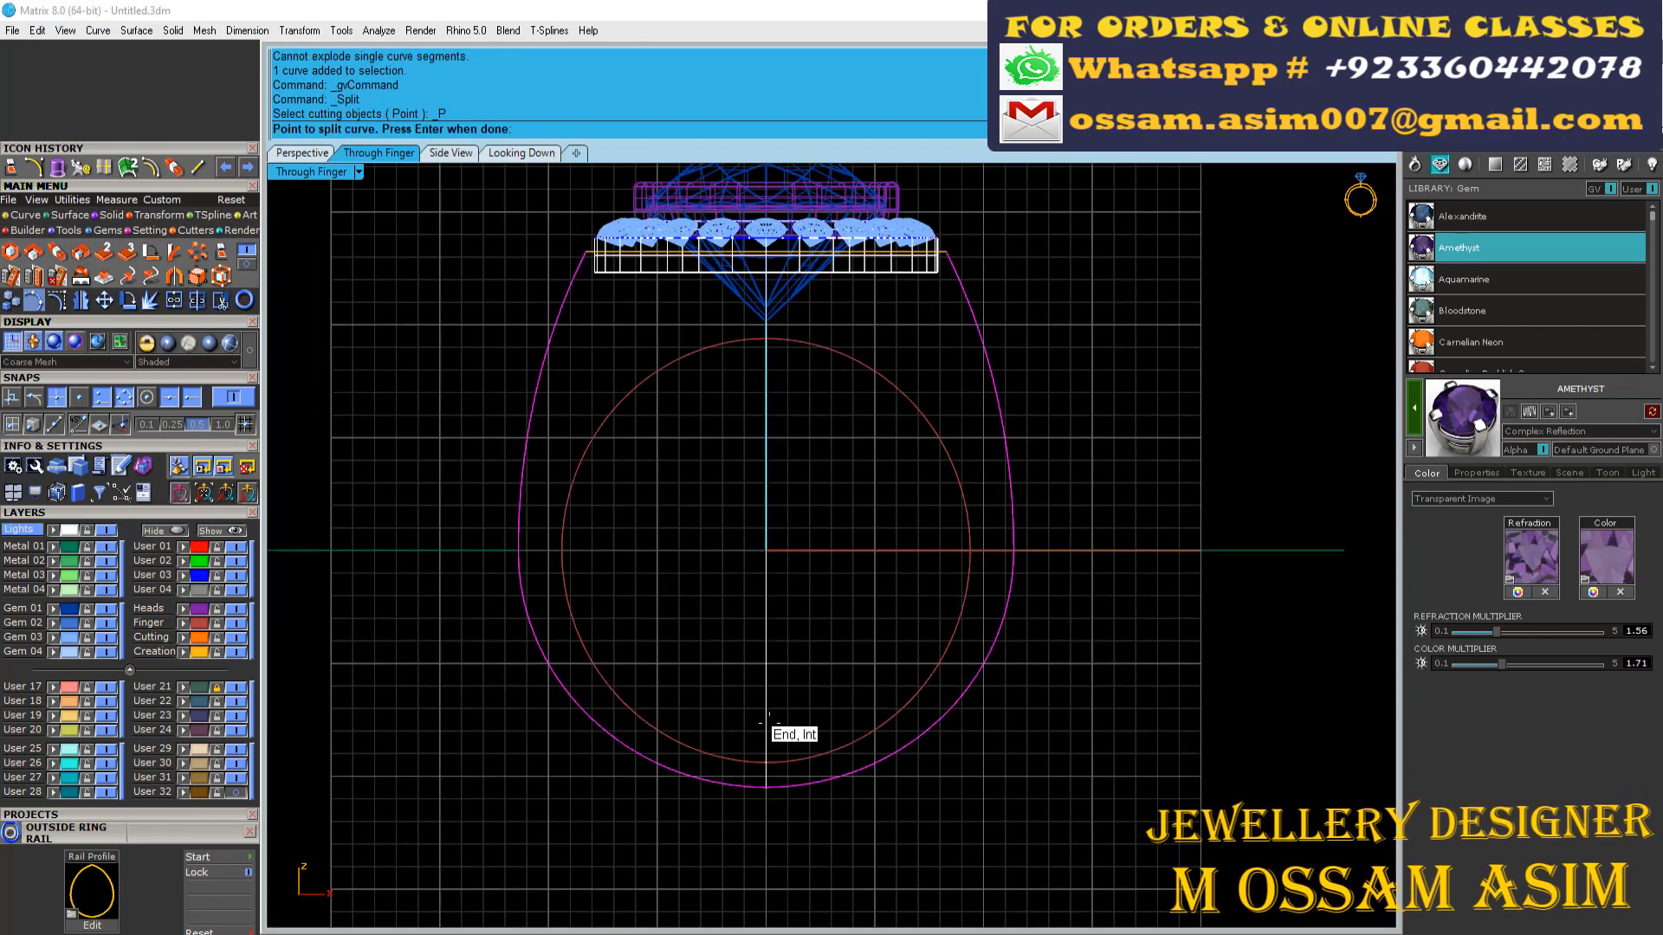
scroll(767, 797, up, 3)
right_click(767, 798)
click(892, 786)
key(Delete)
Step: Move the top control point of the left half rail onto the end of the octagonal outline
scroll(895, 799, down, 10)
scroll(755, 520, up, 10)
click(797, 570)
scroll(782, 533, up, 10)
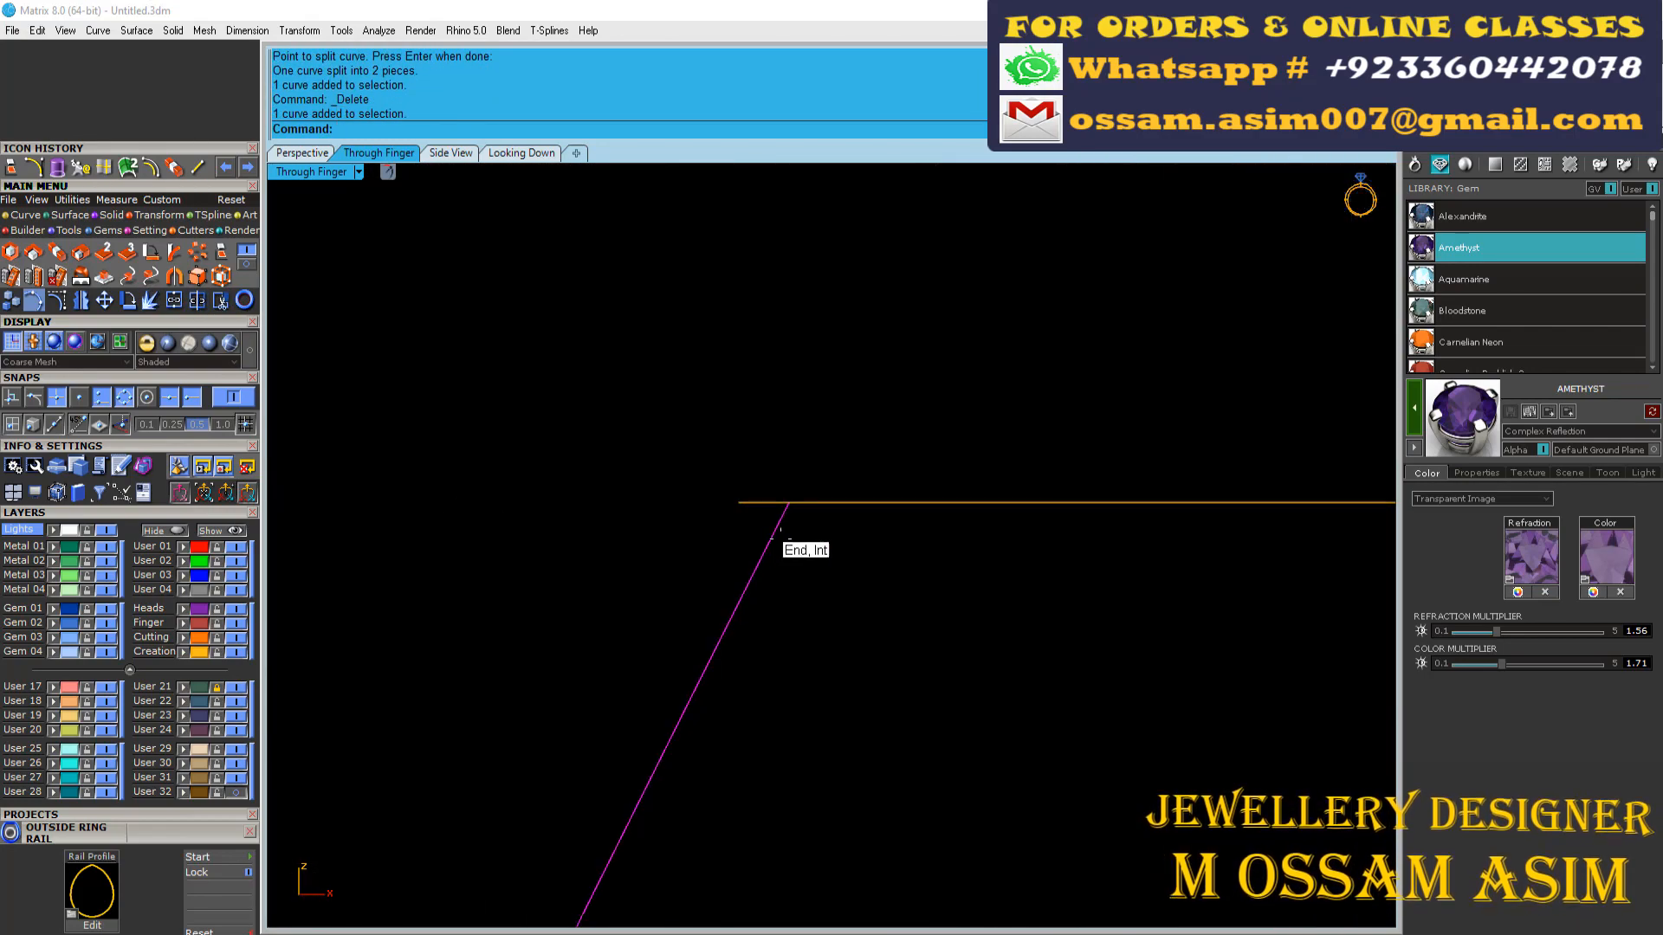
click(58, 298)
scroll(779, 416, up, 4)
drag(629, 421, 857, 615)
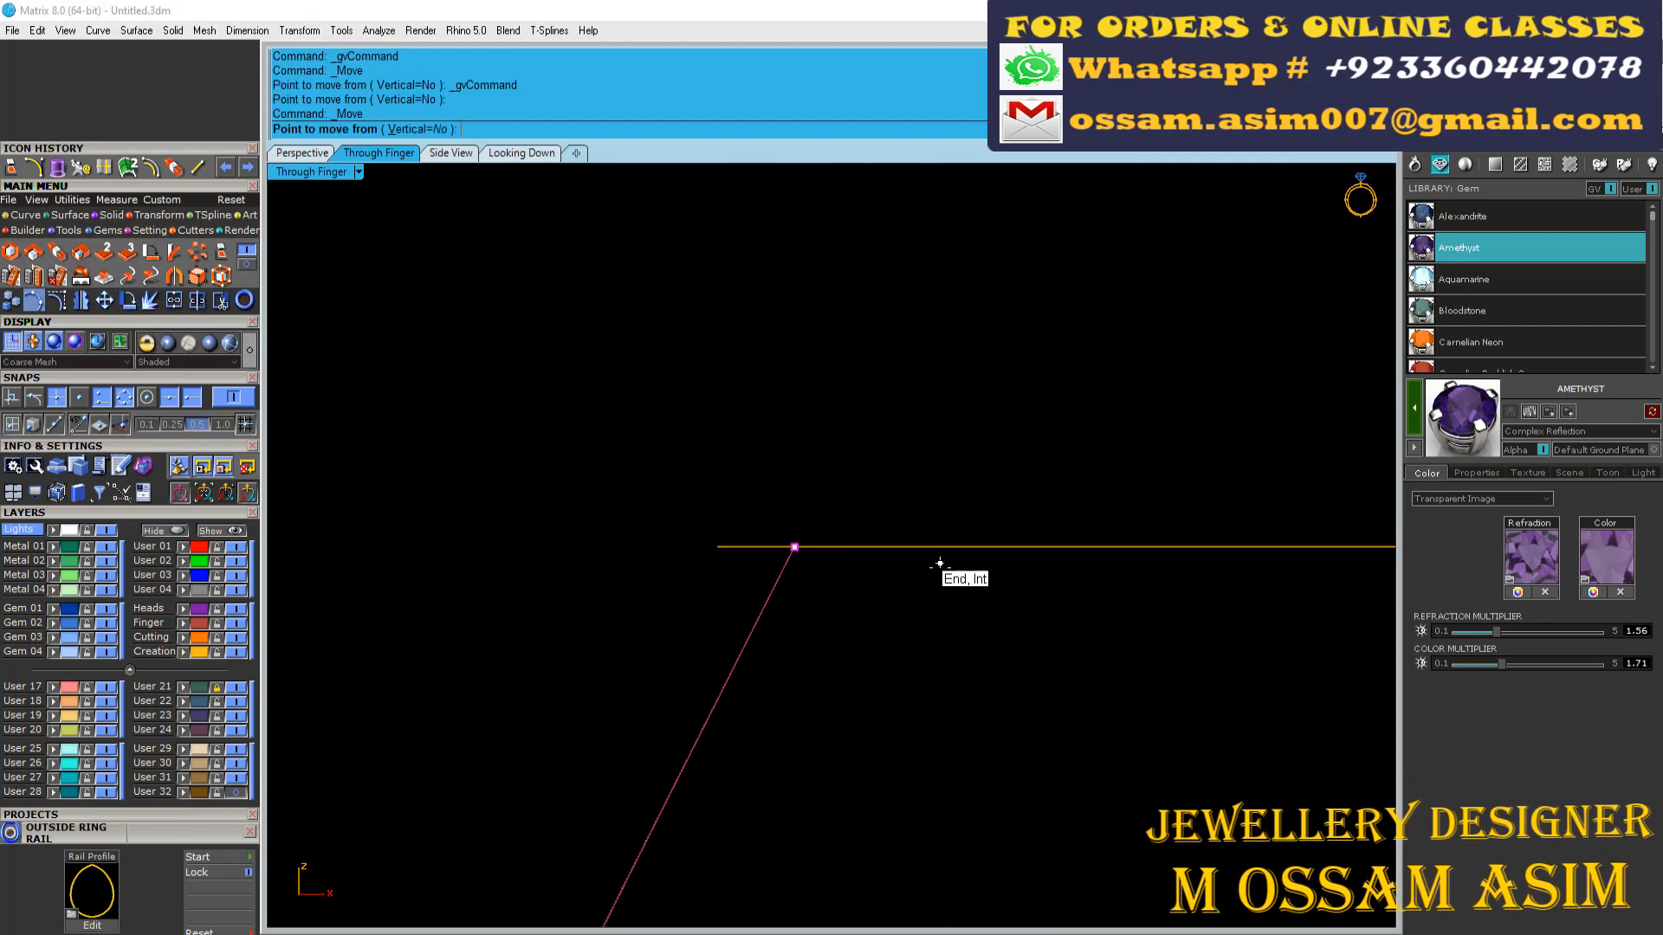
scroll(741, 585, down, 10)
scroll(726, 649, up, 5)
Step: Project the left half rail onto the construction plane, deleting the input, and mirror it across the vertical axis from 0
click(728, 652)
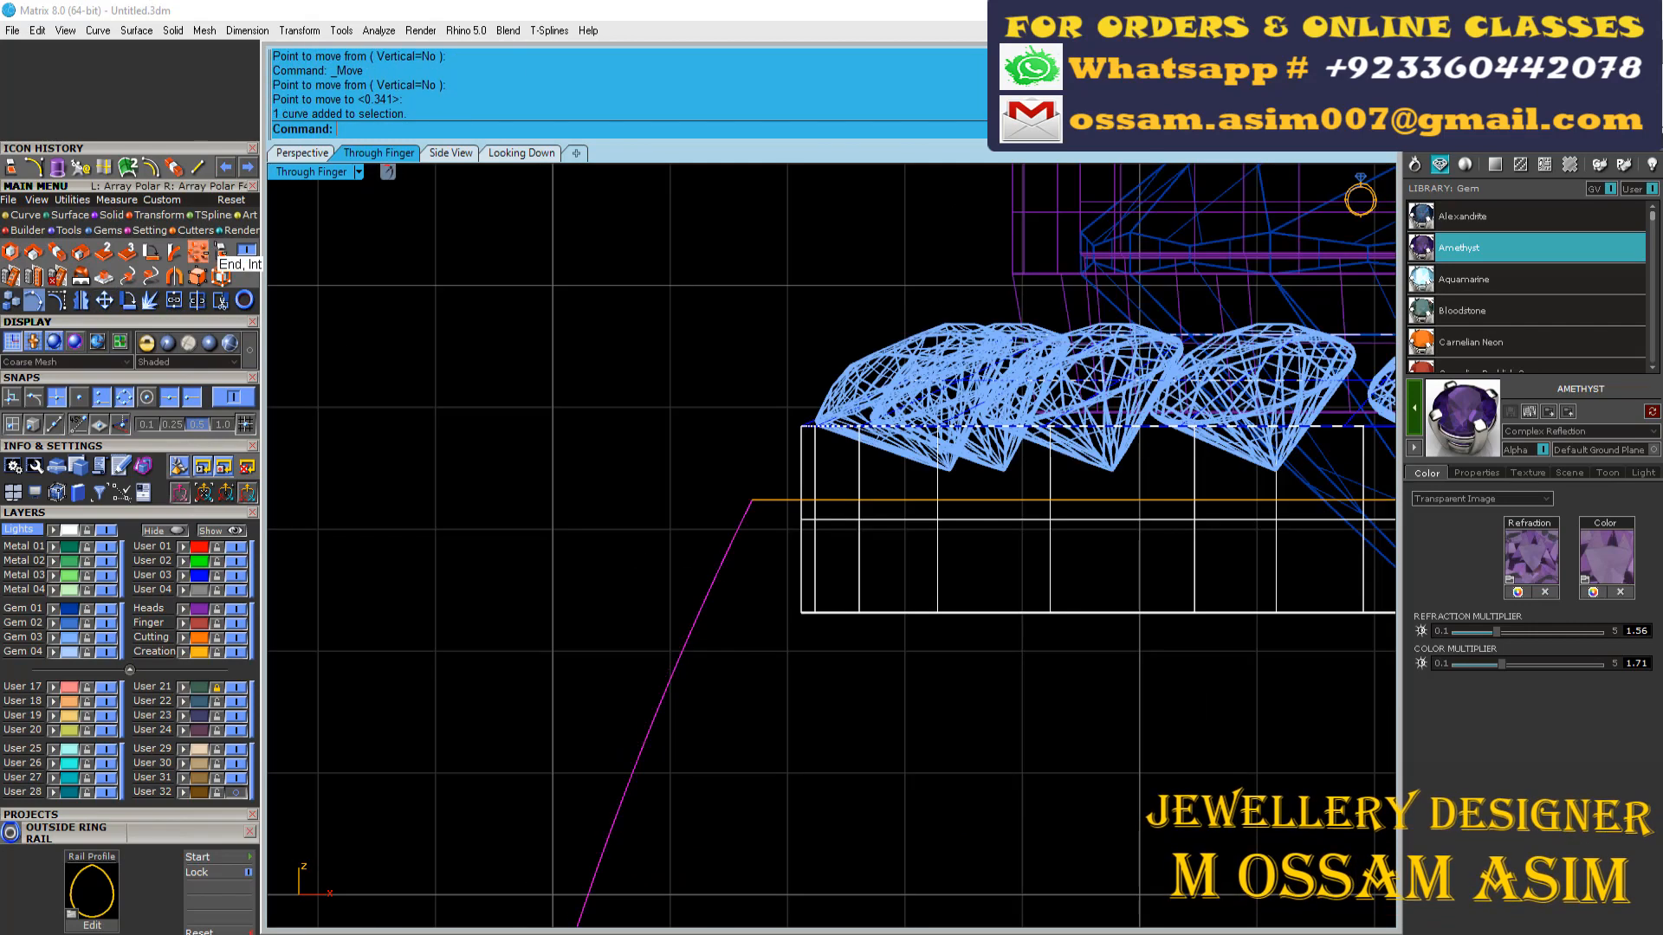
scroll(546, 381, down, 15)
scroll(554, 520, down, 6)
key(ctrl+m)
text(0)
key(Return)
click(576, 408)
scroll(592, 436, up, 12)
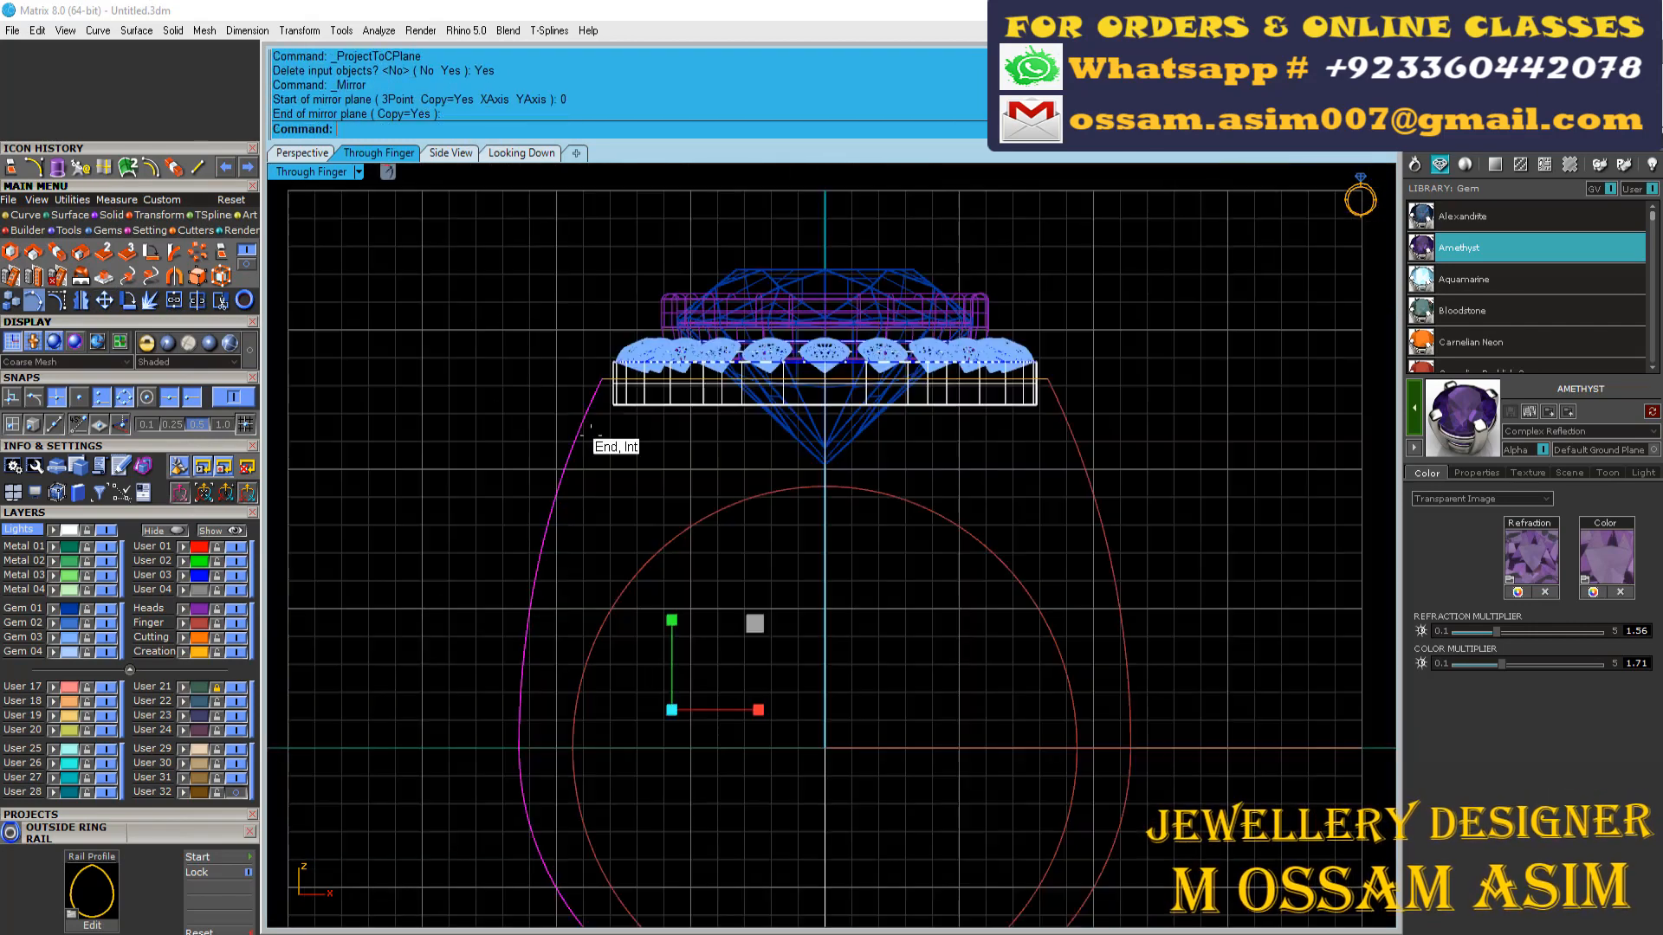
Step: Delete one of the two mirrored side profile curves in the perspective view
click(313, 154)
scroll(773, 641, up, 12)
drag(909, 667, 771, 698)
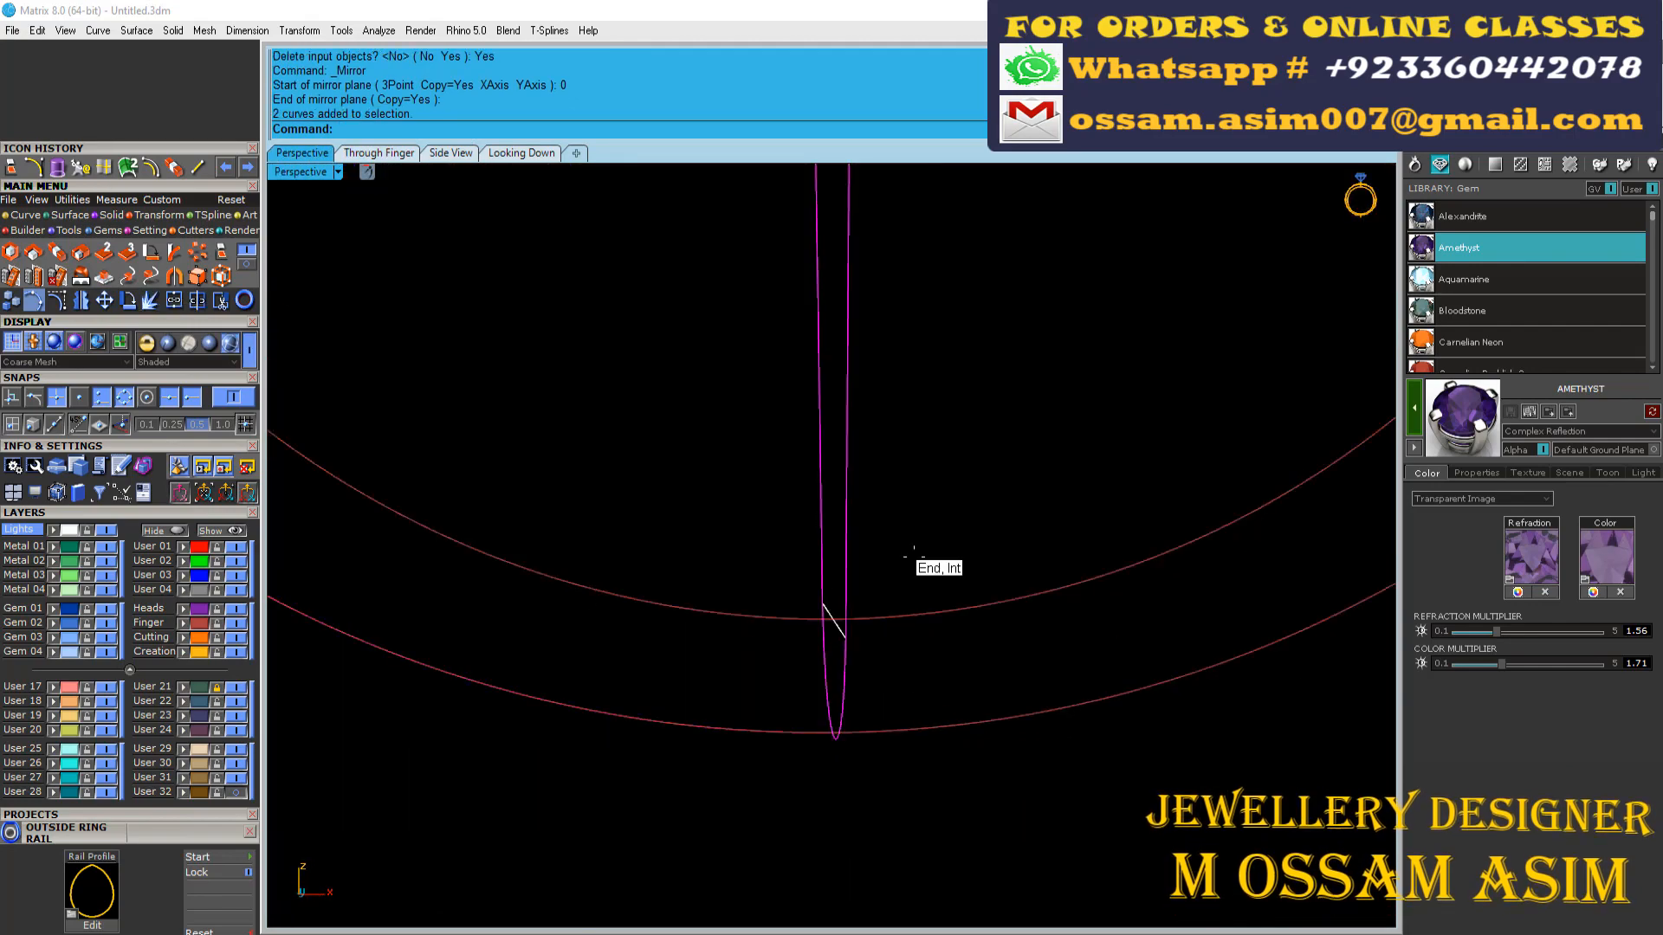
scroll(914, 556, up, 4)
click(771, 554)
key(Delete)
Step: Explode the remaining side profile and delete the half arc at its bottom
scroll(784, 554, up, 4)
click(838, 554)
click(151, 300)
scroll(792, 641, up, 3)
drag(900, 679, 744, 680)
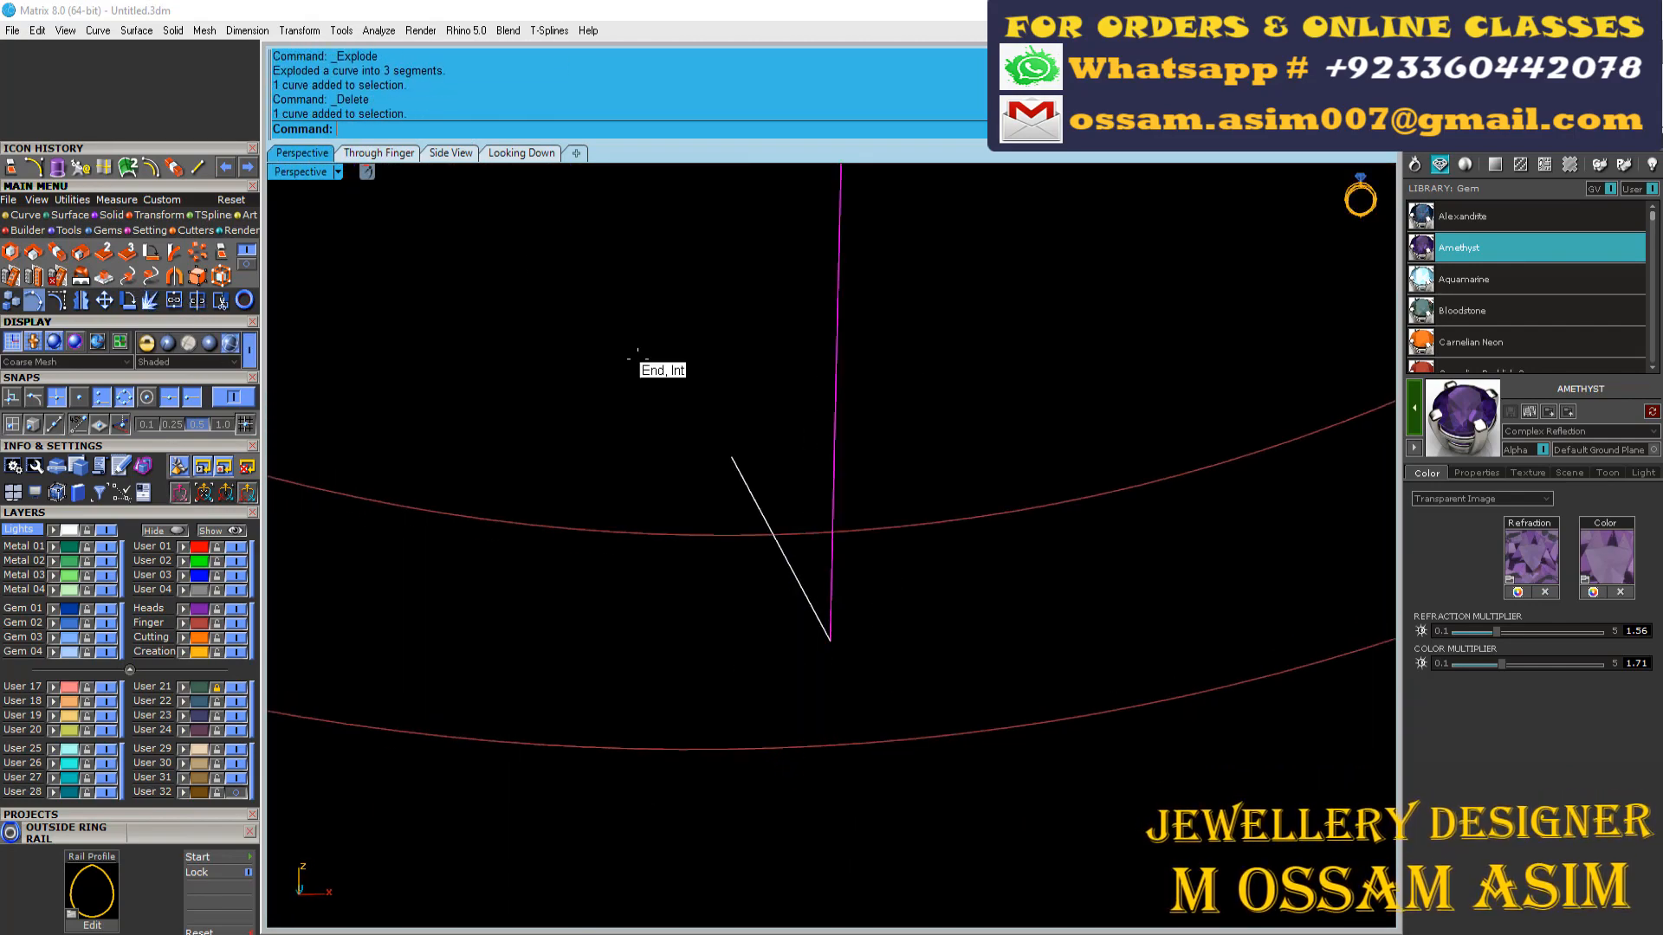
Step: Copy the short horizontal line at the profile's lower end straight down along the centre axis in the side view
click(395, 155)
click(455, 156)
scroll(680, 693, up, 12)
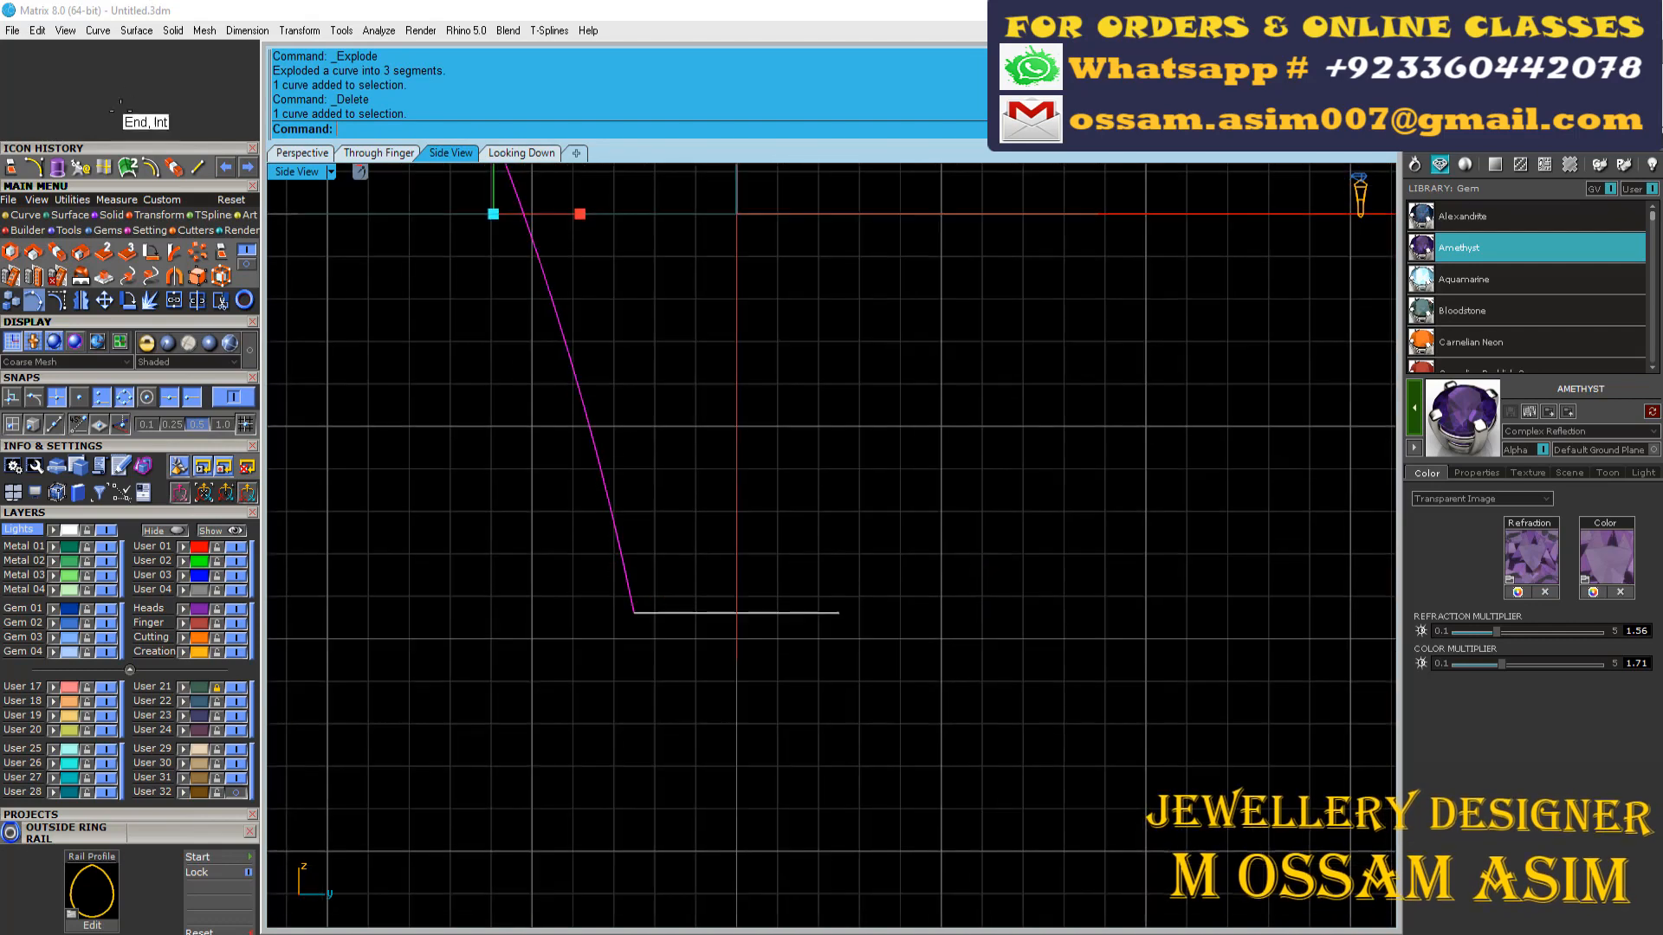
scroll(646, 598, up, 6)
click(660, 626)
click(11, 298)
click(816, 627)
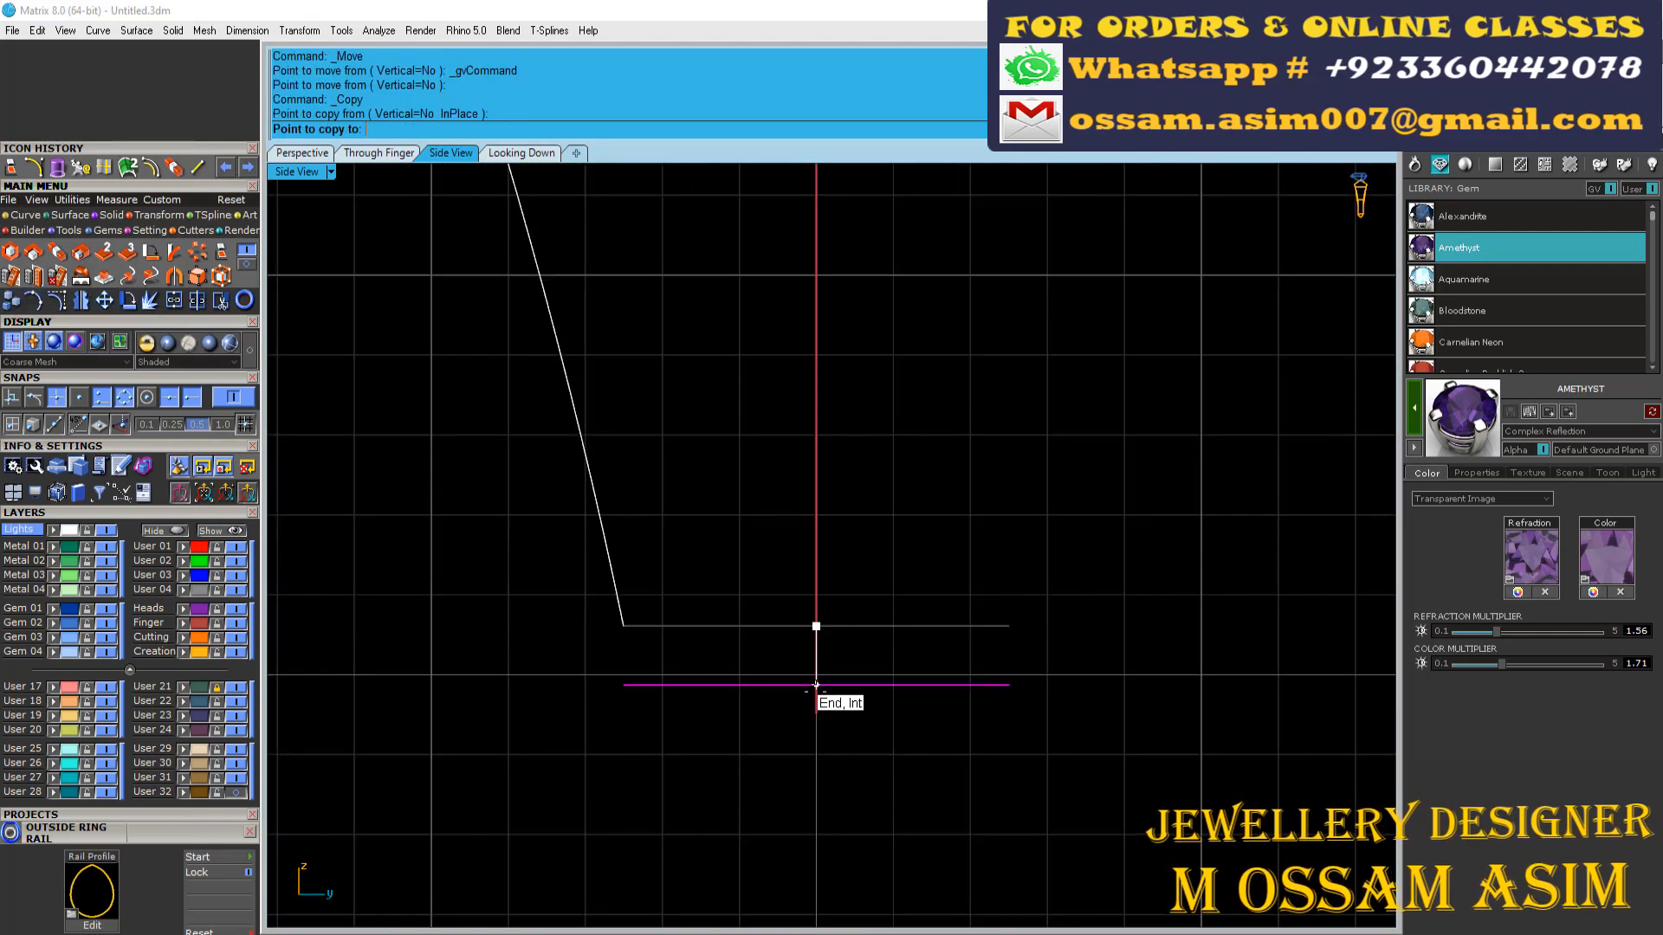
click(746, 668)
Step: Draw the shank's tapered bottom section below the horizontal line, with slanted sides mirrored from 0 and a closing base line
right_drag(747, 667, 767, 675)
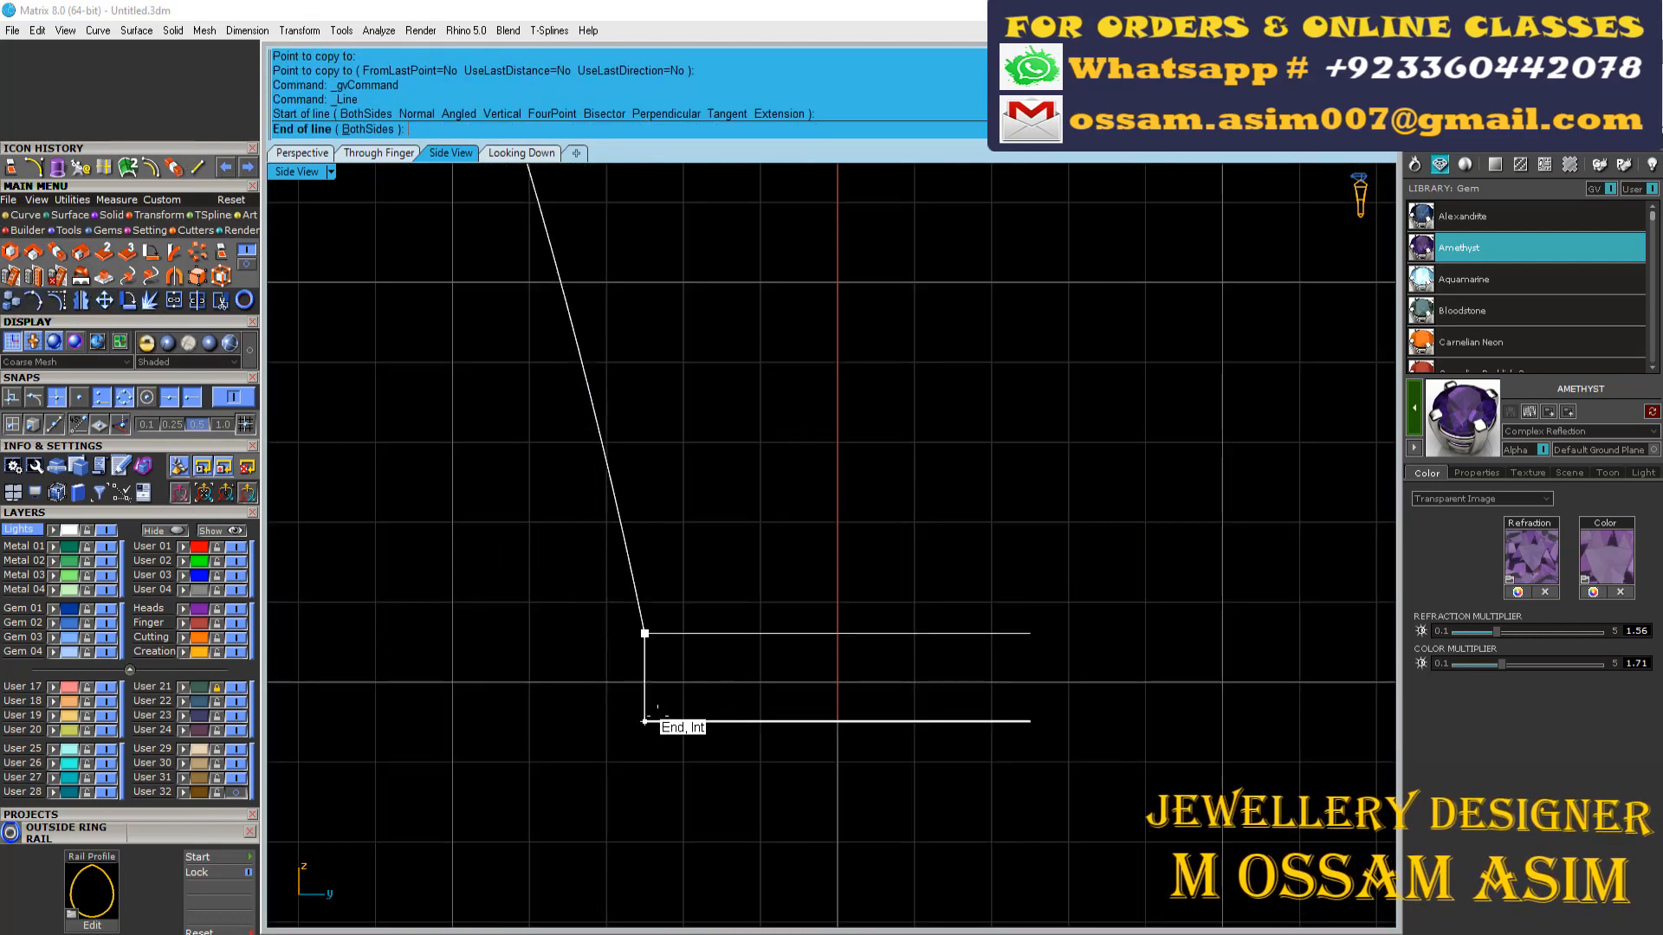
scroll(644, 721, up, 3)
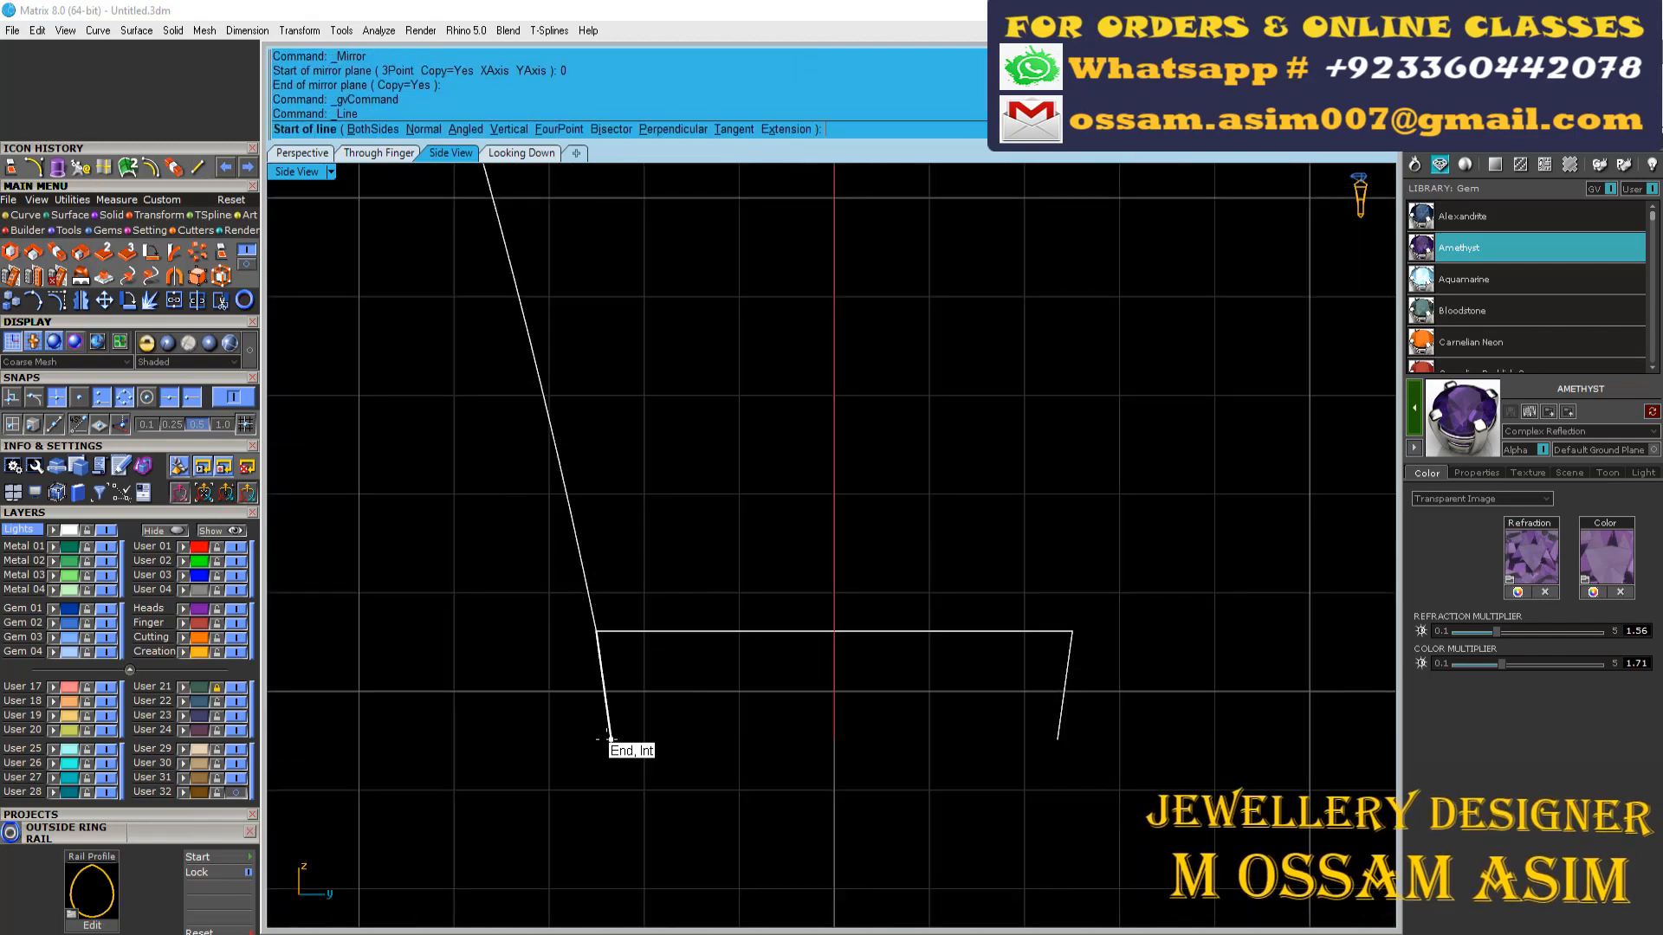
click(610, 739)
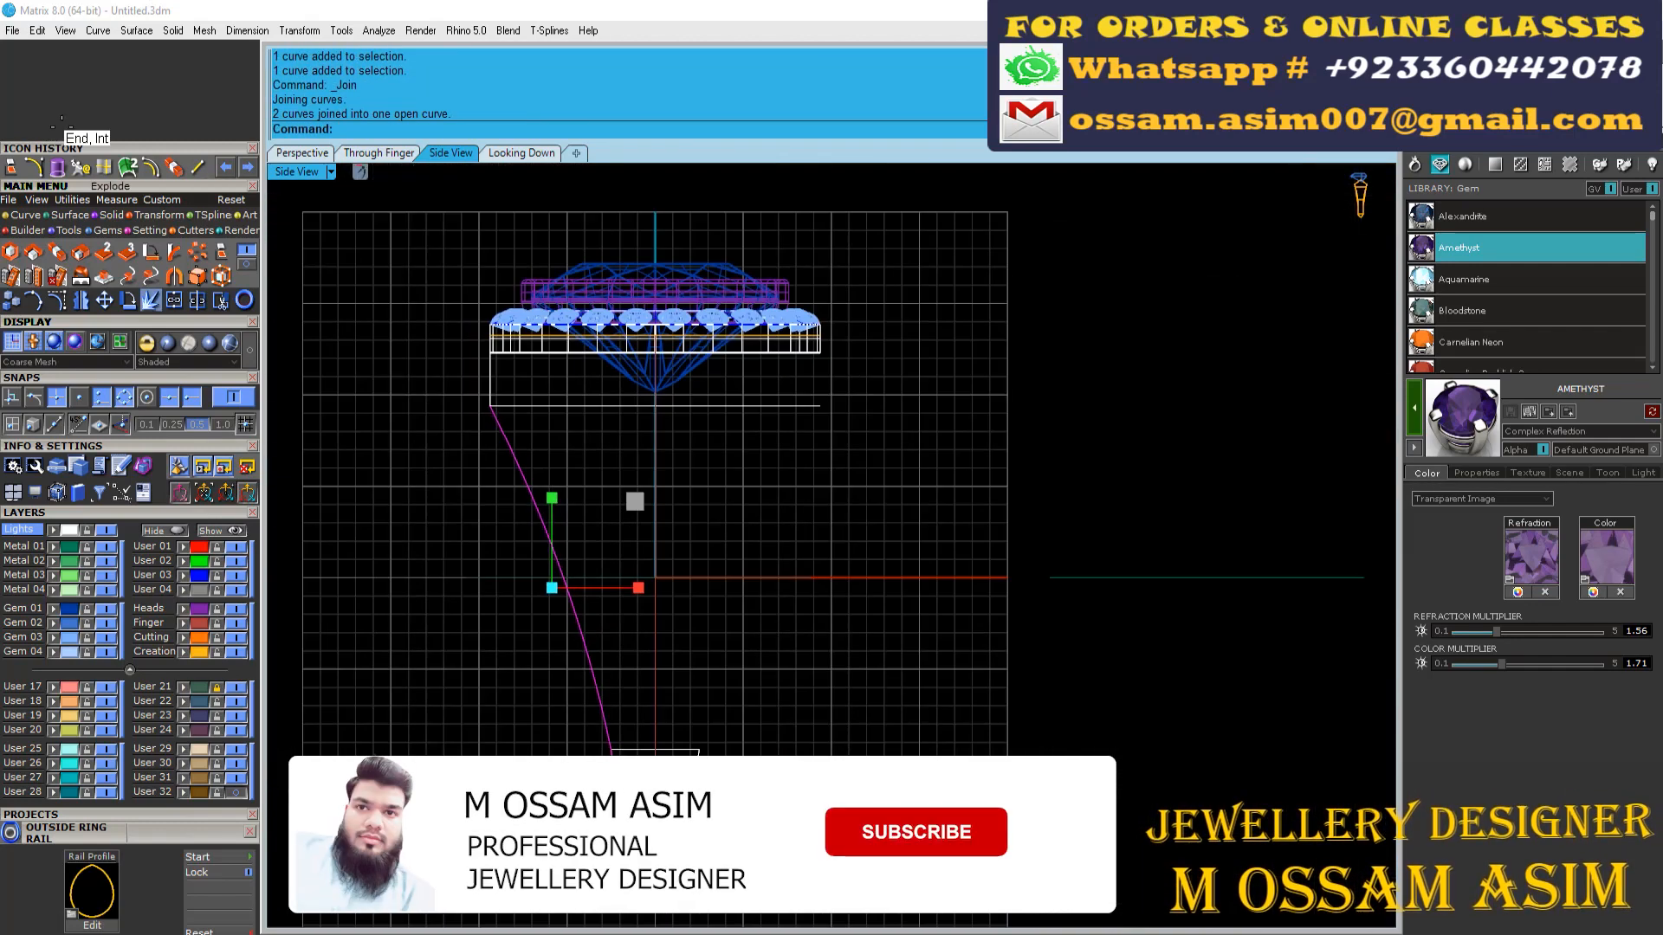
Step: Rebuild the joined left side profile and mirror it across the vertical axis from 0
click(103, 167)
click(1188, 548)
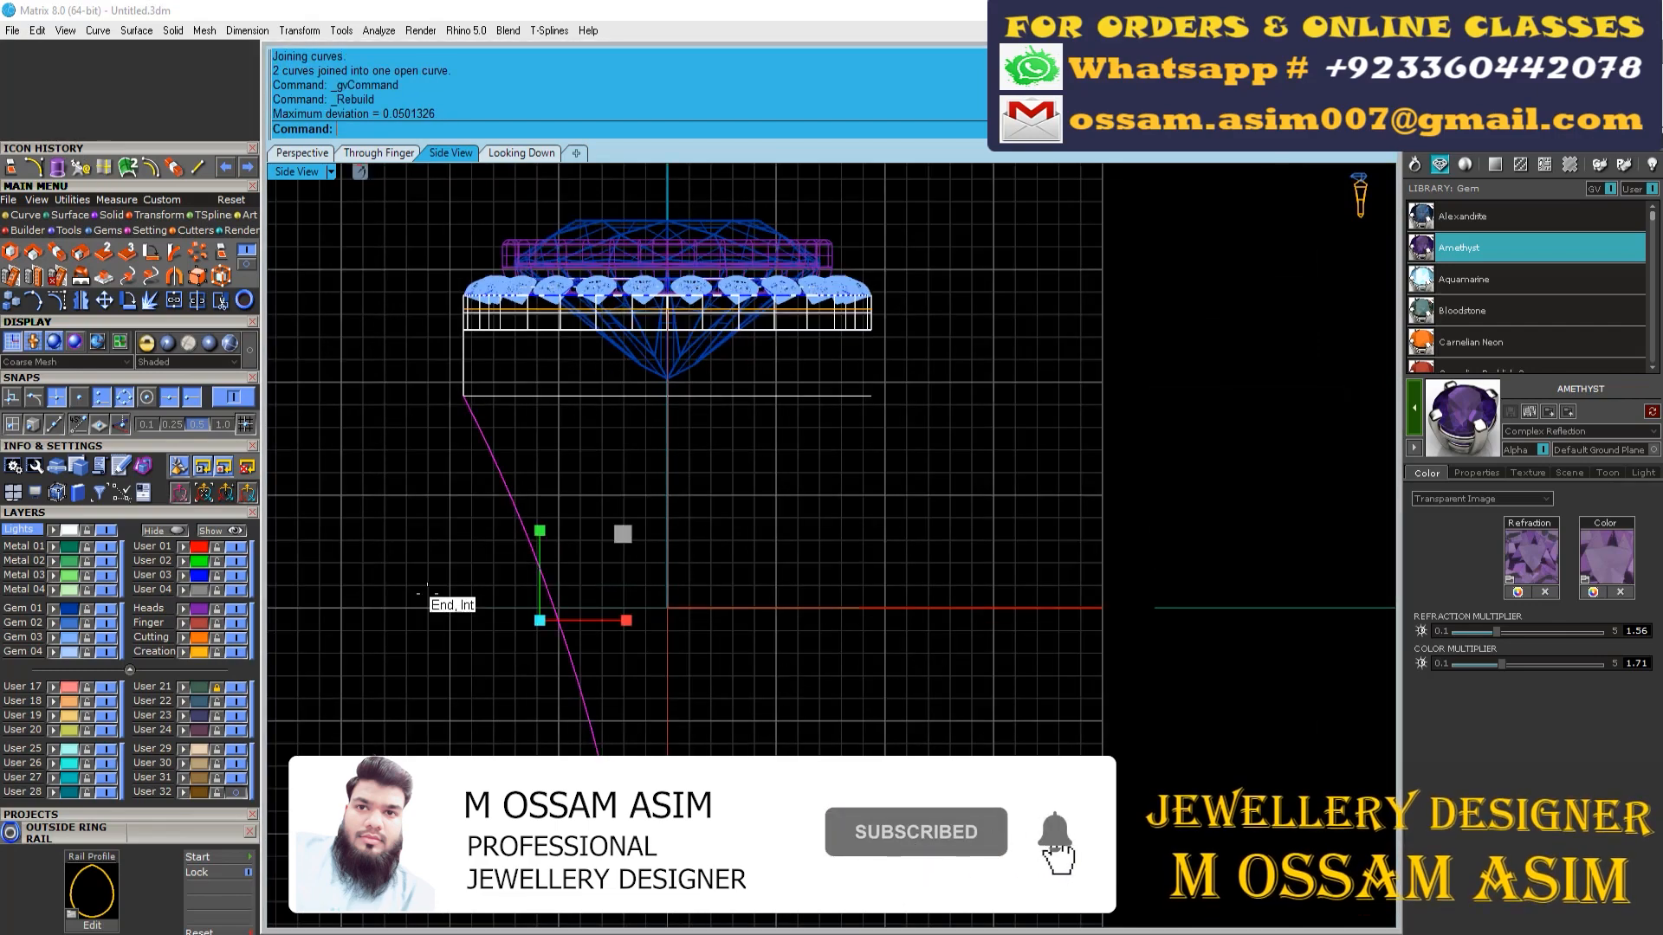
scroll(612, 601, down, 14)
text(mi)
key(Return)
text(0)
click(619, 601)
Step: Join the rebuilt left side profile with the vertical line at its upper end
scroll(537, 555, up, 10)
click(605, 678)
scroll(667, 628, down, 6)
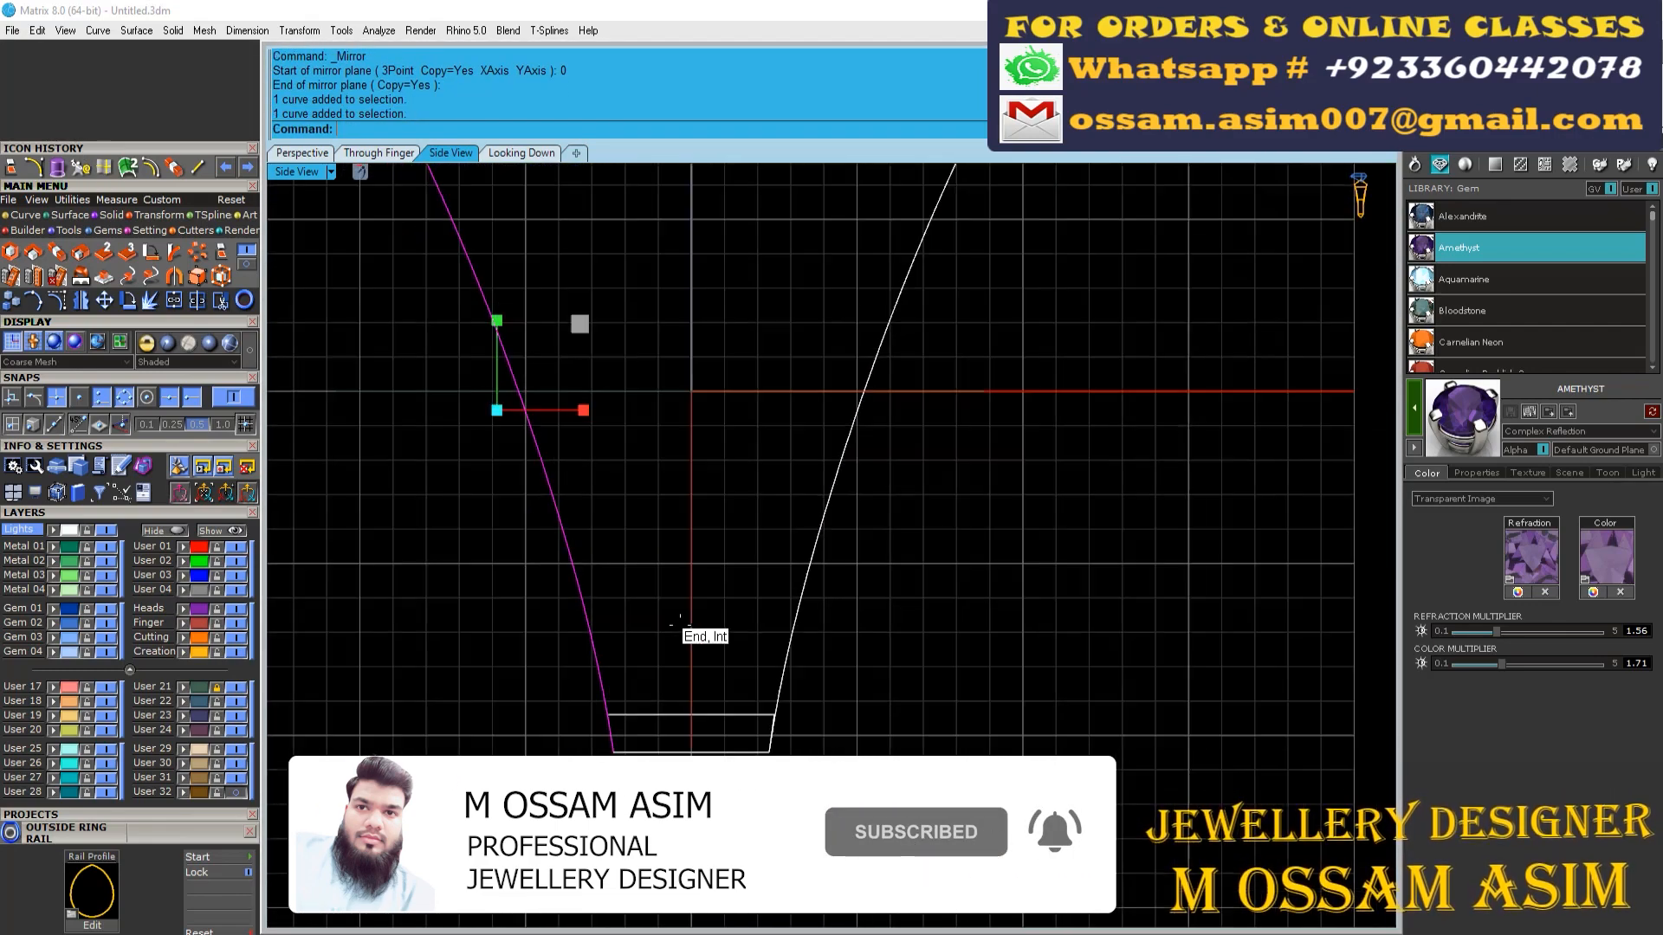
scroll(519, 243, up, 8)
click(409, 260)
shift+click(433, 333)
scroll(468, 554, down, 8)
key(ctrl+j)
Step: Replace the right side profile by deleting it and mirroring the joined left profile across the vertical axis from 0
scroll(718, 542, up, 6)
click(875, 557)
key(Delete)
scroll(670, 654, down, 10)
click(511, 650)
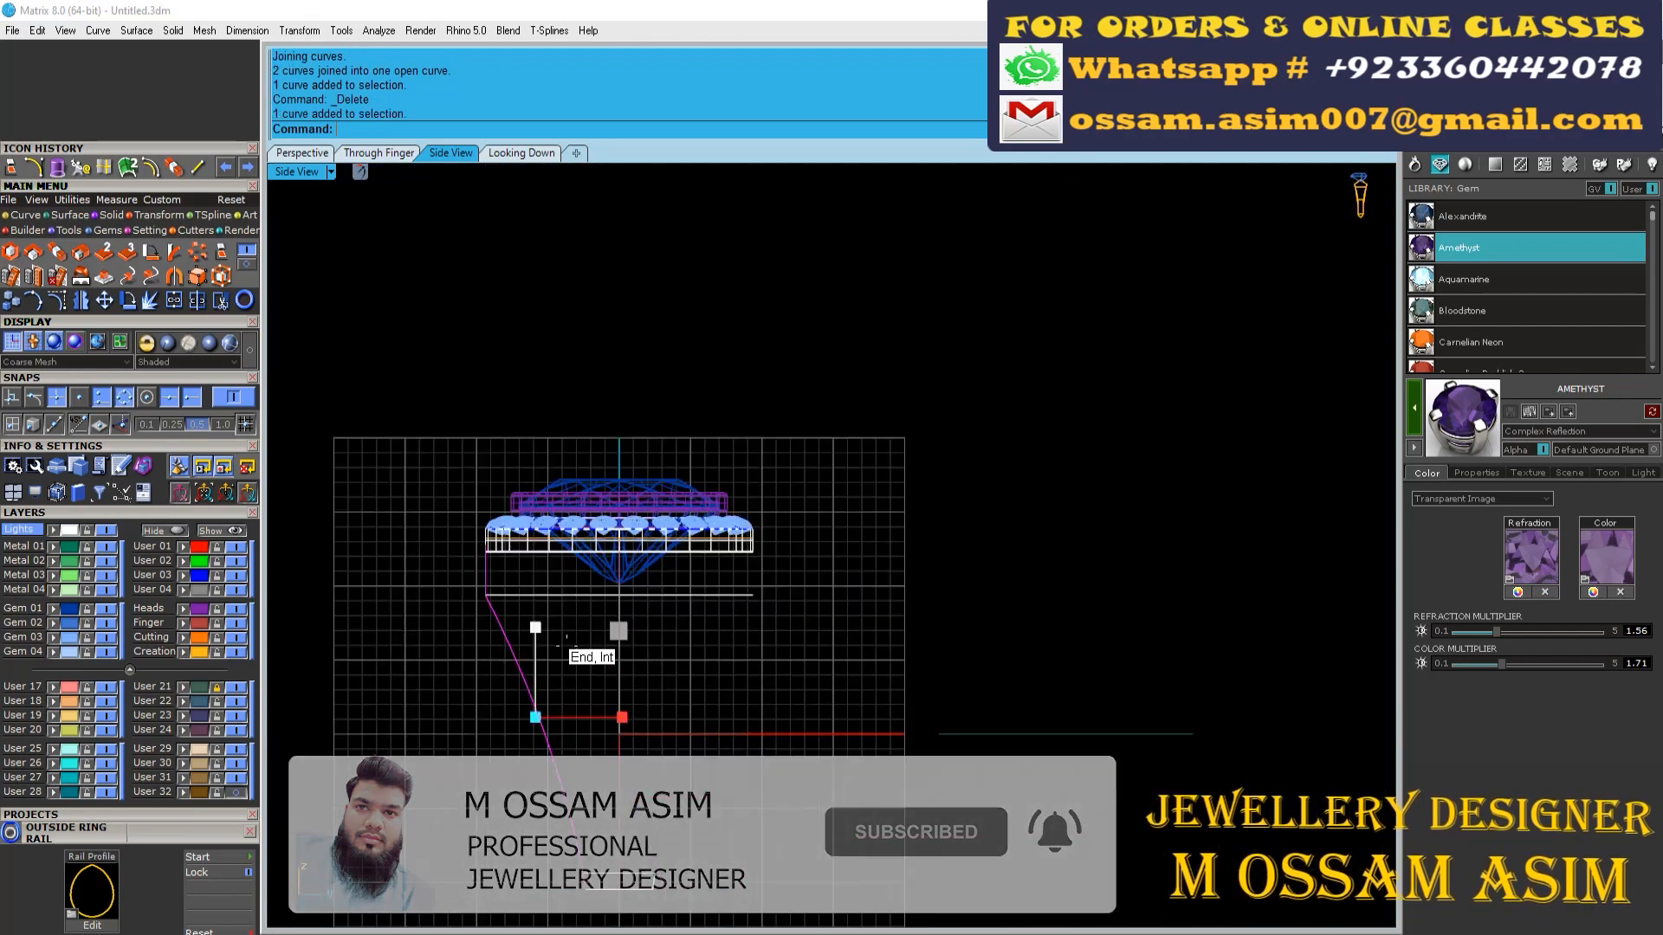
text(mi 0)
click(610, 386)
Step: Hide the reference photo layers User 21 and User 22 and save the file
click(324, 154)
scroll(727, 520, up, 3)
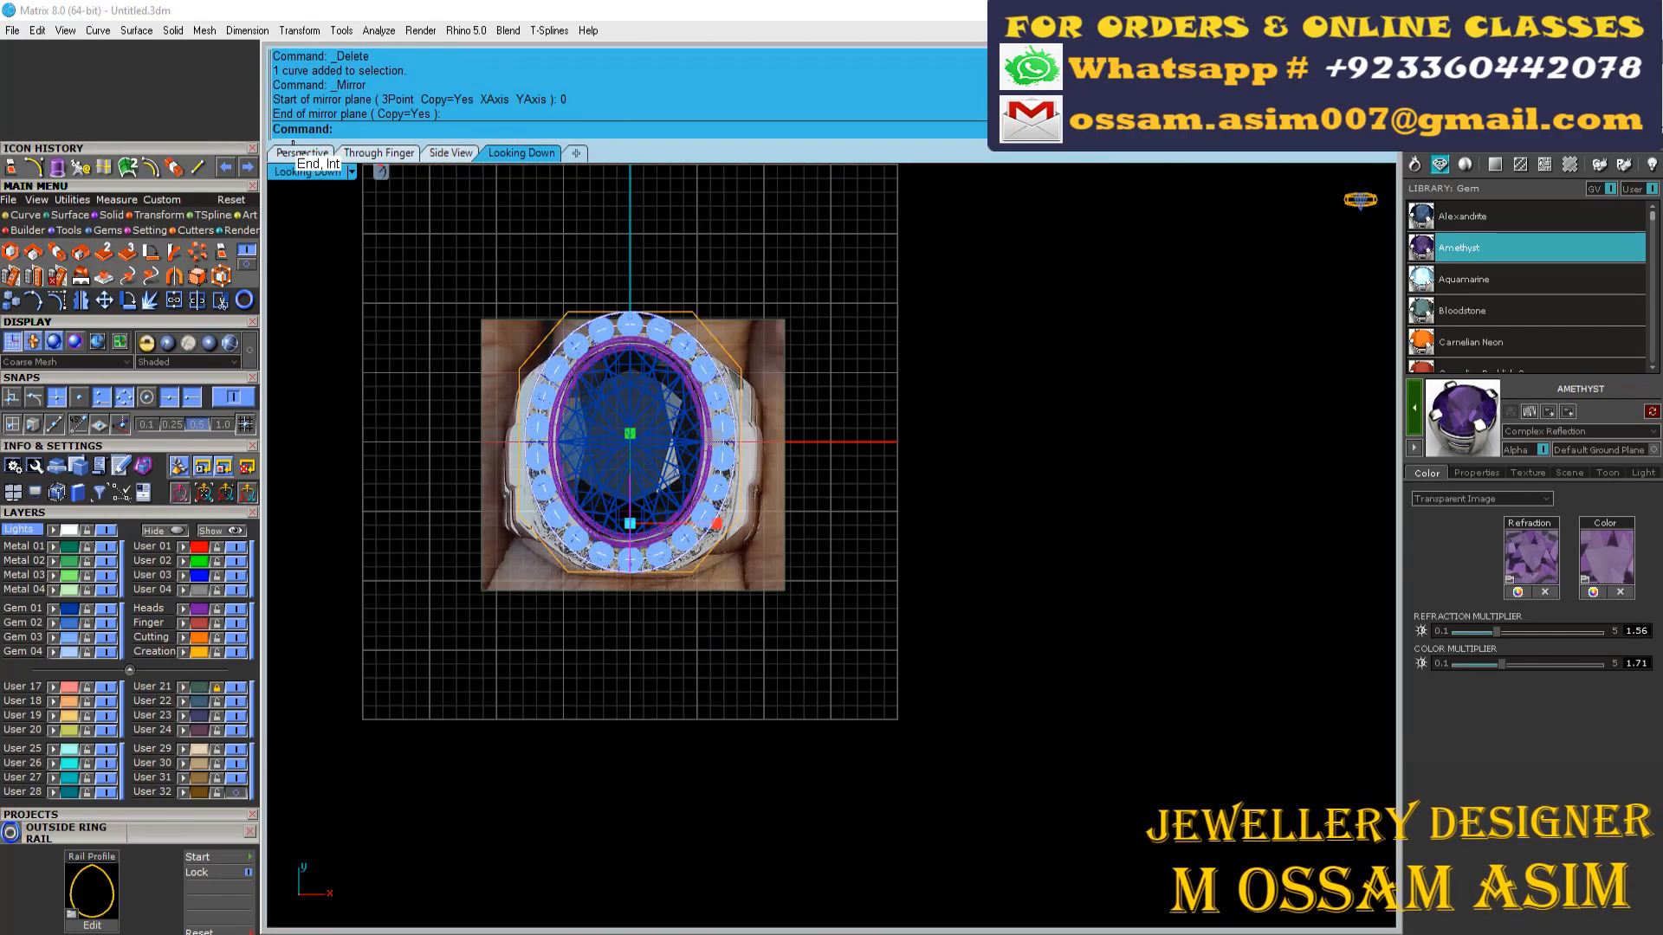
right_drag(728, 520, 706, 745)
scroll(621, 639, down, 5)
right_drag(621, 647, 630, 737)
scroll(627, 693, up, 8)
click(236, 687)
scroll(538, 607, down, 8)
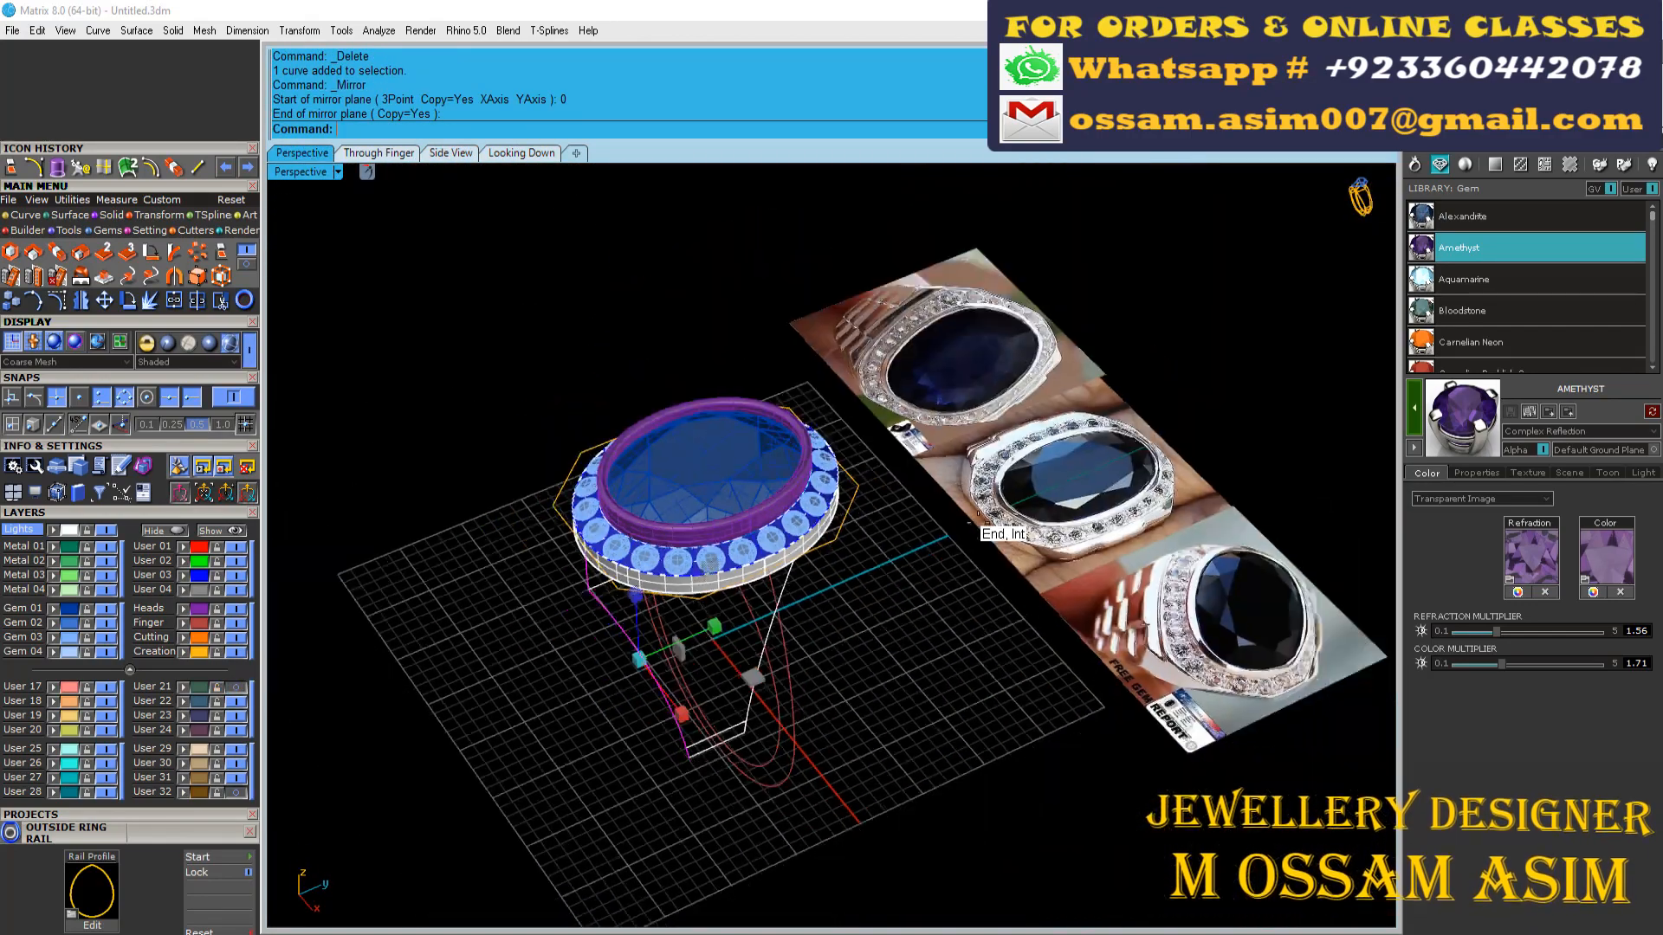
right_drag(972, 518, 927, 459)
click(1022, 554)
click(235, 701)
key(ctrl+s)
Step: Check the lower ends of both side profiles and their closing lines from the side and in perspective
scroll(815, 416, up, 5)
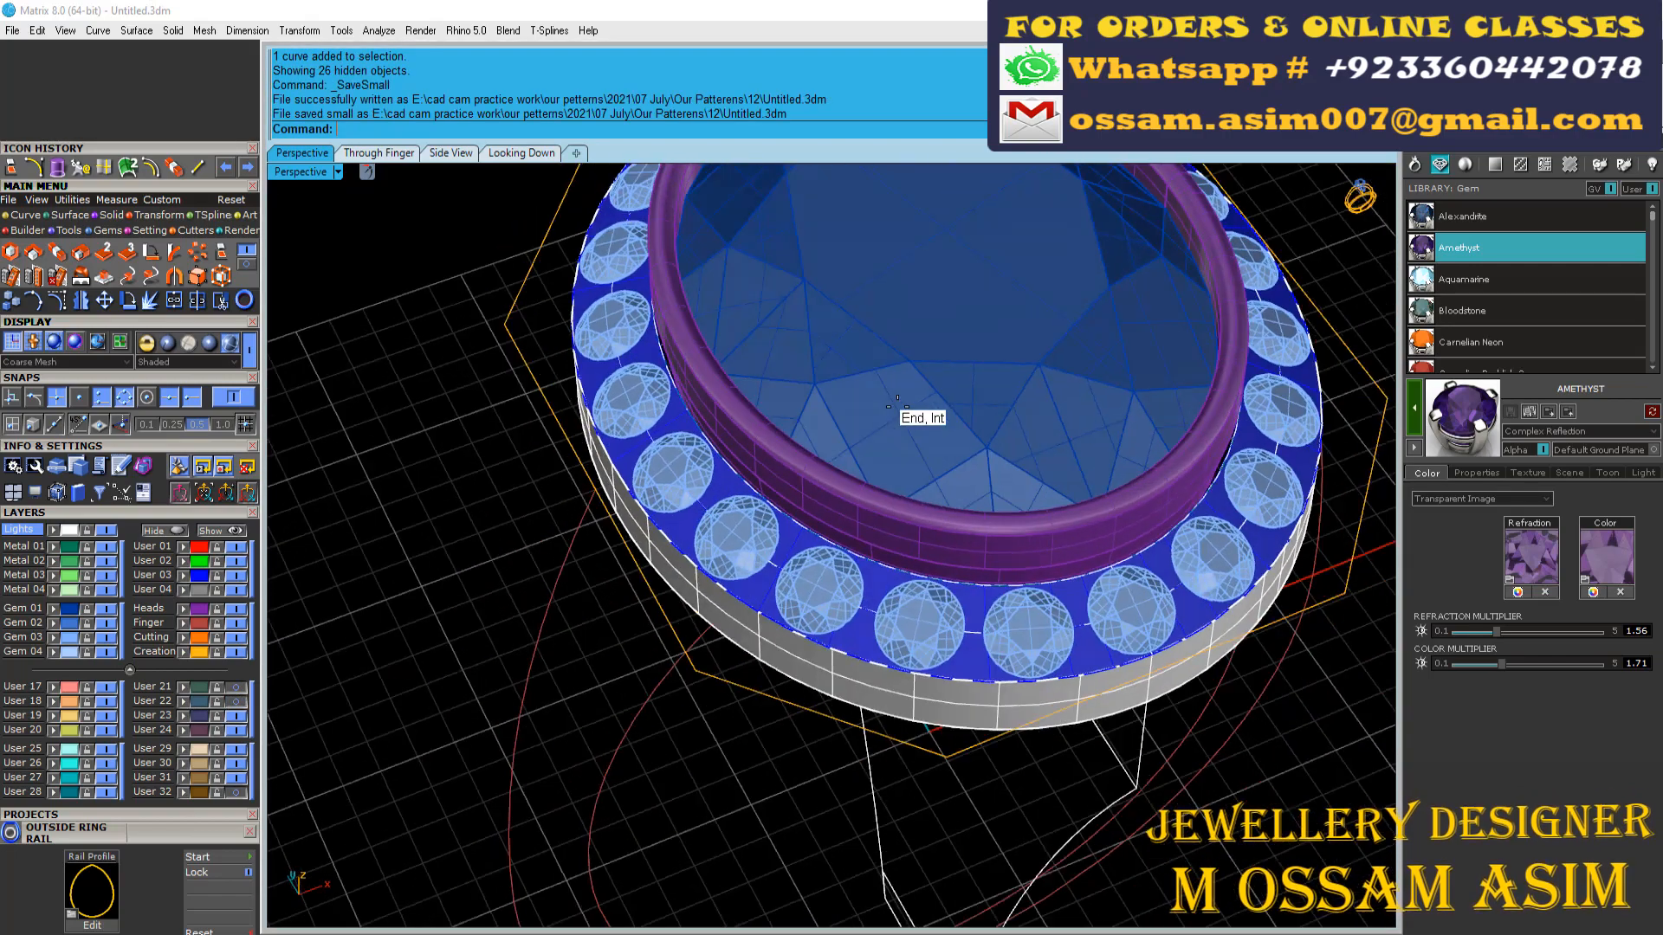
scroll(737, 515, down, 3)
click(450, 152)
scroll(715, 735, up, 10)
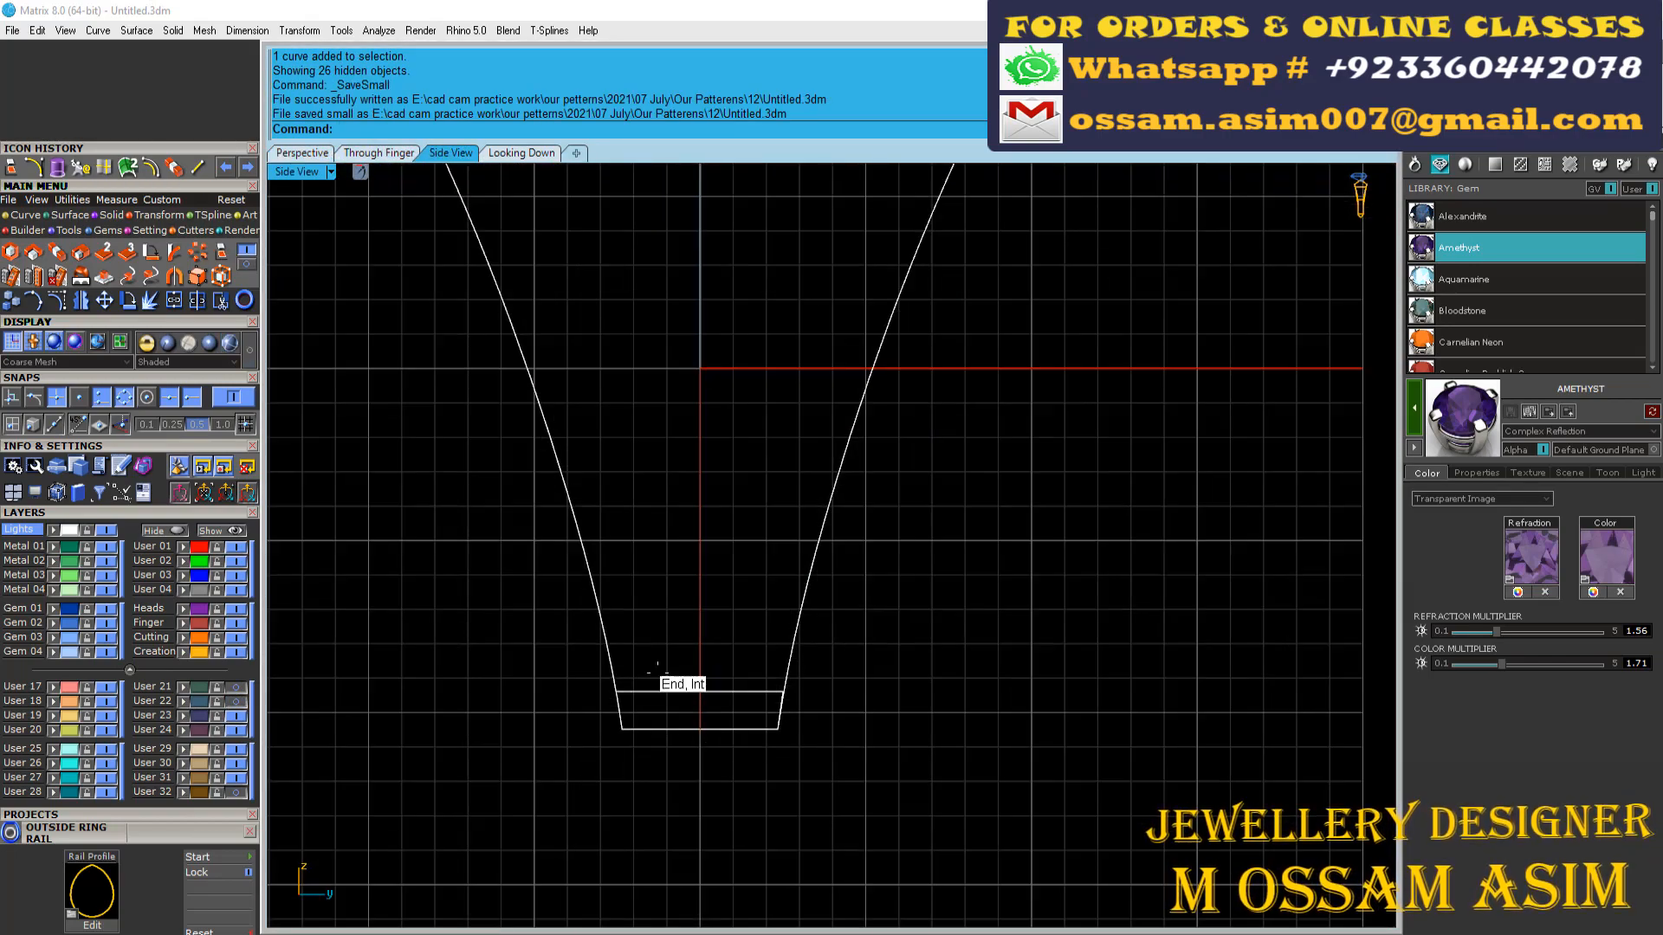
scroll(658, 672, up, 10)
drag(602, 801, 517, 871)
scroll(541, 693, down, 4)
shift+drag(879, 735, 827, 755)
scroll(702, 607, down, 5)
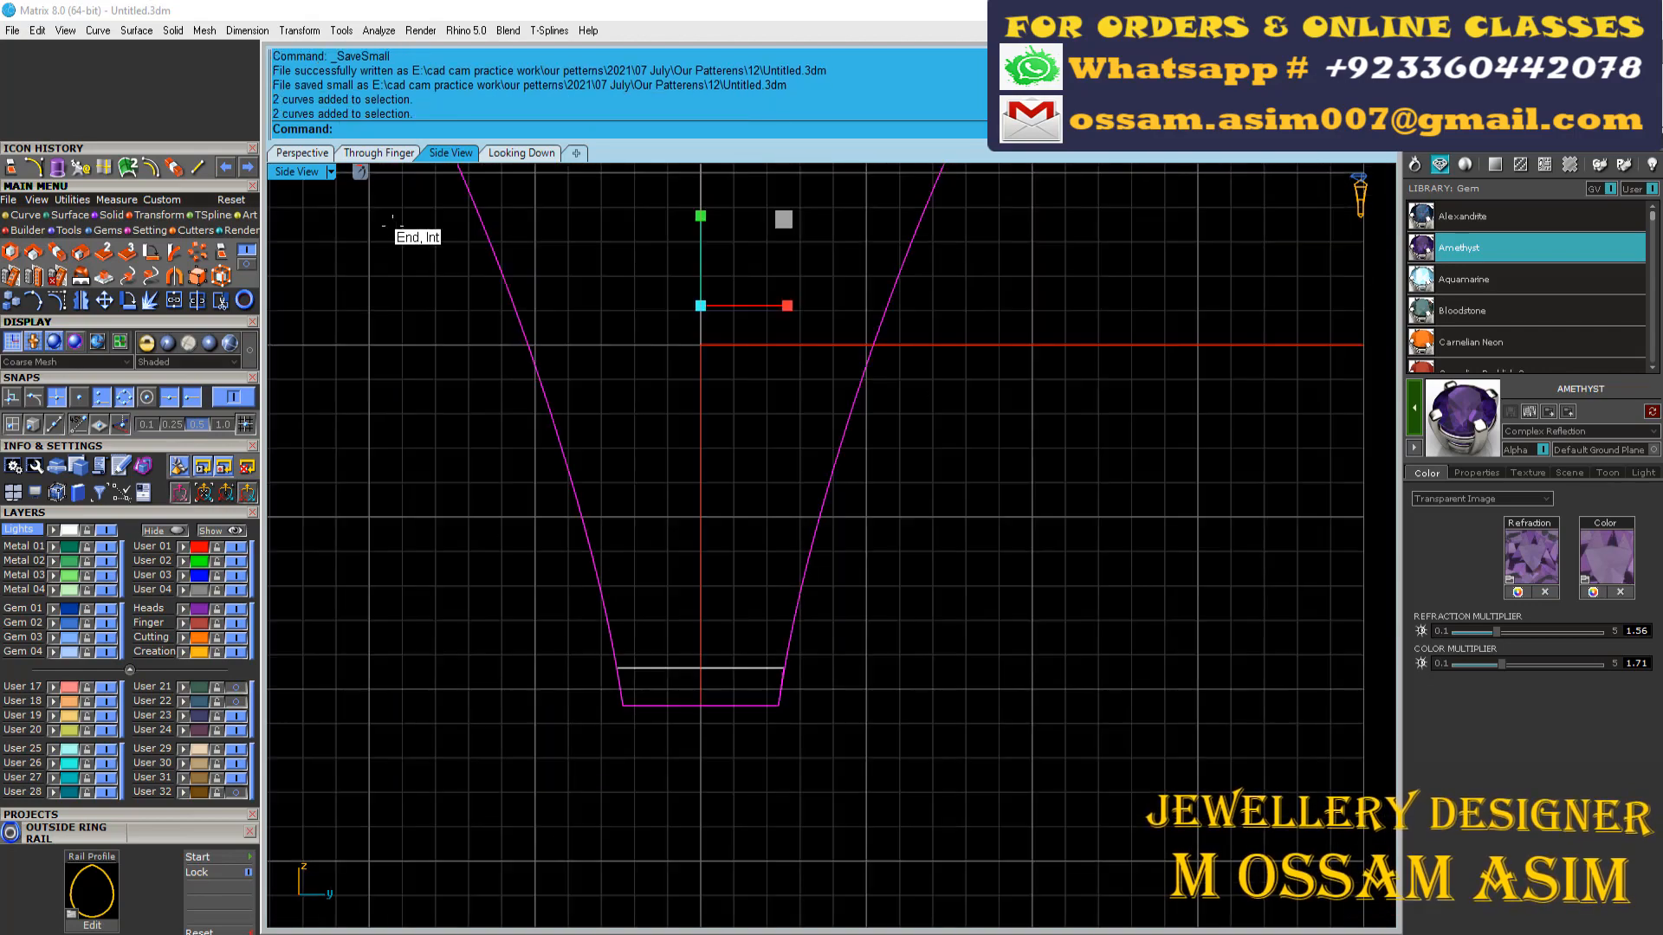
click(302, 152)
right_drag(576, 548, 685, 598)
scroll(733, 606, up, 5)
click(774, 604)
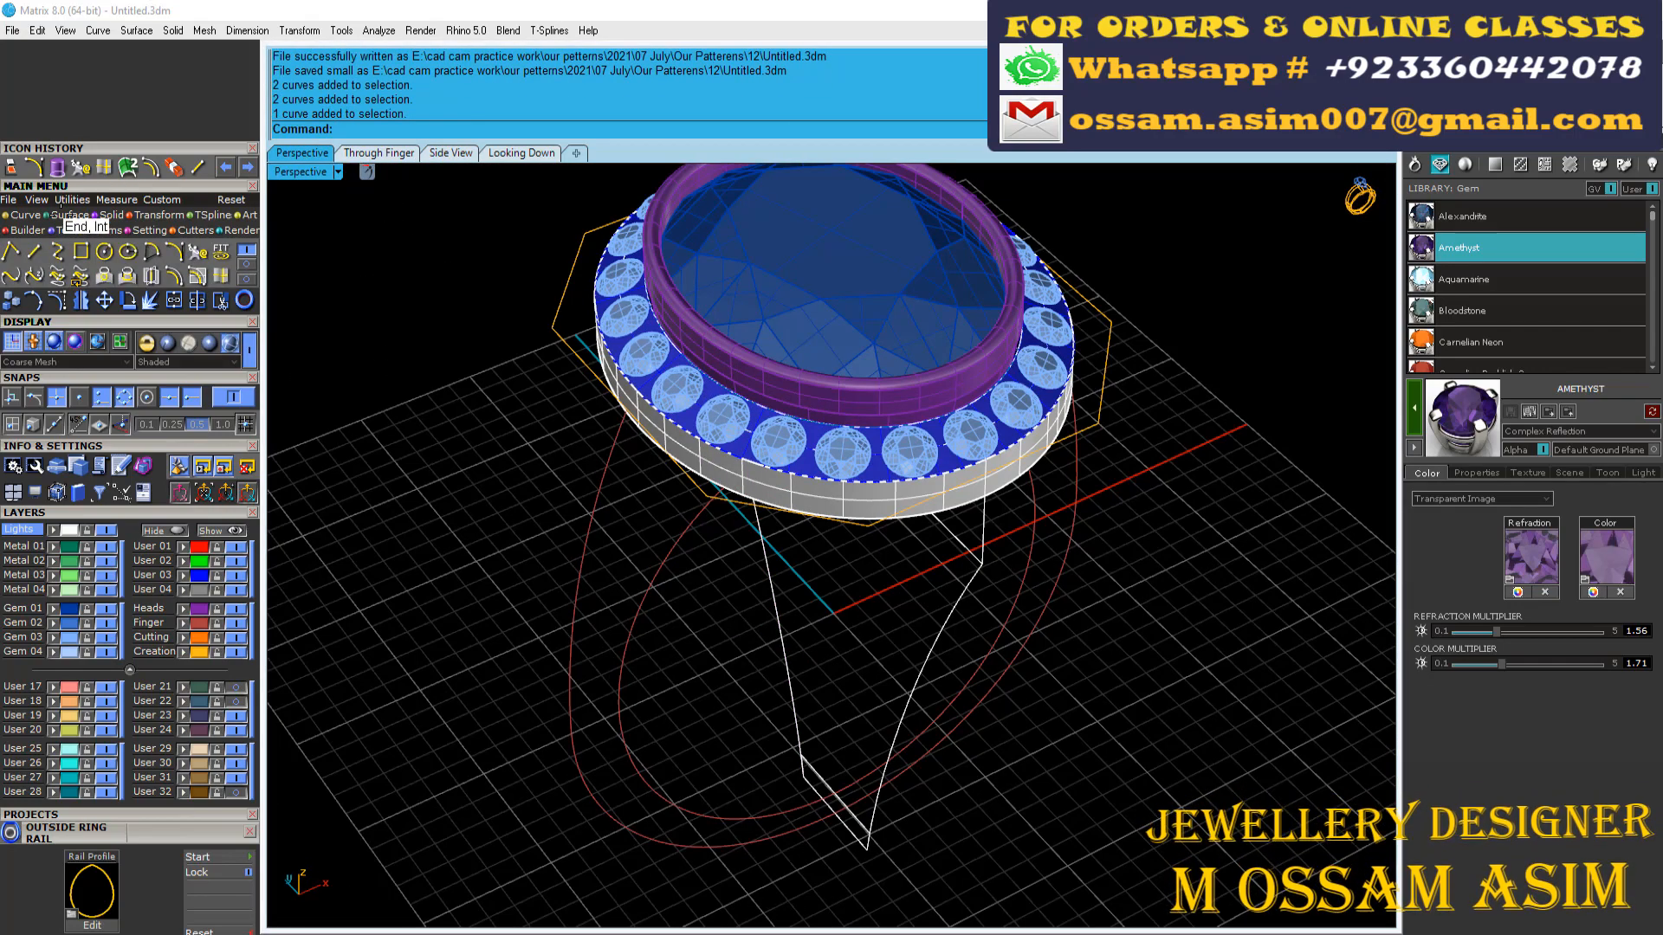
Step: Sweep a band along the left half of the outer rail, using the orange polygon's left edge and the lower closing line as cross sections
click(64, 215)
click(11, 252)
scroll(616, 405, up, 6)
click(495, 352)
scroll(500, 391, down, 10)
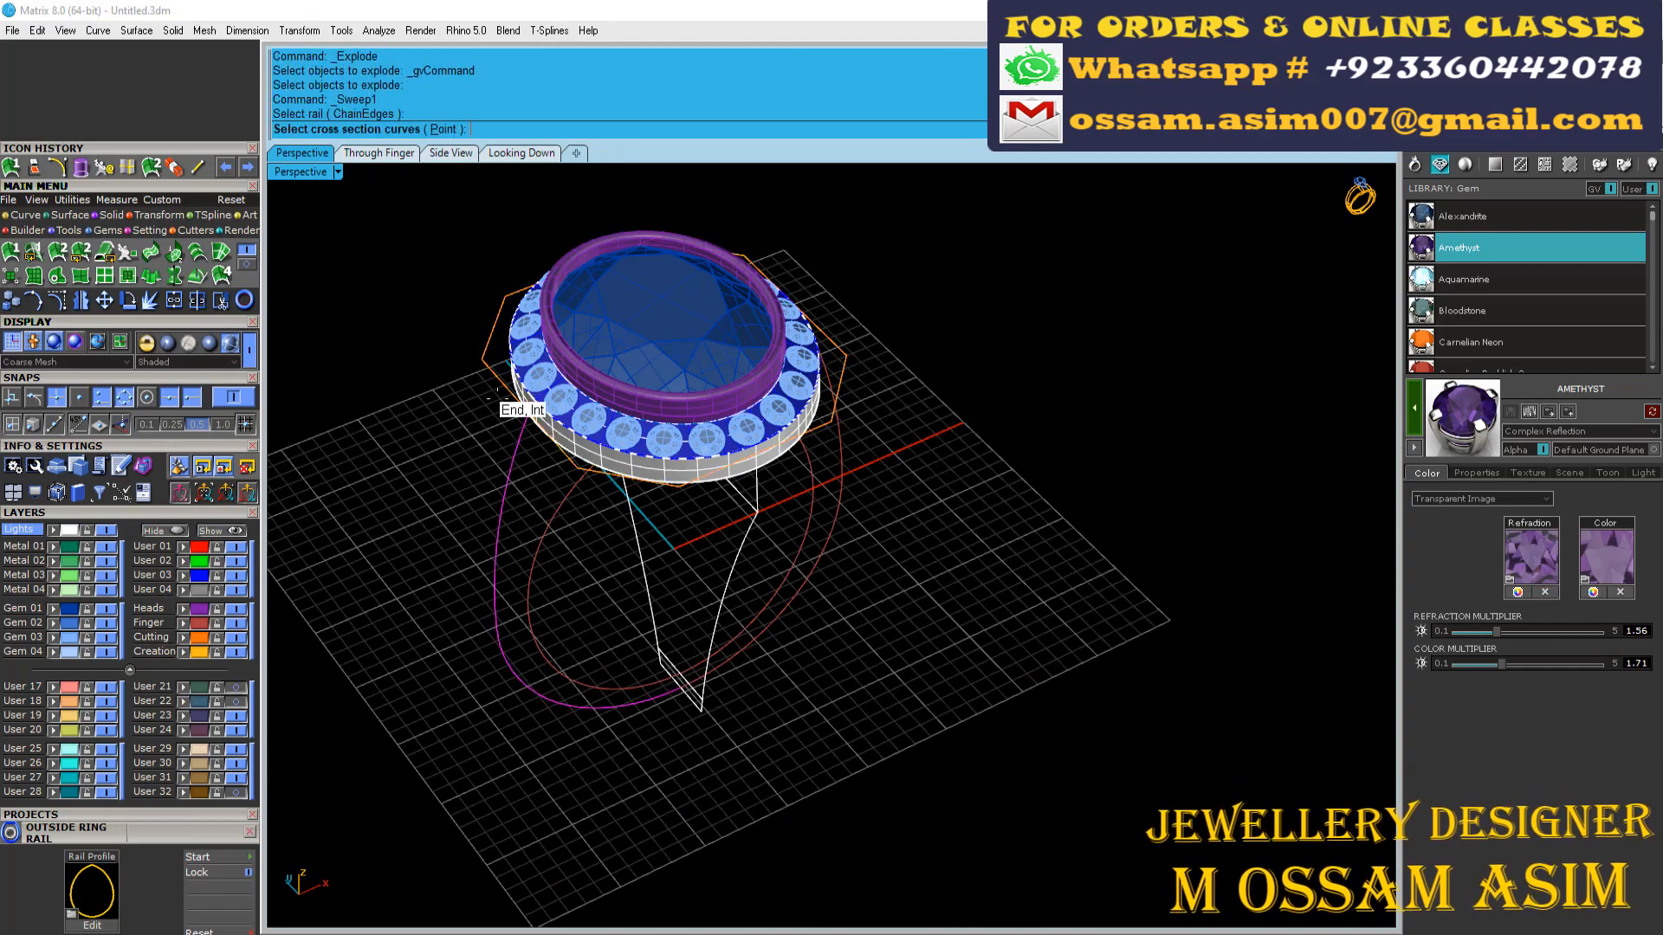
scroll(683, 719, up, 8)
click(690, 689)
click(702, 661)
key(Return)
key(Return)
scroll(703, 660, down, 8)
right_drag(703, 660, 573, 502)
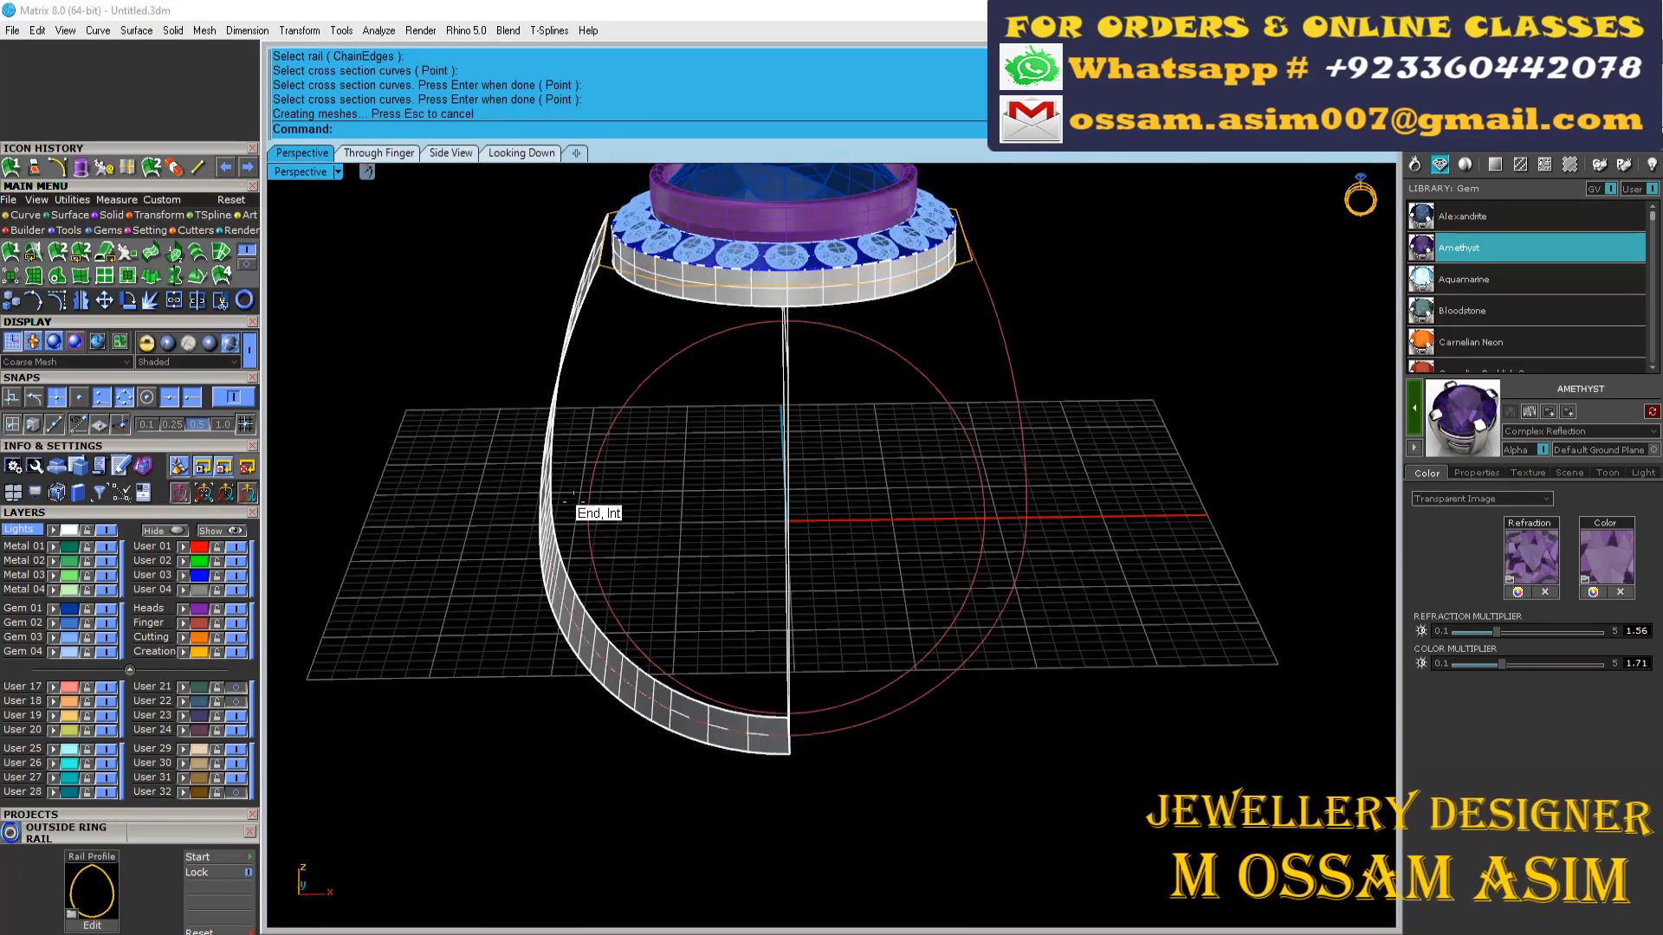
Step: Create a curve from two views using the inner finger circle and the near side profile
scroll(639, 422, up, 8)
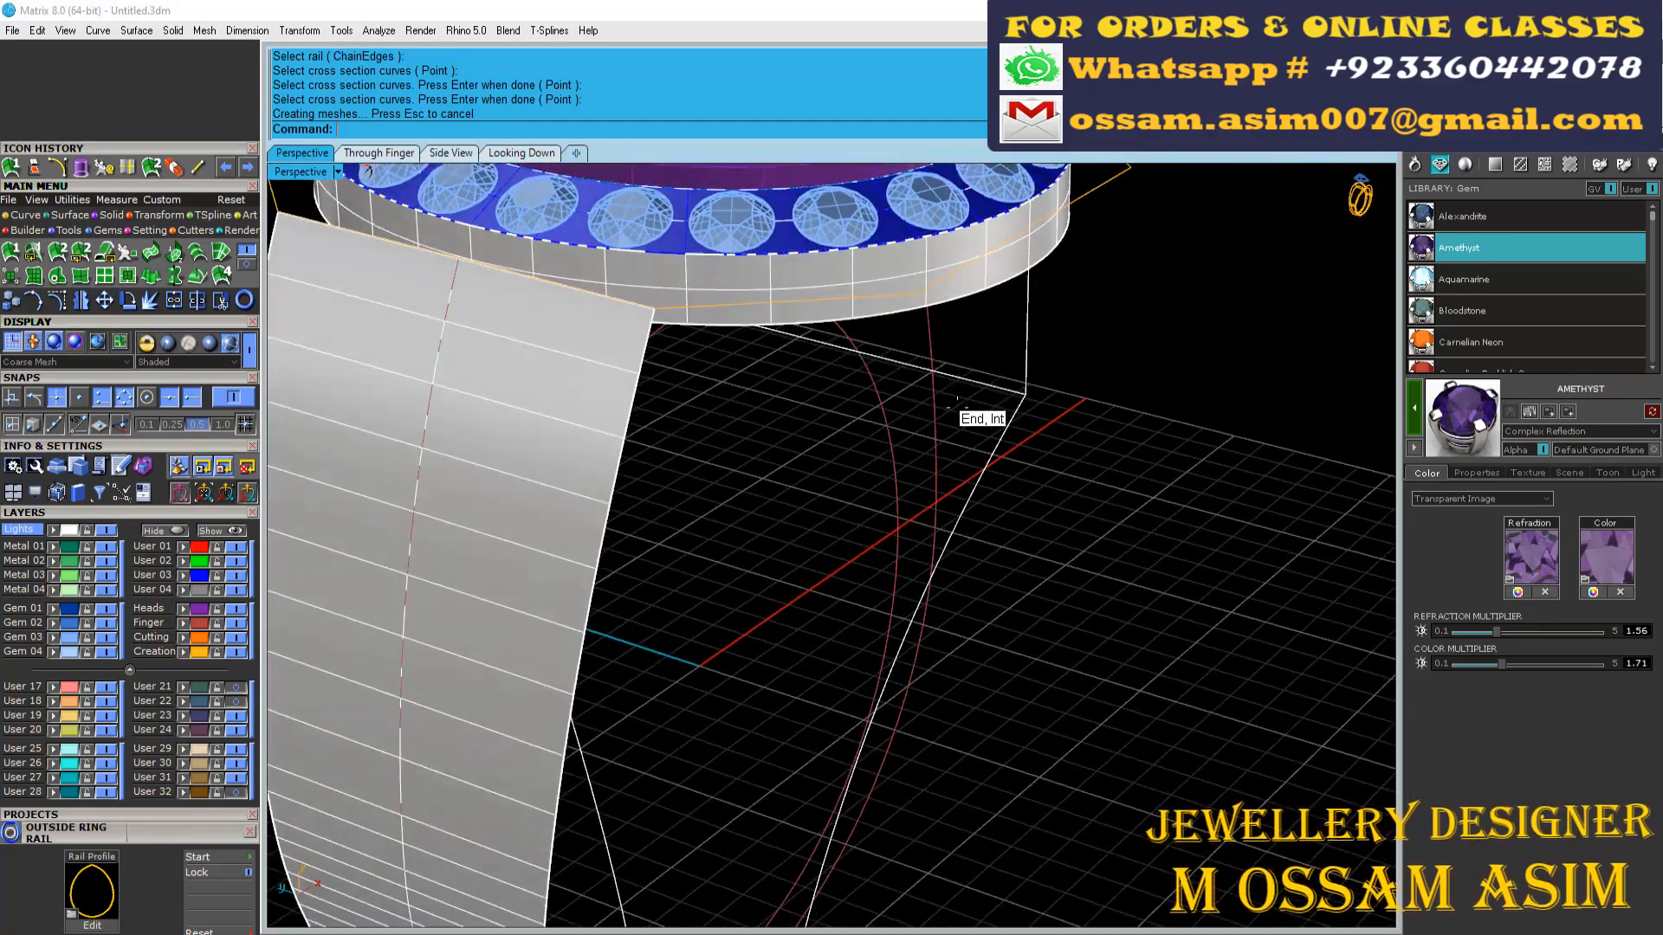
click(884, 417)
scroll(880, 416, down, 4)
click(371, 152)
click(312, 153)
right_drag(754, 437, 747, 451)
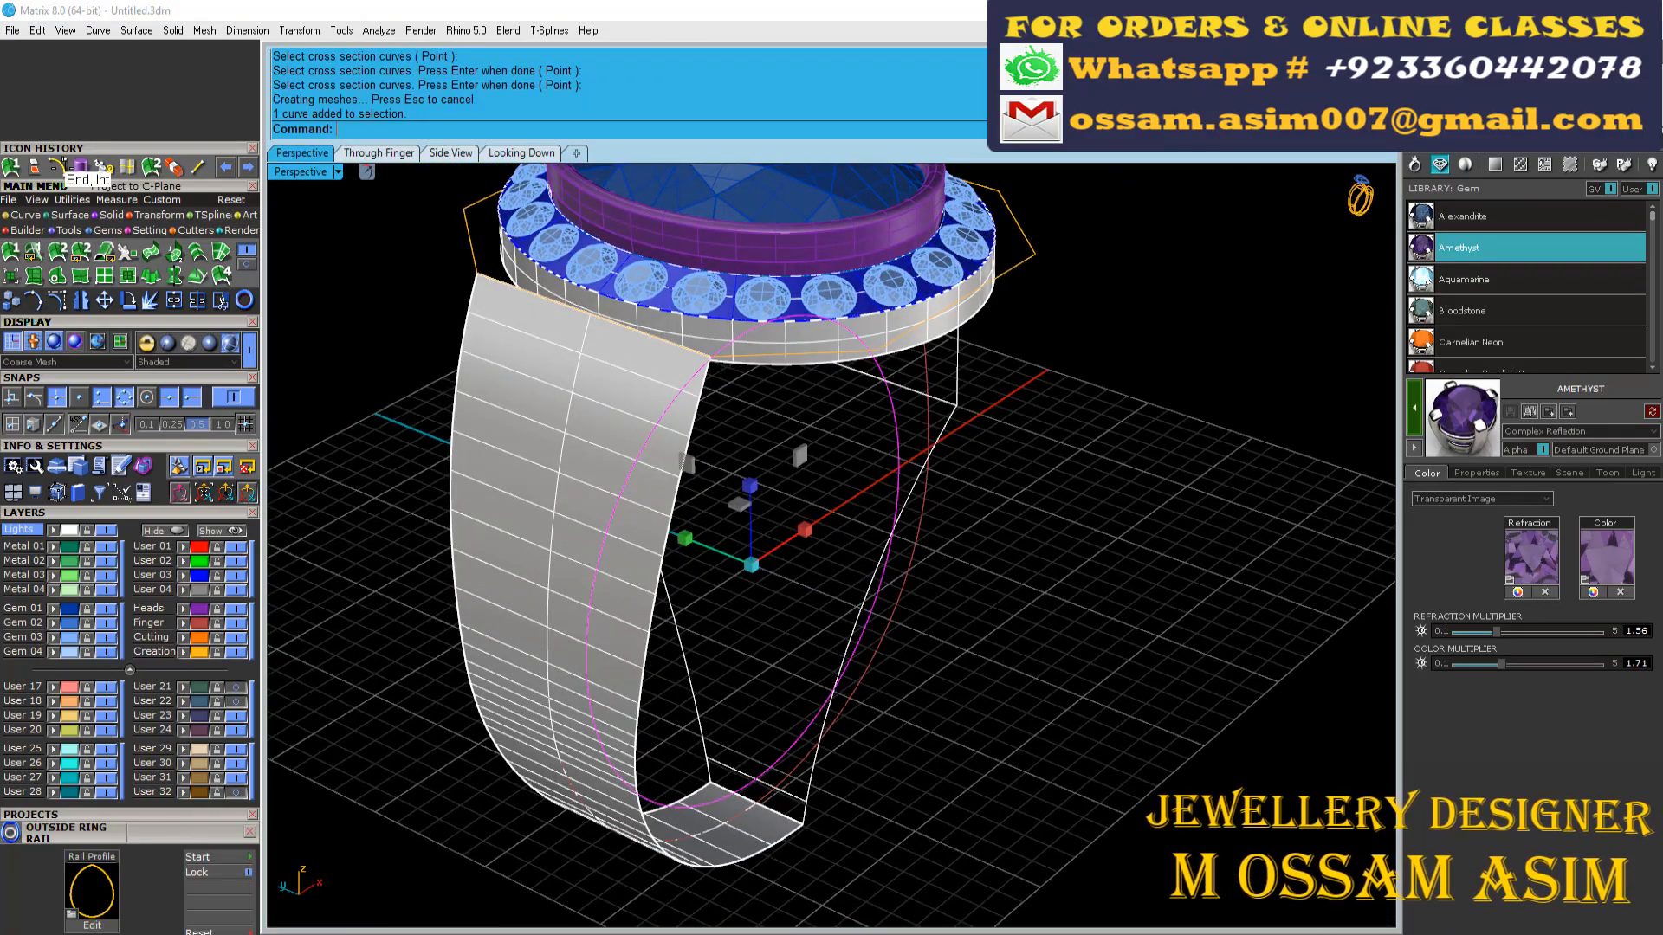
click(18, 213)
click(58, 277)
click(921, 470)
click(899, 456)
right_drag(897, 454, 836, 422)
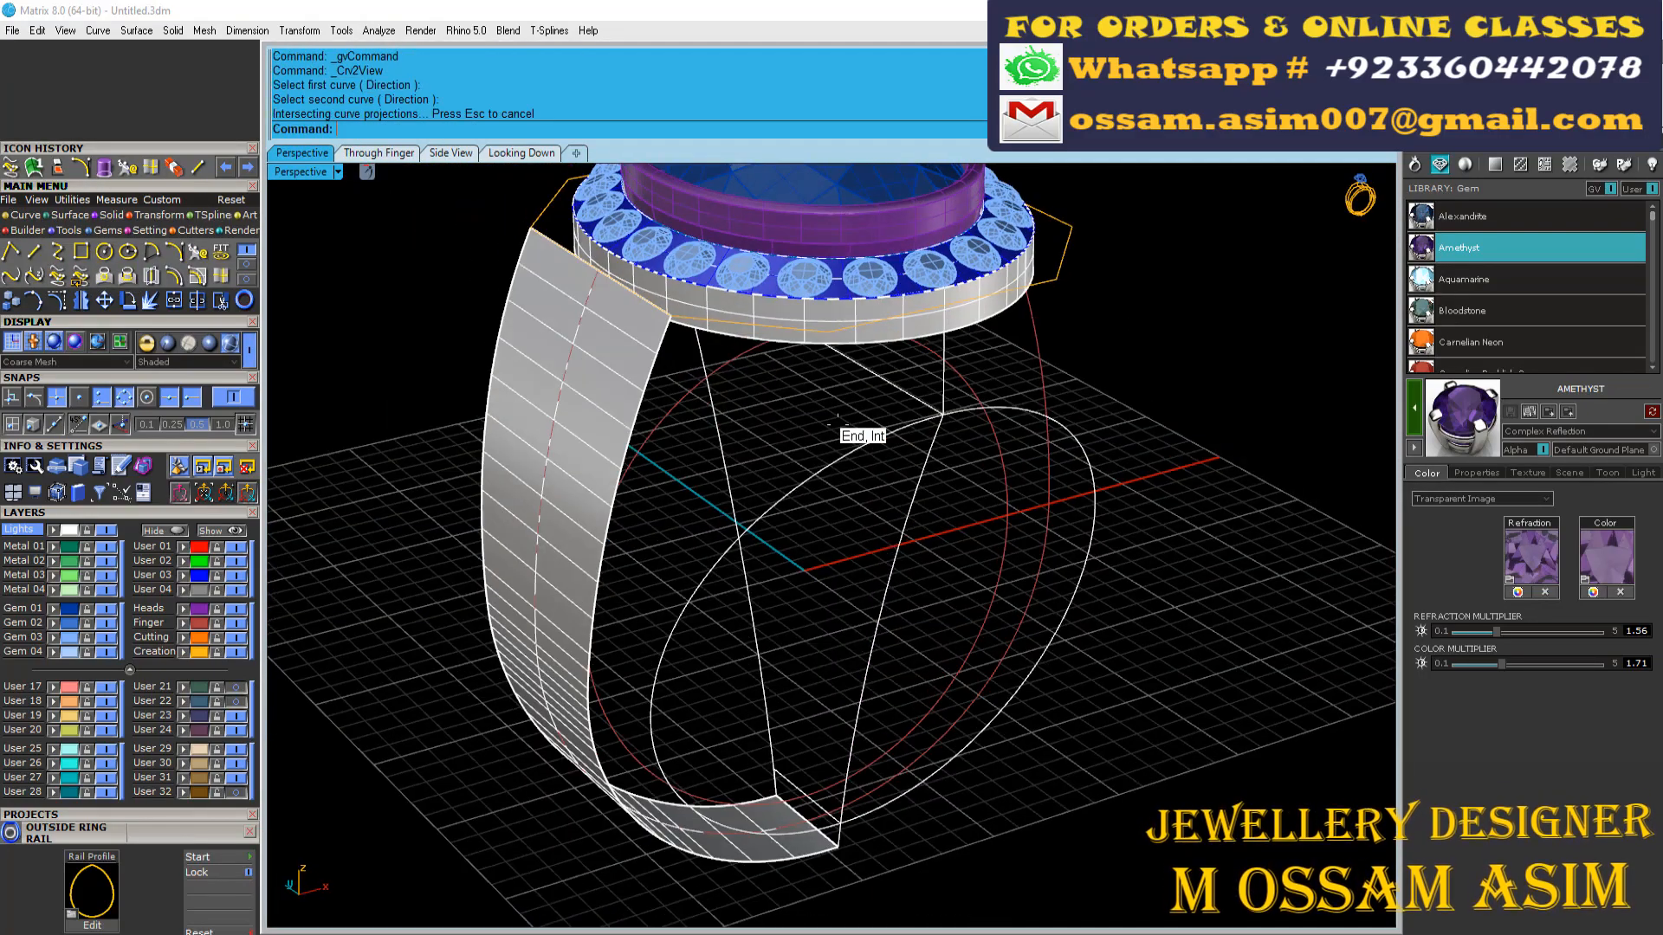
Step: Draw a vertical line from the orange polygon's near corner down towards the finger circle
scroll(868, 440, up, 4)
scroll(868, 433, up, 3)
click(867, 414)
scroll(755, 548, down, 6)
right_drag(743, 578, 755, 548)
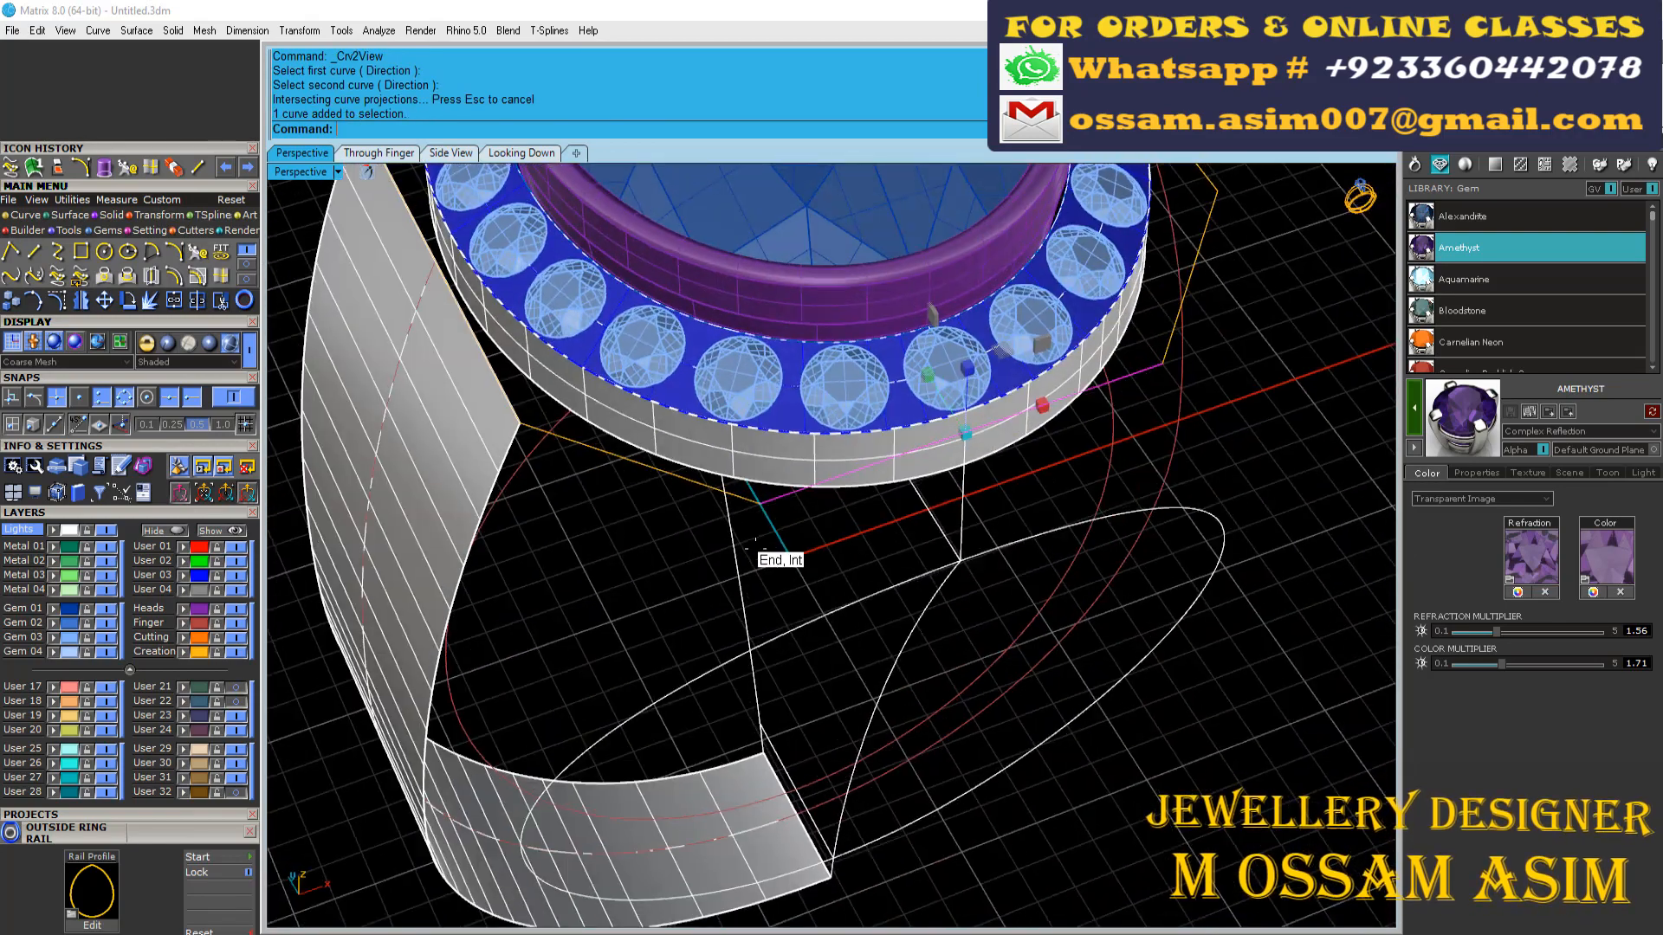
scroll(758, 548, up, 5)
click(197, 168)
click(761, 472)
click(389, 153)
scroll(636, 512, up, 3)
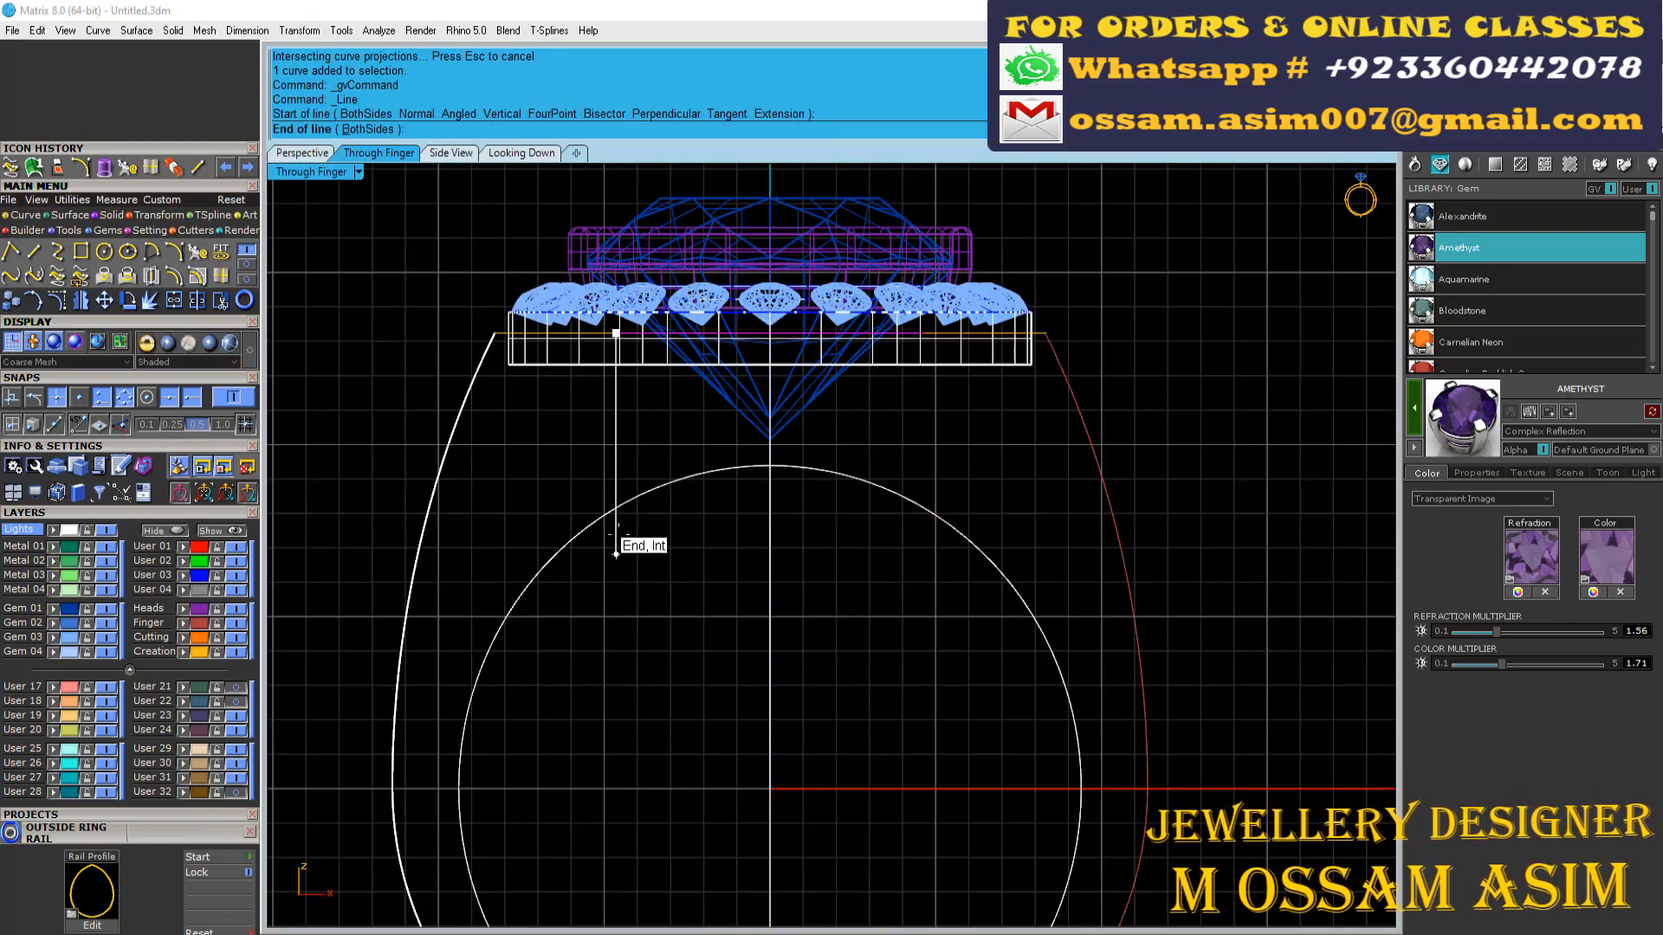
click(616, 509)
click(303, 154)
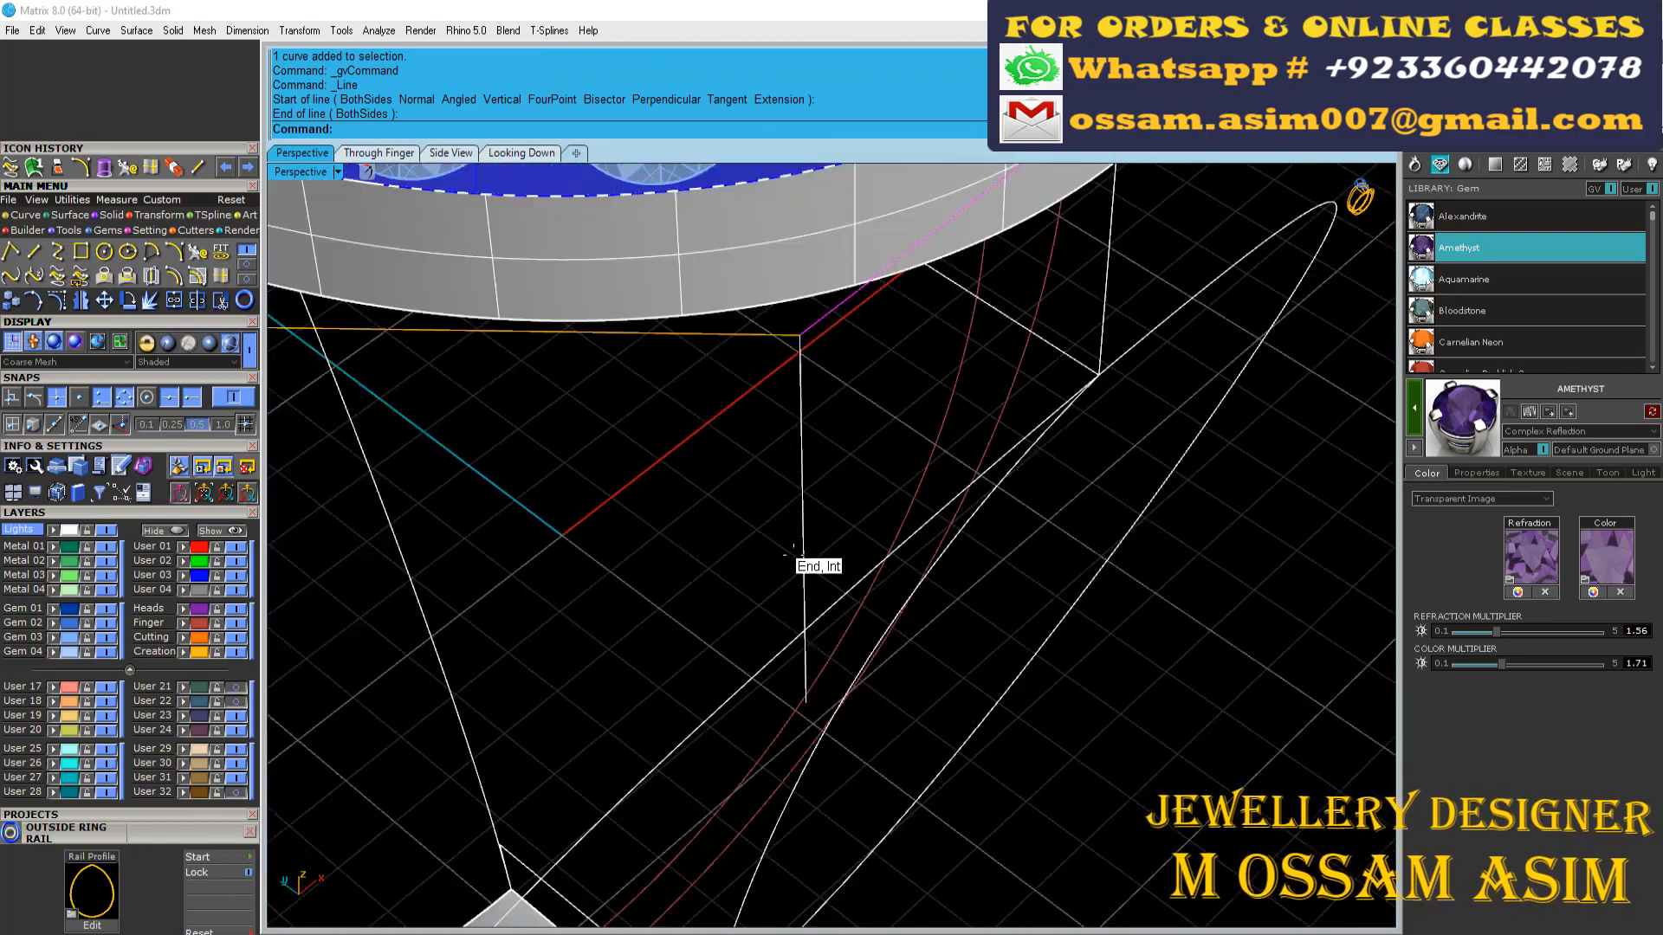
Step: Move the vertical line's lower control point onto the two-view curve
click(104, 301)
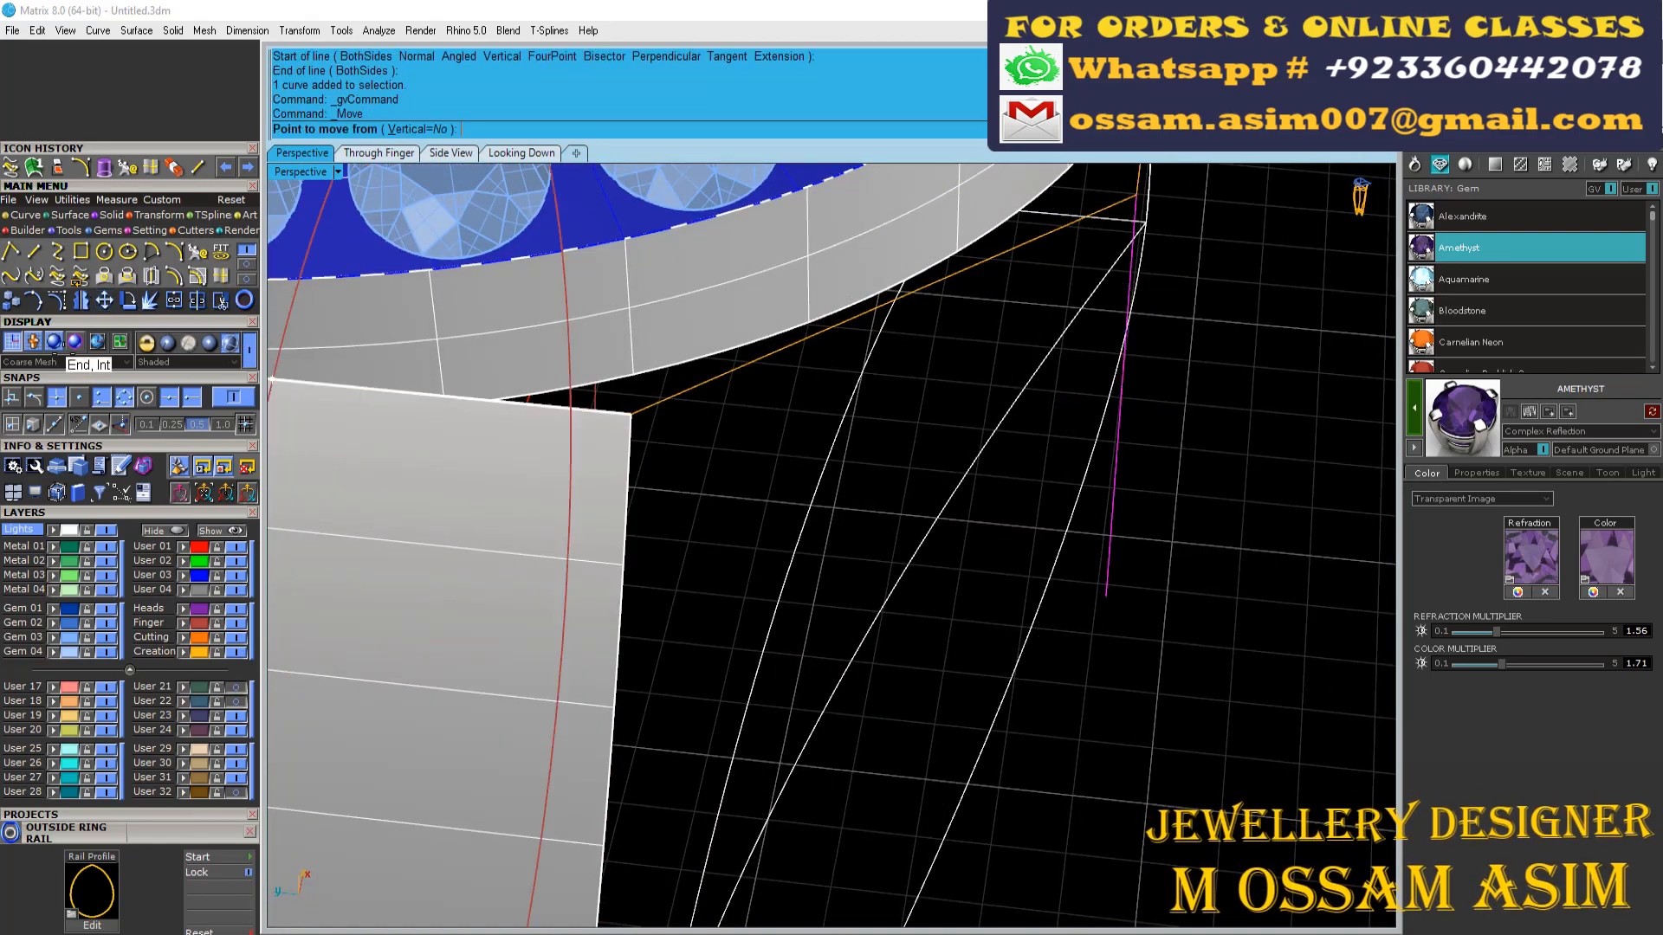
key(F10)
drag(1106, 596, 1100, 599)
key(ctrl+z)
click(1107, 596)
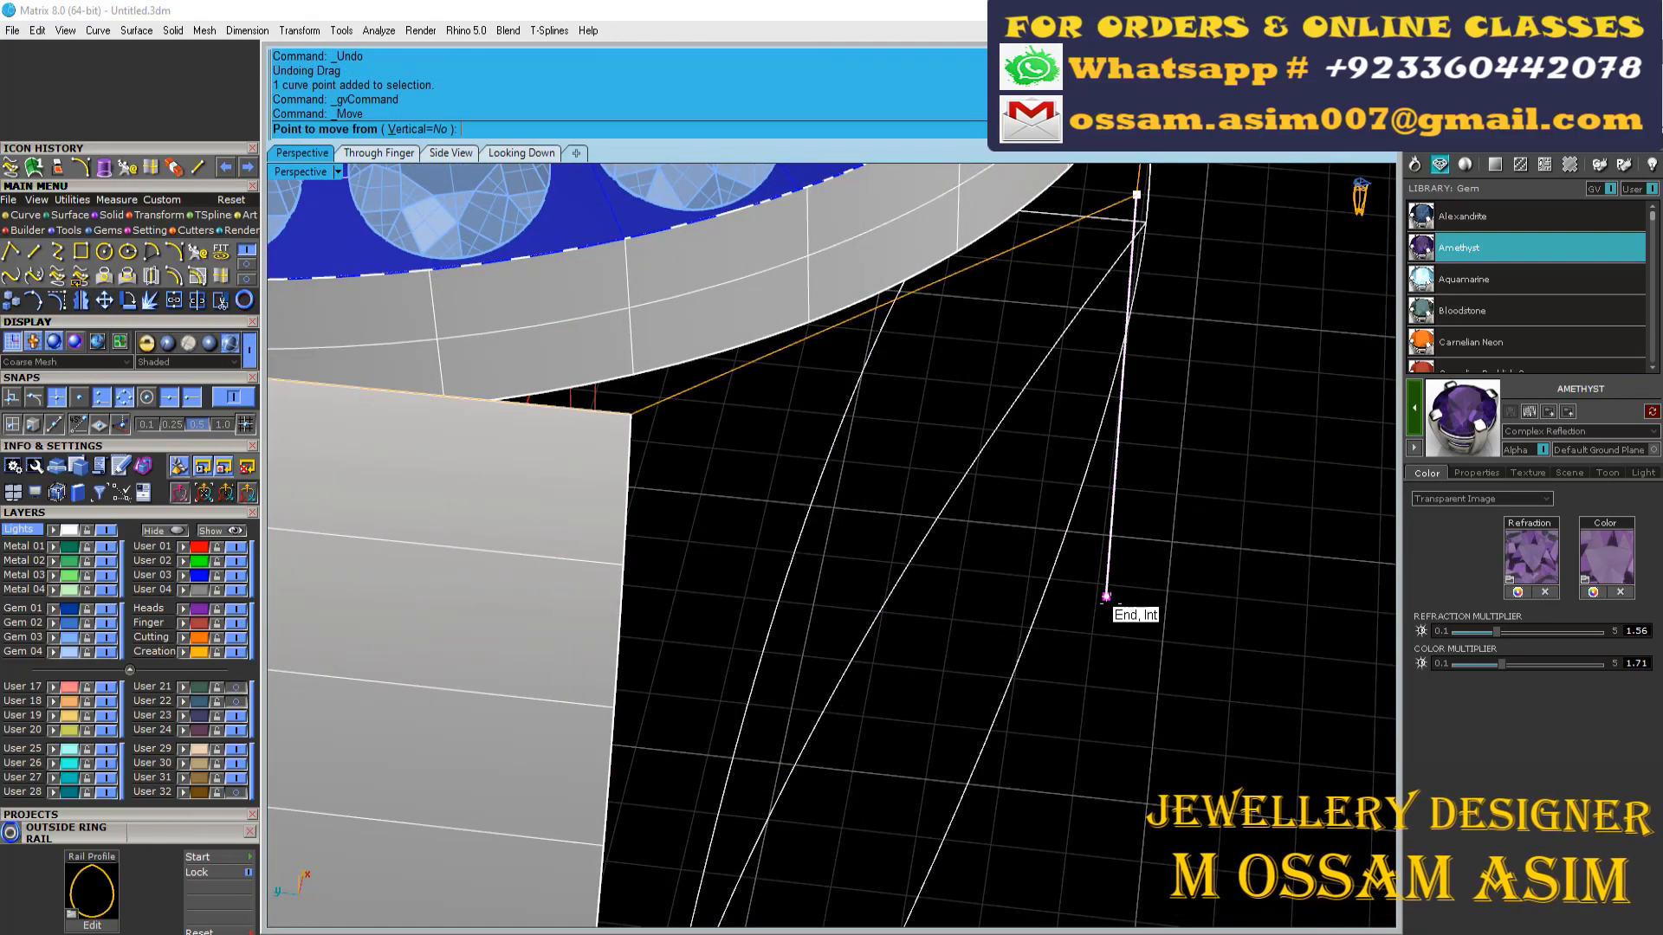
click(1046, 589)
key(Escape)
key(Escape)
right_drag(1067, 627, 856, 549)
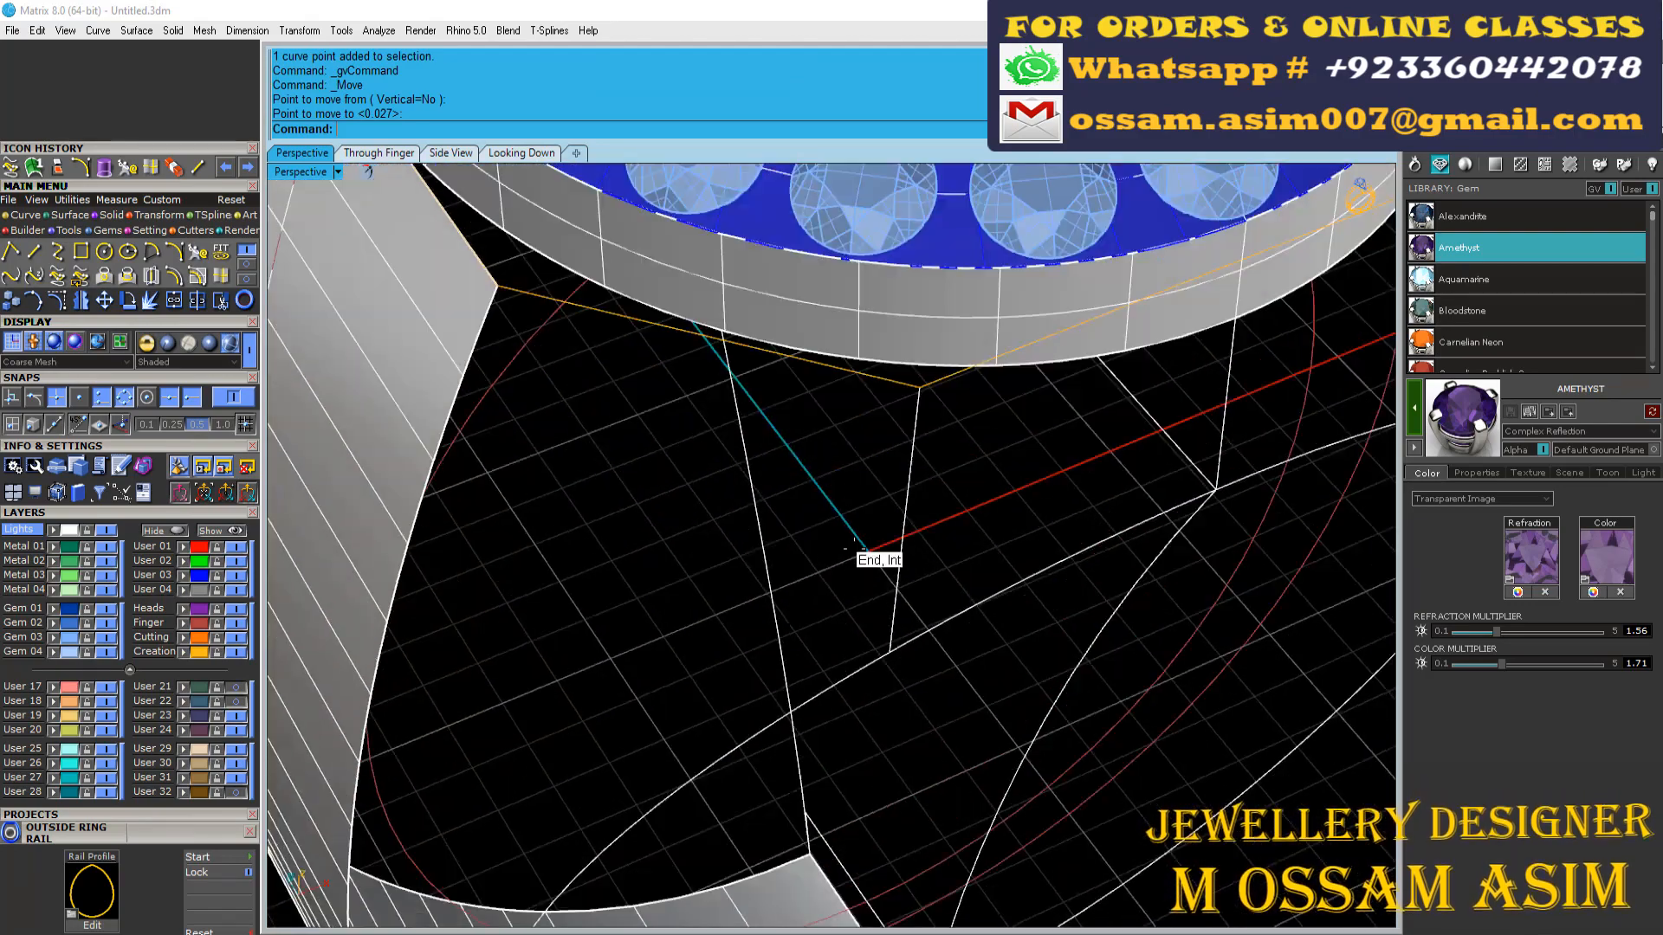
Step: Split the two-view curve at the vertical line and at the bottom of the band, and join its left piece to the line
scroll(857, 559, down, 2)
click(863, 609)
right_drag(864, 609, 823, 528)
scroll(823, 528, down, 2)
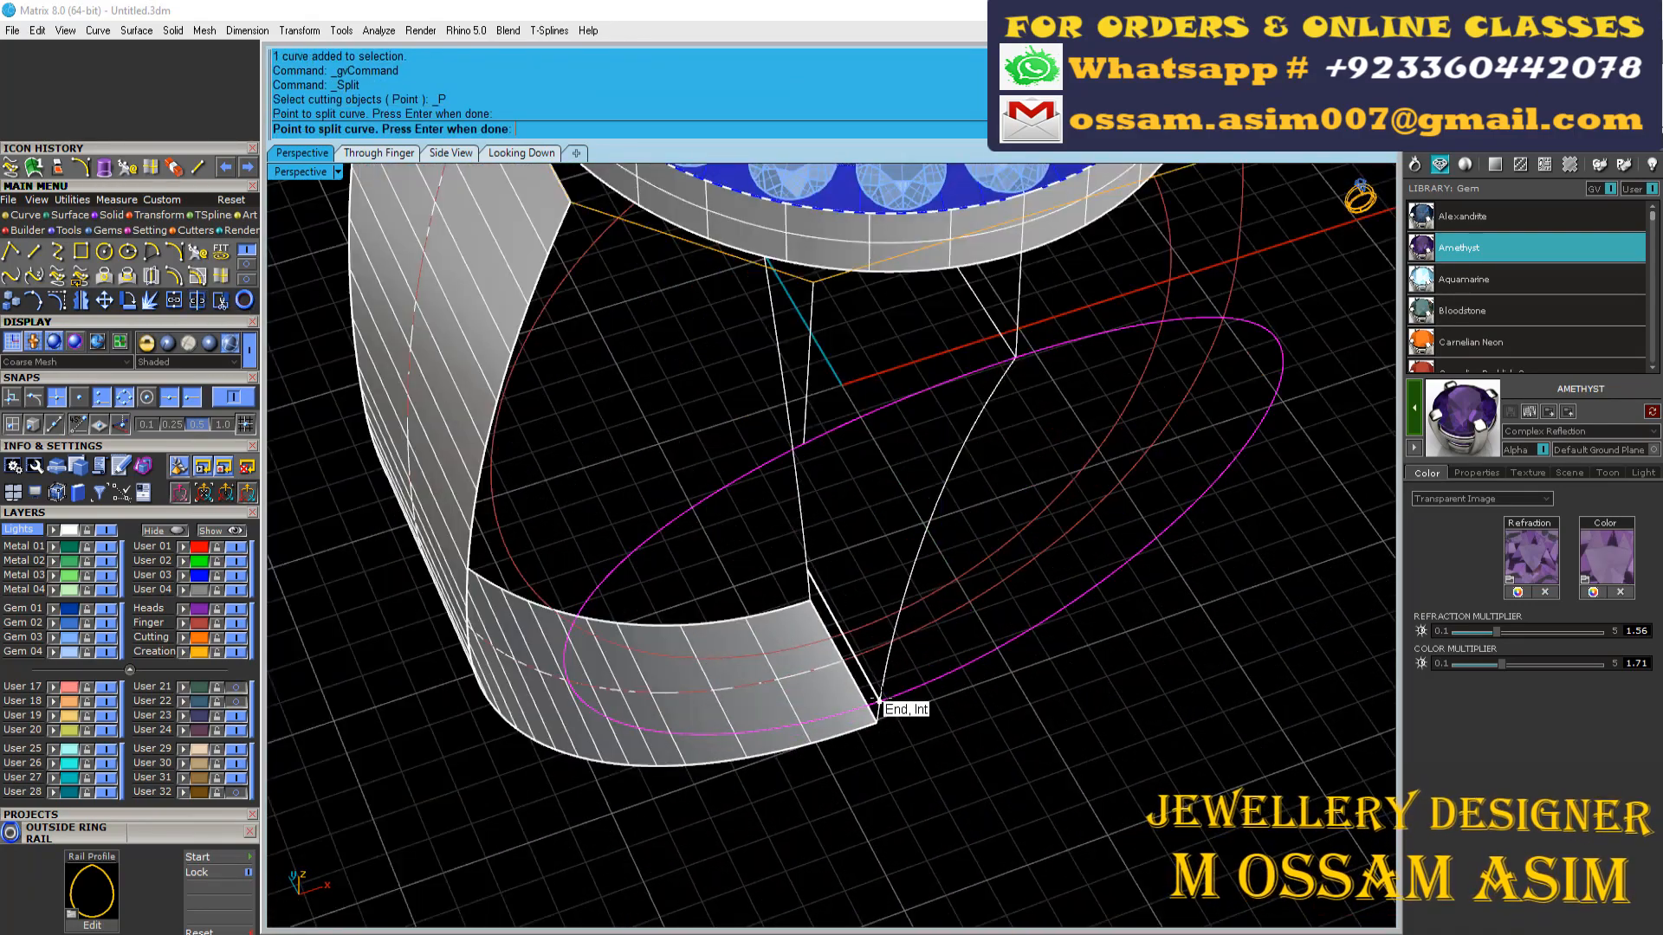
click(878, 700)
key(Return)
scroll(790, 491, up, 2)
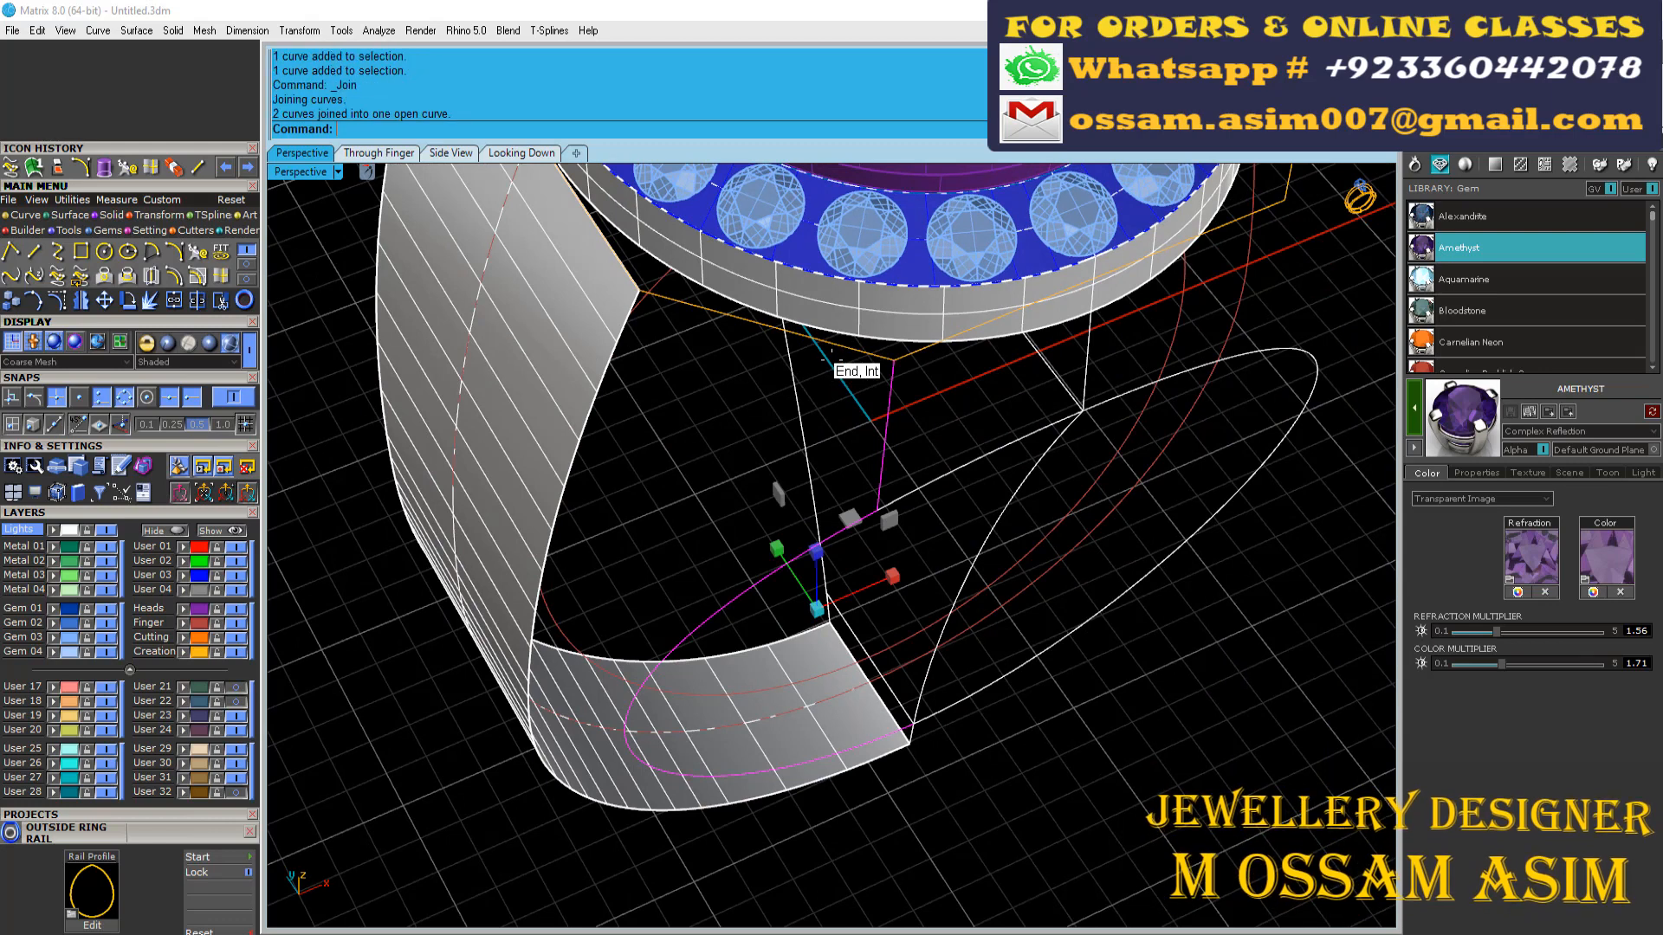
Step: Duplicate the band's near edge and sweep the polygon's adjoining edge between it and the joined inner rail with Sweep 2 Rails
click(197, 275)
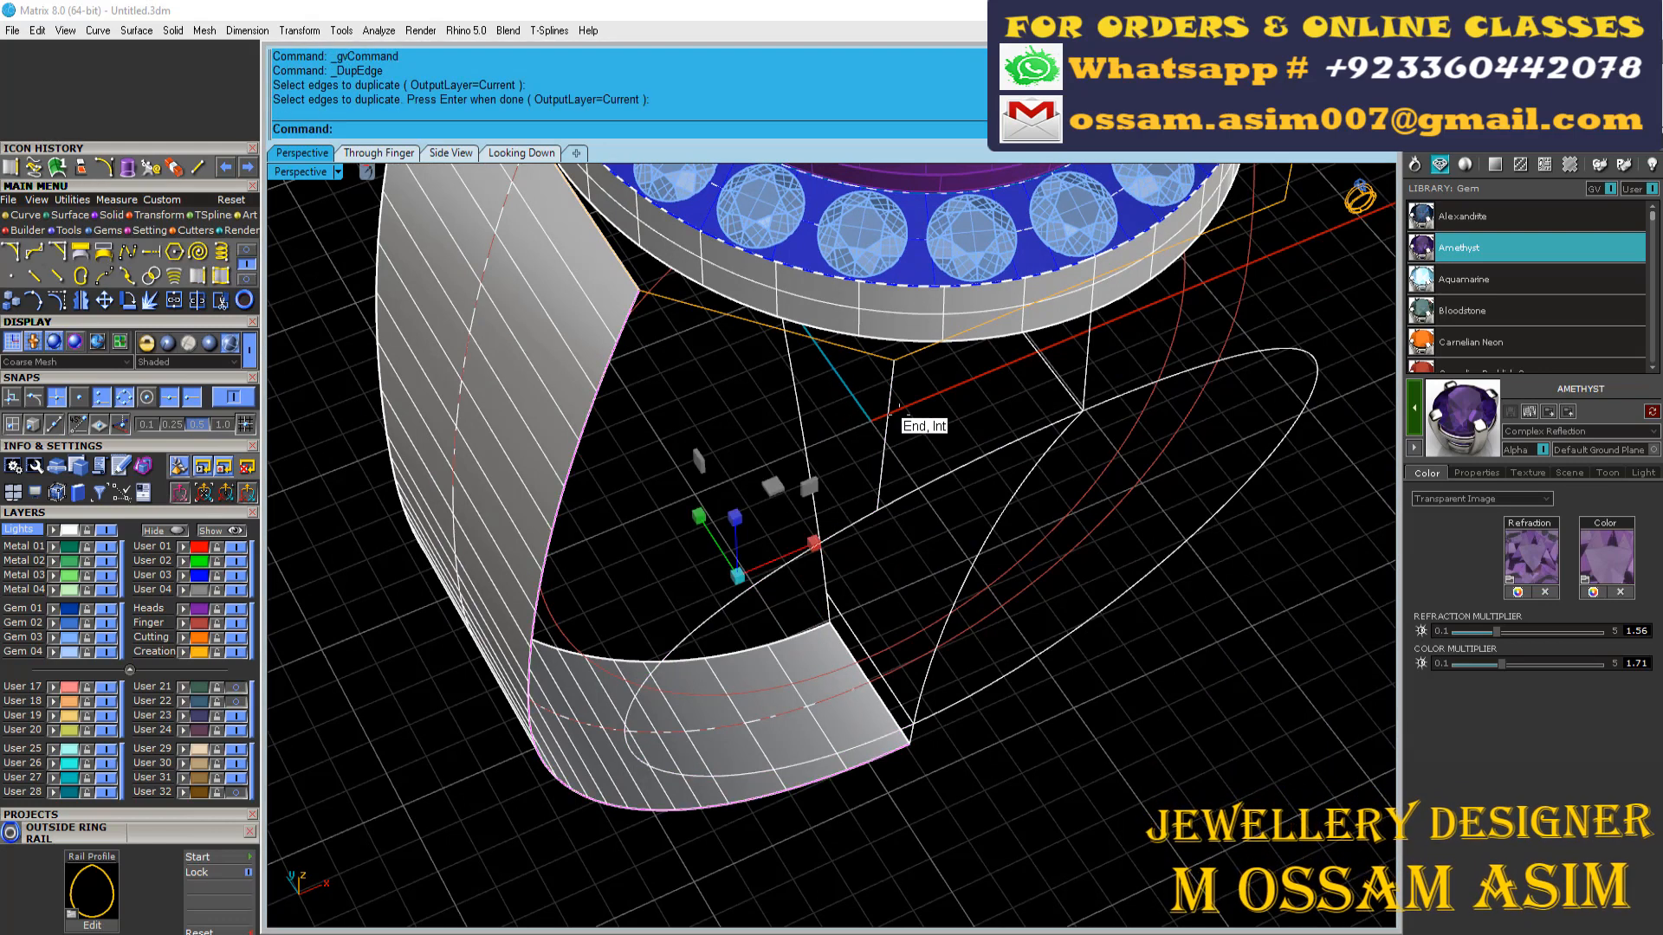
click(70, 215)
click(57, 251)
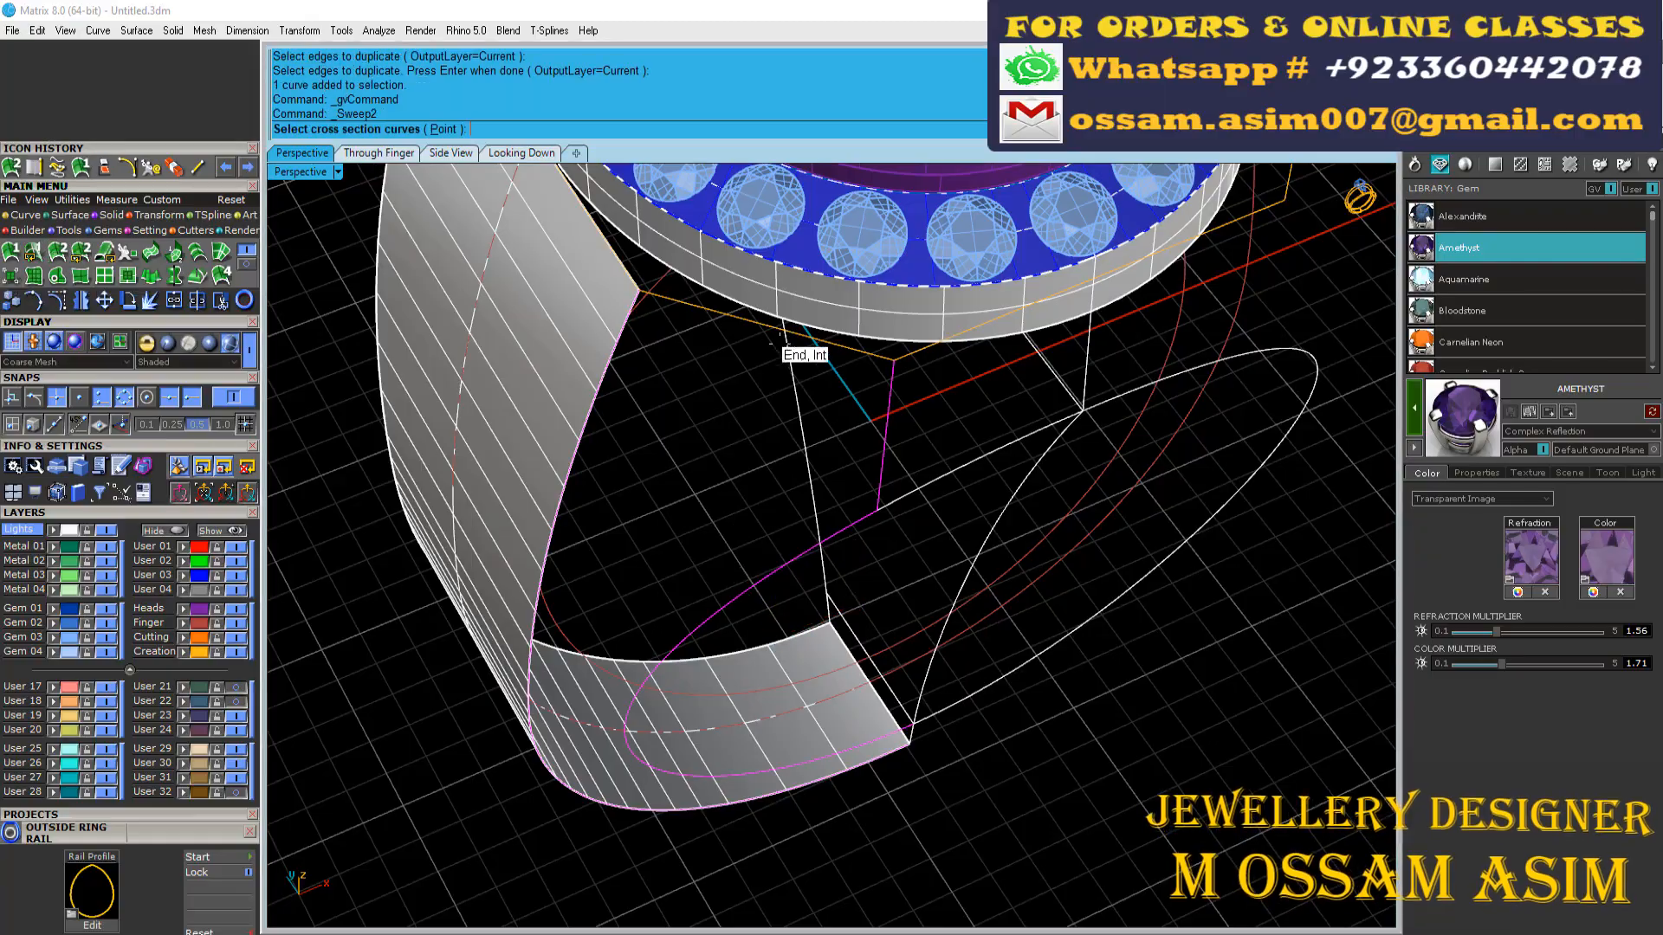
click(755, 324)
right_click(754, 326)
scroll(725, 527, down, 4)
right_drag(725, 527, 524, 457)
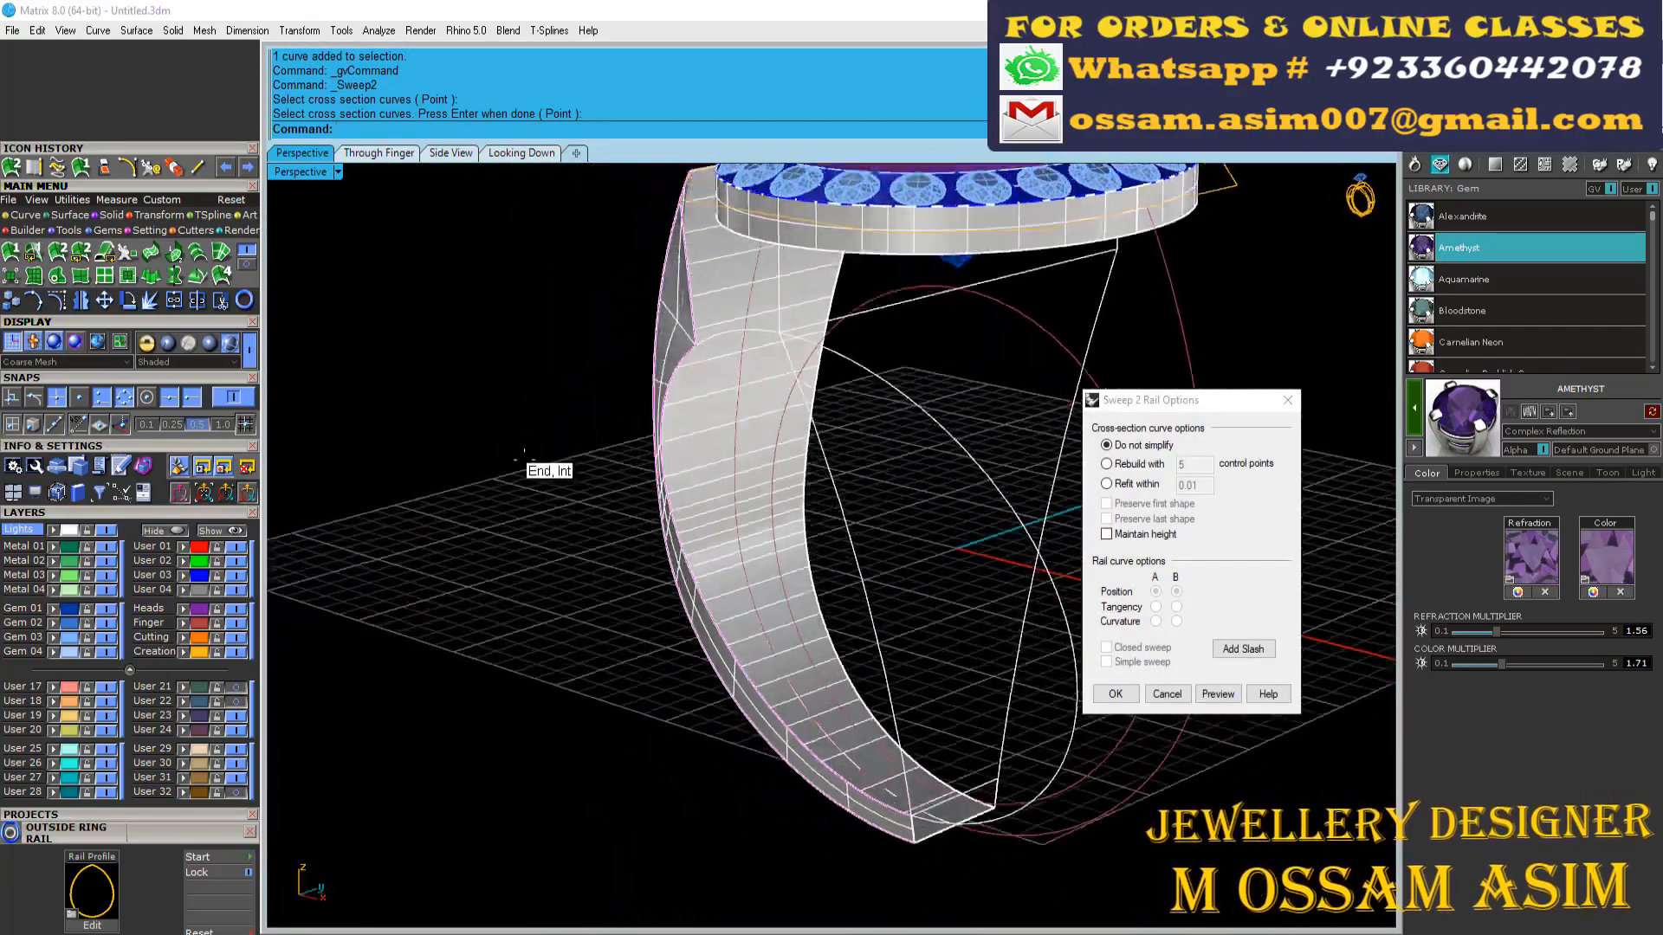
scroll(529, 381, up, 5)
right_drag(529, 346, 641, 411)
scroll(472, 252, down, 5)
scroll(472, 411, up, 2)
key(Return)
Step: Duplicate the crease edge across the new side surface and delete that surface
click(641, 412)
click(26, 216)
click(199, 276)
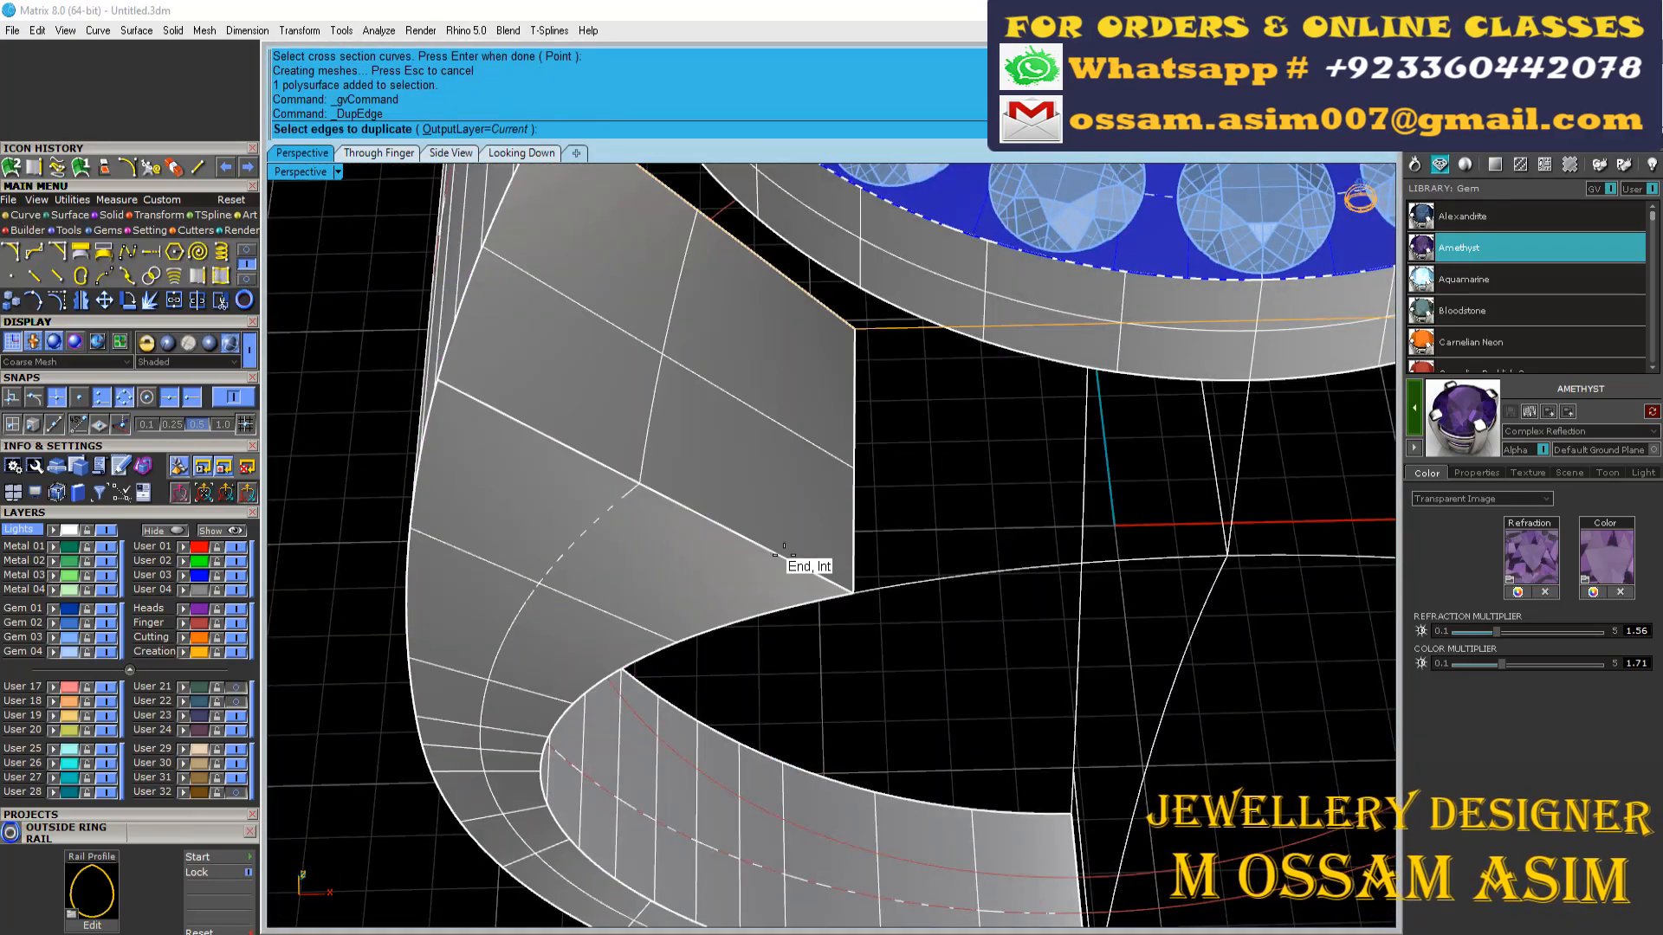
click(704, 367)
key(Delete)
scroll(704, 368, down, 10)
mouse_move(695, 482)
right_down()
mouse_move(840, 444)
mouse_move(706, 459)
right_up()
scroll(706, 459, up, 8)
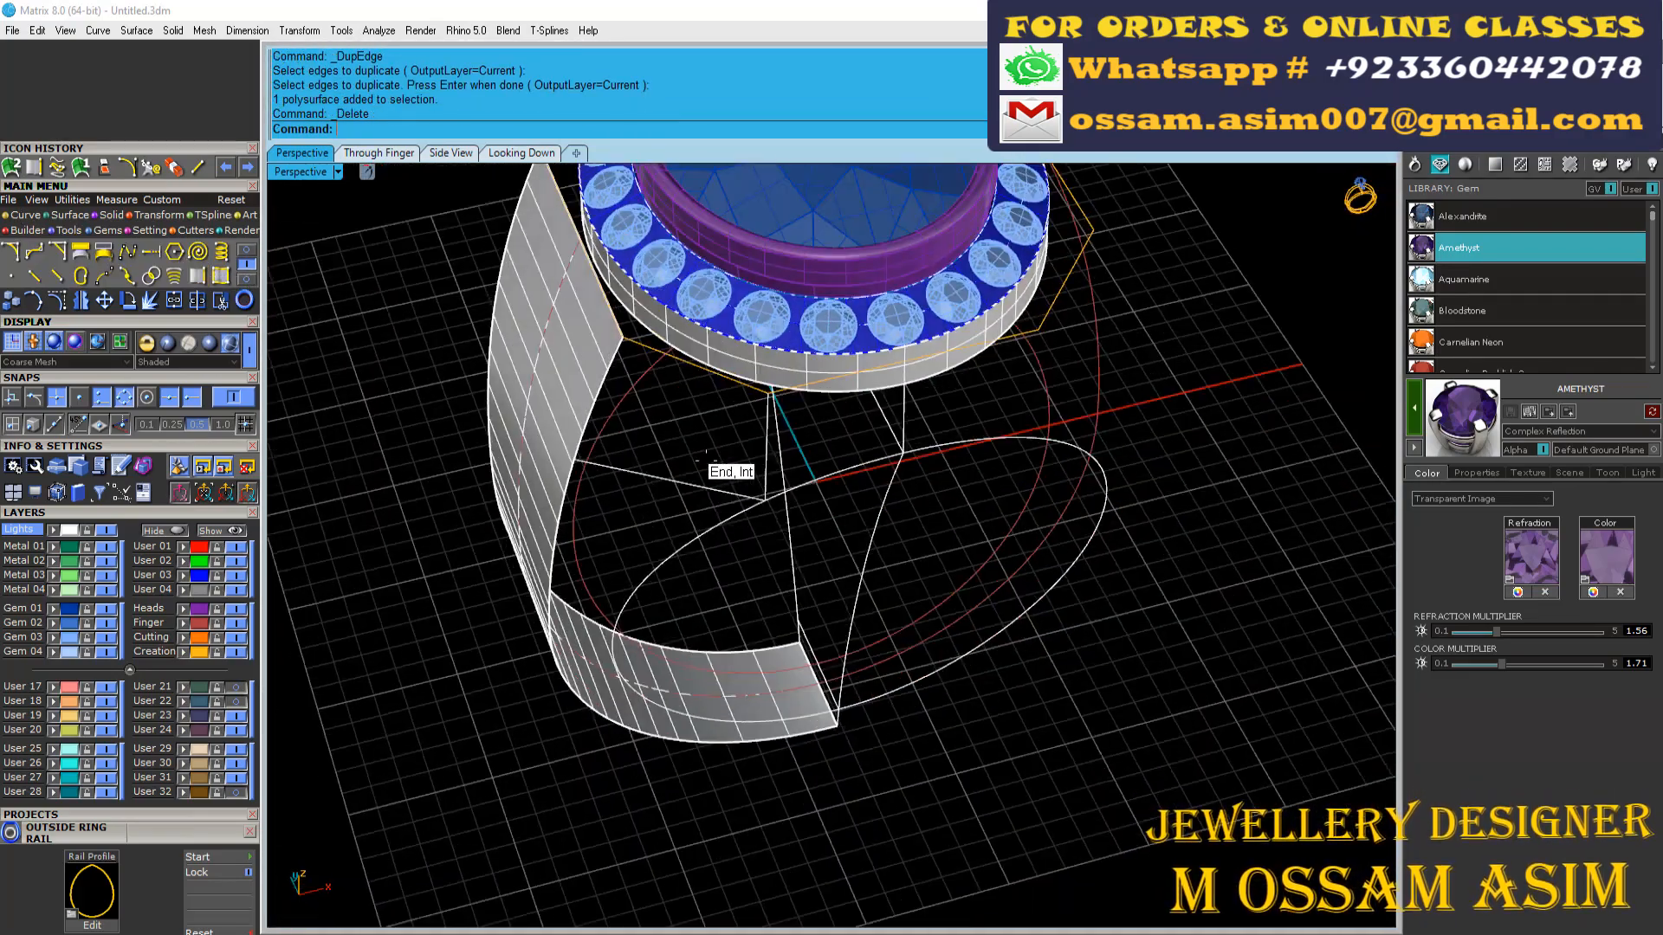
Step: Rebuild the duplicated crease line and shift its middle control points to bend it into a shallow curve
click(691, 528)
click(248, 250)
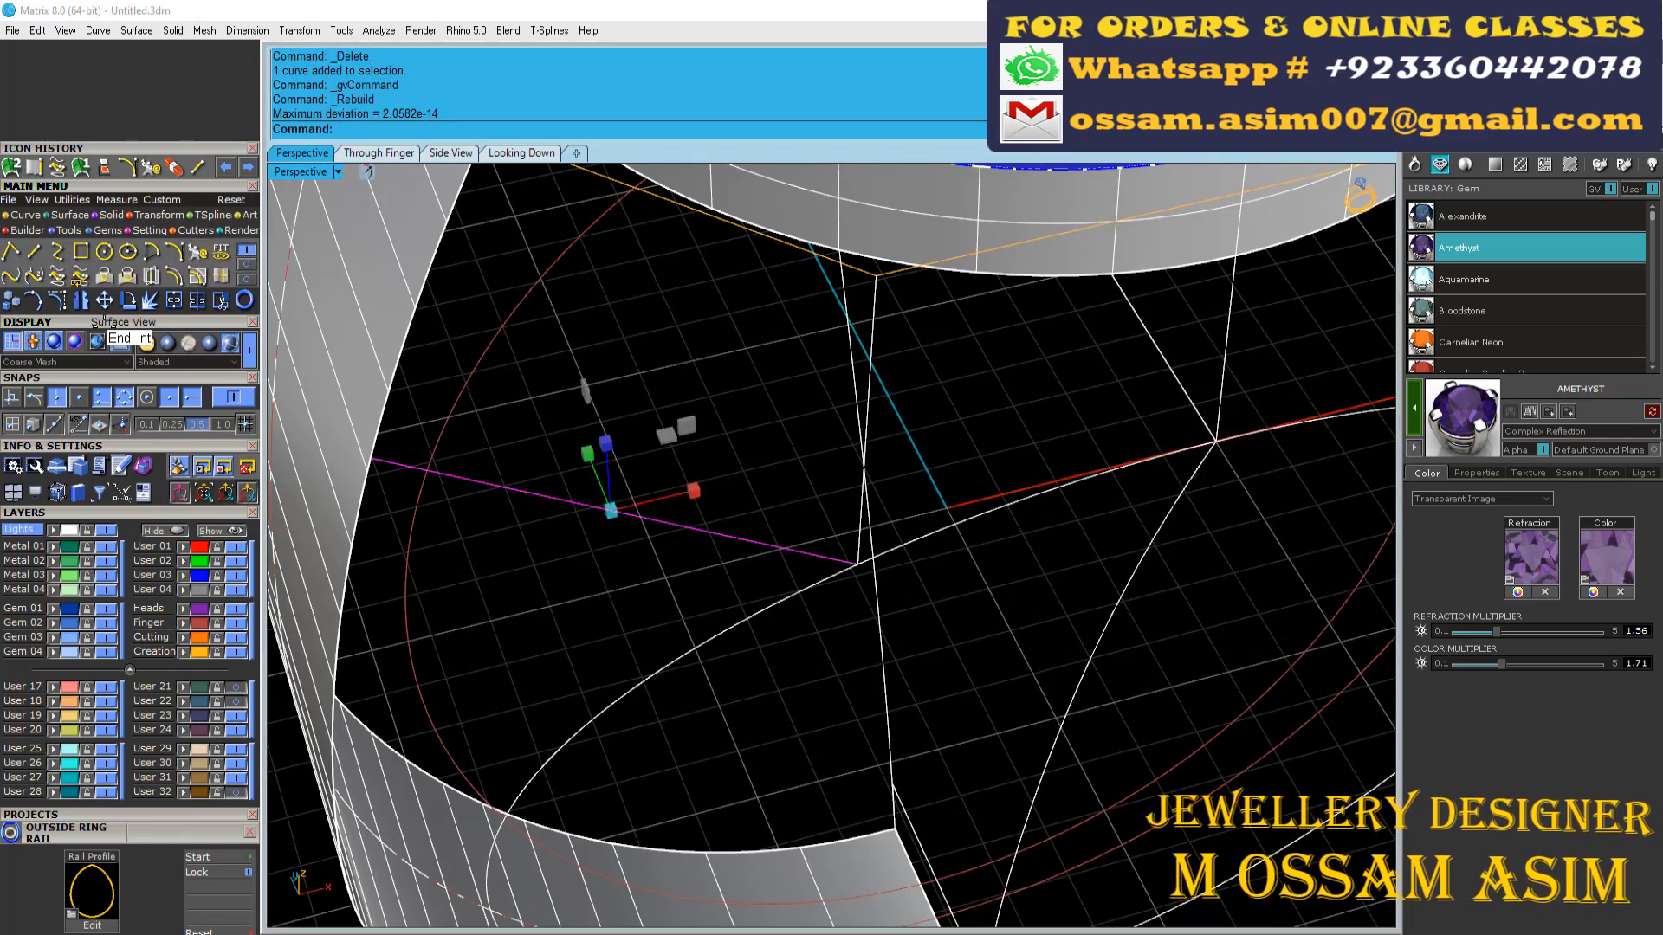
right_drag(621, 506, 621, 589)
drag(622, 589, 585, 631)
right_drag(585, 631, 615, 417)
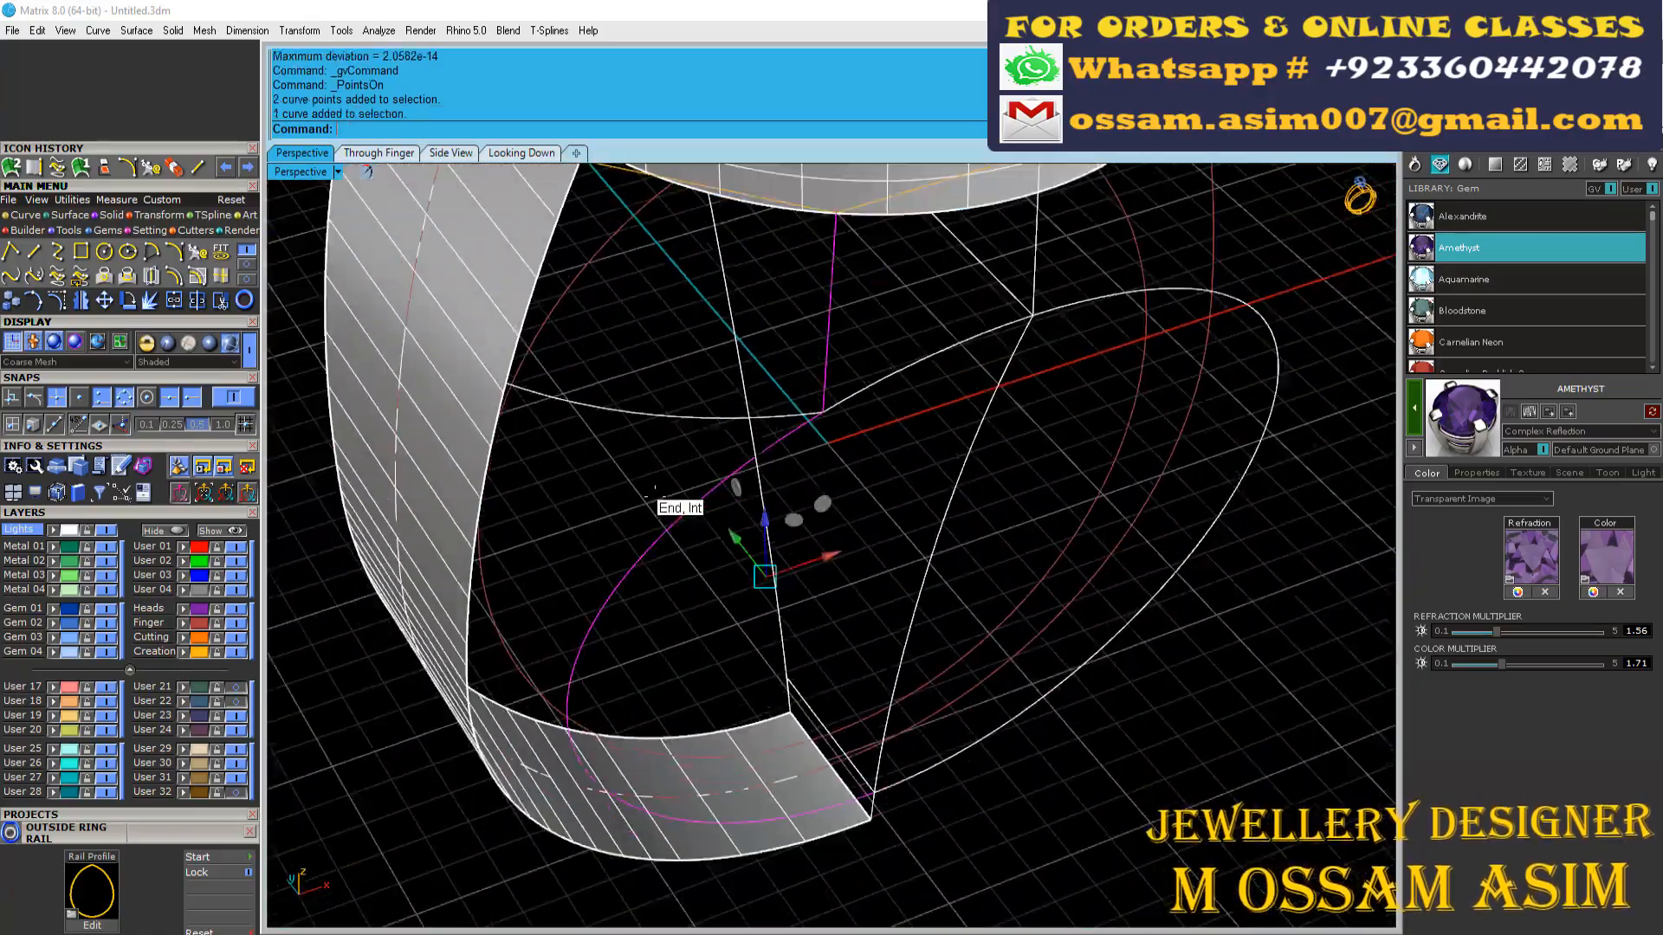
Step: Explode the joined inner rail into its two segments and join them again
right_drag(743, 517, 870, 598)
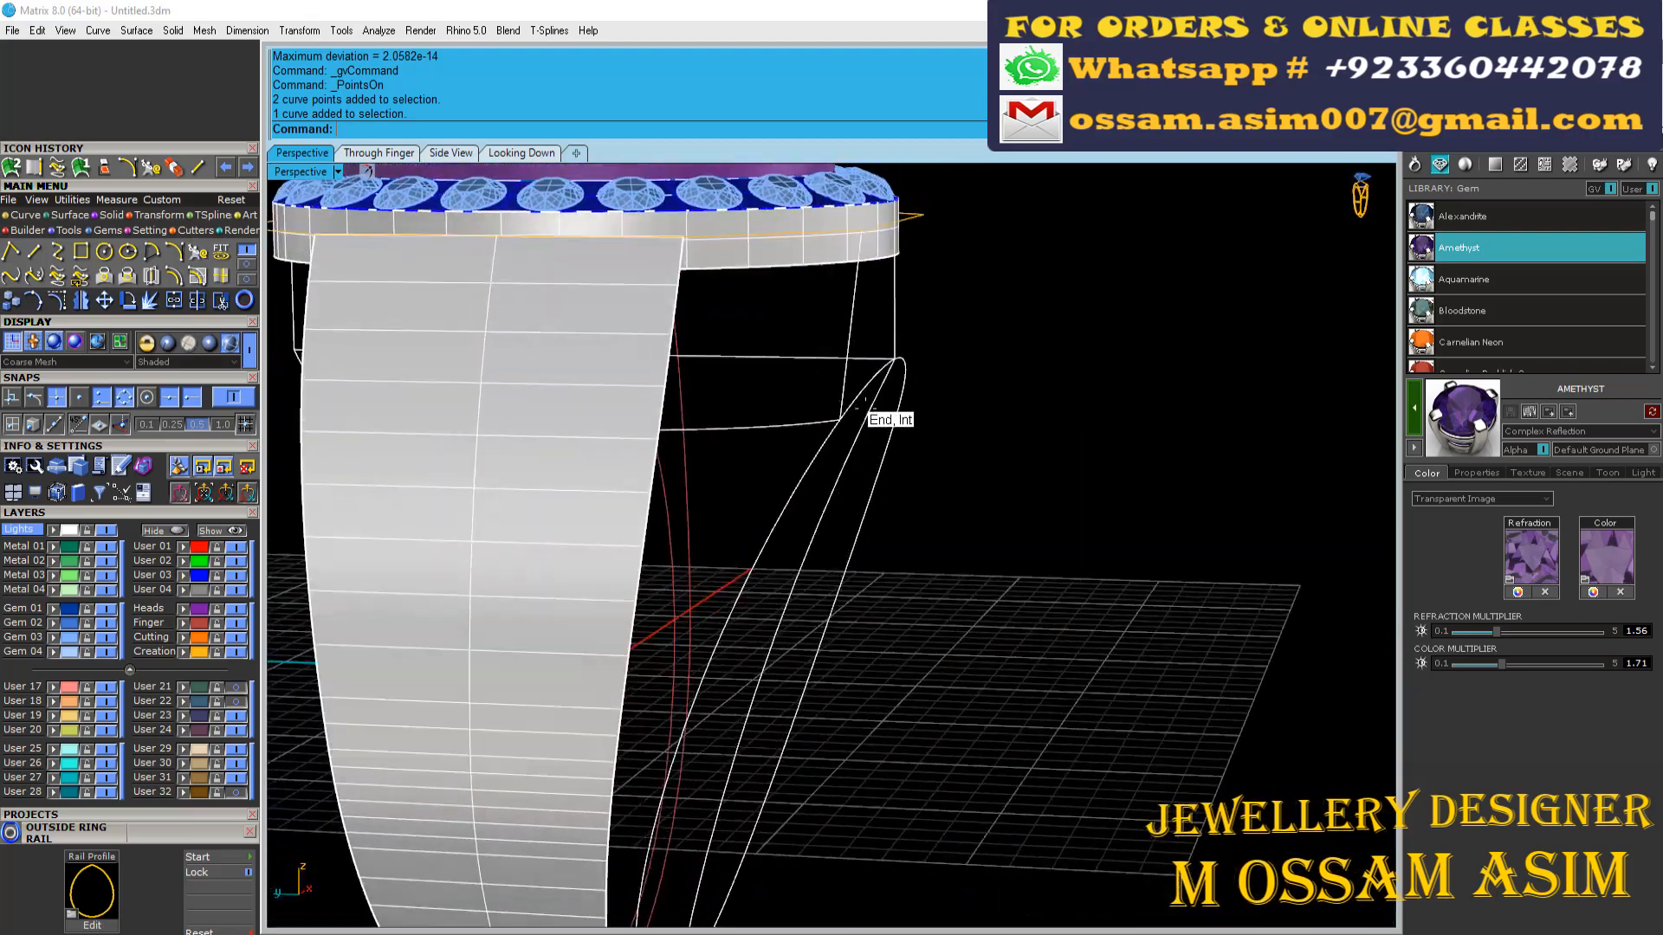
right_drag(866, 407, 804, 428)
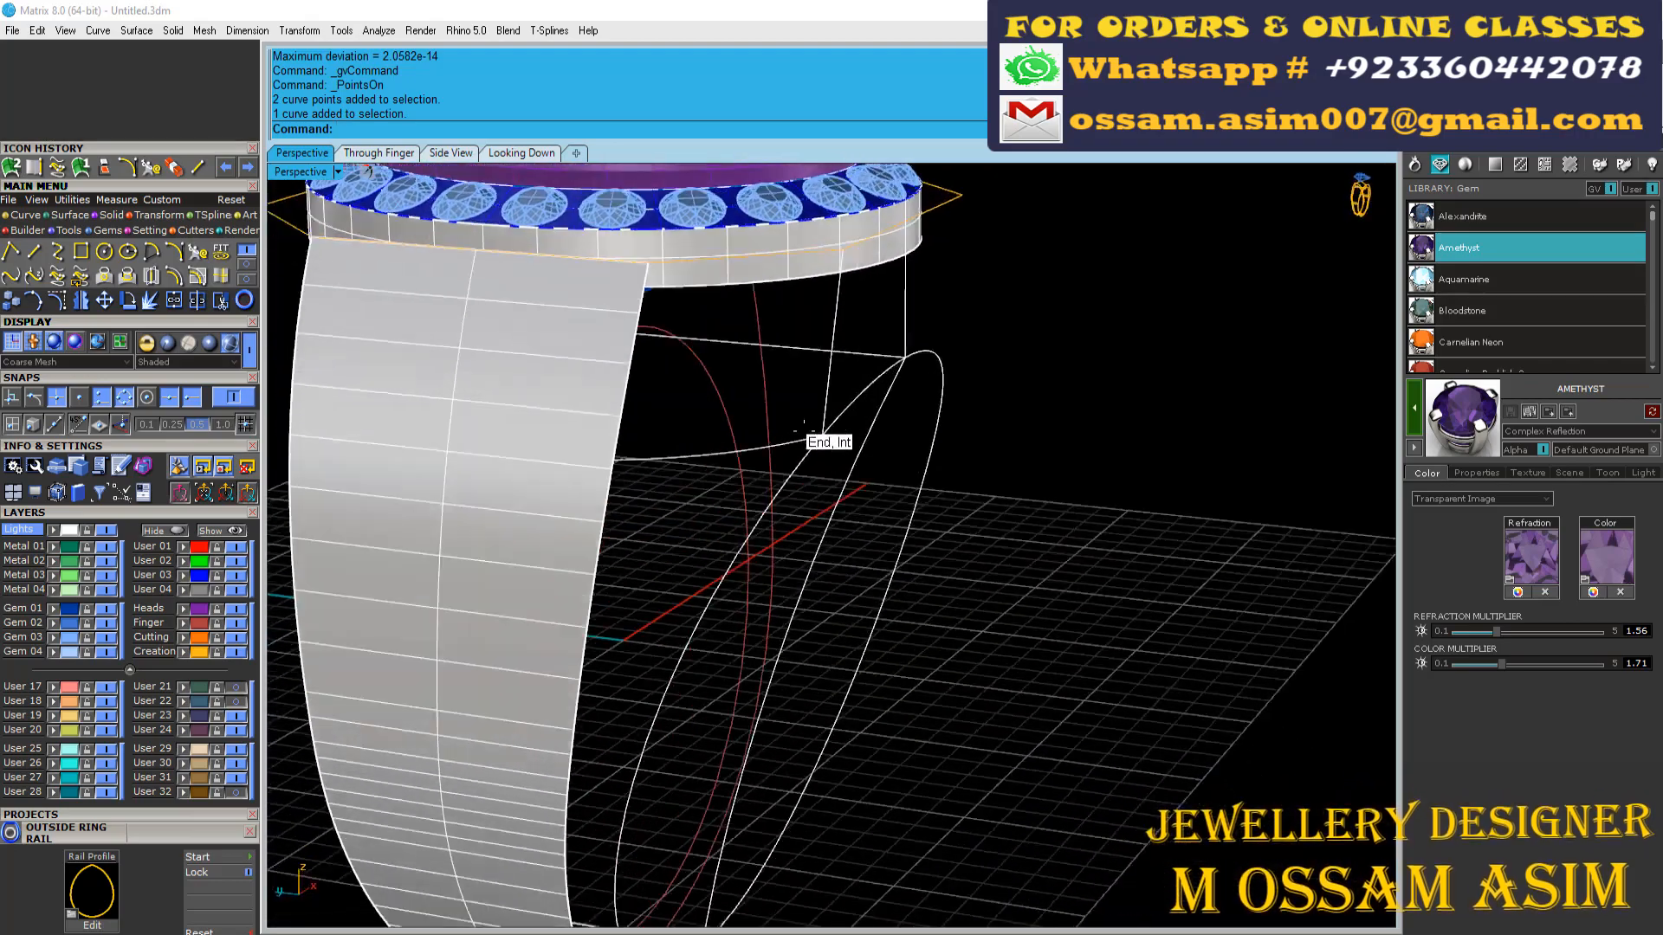
scroll(804, 429, up, 5)
click(654, 539)
right_drag(655, 538, 606, 554)
click(149, 300)
scroll(655, 442, up, 1)
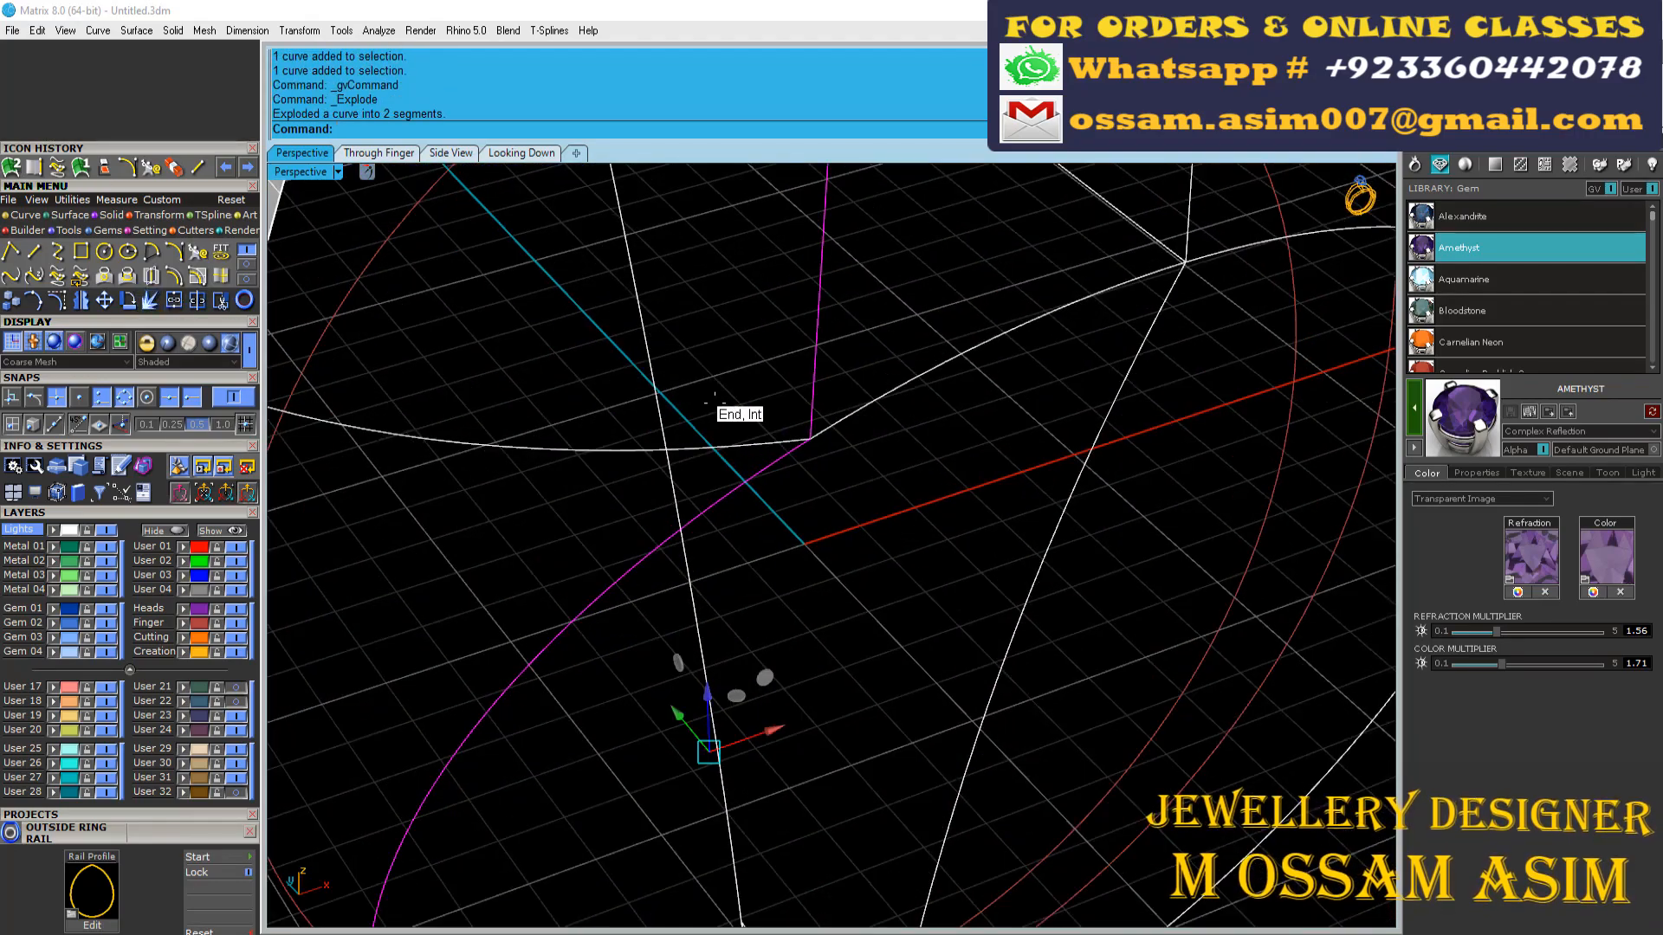
click(703, 447)
right_drag(703, 447, 623, 485)
scroll(623, 485, down, 1)
shift+click(465, 522)
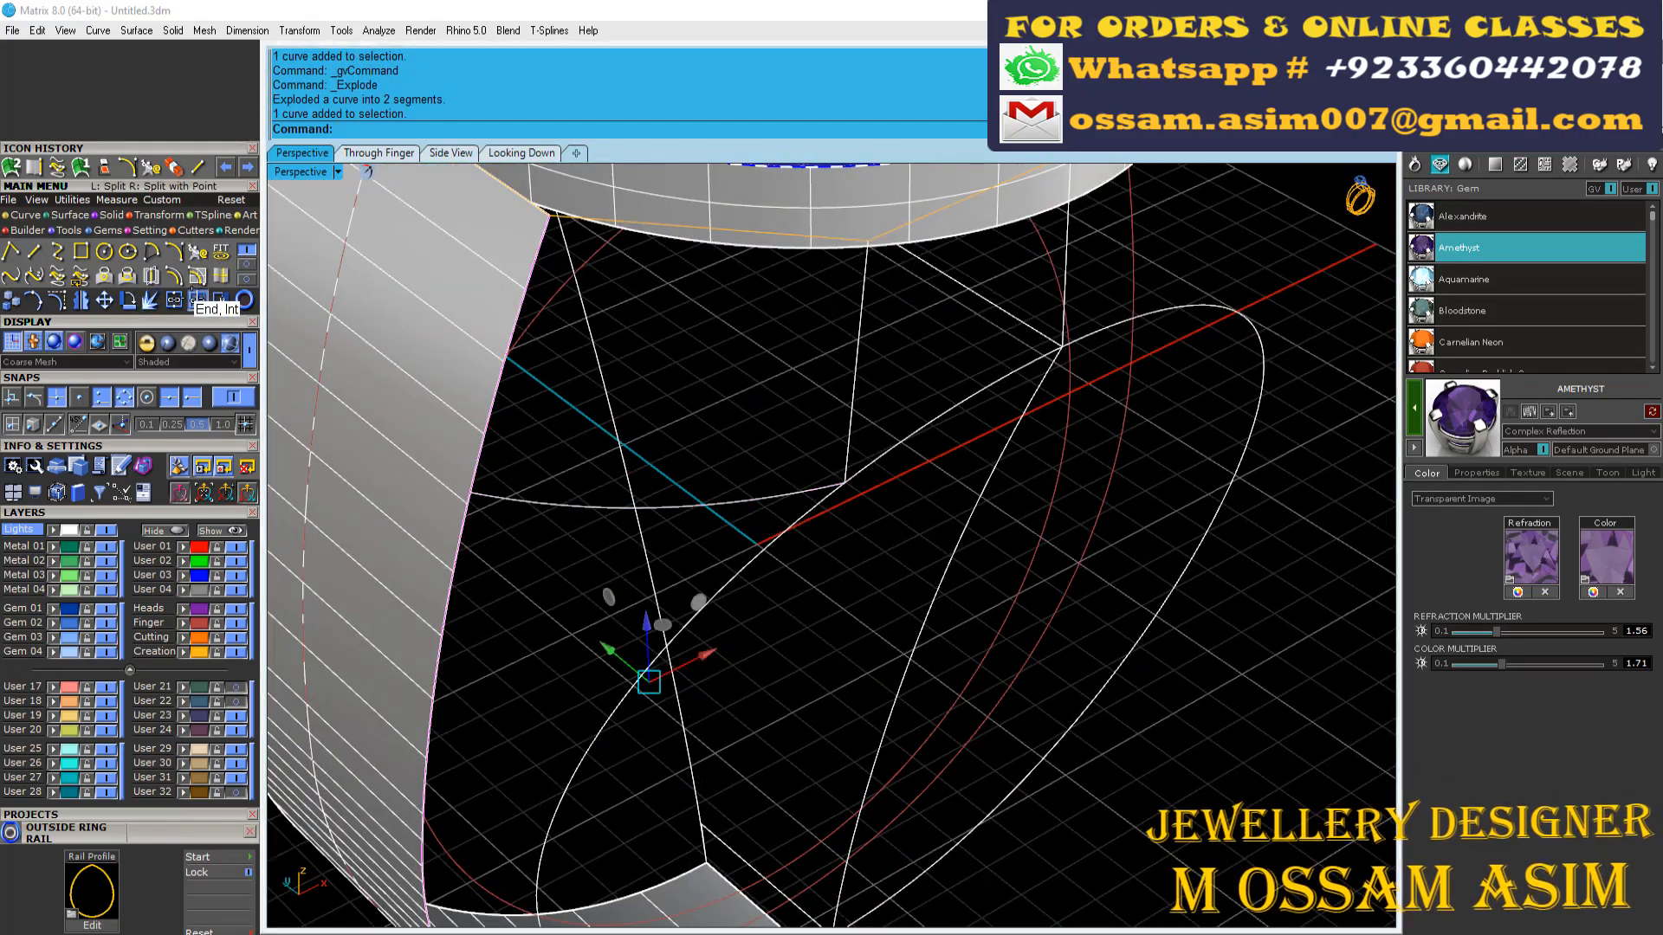
click(198, 301)
click(174, 301)
Step: Split the remaining part of the two-view curve at the near side profile and delete the outer piece
click(907, 438)
scroll(898, 374, down, 5)
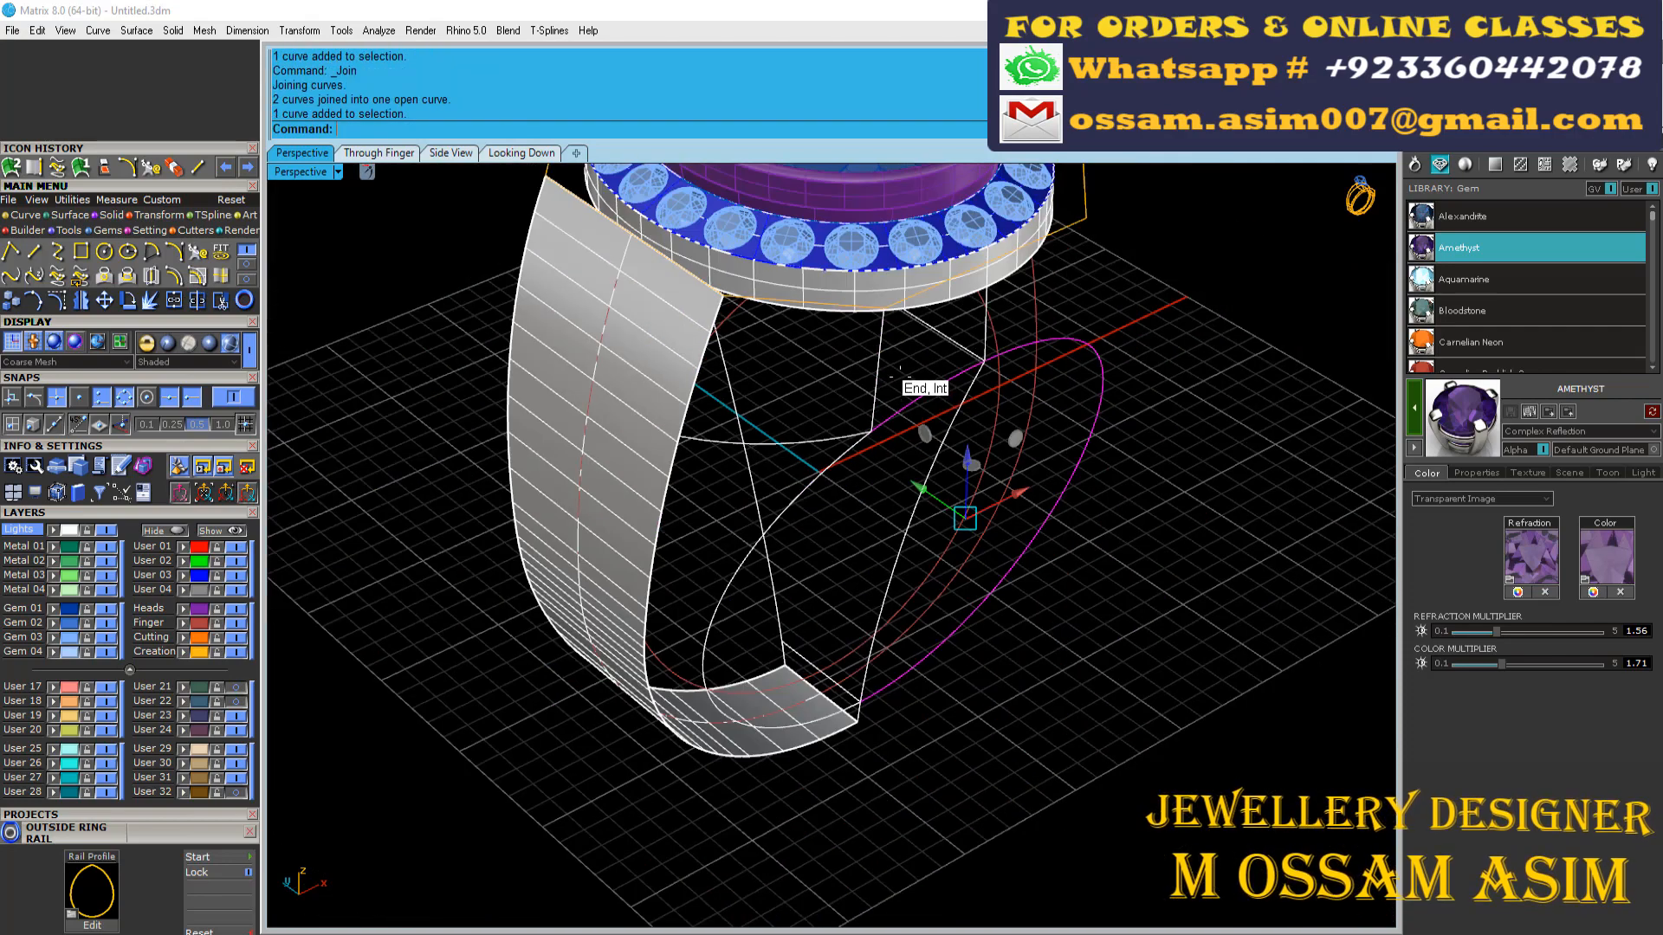
right_drag(899, 373, 1013, 416)
scroll(1013, 415, up, 2)
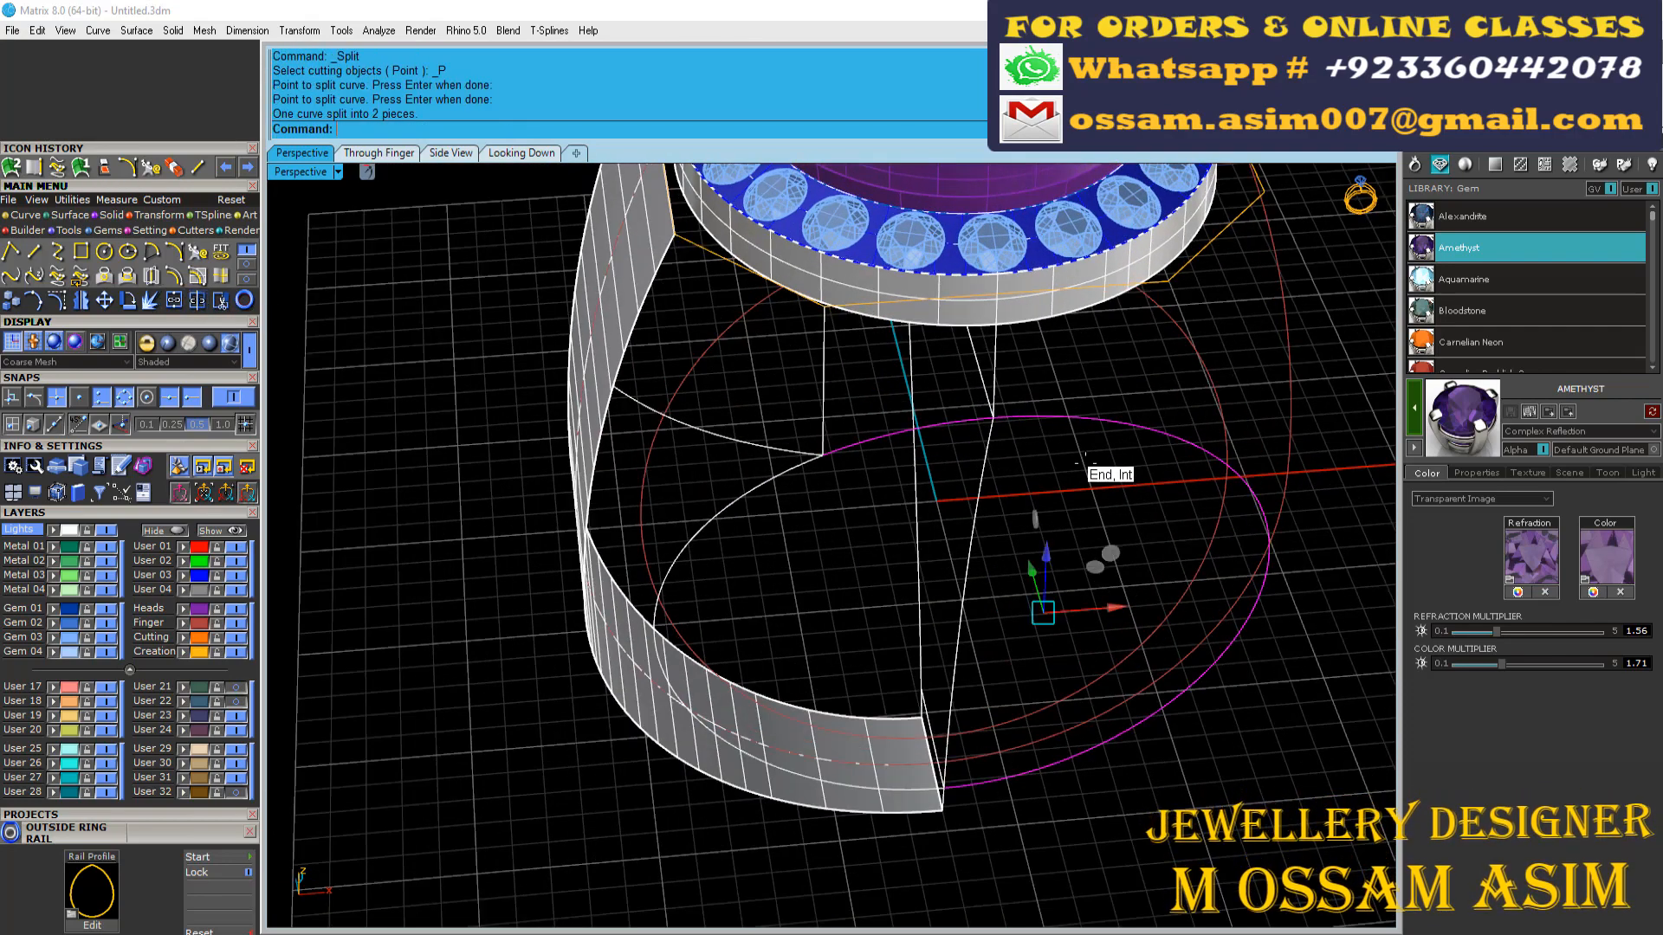
click(1086, 463)
click(1133, 424)
key(Delete)
Step: Put the short remaining piece of the two-view curve on the red layer
scroll(1133, 423, down, 5)
scroll(963, 429, up, 4)
click(964, 427)
click(996, 422)
scroll(927, 386, up, 3)
right_drag(1029, 437, 701, 411)
Step: Try a two-rail sweep between the band's near edge and the inner rail, adding the bent crease curve as a cross section
click(942, 385)
scroll(856, 403, down, 4)
scroll(693, 412, up, 4)
shift+click(582, 317)
shift+click(561, 316)
ctrl+click(561, 316)
scroll(561, 316, down, 5)
right_drag(560, 316, 607, 345)
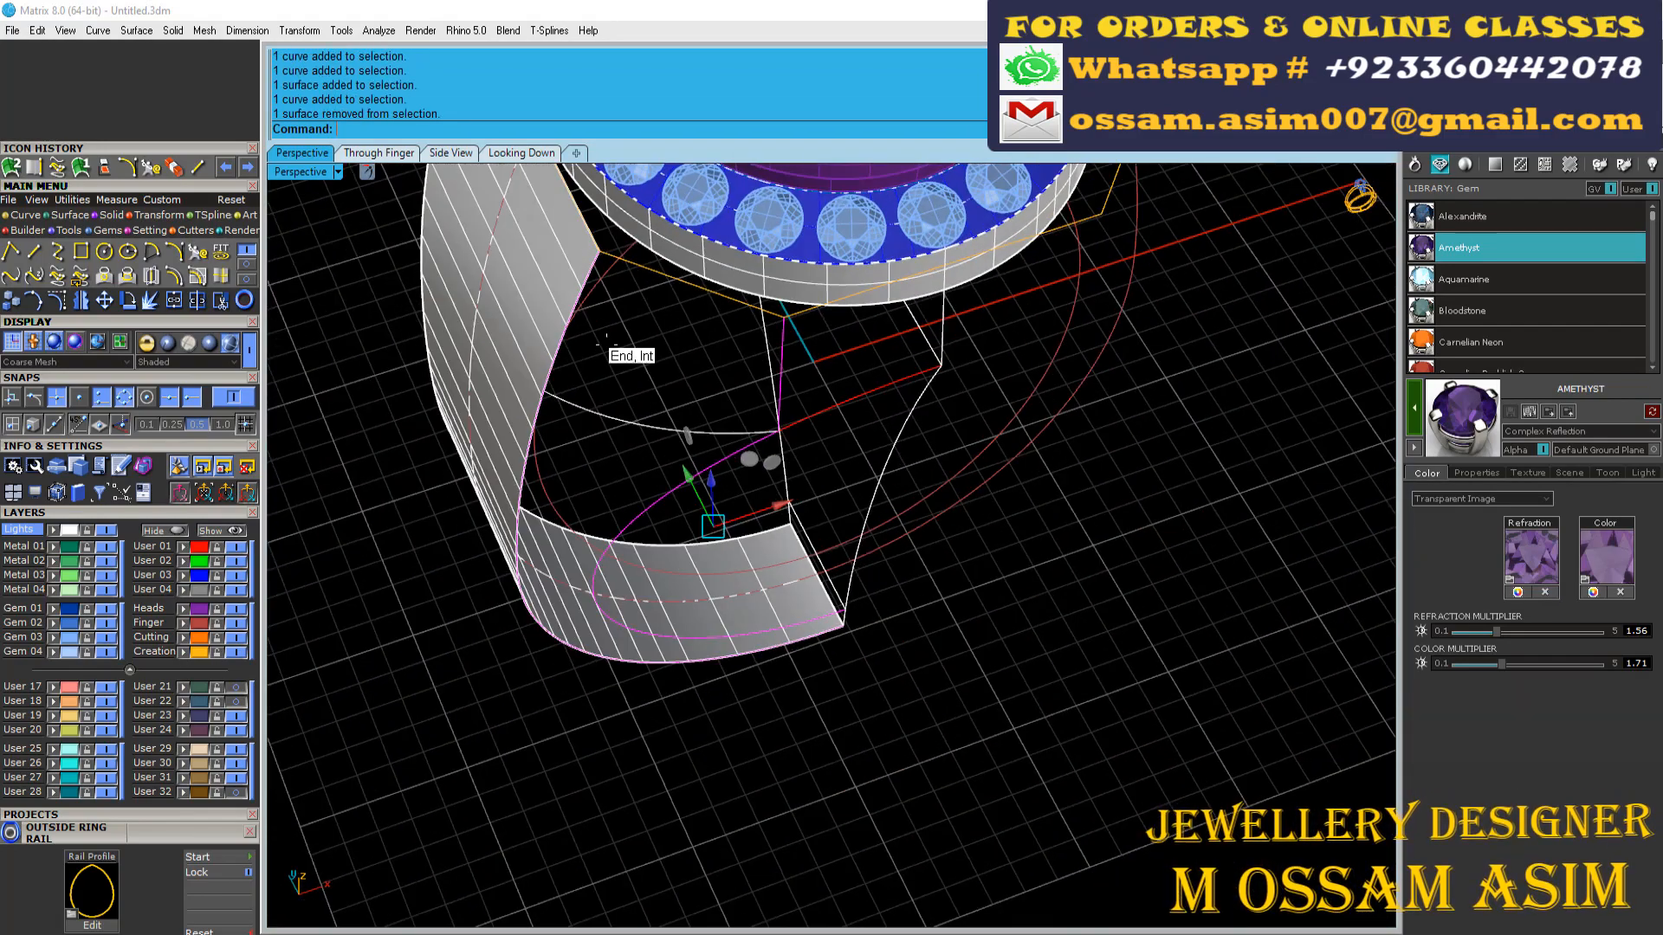
click(629, 389)
scroll(829, 602, up, 3)
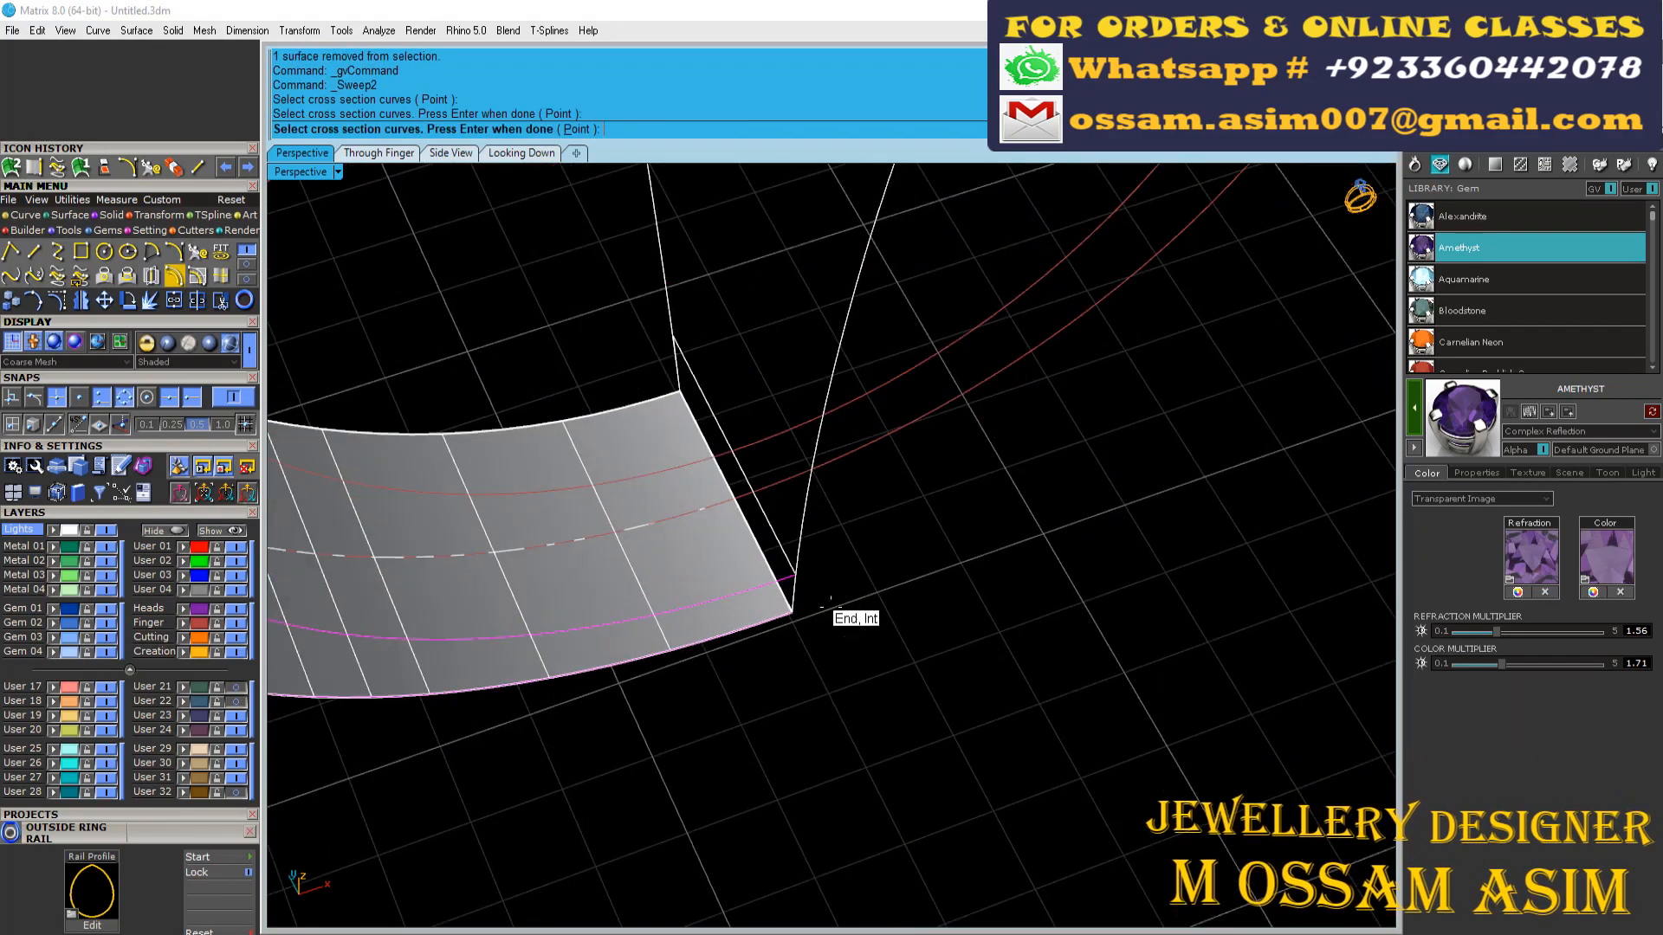
click(800, 564)
right_click(870, 571)
scroll(870, 572, down, 7)
right_drag(869, 572, 876, 475)
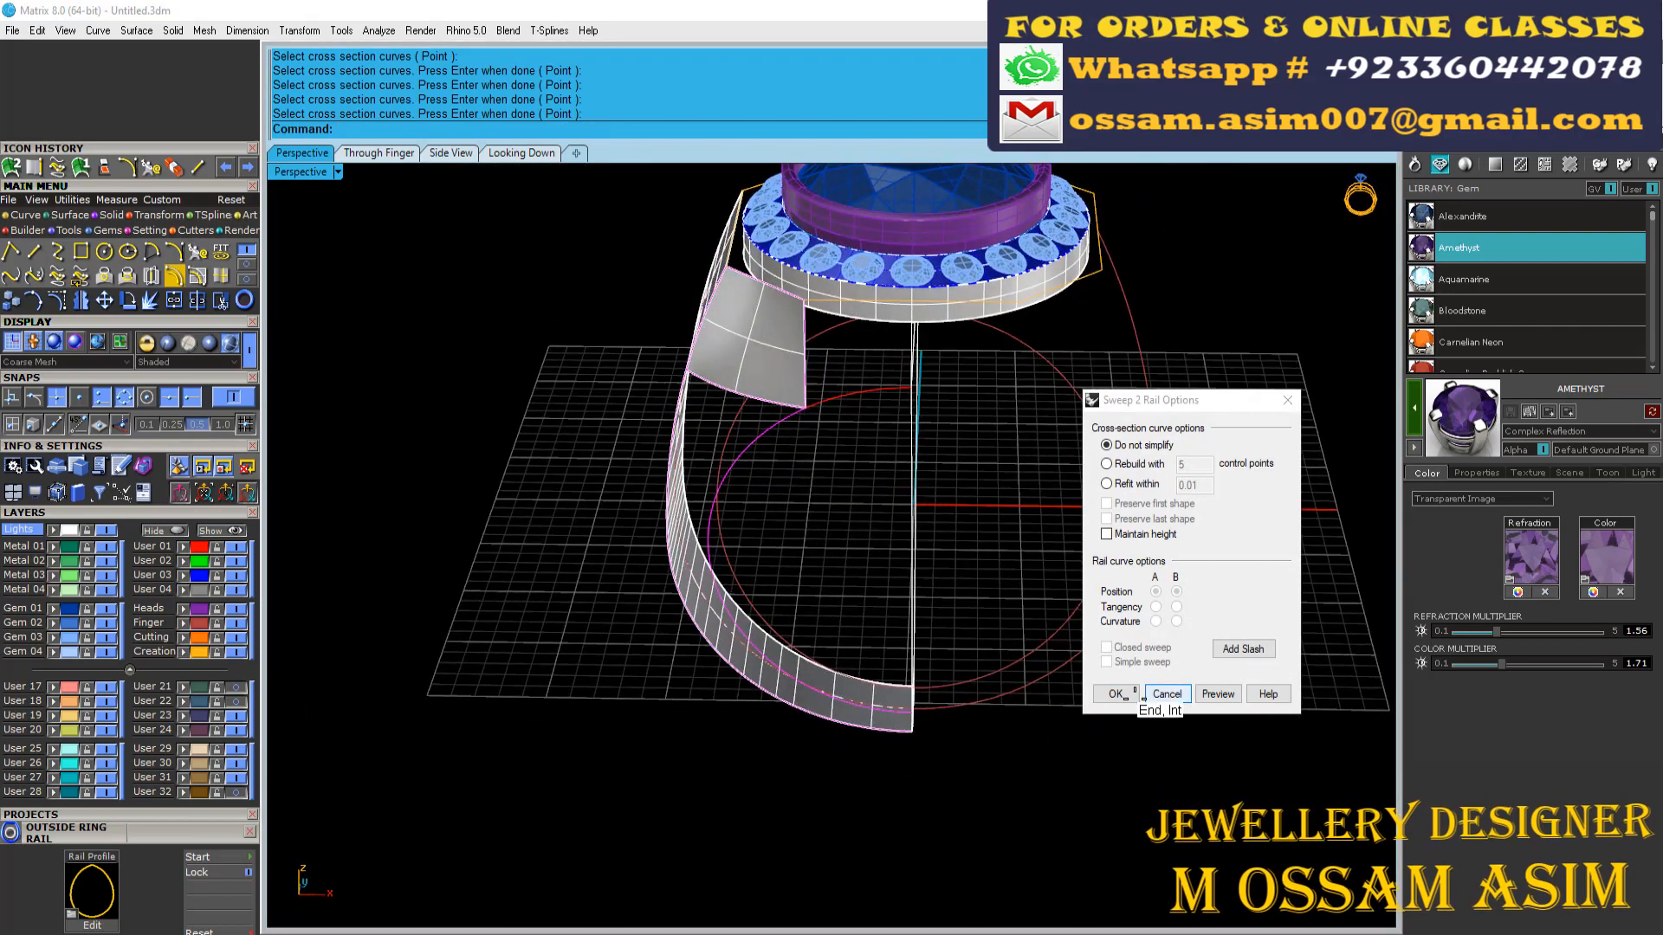
click(1163, 694)
Step: Hide the two side profile curves on the User 29 layer
scroll(856, 736, up, 6)
right_drag(857, 736, 814, 575)
drag(814, 575, 554, 646)
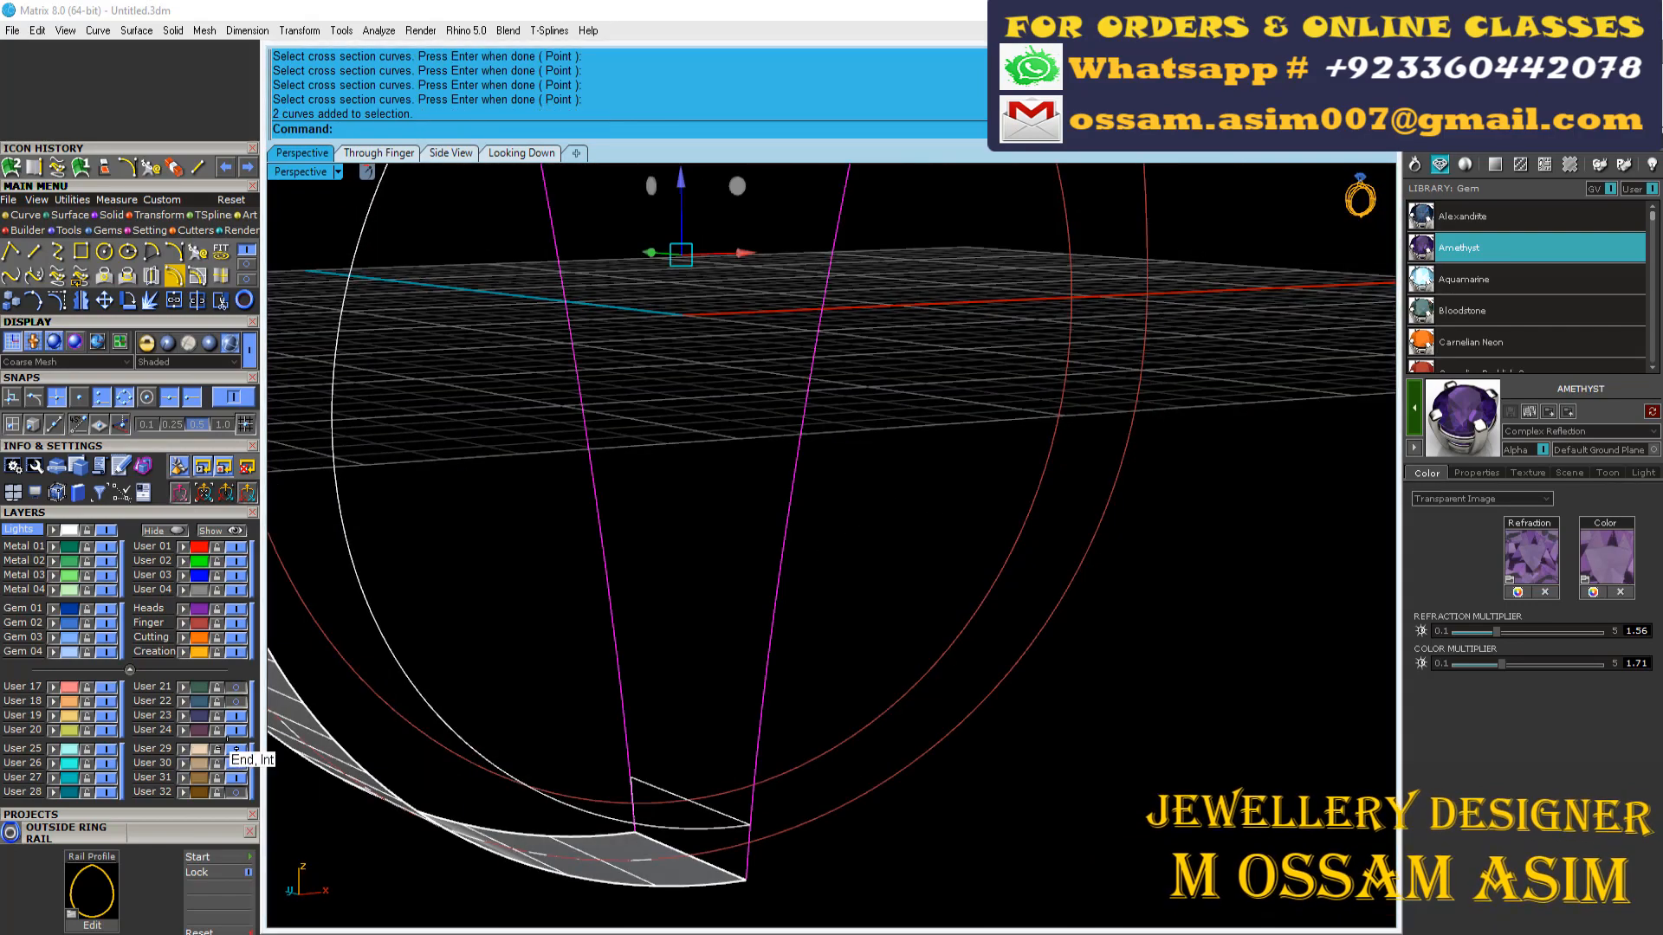
click(227, 748)
Step: Draw a short line connecting the lower ends of the inner rail and the band's near edge
shift+right_drag(738, 897, 704, 773)
scroll(702, 733, up, 4)
click(198, 167)
click(733, 693)
click(730, 794)
scroll(820, 730, down, 9)
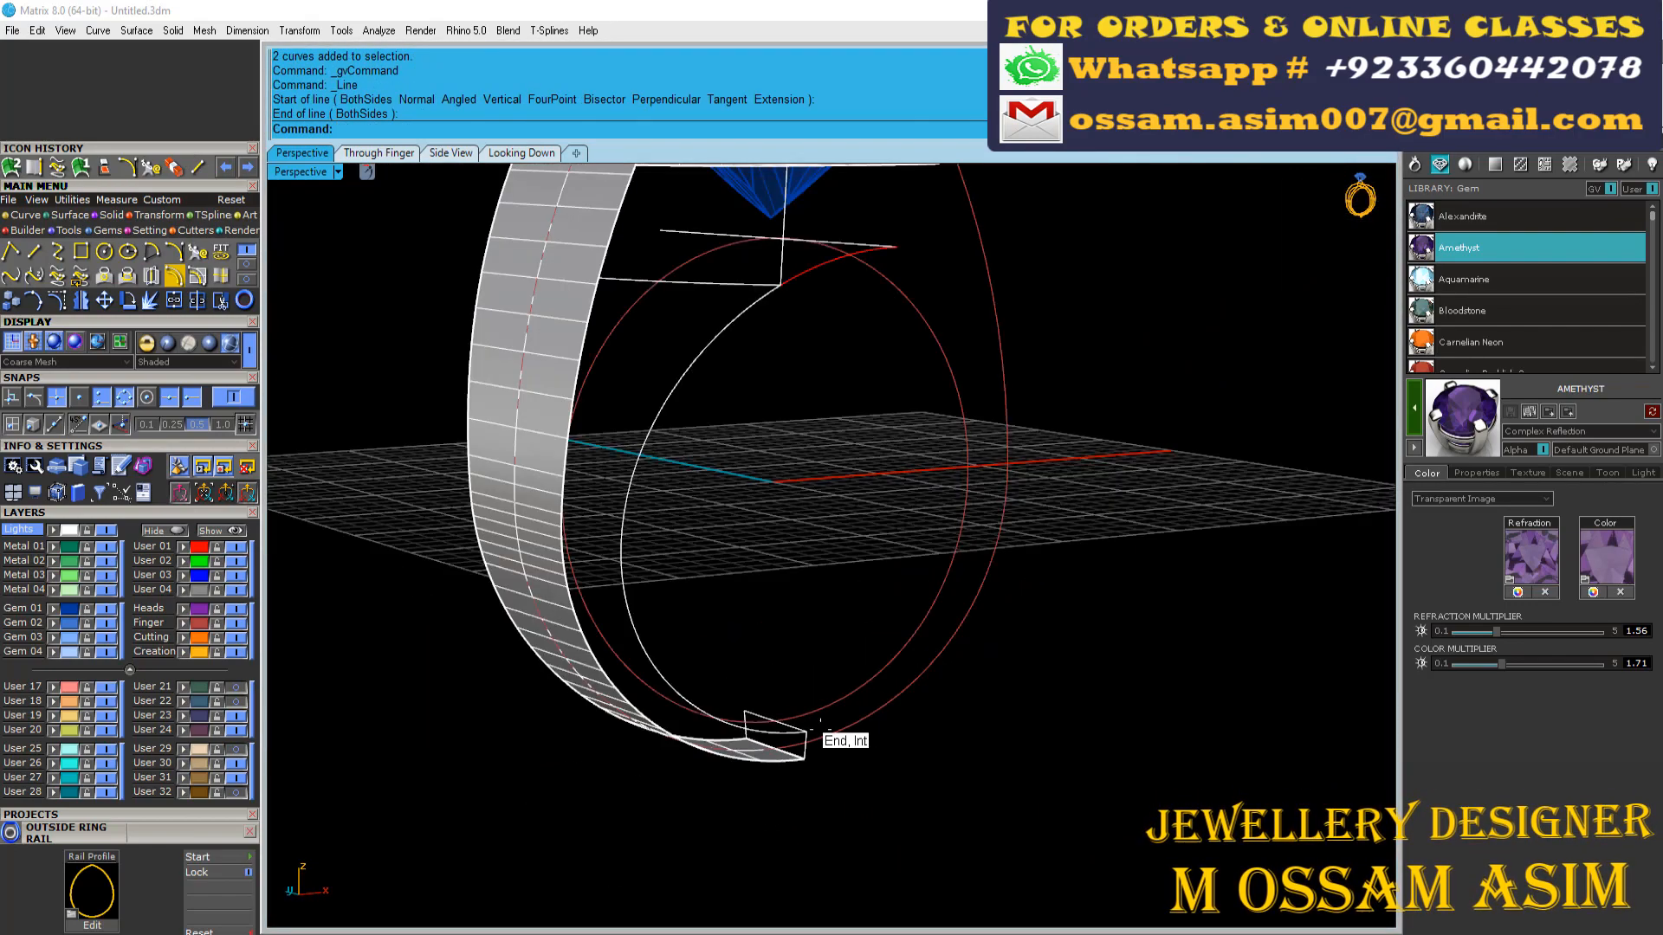
Step: Try a two-rail sweep between the band's near edge and the inner rail, with the crease curve and short lower end line as cross sections
scroll(820, 730, down, 3)
right_drag(810, 511, 745, 667)
scroll(732, 568, up, 10)
click(654, 519)
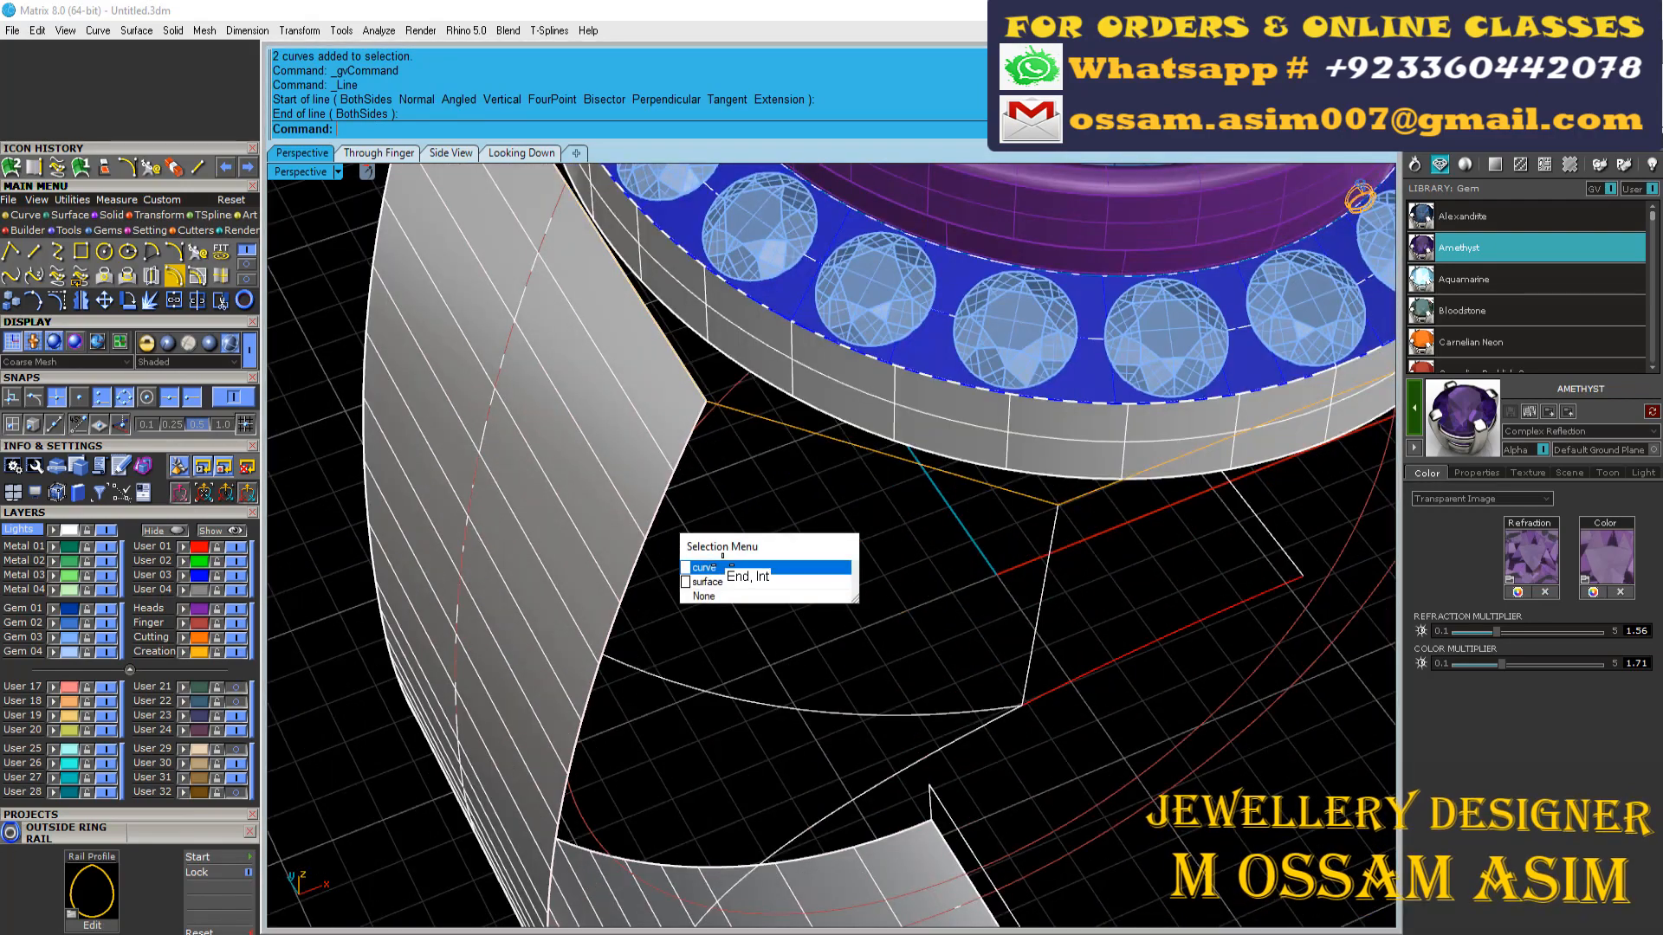
click(724, 567)
scroll(745, 576, down, 6)
scroll(818, 531, up, 5)
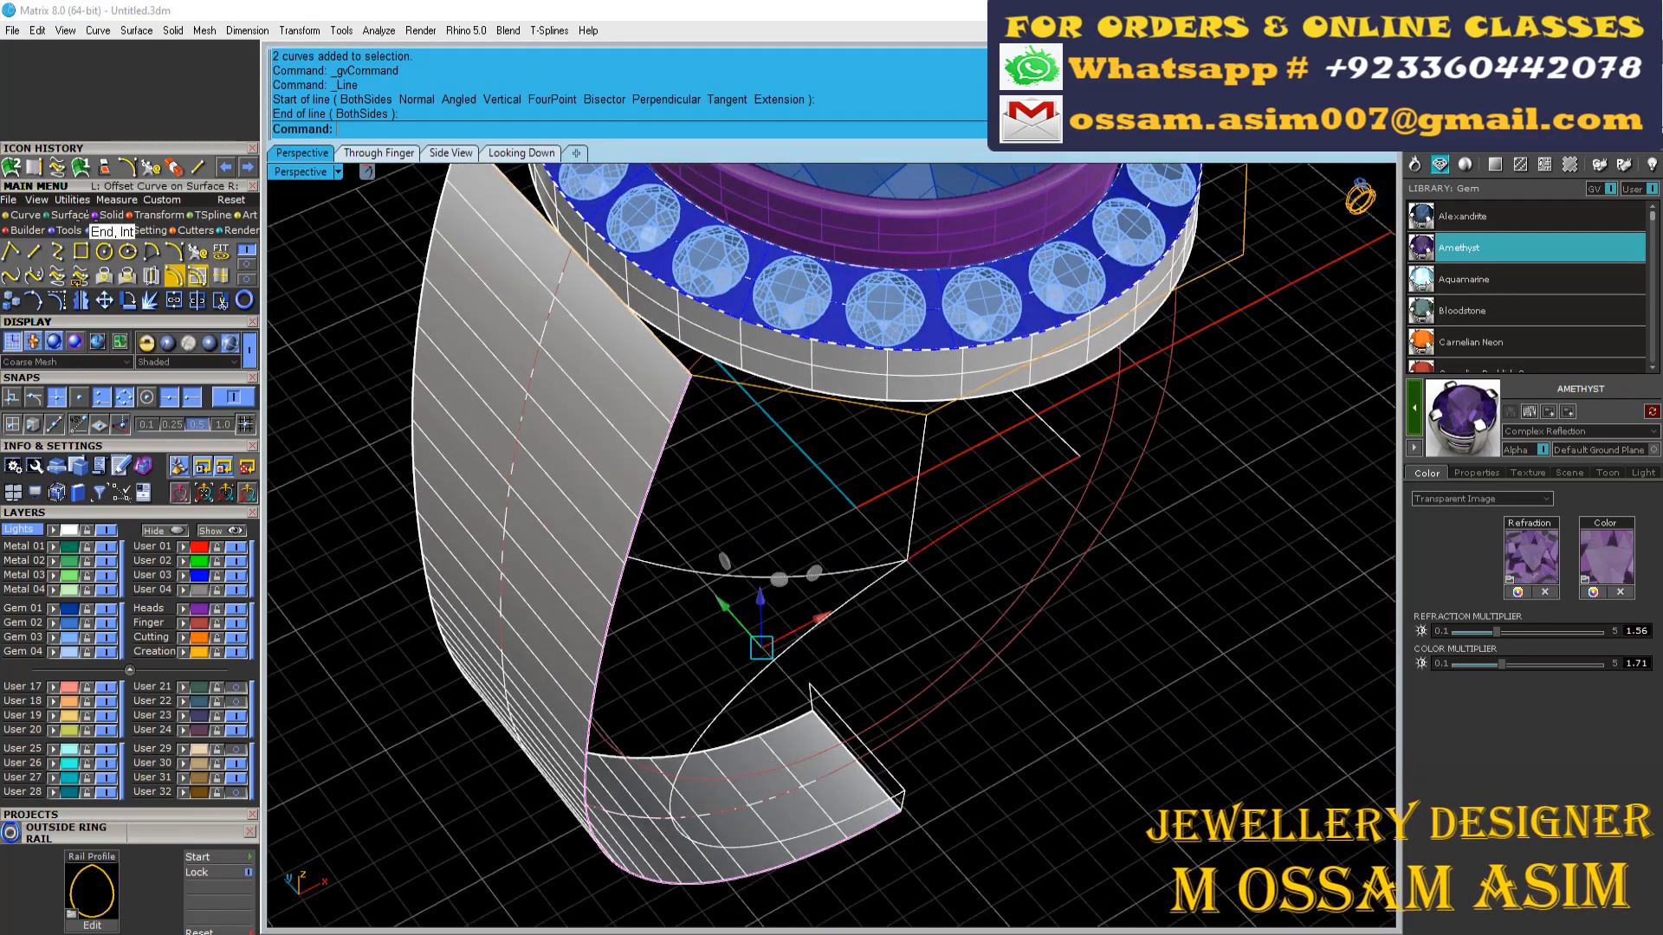
click(738, 575)
scroll(907, 854, up, 9)
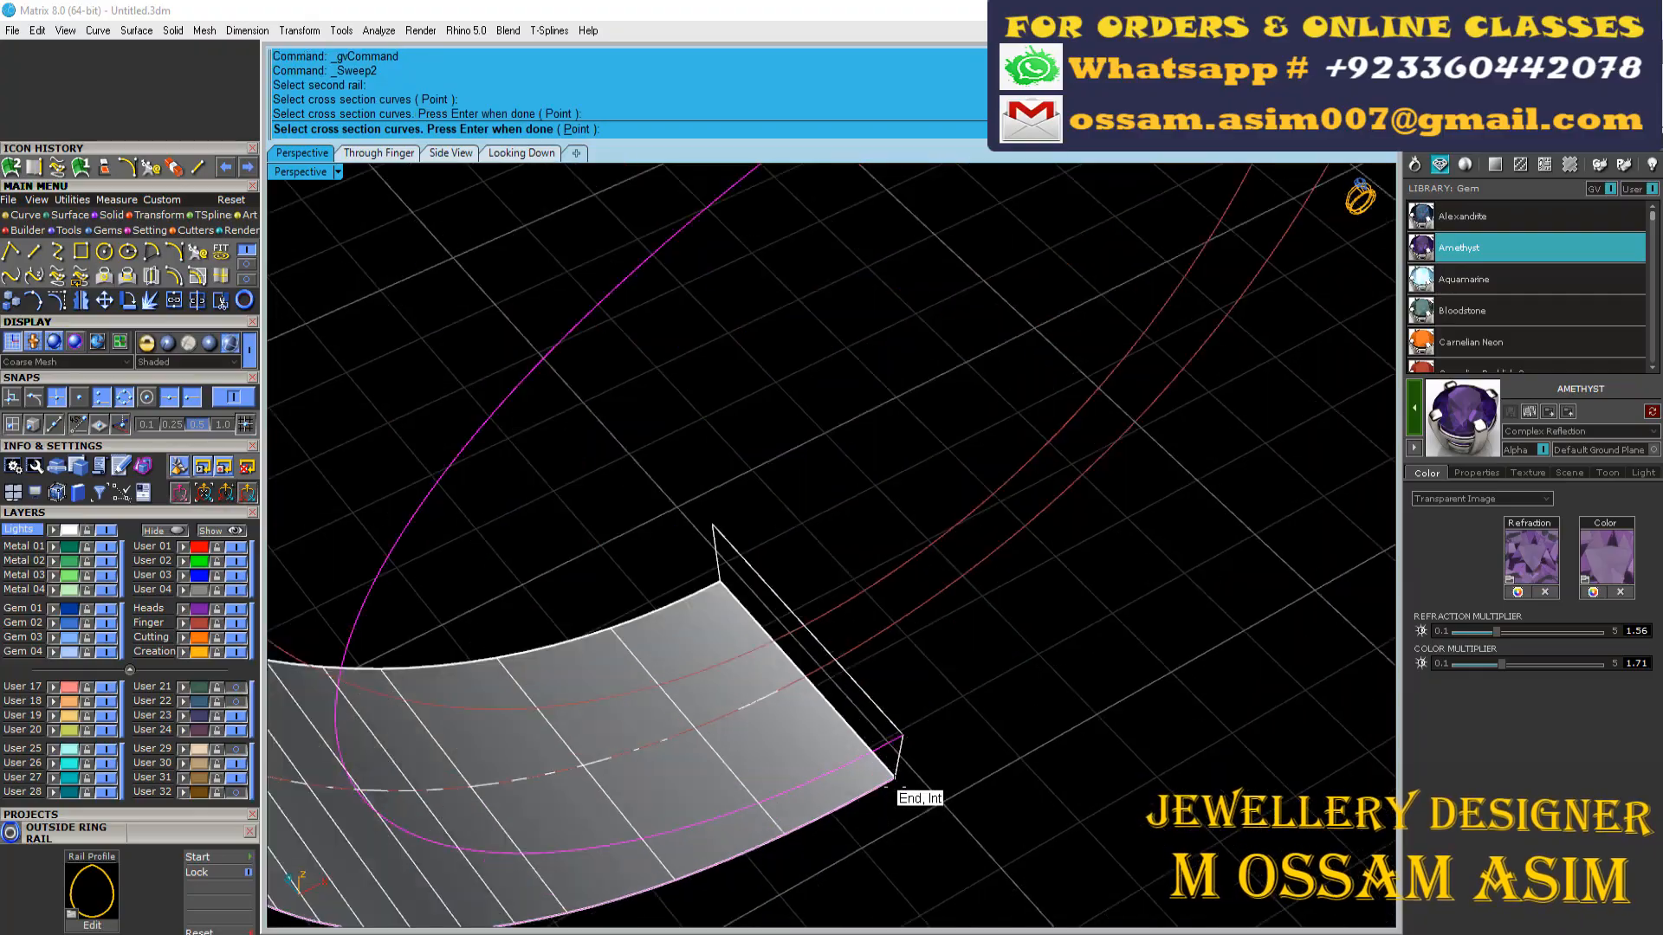
click(901, 750)
right_click(929, 713)
scroll(928, 706, down, 8)
right_drag(745, 528, 526, 362)
scroll(724, 364, down, 8)
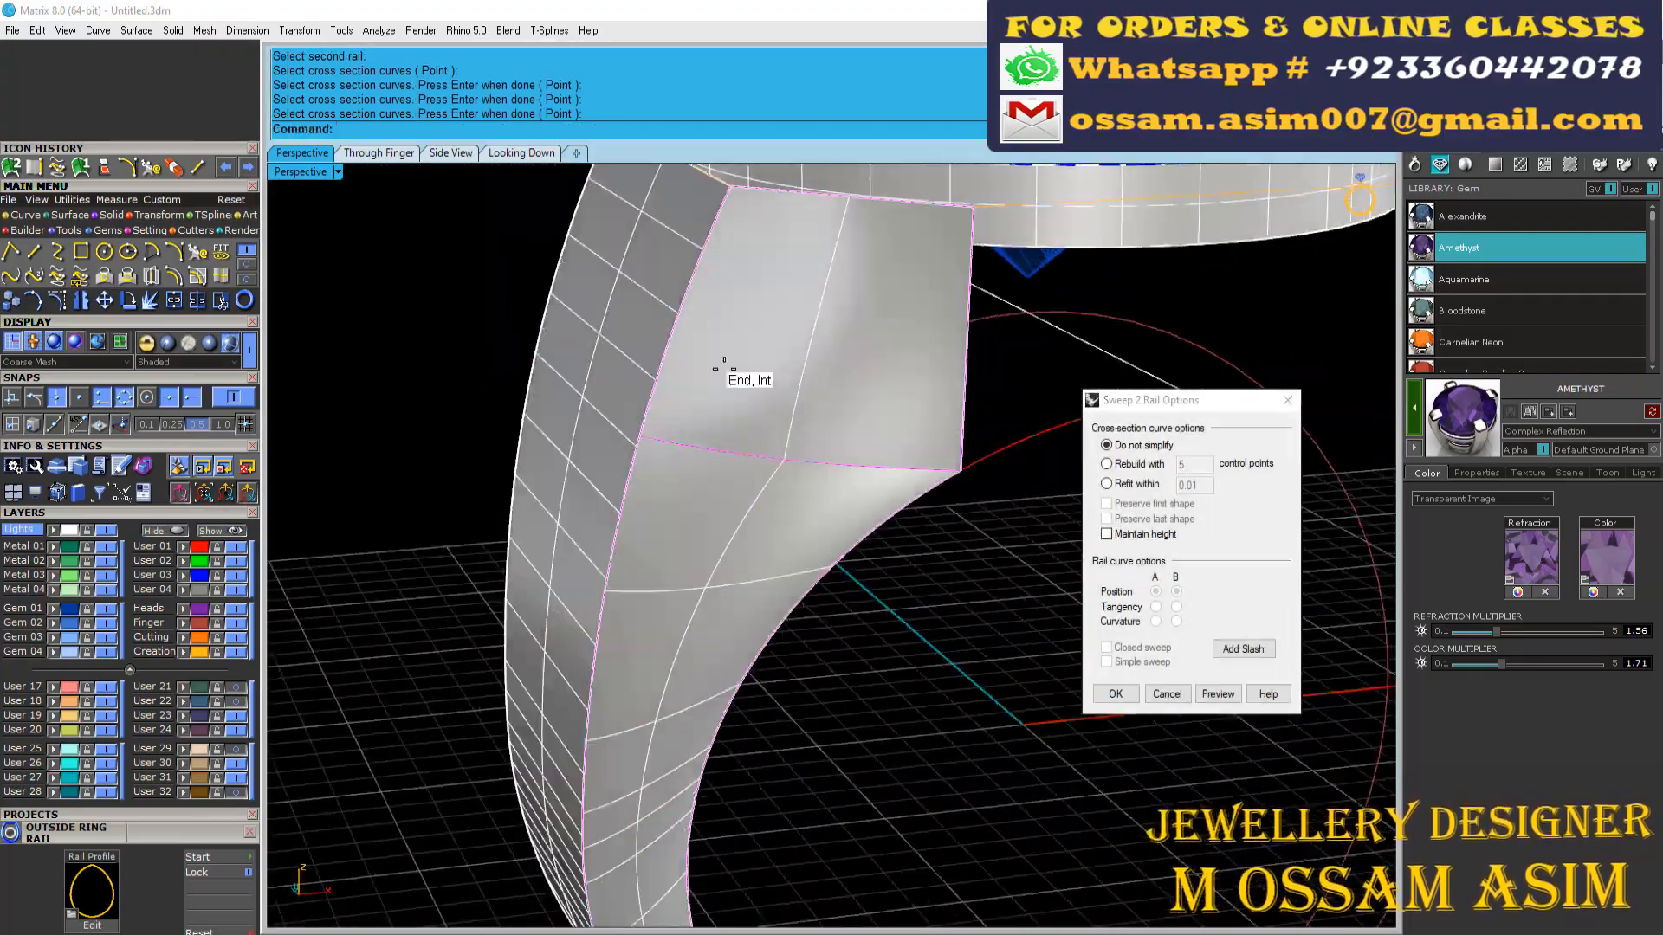
scroll(687, 529, up, 5)
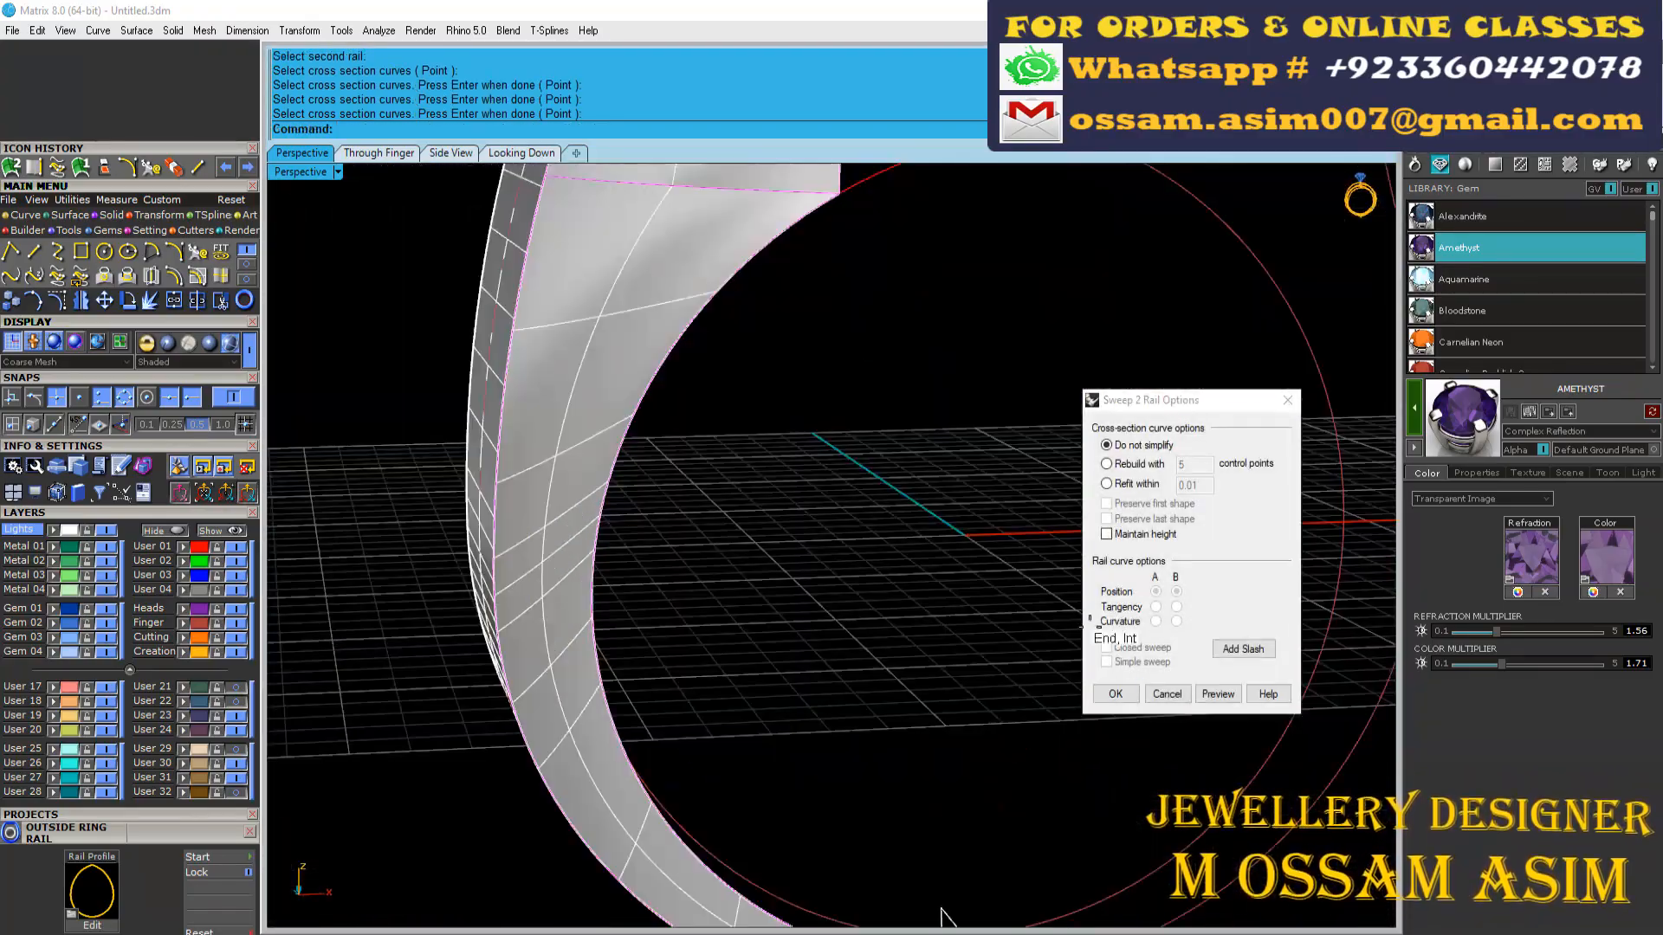
click(1116, 694)
scroll(918, 554, down, 8)
right_drag(918, 554, 753, 546)
scroll(753, 546, up, 6)
click(197, 168)
scroll(862, 614, up, 3)
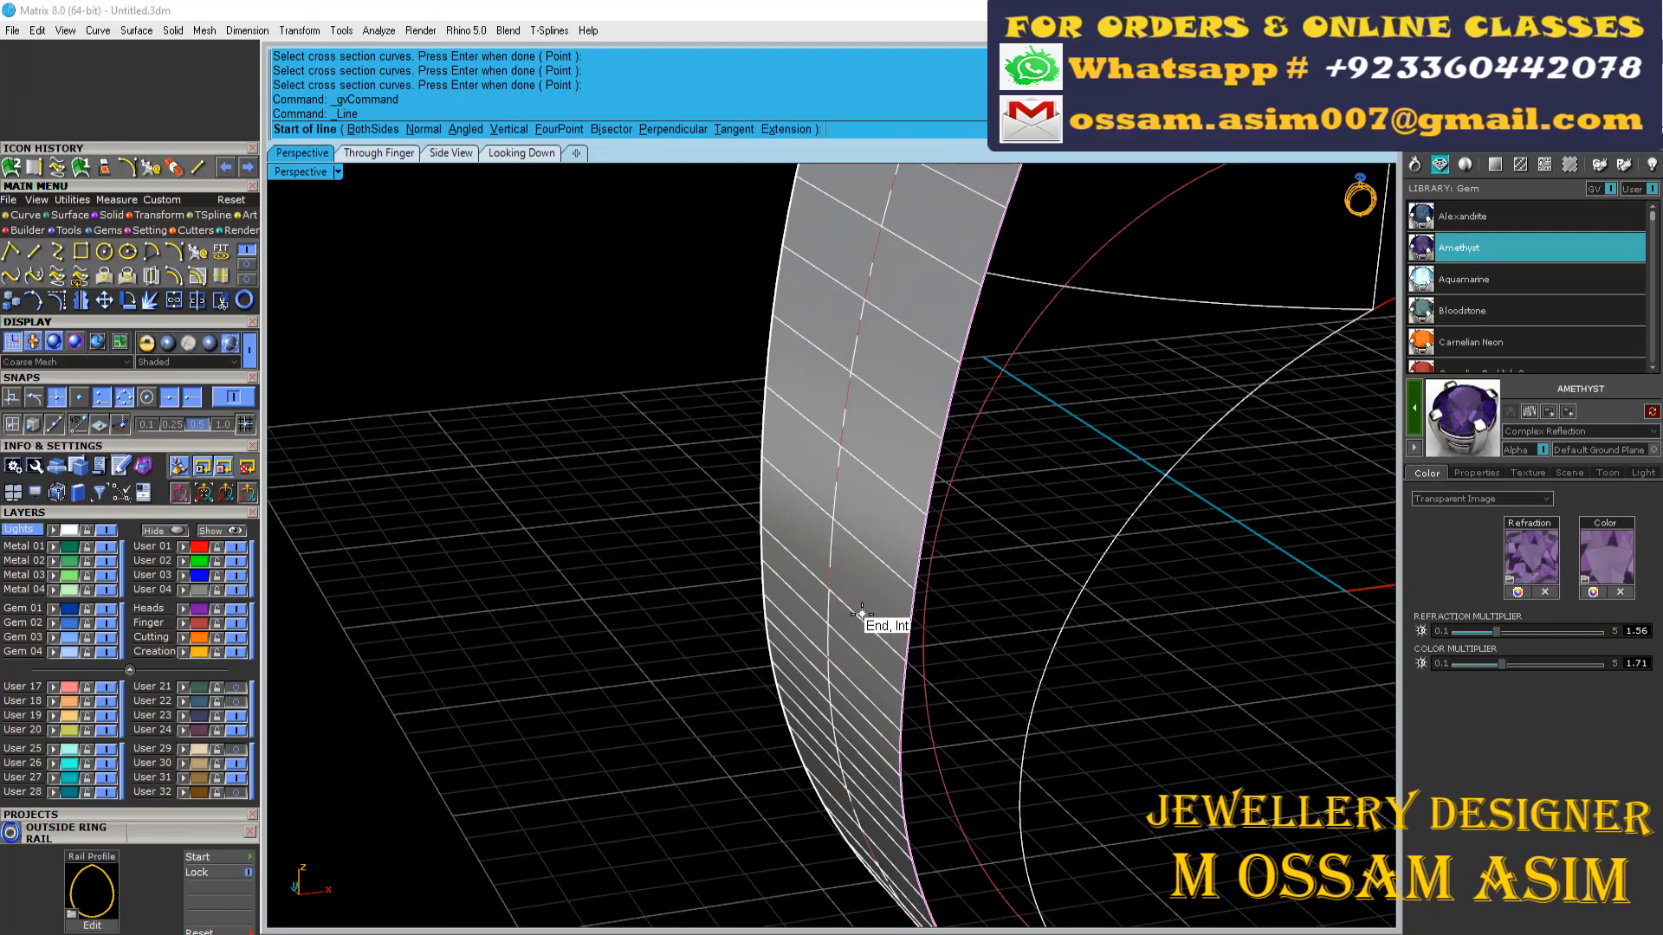
scroll(773, 767, down, 4)
right_drag(901, 442, 977, 515)
key(Escape)
scroll(977, 516, down, 3)
Step: Draw a straight cross line from the band's near edge to the inner rail, partway down the shank
click(1039, 534)
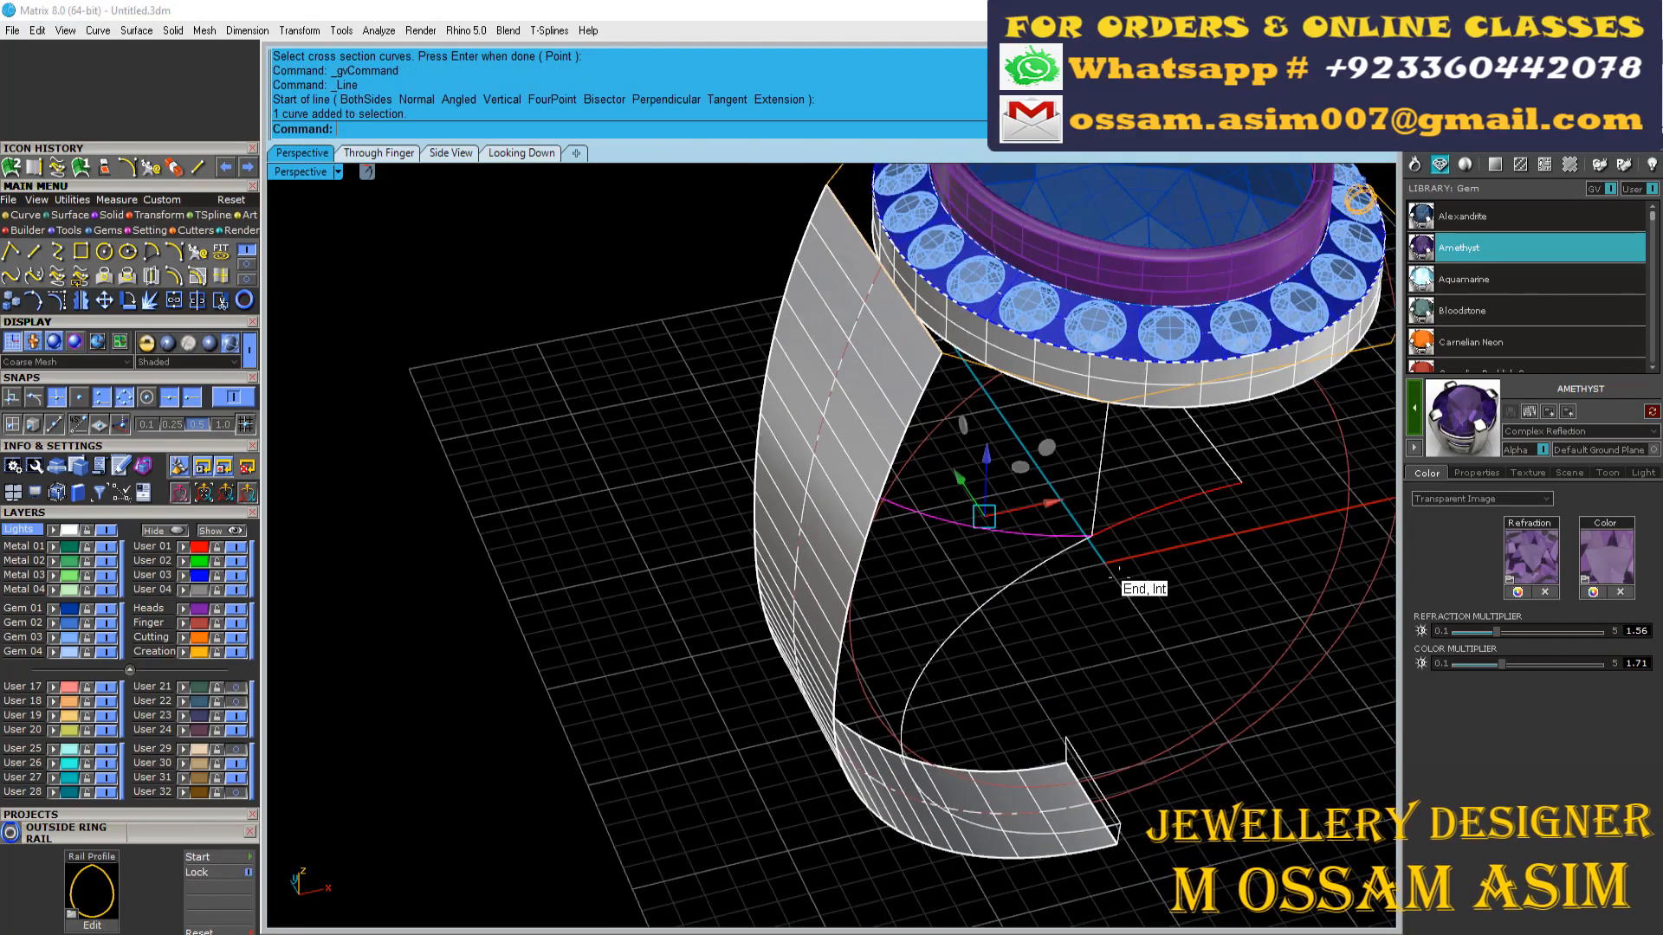
click(199, 165)
scroll(687, 550, up, 3)
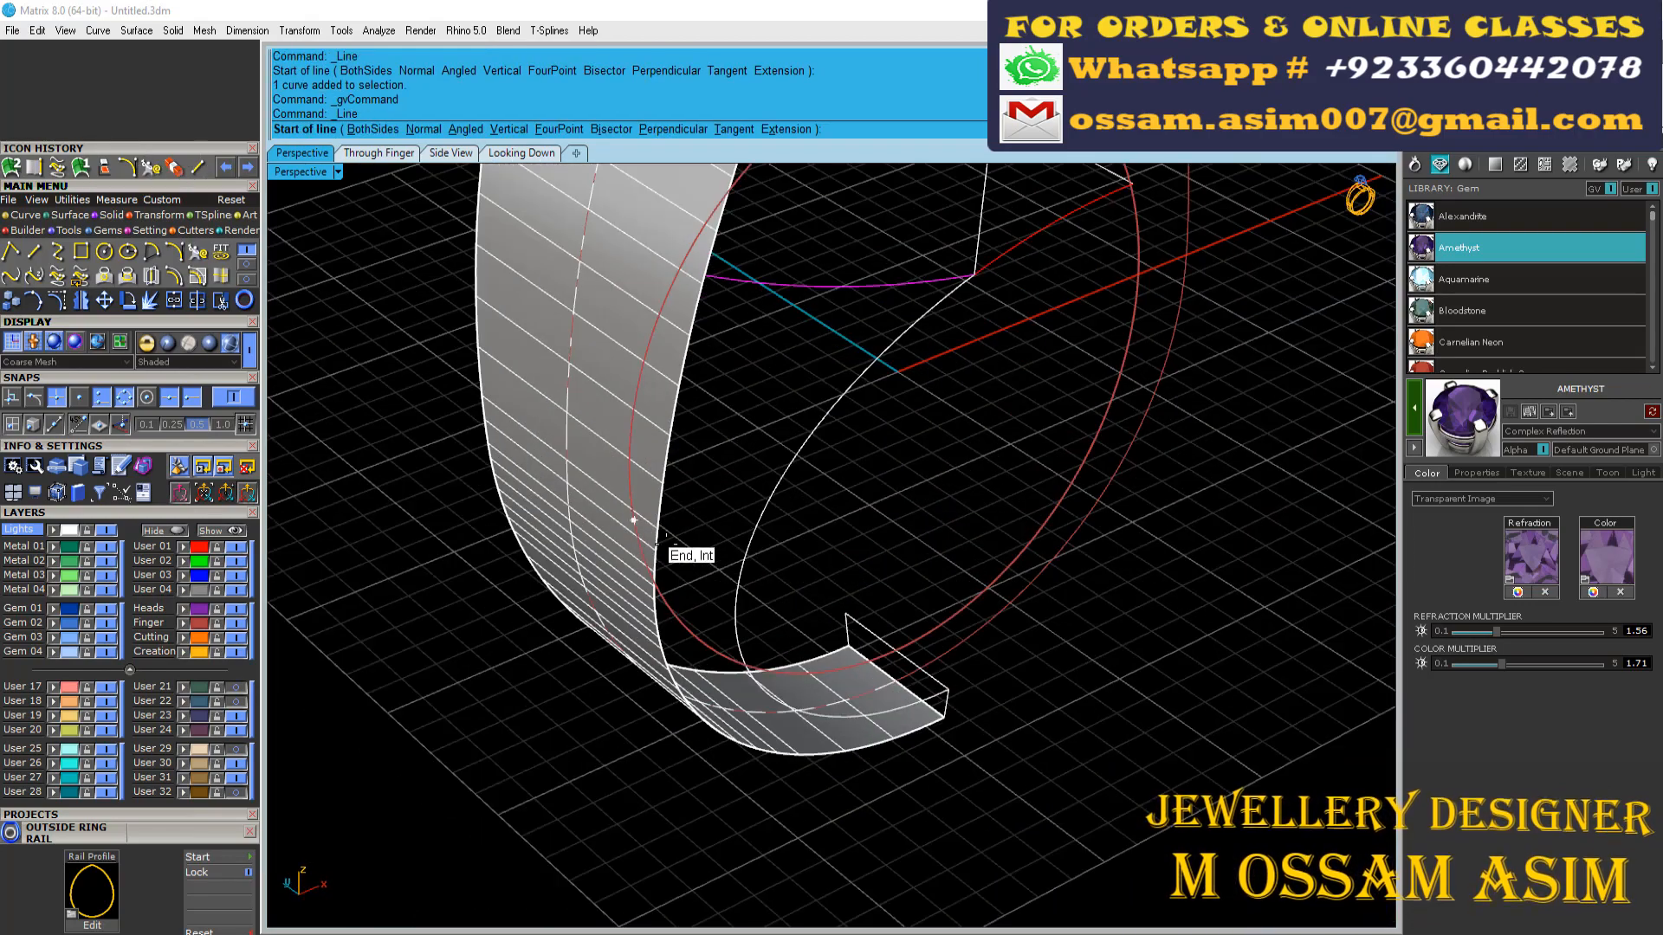
click(659, 528)
click(752, 536)
scroll(750, 533, down, 3)
scroll(833, 512, up, 5)
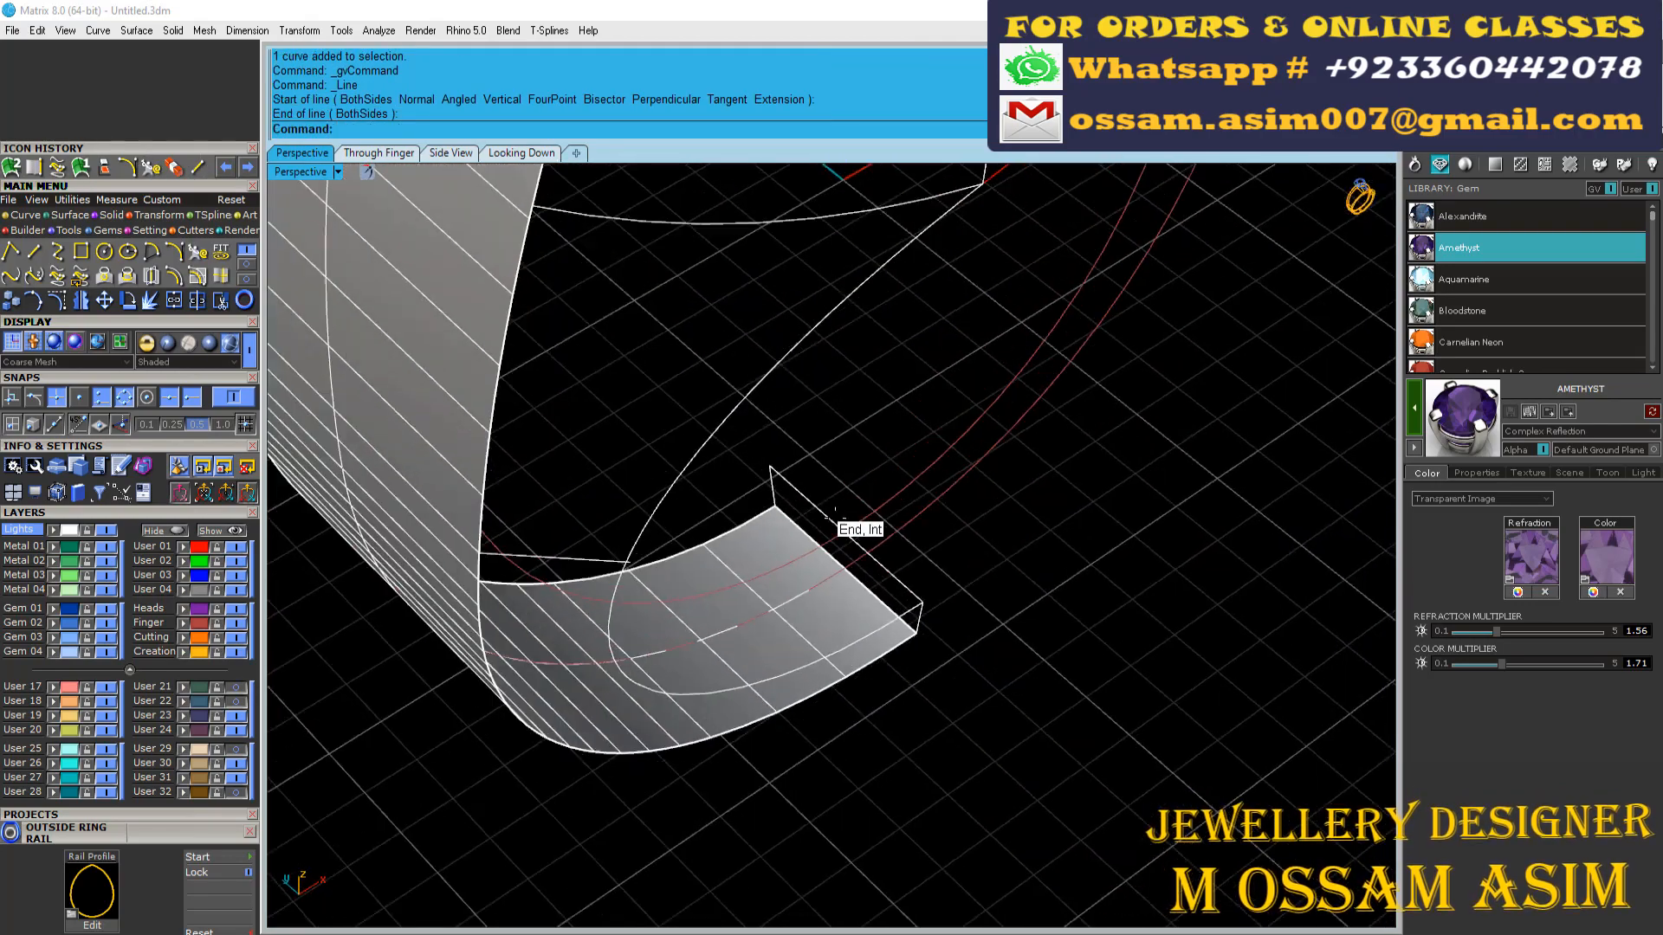
click(835, 523)
scroll(835, 525, down, 4)
right_drag(875, 530, 829, 539)
click(177, 530)
scroll(554, 528, down, 4)
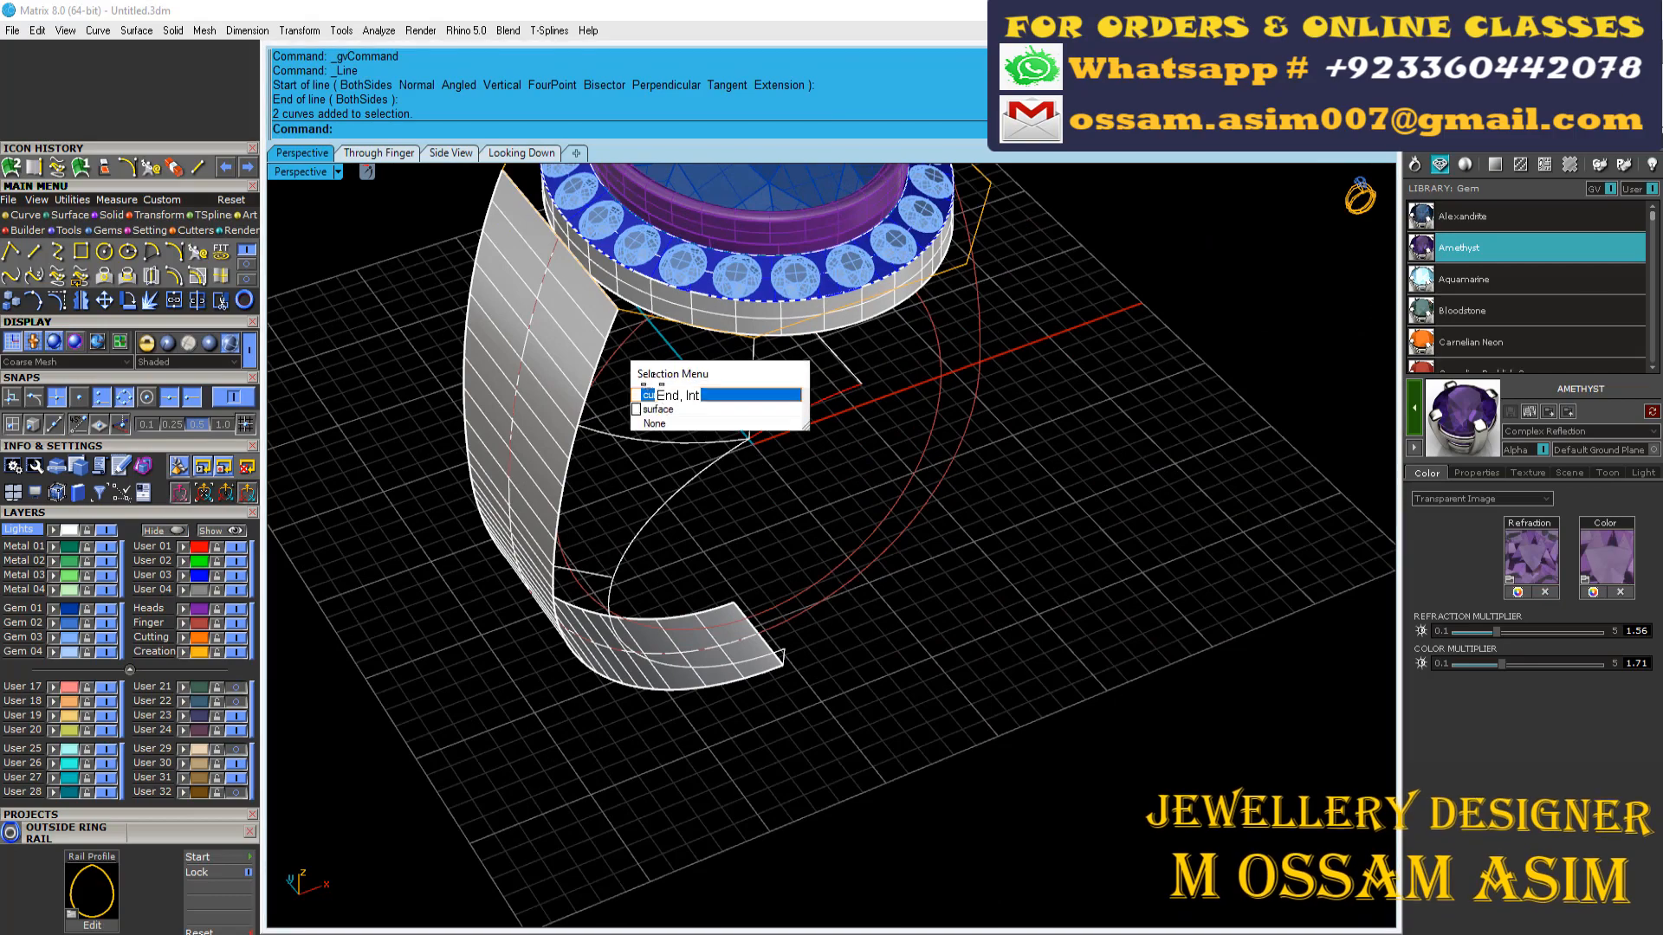
click(652, 395)
Step: Show the lower cross curve's control points and move its end point exactly onto the inner rail
scroll(679, 369, up, 5)
right_drag(856, 375, 618, 322)
scroll(617, 324, down, 5)
scroll(544, 520, up, 5)
click(541, 507)
right_drag(537, 510, 454, 473)
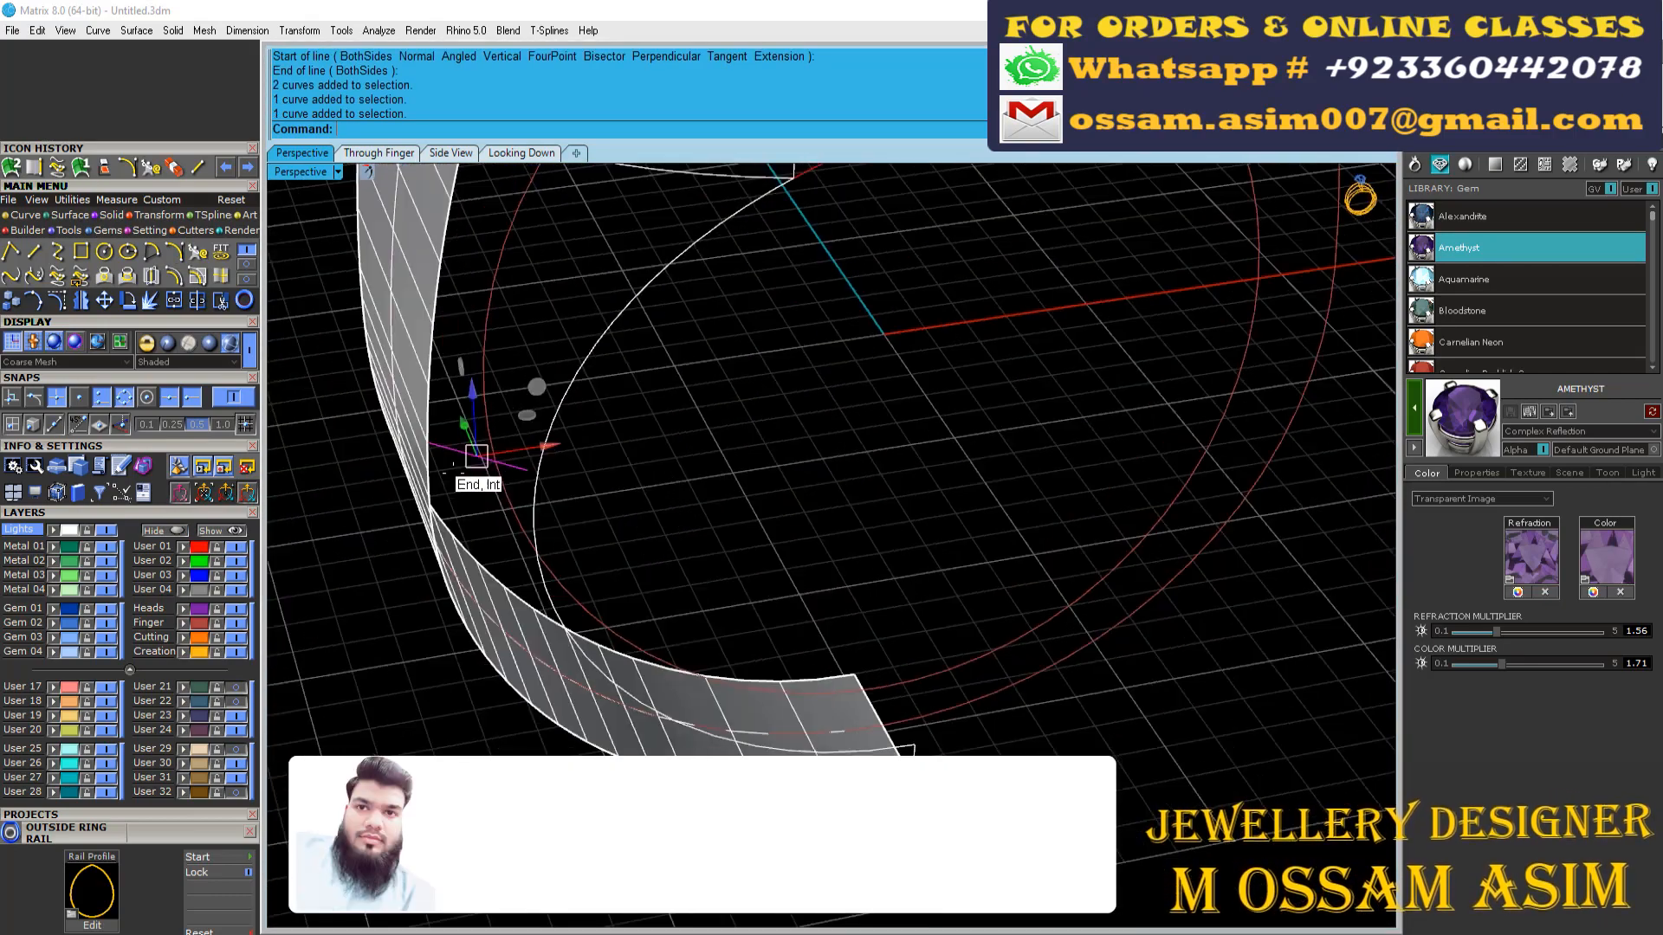
scroll(391, 463, up, 5)
click(56, 300)
scroll(680, 484, up, 5)
click(699, 472)
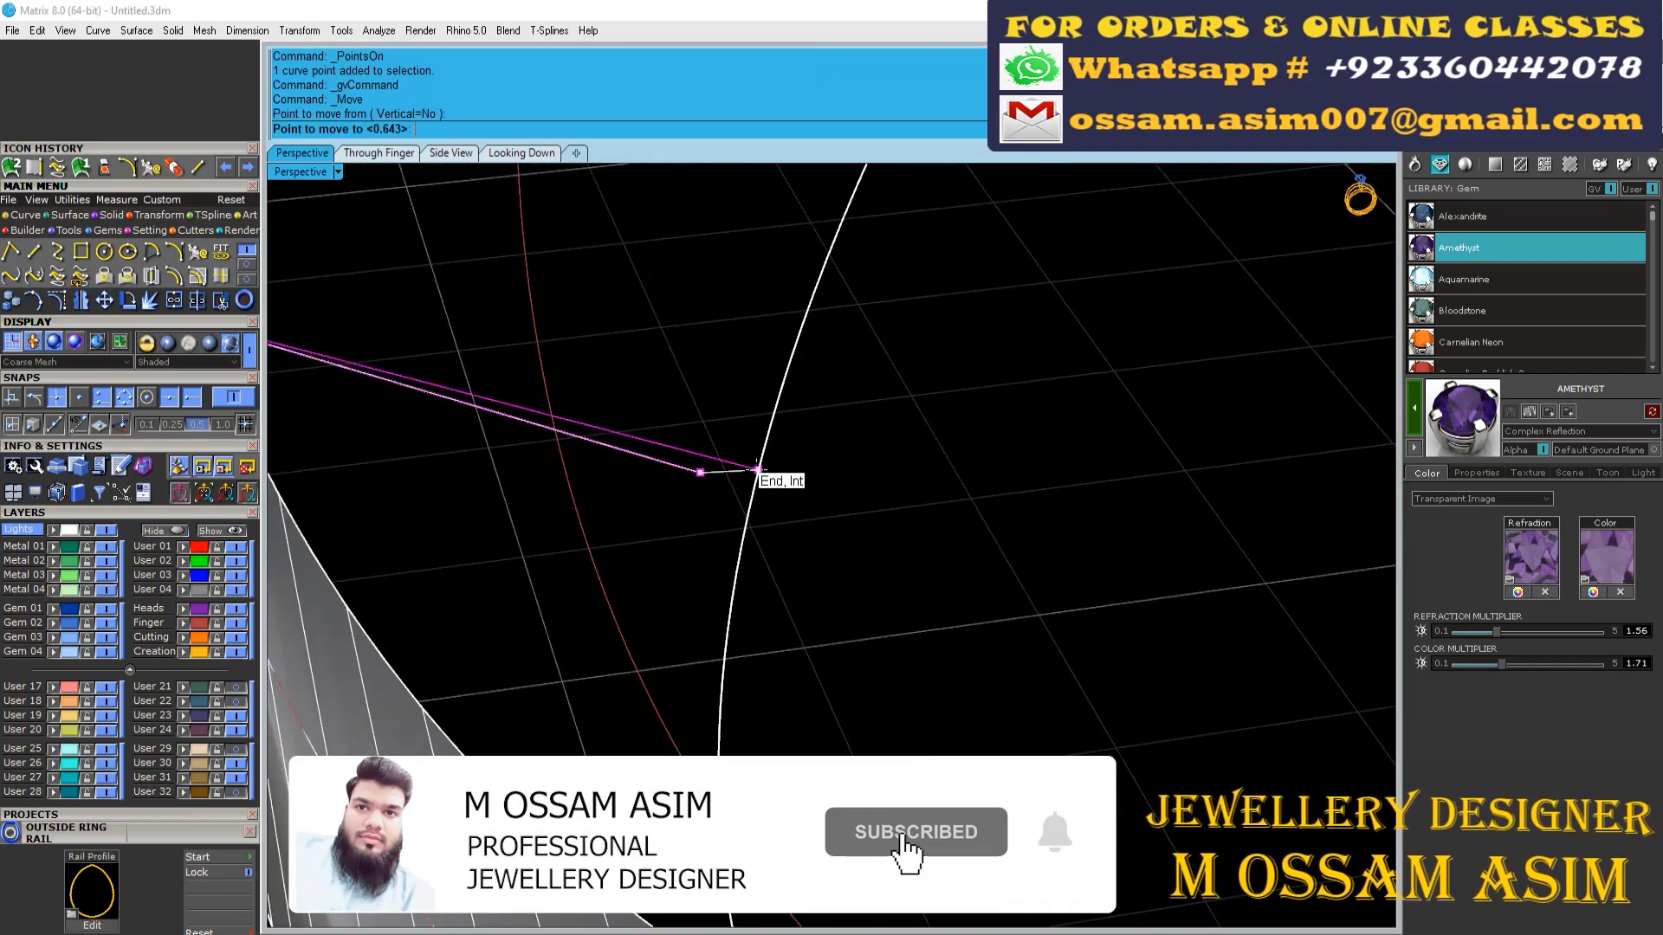
click(758, 470)
scroll(740, 488, down, 8)
right_drag(740, 487, 674, 293)
key(Escape)
key(Escape)
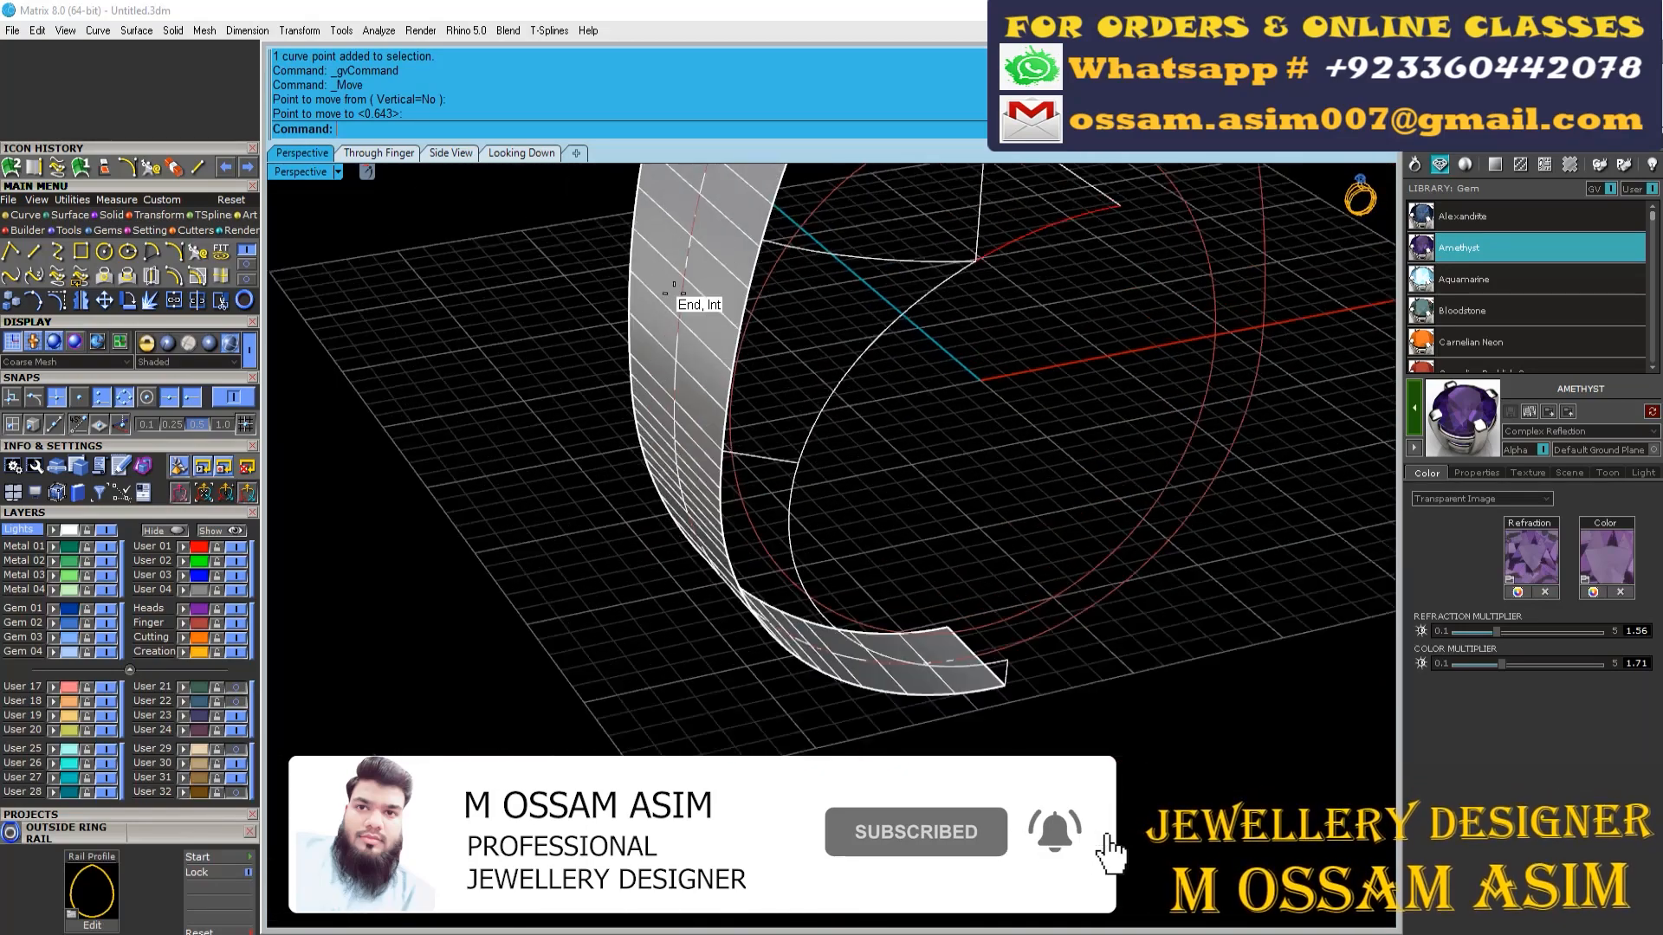
Step: Select the shank's band surface and put it on the teal layer
scroll(674, 293, up, 2)
click(674, 293)
scroll(728, 463, up, 8)
click(500, 401)
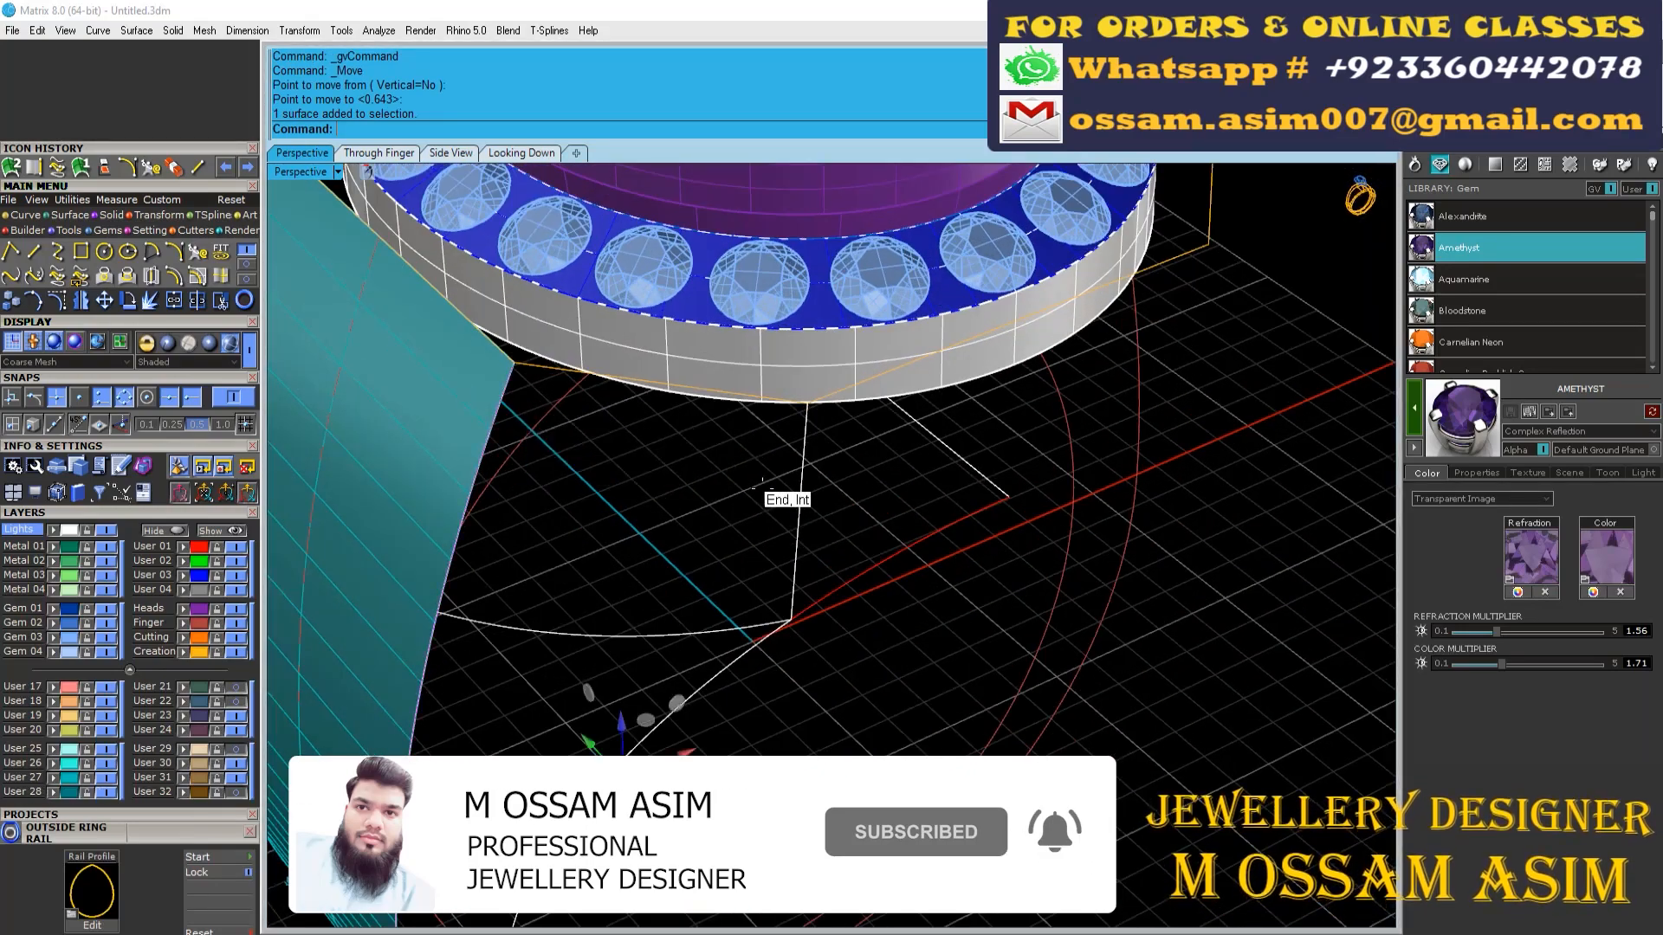
right_drag(763, 486, 778, 530)
click(12, 167)
scroll(832, 511, up, 4)
click(740, 537)
click(658, 490)
scroll(658, 490, down, 5)
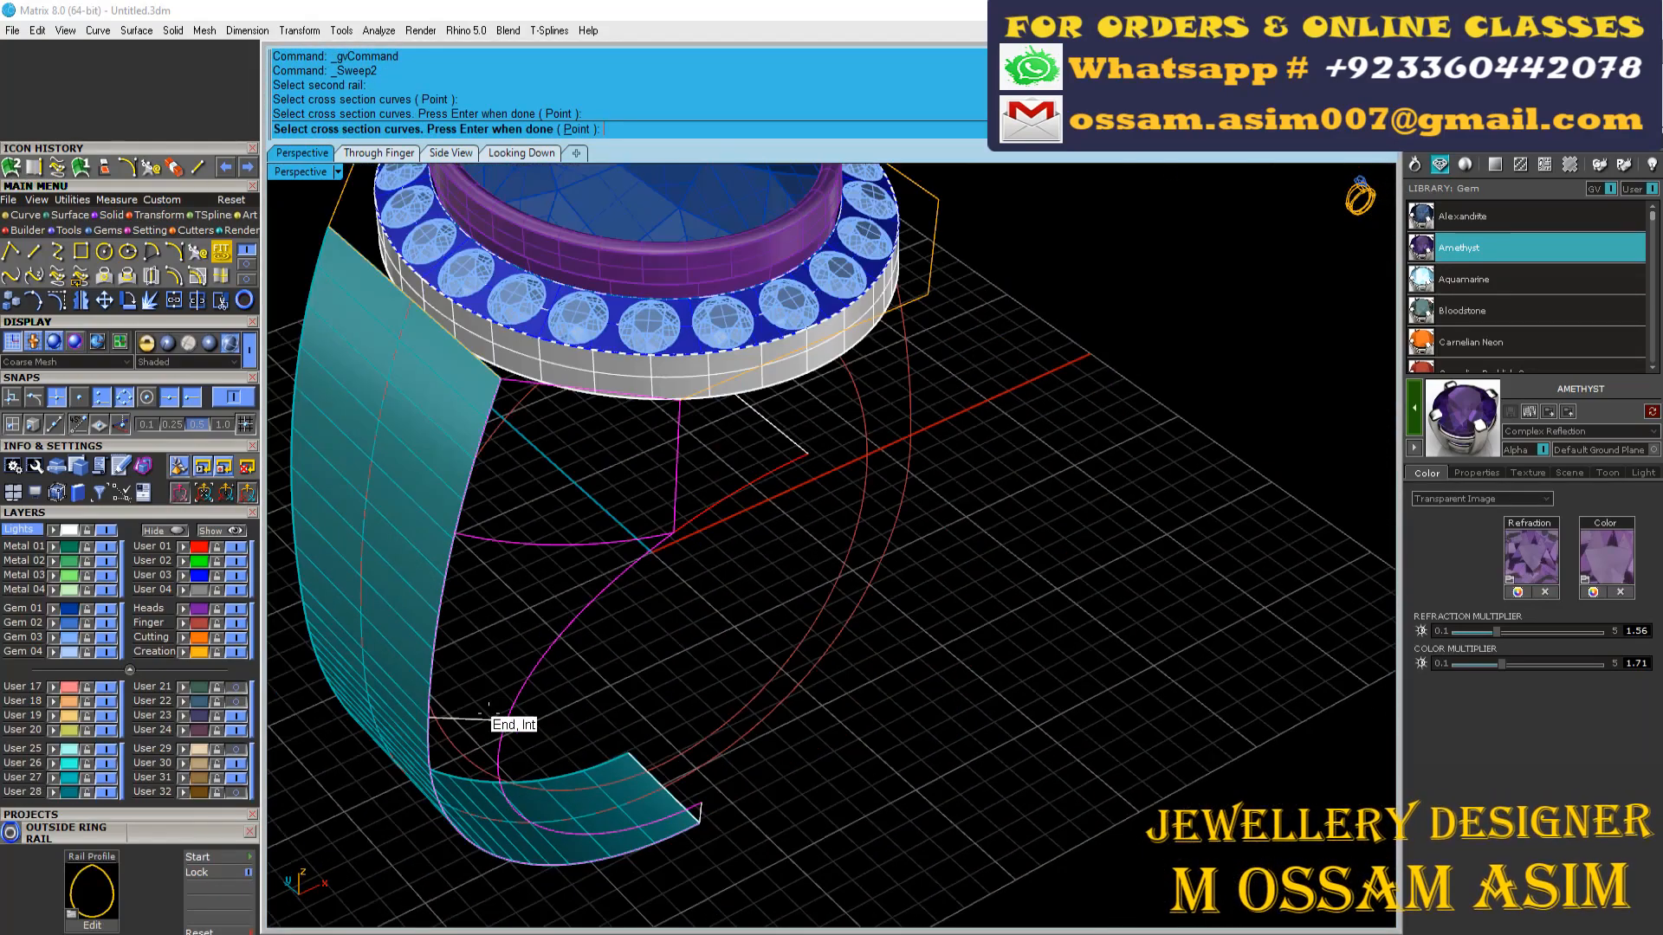
Step: Create a network surface from the band edge, inner rail, upper edge, crease curve, lower cross curve and end line, with 0.01 tolerances and position matching
click(71, 215)
click(199, 251)
click(222, 252)
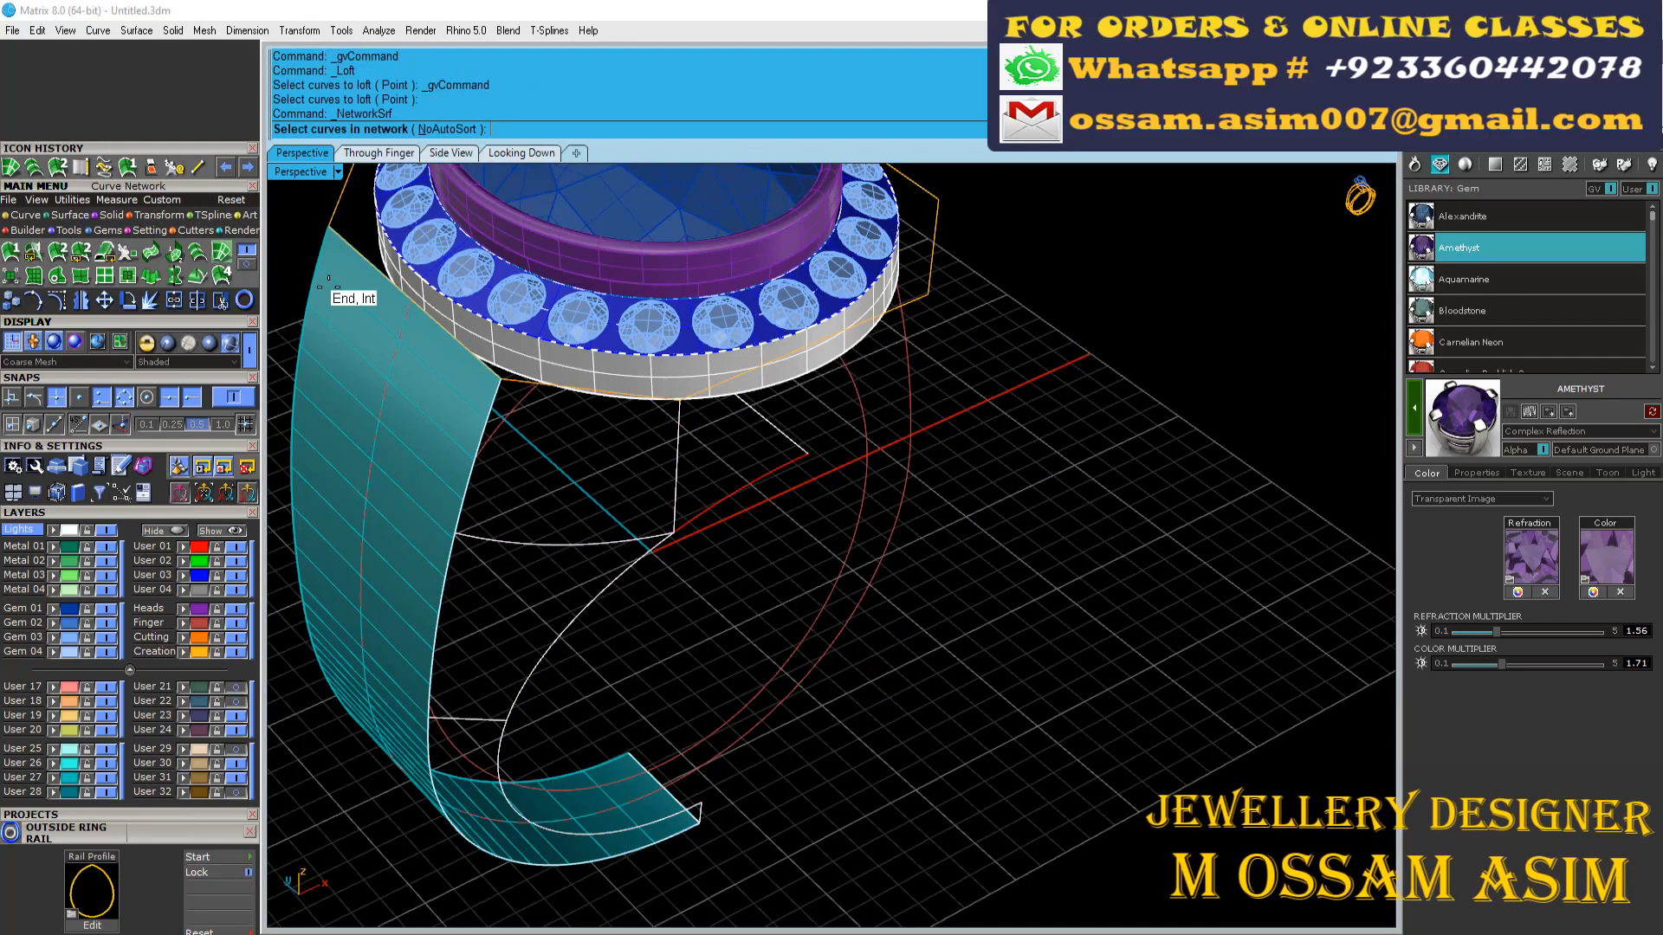
click(617, 456)
scroll(620, 455, up, 5)
click(715, 460)
click(496, 449)
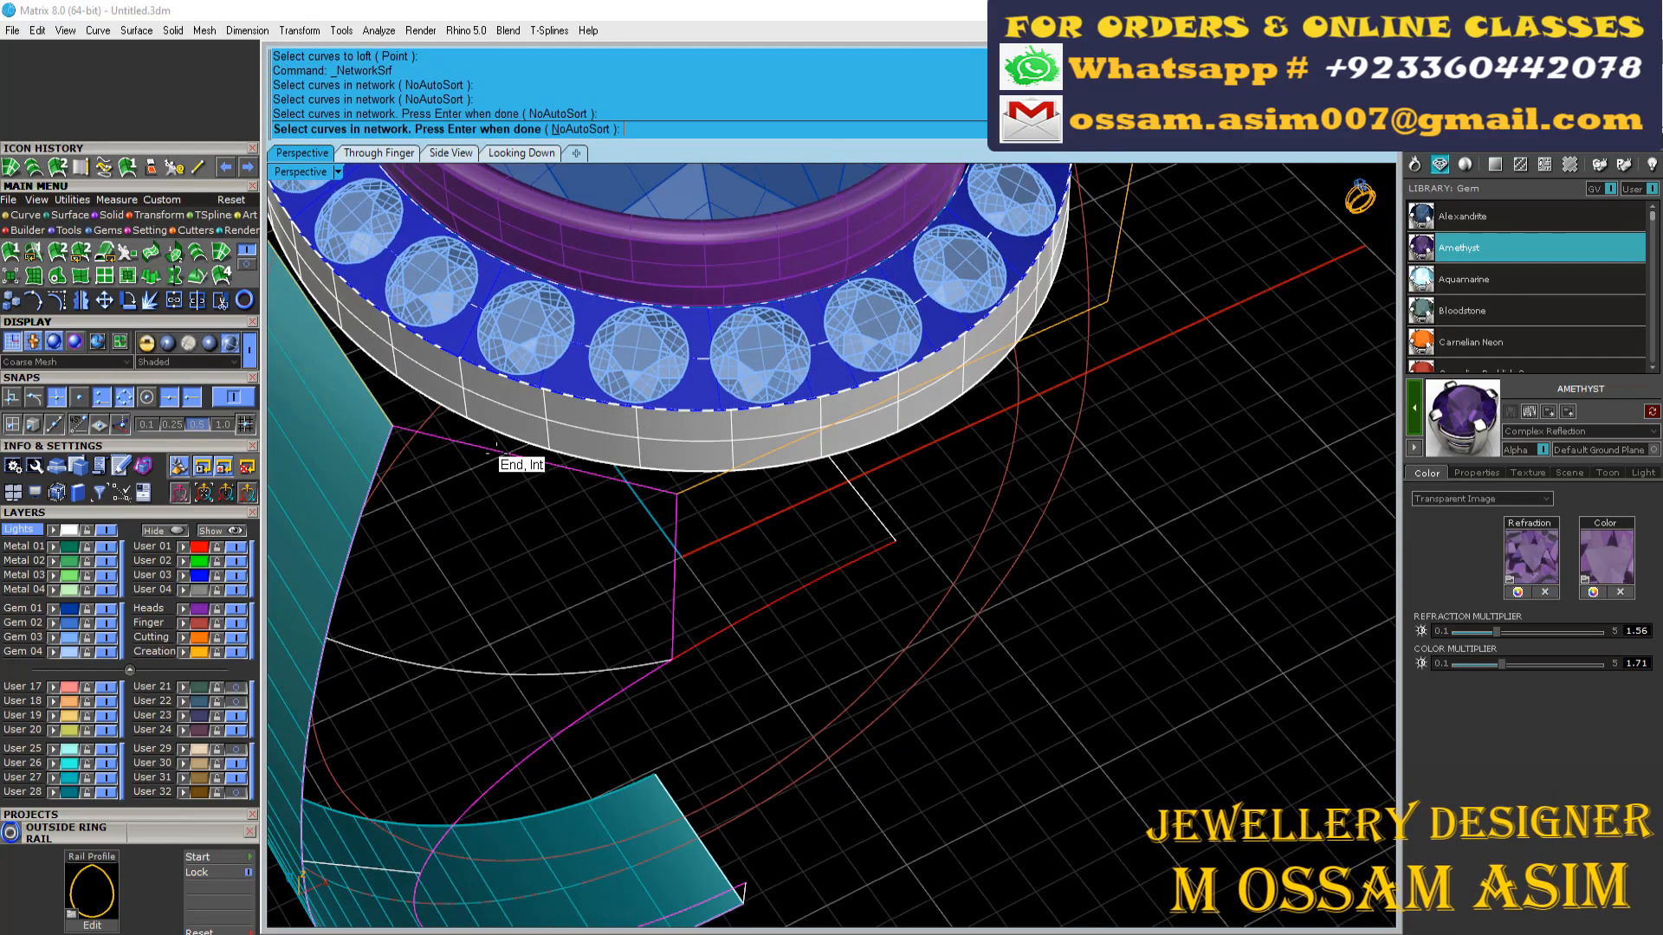
click(520, 655)
shift+right_drag(485, 780, 555, 511)
click(461, 544)
right_drag(529, 736, 580, 572)
click(794, 809)
scroll(773, 806, down, 5)
key(Return)
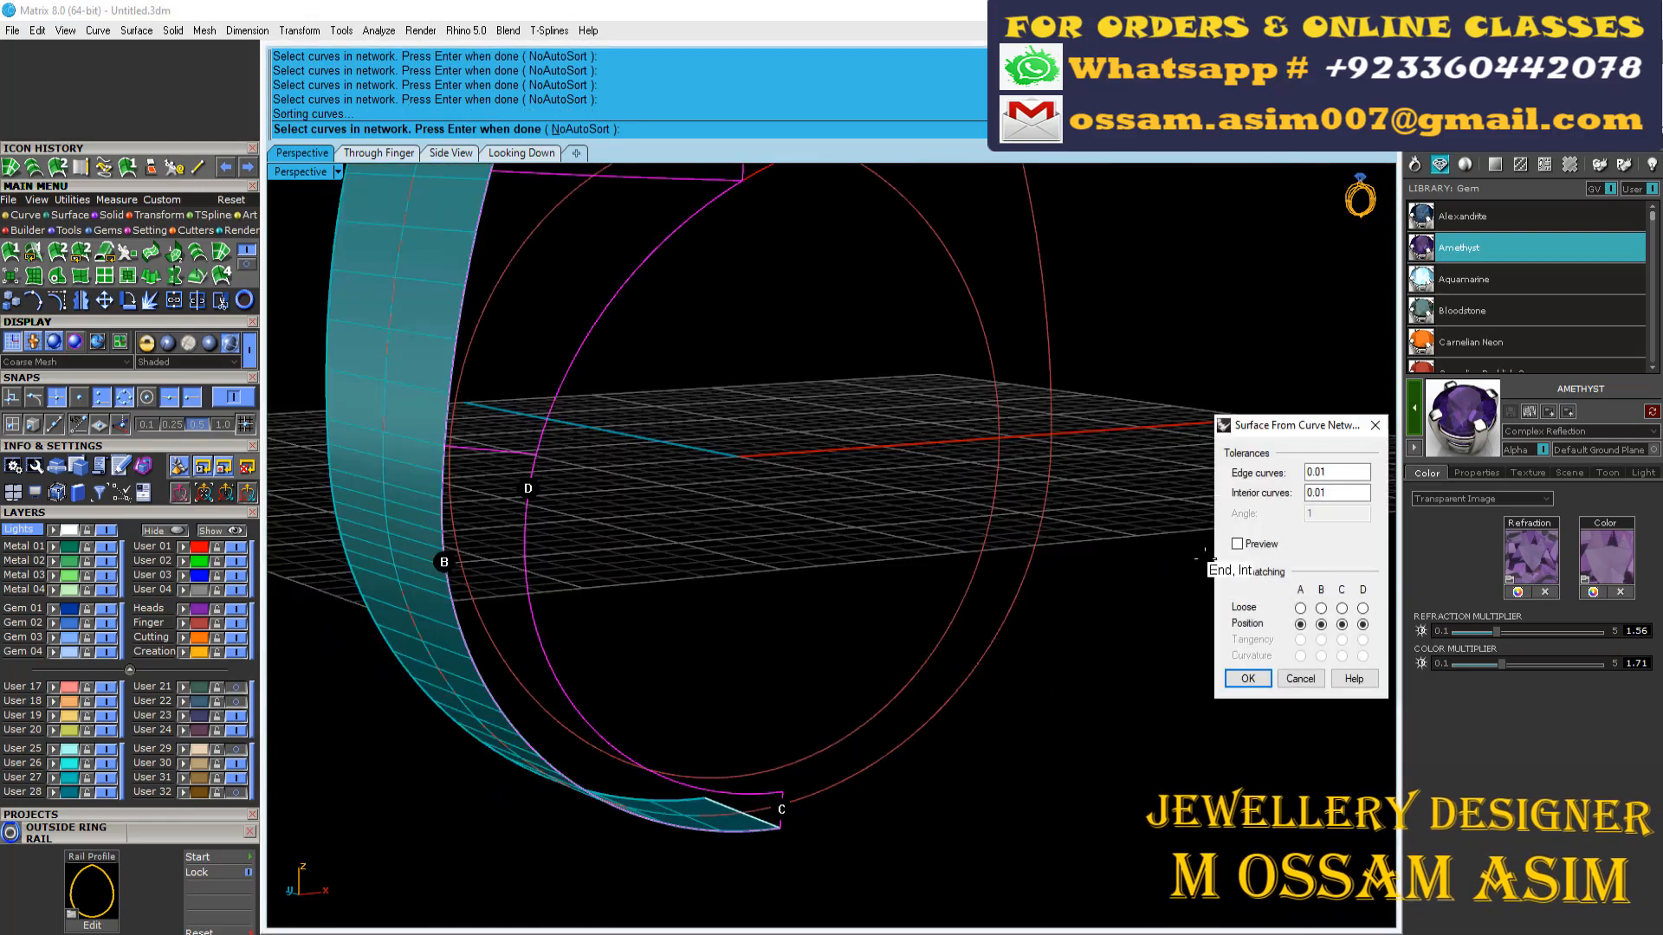
key(Return)
Step: Show the network surface's control points and reshape its bend by moving pairs of interior points, undoing the last move
right_drag(520, 694, 339, 446)
scroll(314, 513, up, 5)
click(33, 300)
drag(338, 446, 411, 523)
right_drag(410, 433, 398, 372)
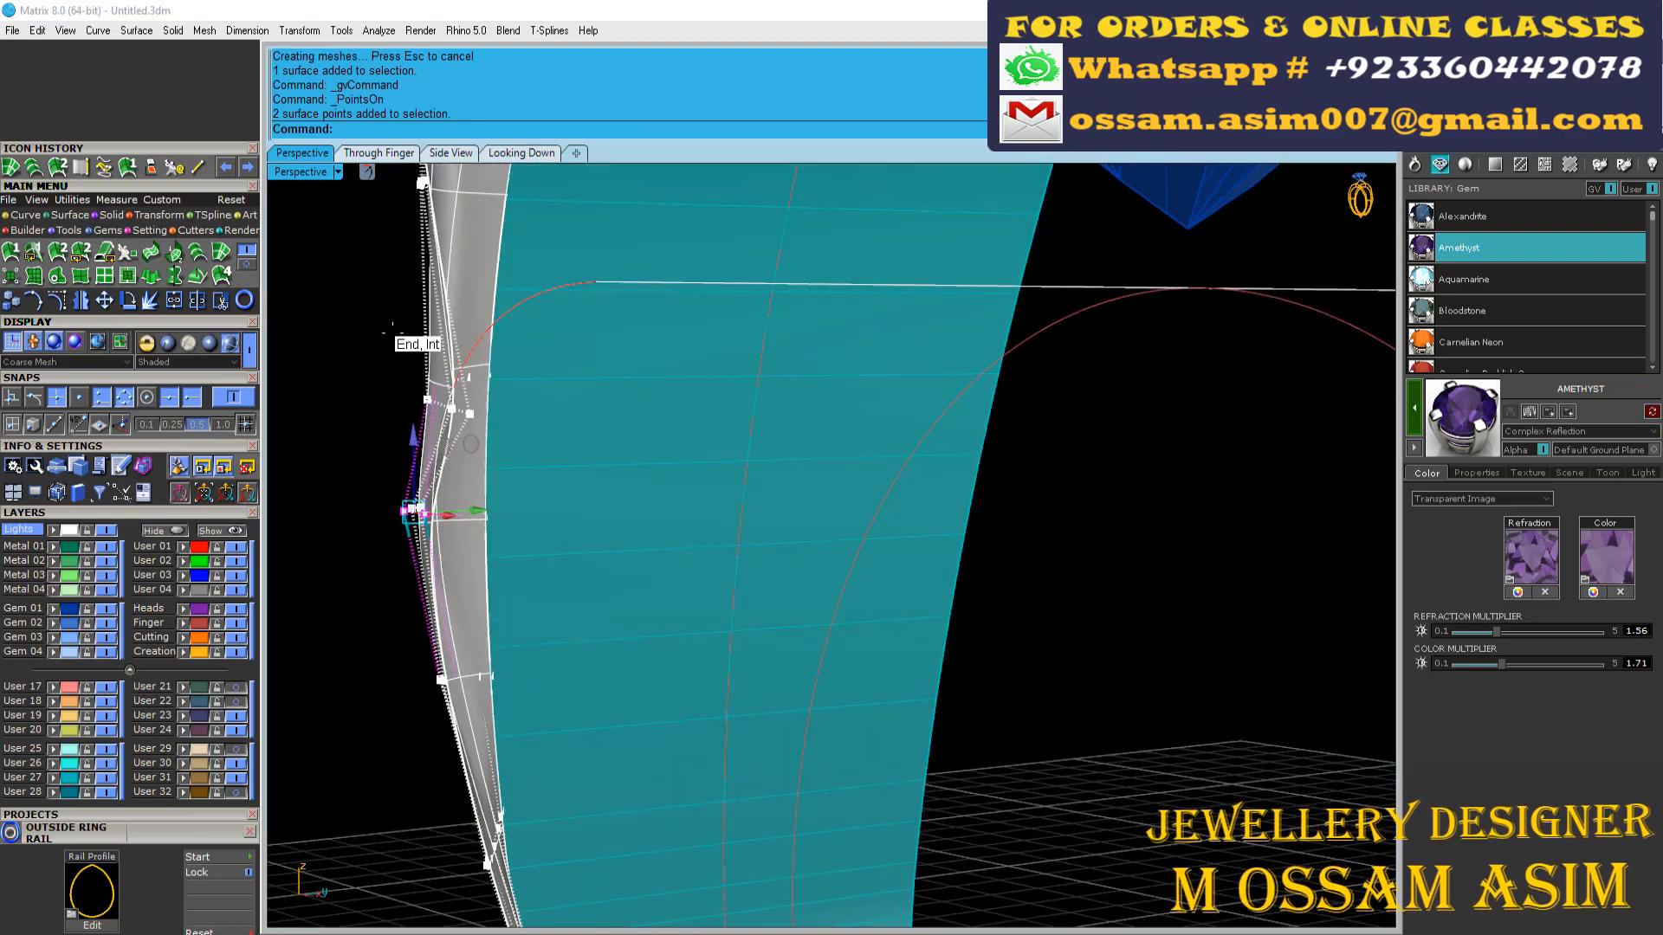
scroll(394, 378, up, 5)
drag(393, 378, 507, 459)
right_drag(506, 459, 578, 637)
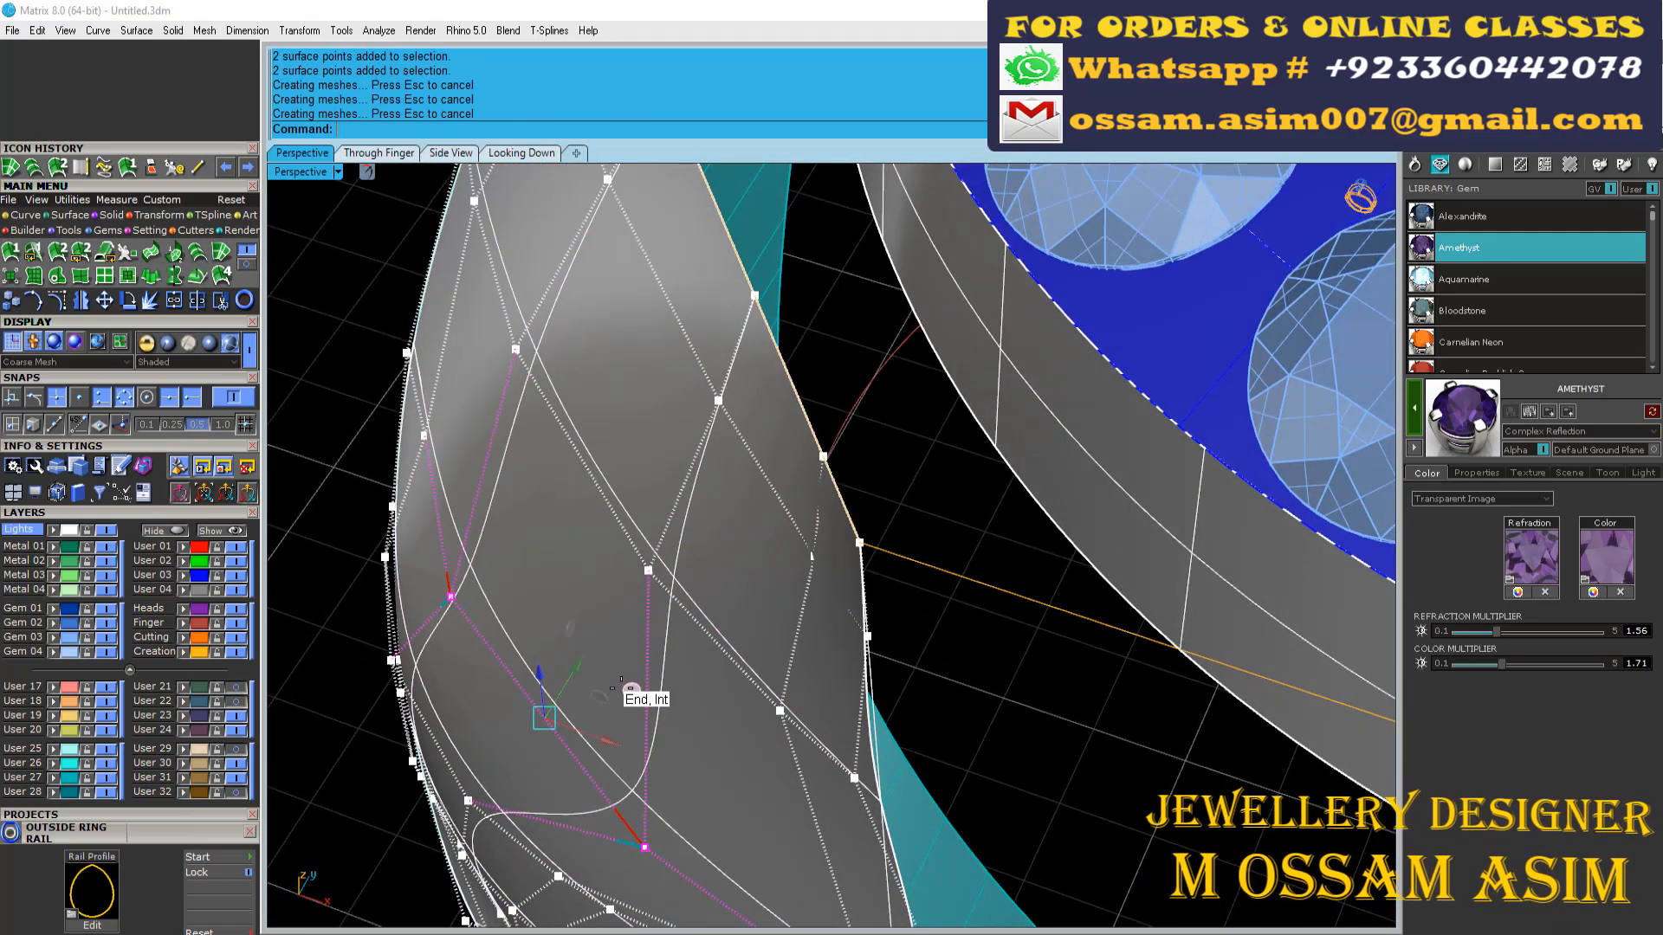
drag(621, 688, 599, 668)
key(ctrl+z)
Step: Move a row of three control points across the surface's bend and turn the control points off
right_drag(598, 668, 373, 676)
scroll(372, 675, up, 5)
drag(401, 553, 563, 660)
right_drag(563, 660, 625, 526)
ctrl+click(498, 693)
scroll(733, 657, up, 3)
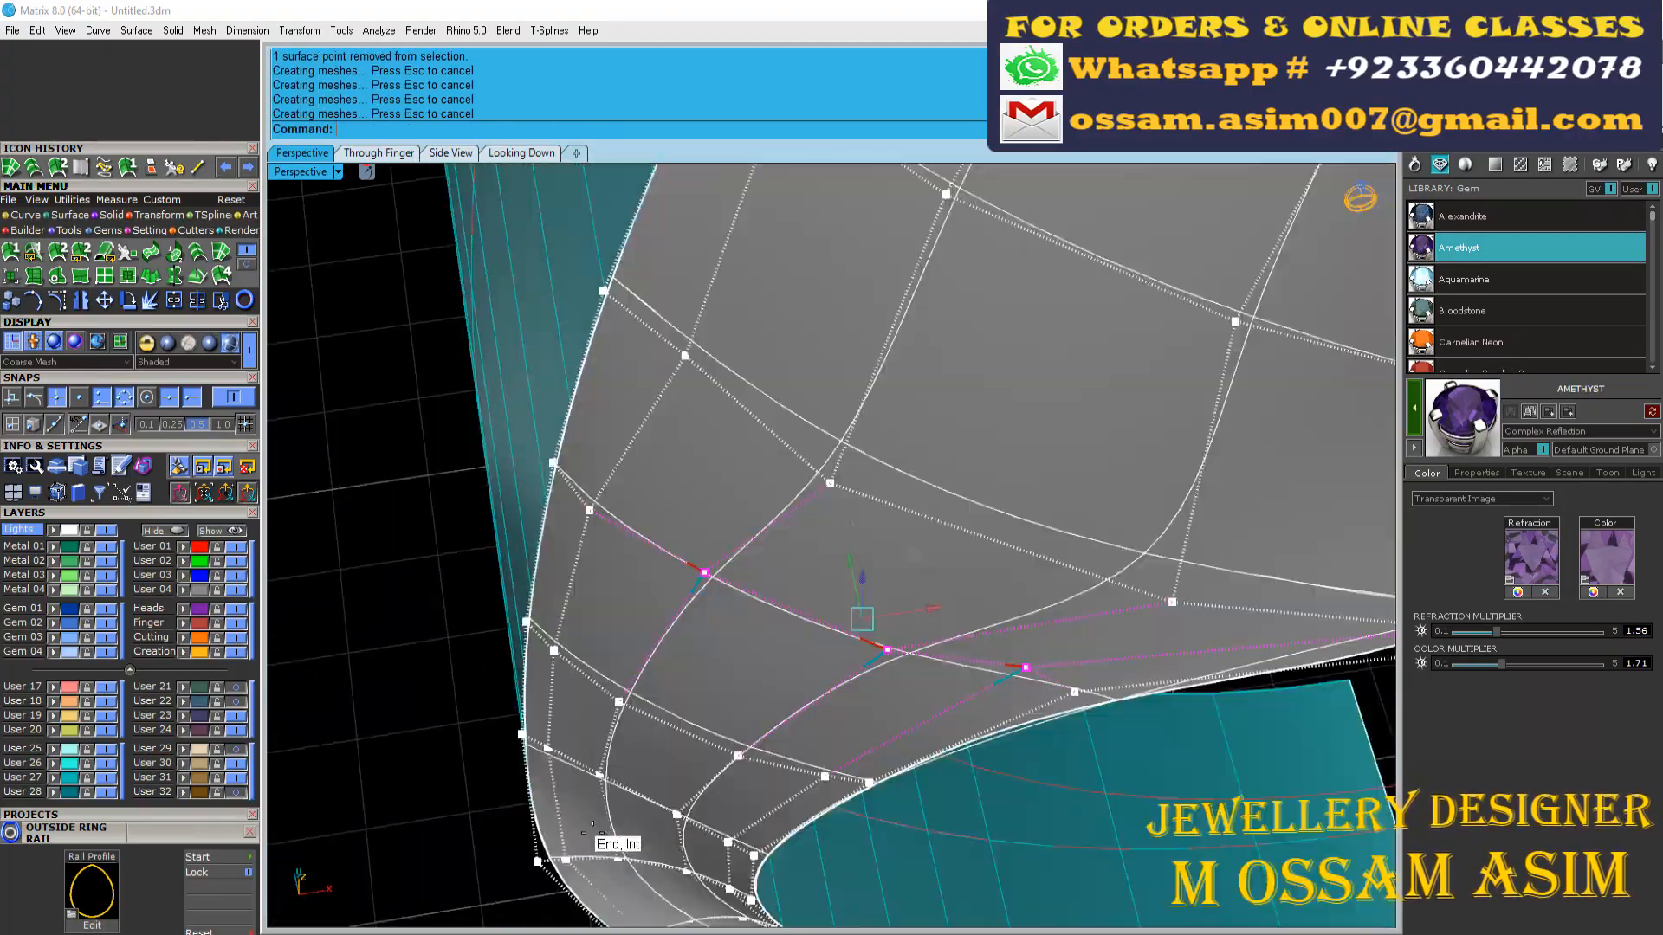
scroll(592, 830, down, 5)
right_drag(593, 830, 782, 582)
key(Escape)
key(Escape)
Step: Try rebuilding the network surface with a lower point count, and undo the rebuild
scroll(781, 582, down, 3)
click(783, 585)
scroll(783, 587, up, 8)
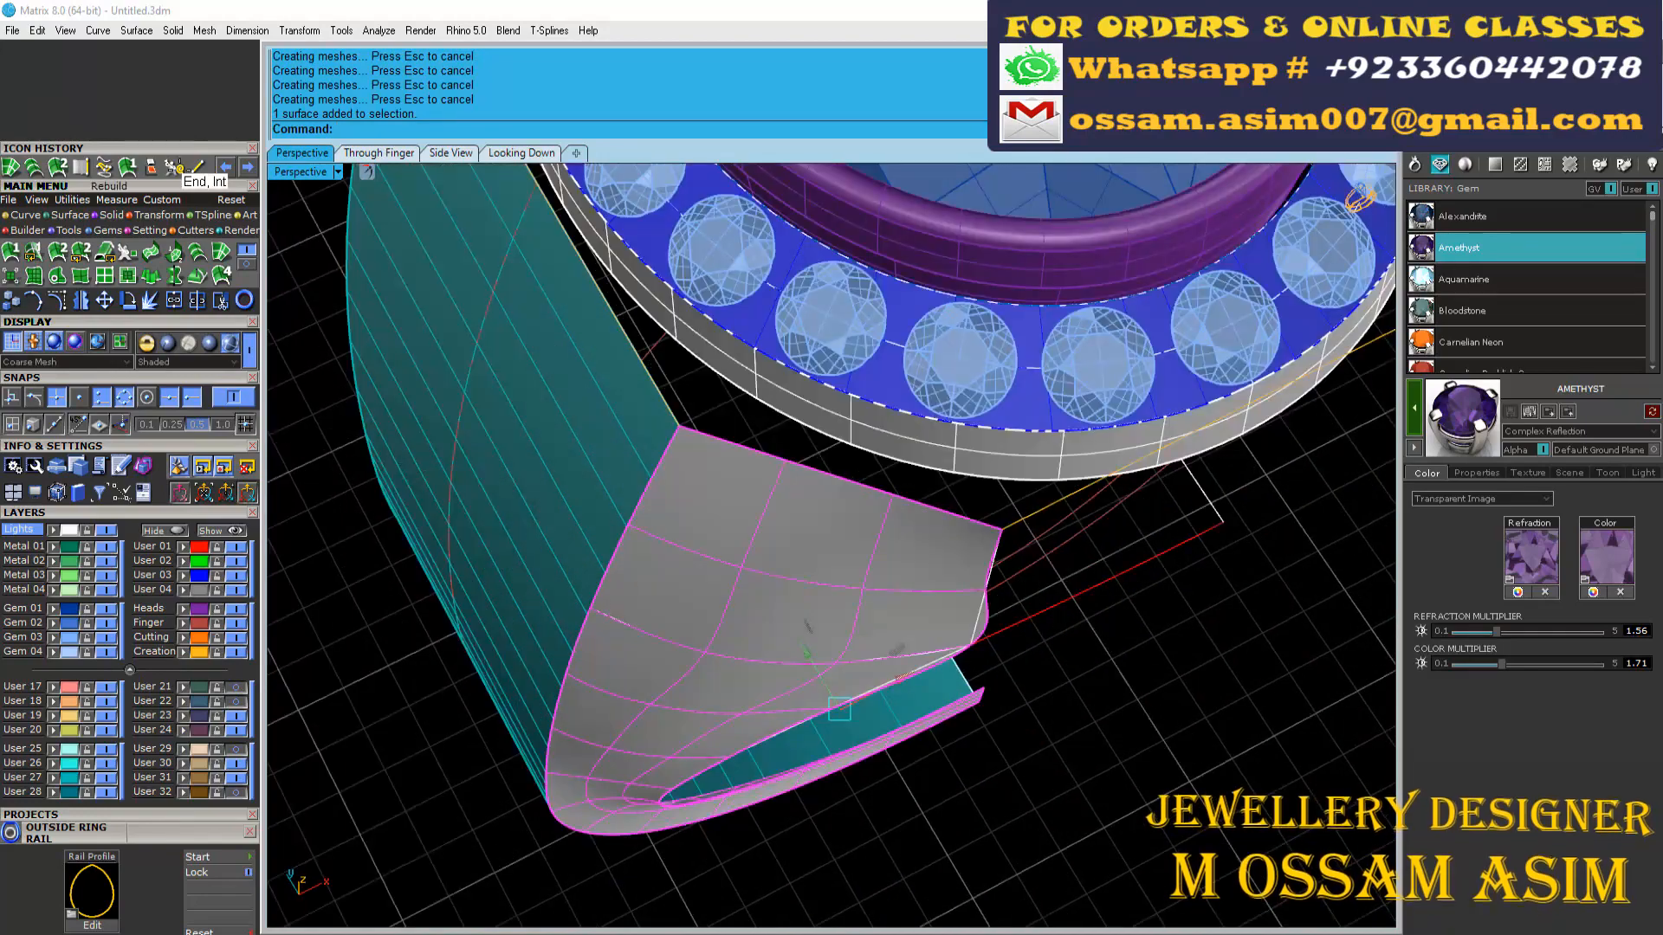
click(175, 166)
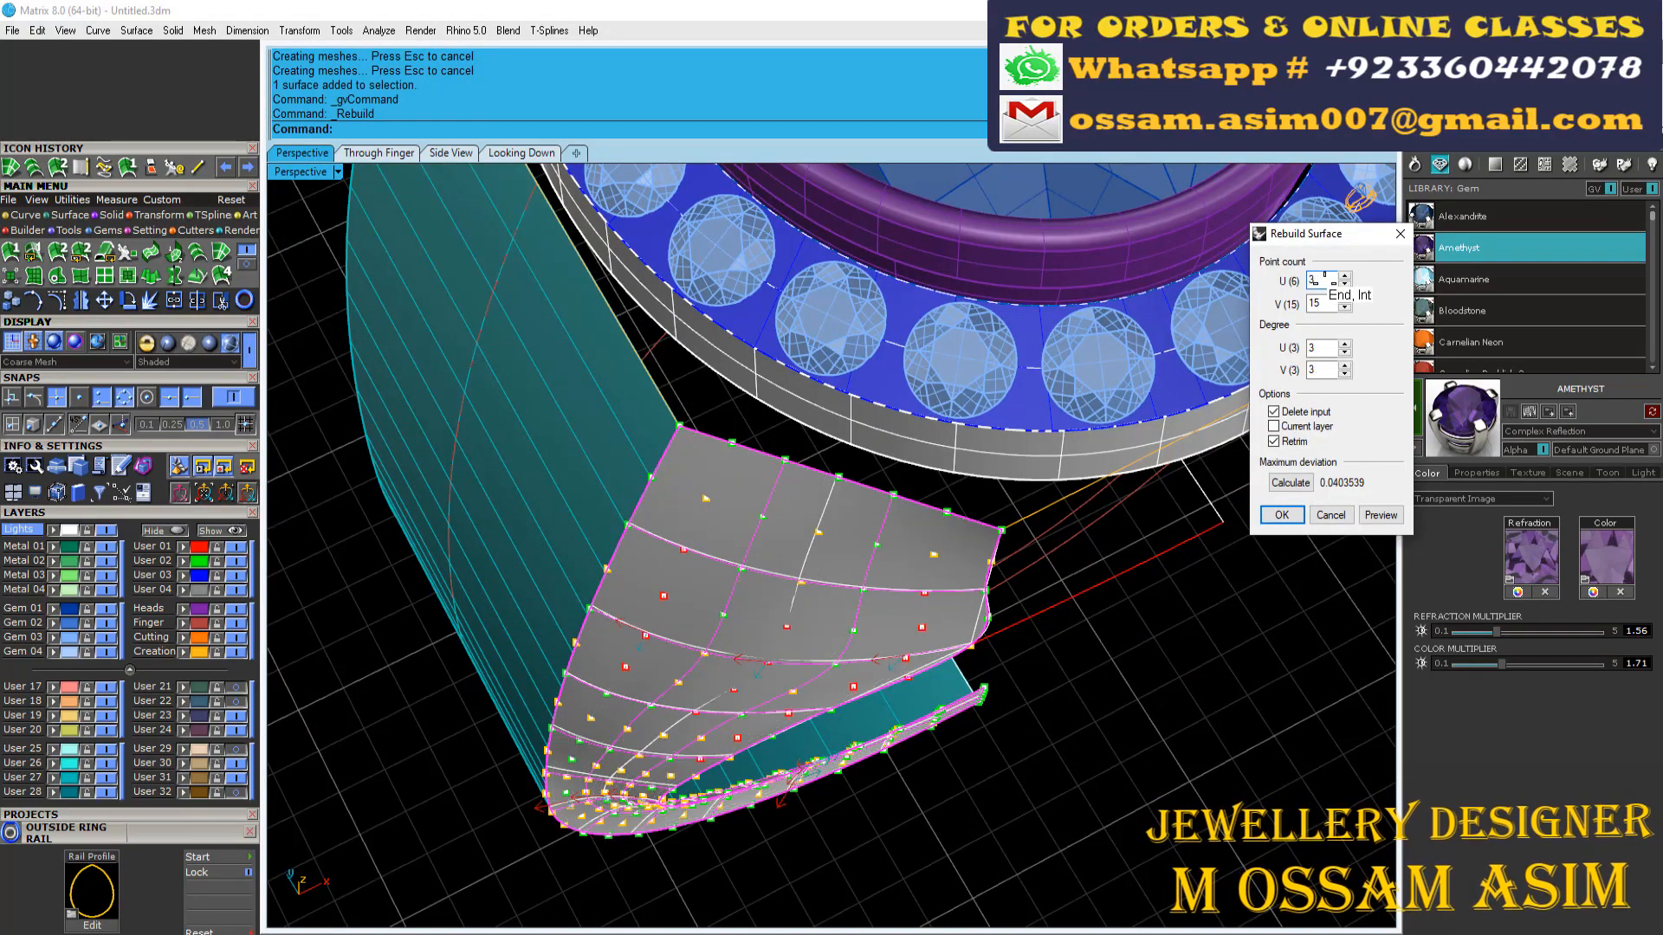
key(Return)
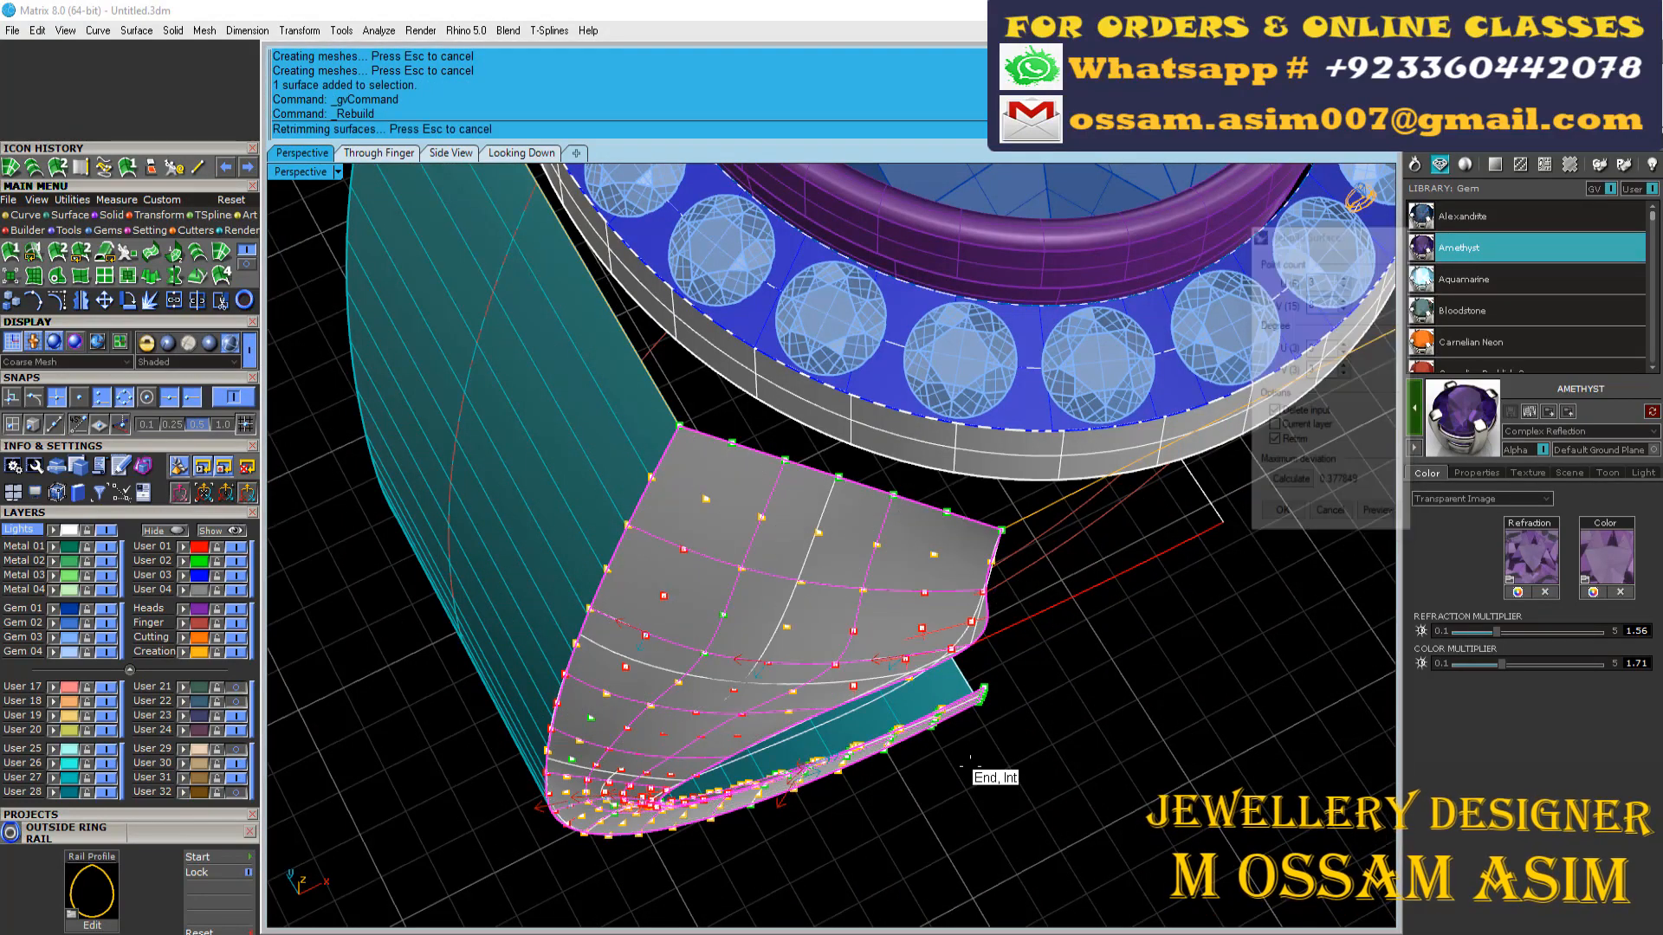
right_drag(970, 765, 624, 702)
key(ctrl+z)
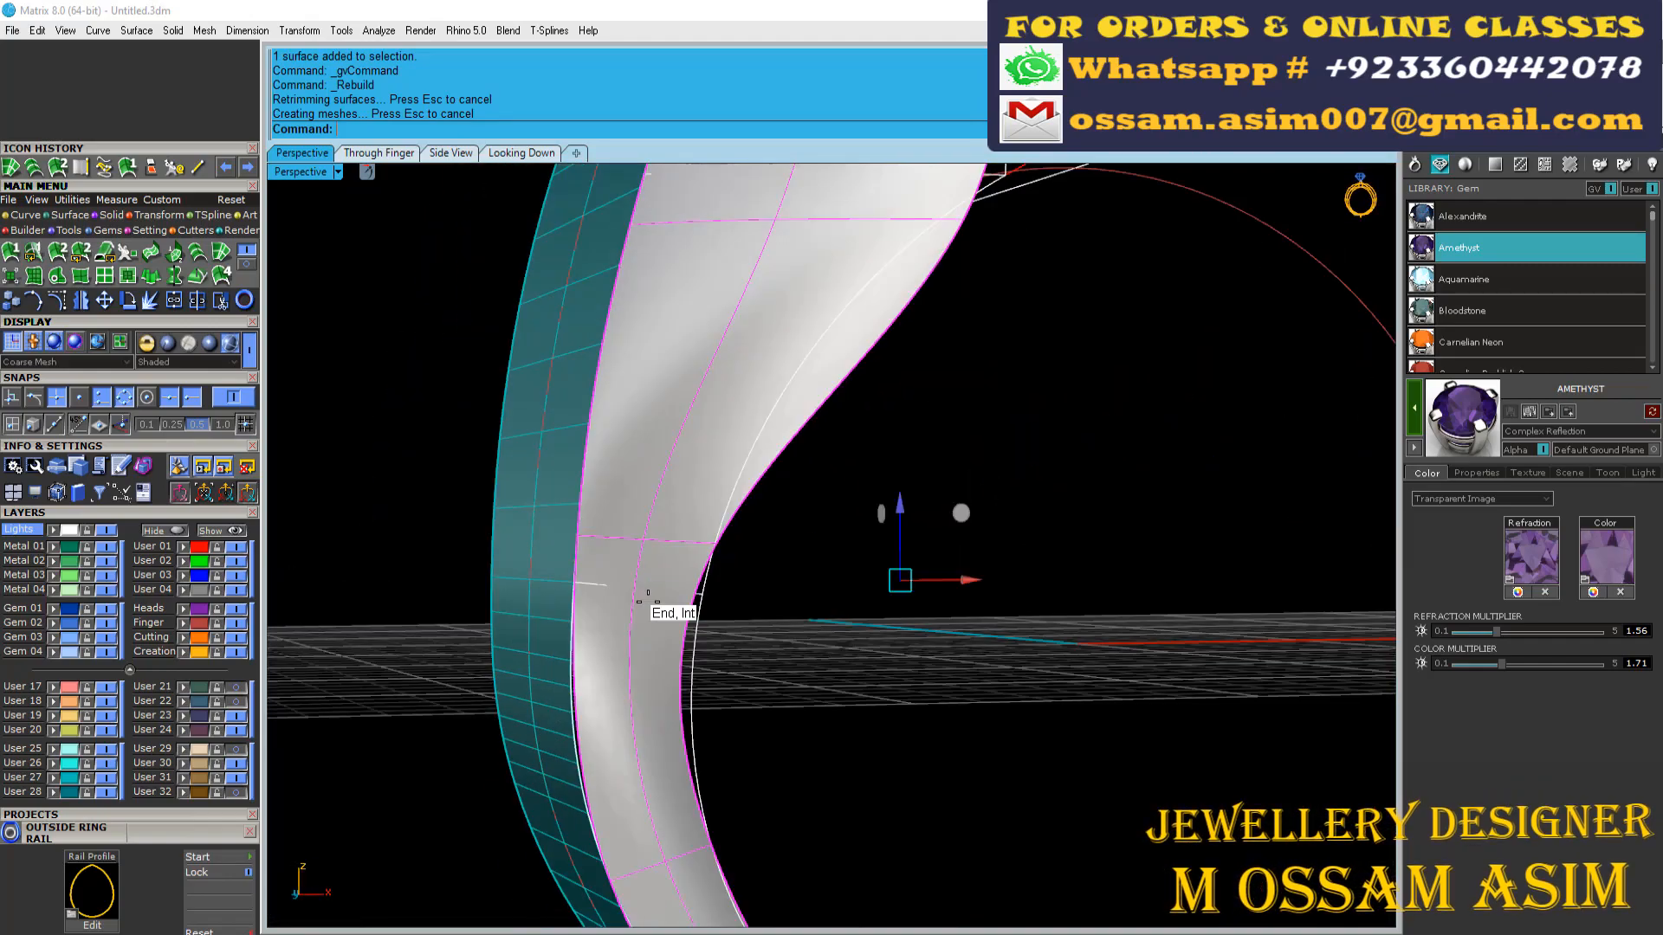
Step: Rebuild the network surface with a U point count of 4 and degree 3 in both directions, deleting the input
key(Return)
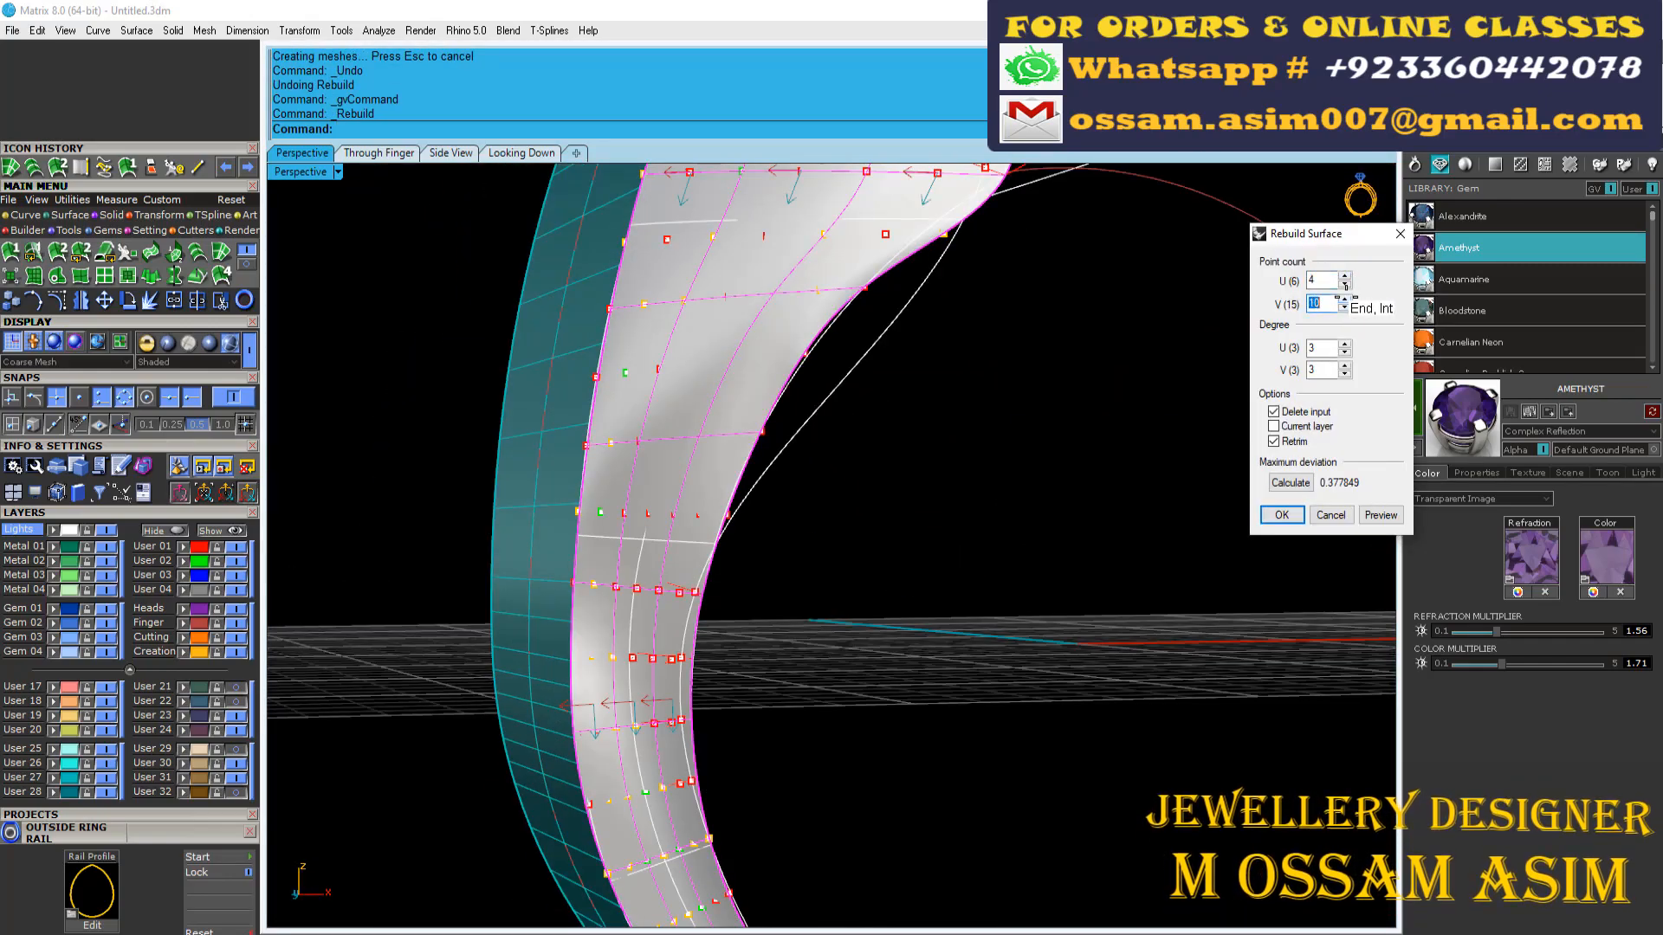
key(Return)
scroll(970, 485, down, 8)
right_drag(970, 485, 937, 433)
key(Escape)
Step: Show the rebuilt surface's control points and reposition individual points along its inner edge near the upper corner
scroll(918, 374, up, 6)
click(936, 434)
scroll(936, 434, up, 4)
click(57, 299)
scroll(866, 538, up, 1)
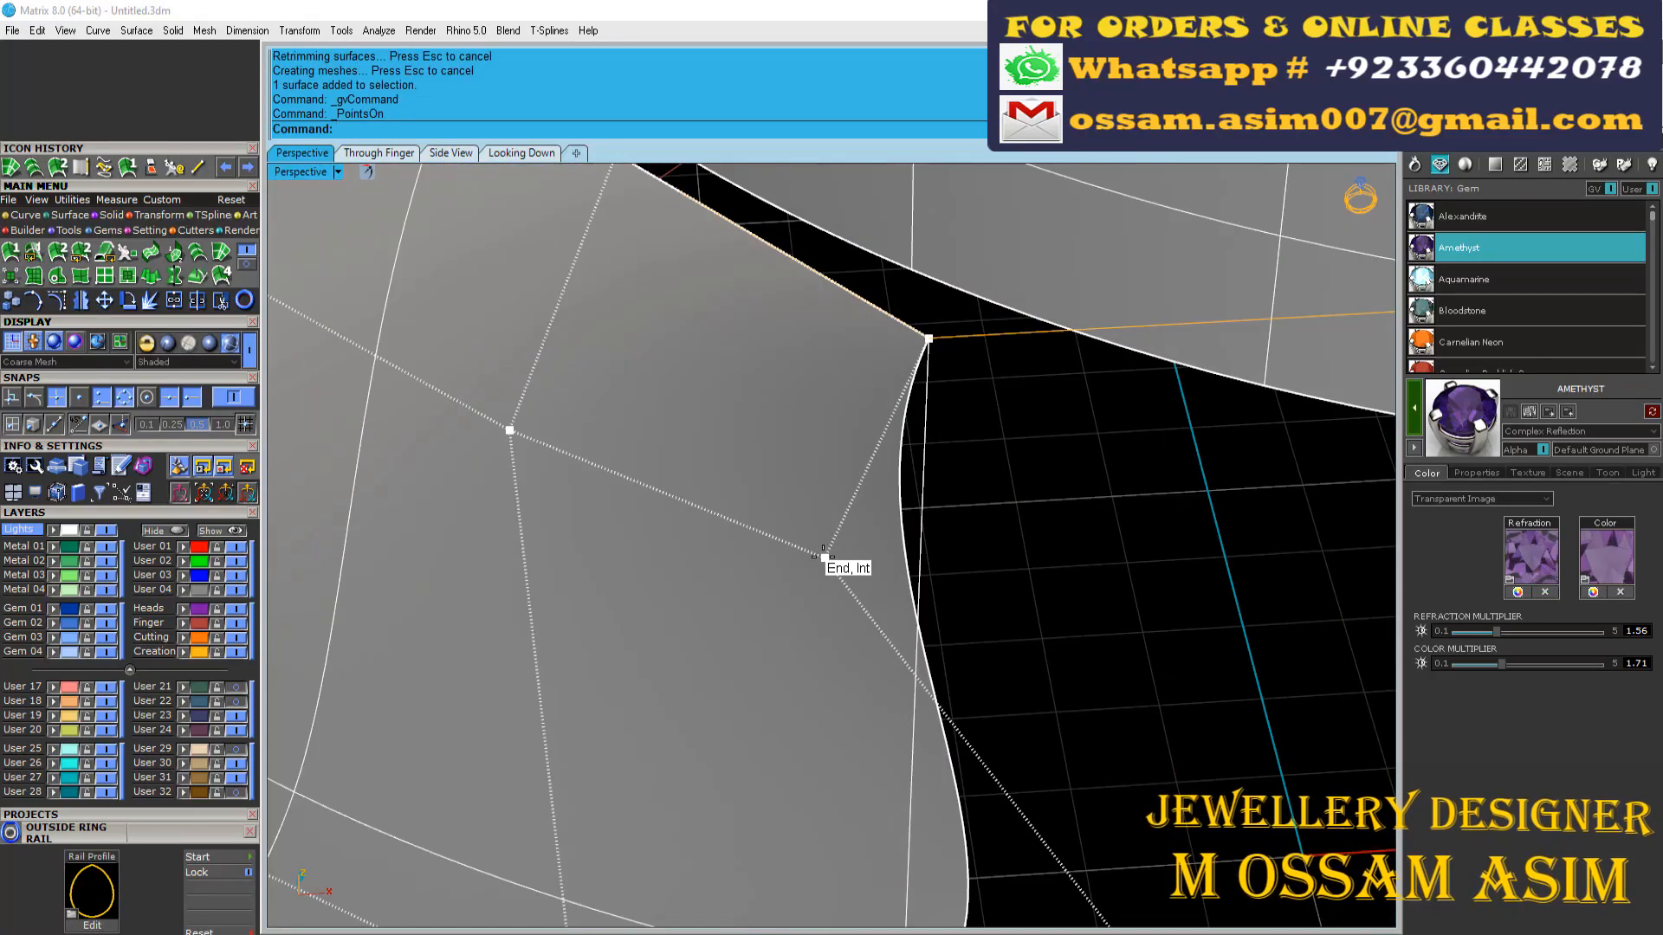
right_drag(970, 551, 869, 558)
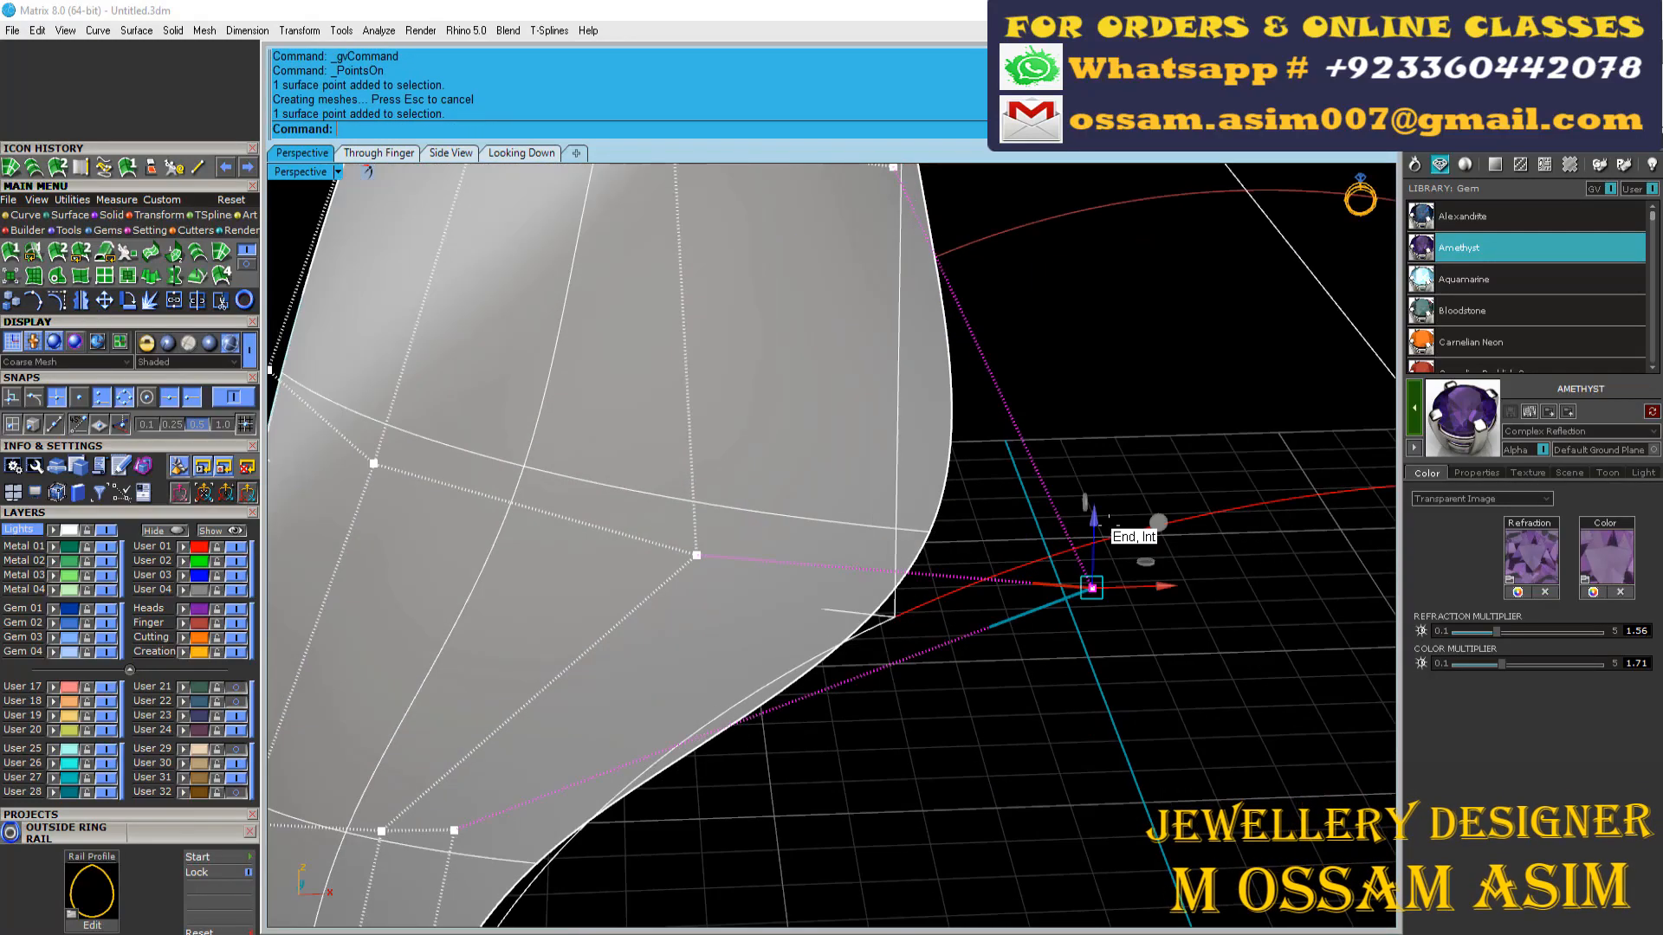
scroll(1109, 526, down, 6)
right_drag(999, 569, 925, 557)
key(Escape)
key(Escape)
Step: Put the rebuilt side surface on the User 03 layer and hide that layer
click(925, 556)
scroll(624, 641, down, 6)
right_click(200, 576)
click(235, 577)
scroll(648, 636, down, 6)
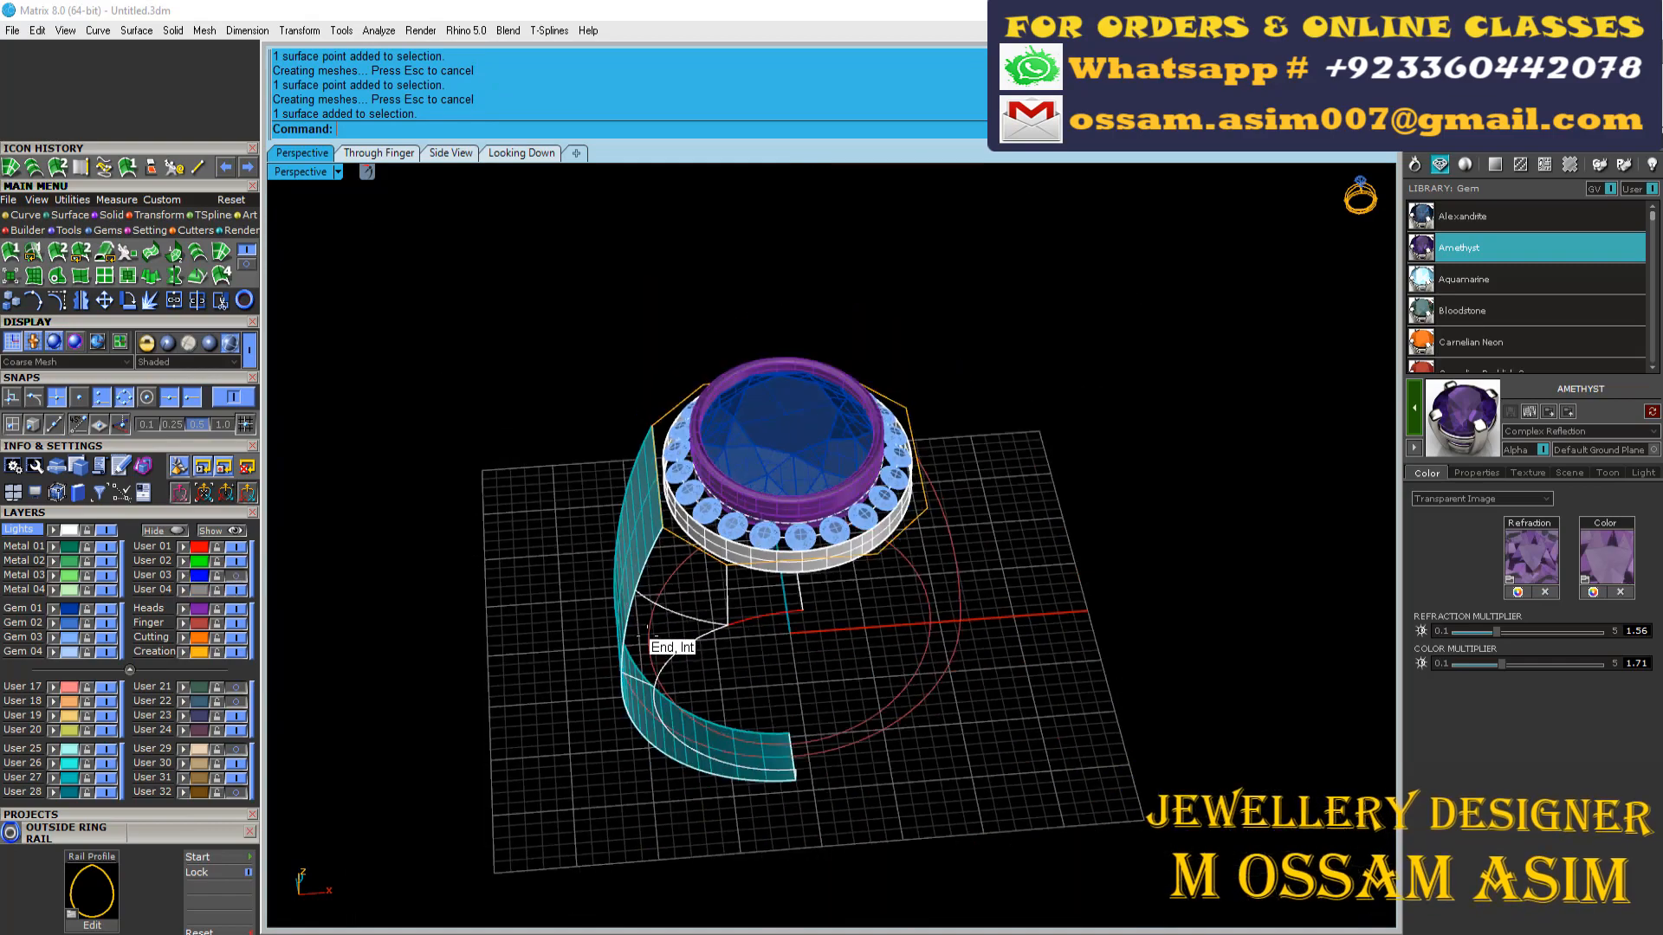
Step: Select the crease curve and lower cross curve between the rails and move them to the hidden User 29 layer
right_drag(648, 637, 643, 693)
drag(522, 557, 814, 746)
scroll(745, 641, up, 5)
right_drag(744, 641, 681, 520)
ctrl+click(609, 632)
scroll(599, 606, down, 6)
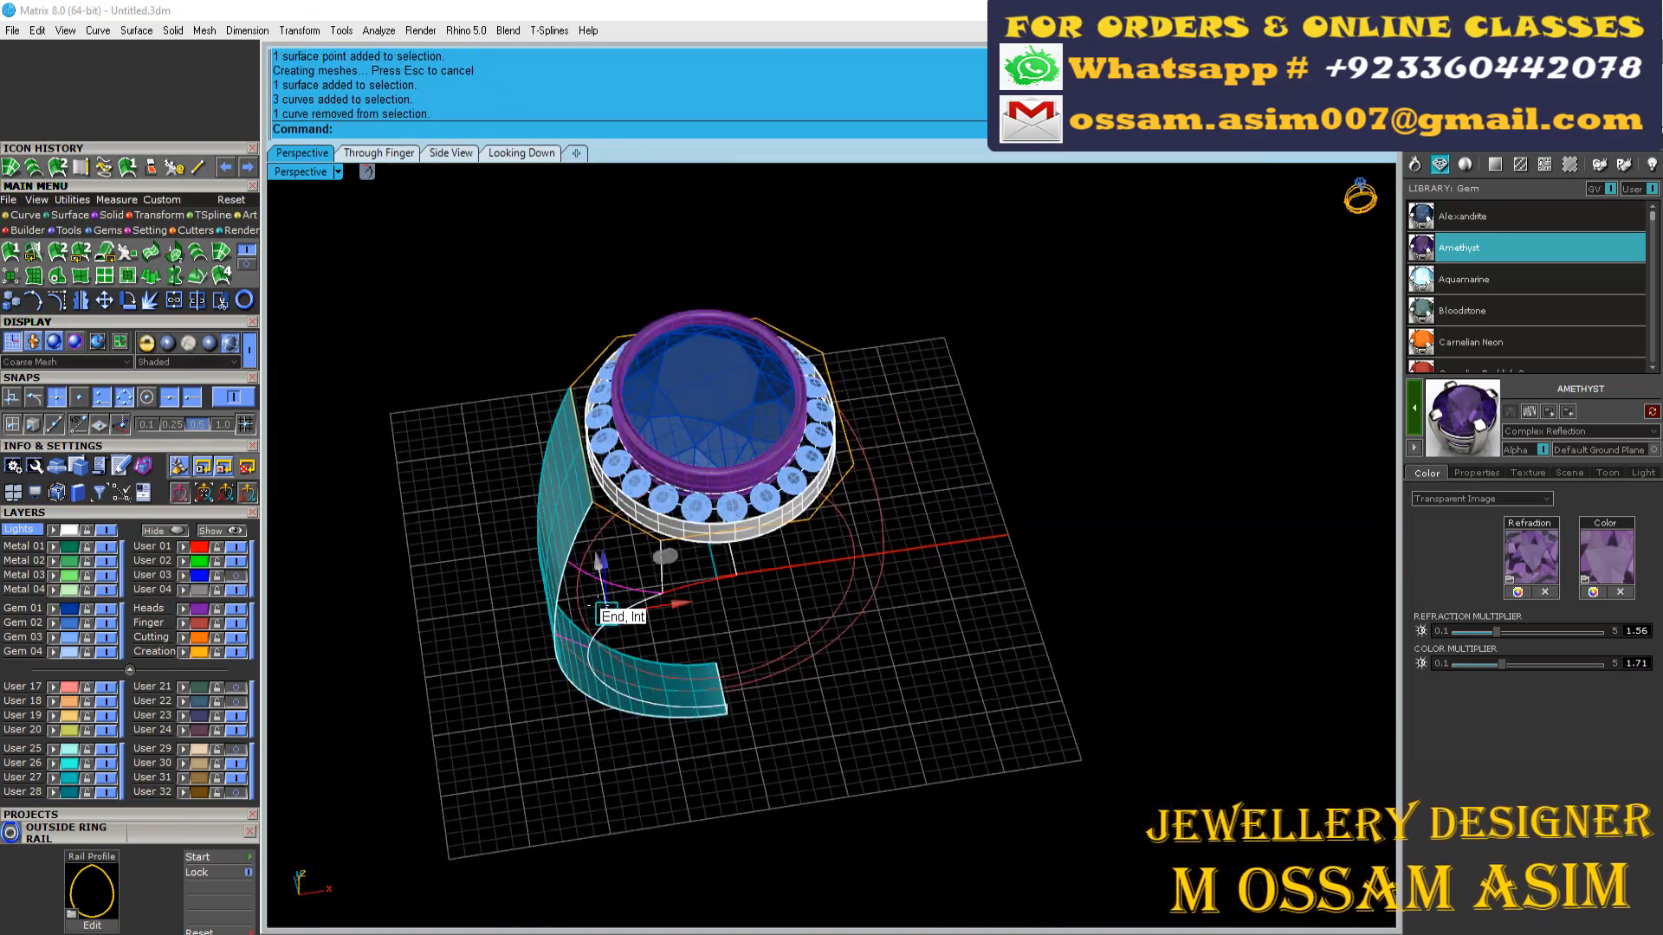
scroll(597, 606, up, 5)
shift+click(451, 462)
scroll(468, 472, down, 5)
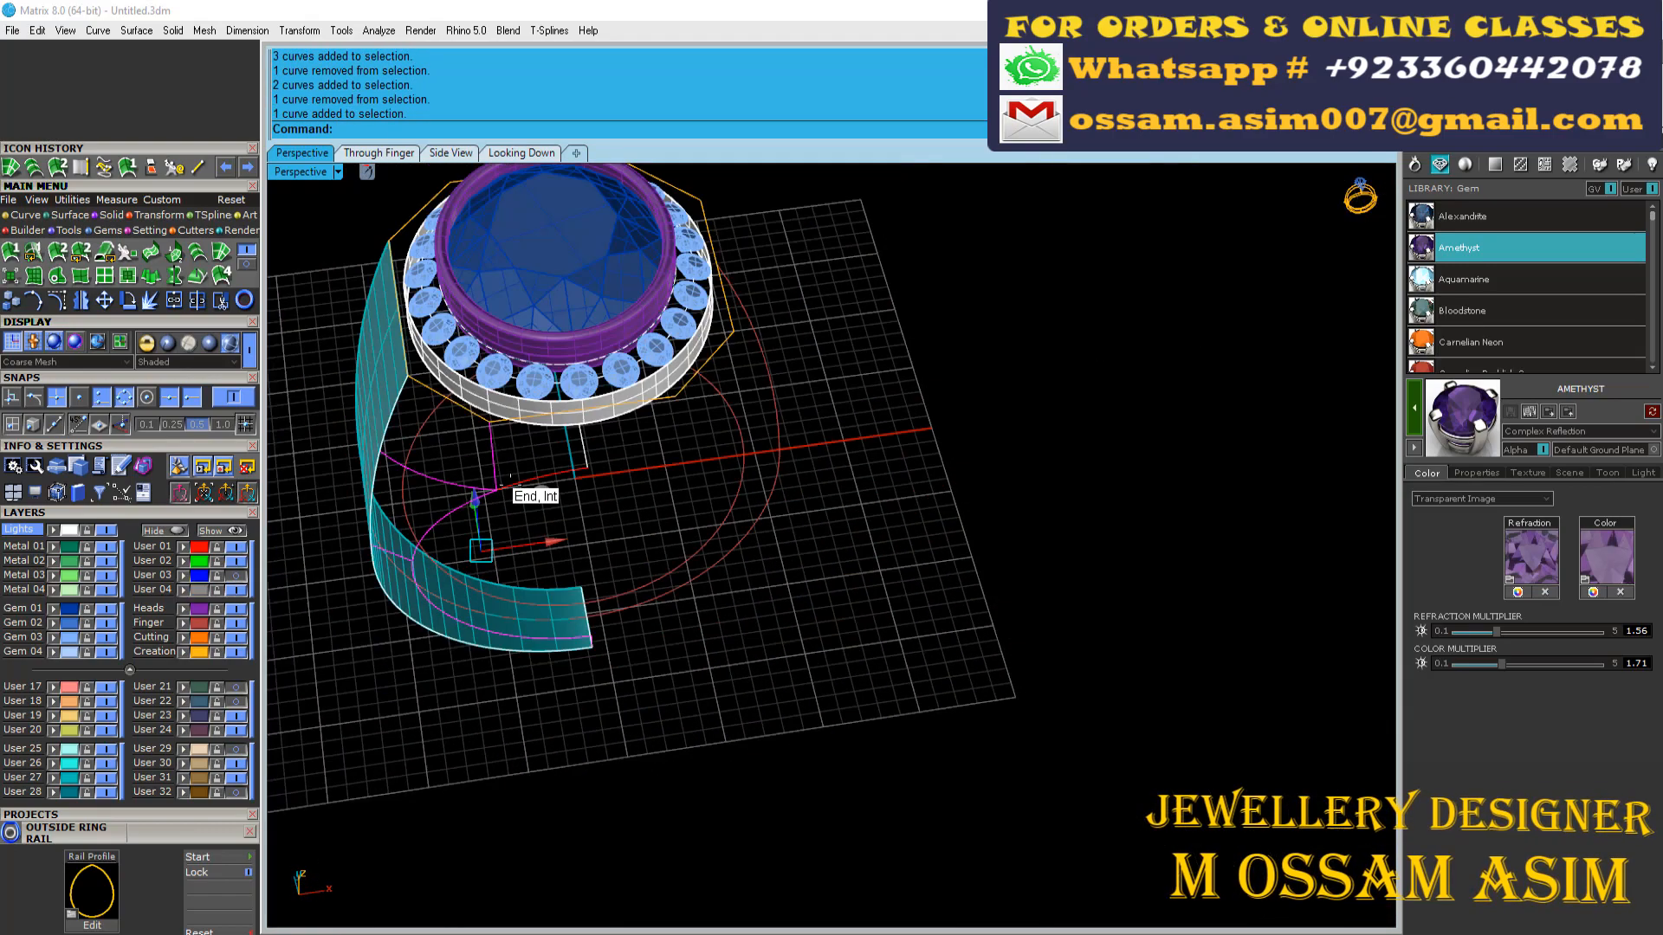
right_drag(509, 483, 542, 520)
scroll(542, 520, up, 5)
click(184, 750)
scroll(614, 613, down, 6)
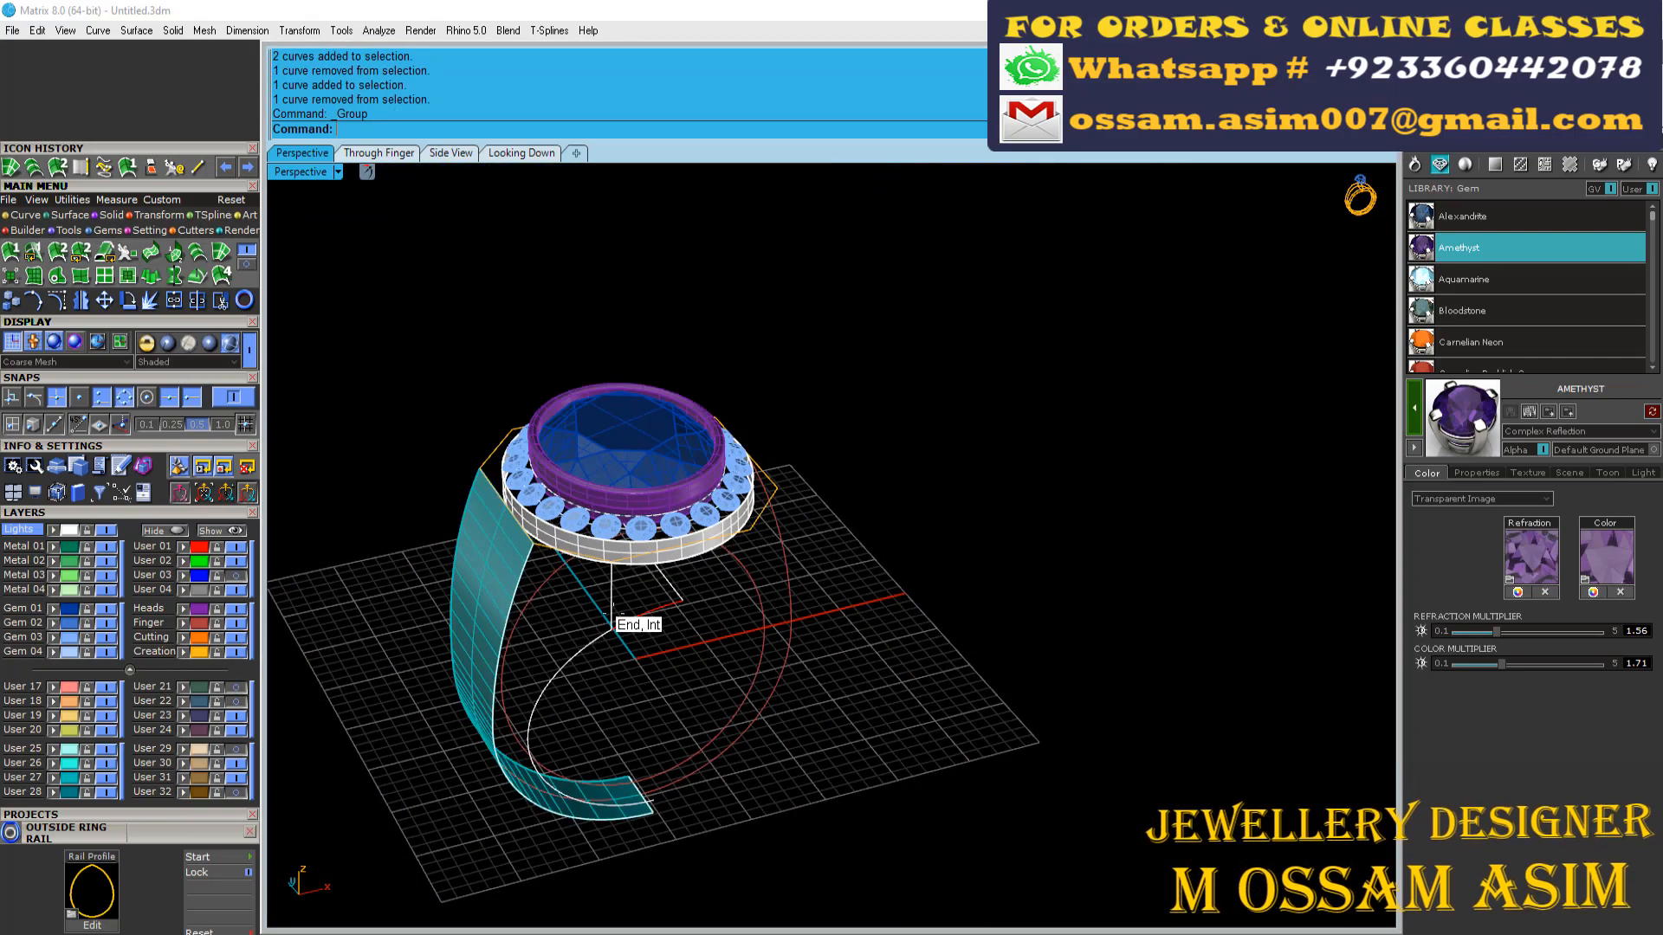
Step: Explode the inner rail curve to separate its short vertical end line below the halo
scroll(661, 632, up, 5)
right_drag(662, 631, 607, 490)
scroll(608, 489, up, 5)
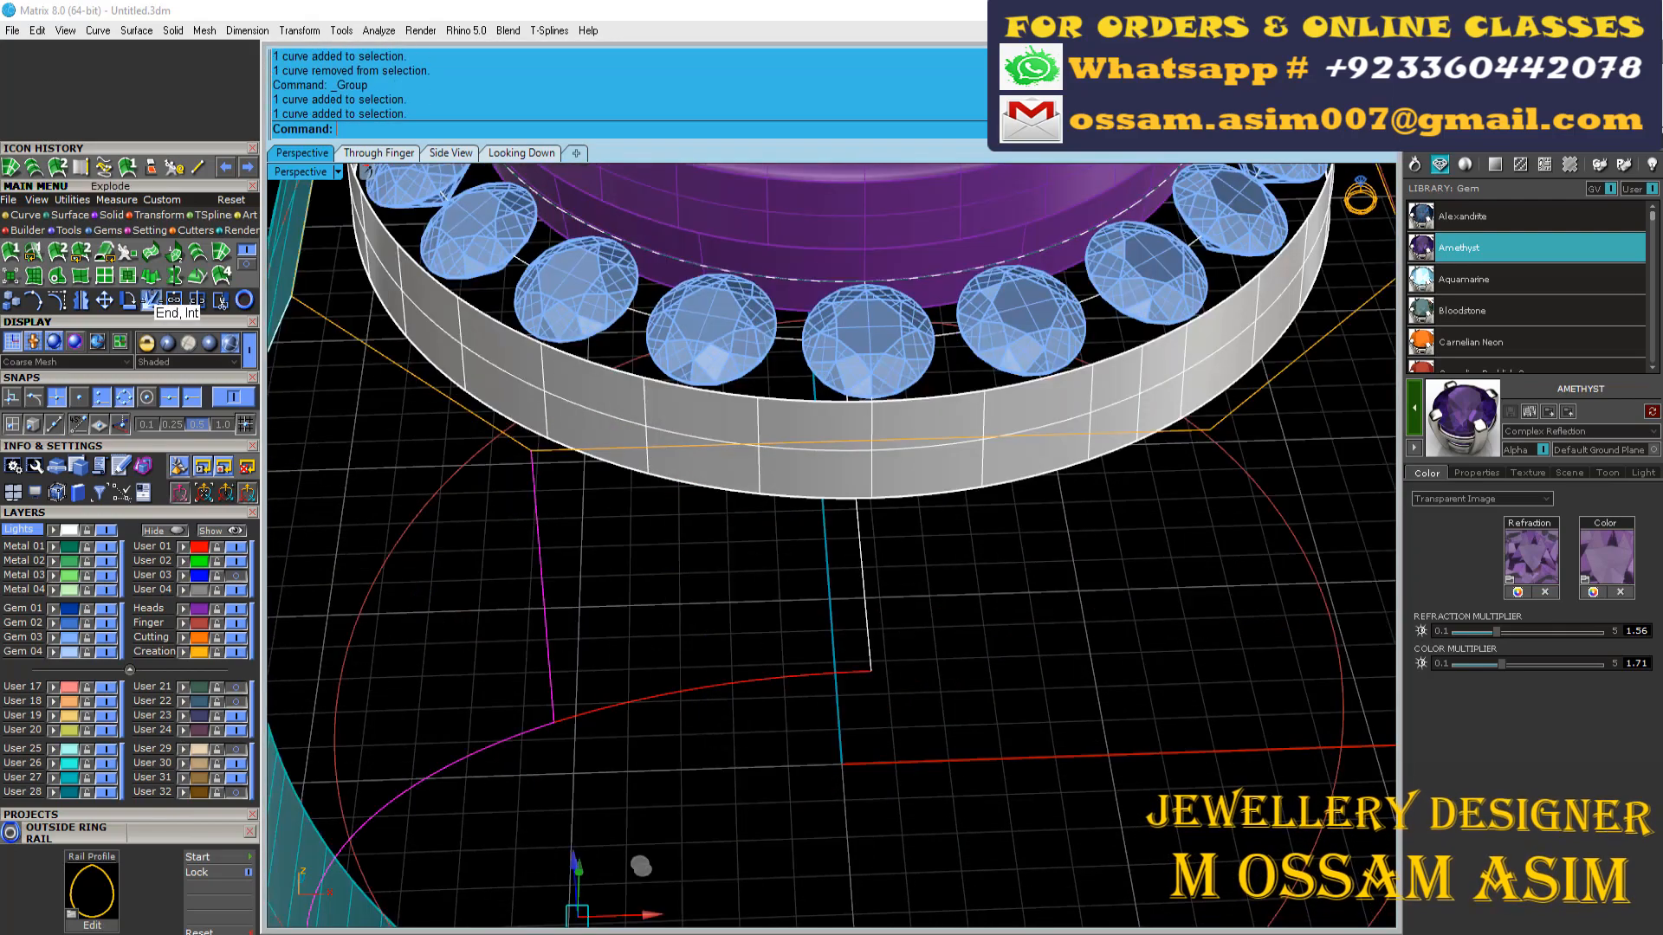
scroll(721, 675, down, 8)
Step: Mirror the red arc to the opposite side of the ring, starting the mirror plane at the origin (0)
click(81, 300)
text(0)
key(Return)
click(763, 777)
scroll(676, 641, up, 7)
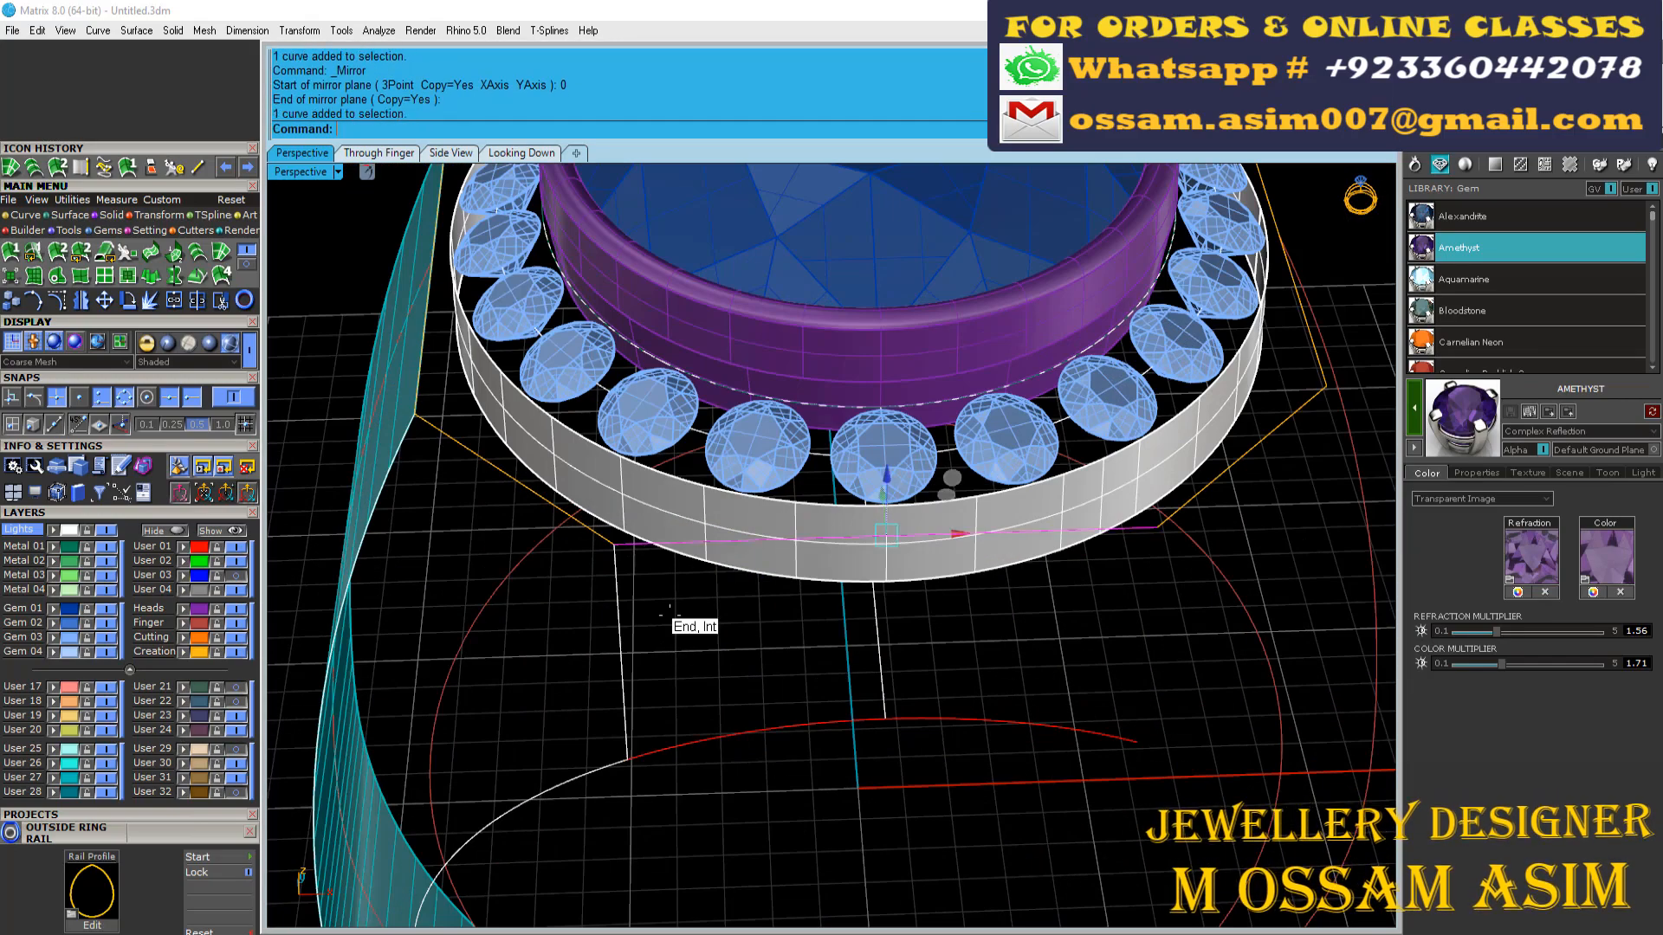
Step: Join the two arc halves and mirror the short vertical end line to the opposite side, starting the mirror plane at the origin (0)
right_drag(670, 609, 774, 750)
click(606, 639)
scroll(594, 648, down, 10)
click(80, 301)
text(0)
key(Return)
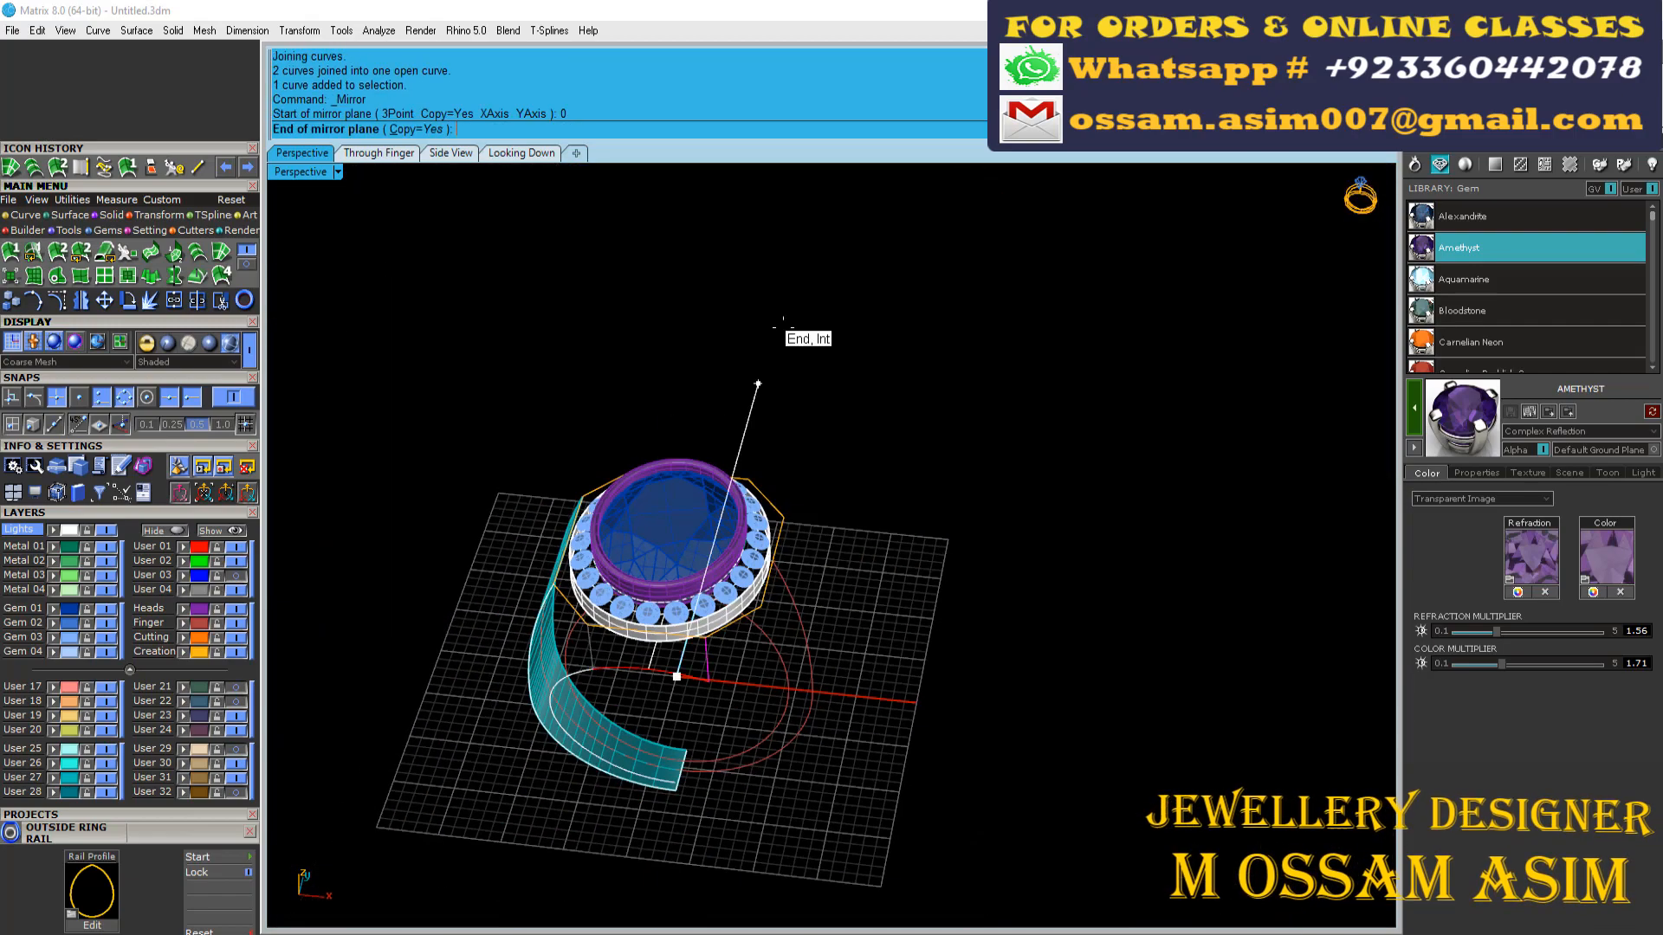
click(770, 342)
Step: Sweep a surface along the straight outline edge and the lower red arc as rails, using the short end lines as cross sections
scroll(685, 645, up, 9)
right_drag(684, 646, 747, 742)
scroll(555, 407, up, 5)
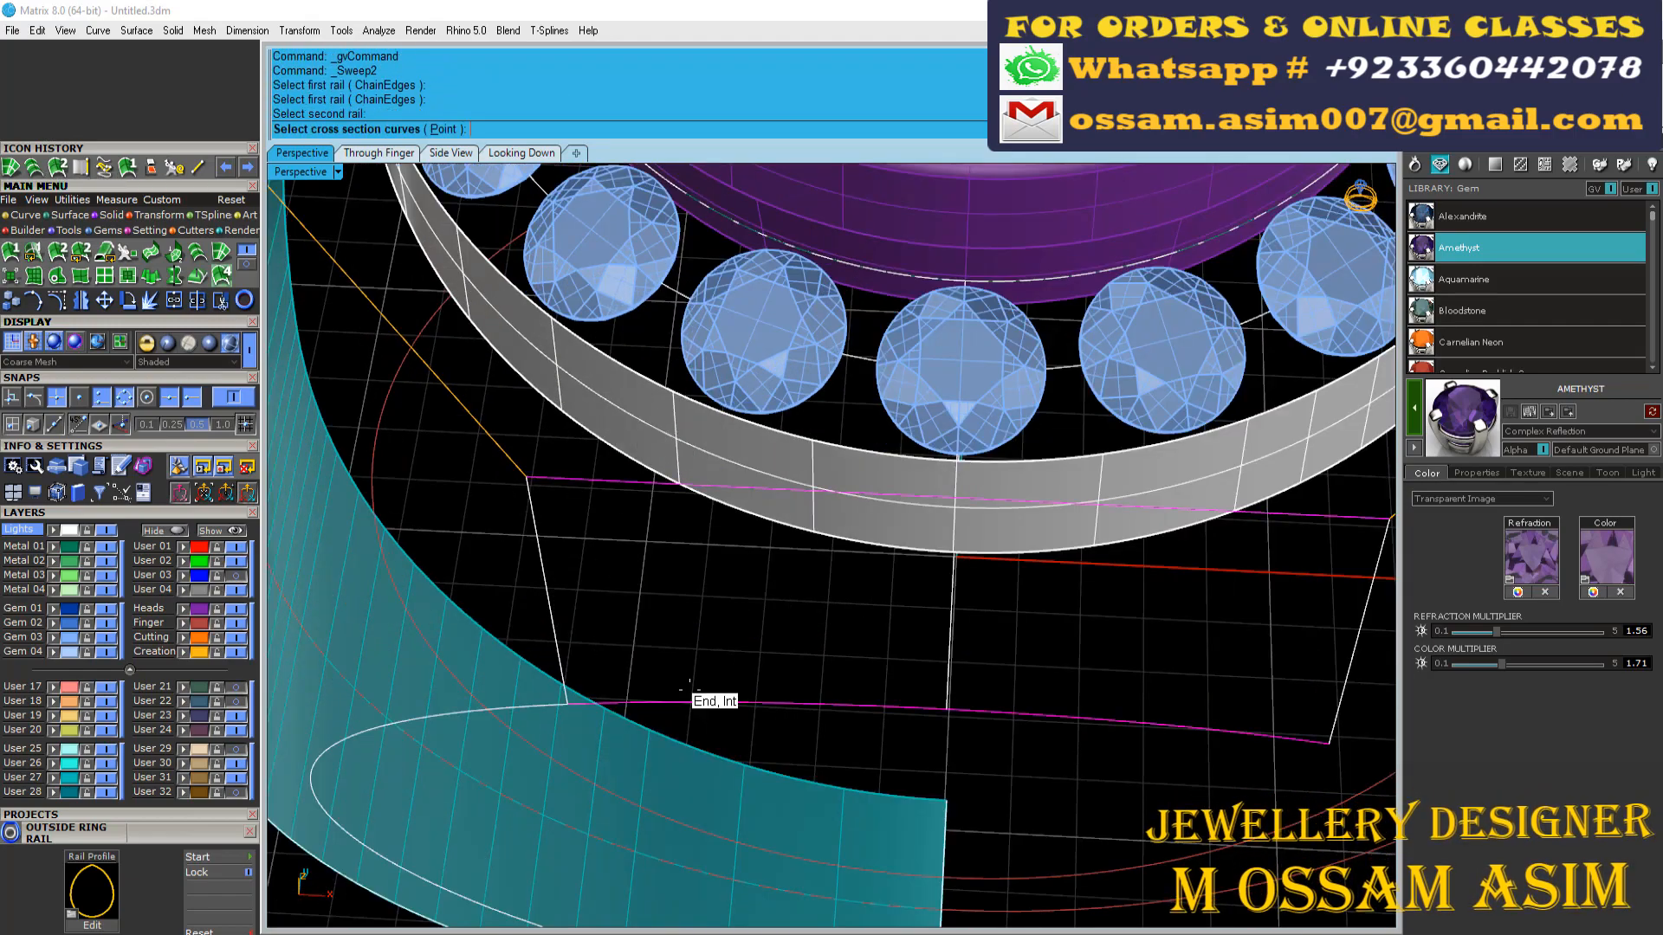
key(Return)
key(Return)
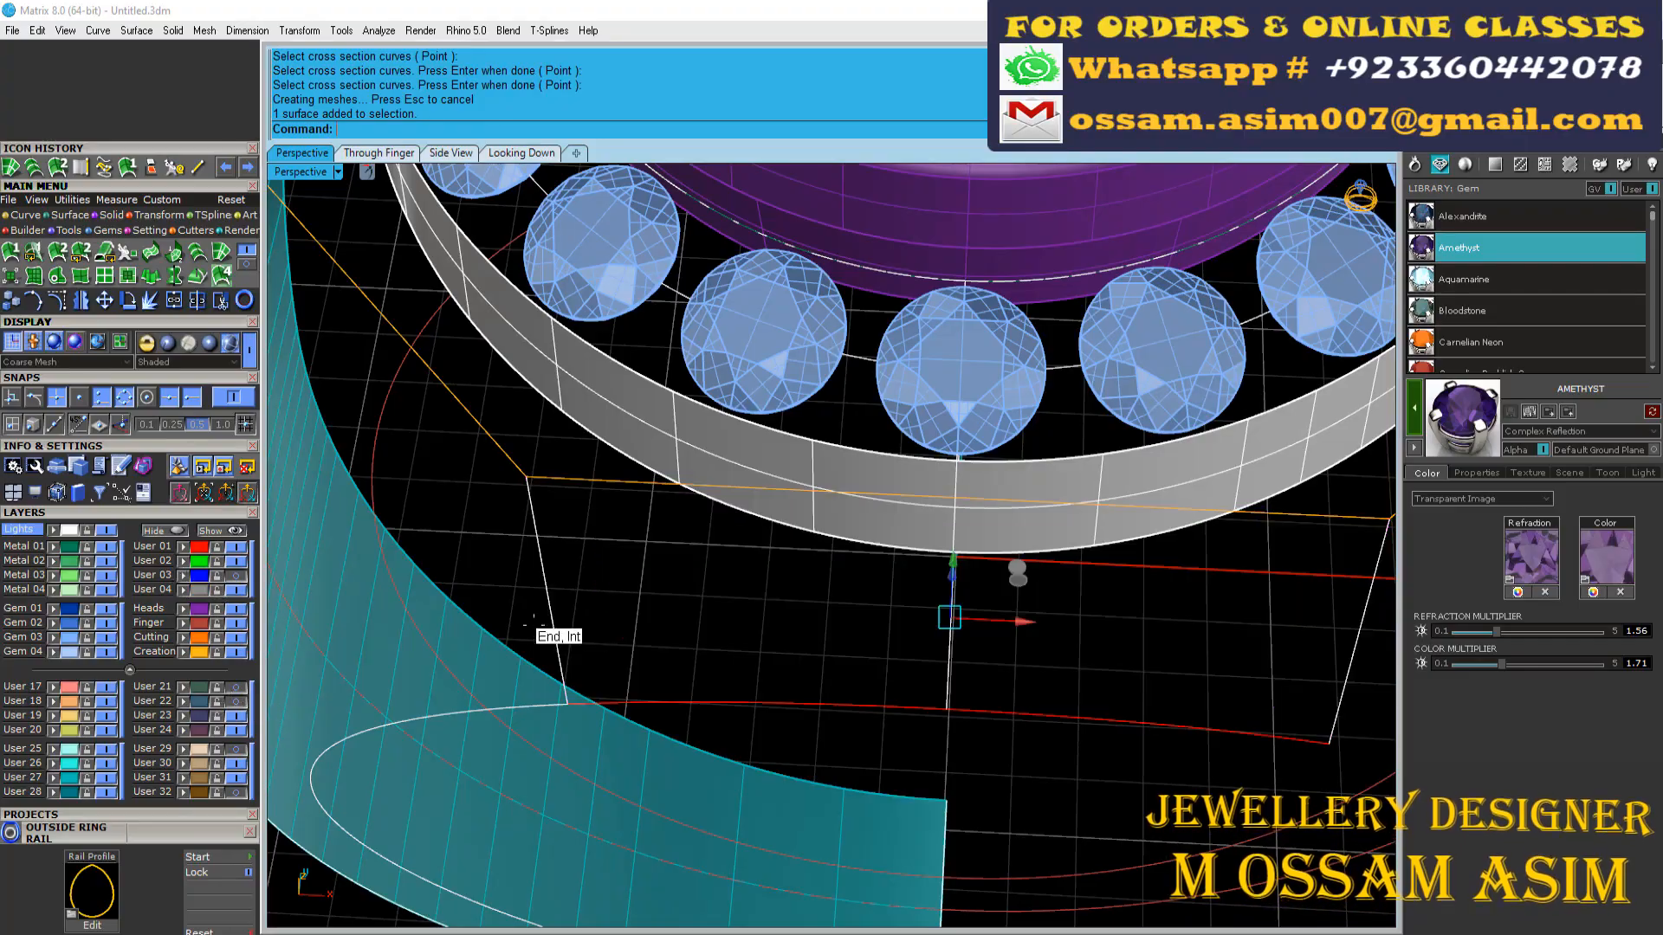
Step: Put the swept centre surface on the User 03 layer, show that layer and save the model
scroll(530, 620, down, 5)
right_drag(706, 624, 660, 454)
right_drag(474, 738, 636, 689)
scroll(641, 680, down, 4)
key(ctrl+s)
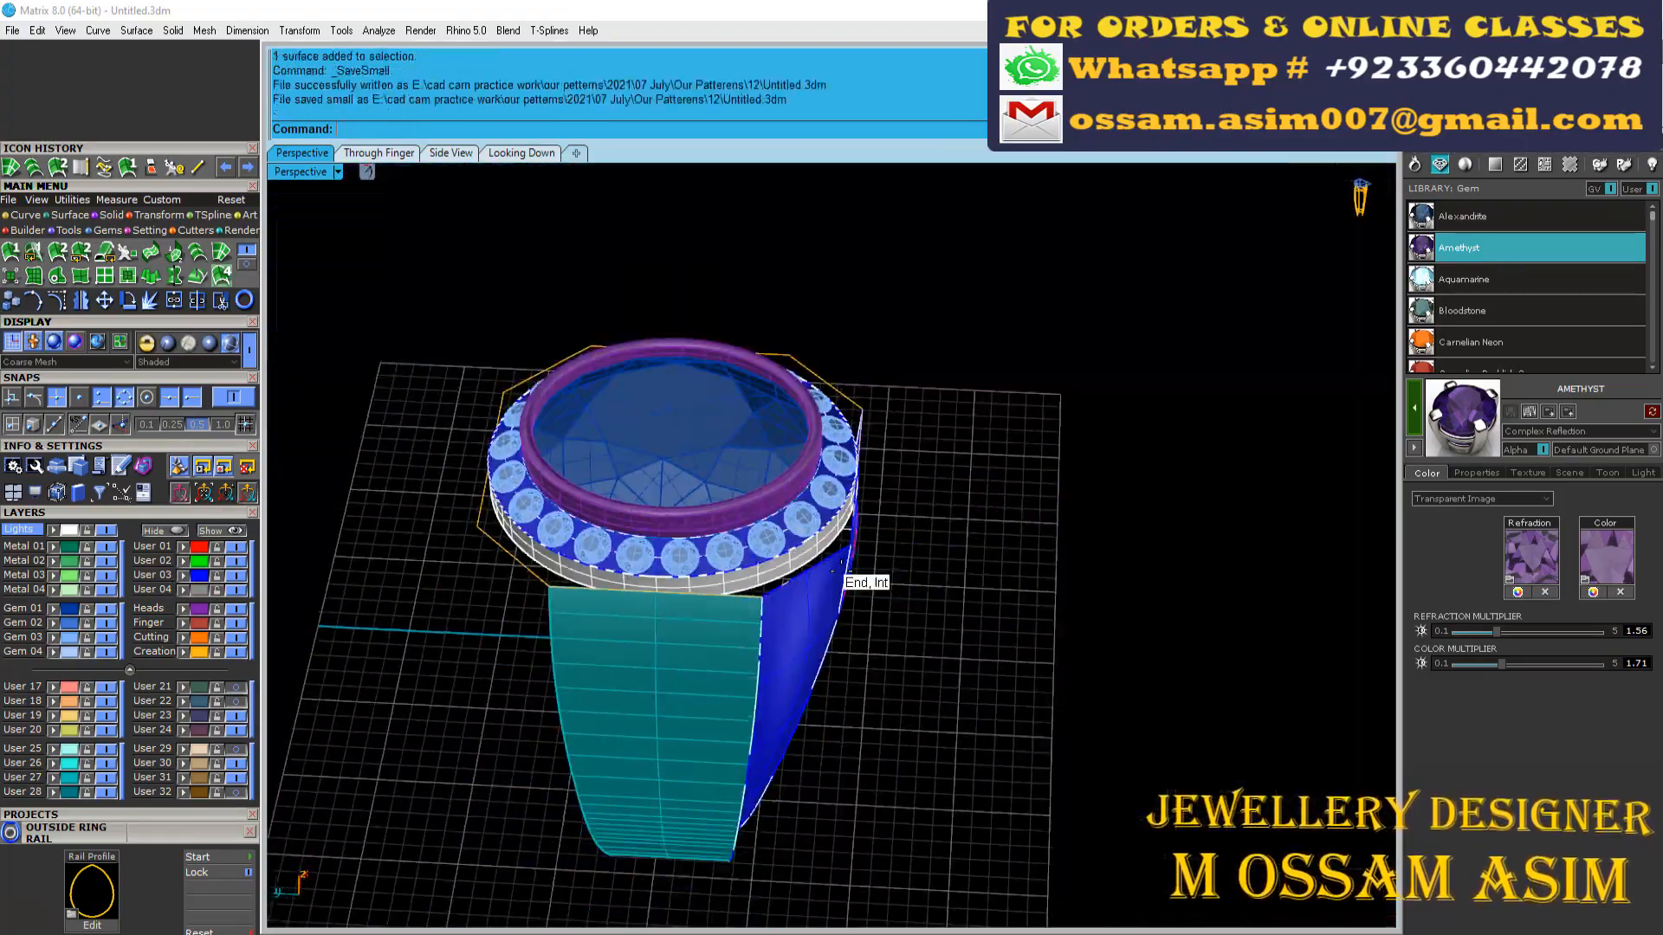
Step: Trim the excess from the surfaces below the halo
scroll(840, 568, up, 8)
right_drag(841, 567, 570, 595)
scroll(743, 589, up, 3)
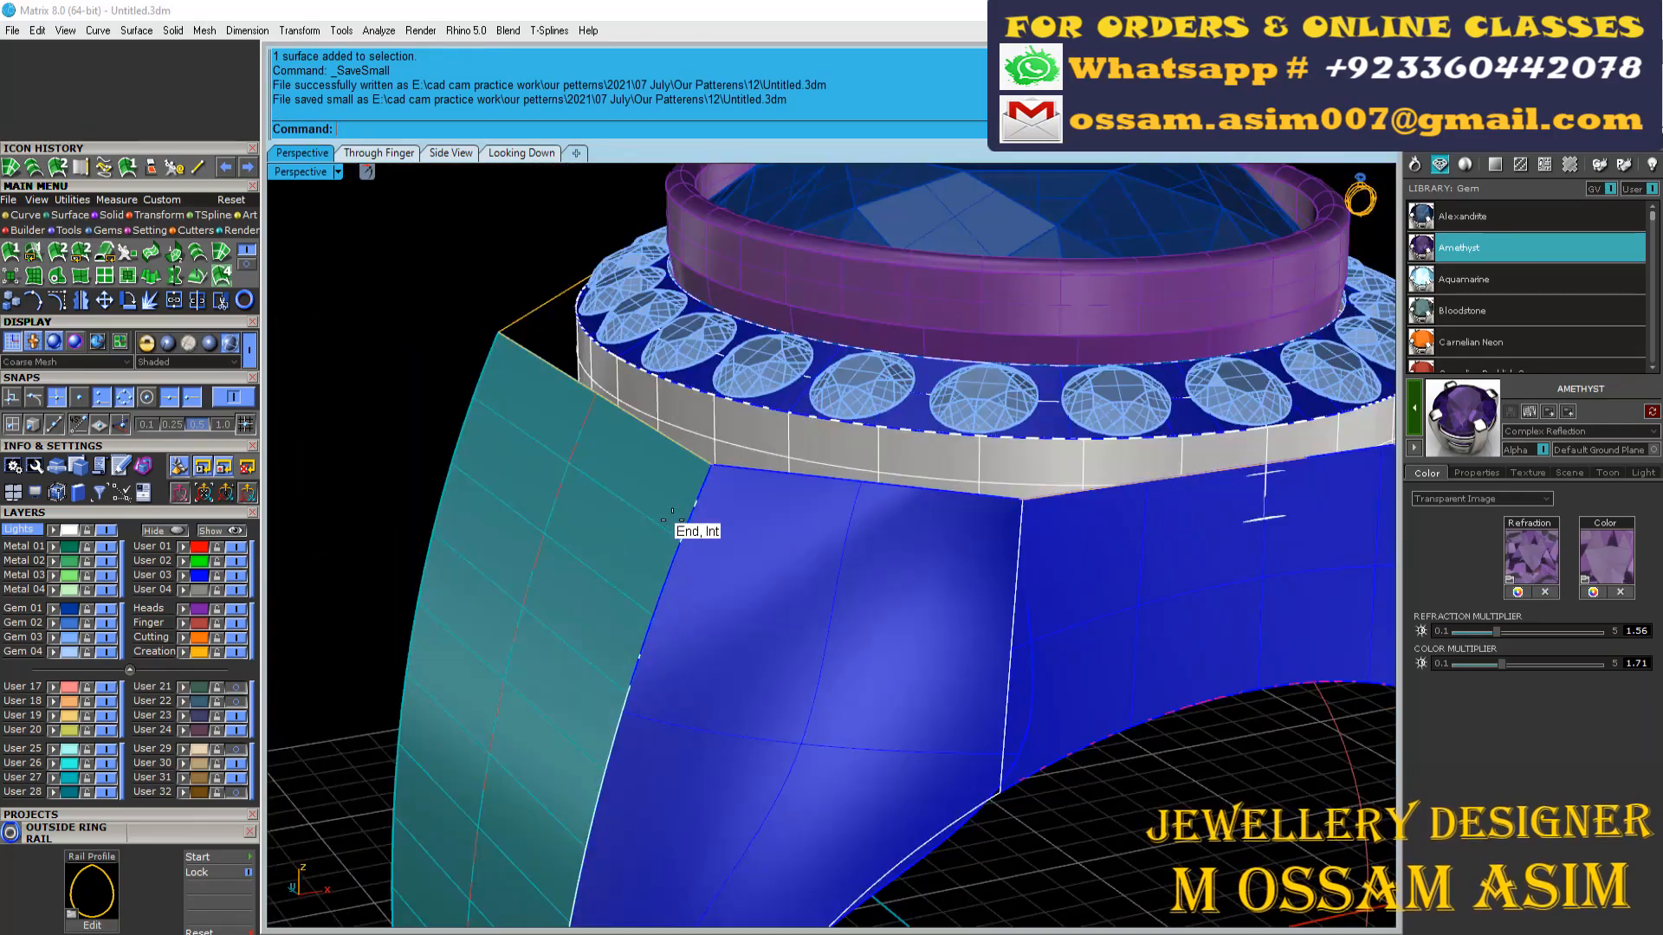
scroll(693, 530, down, 3)
scroll(754, 576, up, 6)
mouse_move(754, 576)
right_down()
mouse_move(739, 667)
mouse_move(746, 608)
right_up()
click(58, 301)
right_drag(755, 537, 797, 613)
right_click(745, 467)
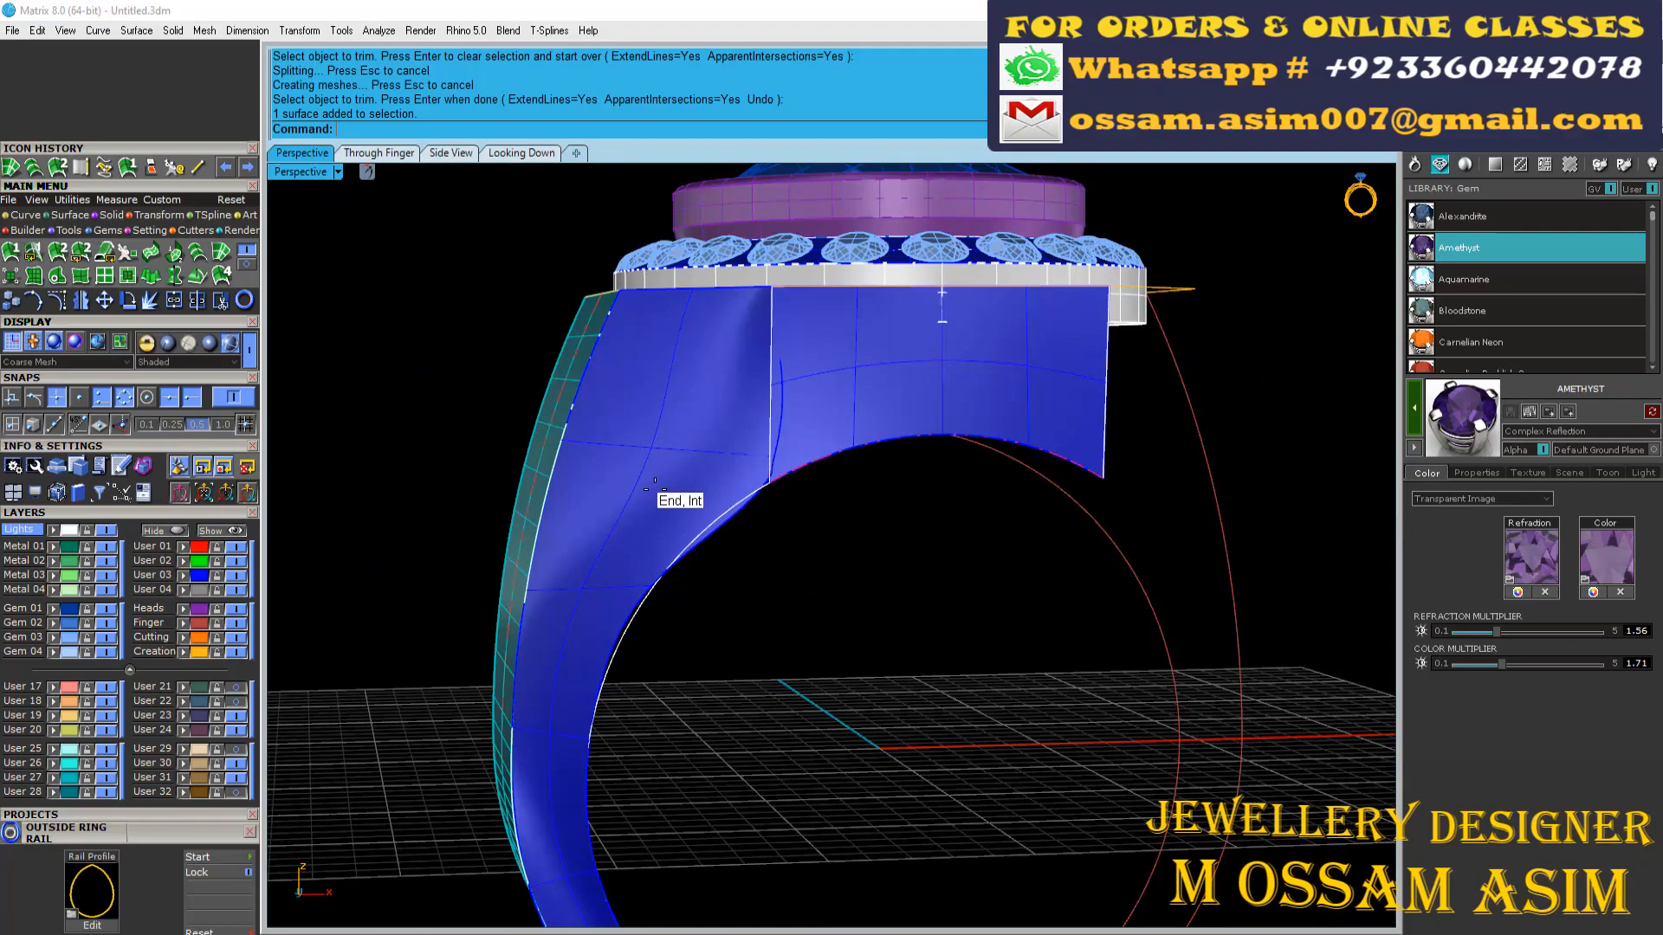
Step: Extract a crosswise isocurve from the outer teal shank surface, partway down the shank
right_drag(655, 489, 805, 572)
click(518, 490)
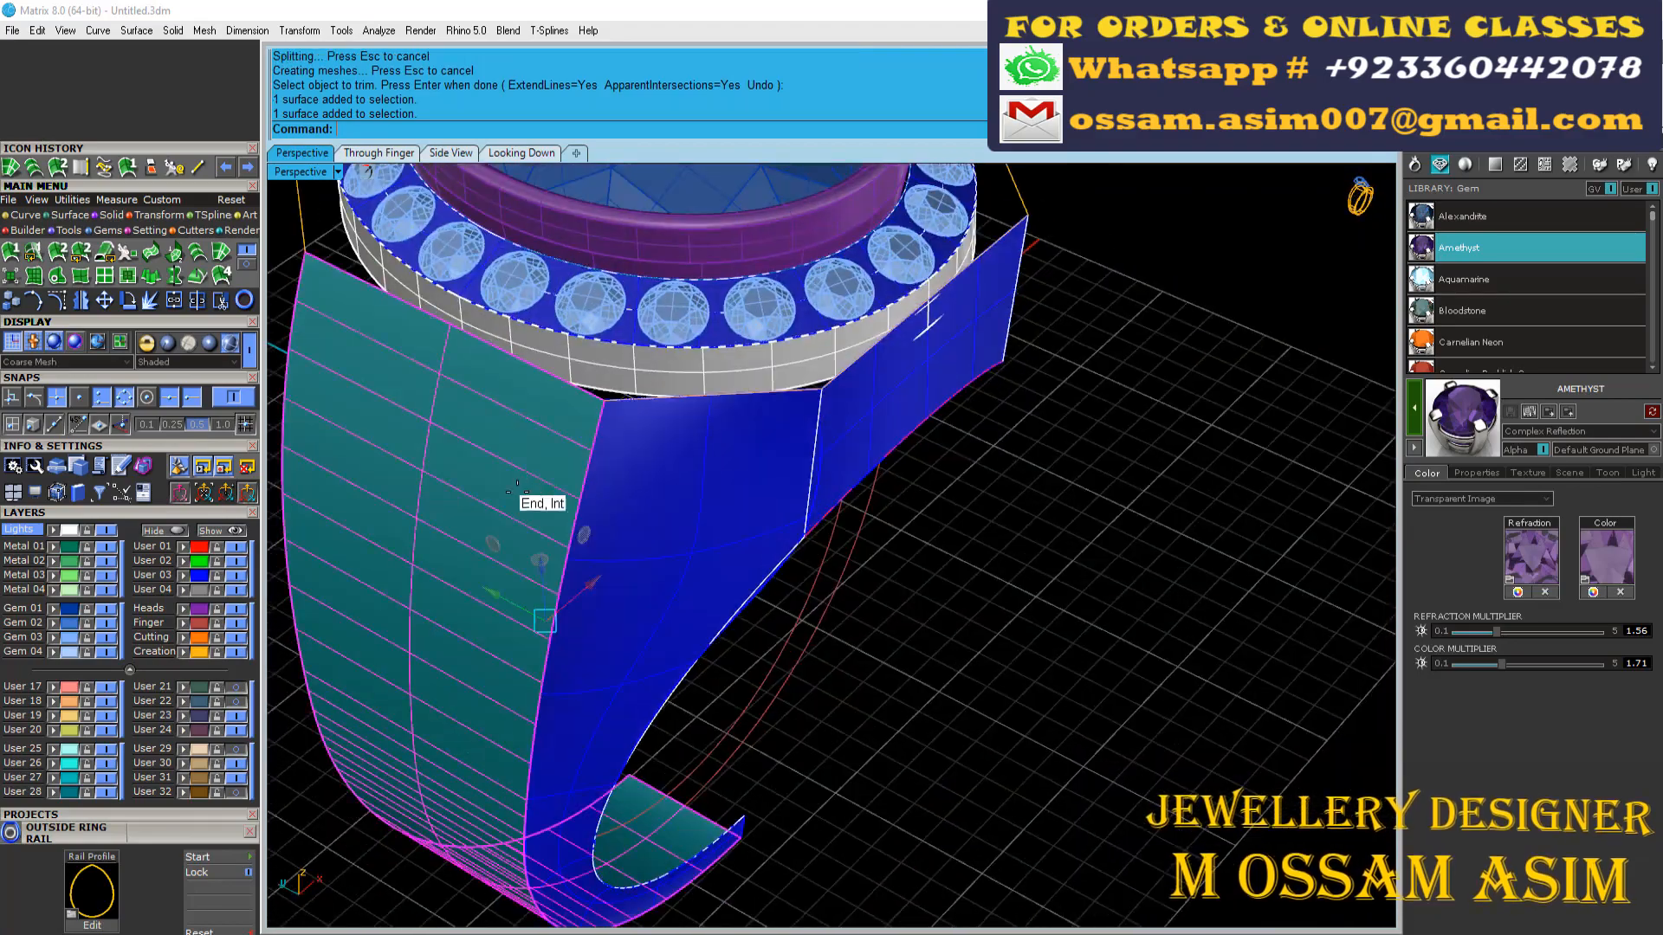
scroll(727, 509, down, 5)
right_drag(518, 491, 525, 614)
click(26, 215)
click(221, 275)
click(56, 398)
click(101, 398)
scroll(739, 476, up, 6)
scroll(525, 614, down, 3)
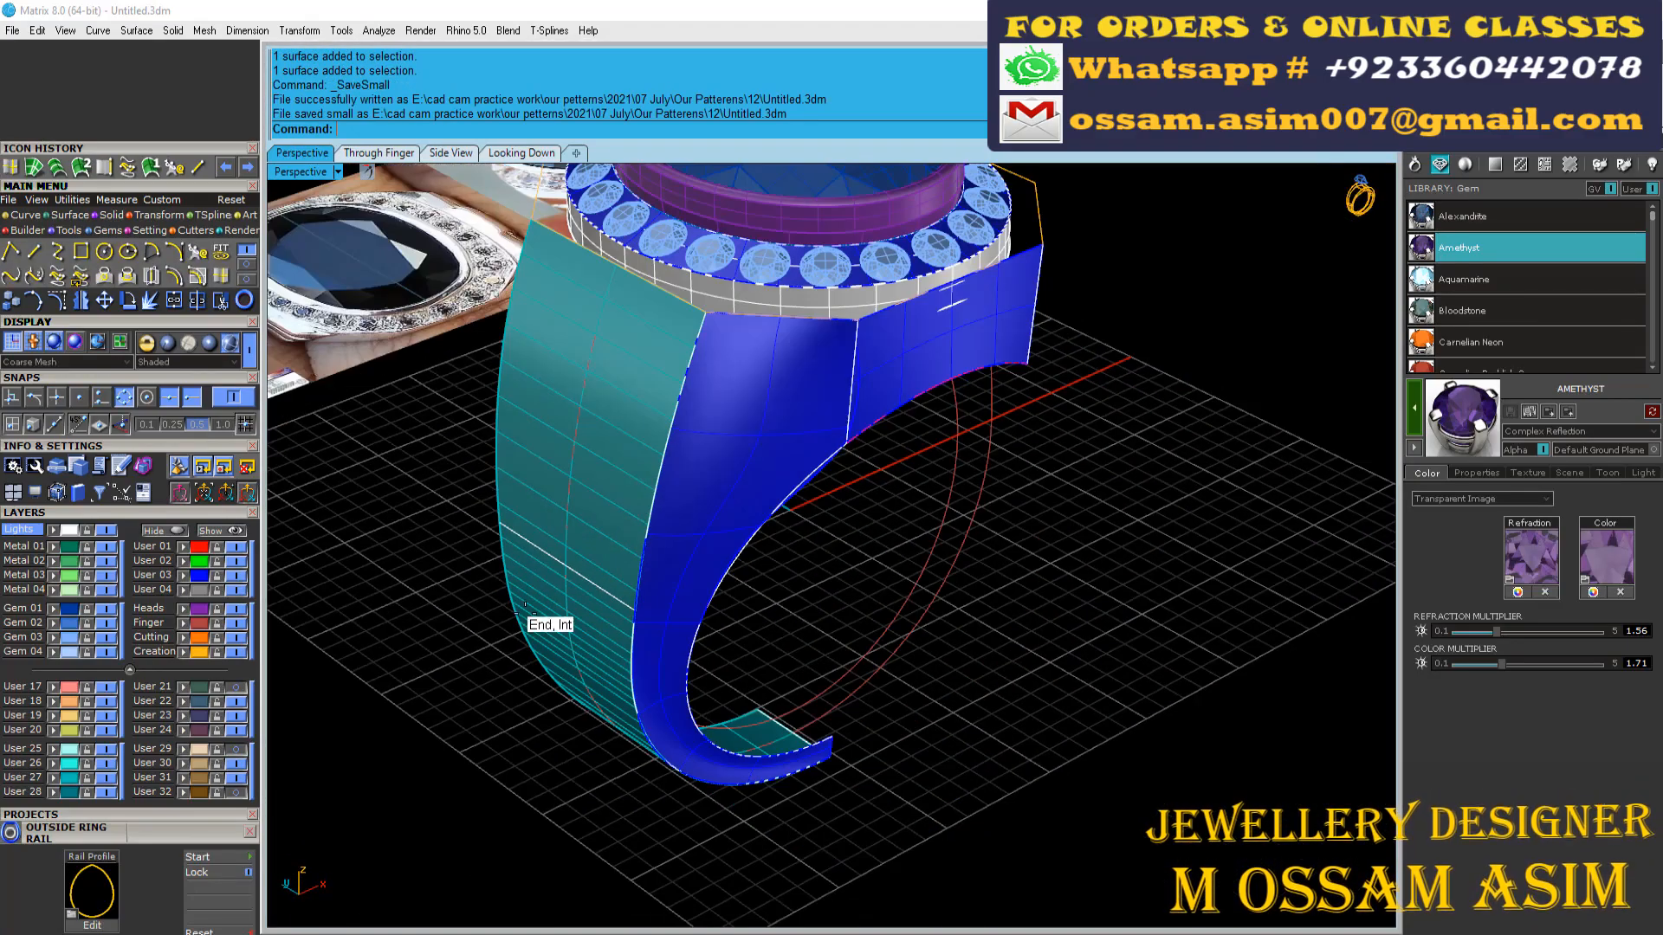
Step: Copy and paste the outer teal shank surface in place, with the blue side surfaces hidden
click(627, 463)
scroll(520, 563, up, 4)
scroll(422, 656, down, 2)
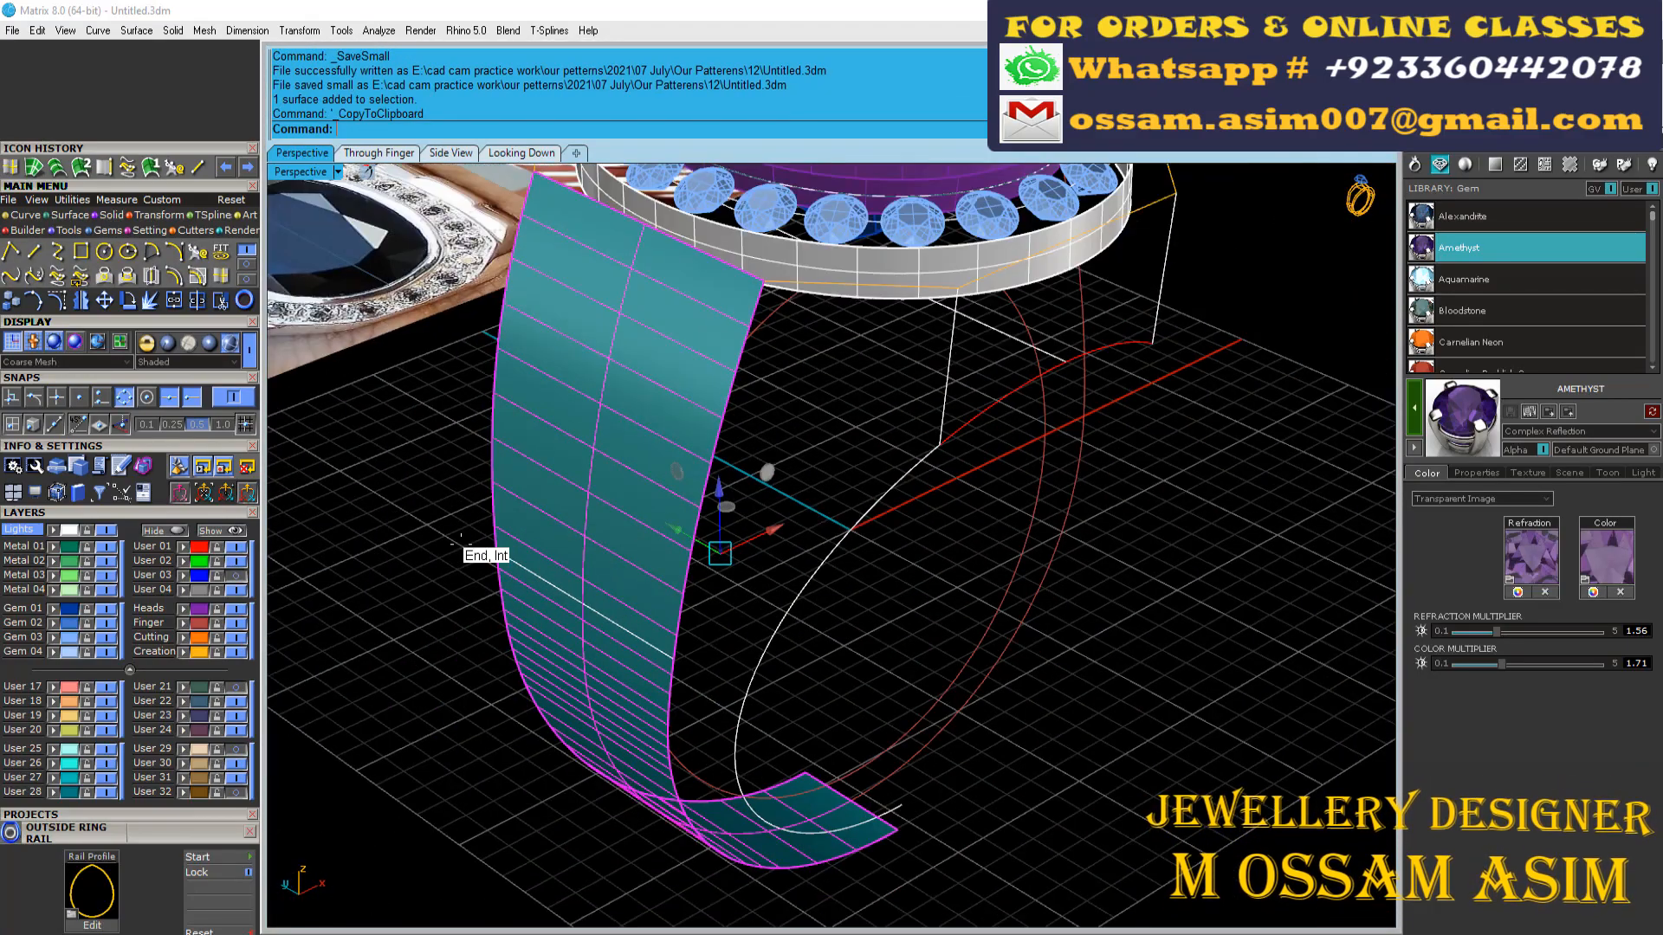
Step: Trim away the lower part of the outer shank surface, using the crosswise isocurve as the cutting edge
drag(633, 681, 703, 719)
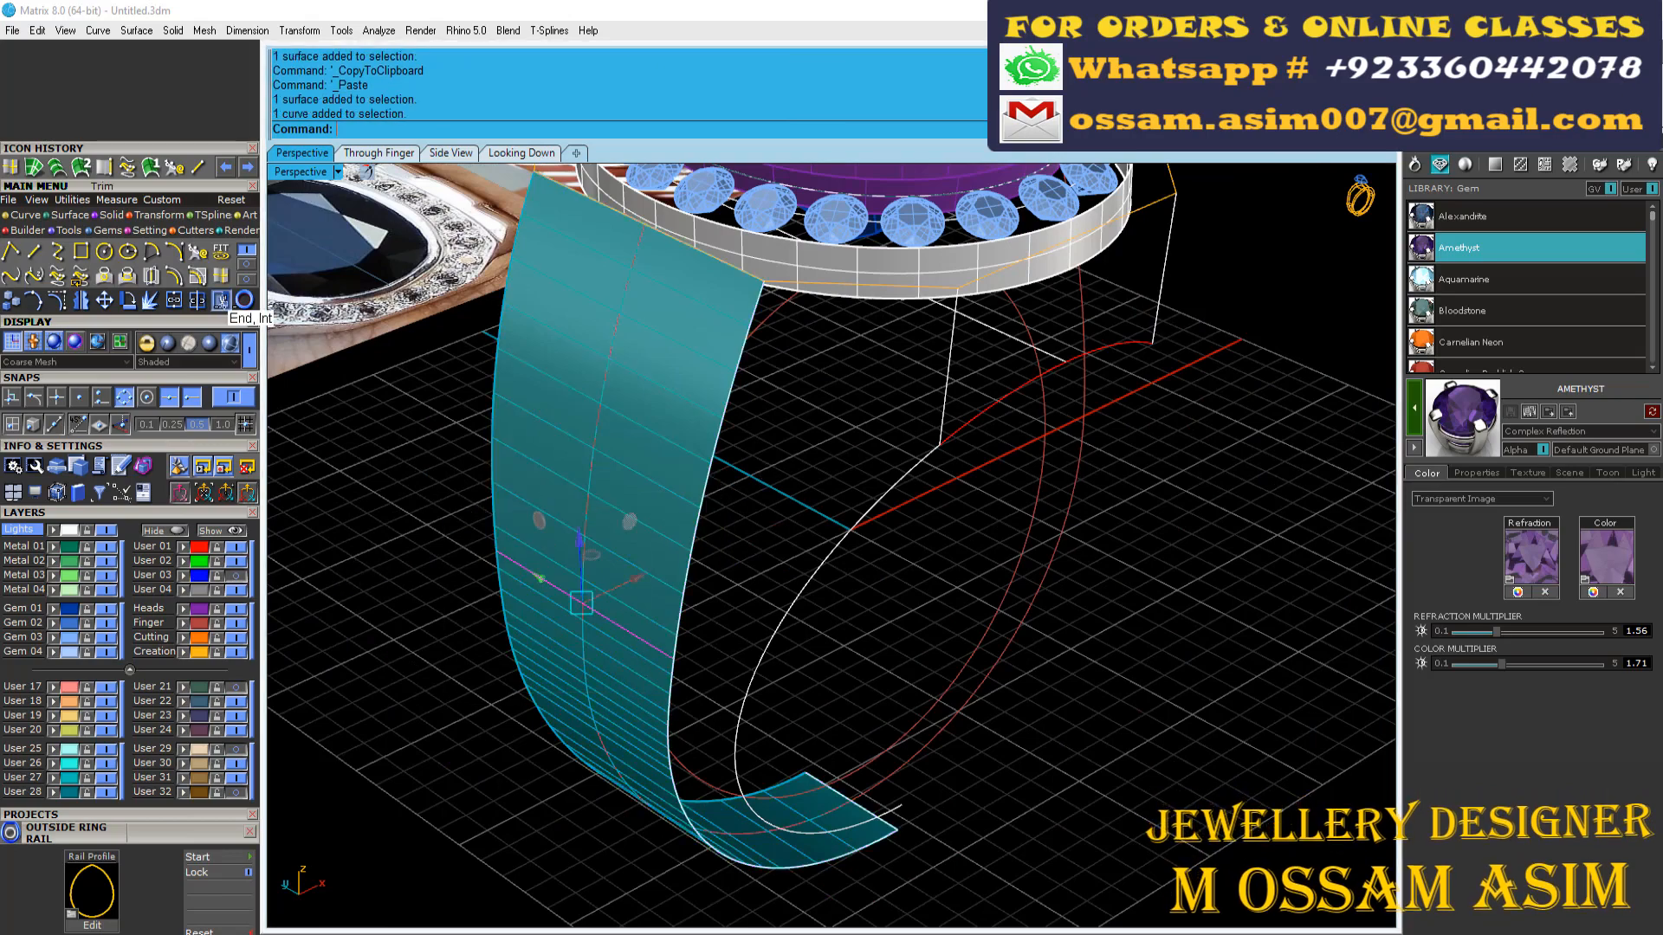
click(221, 300)
scroll(624, 597, up, 4)
click(654, 745)
click(634, 646)
right_click(621, 612)
scroll(624, 610, down, 5)
right_drag(754, 589, 681, 673)
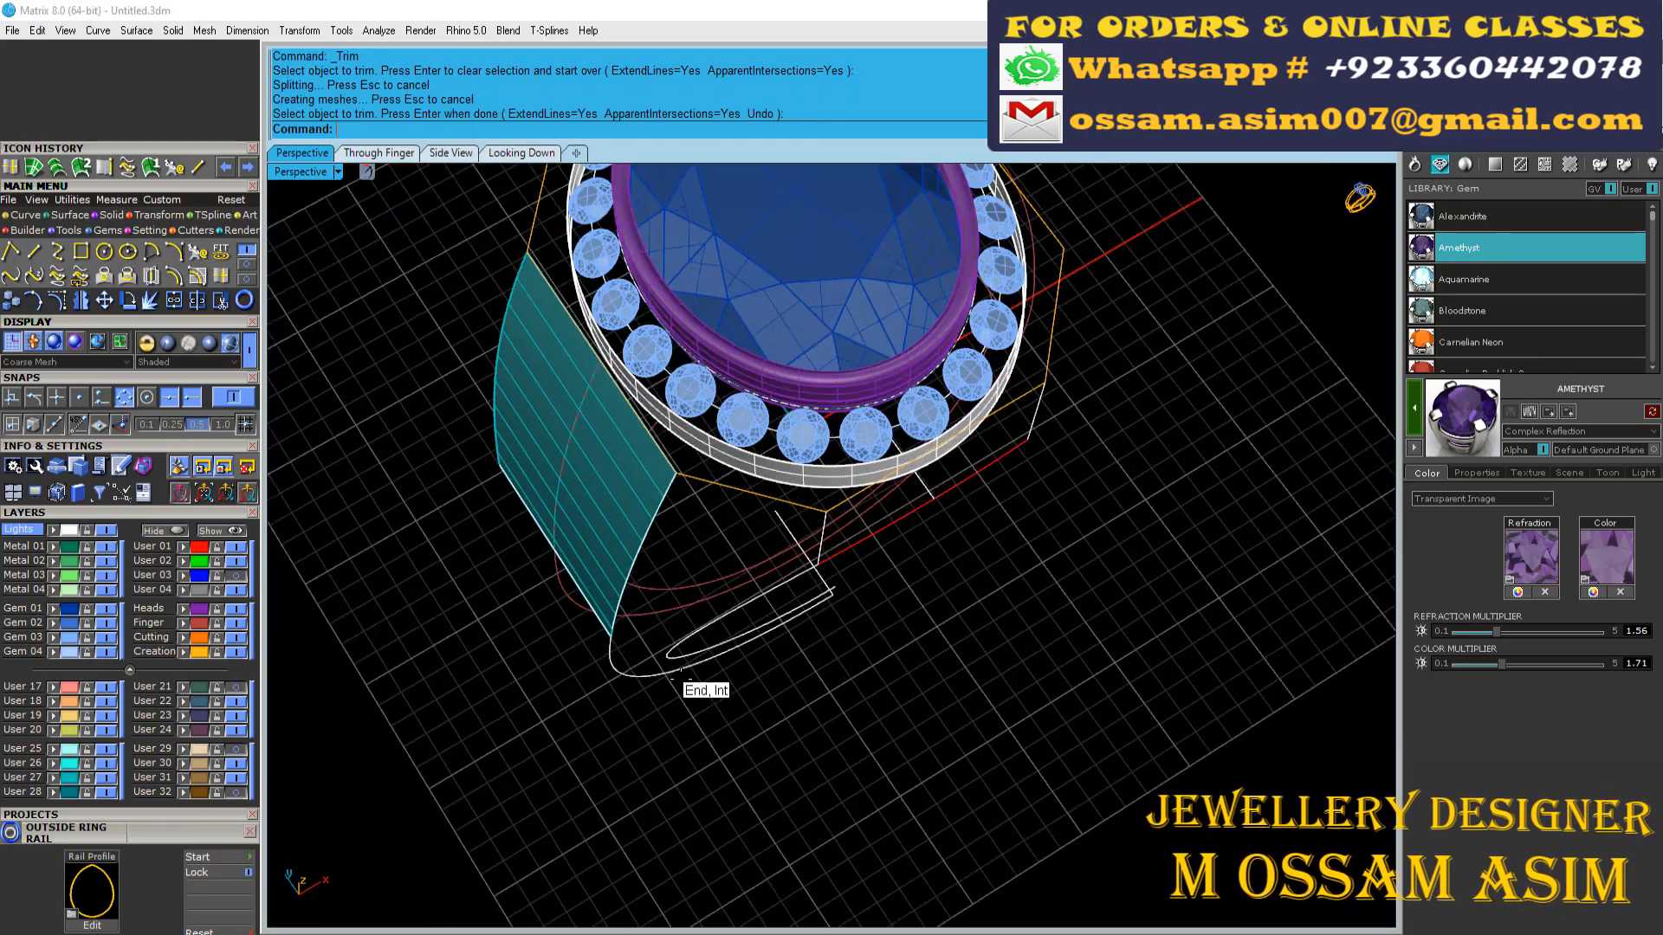
Step: Move the leftover rail and cross curves below the halo to the hidden User 29 layer and save the model
scroll(682, 676, up, 2)
drag(721, 733, 682, 684)
click(190, 750)
mouse_move(490, 593)
right_down()
mouse_move(508, 499)
mouse_move(713, 539)
mouse_move(572, 563)
right_up()
key(ctrl+s)
Step: Select the gems, bezel and halo solids and hide them
scroll(712, 539, down, 6)
click(209, 343)
right_drag(775, 278, 749, 378)
drag(1018, 400, 823, 484)
scroll(823, 483, up, 5)
key(ctrl+h)
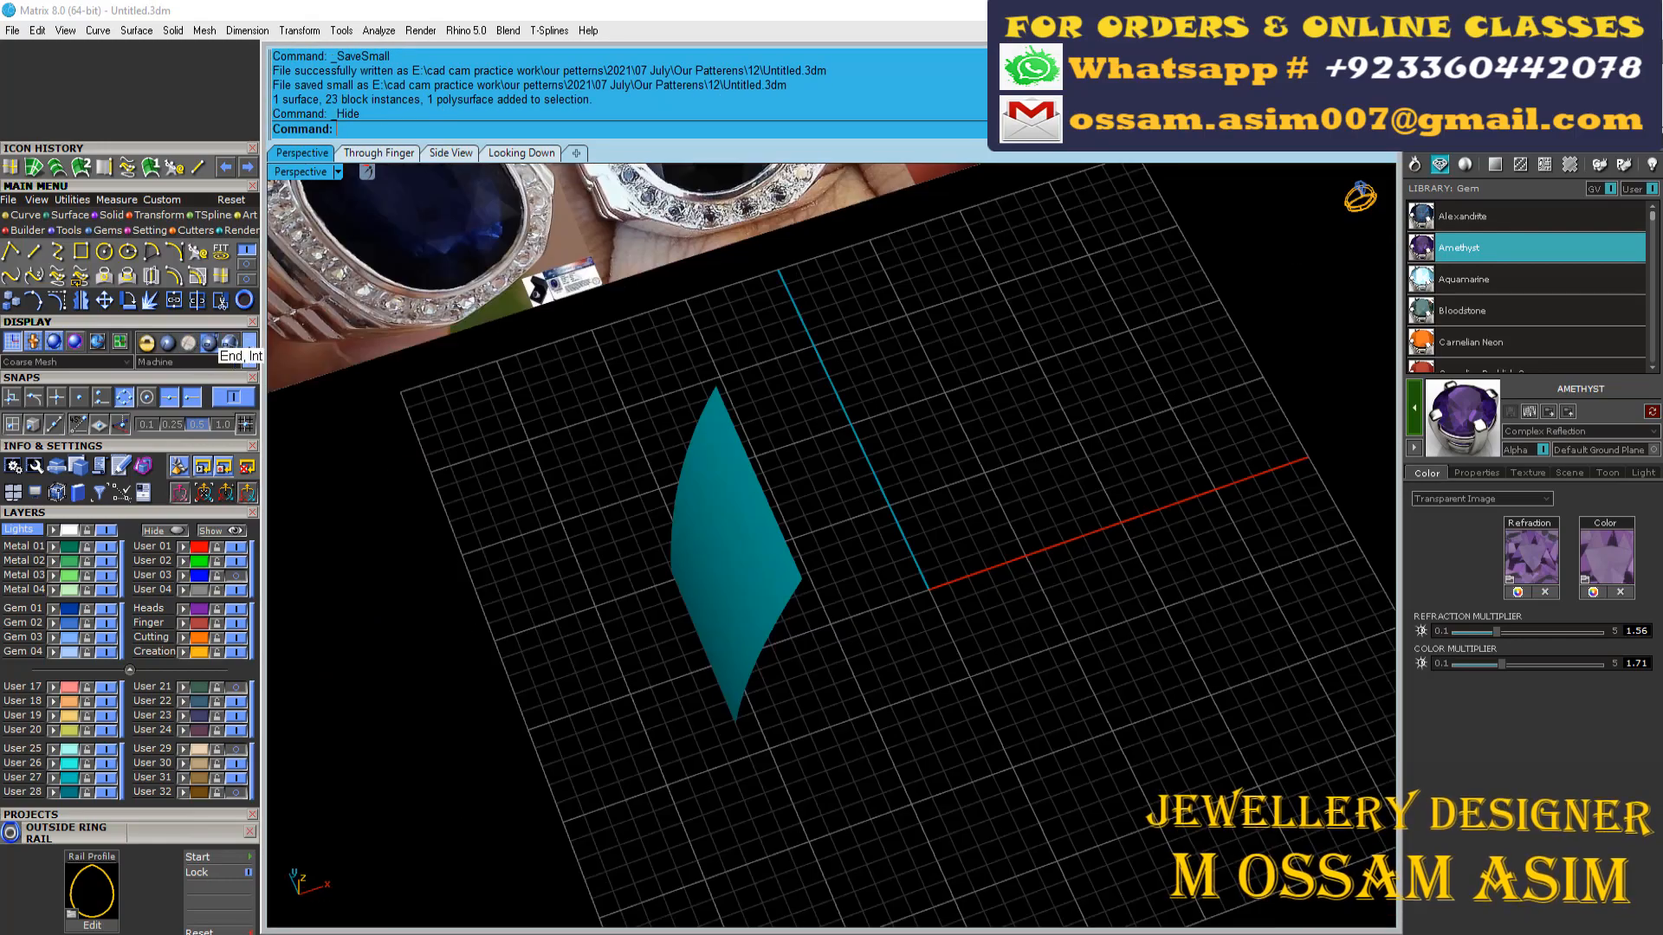
Step: Group the oval bezel and halo guide curves and hide them, keeping the outline and ring rails
right_drag(823, 493, 939, 667)
scroll(847, 594, up, 5)
scroll(847, 594, down, 3)
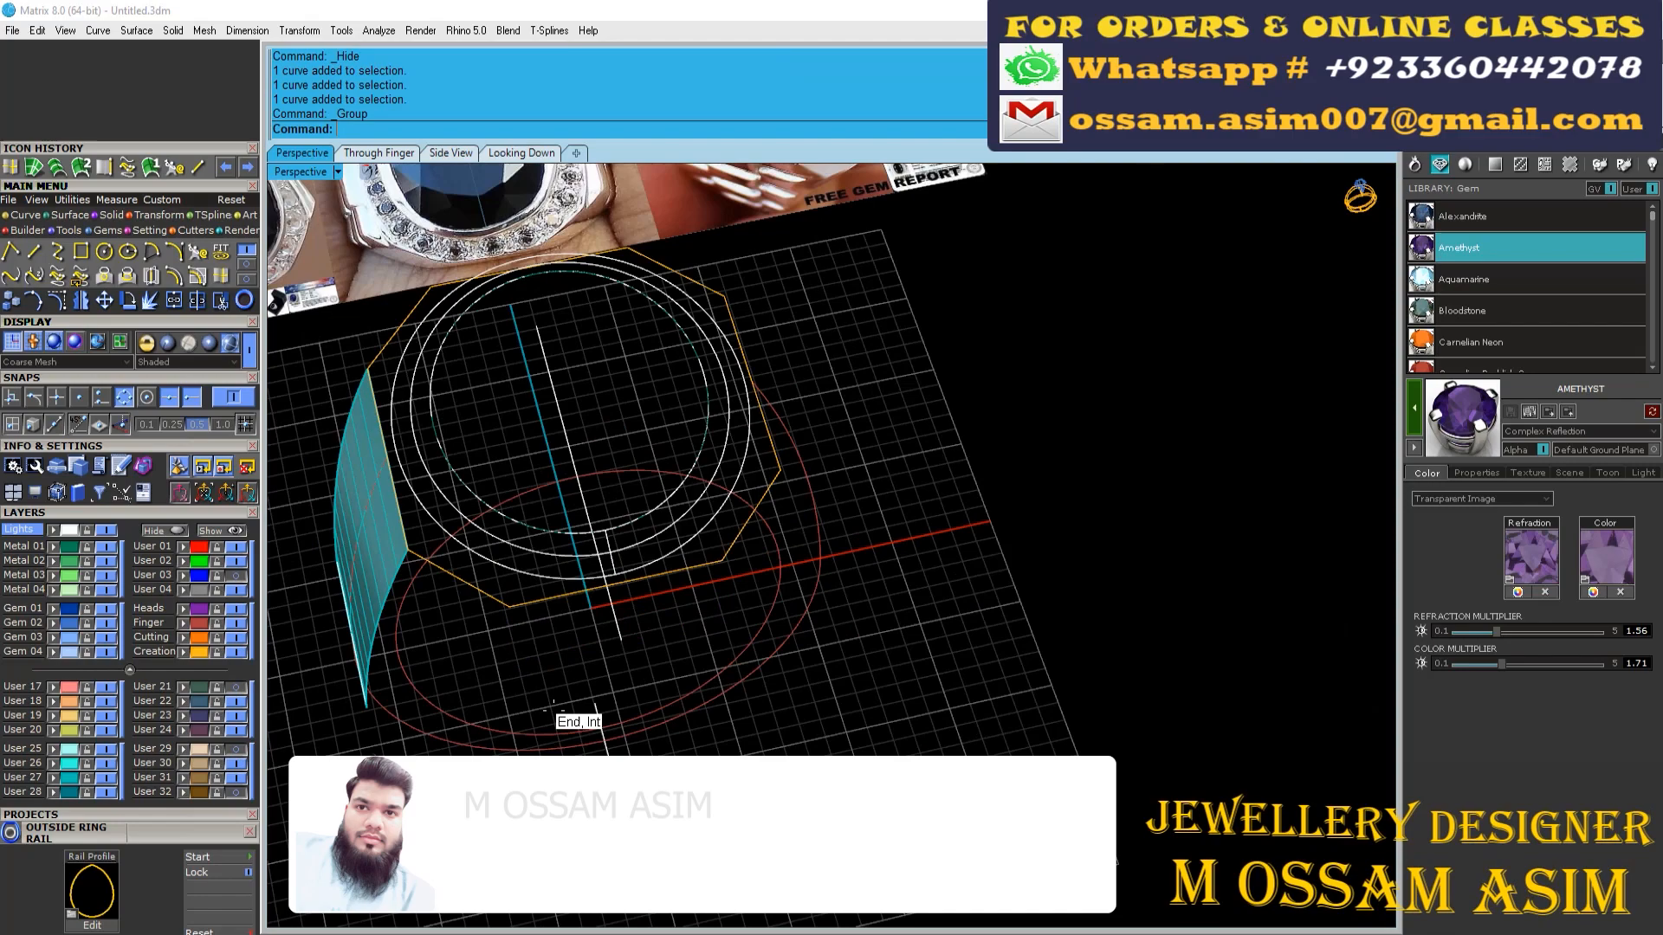
right_drag(553, 710, 771, 356)
click(717, 755)
scroll(770, 356, up, 5)
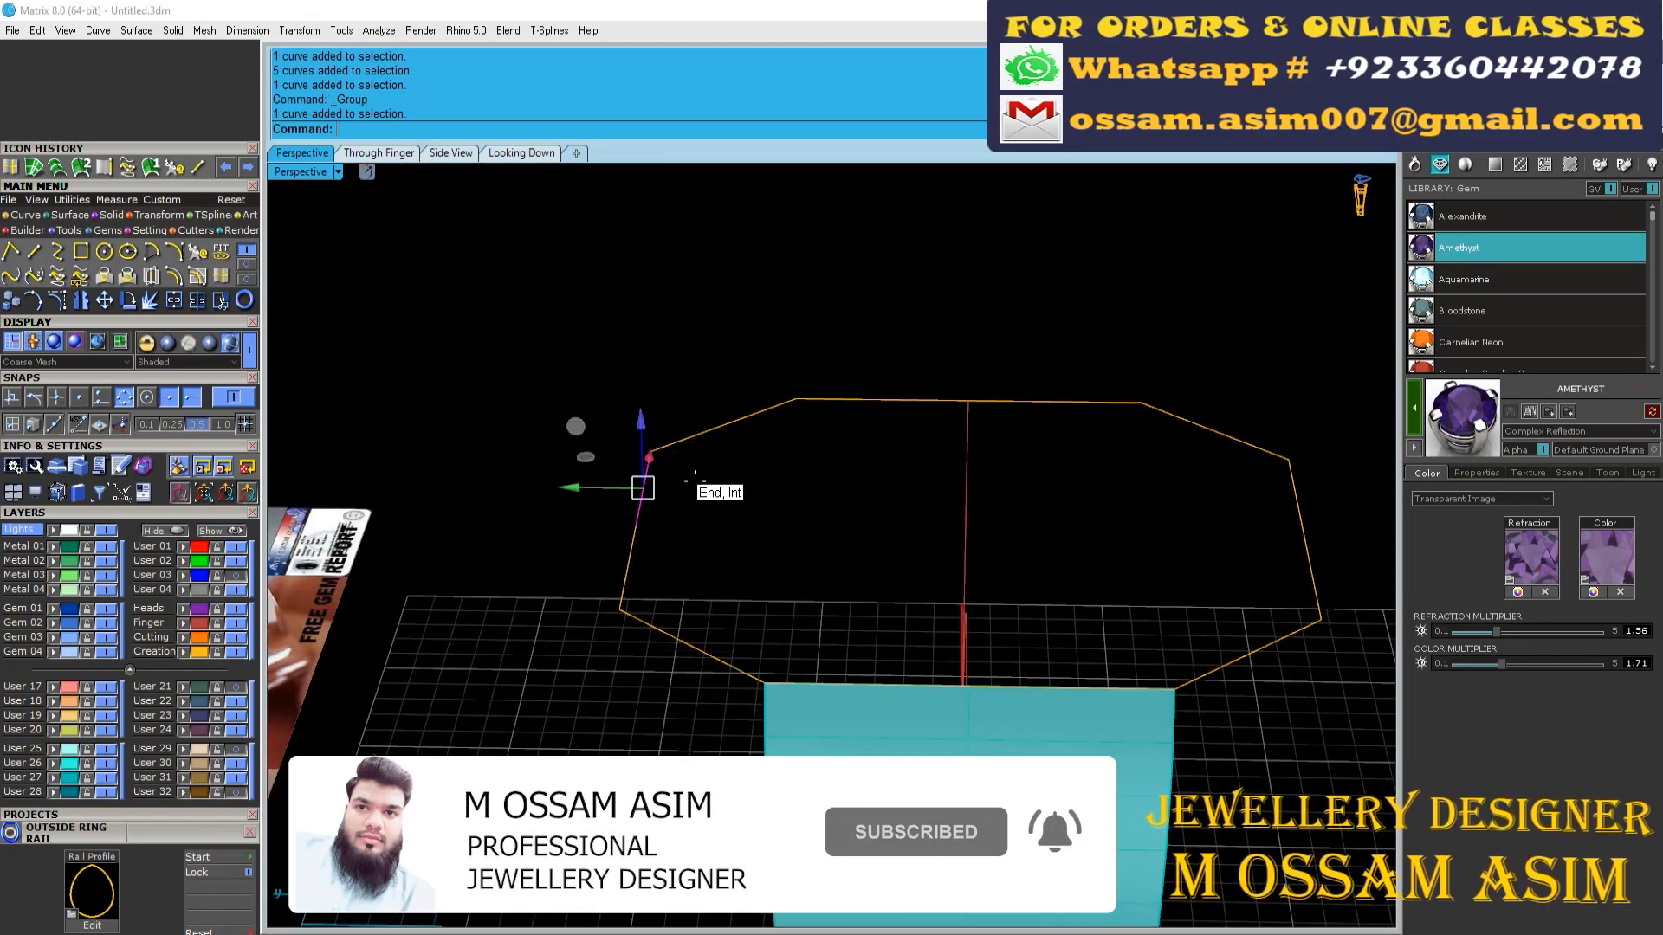
Step: Delete two adjoining segments from one side of the octagonal outline
right_drag(694, 482, 685, 537)
drag(667, 528, 604, 557)
key(Delete)
scroll(693, 641, down, 3)
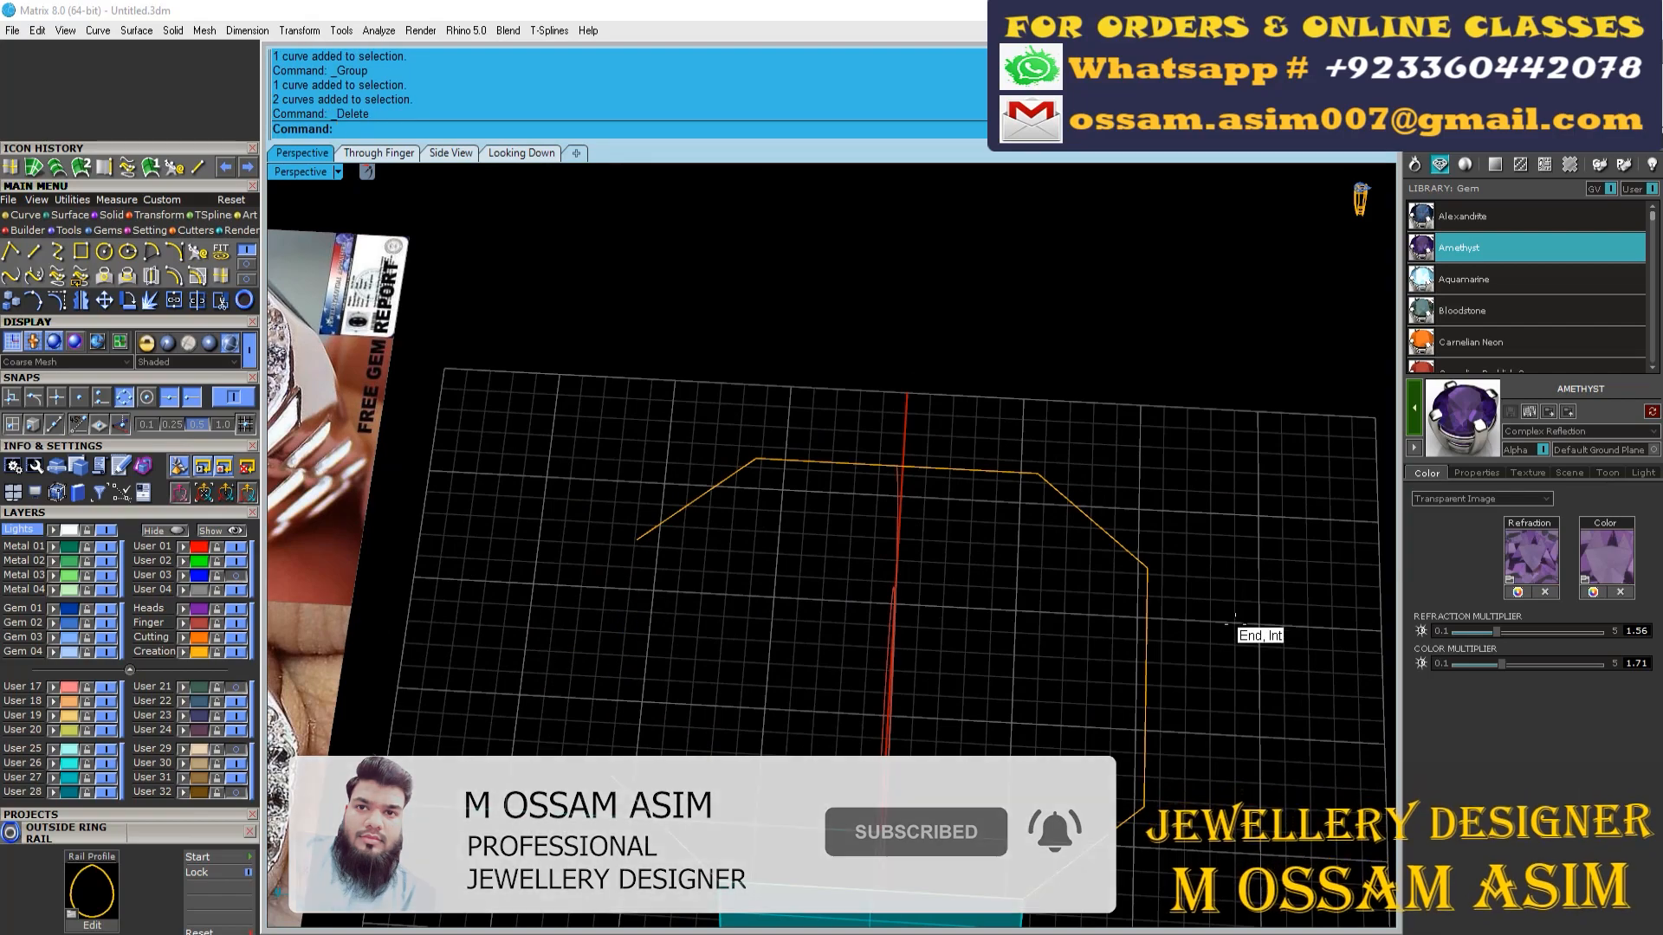
Step: Mirror the outline segments from the intact side to the open side, starting the mirror plane at the origin (0), and save
drag(1236, 617, 1082, 642)
scroll(1025, 642, down, 12)
key(ctrl+m)
text(0)
key(Return)
click(1030, 496)
key(ctrl+s)
Step: Extract the lengthwise centre isocurve from the trimmed shank surface, toggling the isocurve direction
right_drag(1030, 496, 769, 586)
scroll(778, 580, up, 5)
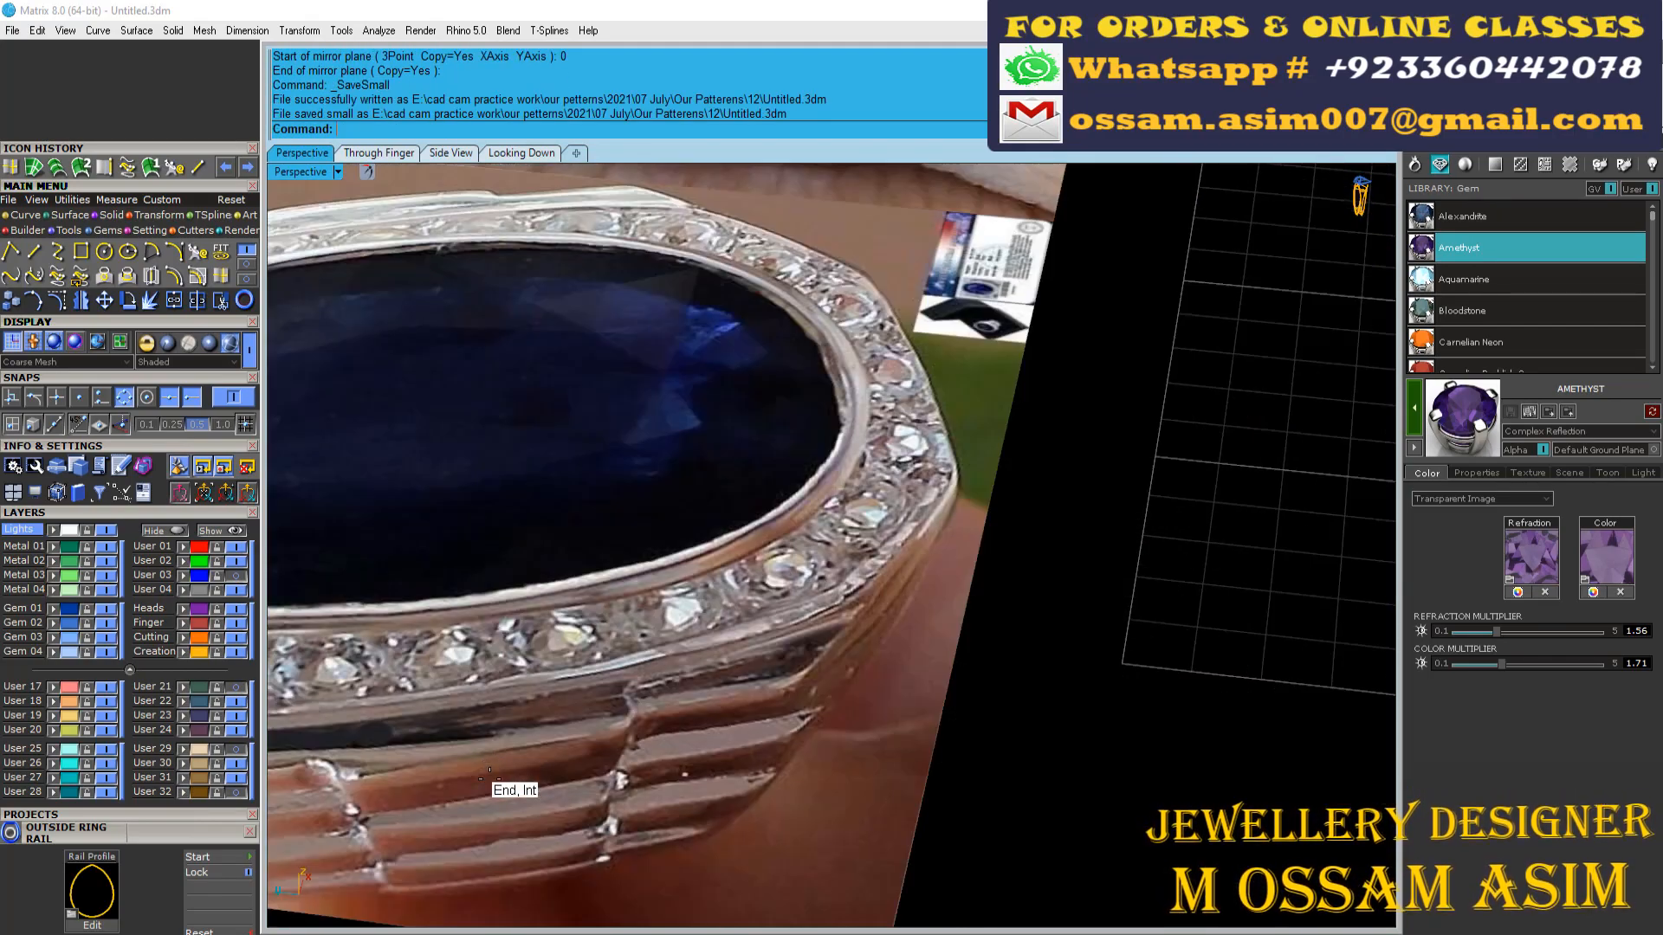
scroll(890, 427, down, 5)
scroll(890, 427, up, 3)
click(345, 152)
click(302, 152)
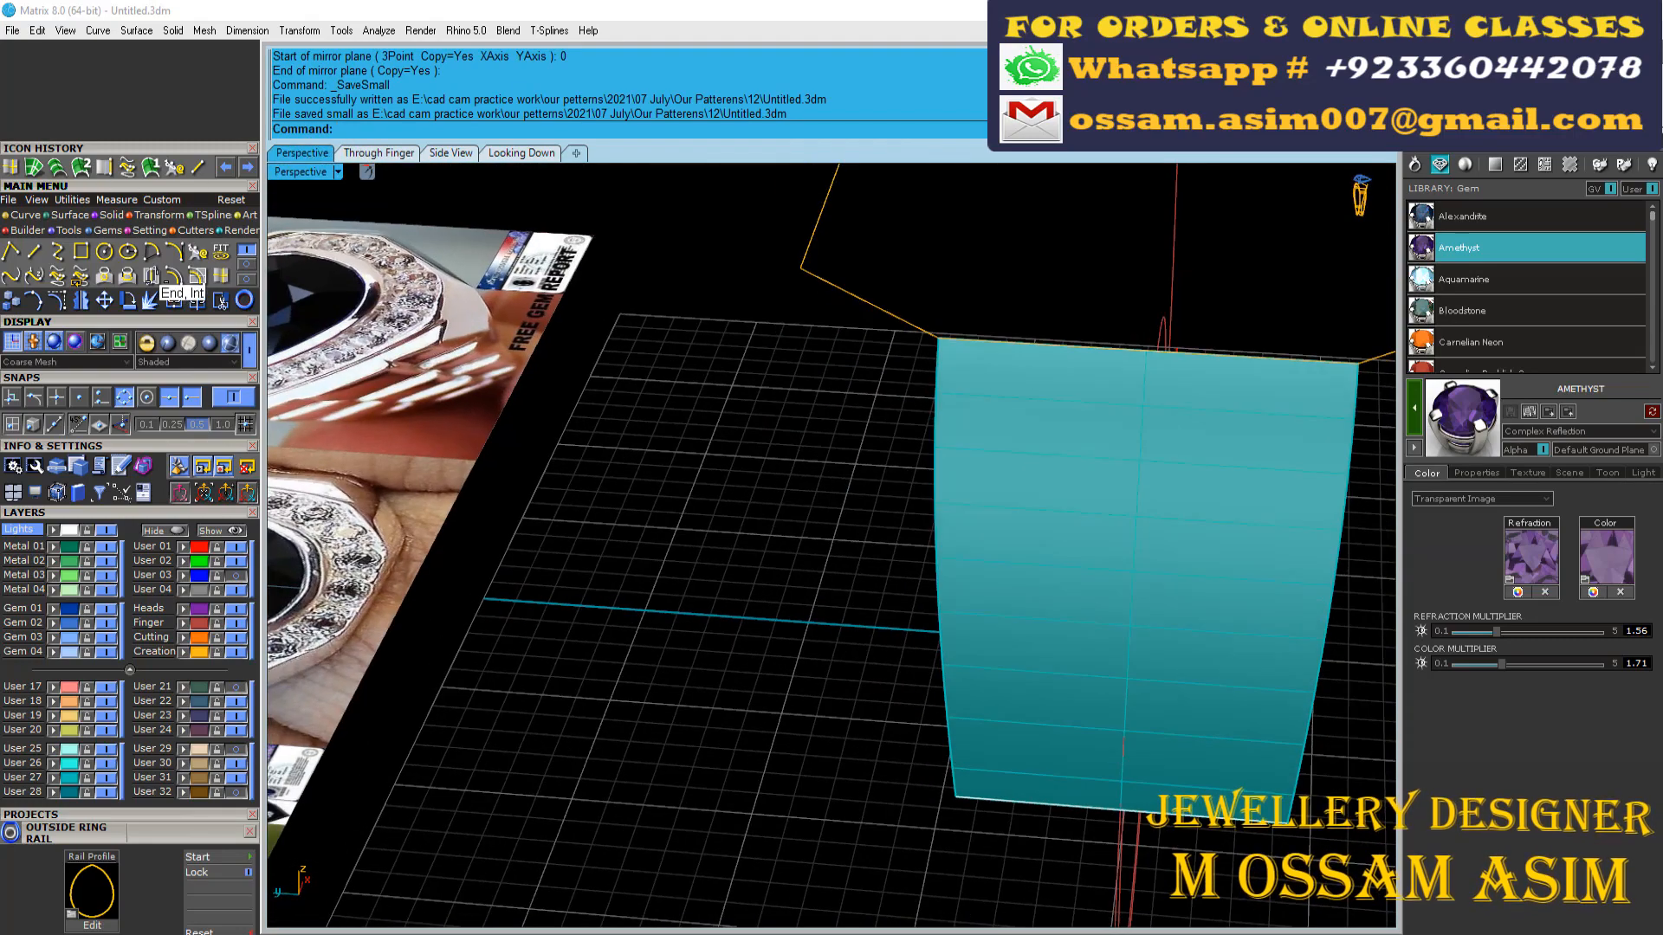
click(174, 275)
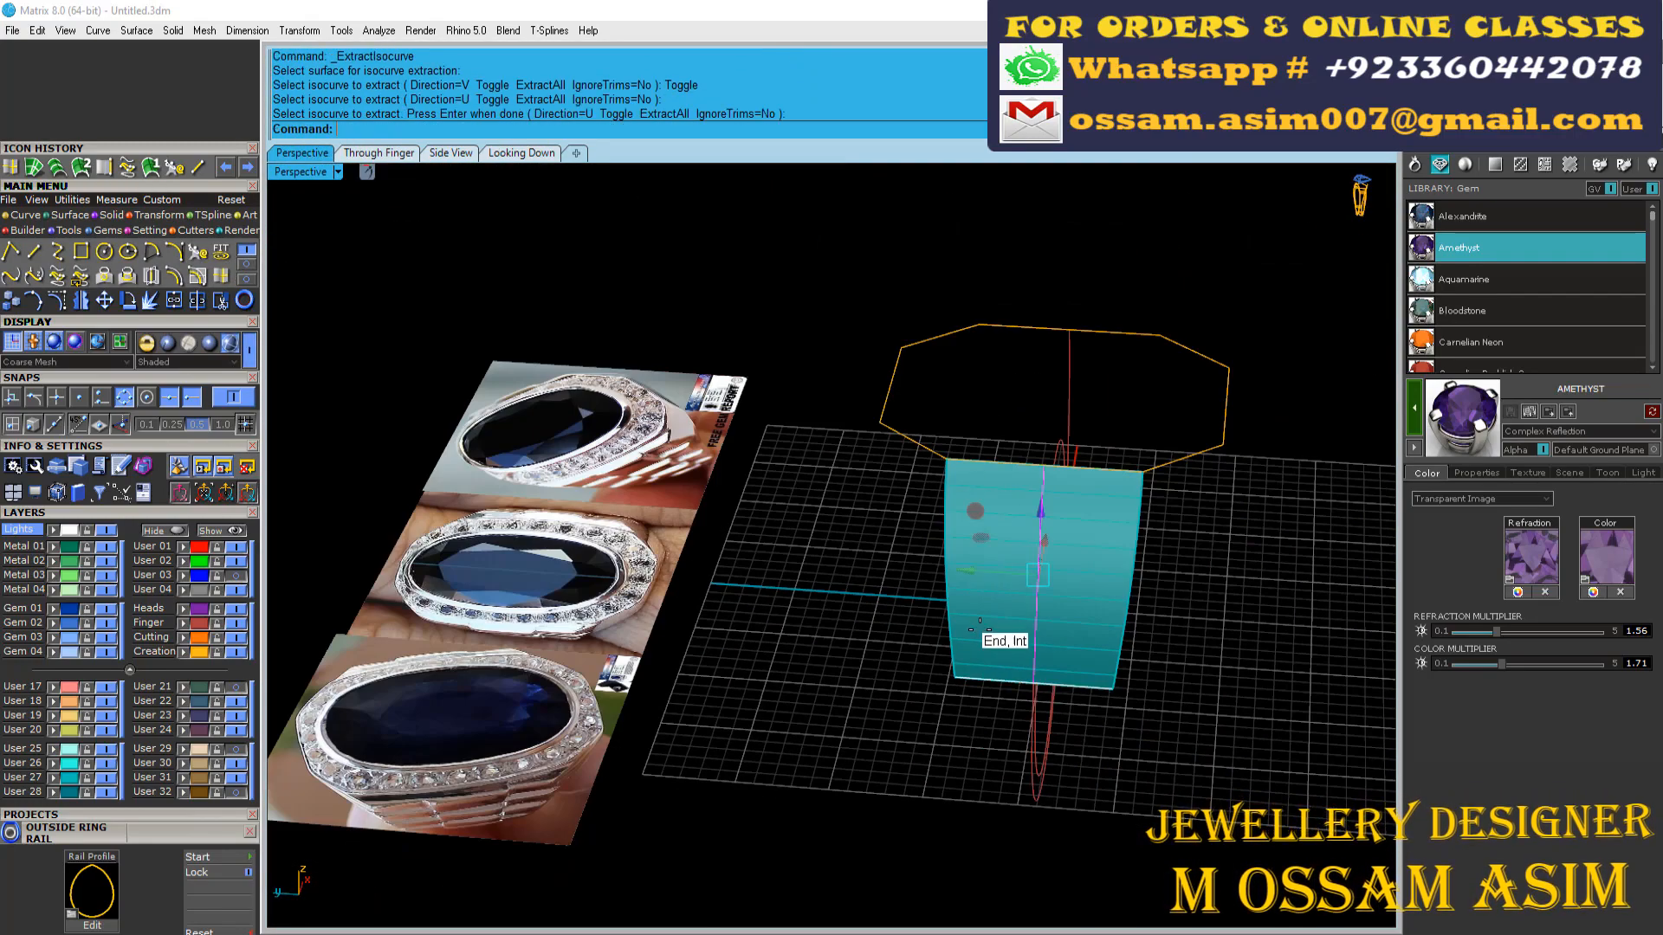
Step: Put the trimmed shank surface on the Heads layer
right_drag(980, 630, 901, 616)
click(879, 615)
click(182, 609)
key(Escape)
scroll(869, 607, up, 3)
right_drag(915, 353, 967, 429)
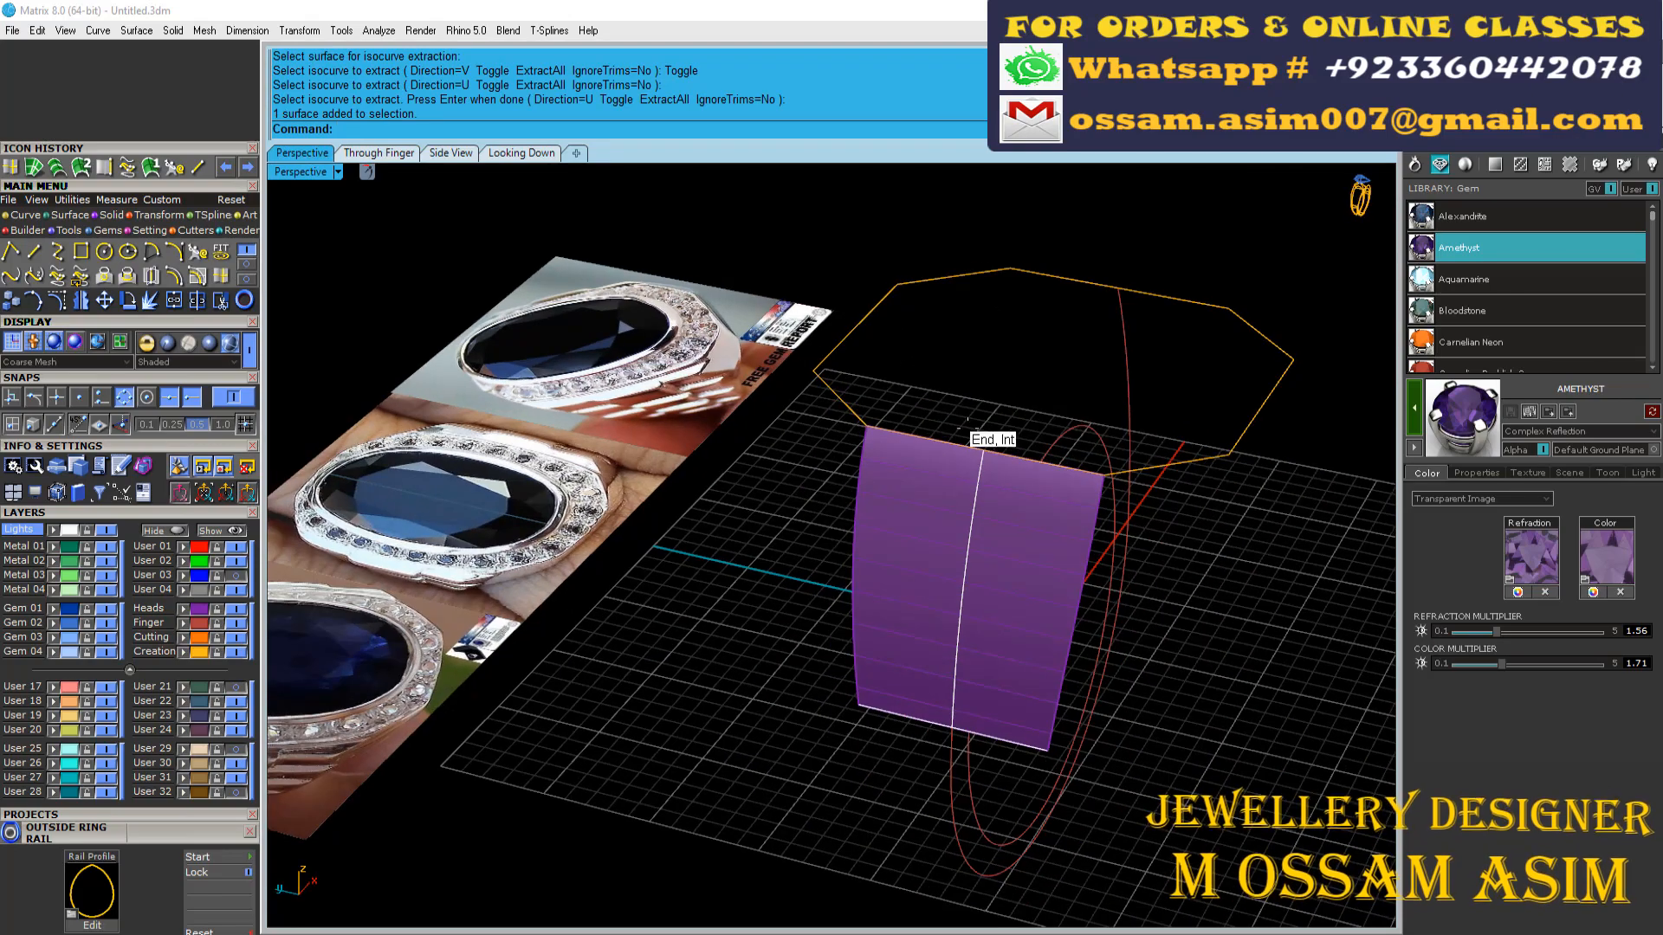
Step: Divide the lengthwise centre curve into 4 segments, marking the ends
click(971, 429)
scroll(970, 429, up, 3)
click(128, 275)
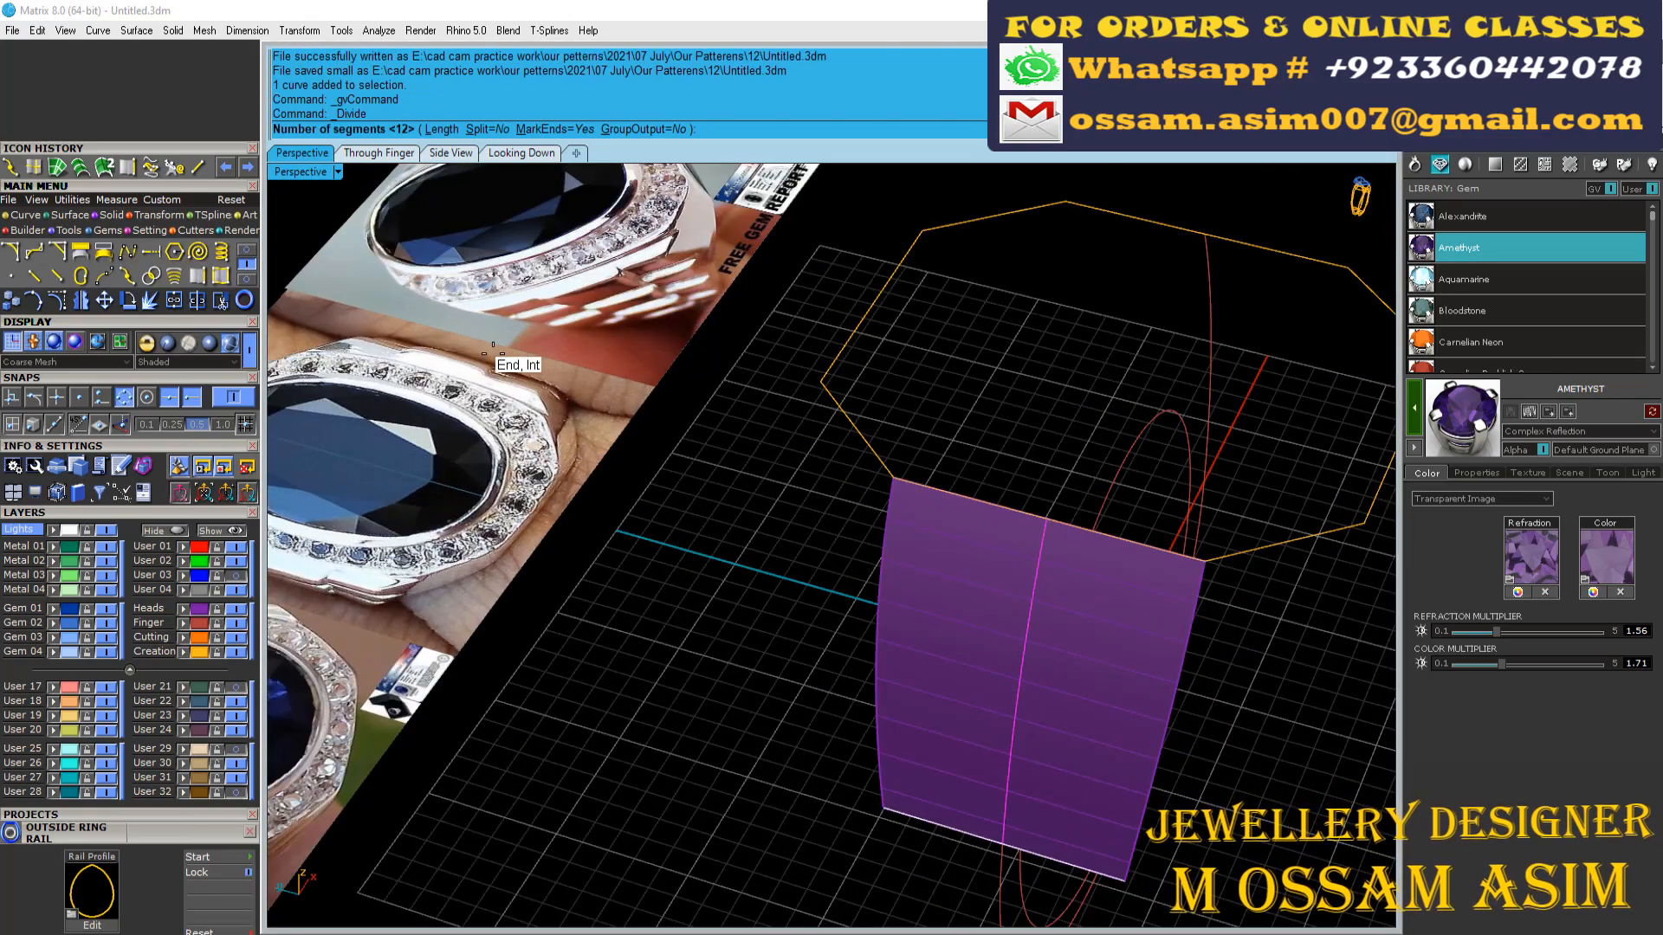
text(4)
key(Return)
scroll(962, 671, up, 3)
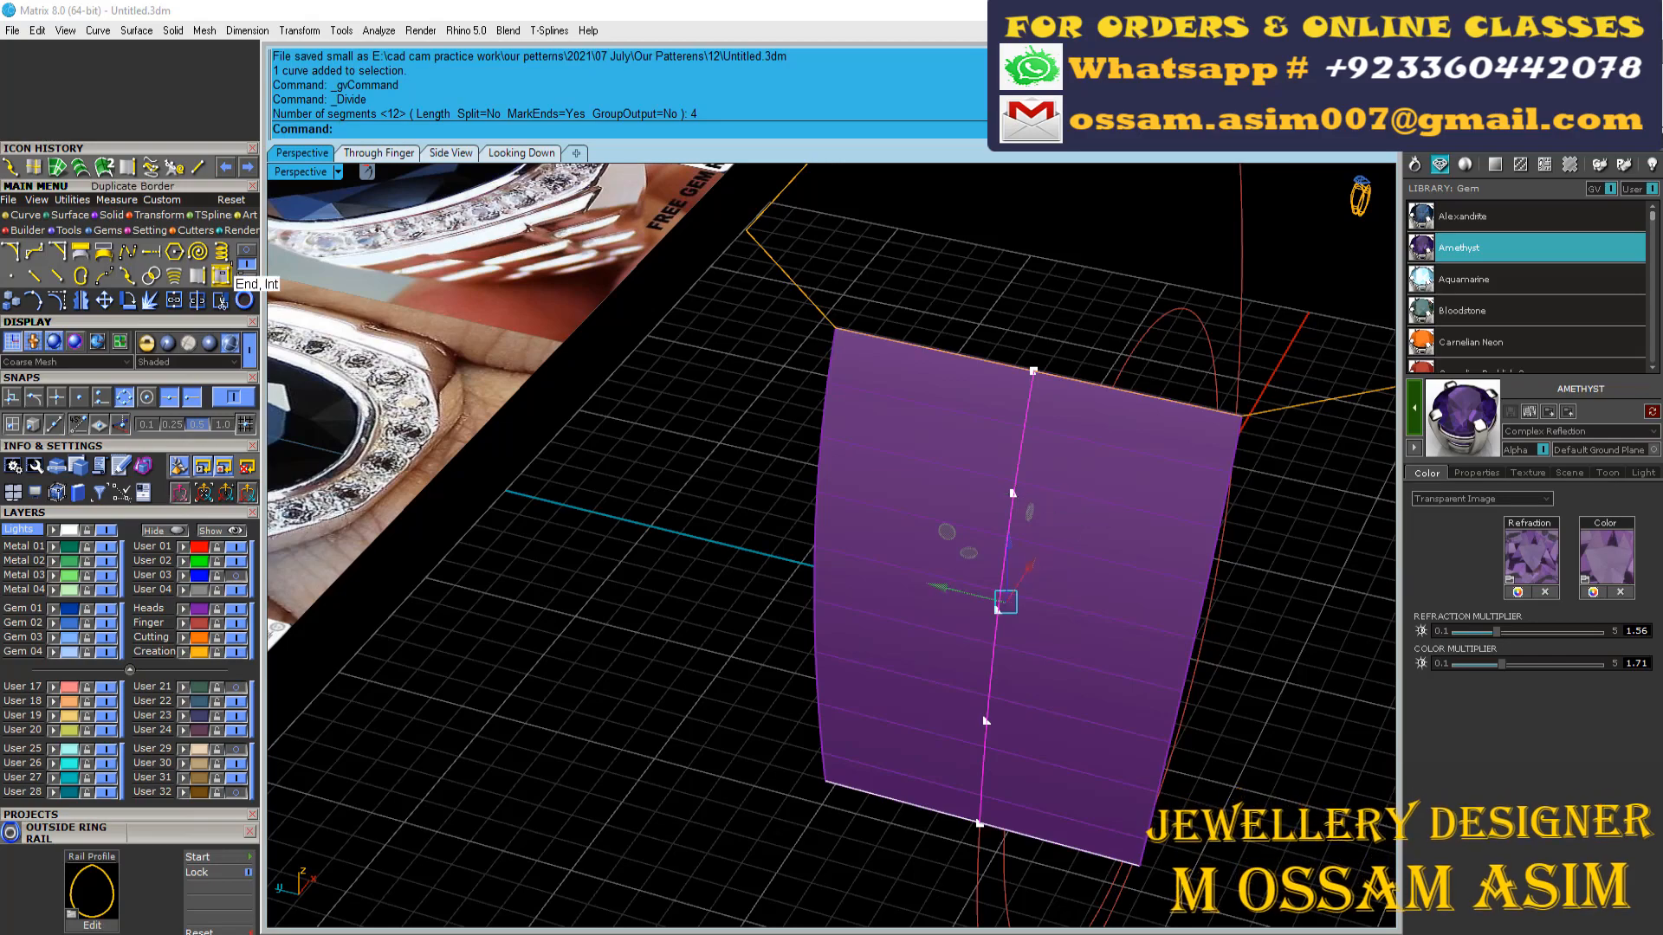
Step: Offset the divided centre curve to the outside of the ring in the Through Finger view
scroll(954, 465, down, 5)
right_drag(954, 465, 859, 479)
scroll(875, 435, up, 5)
scroll(925, 471, down, 3)
scroll(853, 536, up, 5)
scroll(852, 534, down, 3)
key(ctrl+Tab)
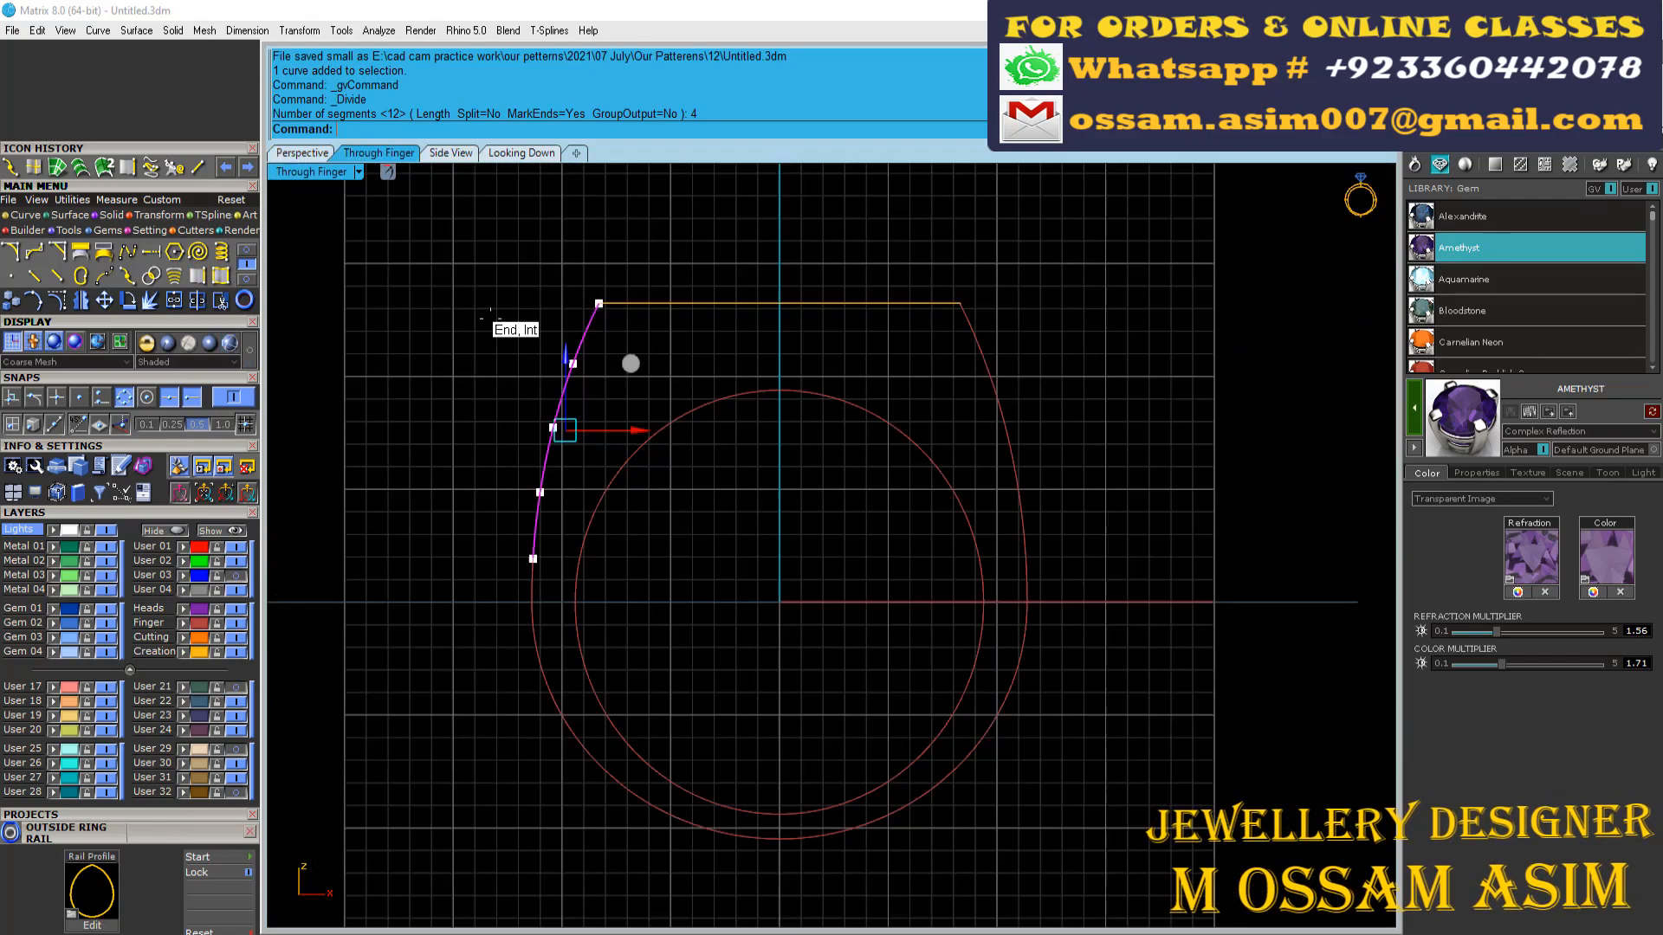
click(247, 250)
click(174, 275)
scroll(599, 435, up, 4)
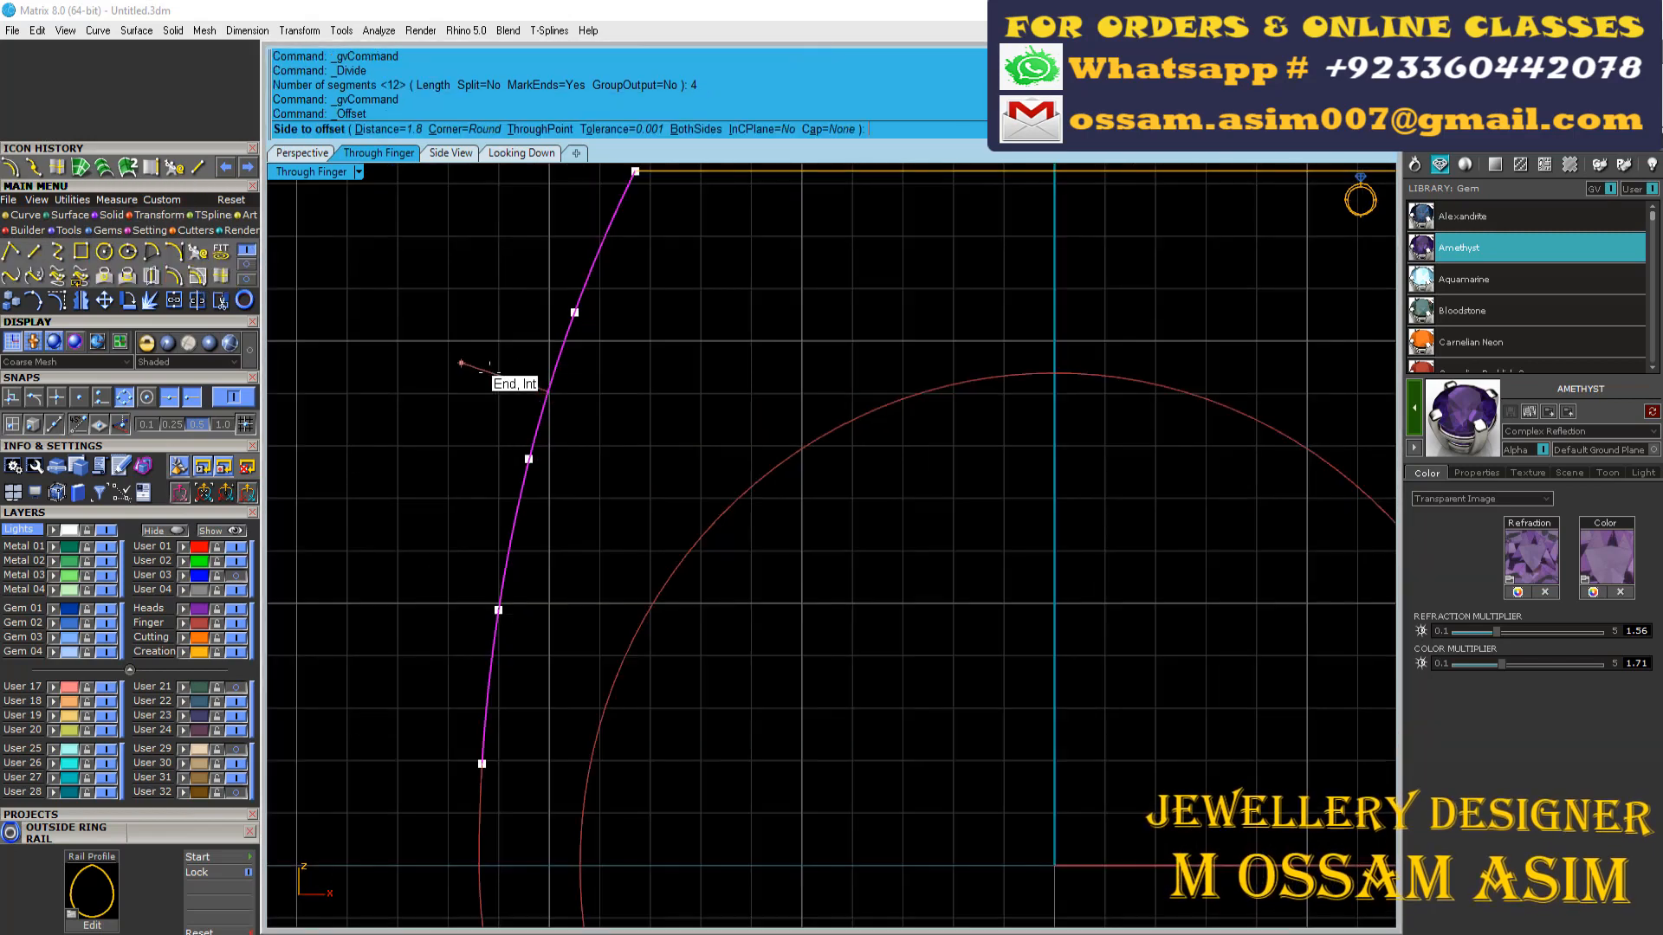
click(489, 373)
Step: Undo the last divide and divide the offset curve into 4 segments with its ends marked
scroll(531, 386, up, 6)
key(ctrl+z)
scroll(720, 383, down, 4)
scroll(728, 389, up, 4)
click(766, 402)
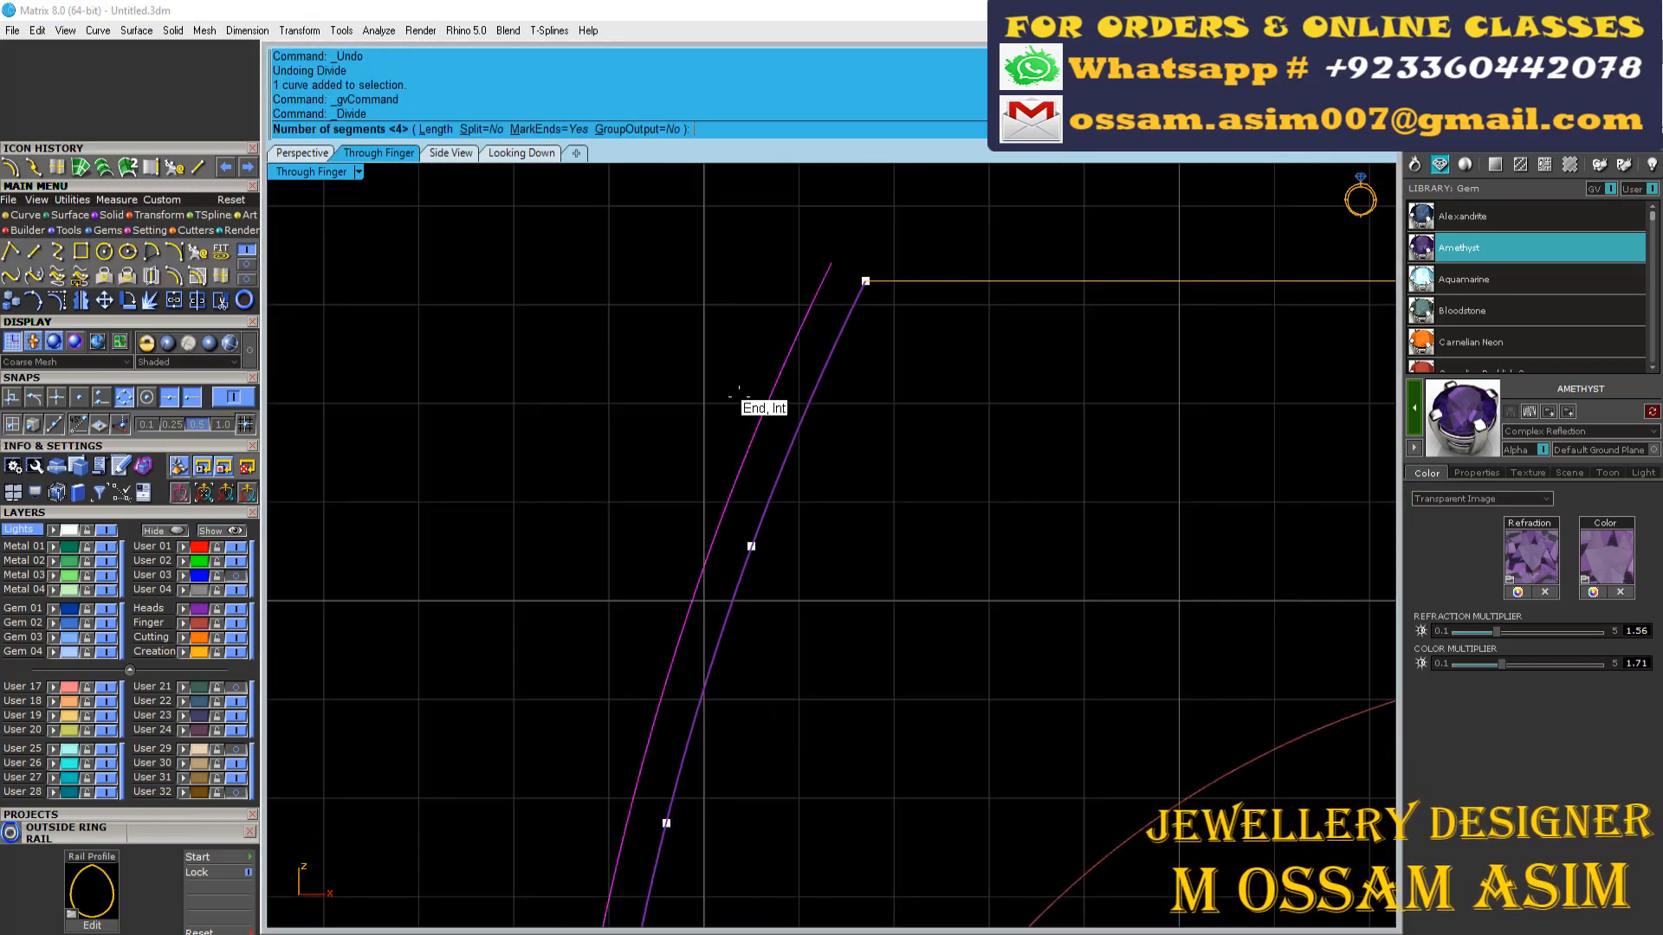
key(Return)
Step: Draw short lines joining the two uppermost pairs of division points between the centre curve and its offset
scroll(739, 399, down, 4)
scroll(753, 563, up, 2)
scroll(779, 531, down, 5)
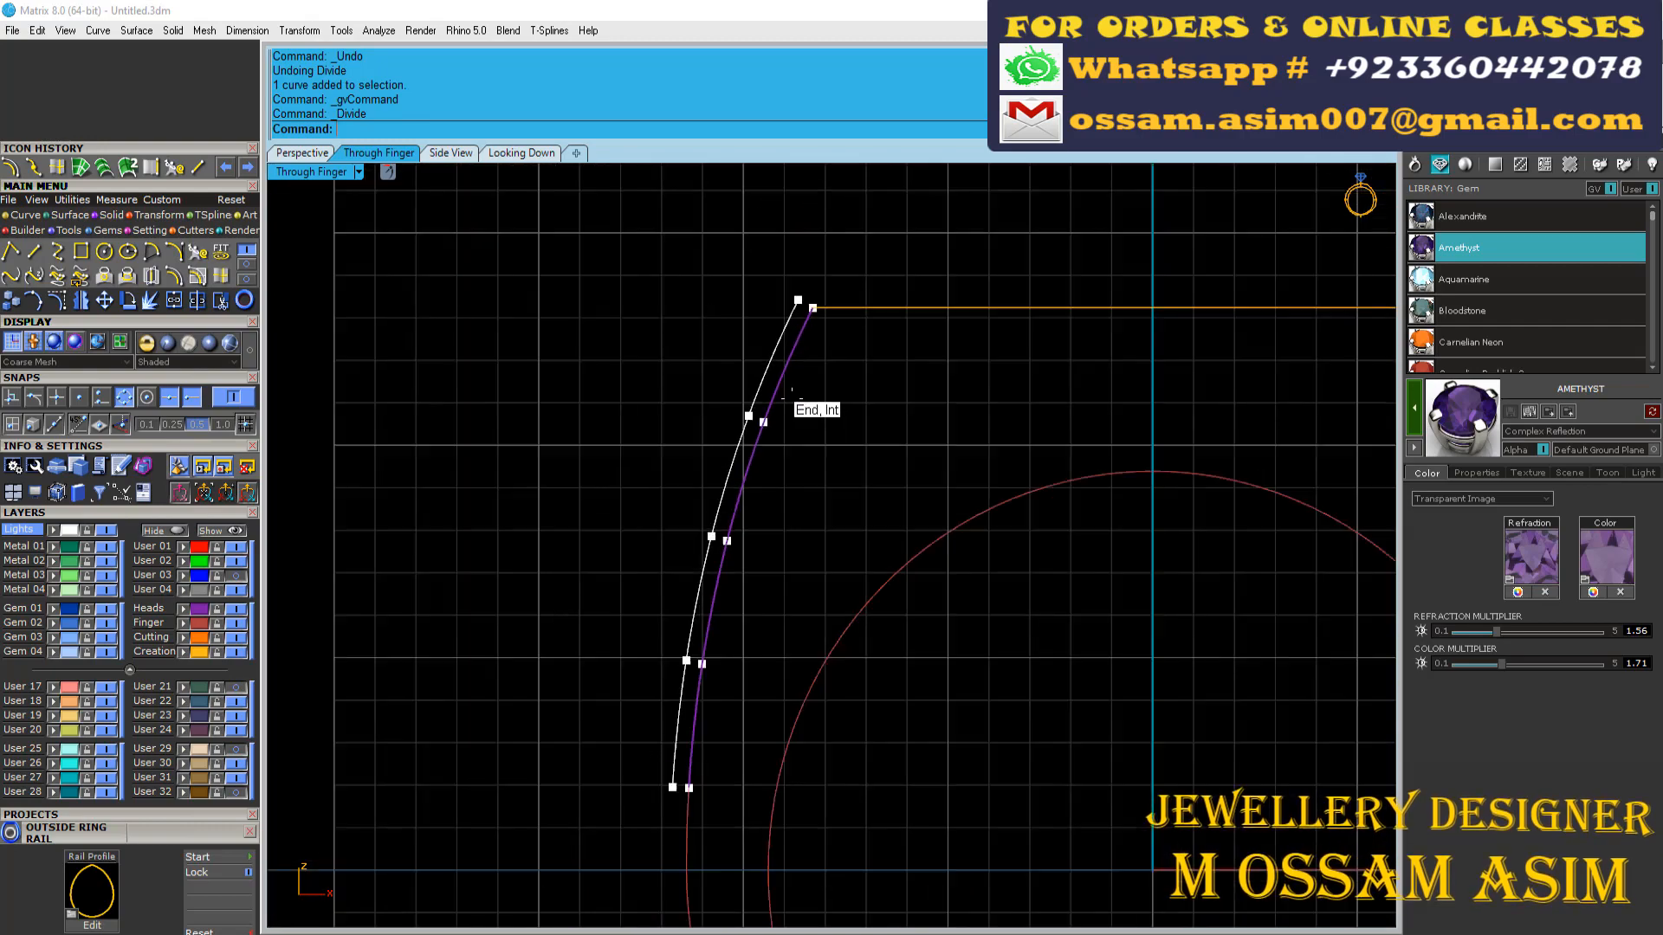
scroll(771, 472, up, 5)
scroll(769, 467, up, 2)
scroll(768, 467, down, 4)
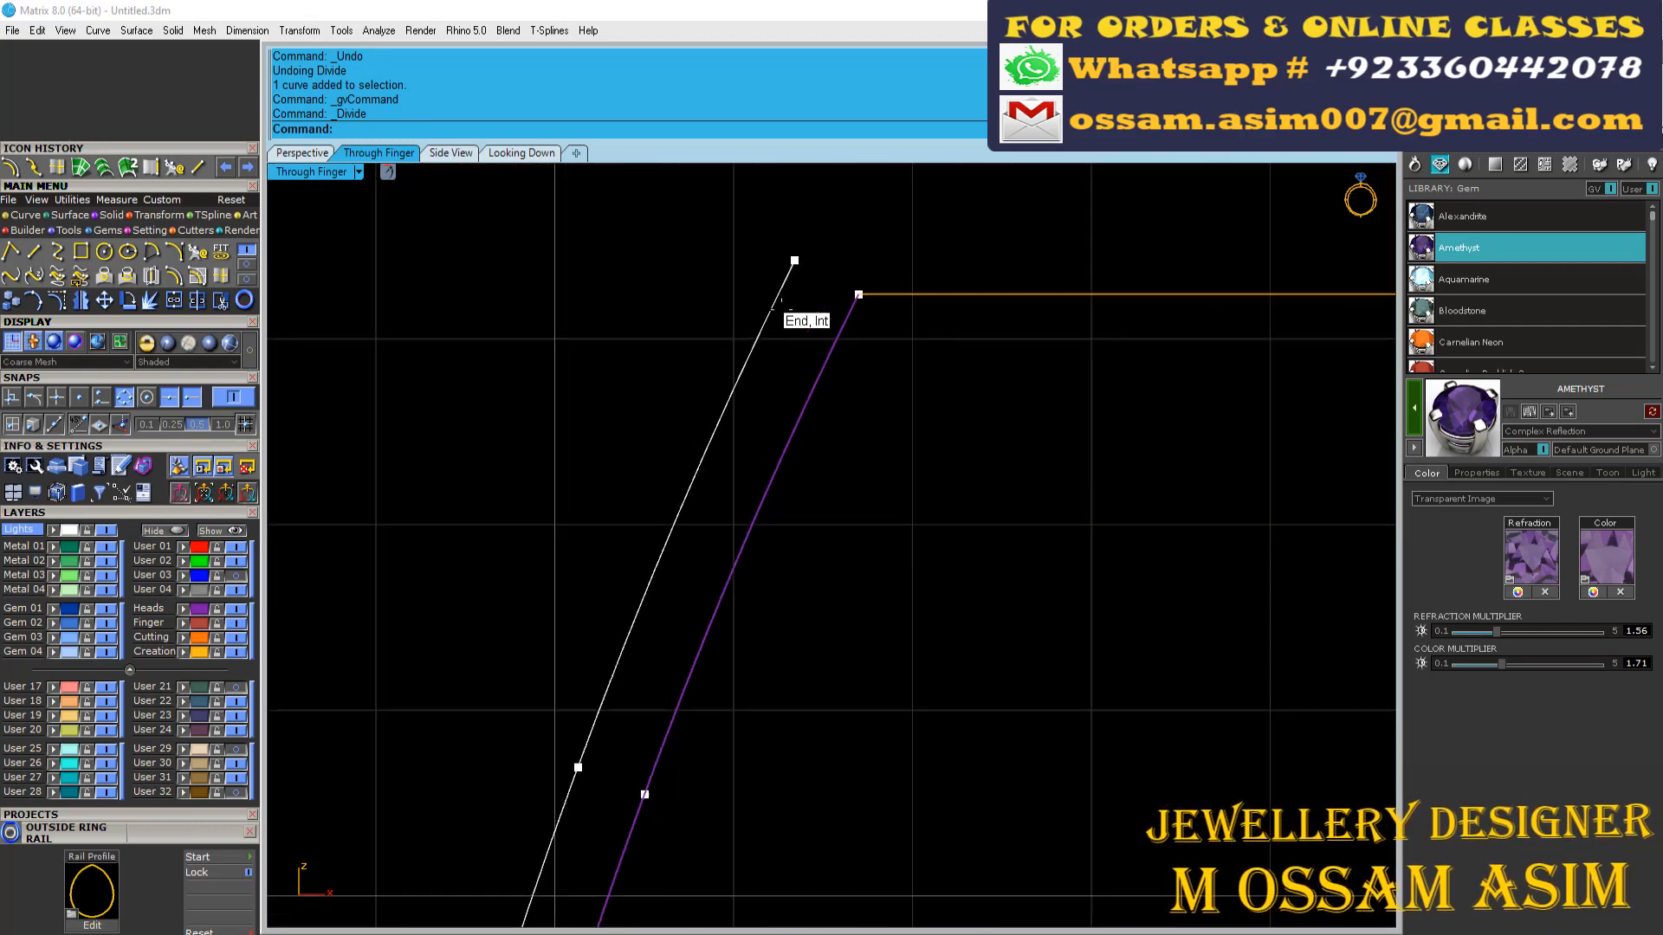
scroll(807, 416, up, 4)
scroll(803, 414, down, 1)
click(803, 414)
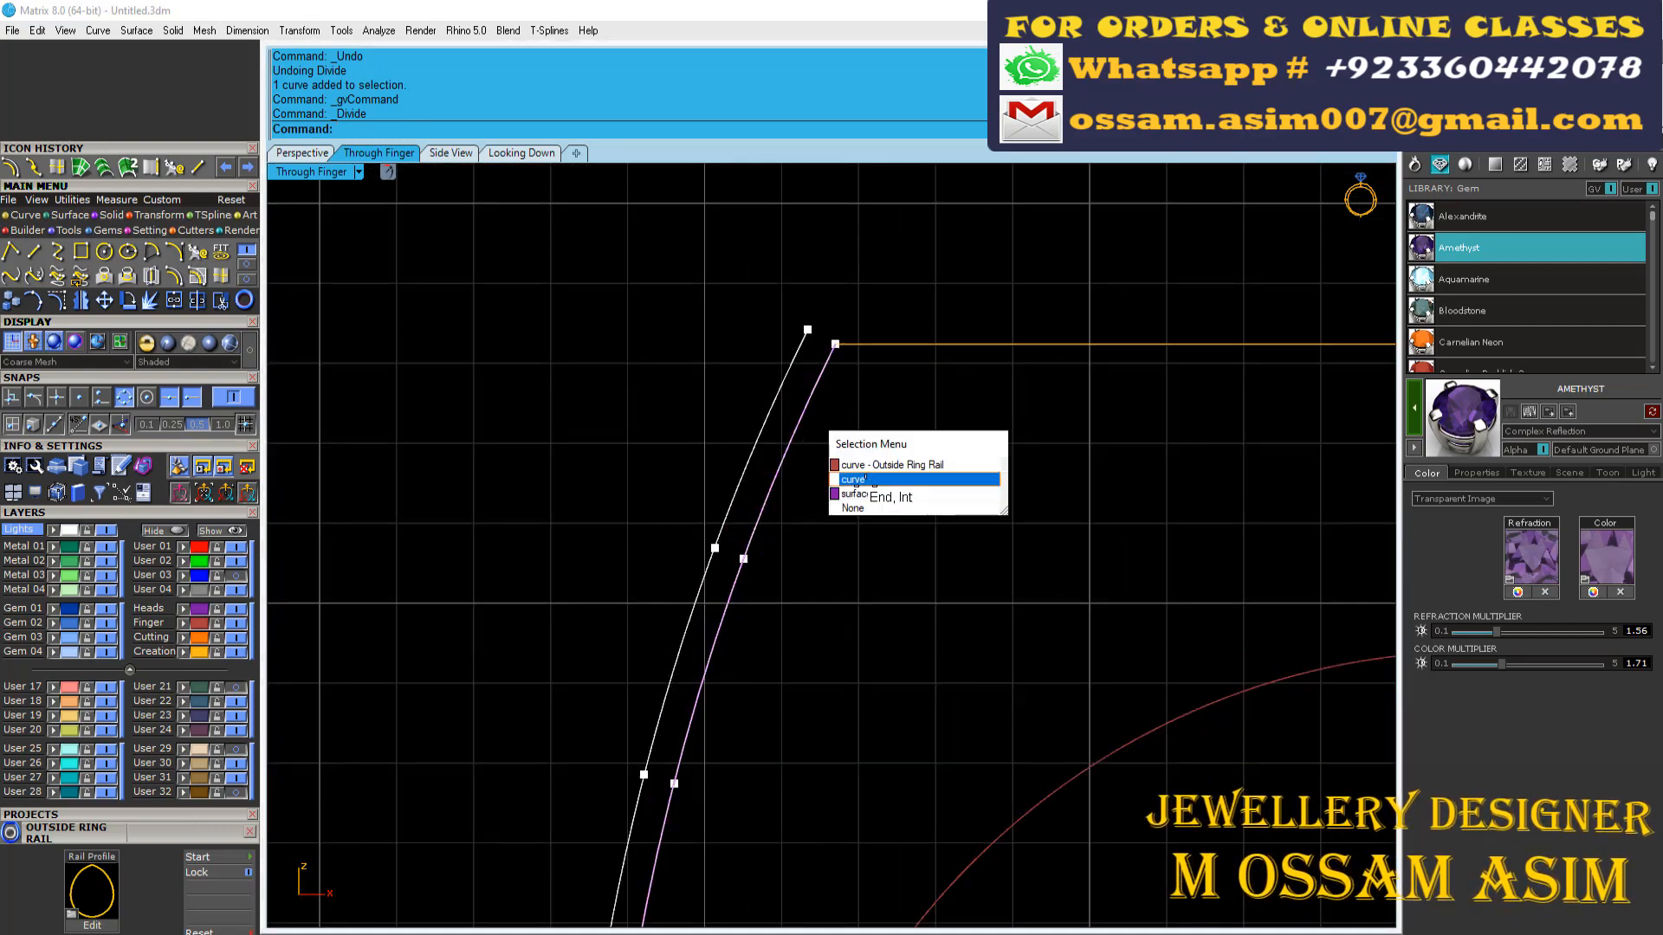
click(880, 471)
scroll(801, 438, down, 4)
scroll(693, 481, up, 6)
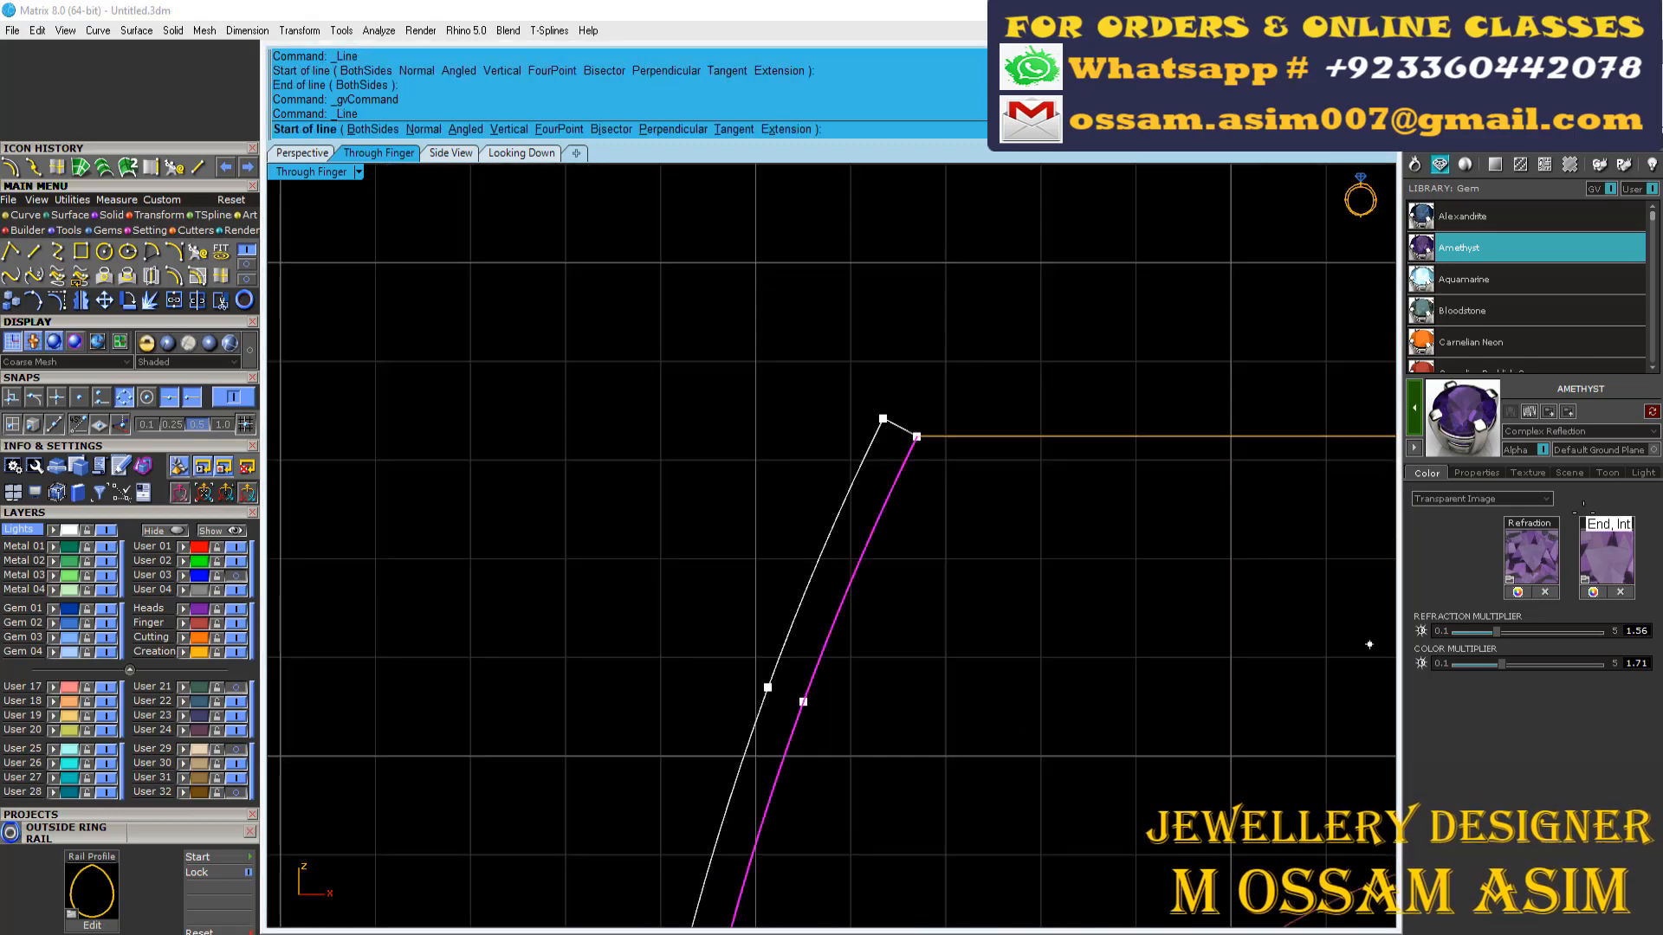
right_drag(799, 681, 740, 675)
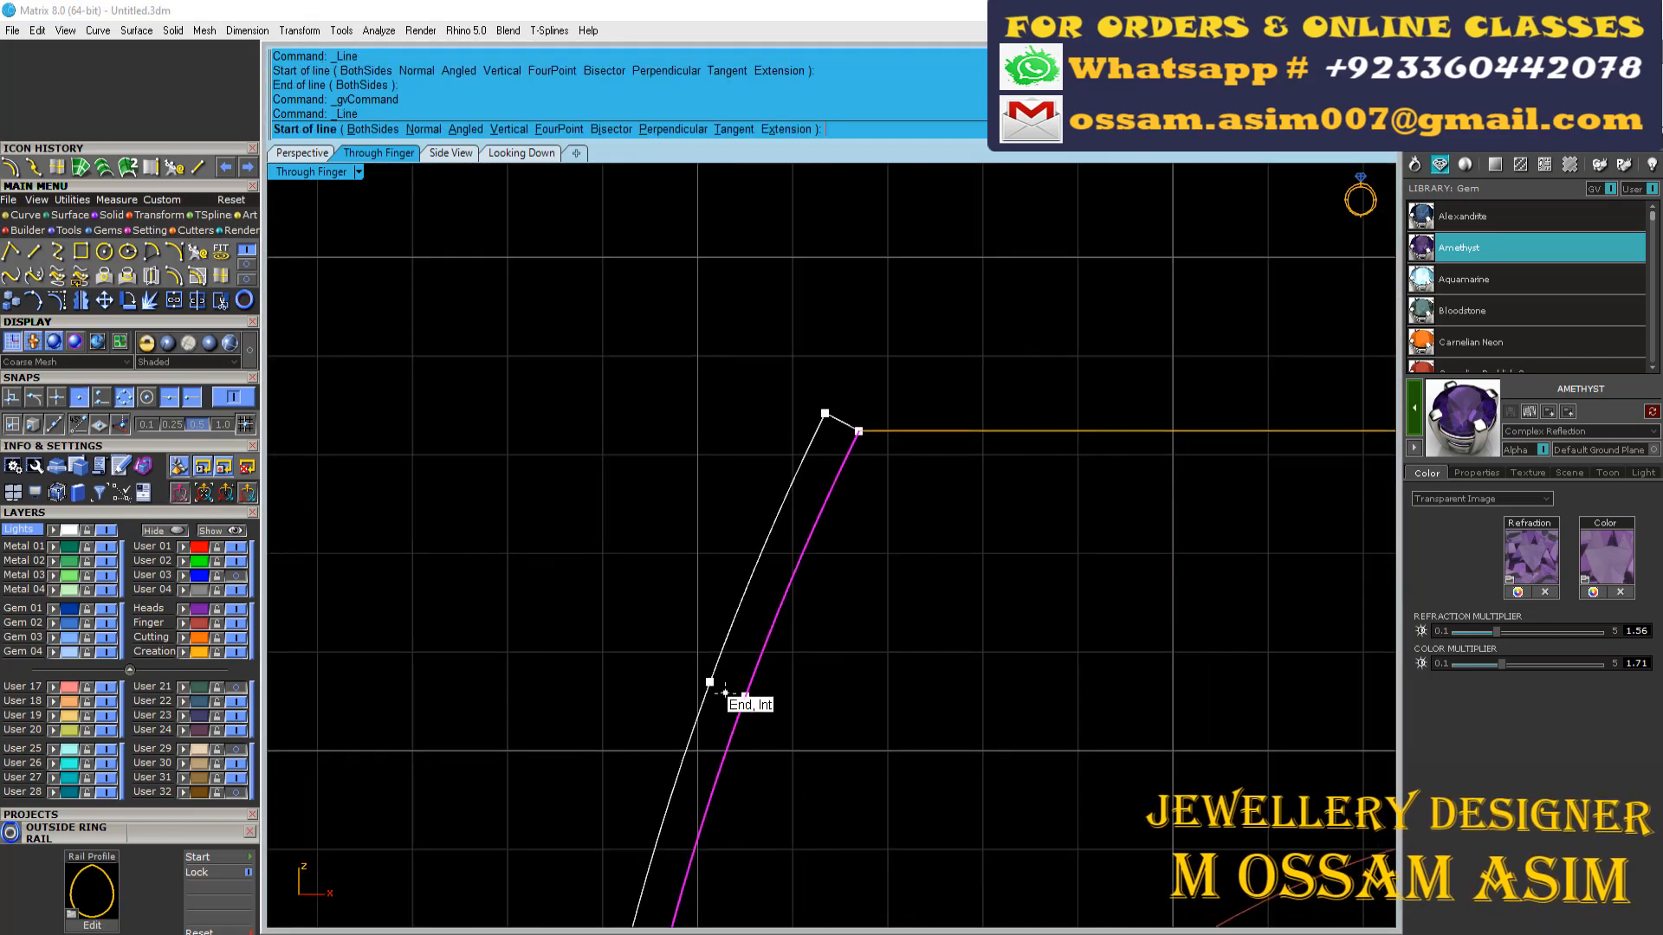
click(710, 682)
click(745, 696)
Step: Draw short connecting lines across the three remaining pairs of division points, down to the lower curve ends
right_drag(868, 646, 781, 594)
right_click(782, 595)
scroll(634, 460, down, 3)
click(607, 660)
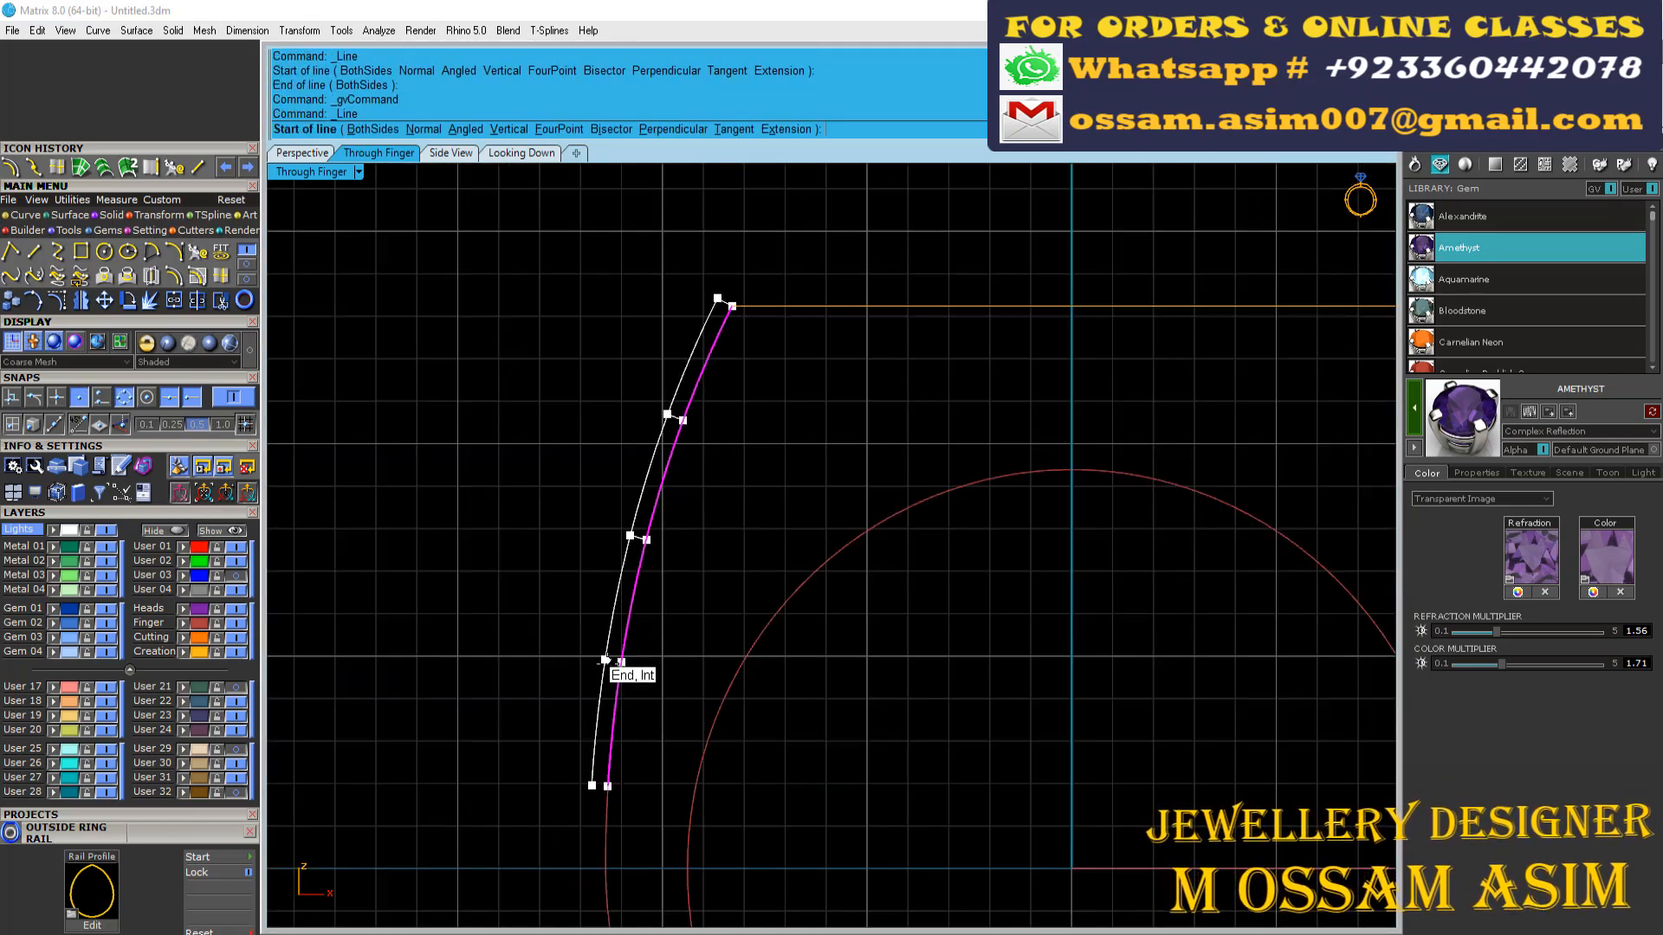
key(Escape)
scroll(605, 661, up, 5)
click(604, 658)
click(584, 644)
click(654, 657)
scroll(609, 752, down, 2)
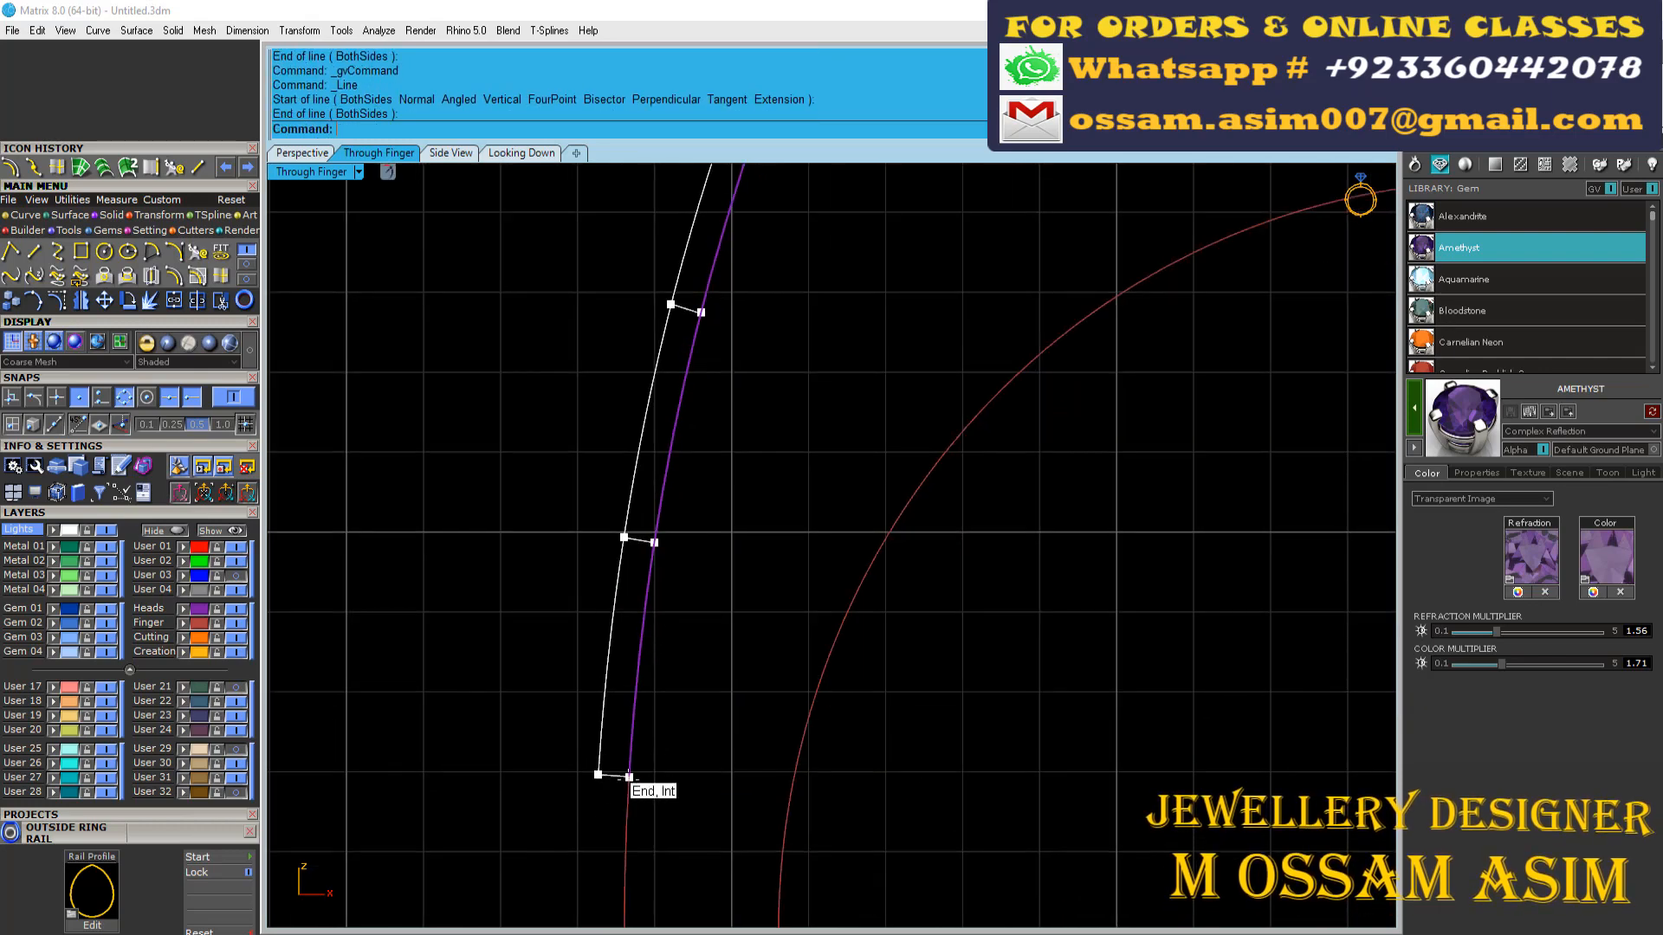
Step: Select the centre curve, its offset and the connecting lines, leaving out the division points and the shoulder surface
scroll(600, 676, down, 3)
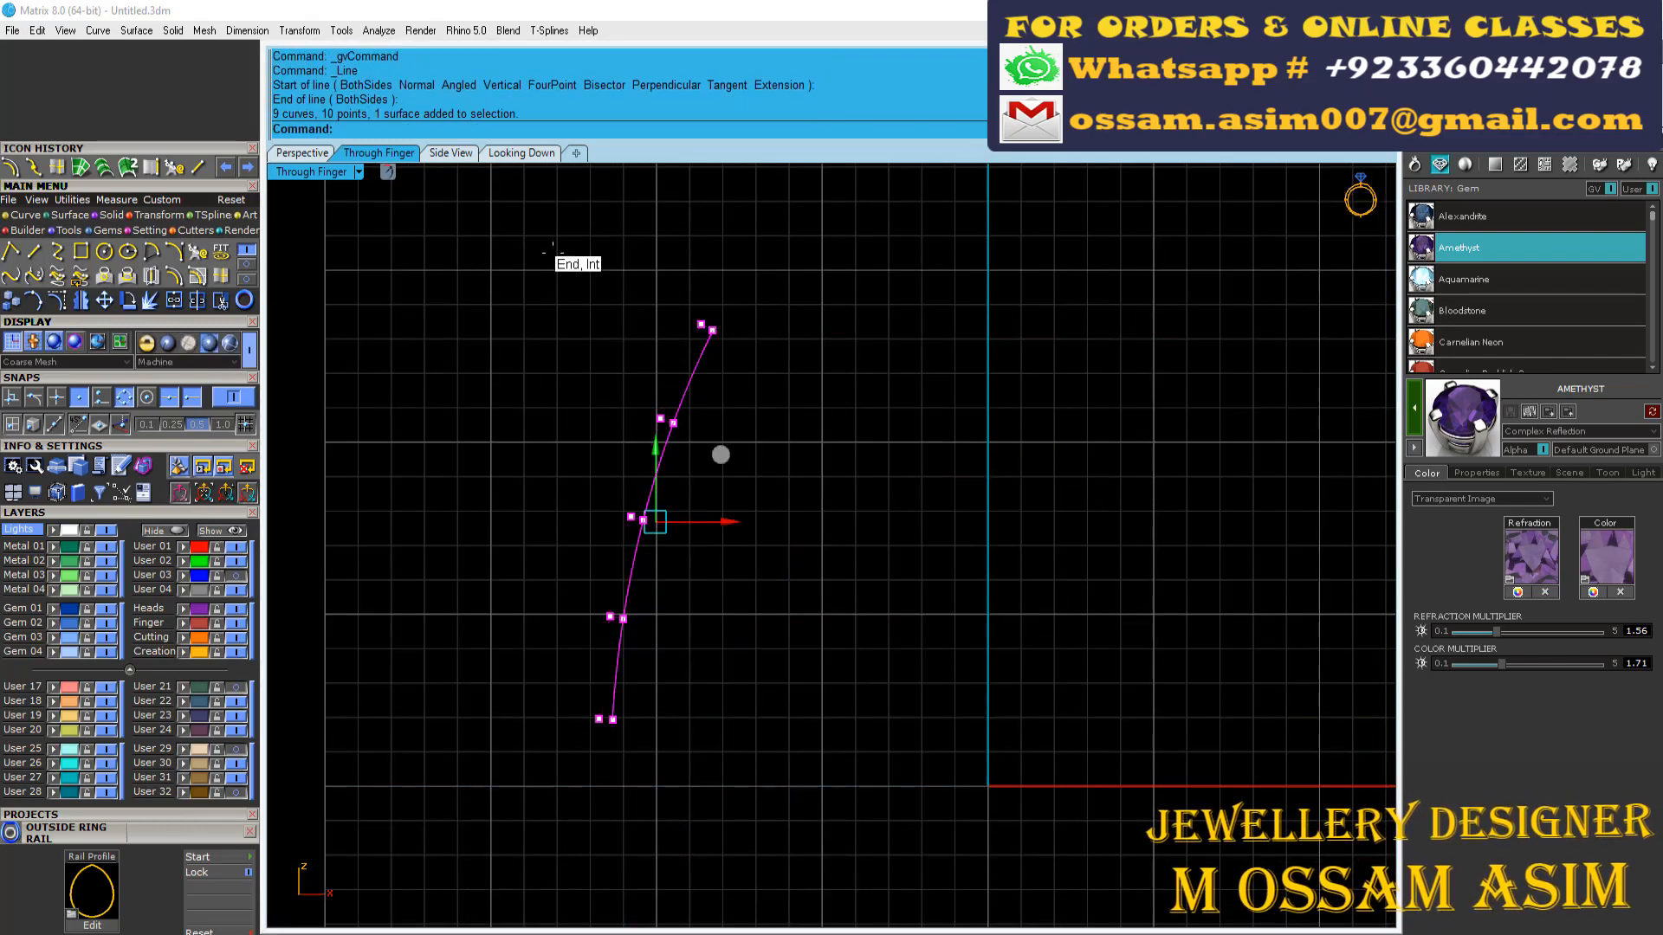
ctrl+drag(546, 242, 716, 466)
ctrl+drag(433, 463, 706, 762)
scroll(581, 485, up, 6)
scroll(787, 488, up, 5)
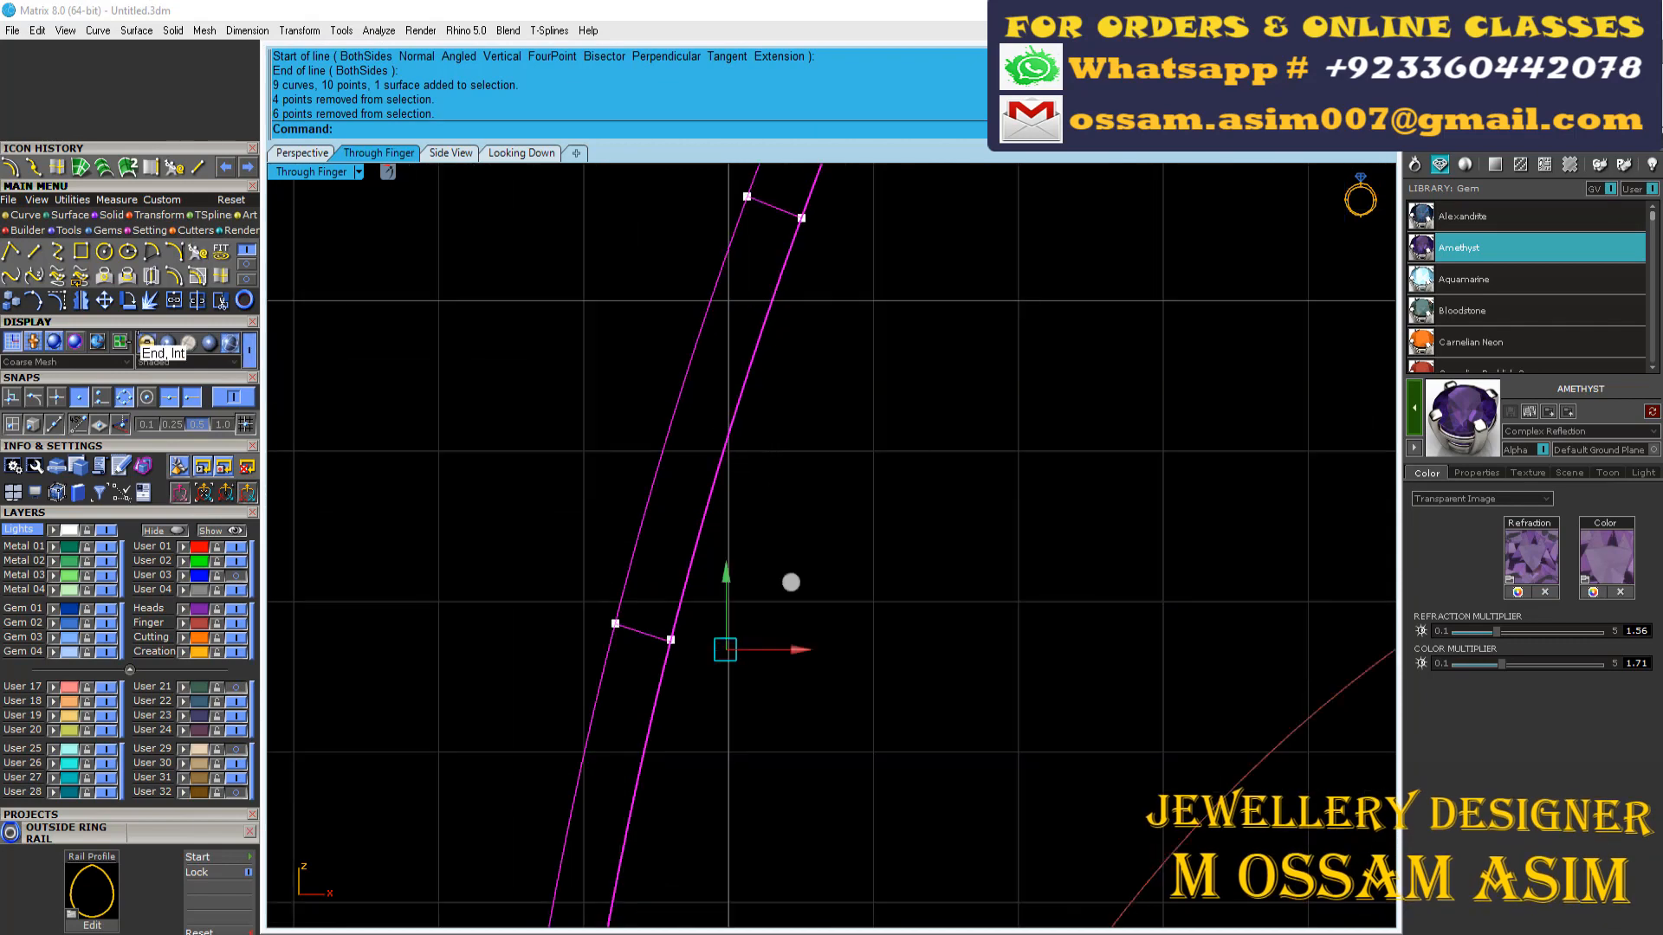
click(212, 345)
ctrl+drag(784, 476, 634, 372)
click(230, 343)
scroll(736, 610, down, 8)
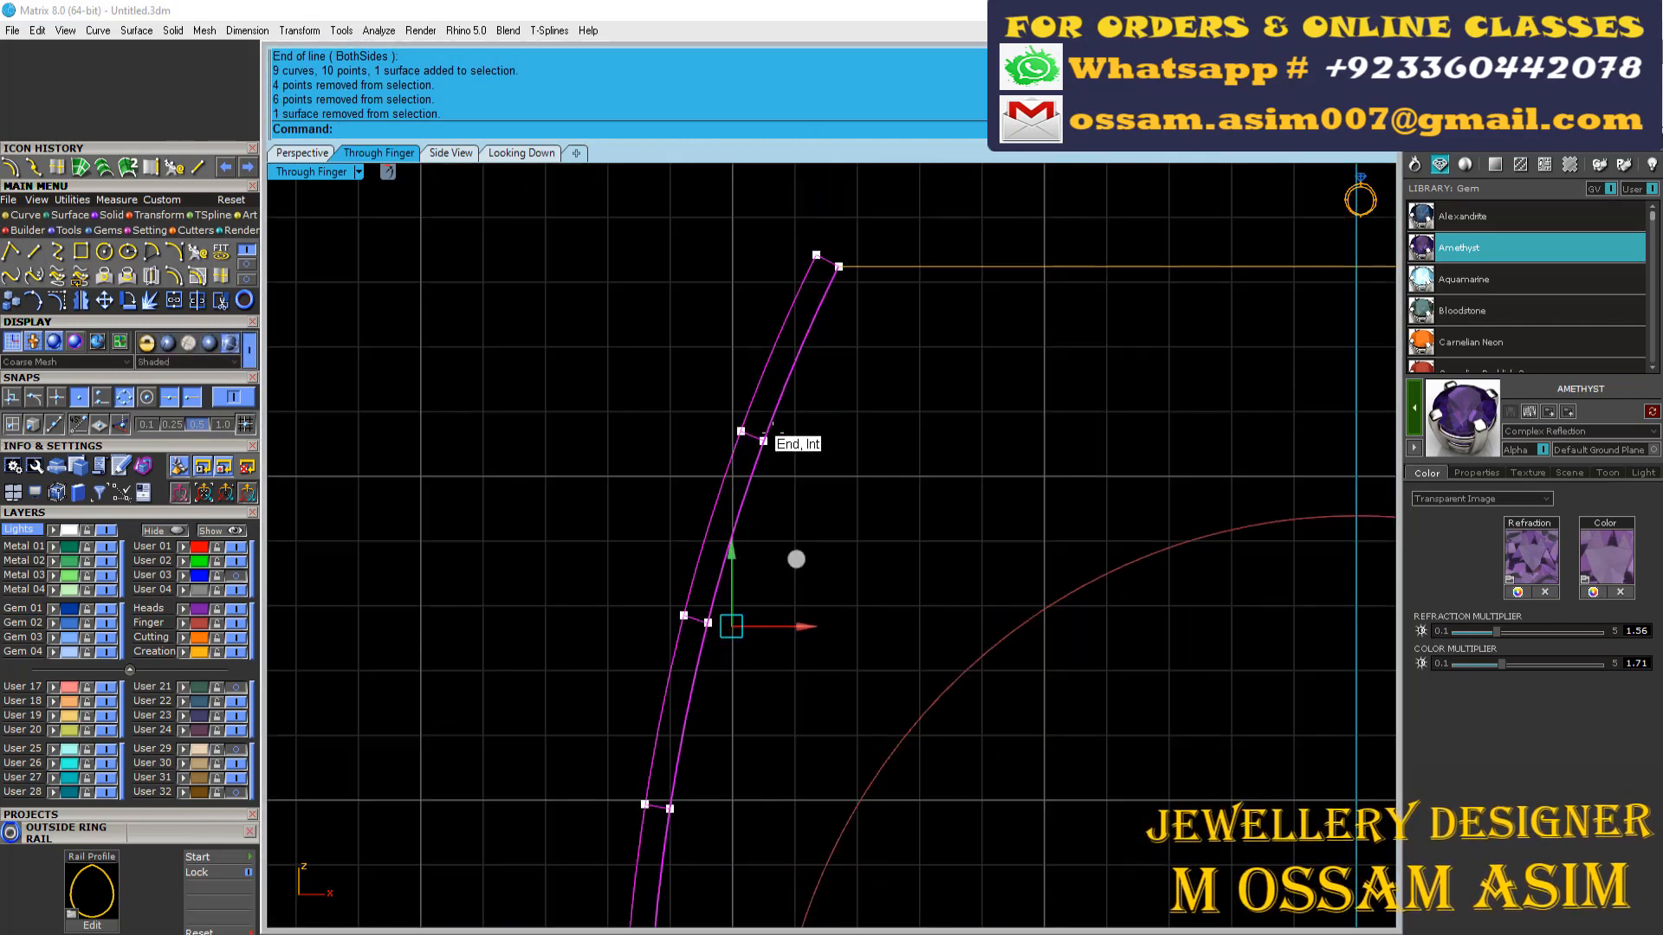
scroll(770, 435, down, 4)
Step: Try to extract the four closed regions between the centre curve and its offset with Curve Boolean
click(247, 264)
click(151, 276)
scroll(761, 372, up, 8)
click(798, 407)
right_drag(722, 657, 741, 539)
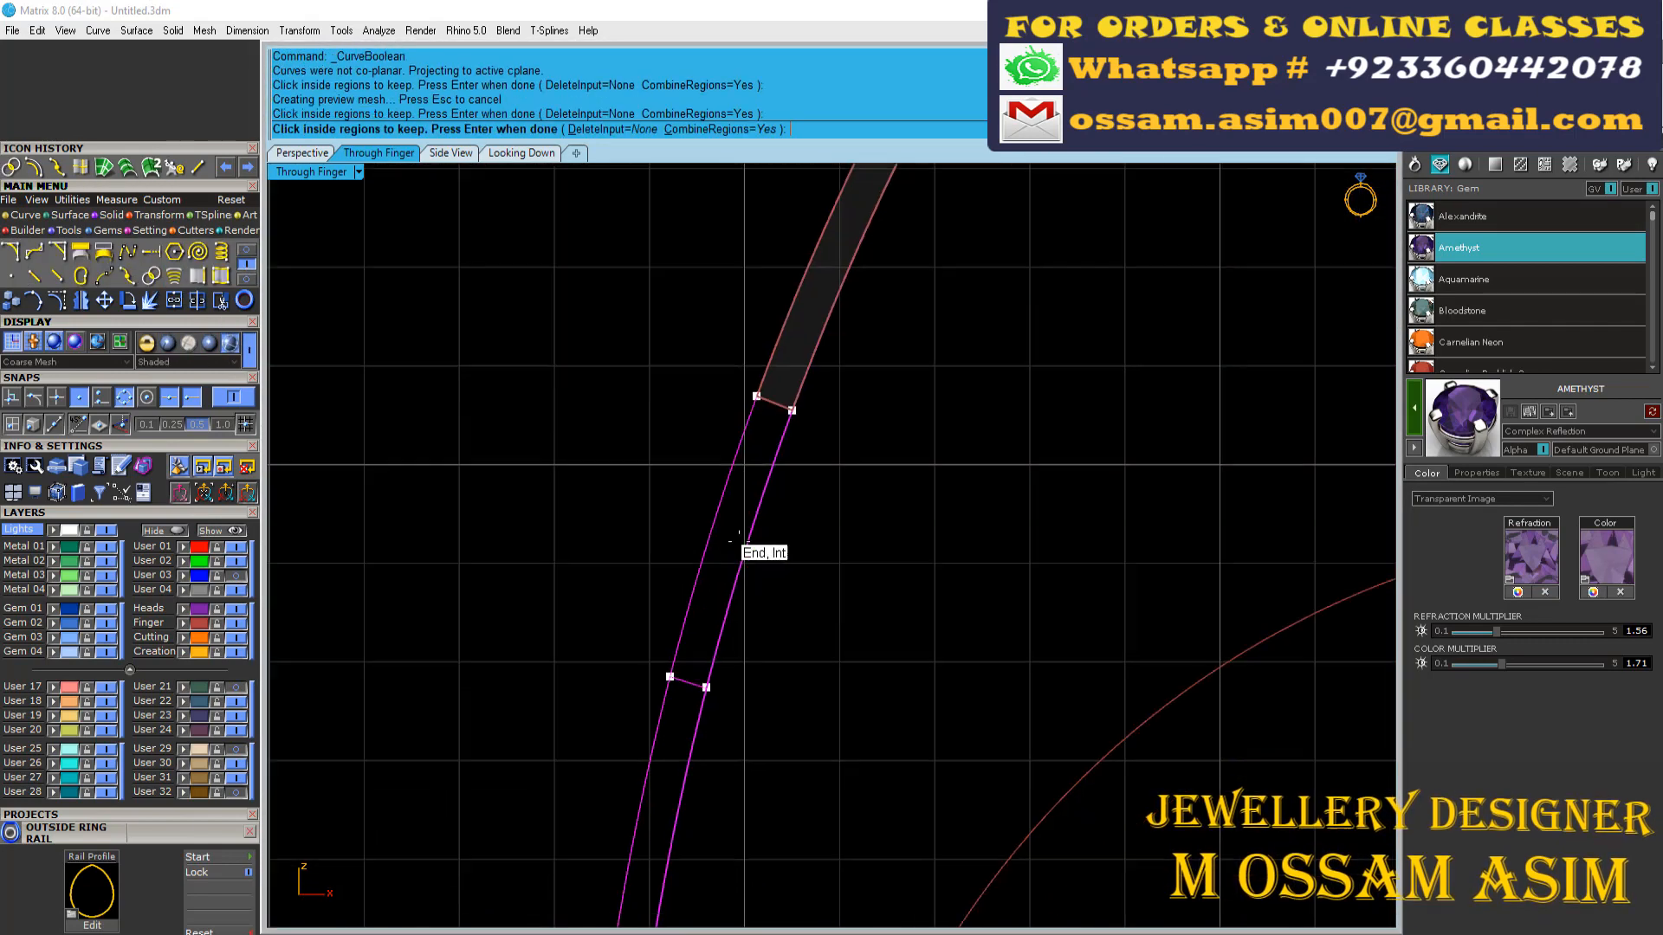
click(726, 542)
right_drag(635, 875, 680, 391)
click(680, 407)
click(648, 619)
right_click(646, 555)
scroll(641, 433, down, 6)
right_drag(546, 311, 523, 474)
click(184, 559)
scroll(610, 466, up, 3)
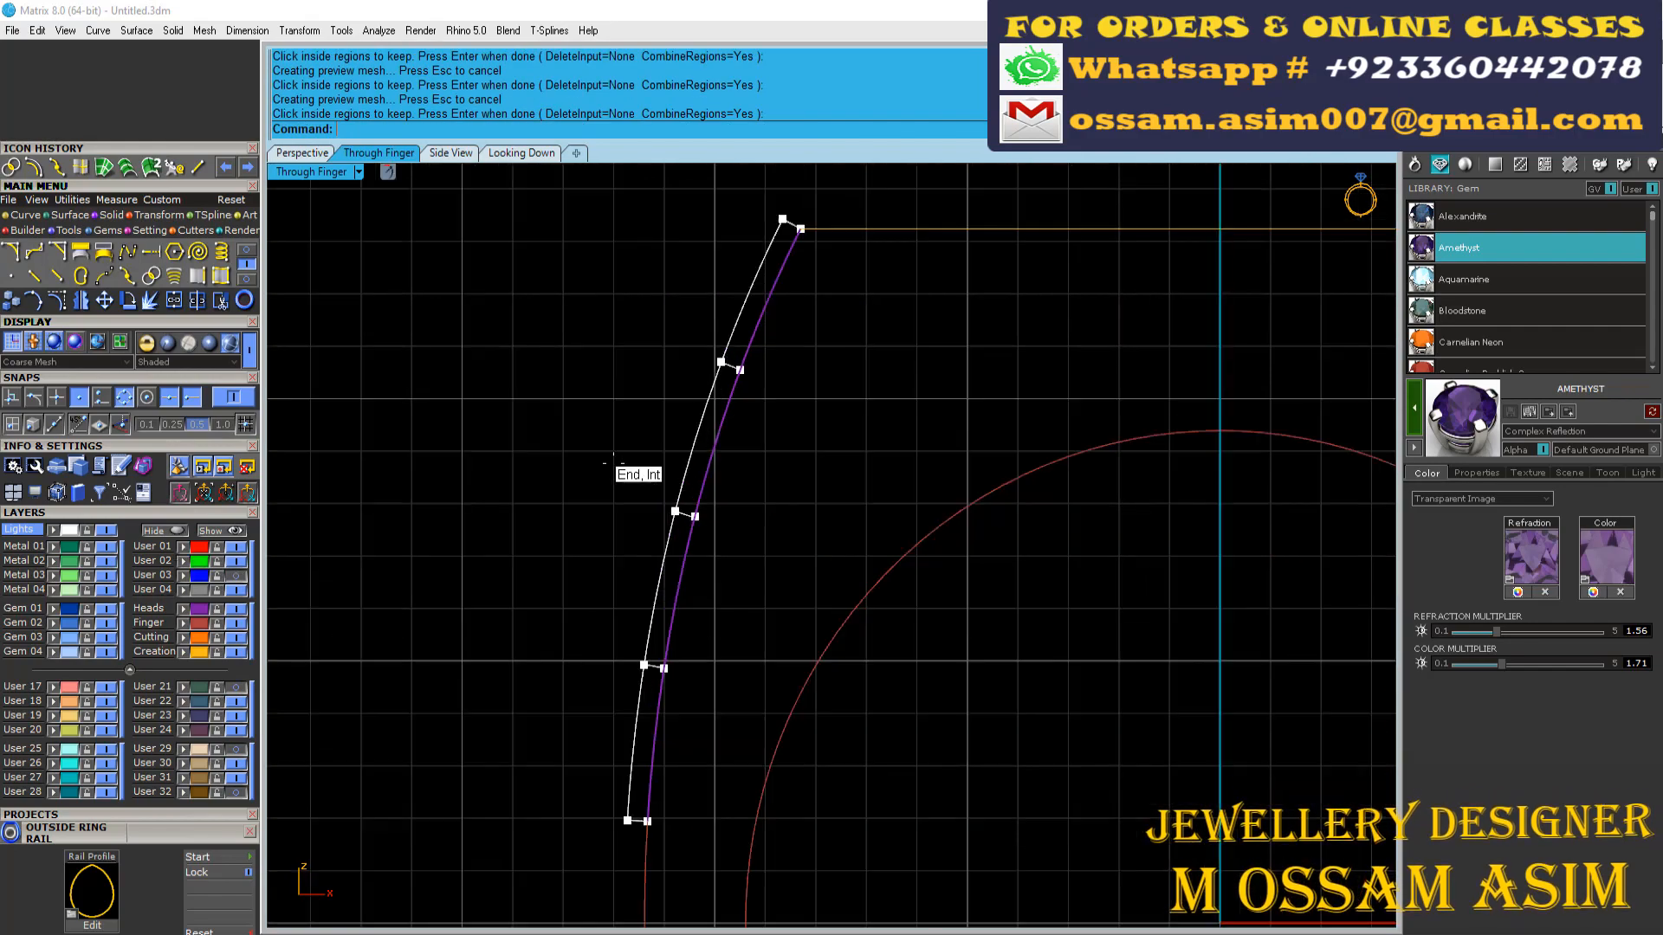
Step: Group the centre, offset and connecting curves with the division points in the Perspective view, leaving out the shoulder surface
click(301, 152)
scroll(806, 482, down, 8)
click(236, 561)
scroll(1095, 512, down, 2)
drag(1126, 376, 1187, 621)
scroll(1204, 576, up, 7)
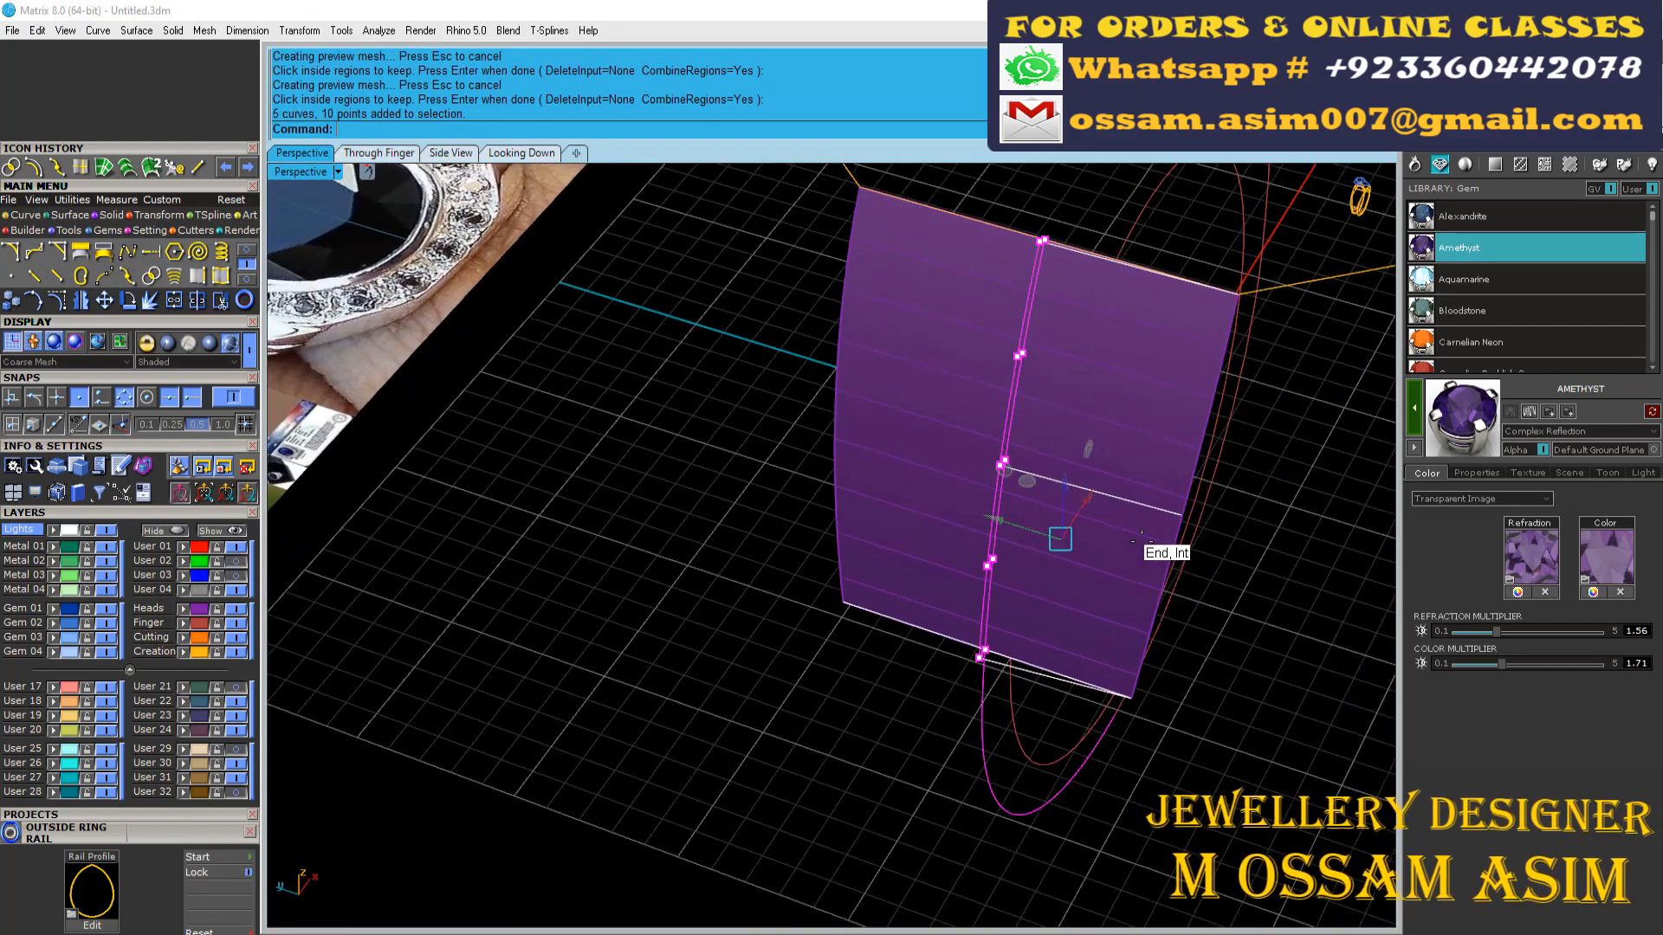
right_drag(1145, 543, 1234, 563)
ctrl+drag(1243, 631, 1114, 593)
shift+right_drag(1114, 589, 982, 745)
shift+drag(1301, 719, 1220, 270)
ctrl+drag(1306, 601, 1235, 568)
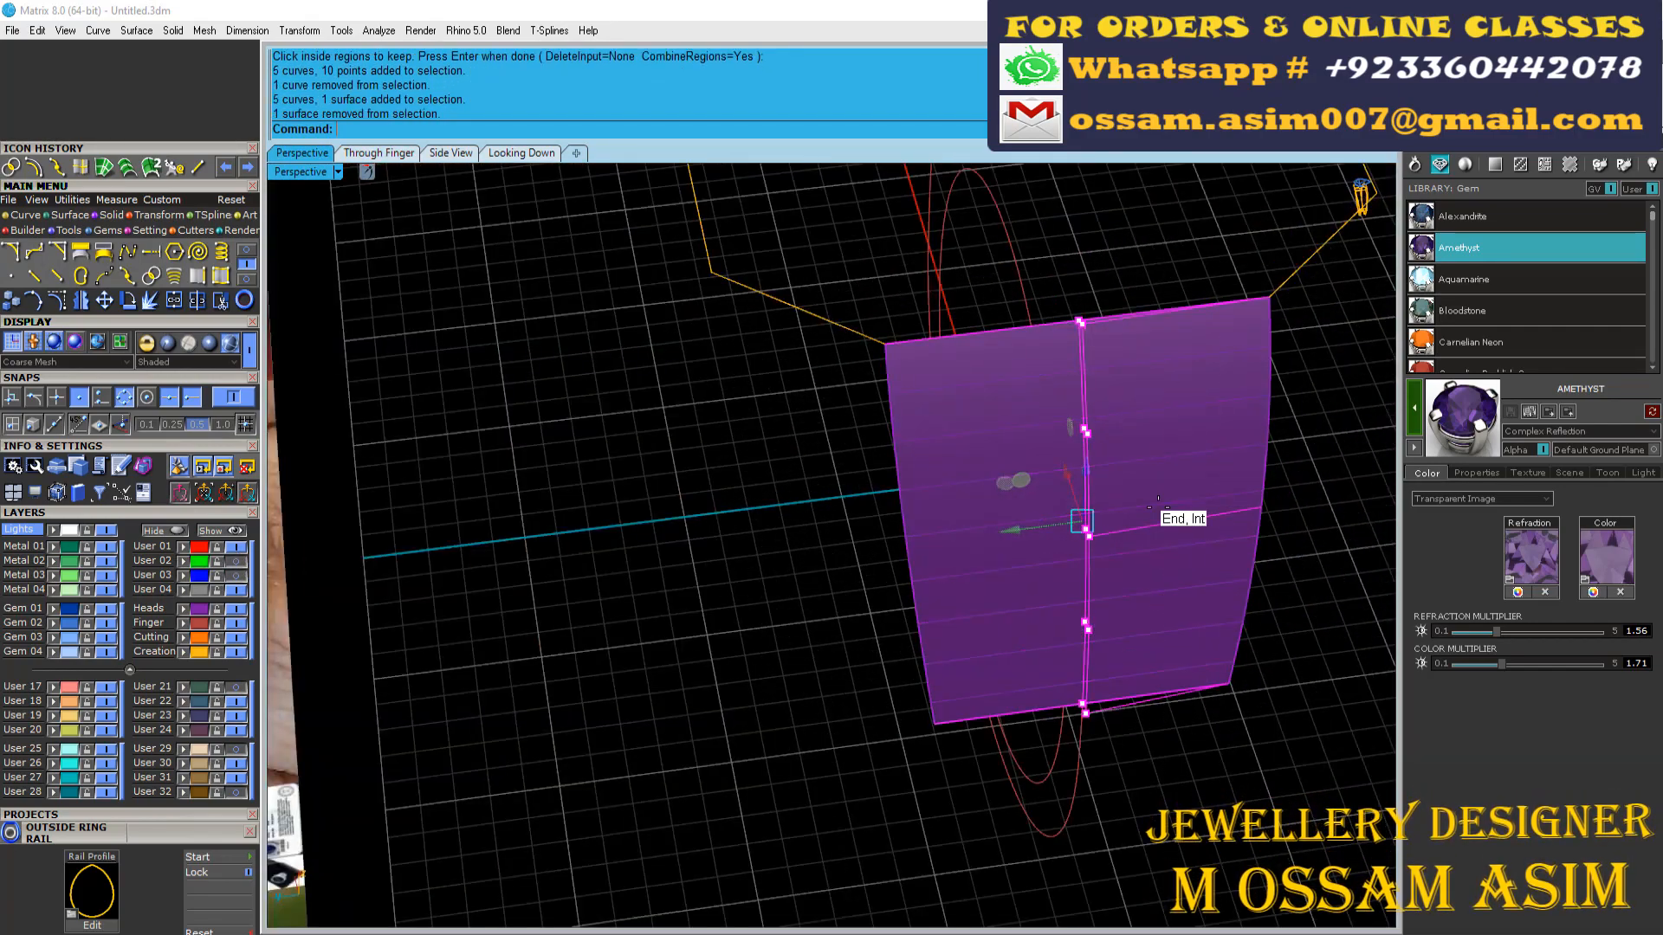
click(235, 562)
Step: Undo the grouping and the Curve Boolean operation
right_drag(1067, 477, 977, 411)
scroll(978, 407, up, 4)
click(977, 406)
key(ctrl+z)
scroll(979, 403, down, 5)
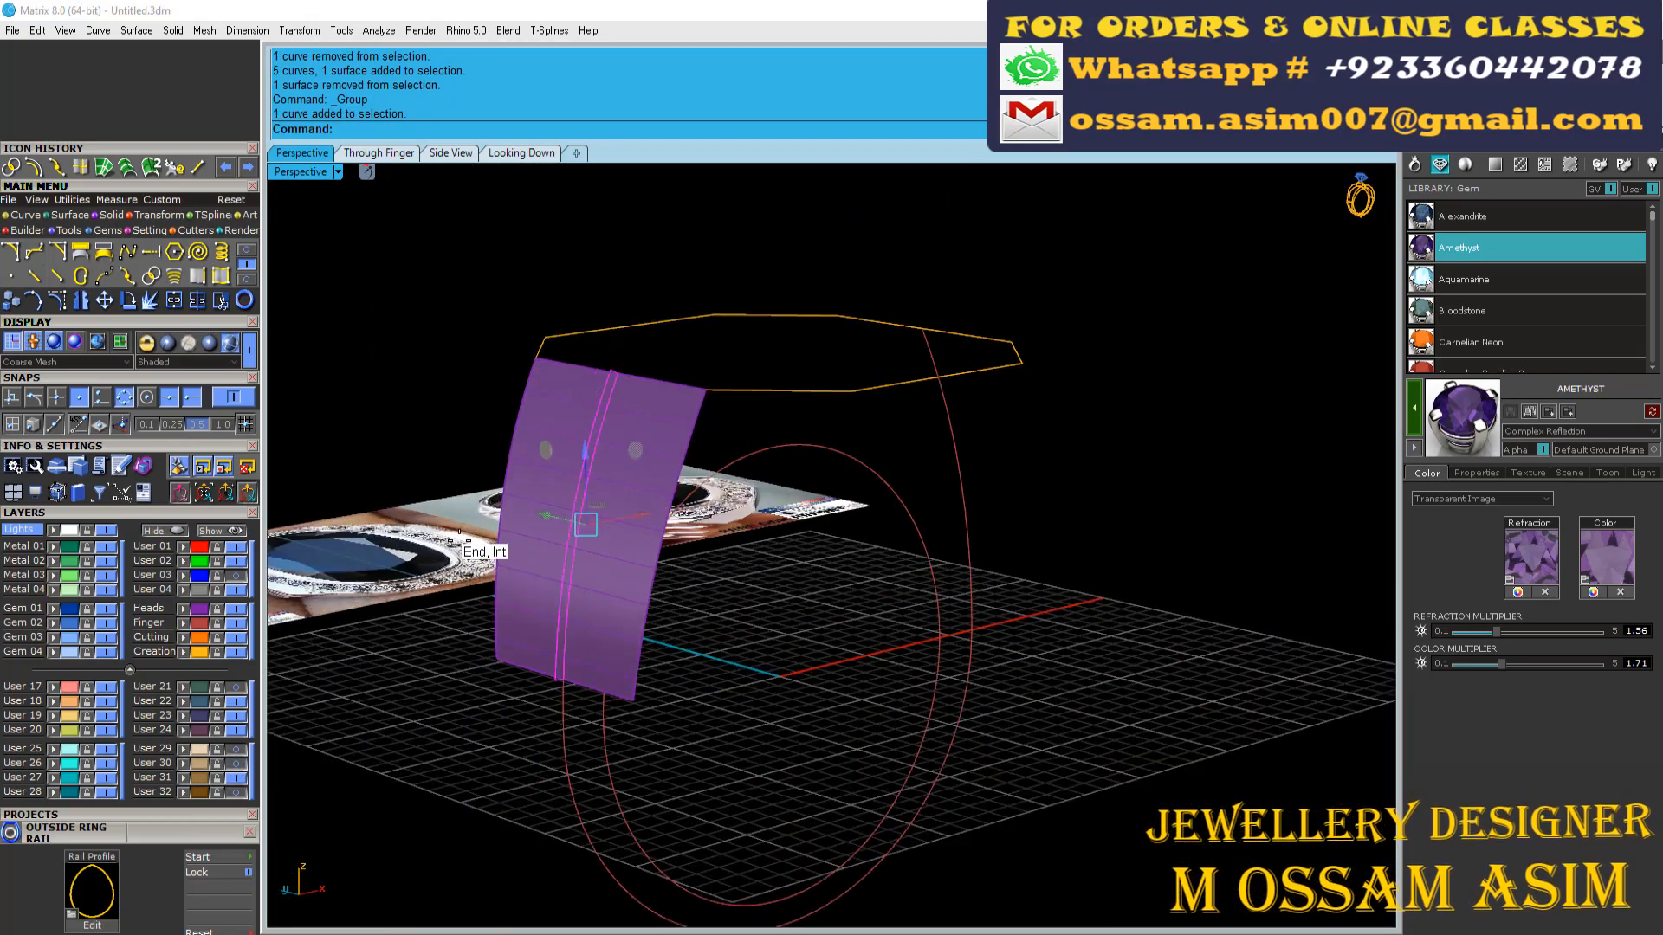
scroll(430, 586, up, 1)
click(404, 149)
click(695, 422)
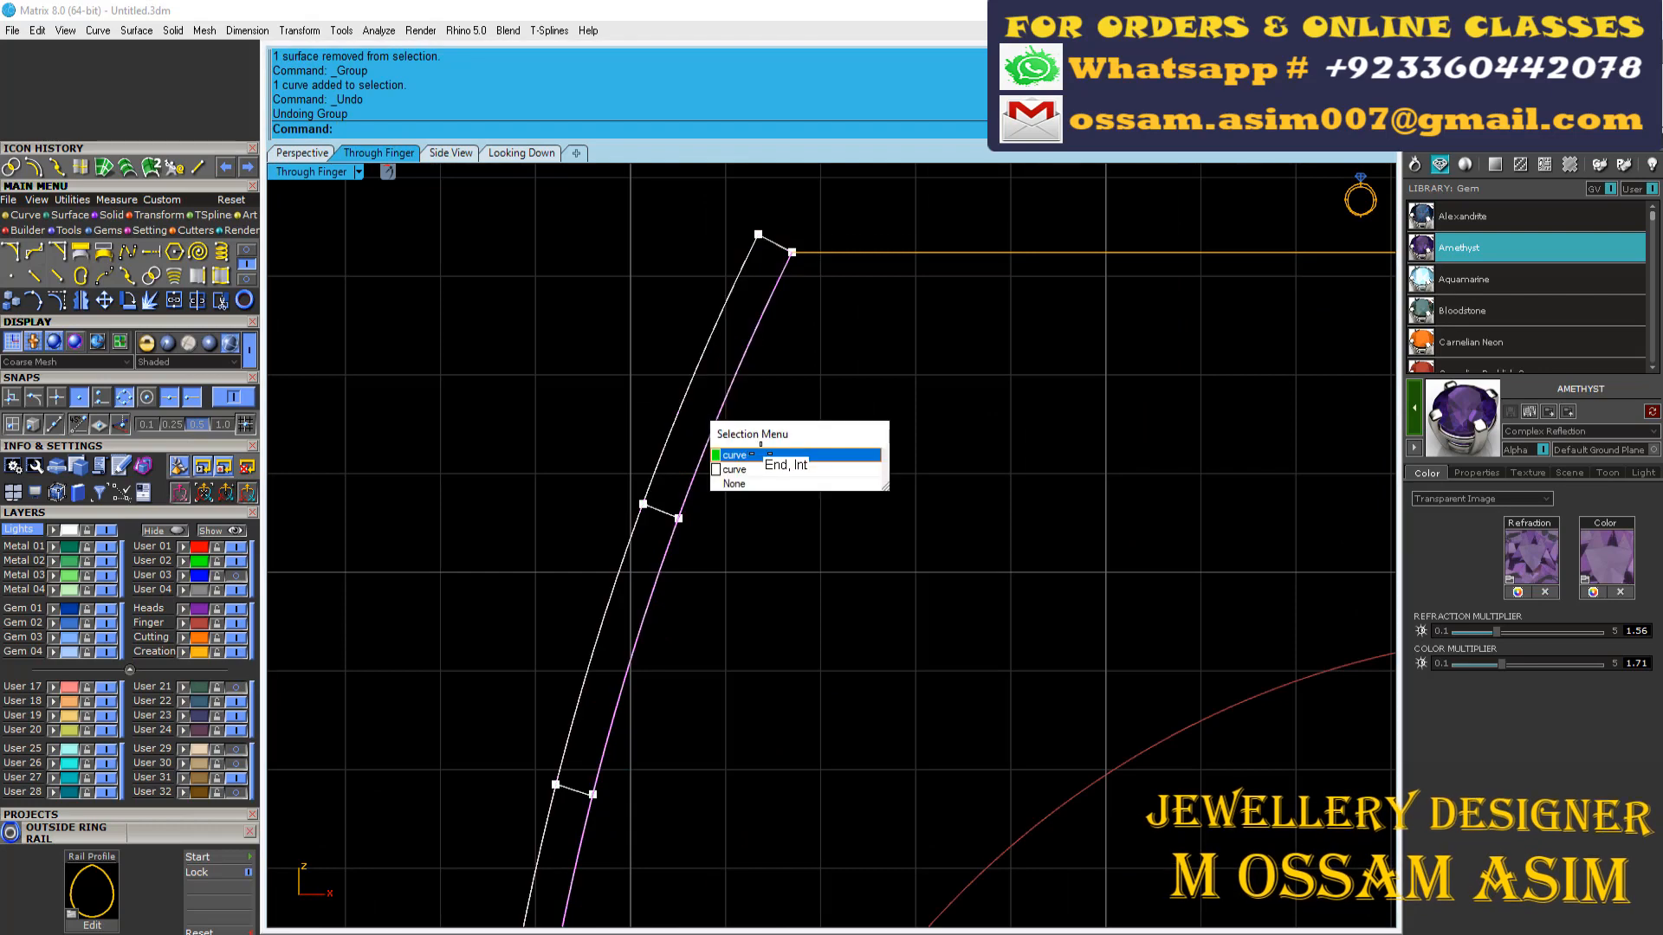
click(760, 453)
key(ctrl+z)
Step: Select all the division points along the two curves and hide them on the User 31 layer
click(696, 379)
scroll(704, 365, down, 8)
scroll(680, 411, up, 10)
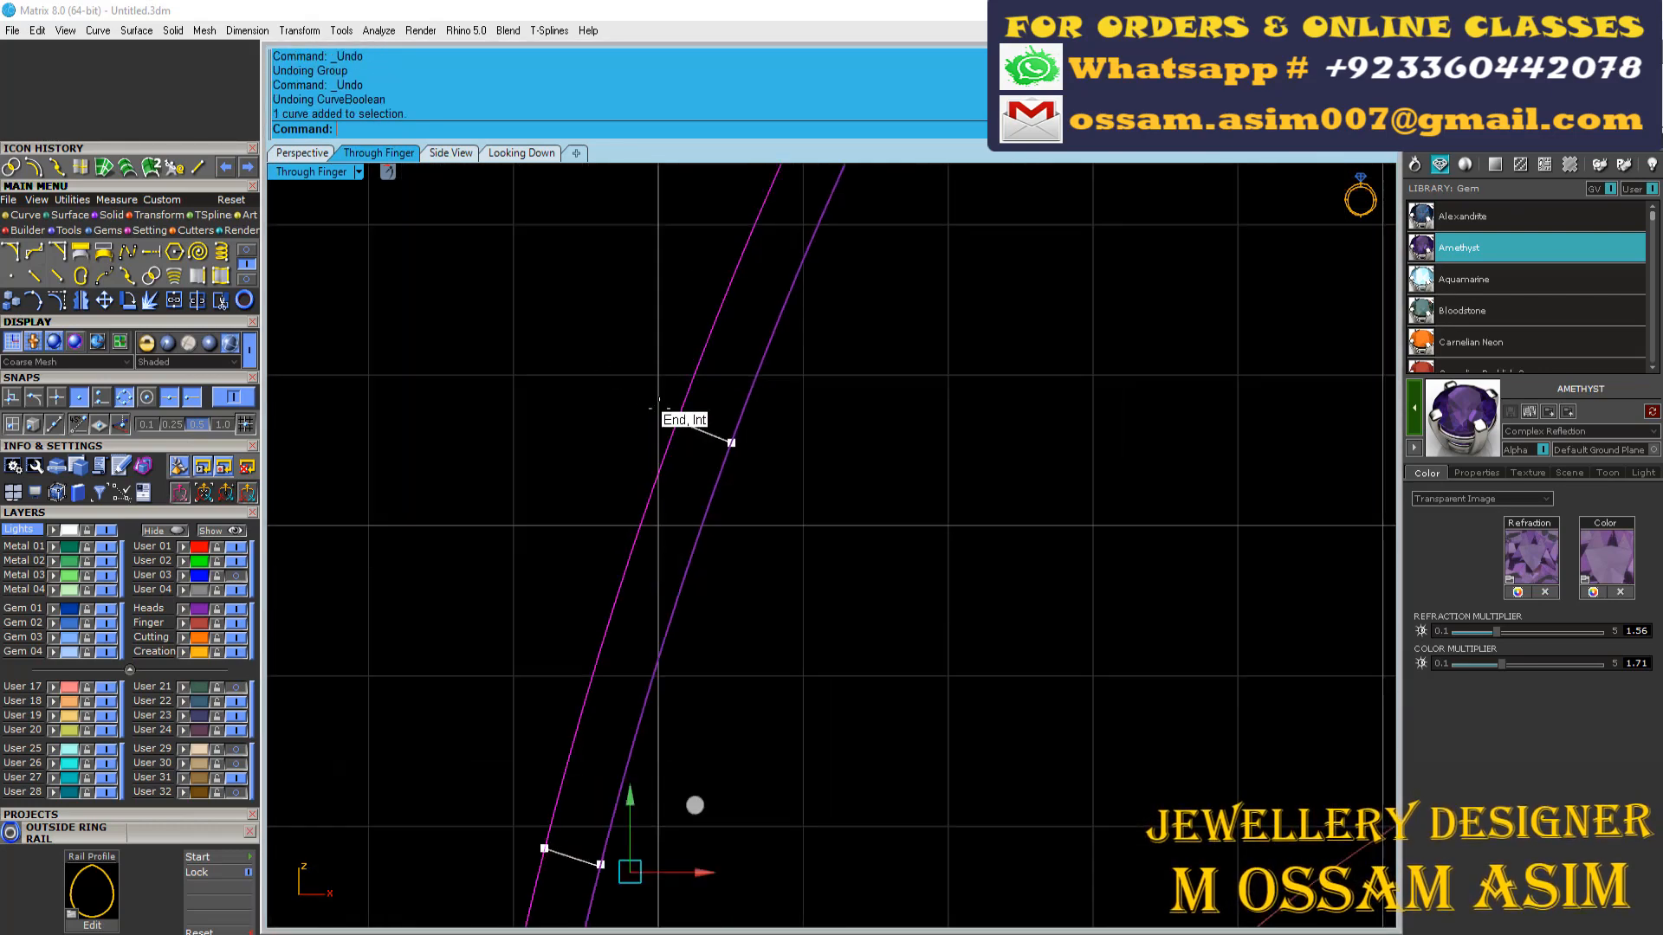
scroll(650, 338, down, 5)
click(139, 465)
scroll(726, 414, down, 2)
middle_click(741, 371)
click(798, 382)
scroll(783, 446, down, 2)
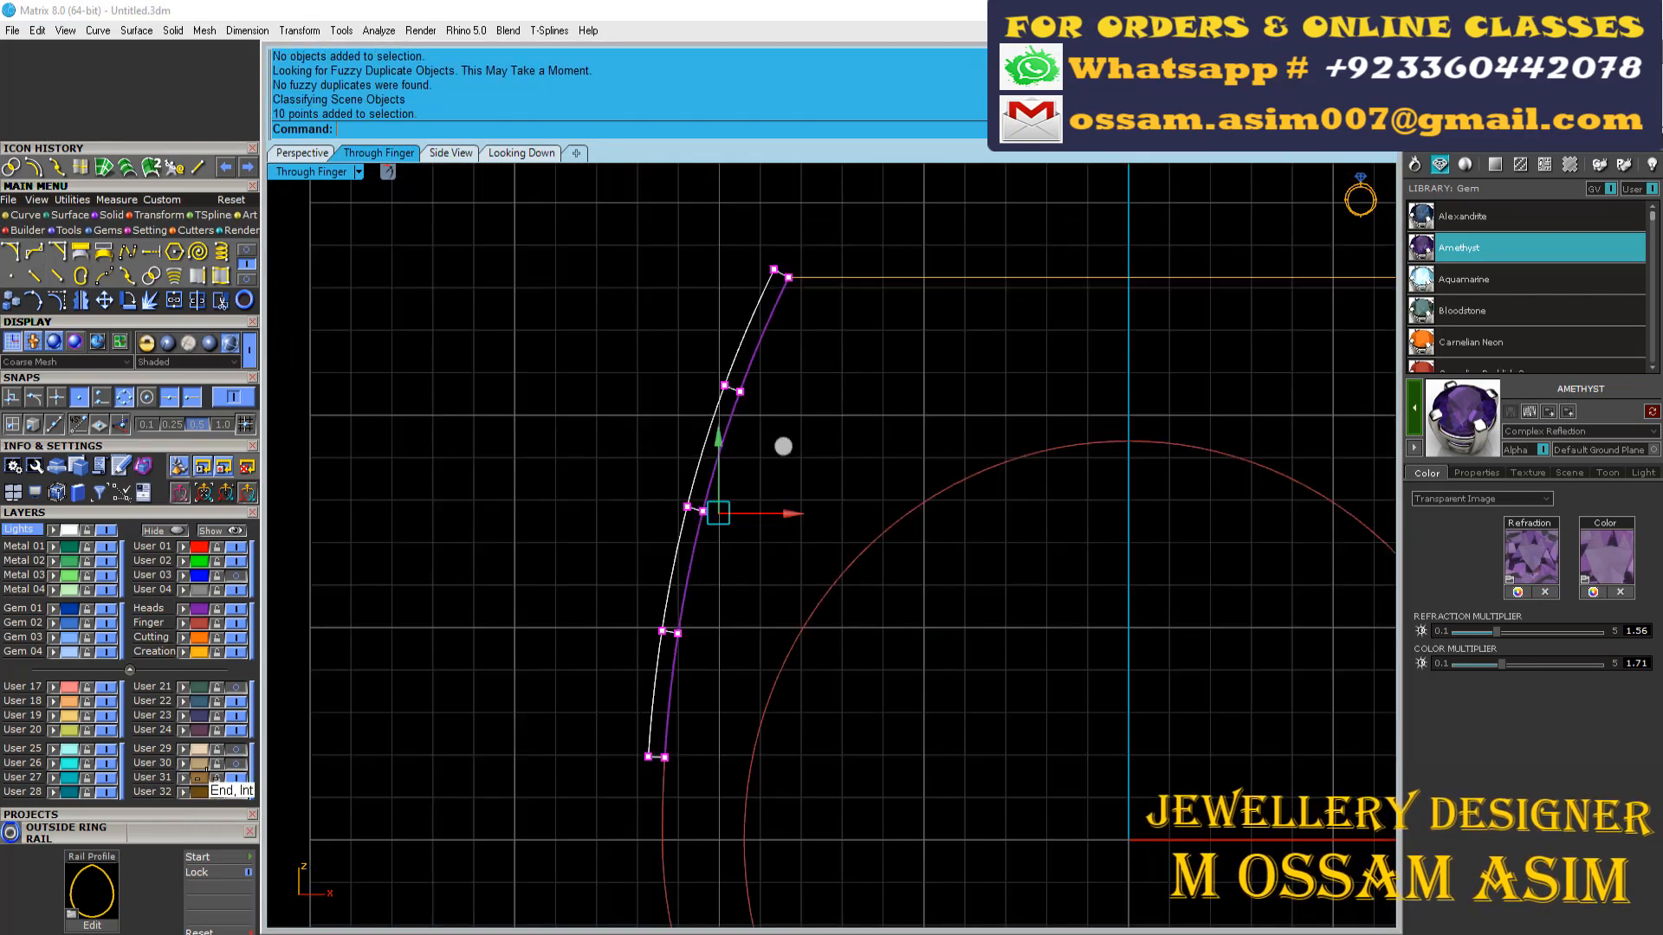
click(236, 778)
drag(877, 853, 877, 853)
Step: Outline the first and third regions from the top between the centre curve and its offset with Curve Boolean
click(81, 167)
click(749, 356)
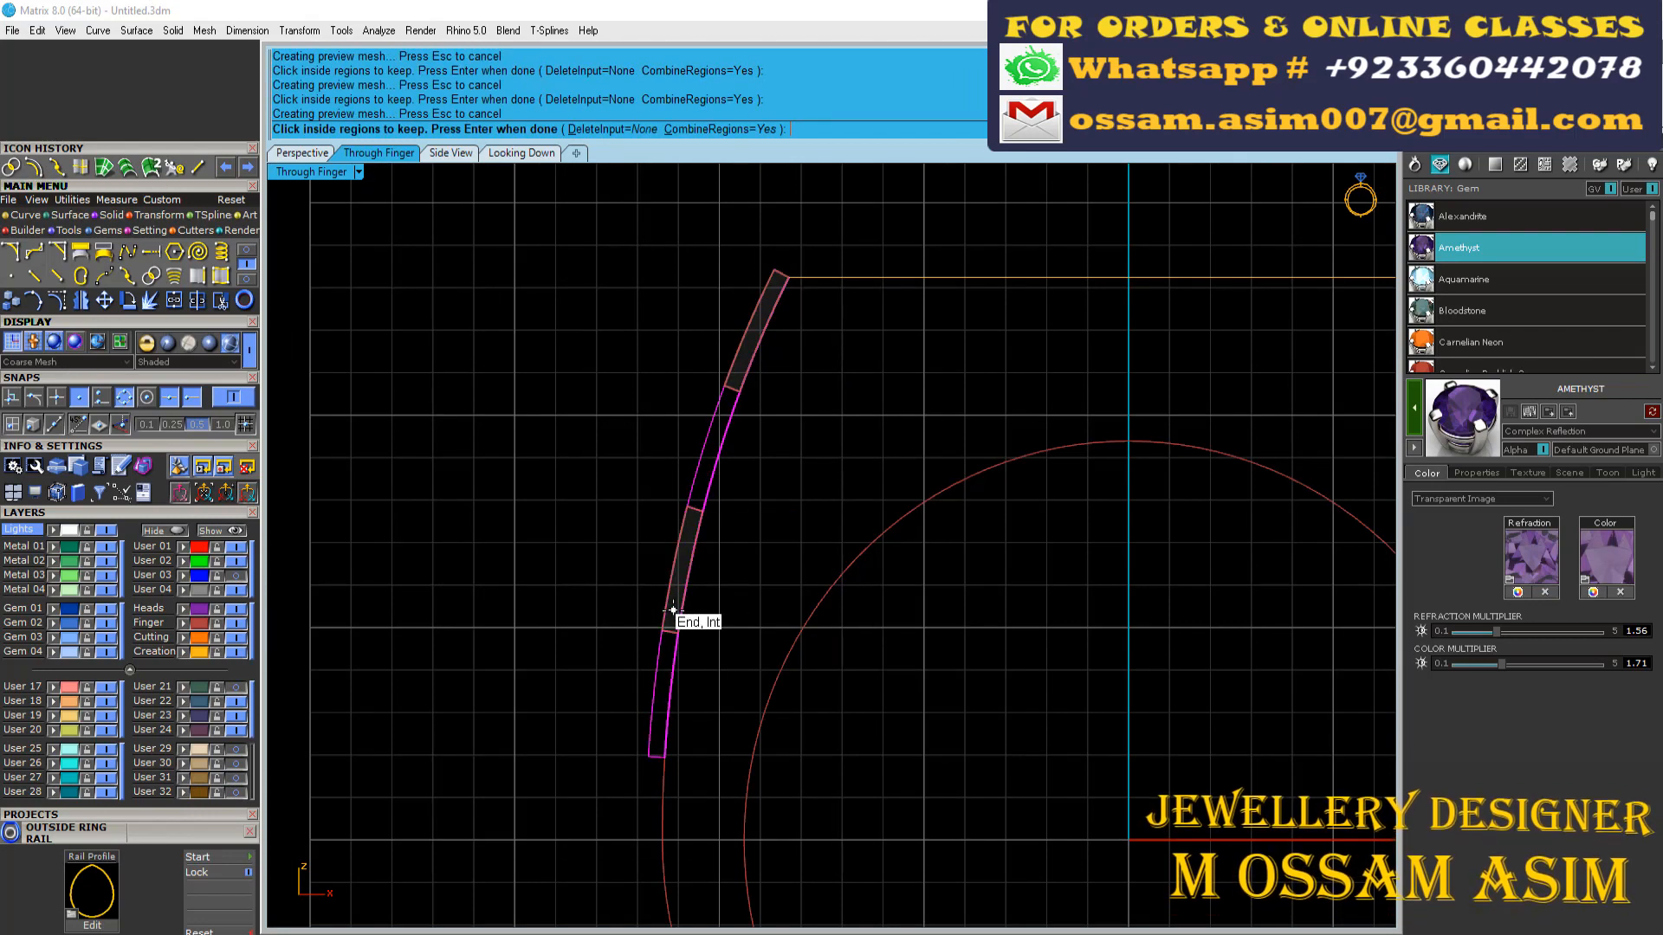
key(Return)
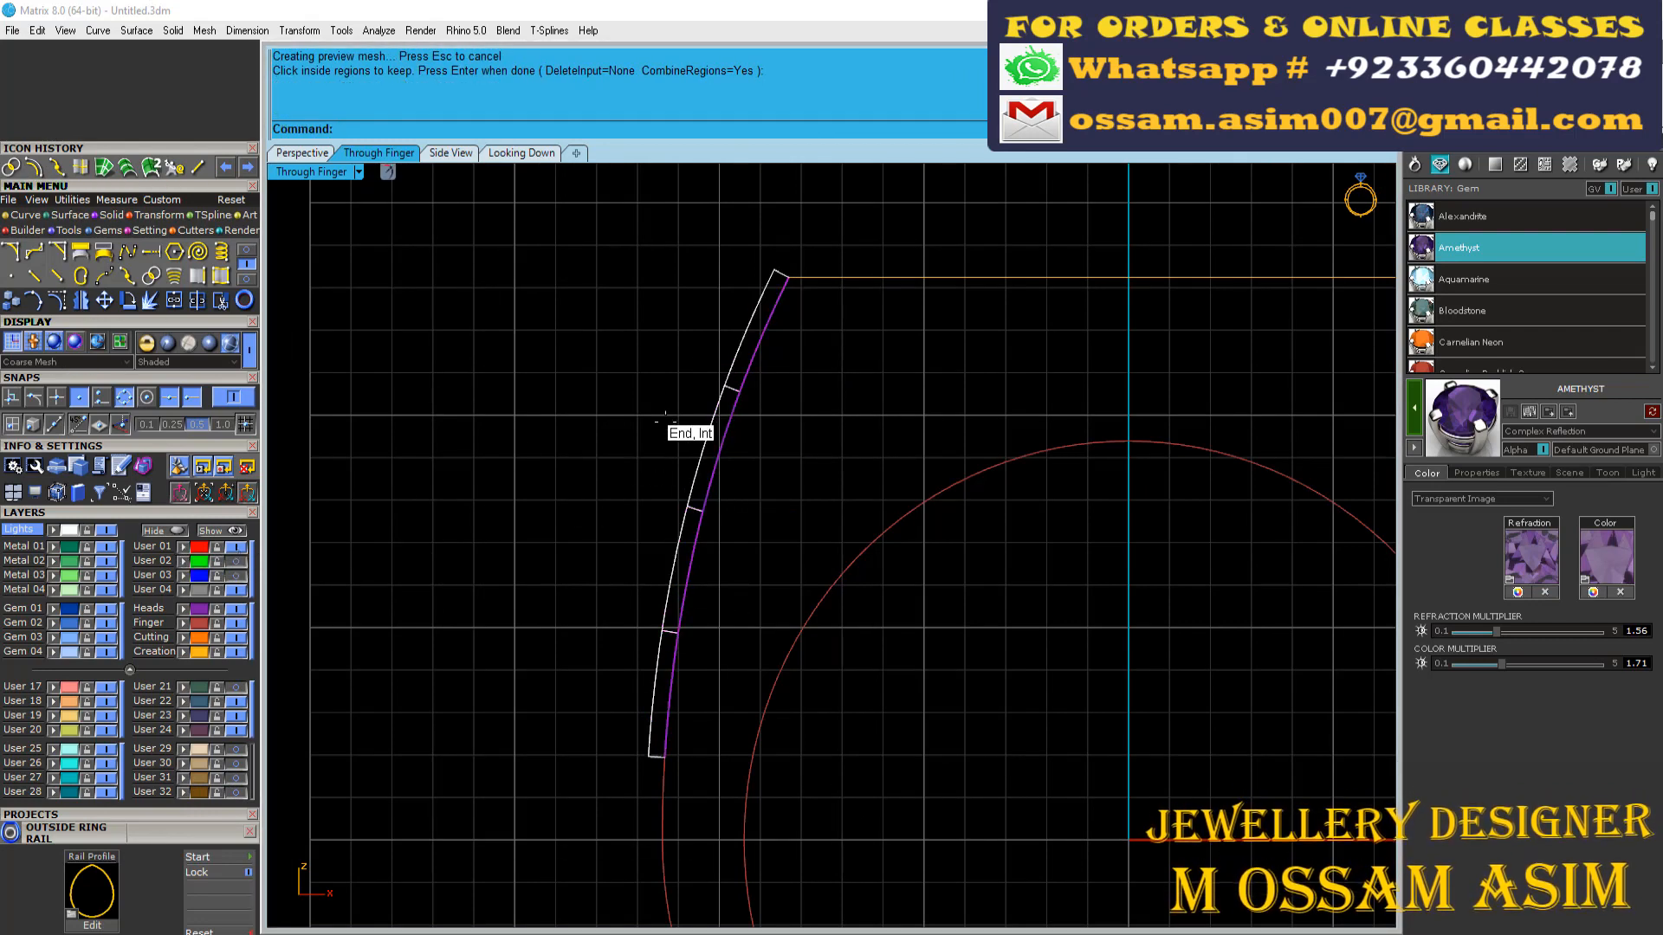
drag(854, 846, 854, 846)
Step: Outline the second and fourth regions between the centre curve and its offset with Curve Boolean
key(Return)
click(713, 448)
click(666, 649)
key(Return)
click(183, 609)
key(Return)
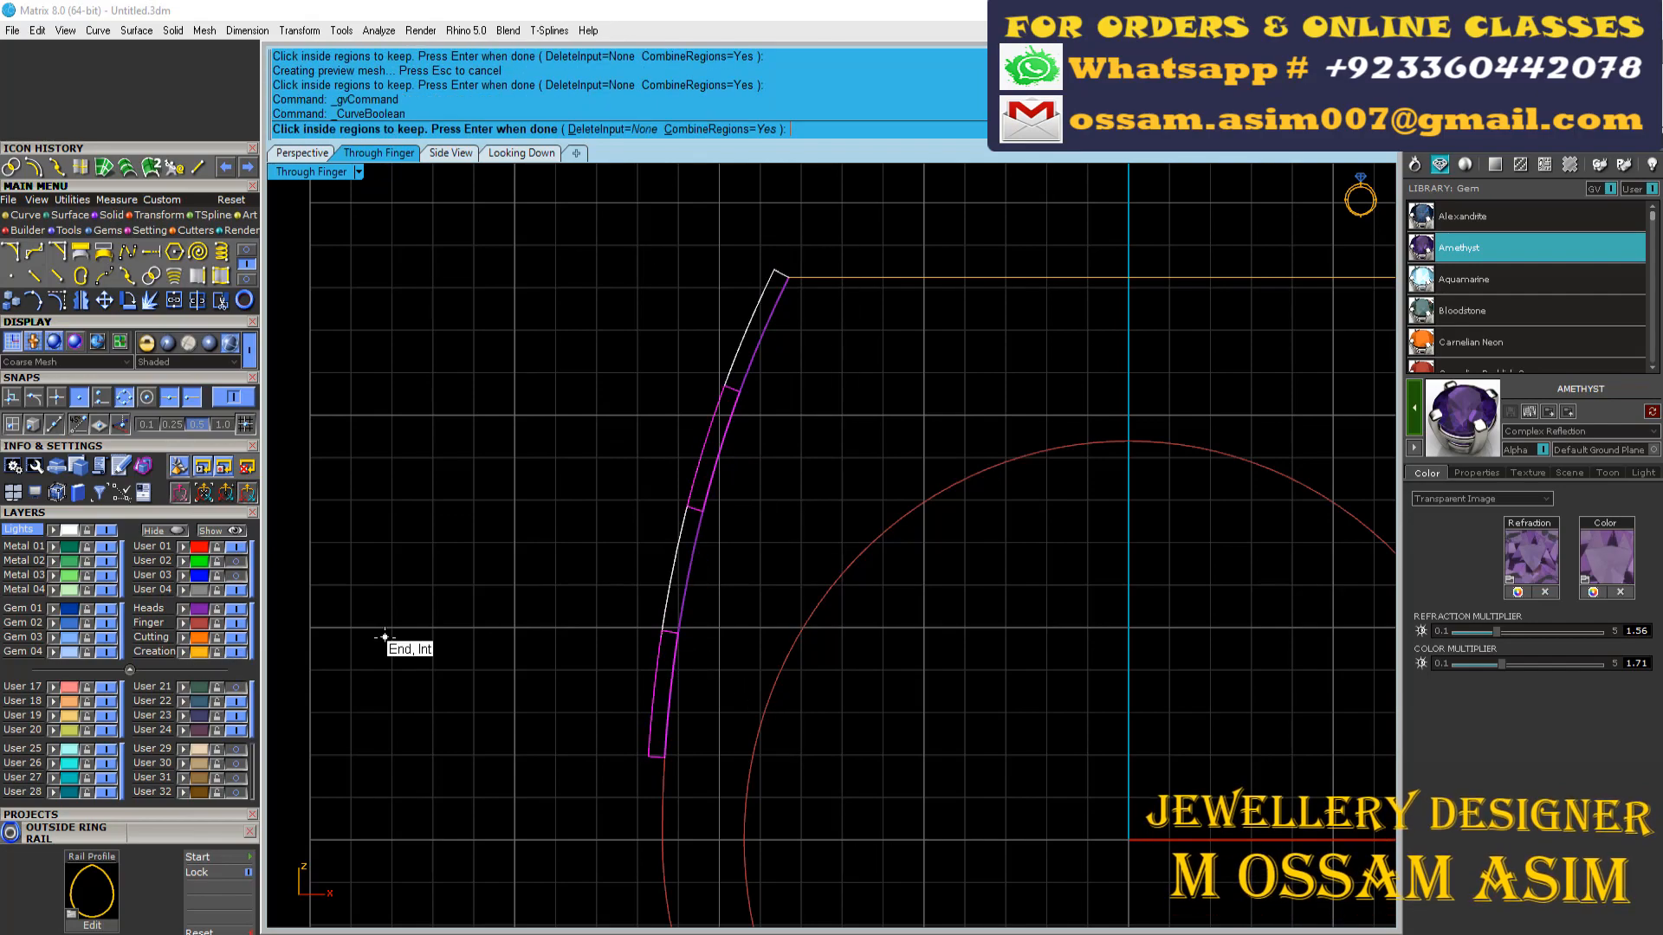
key(Escape)
Step: Group the construction curves and band outlines on the shoulder in the Perspective view, leaving out two stray curves, and hide them
click(302, 153)
right_drag(563, 589, 761, 582)
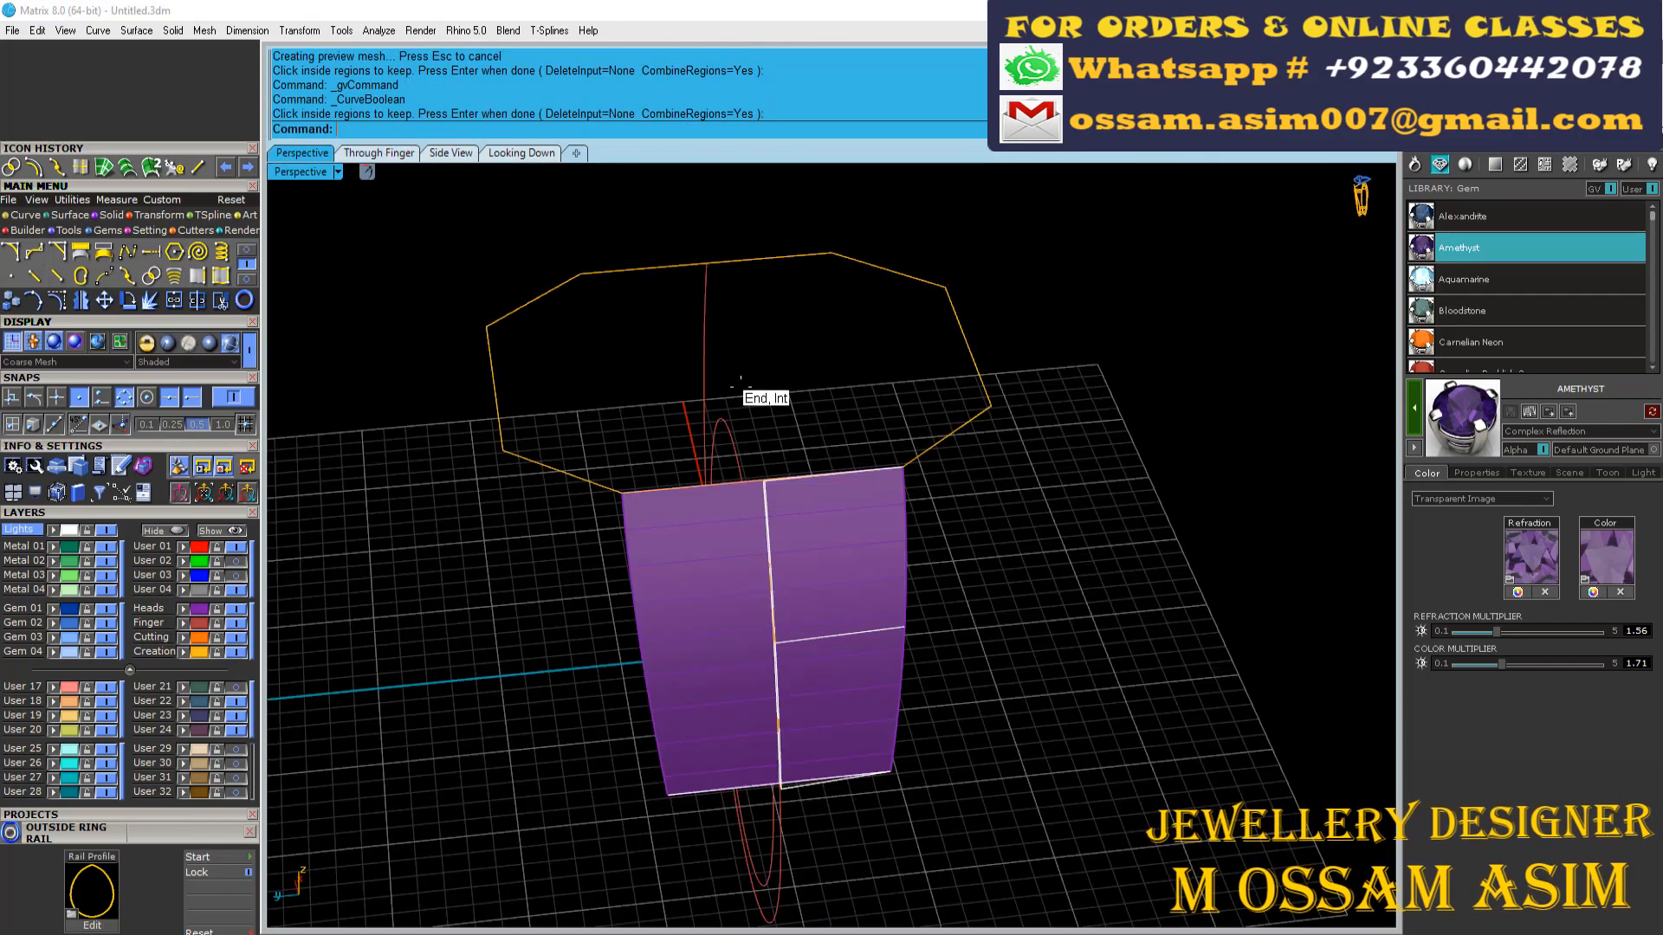
drag(741, 381, 1079, 857)
scroll(849, 781, up, 6)
scroll(686, 769, down, 6)
right_drag(686, 769, 736, 541)
scroll(648, 551, up, 5)
ctrl+click(648, 554)
ctrl+click(651, 555)
key(ctrl+g)
scroll(653, 555, down, 10)
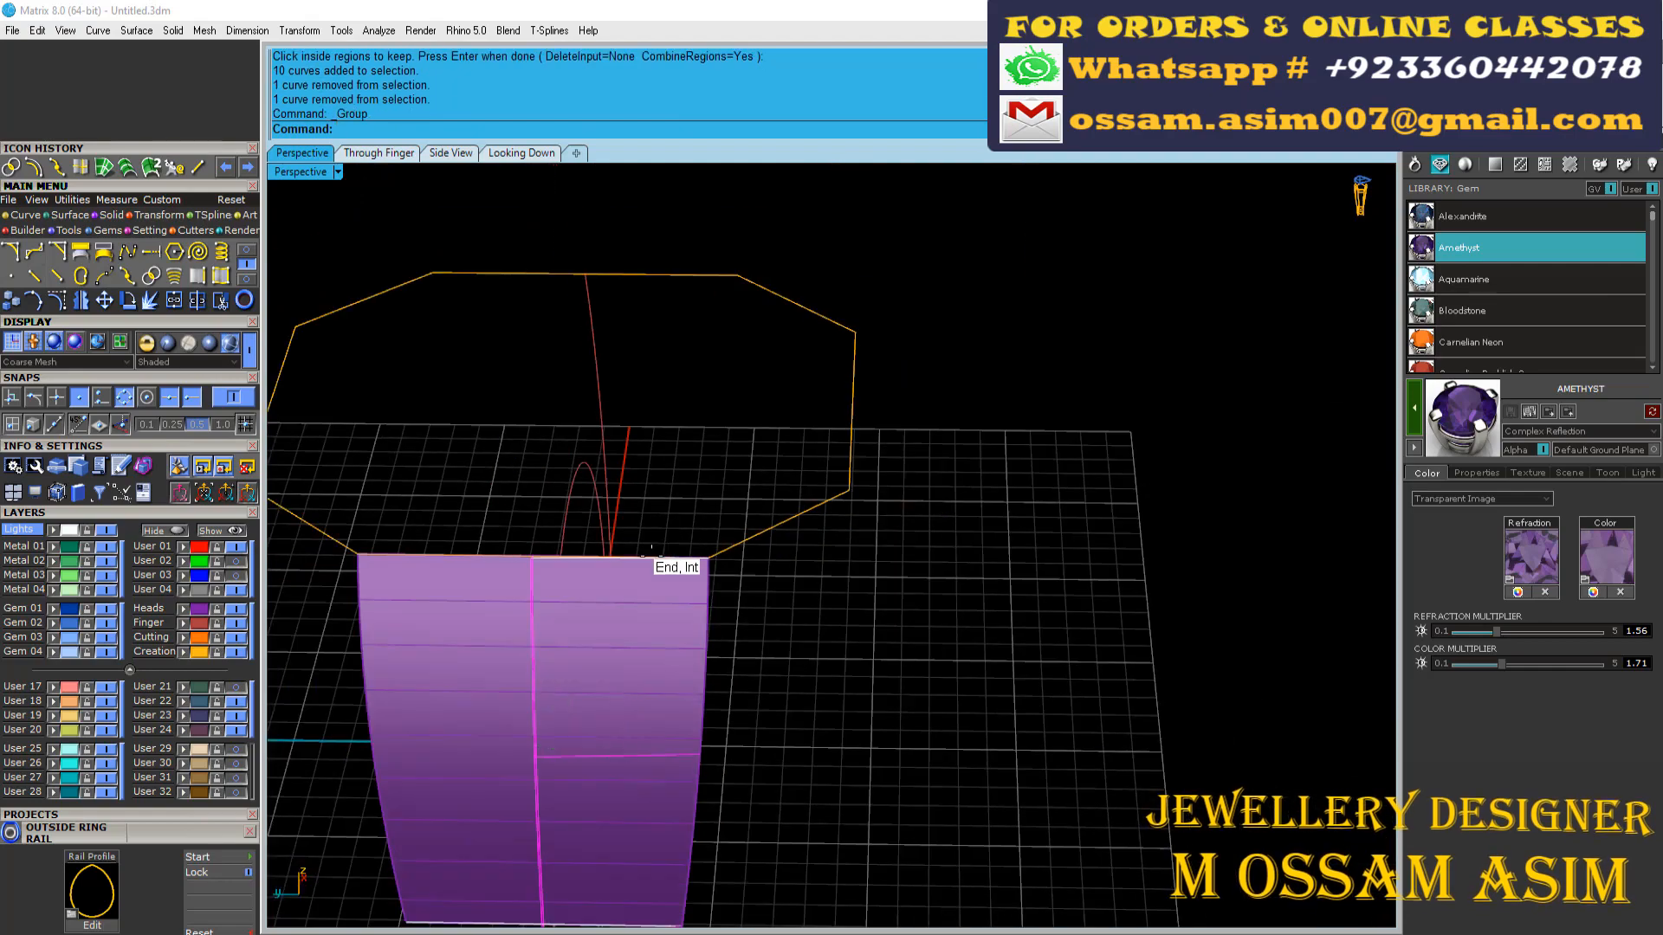
right_drag(186, 768, 231, 808)
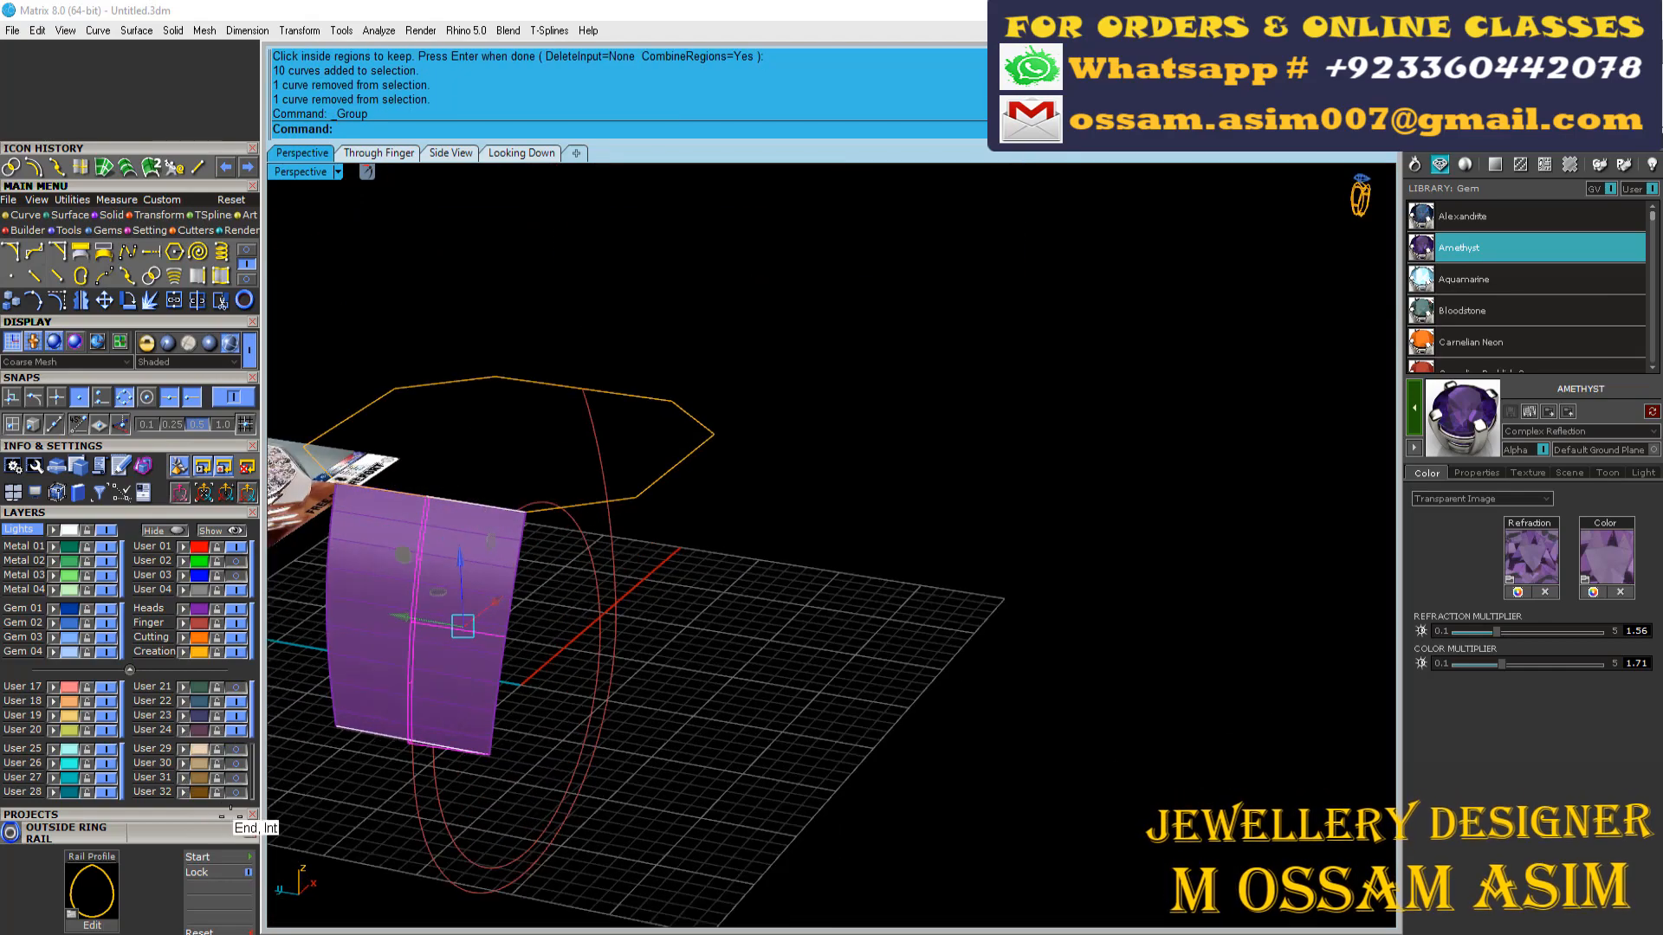
right_drag(656, 704, 193, 687)
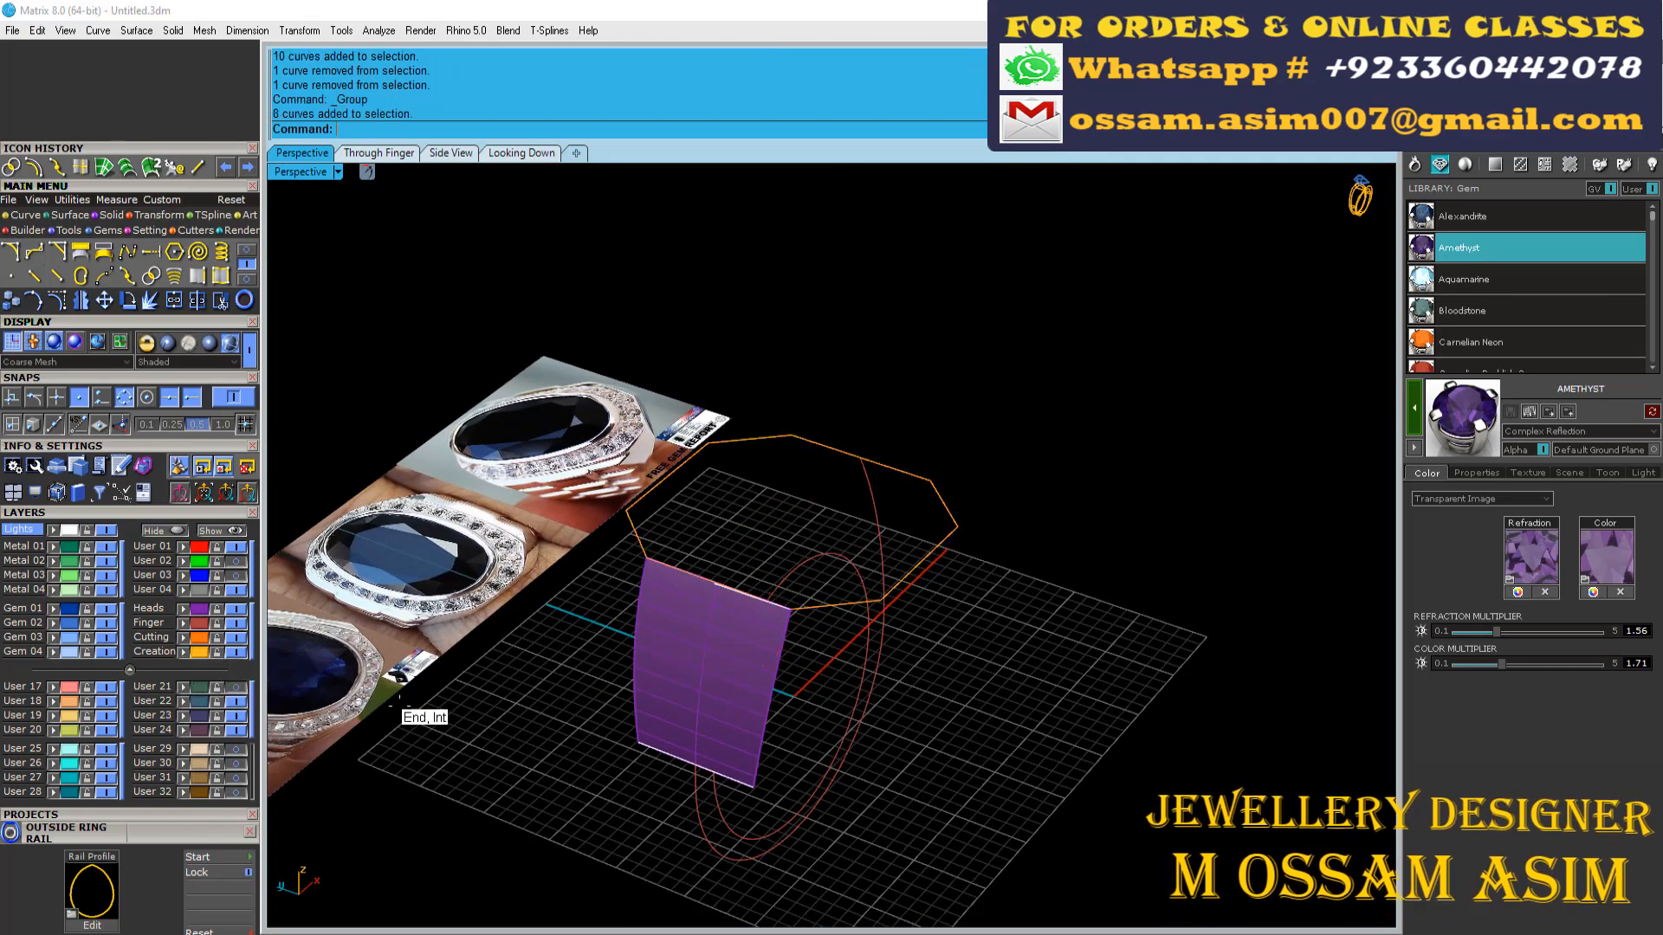
Step: Select the grouped curves on the shoulder surface and ungroup them completely
scroll(685, 723, up, 6)
click(718, 759)
click(726, 764)
click(766, 842)
scroll(730, 680, up, 3)
mouse_move(762, 703)
right_down()
mouse_move(730, 684)
mouse_move(739, 726)
right_up()
click(727, 706)
click(766, 757)
click(706, 760)
key(ctrl+shift+g)
key(ctrl+shift+g)
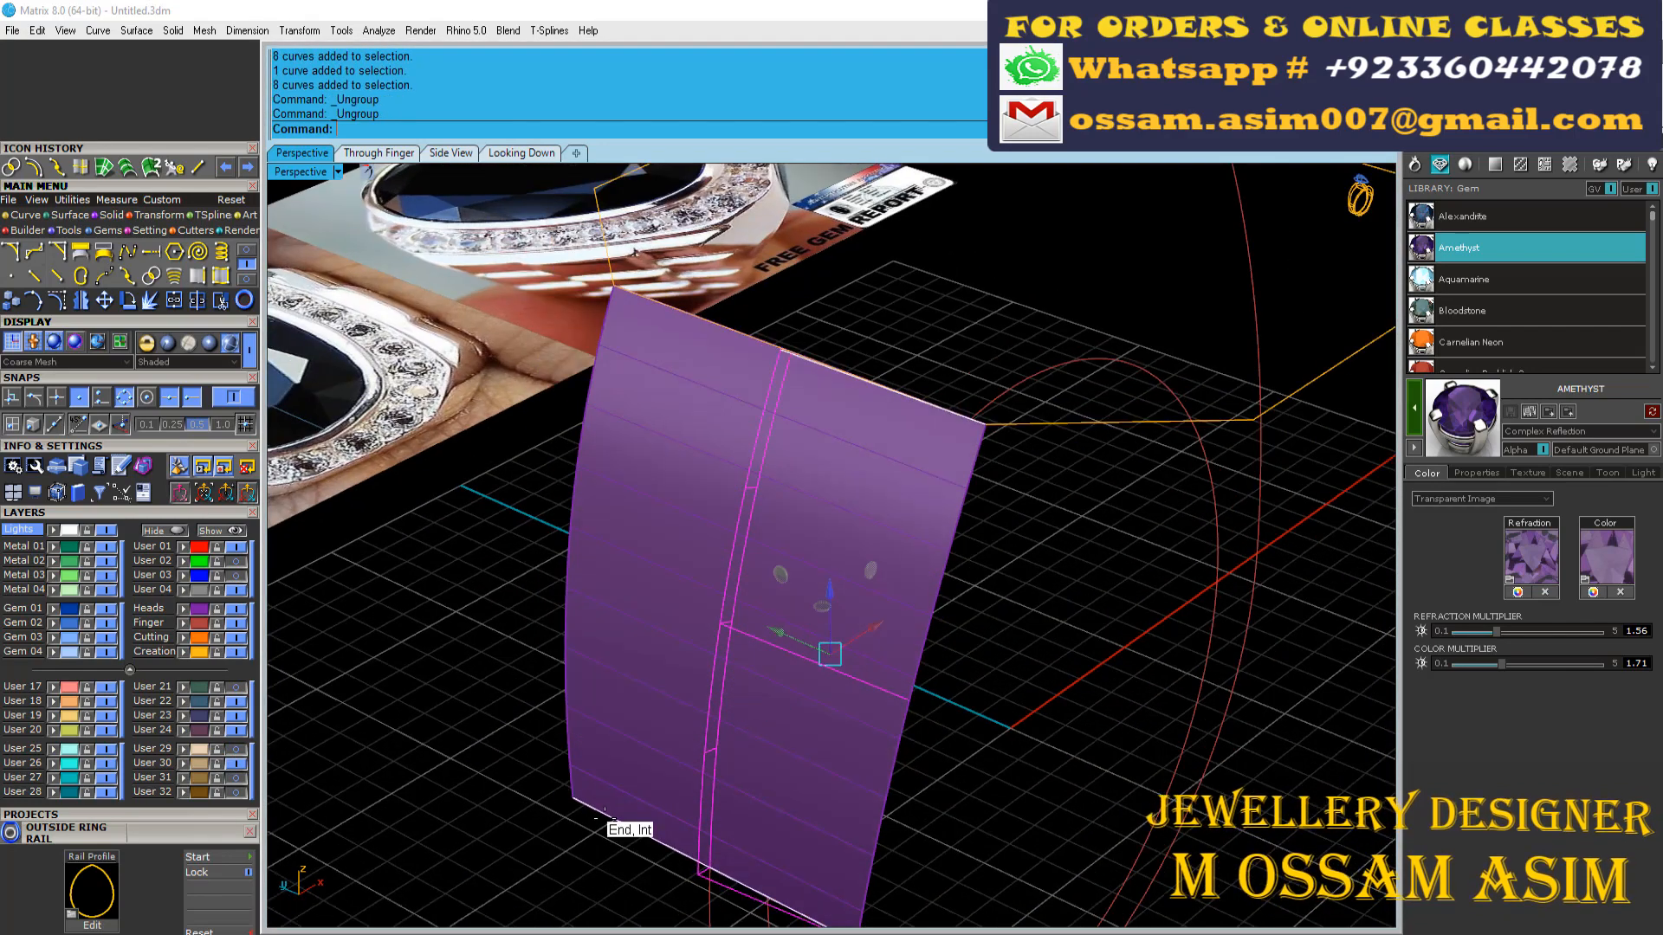
Step: Move the second and fourth band outlines to the Creation layer and hide the remaining construction curves
click(706, 829)
click(747, 889)
shift+click(740, 603)
click(766, 654)
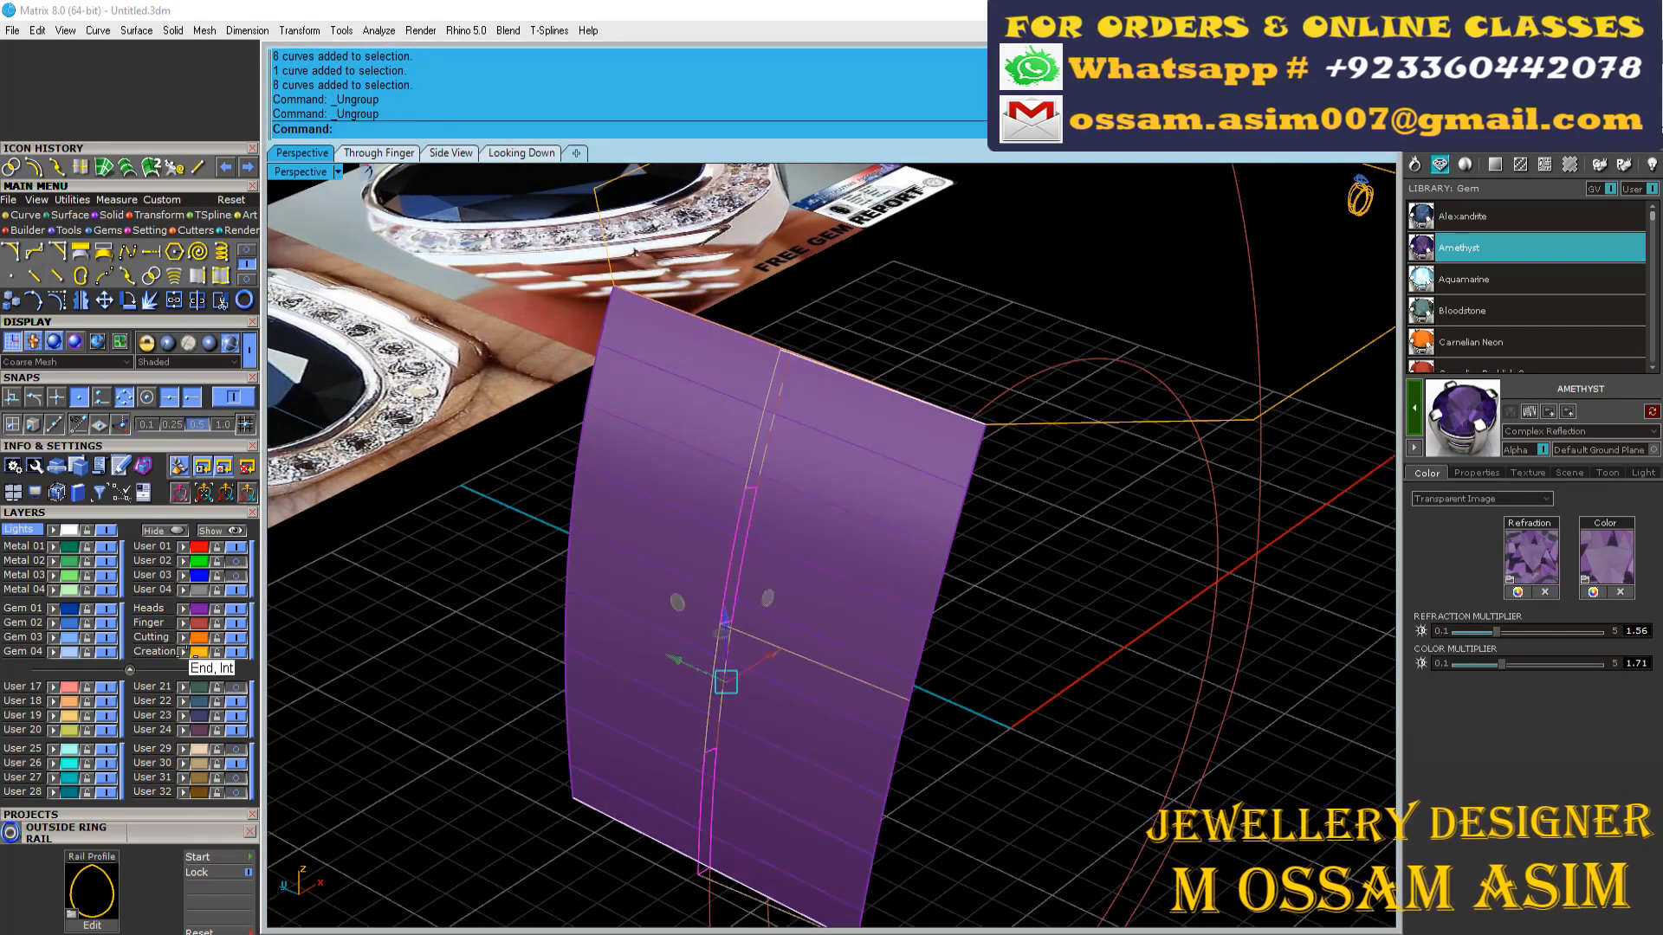
click(233, 764)
scroll(650, 684, down, 4)
right_drag(650, 684, 614, 758)
click(578, 752)
scroll(730, 712, up, 8)
right_drag(730, 712, 773, 704)
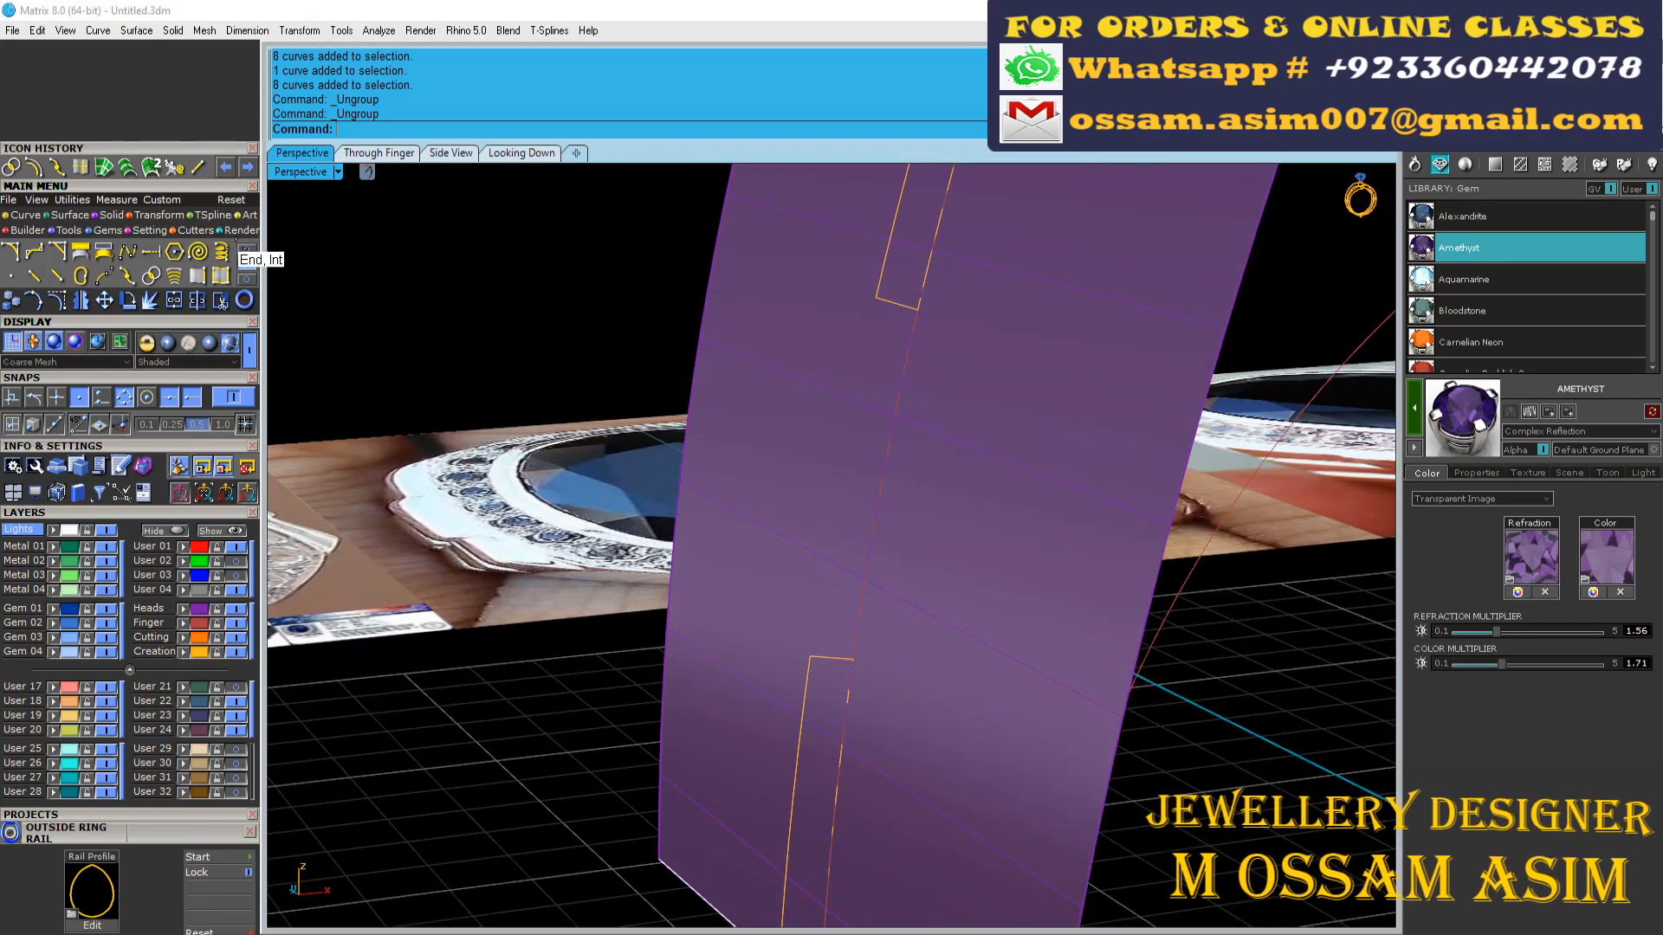
Step: Show the control points of the upper orange band outline in the Through Finger view
click(368, 151)
scroll(663, 364, down, 3)
click(642, 362)
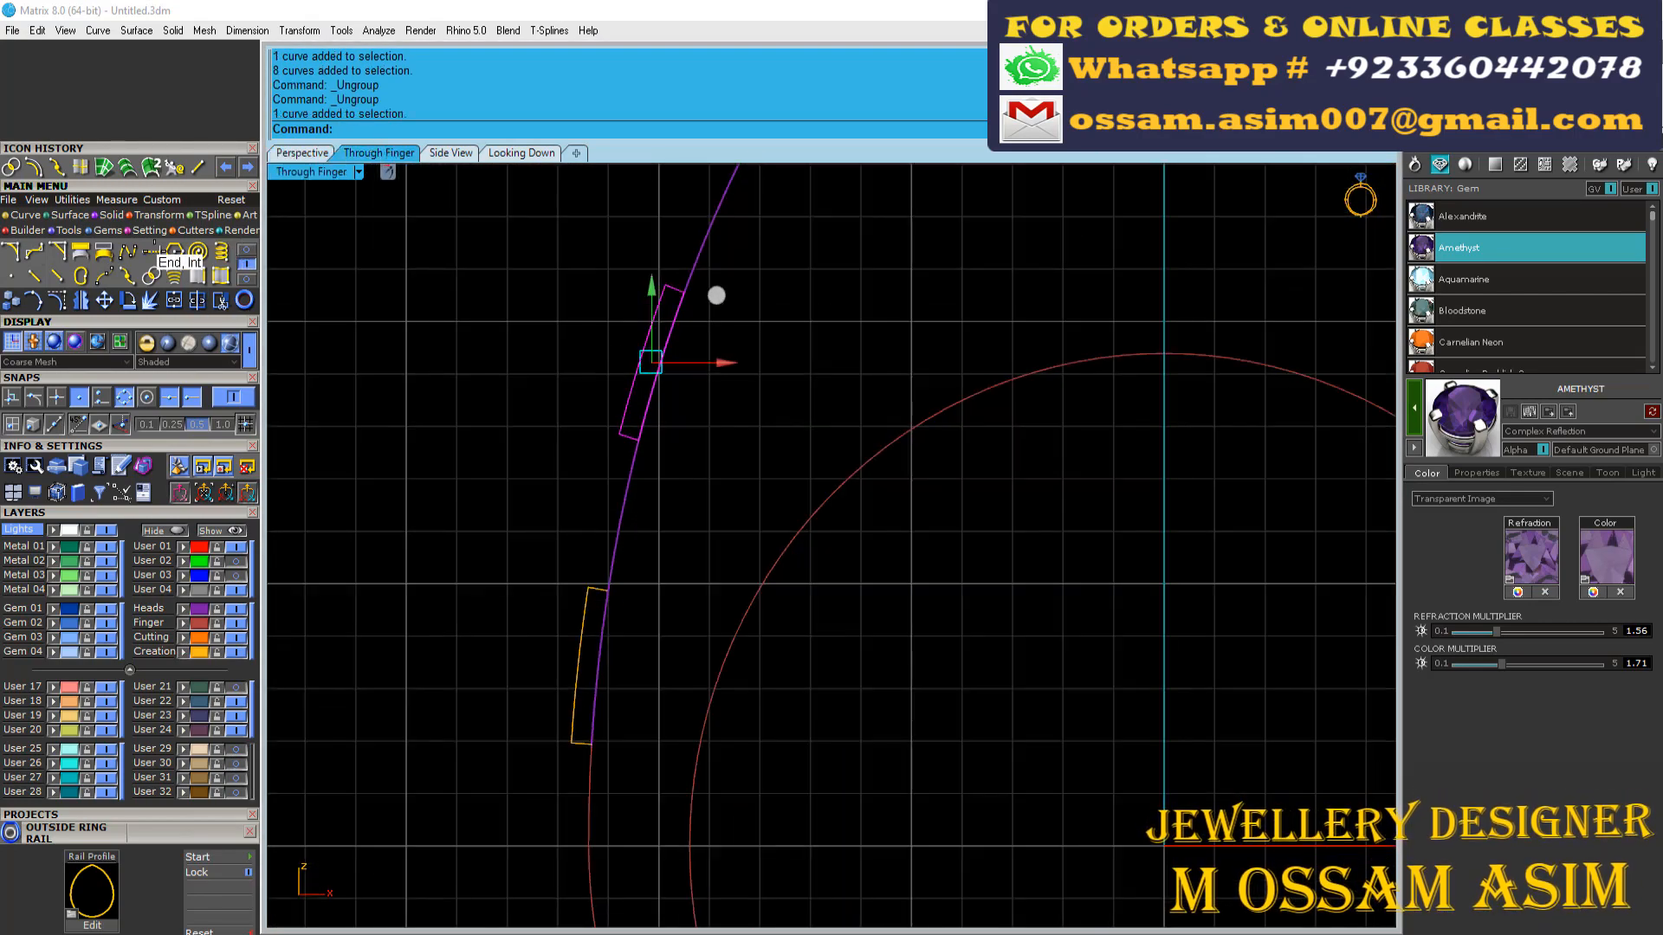
scroll(666, 290, up, 10)
click(57, 300)
scroll(693, 251, up, 4)
right_drag(693, 251, 707, 367)
scroll(707, 347, down, 4)
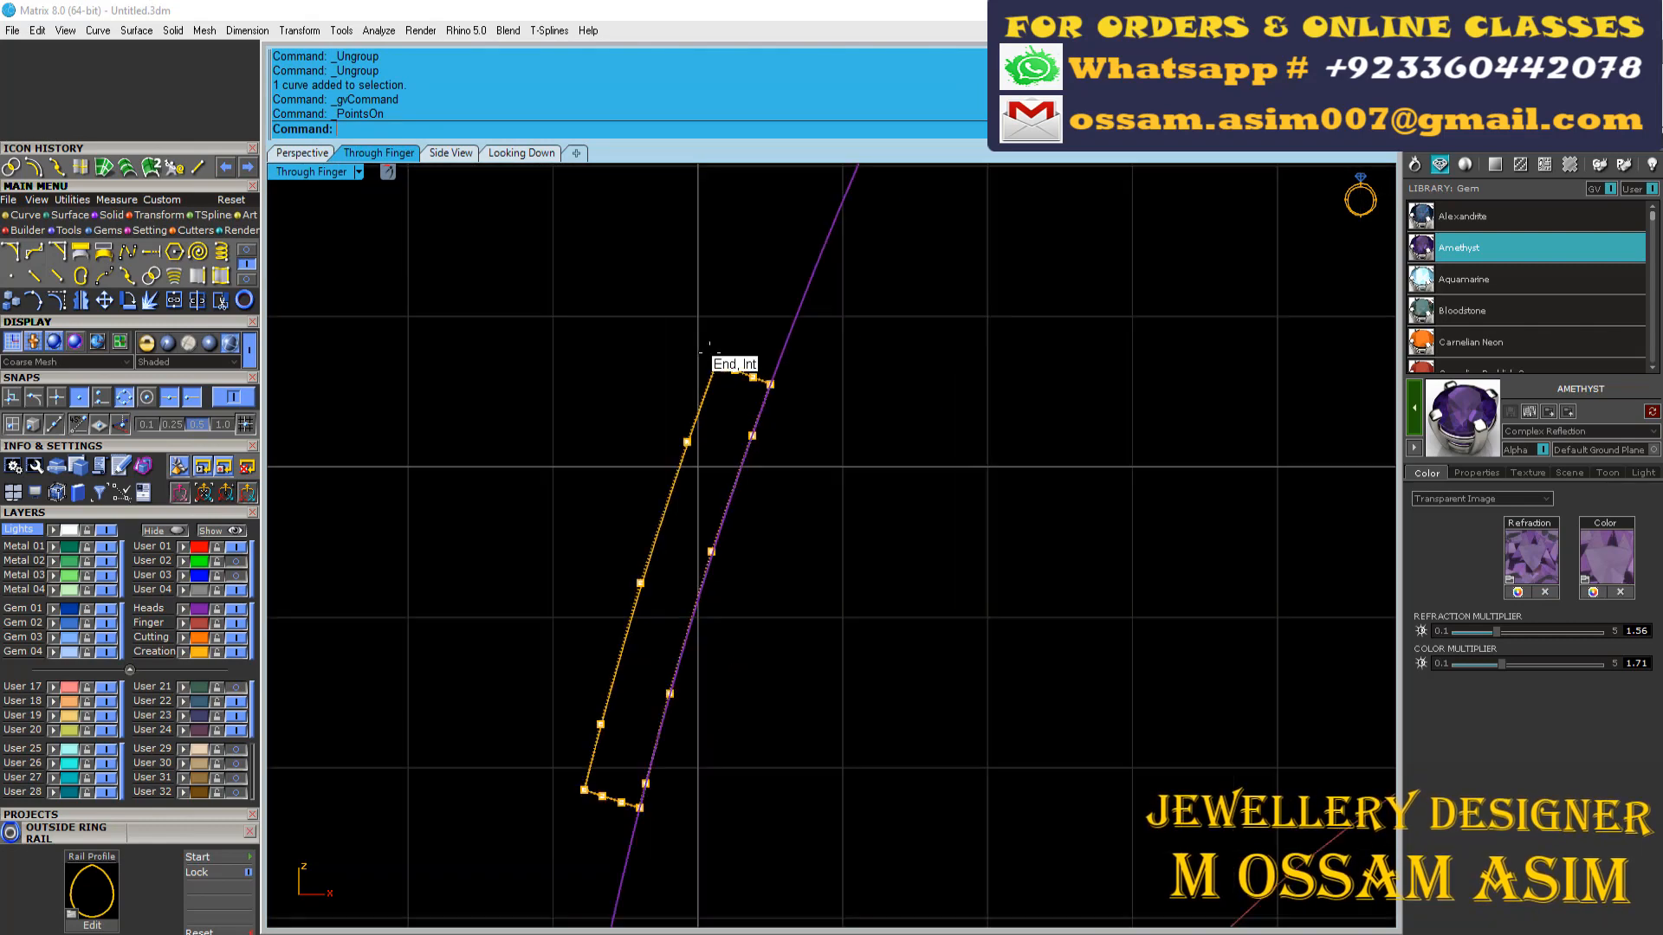
scroll(697, 390, down, 2)
scroll(689, 399, up, 10)
click(247, 250)
scroll(832, 546, down, 10)
key(Escape)
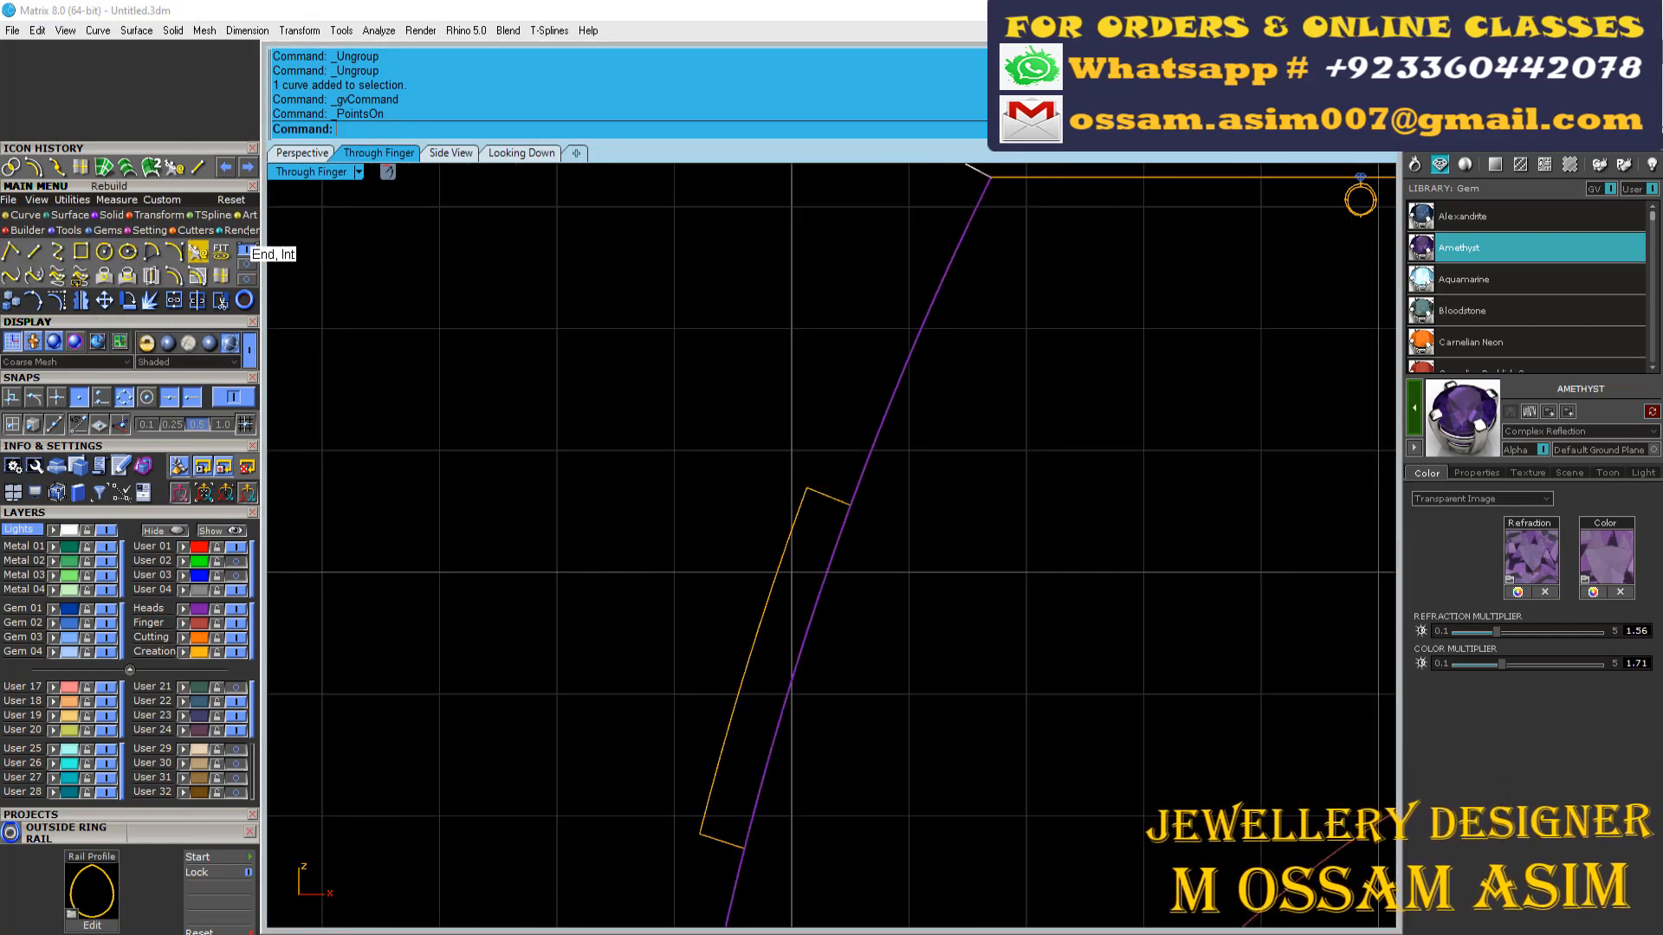
Step: Chamfer both outer corners of the upper orange band outline with distances of 0.2 and 0.2
click(246, 251)
click(54, 252)
scroll(836, 520, up, 5)
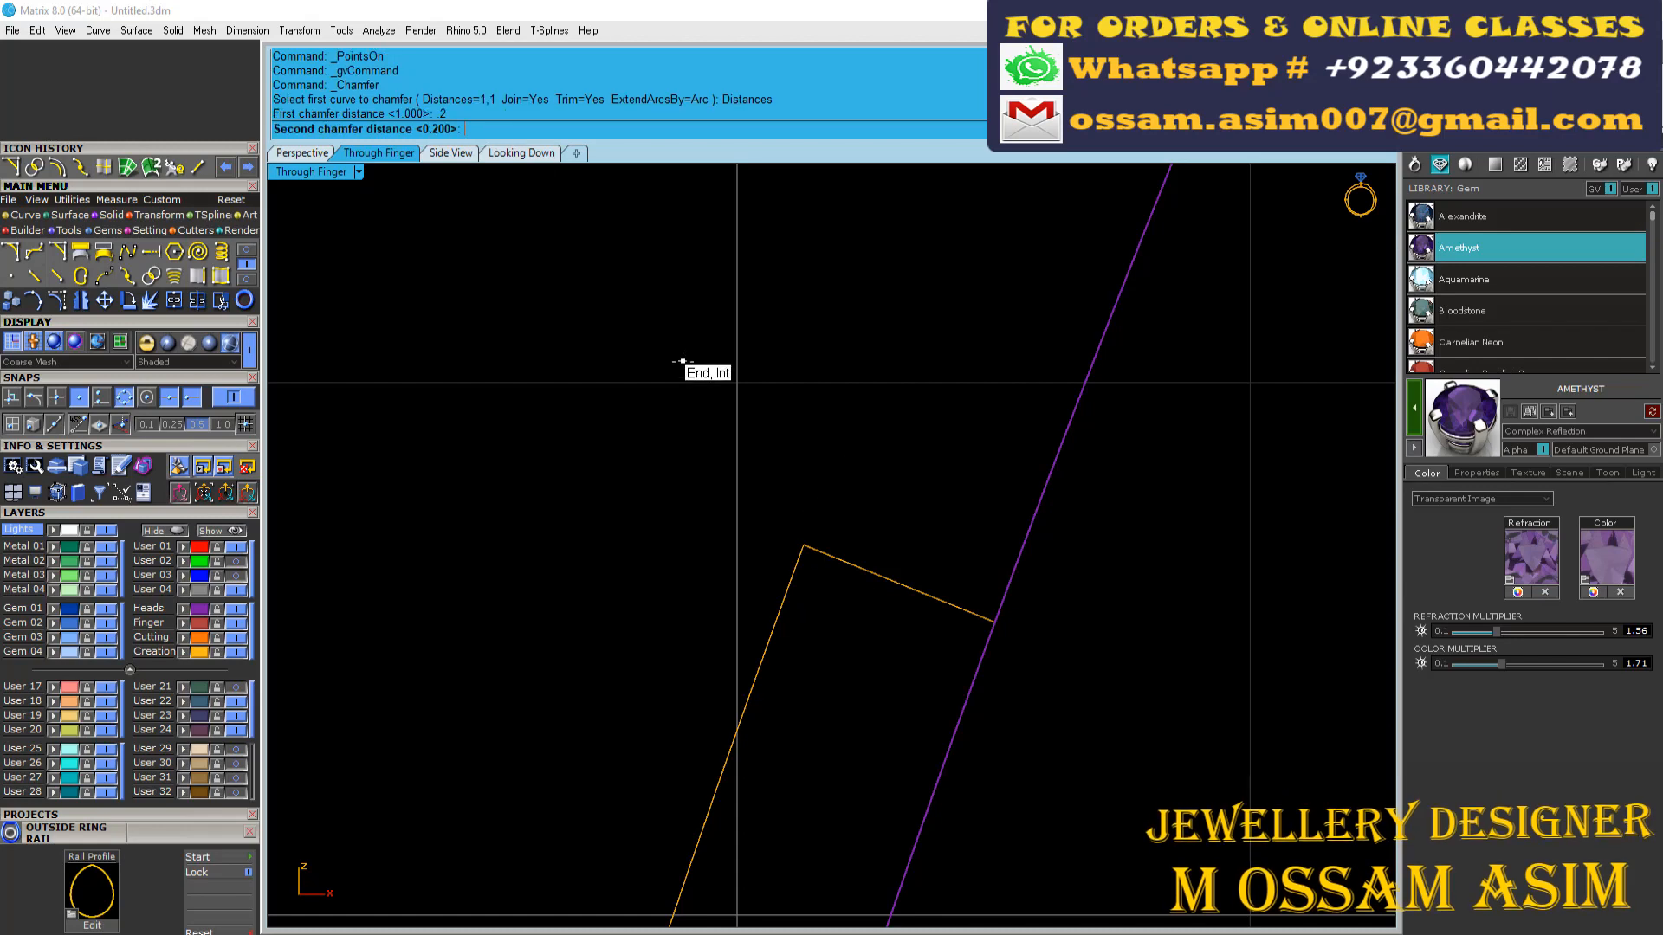
click(831, 563)
click(795, 568)
scroll(745, 554, down, 9)
right_click(687, 669)
click(681, 735)
click(679, 672)
Step: Chamfer both outer corners of the lower orange band outline with the same 0.2 distances
scroll(685, 624, down, 5)
right_click(672, 696)
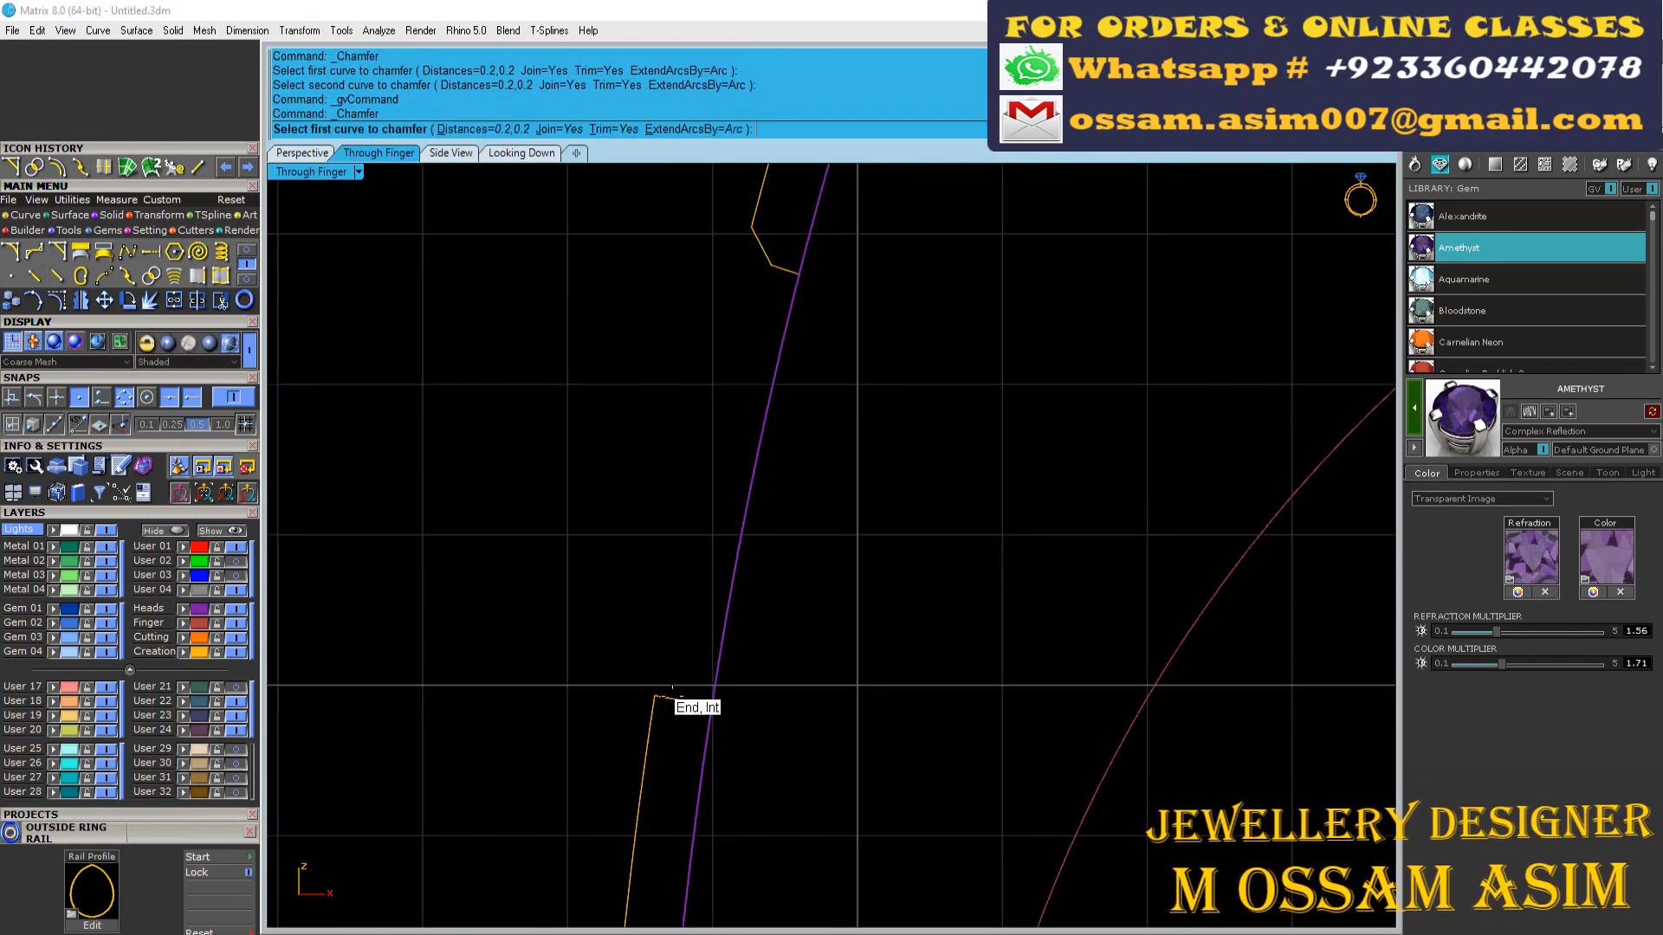
click(672, 697)
click(653, 714)
scroll(651, 728, down, 4)
right_click(654, 752)
click(666, 773)
click(660, 756)
Step: Show the User 02 layer and chamfer both outer corners of the uppermost green band outline at 0.2
scroll(665, 752, down, 4)
scroll(738, 317, up, 6)
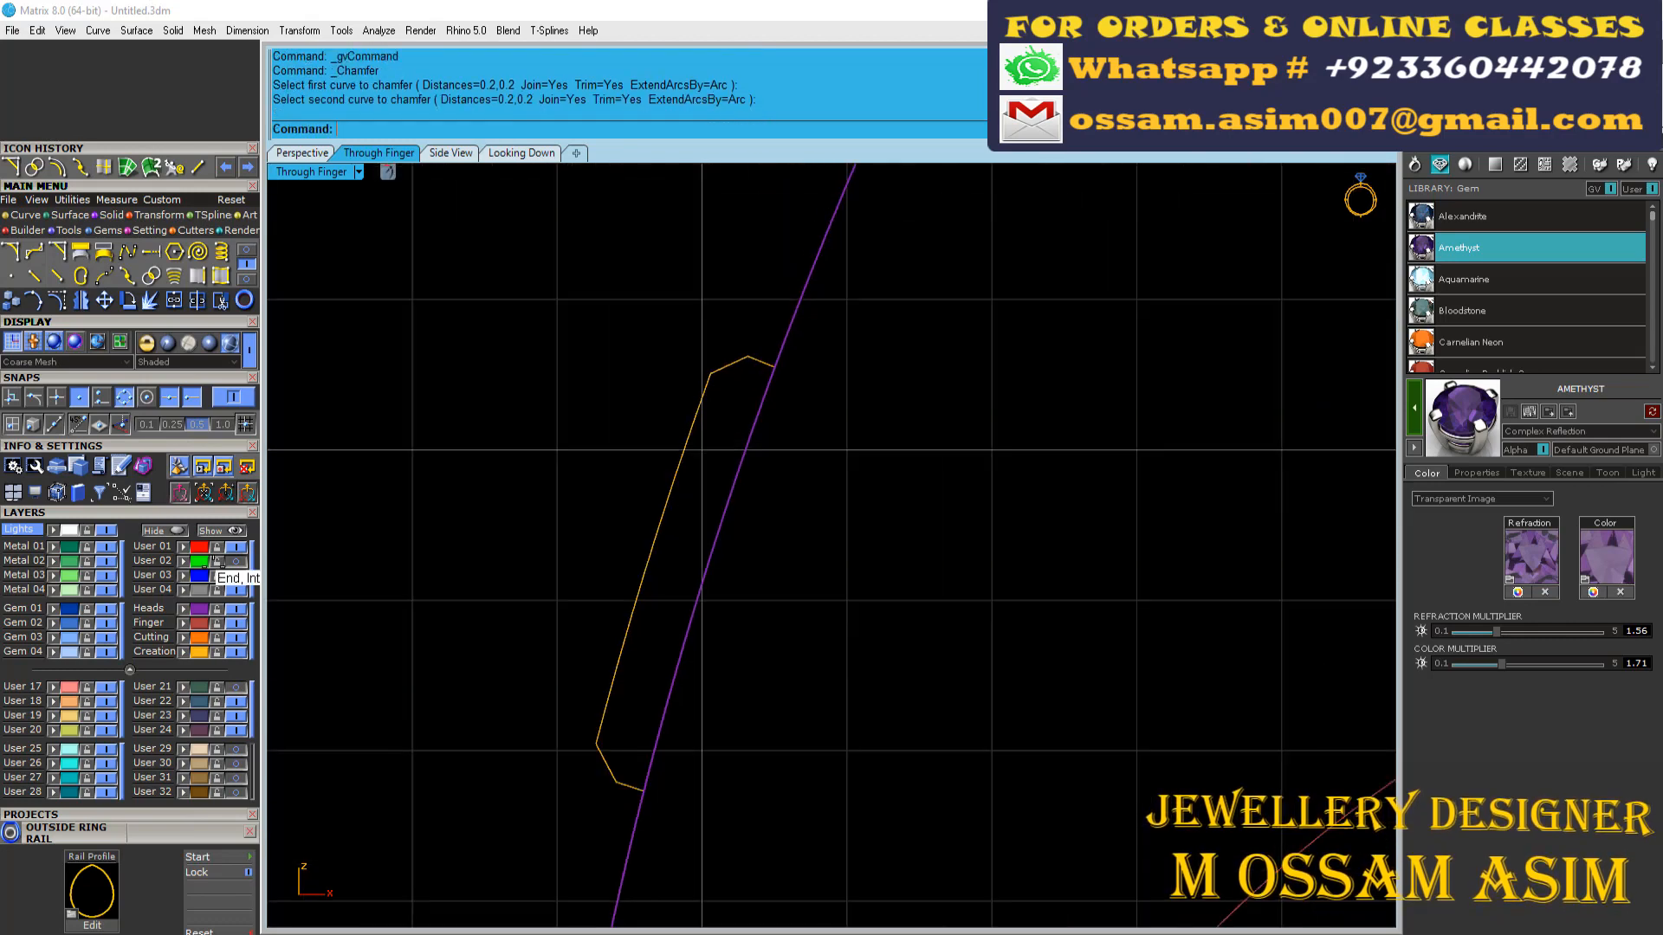
click(236, 562)
right_click(641, 372)
click(683, 426)
click(659, 399)
scroll(663, 381, down, 8)
right_click(743, 380)
click(766, 374)
click(767, 373)
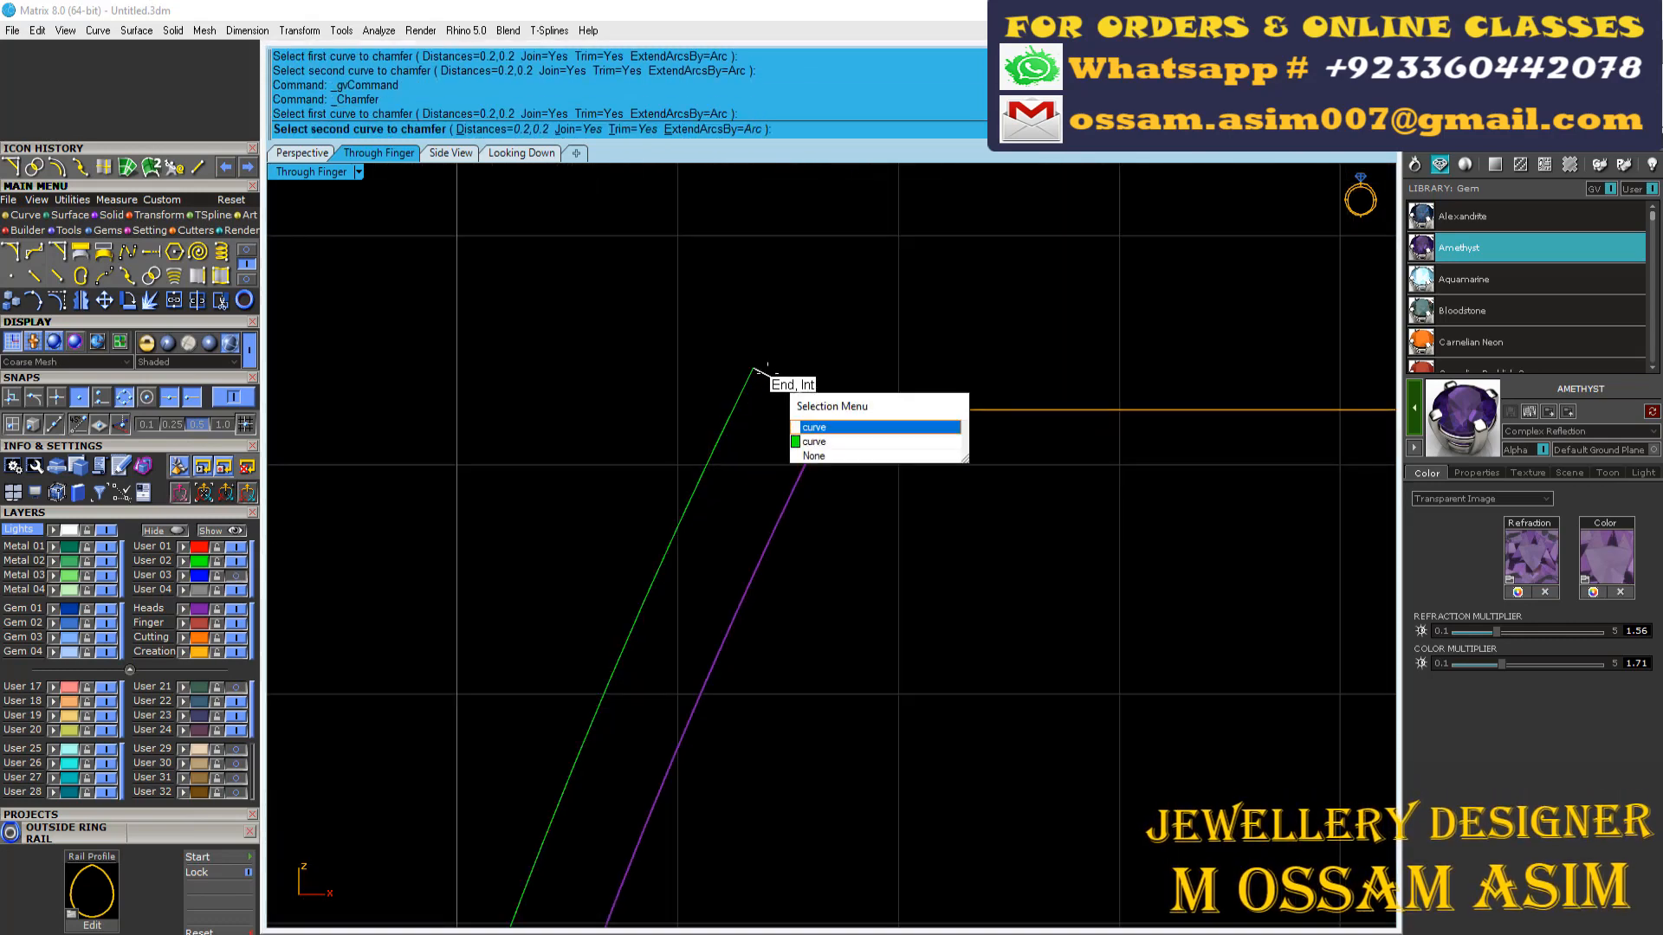
click(801, 442)
Step: Chamfer both outer corners of the lower green band outline, between the two orange ones, at 0.2
scroll(700, 319, down, 8)
scroll(608, 727, up, 4)
right_click(610, 668)
scroll(612, 645, up, 5)
click(596, 601)
click(620, 631)
scroll(622, 628, down, 8)
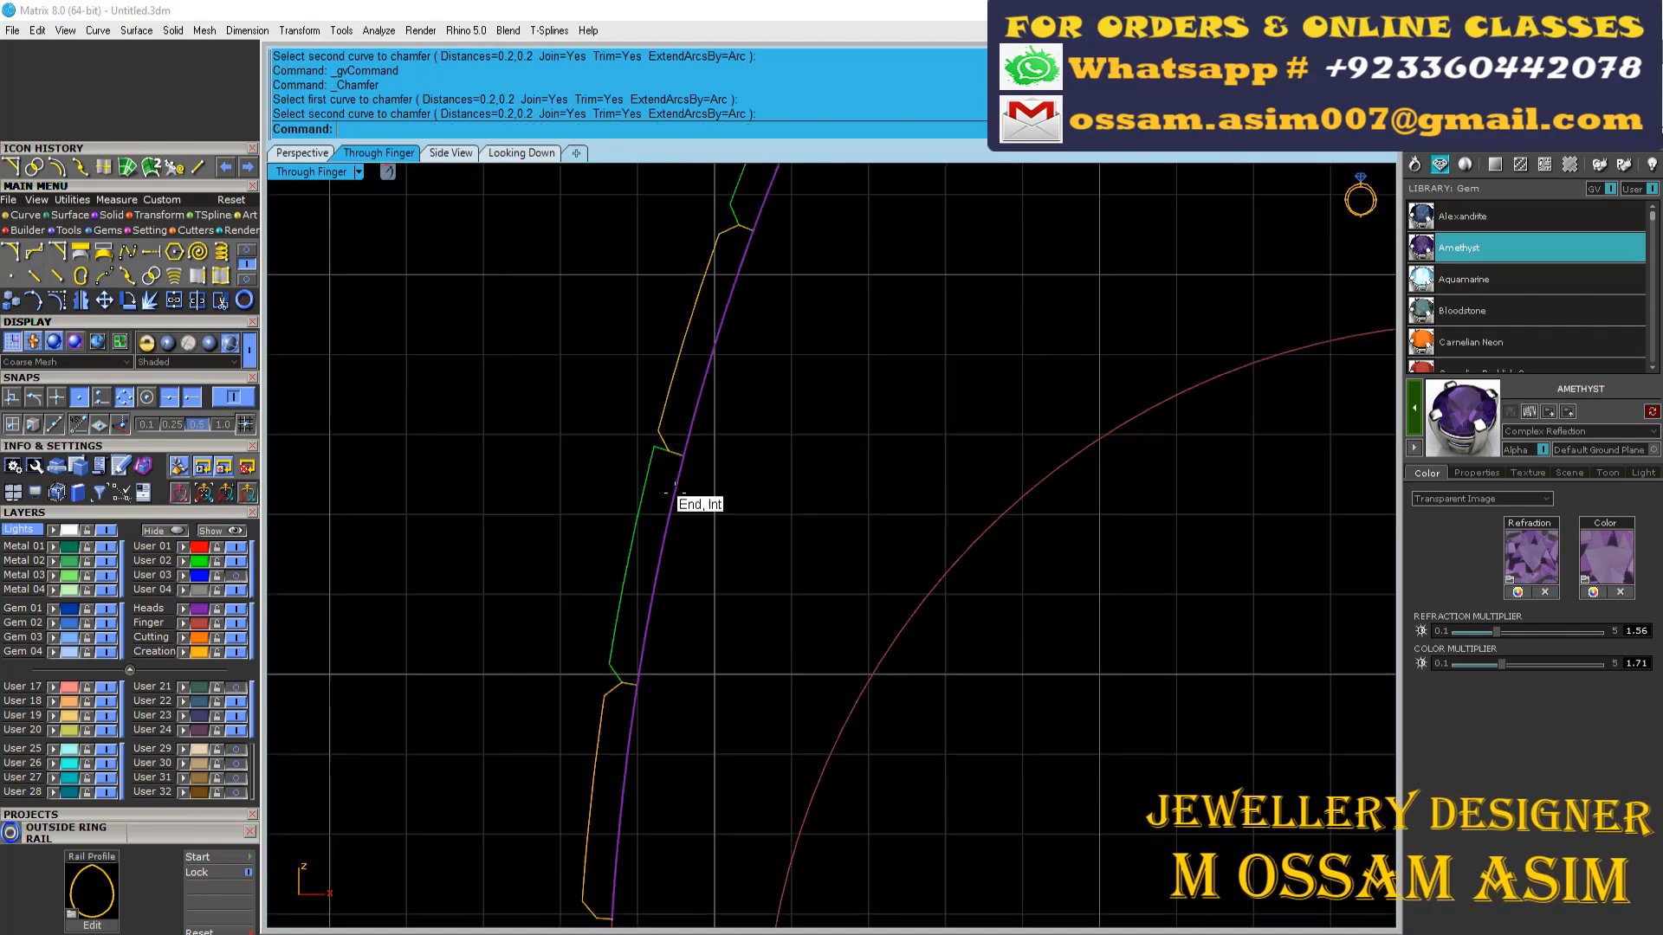
scroll(661, 433, up, 12)
right_click(658, 485)
click(651, 545)
click(606, 561)
scroll(607, 544, down, 14)
scroll(615, 442, up, 6)
scroll(651, 405, down, 6)
scroll(694, 400, up, 7)
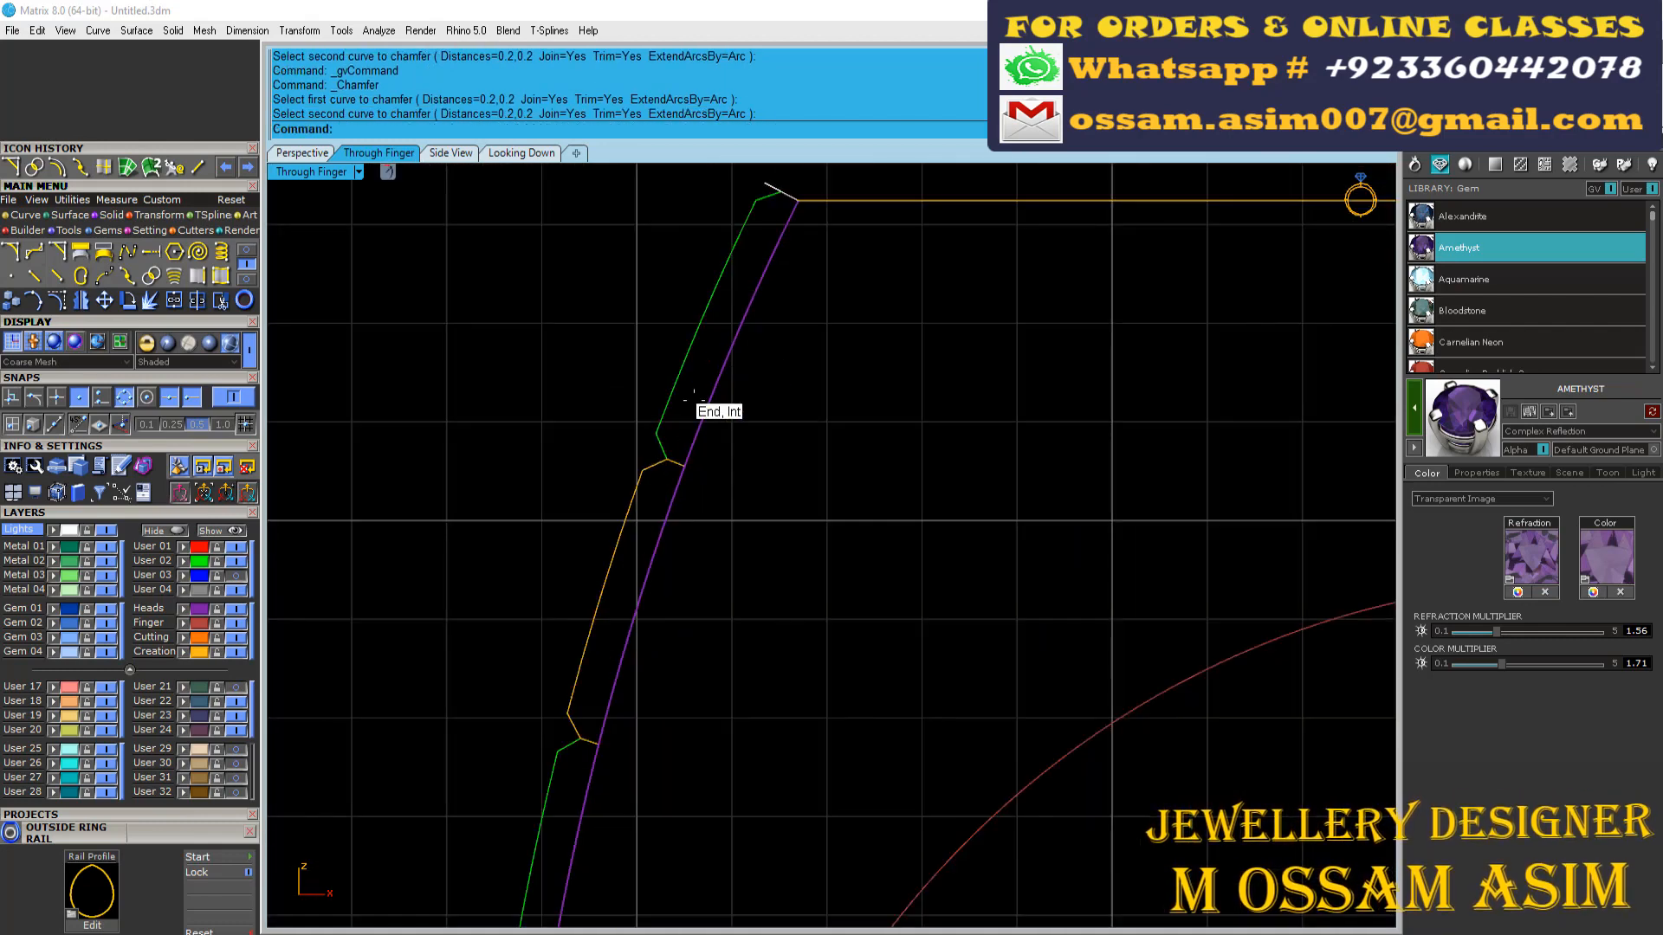
Step: Select the four chamfered band outlines and turn on their control points
click(671, 399)
scroll(632, 554, up, 5)
shift+click(594, 577)
scroll(598, 554, down, 7)
scroll(459, 744, up, 7)
shift+drag(558, 607, 494, 710)
click(58, 300)
scroll(516, 557, down, 7)
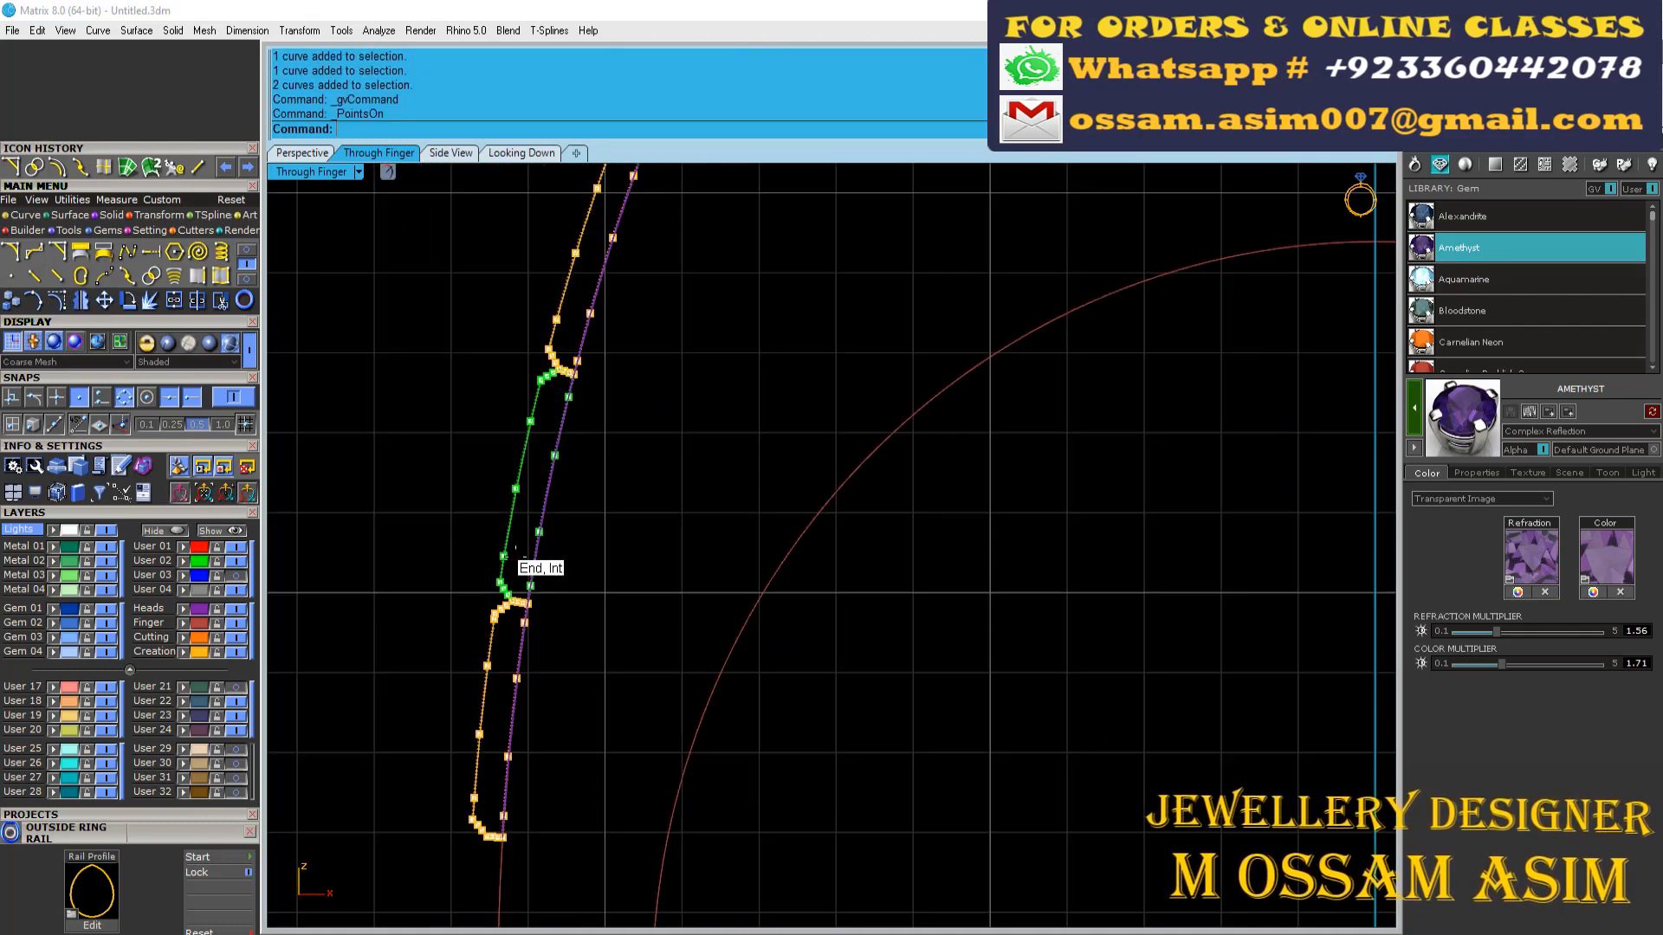
Step: Move the inner-side control points of all four band outlines 0.22 along X, then hide the points
scroll(515, 557, down, 5)
scroll(495, 474, up, 12)
drag(458, 379, 586, 422)
shift+click(419, 590)
scroll(578, 693, down, 6)
scroll(598, 693, up, 6)
shift+click(596, 319)
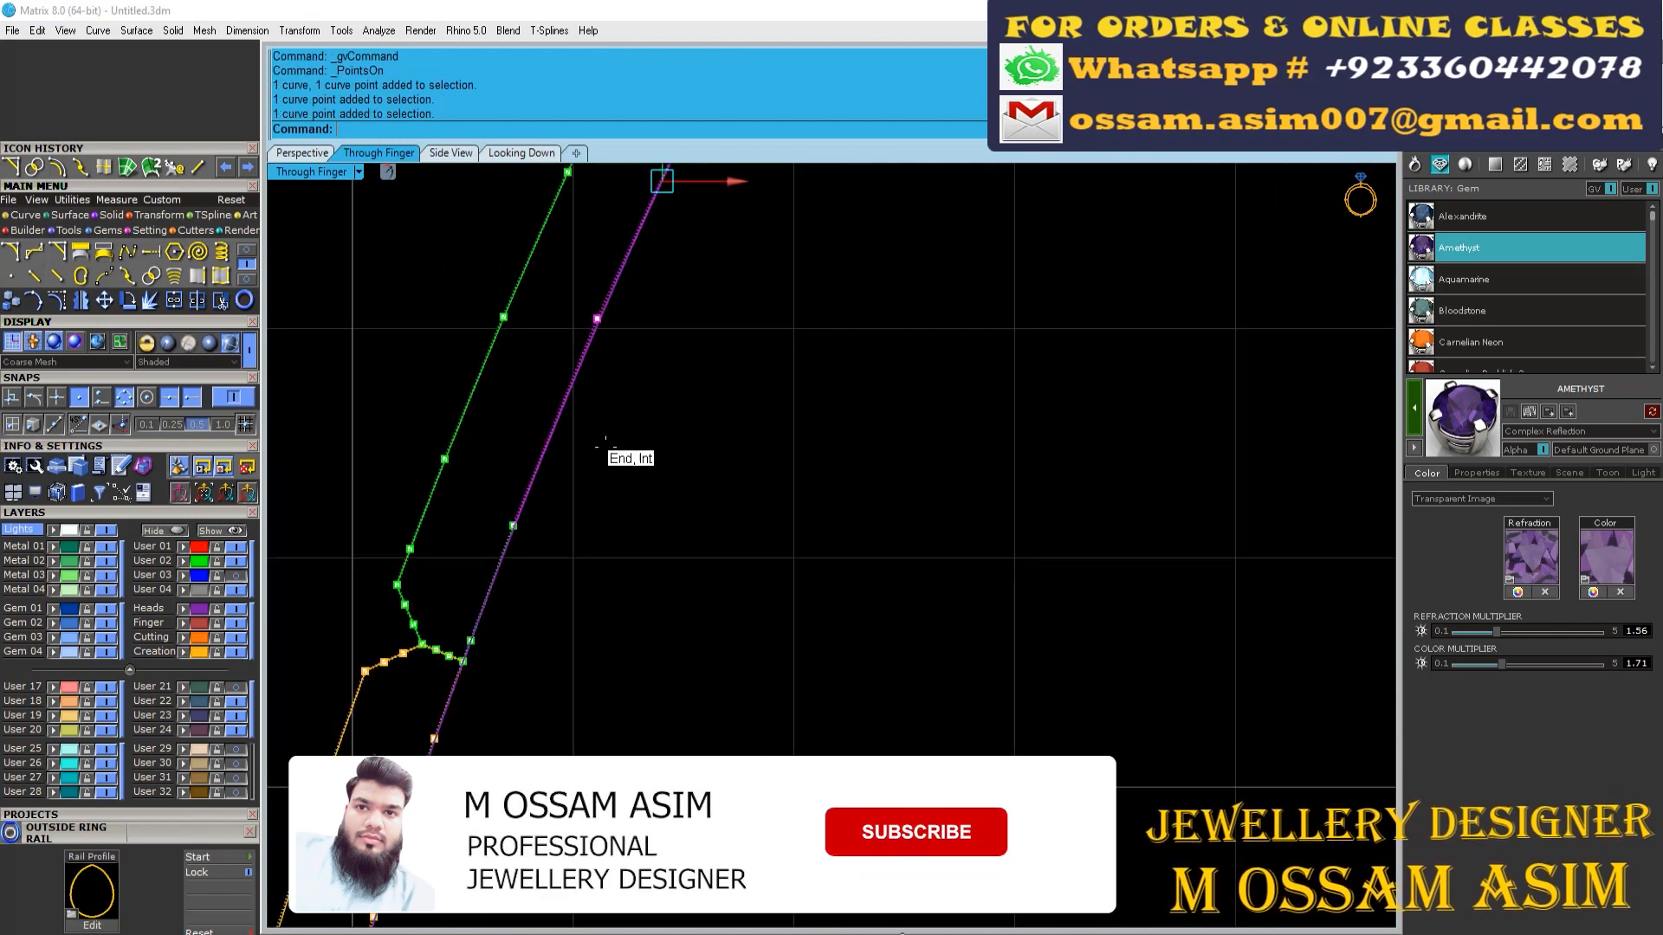
shift+drag(494, 483, 548, 562)
scroll(469, 615, up, 6)
shift+drag(439, 599, 520, 680)
scroll(537, 641, down, 8)
shift+drag(554, 406, 608, 461)
shift+drag(486, 589, 589, 667)
scroll(571, 676, down, 7)
shift+drag(458, 469, 654, 652)
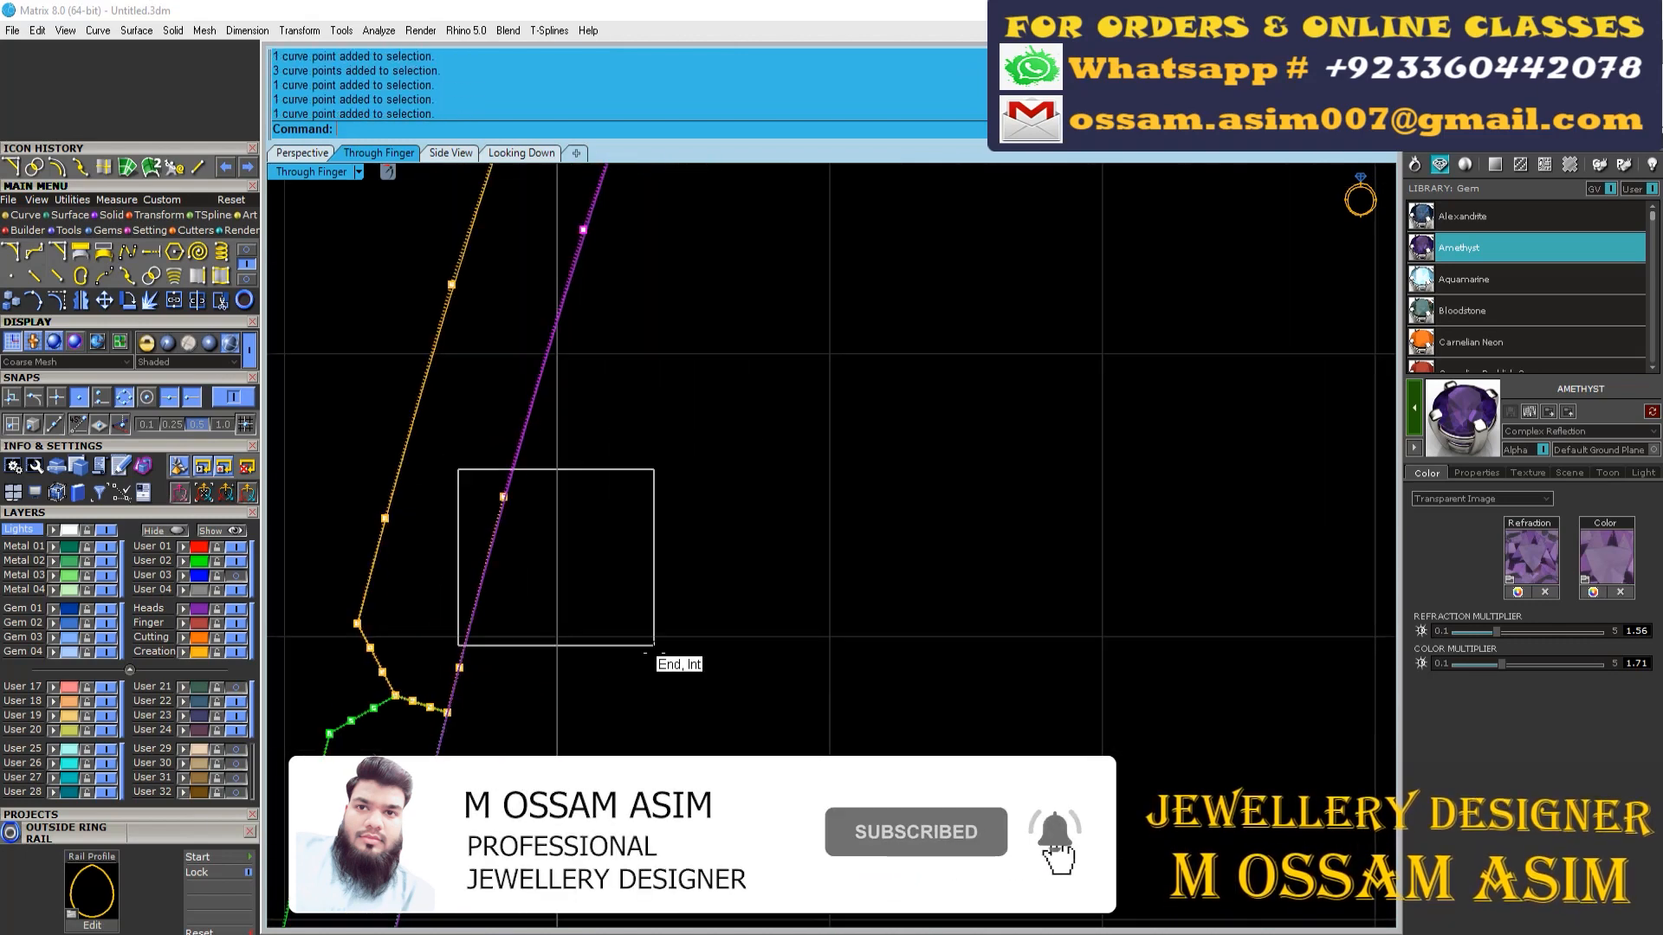
scroll(452, 746, up, 8)
shift+drag(466, 706, 417, 655)
scroll(488, 560, down, 3)
mouse_move(478, 474)
shift+mouse_down()
mouse_move(520, 555)
mouse_move(490, 628)
shift+mouse_up()
scroll(520, 579, down, 6)
scroll(433, 654, up, 16)
shift+drag(460, 347, 563, 459)
shift+drag(679, 482, 407, 736)
scroll(815, 372, down, 15)
shift+drag(808, 474, 688, 623)
right_drag(816, 752, 773, 489)
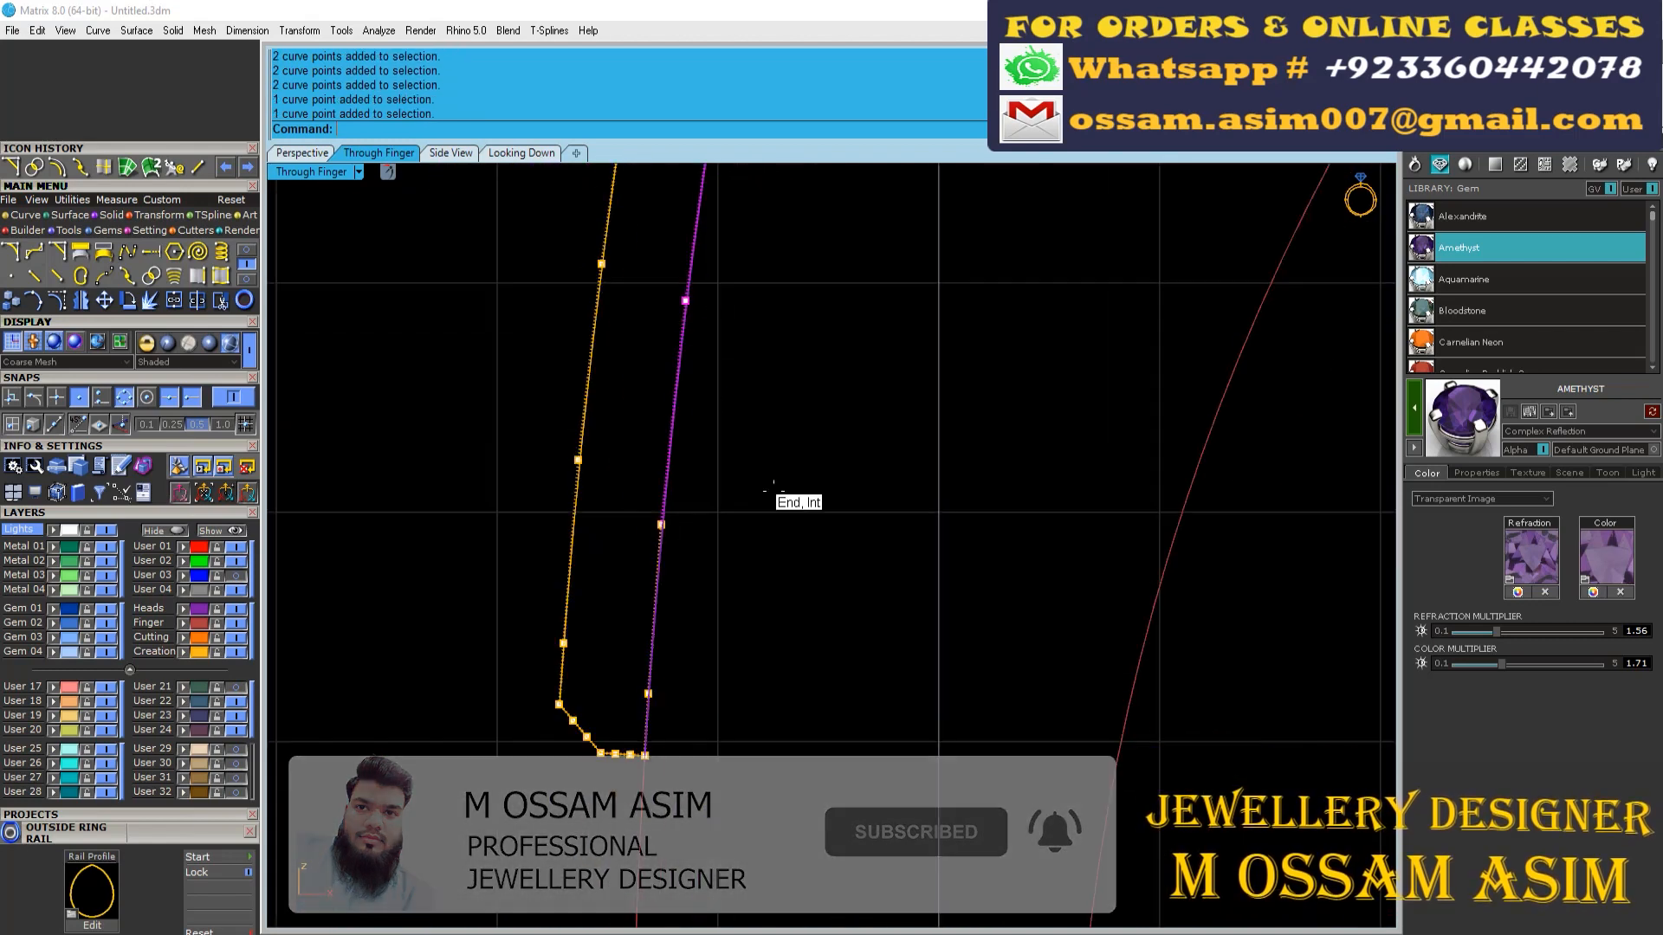
shift+drag(773, 490, 631, 773)
scroll(662, 778, up, 4)
scroll(649, 753, down, 17)
right_drag(806, 468, 839, 618)
text(.22)
key(Return)
key(Escape)
key(Escape)
Step: Extrude the band outlines to both sides as closed solids
scroll(767, 433, up, 14)
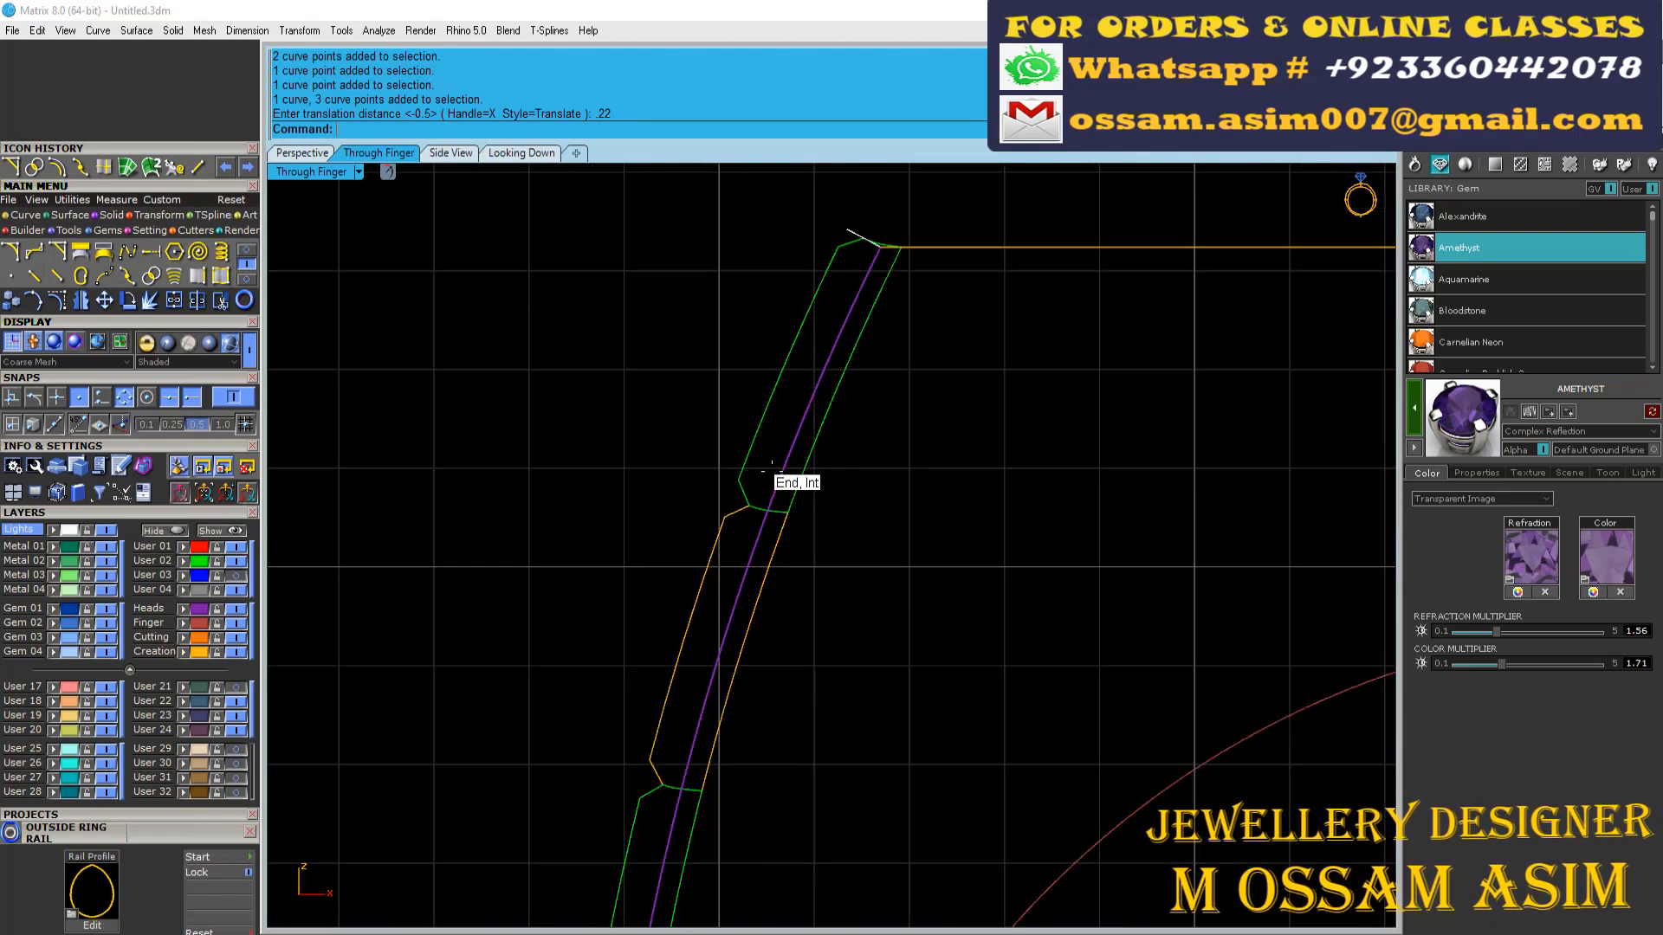
click(741, 433)
scroll(706, 401, down, 15)
shift+click(700, 472)
click(302, 152)
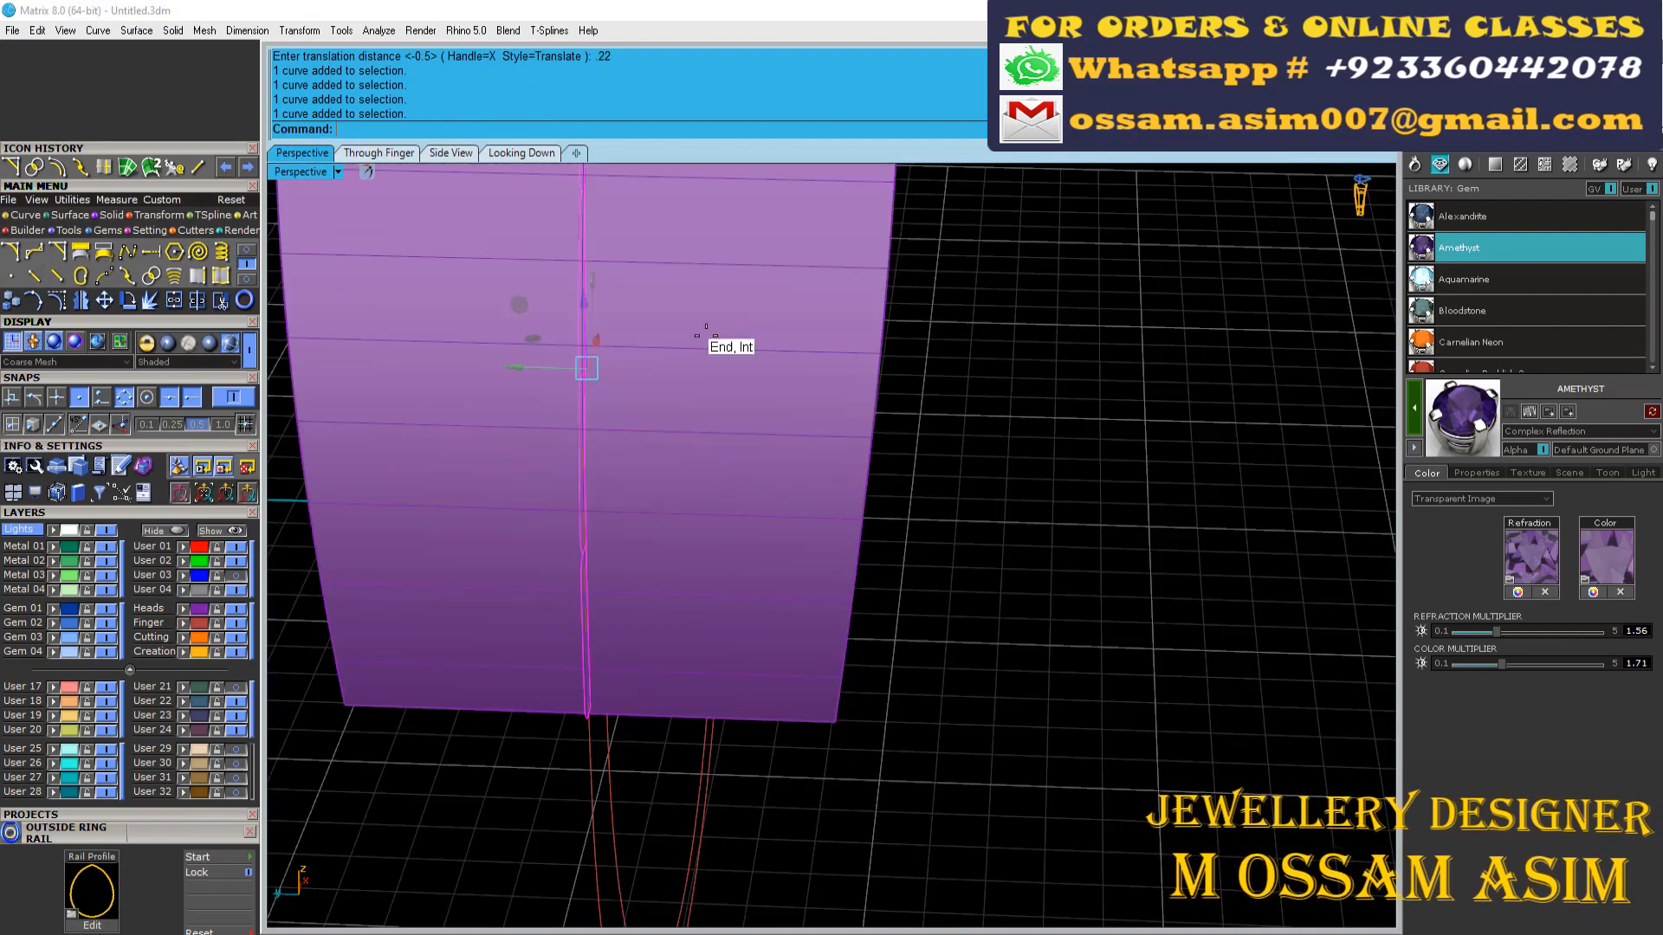
click(199, 248)
click(525, 128)
scroll(883, 520, down, 12)
click(968, 571)
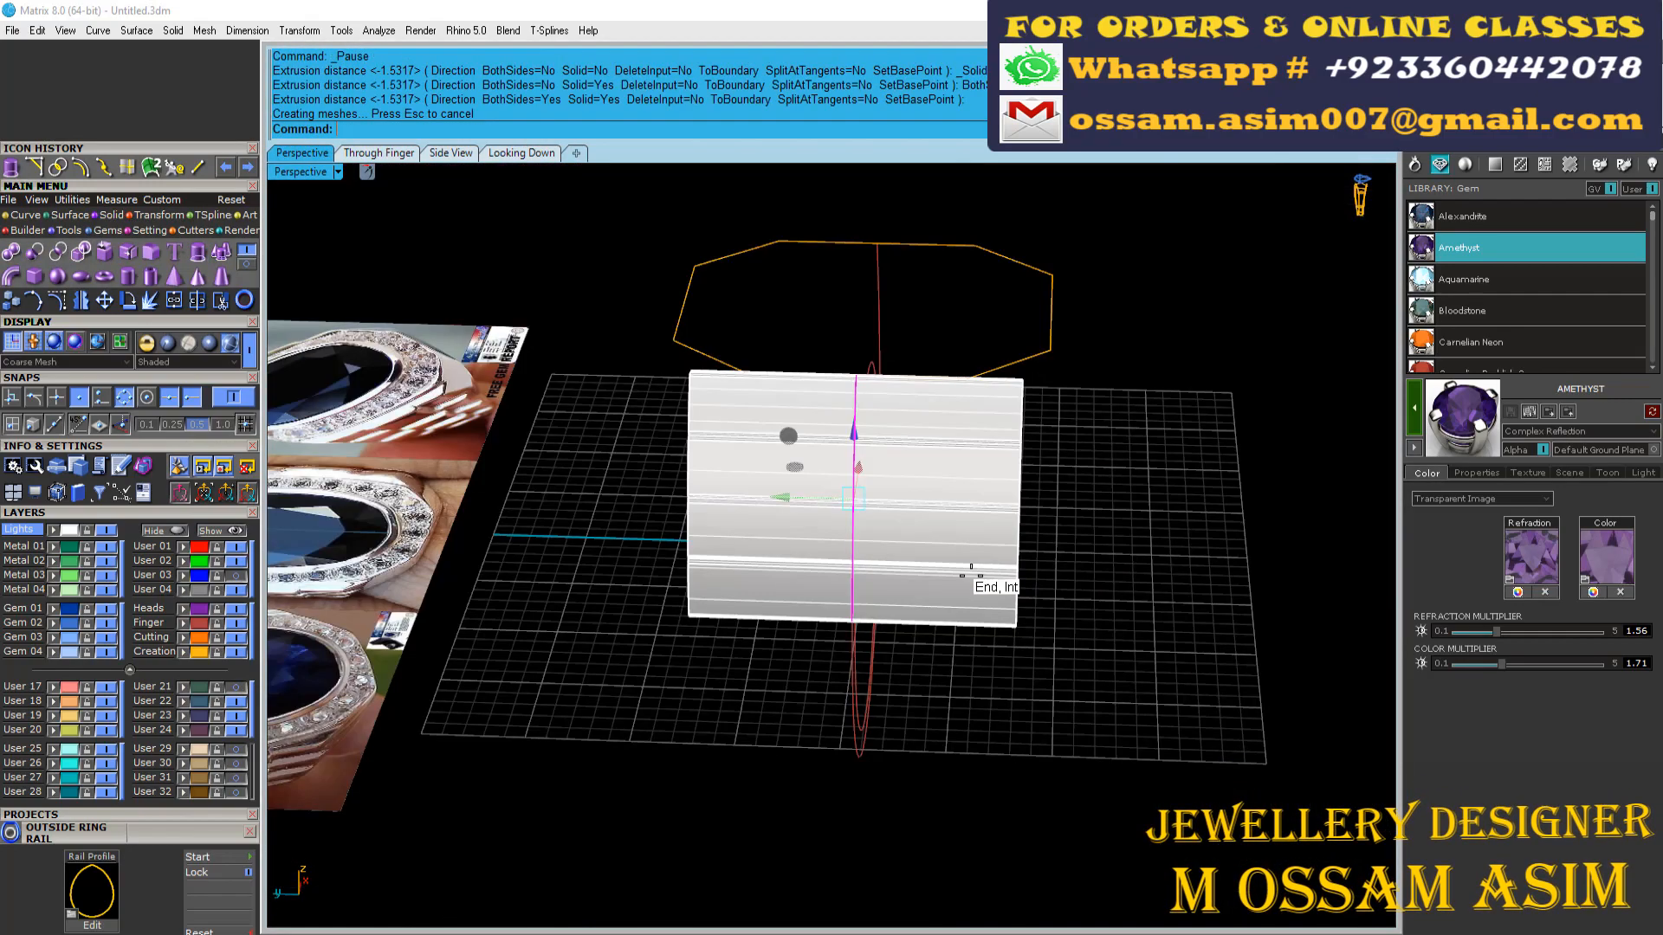
key(Escape)
Step: Assign the four extruded band solids to the User 28 layer and hide that layer
scroll(918, 555, up, 7)
right_drag(944, 485, 525, 468)
click(526, 468)
shift+click(513, 563)
shift+click(506, 693)
shift+click(504, 814)
click(54, 792)
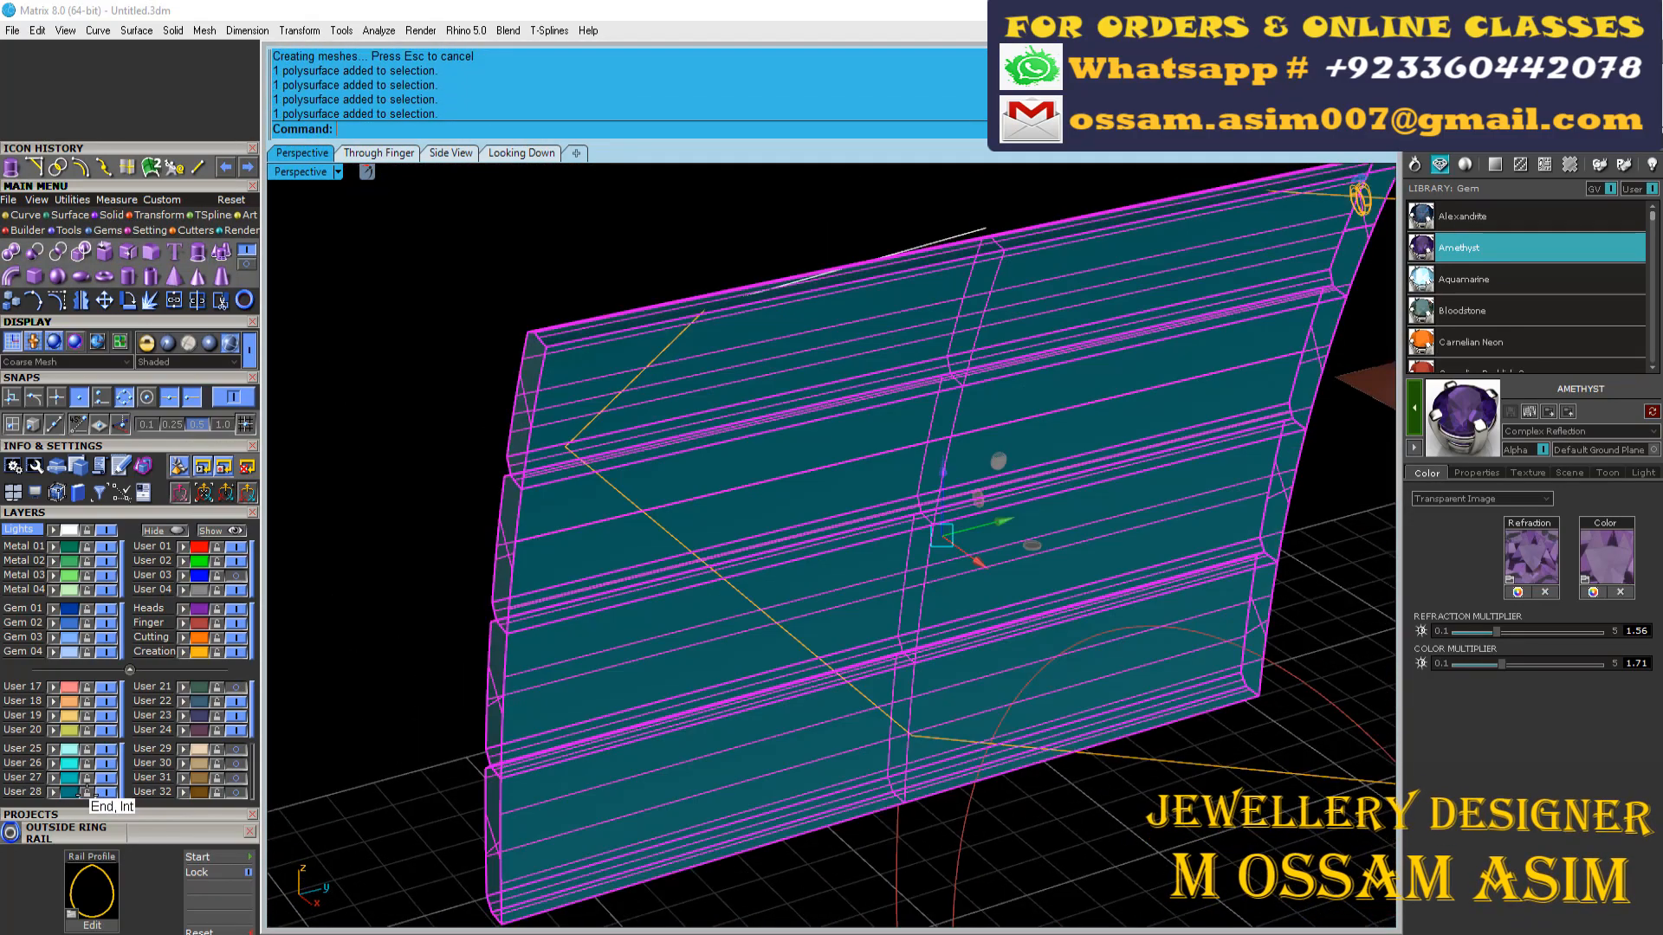
click(107, 791)
Step: Extrude the purple shoulder surface as a solid to both sides along a custom direction
click(719, 675)
click(217, 255)
click(476, 131)
right_drag(554, 286, 692, 431)
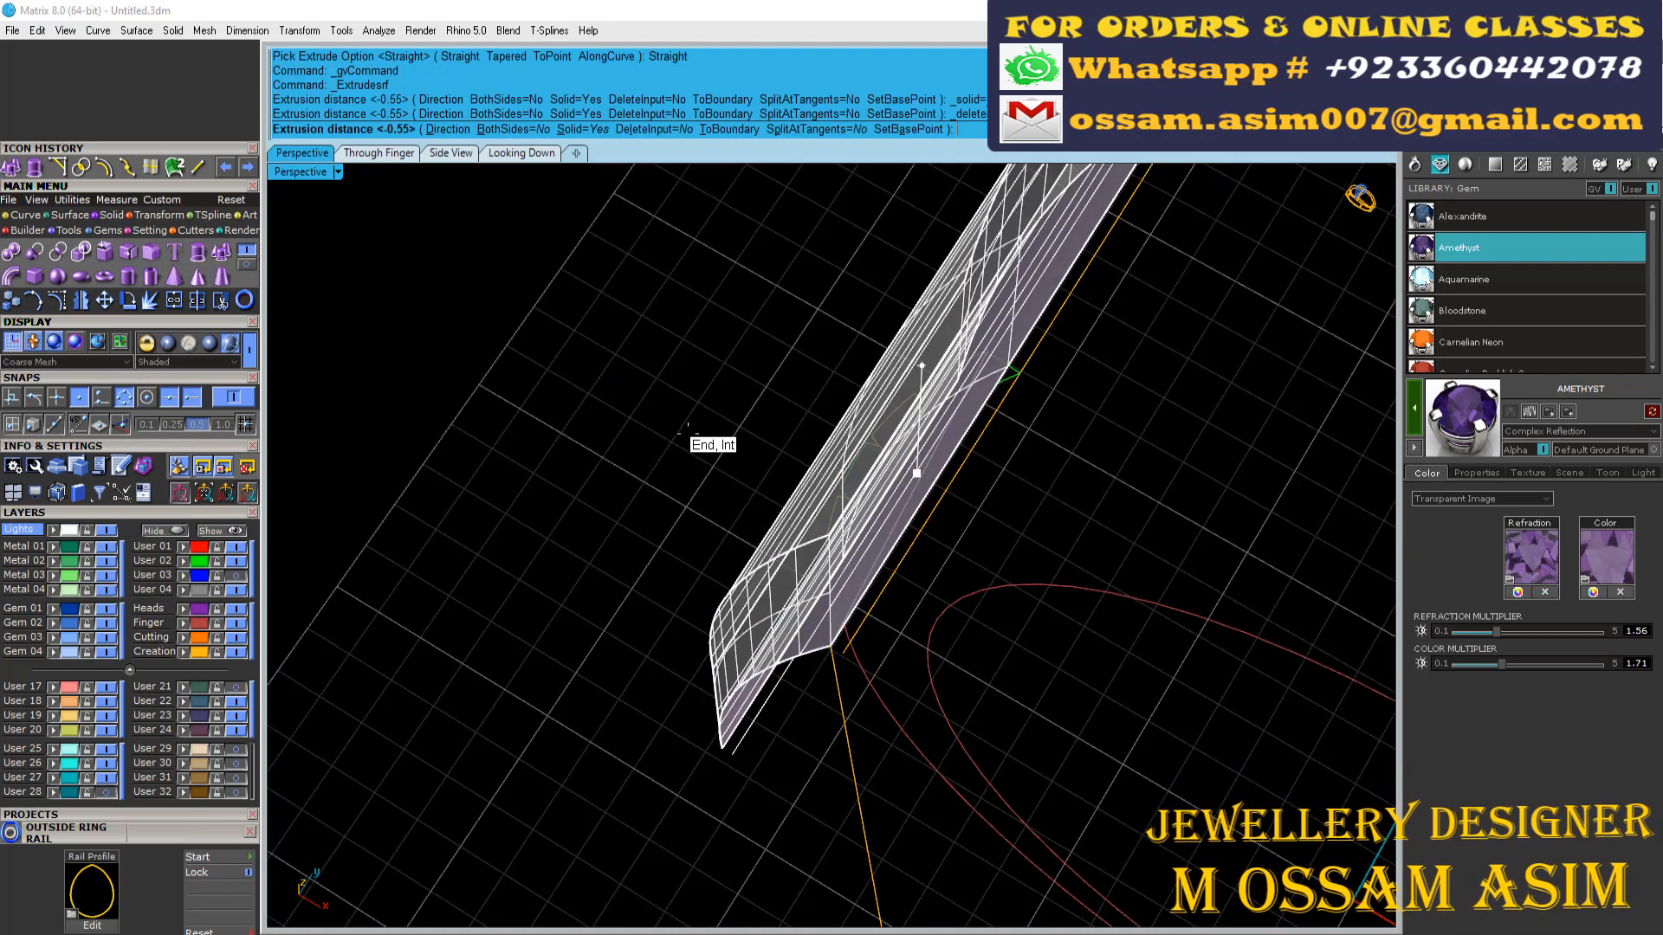
click(381, 406)
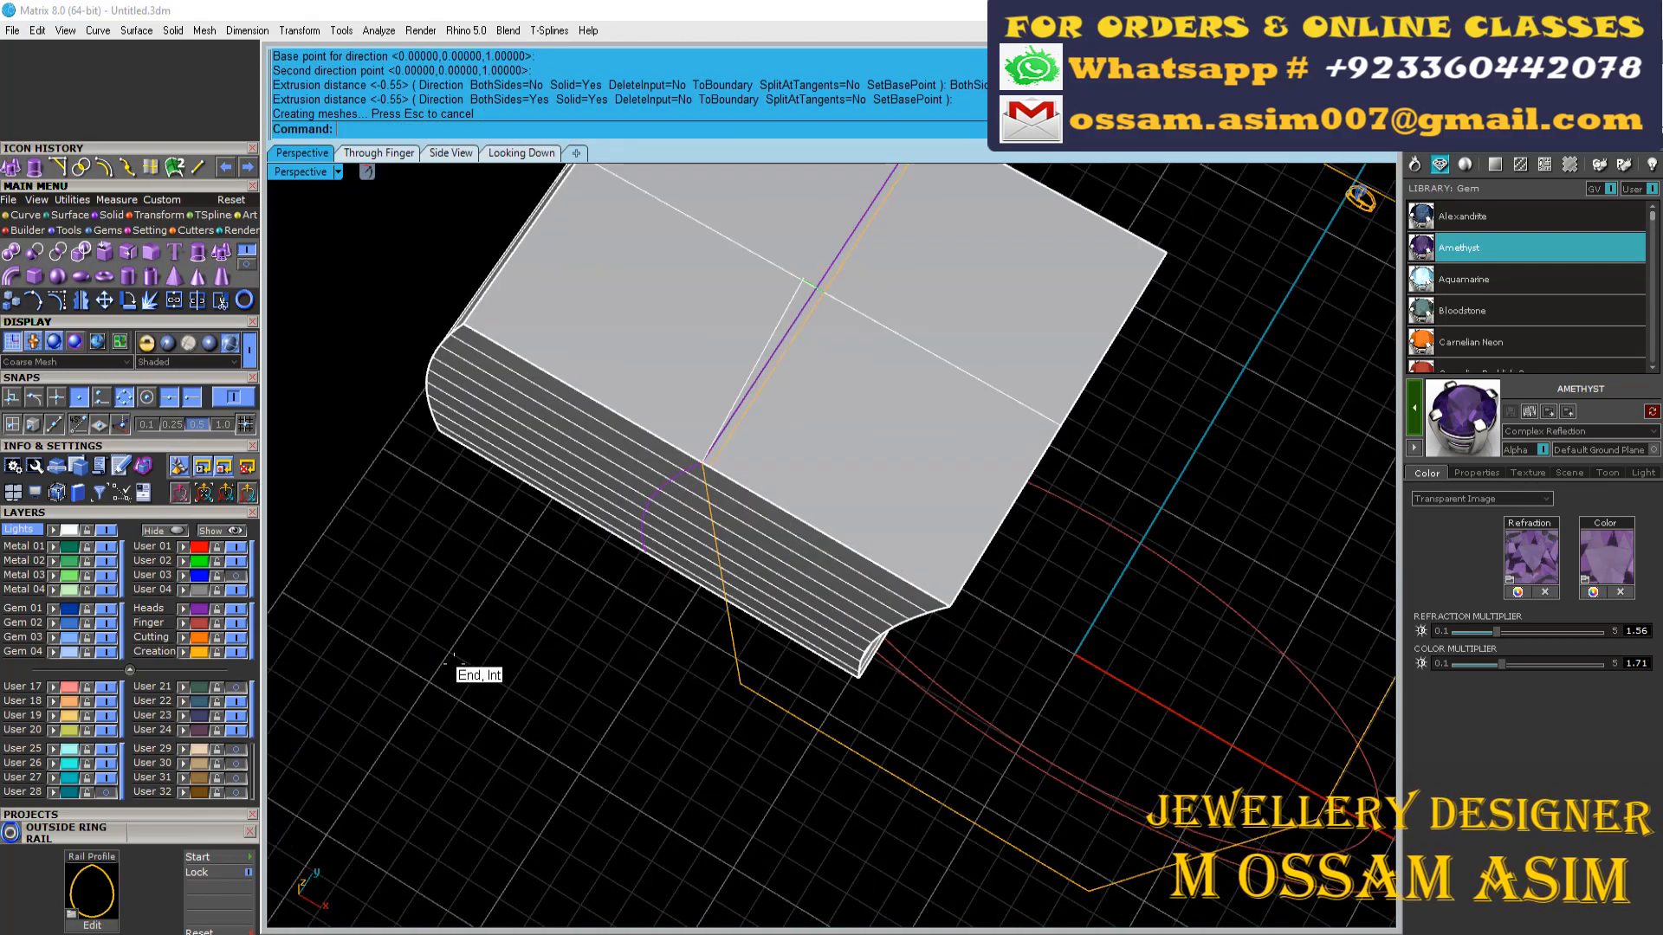
Step: Boolean-intersect the extruded shoulder block with the stepped band solids
click(546, 433)
right_drag(563, 554, 693, 407)
click(58, 252)
click(672, 371)
right_click(672, 371)
Step: Assign the intersected stepped shoulder piece to the User 25 layer and hide that layer
click(537, 554)
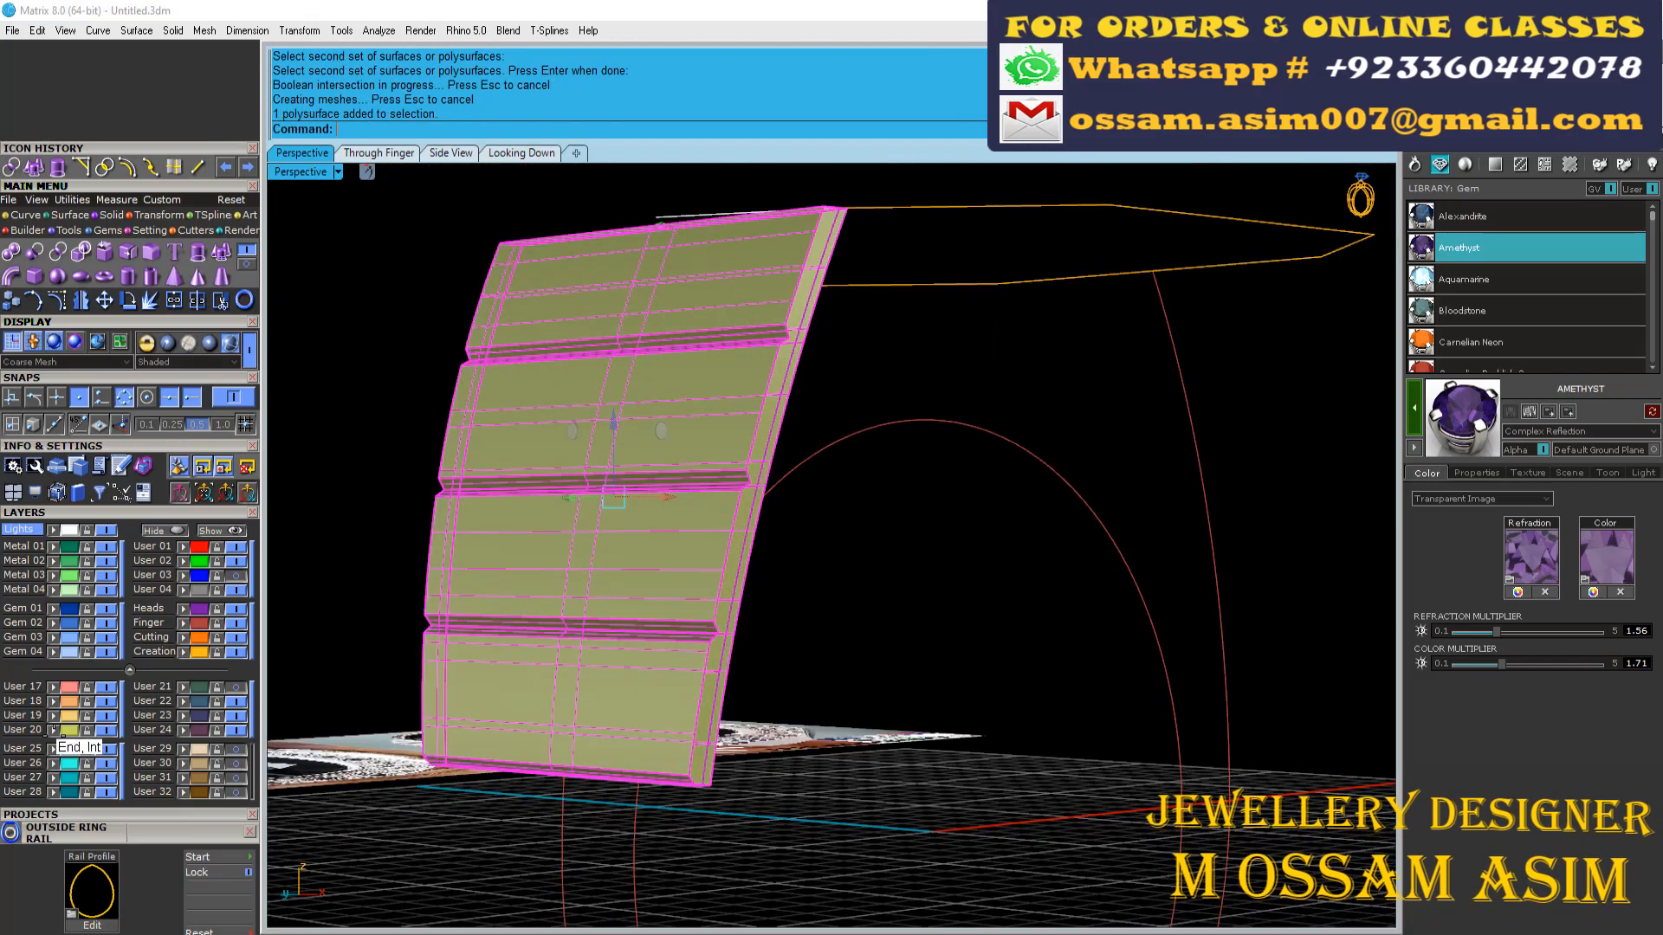
right_drag(54, 735, 784, 502)
click(788, 453)
scroll(788, 454, up, 4)
click(779, 537)
click(53, 749)
click(106, 749)
right_drag(606, 641, 646, 486)
scroll(645, 485, down, 3)
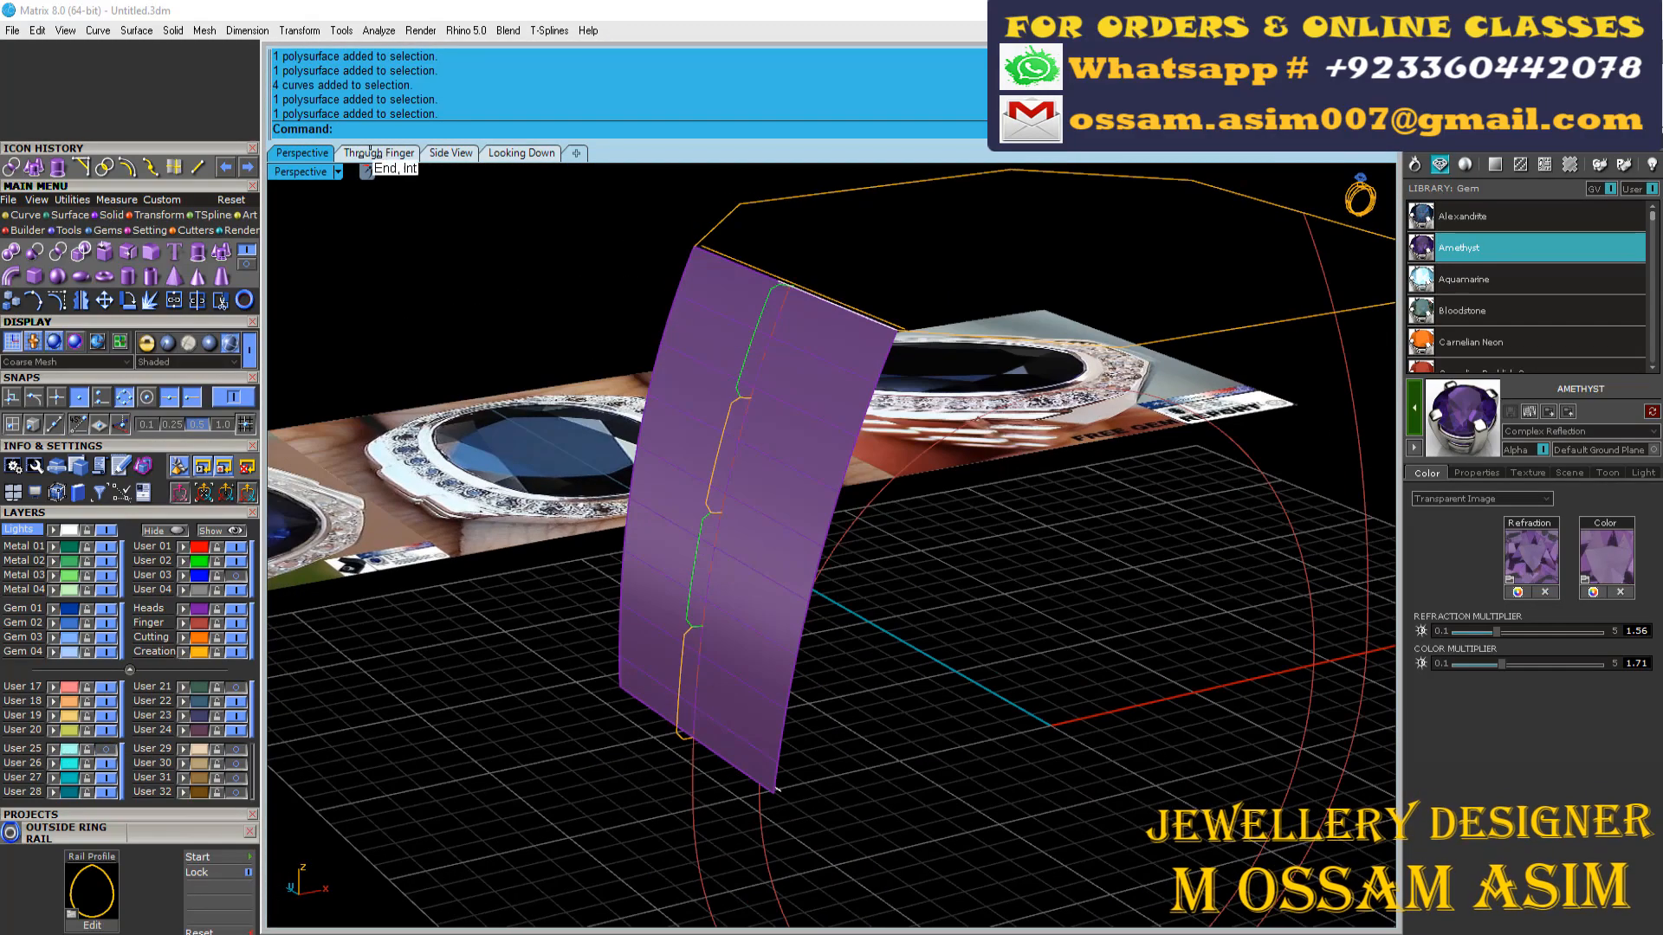
Step: Select the four green and orange band outlines in the Through Finger view and group them
click(379, 154)
click(612, 362)
scroll(568, 429, up, 2)
shift+drag(517, 709, 509, 742)
scroll(511, 716, up, 4)
key(ctrl+g)
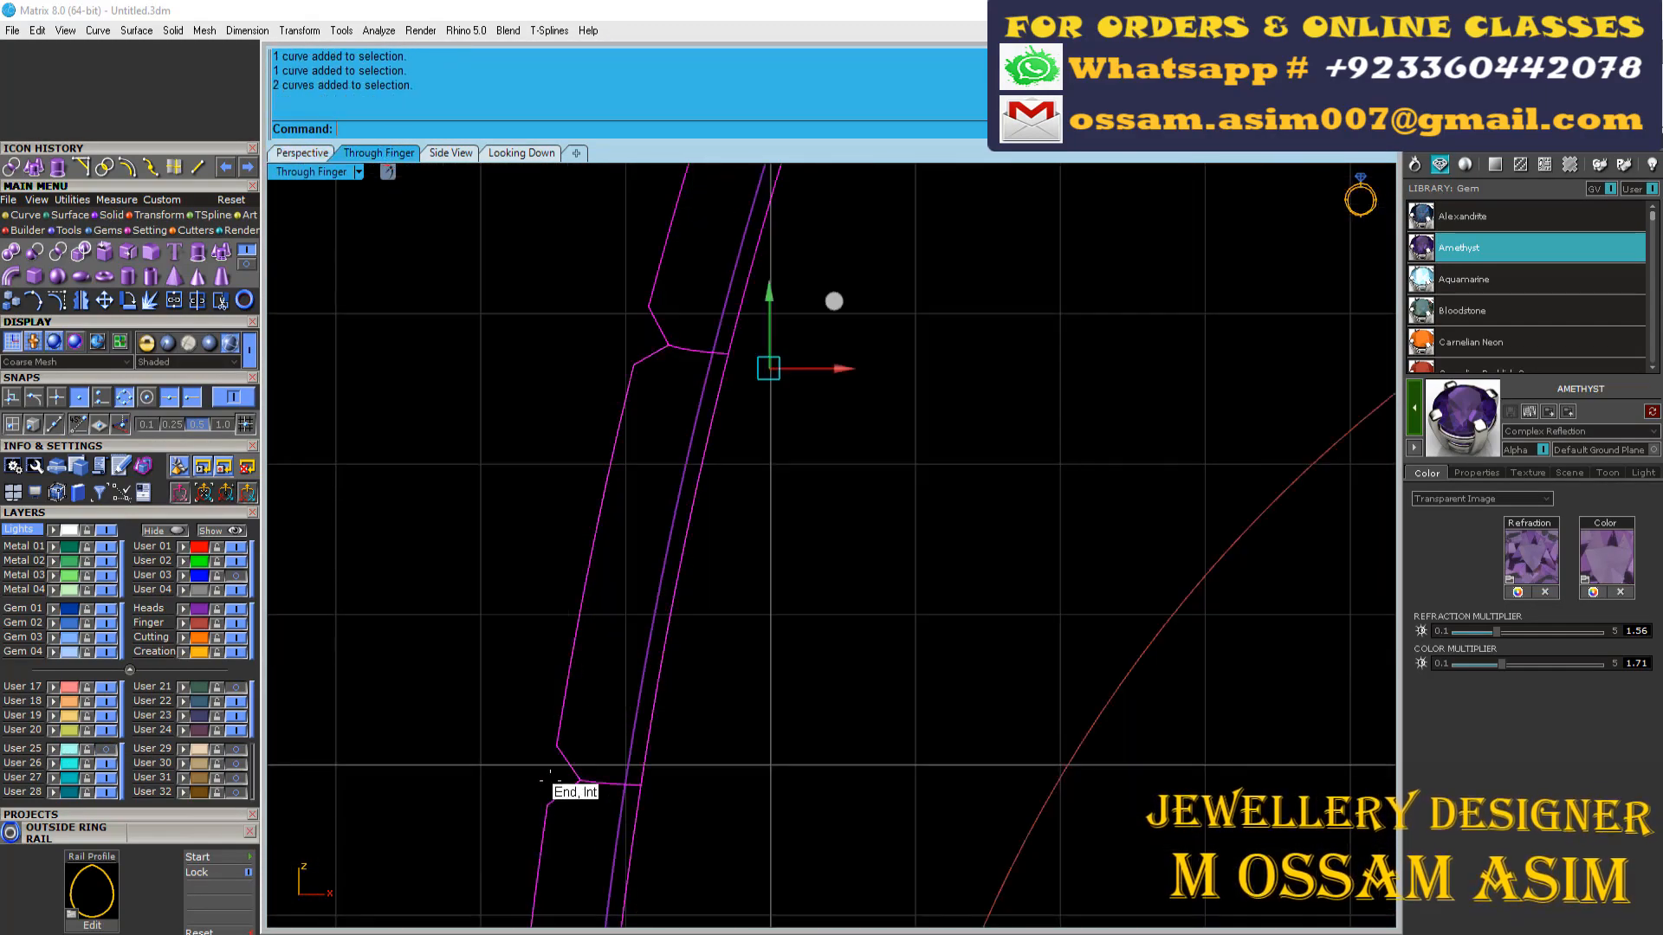
scroll(485, 739, down, 7)
click(104, 300)
scroll(470, 467, up, 2)
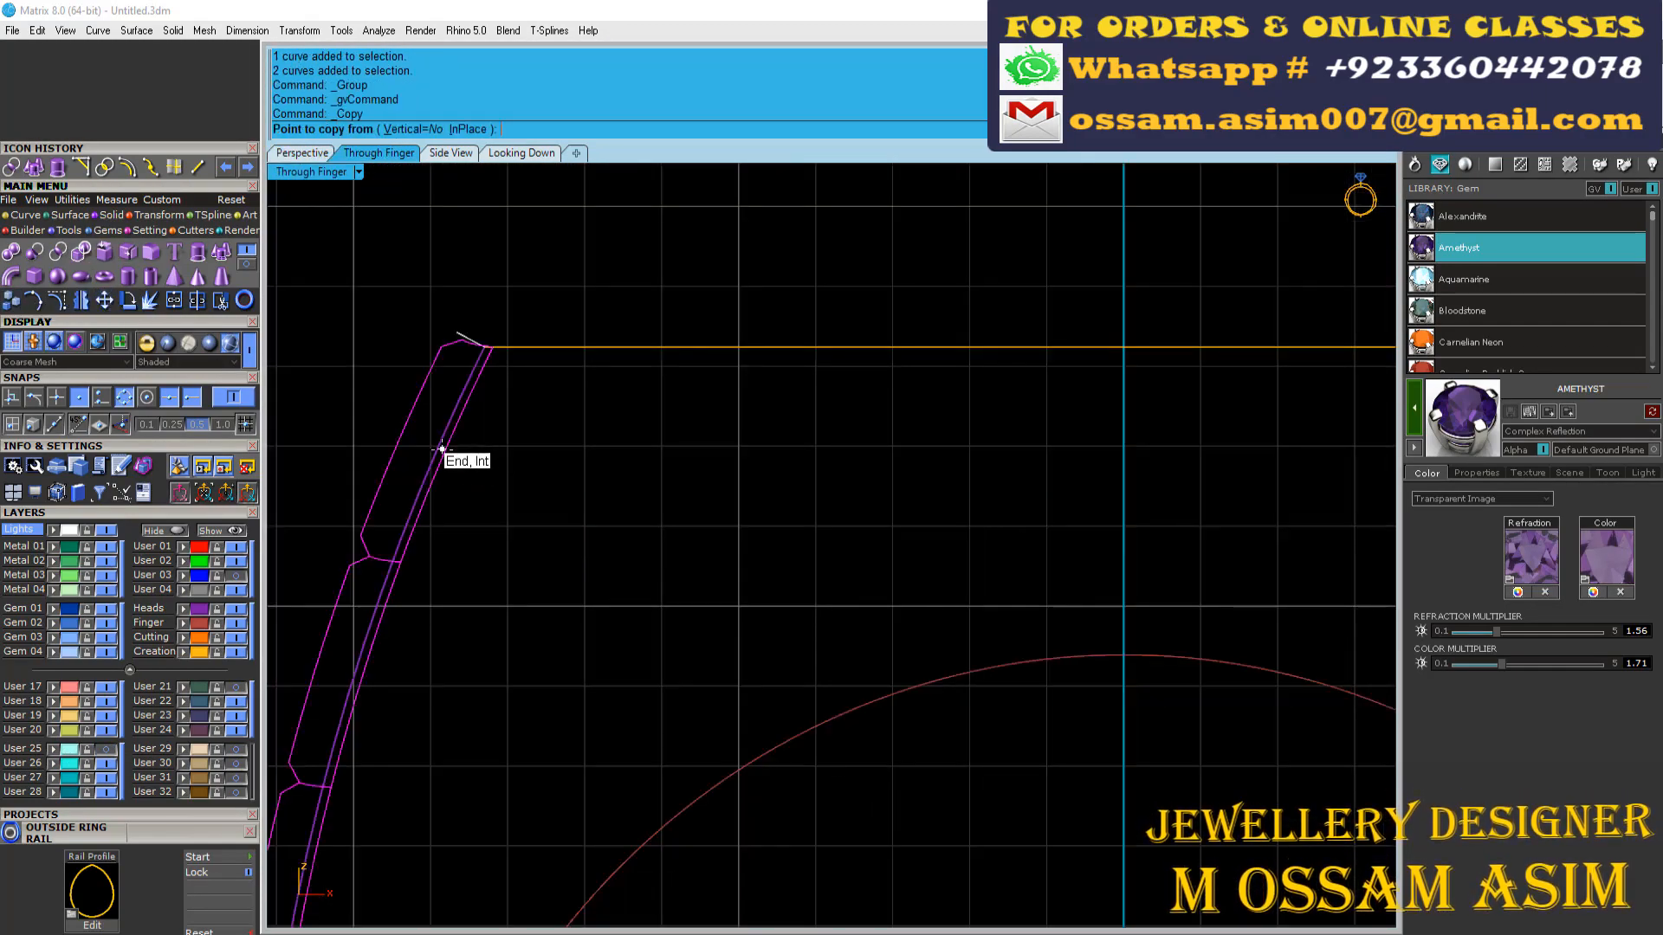
scroll(442, 448, down, 4)
scroll(541, 381, up, 5)
scroll(462, 388, down, 1)
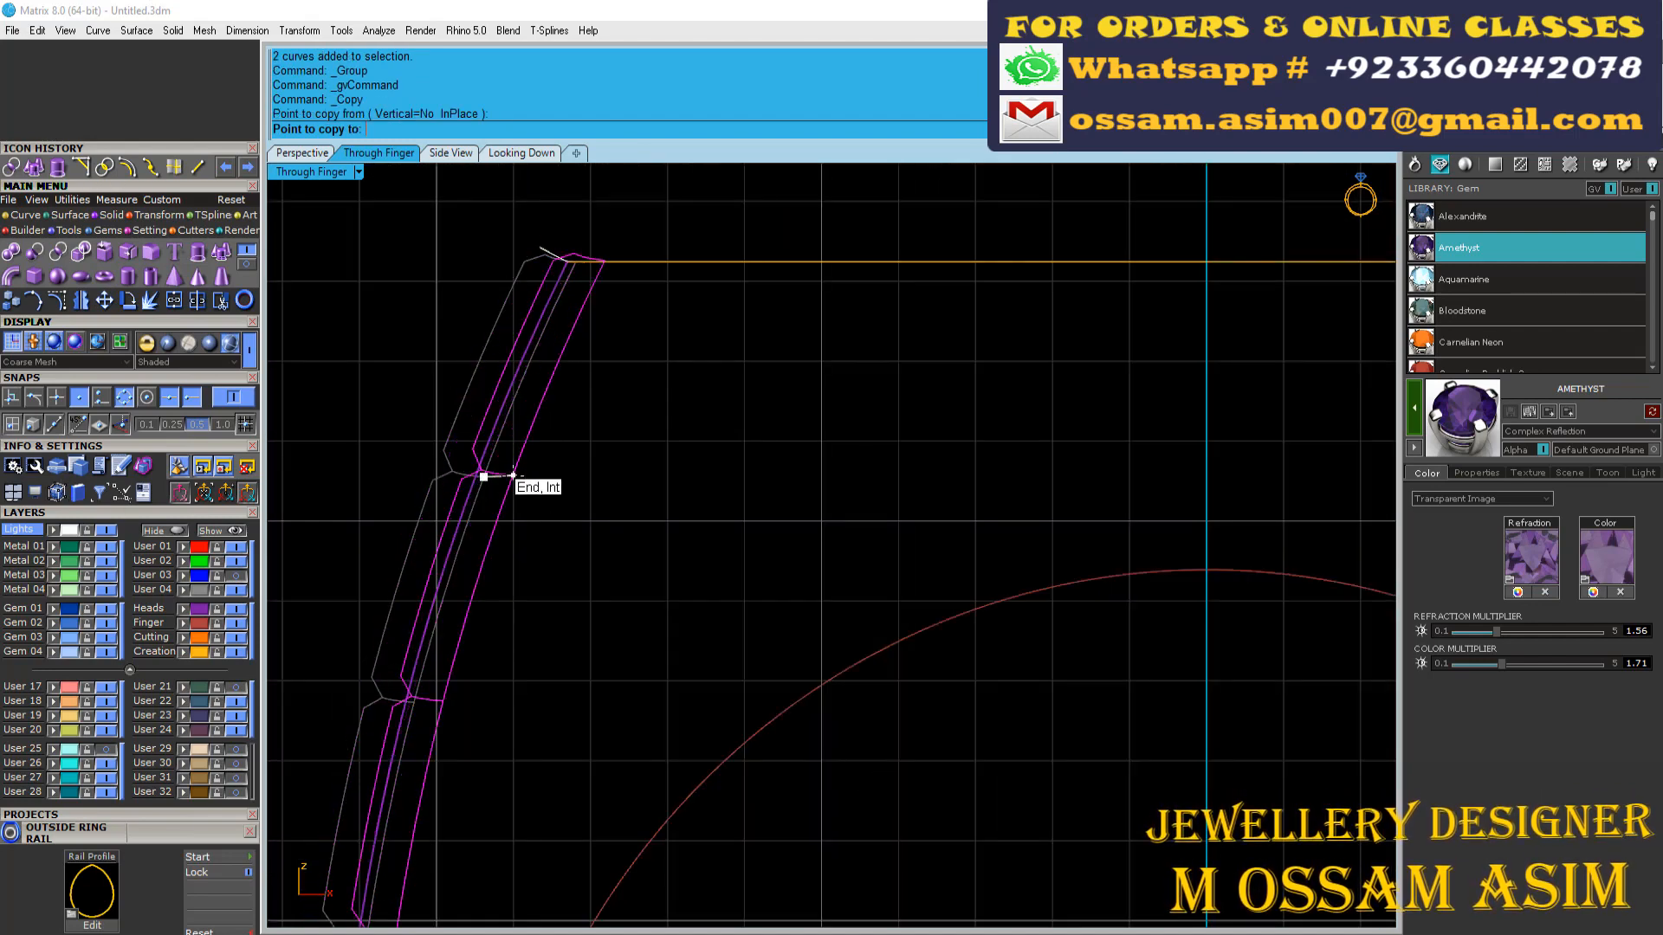
key(Escape)
Step: Copy the grouped band outlines down along the shoulder, snapping between corners of the outlines
scroll(422, 538, up, 8)
click(576, 409)
scroll(502, 698, down, 3)
click(502, 698)
scroll(579, 580, down, 2)
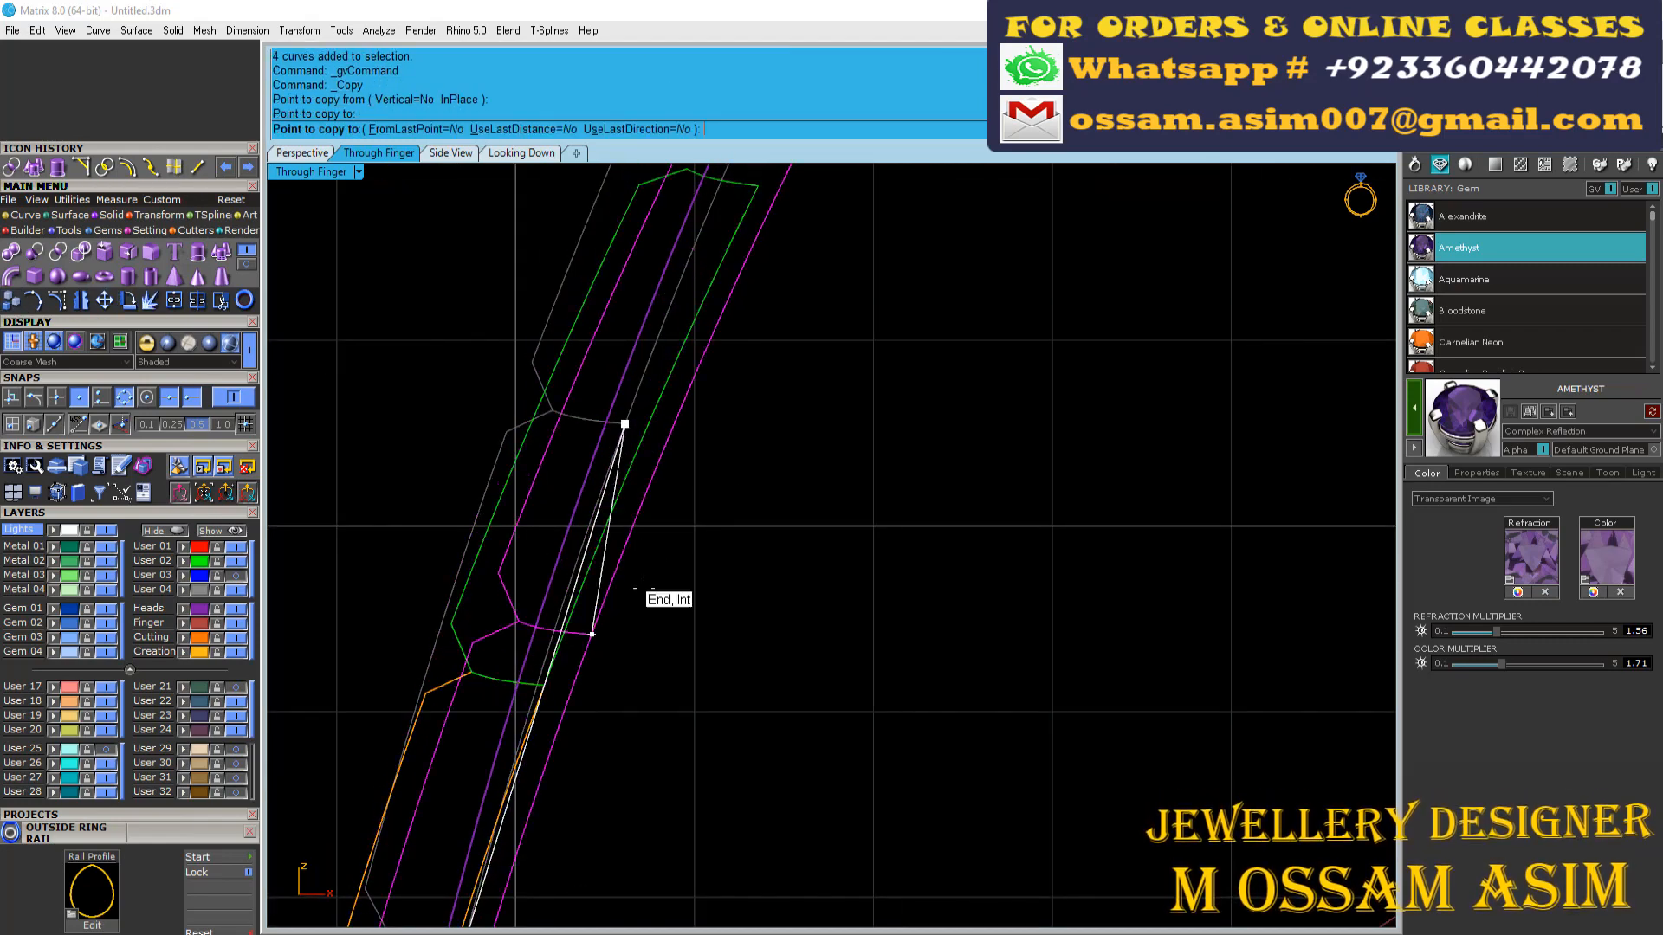
right_click(644, 588)
Step: Assign the original band outline group to the User 01 layer and hide that layer
scroll(644, 588, down, 6)
right_drag(710, 457, 710, 311)
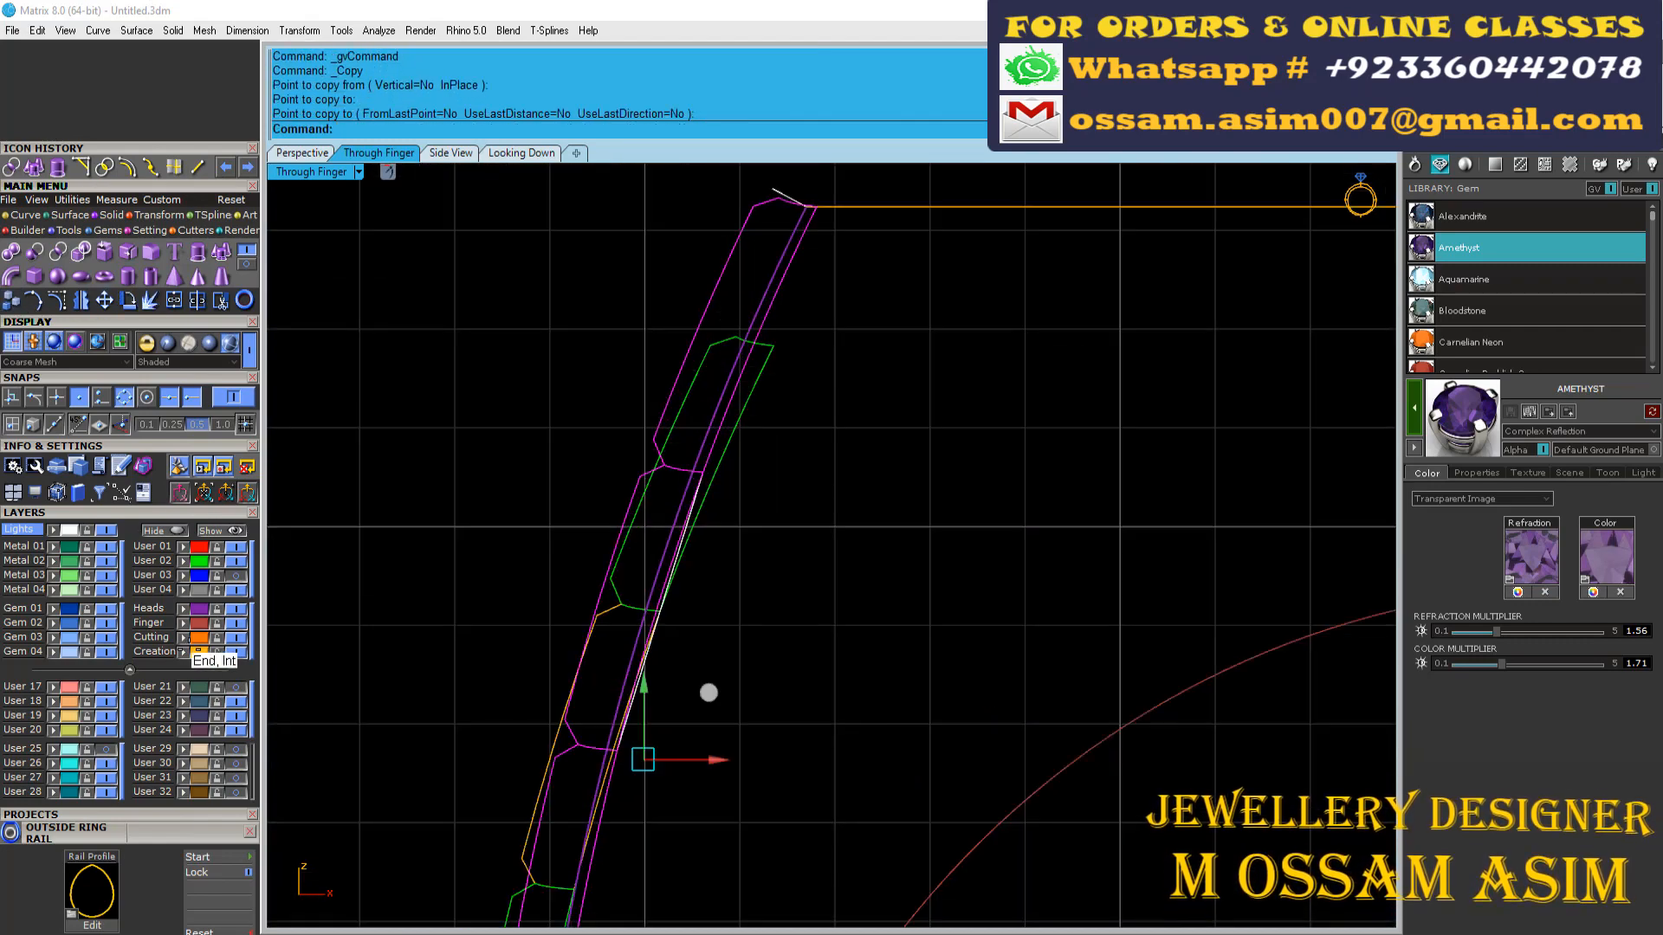
click(192, 548)
click(235, 548)
Step: Rotate the copied band outlines with Copy set to No to follow the purple shoulder curve
scroll(537, 623, up, 2)
click(531, 598)
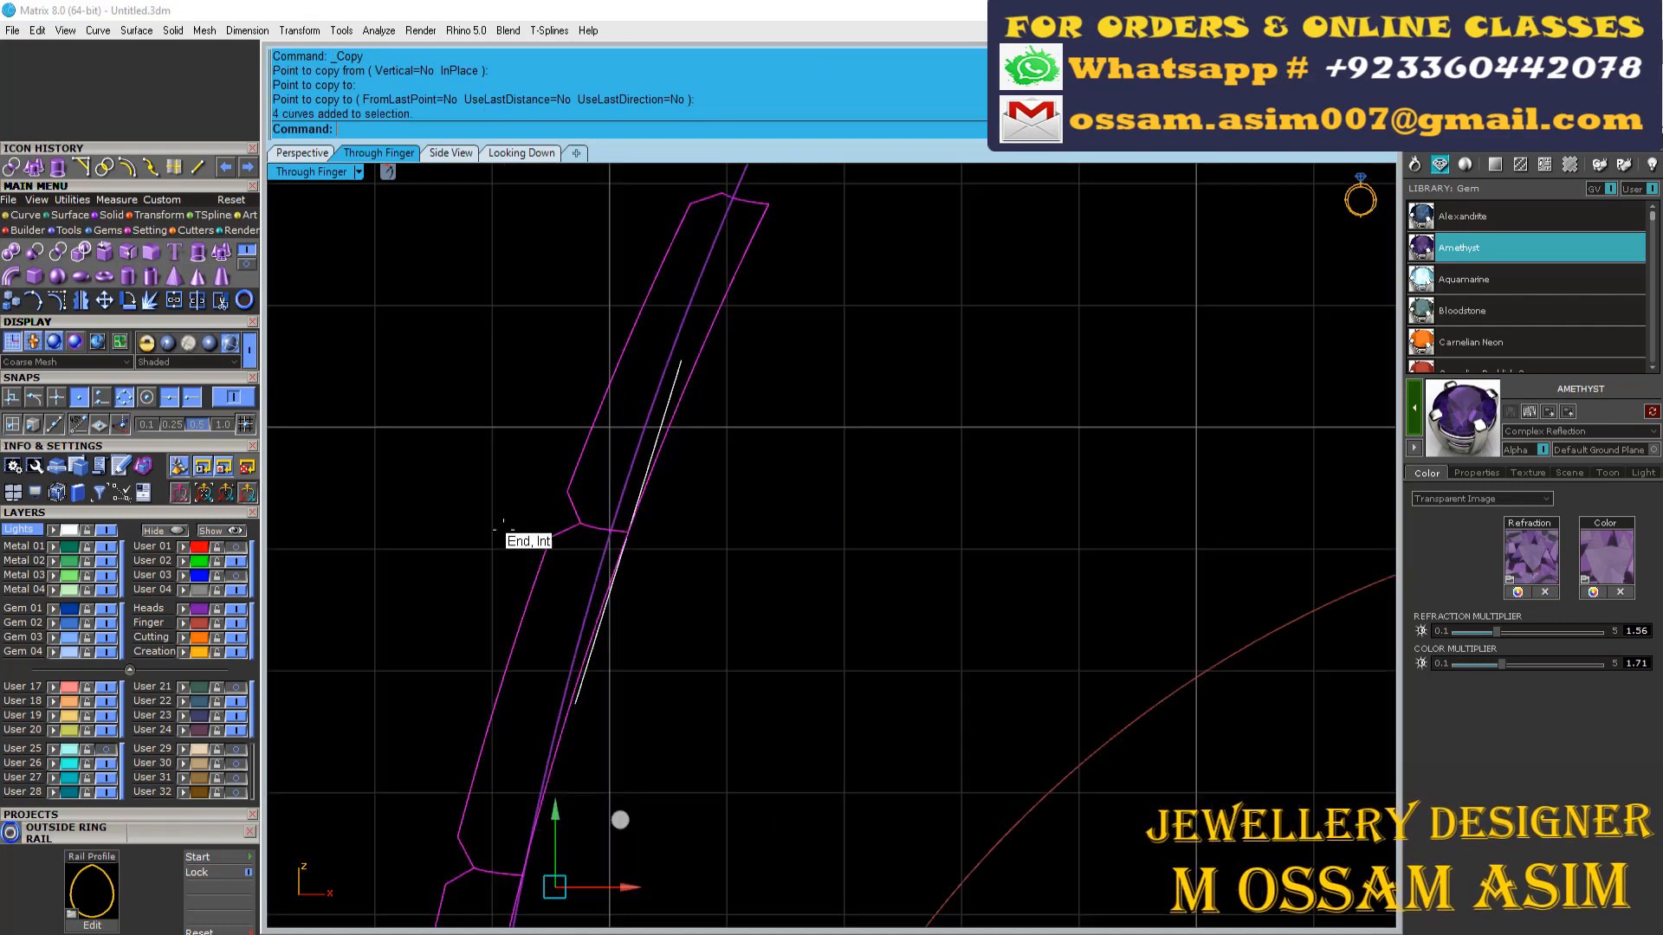
scroll(541, 291, down, 4)
key(ctrl+r)
right_drag(593, 618, 676, 650)
click(529, 130)
scroll(604, 840, up, 3)
click(604, 838)
click(656, 846)
scroll(658, 845, down, 4)
key(Escape)
Step: Copy the uppermost green band outline upward from its lower inner corner to its upper inner corner
scroll(642, 382, up, 8)
click(589, 396)
click(526, 433)
scroll(530, 485, down, 2)
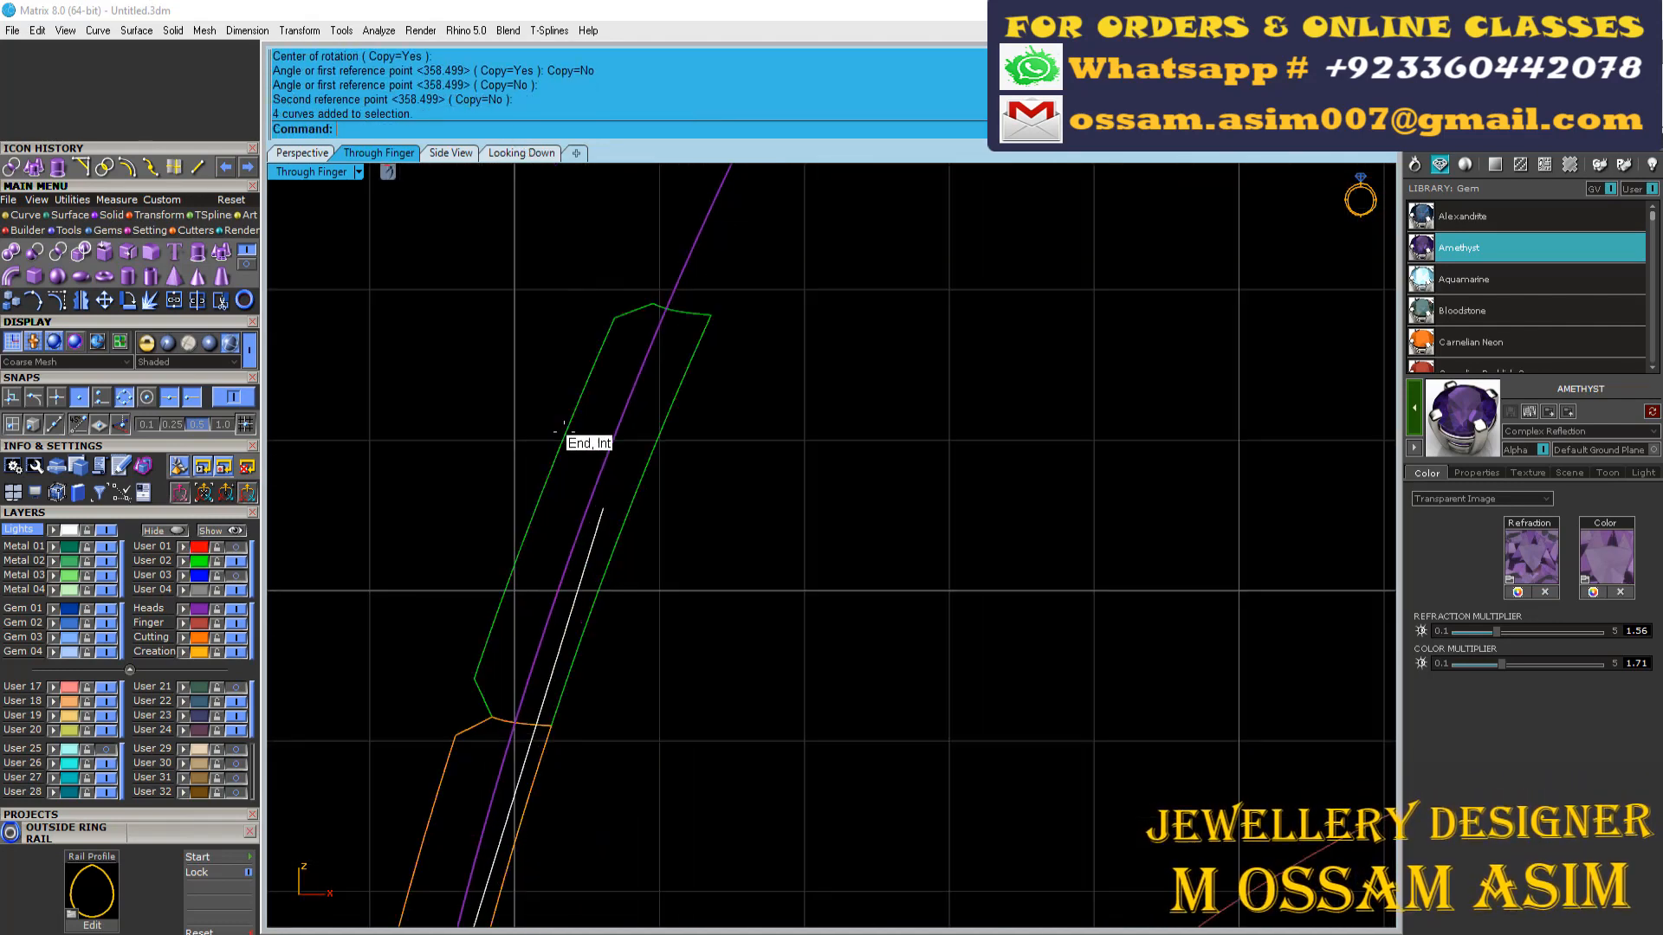
click(711, 315)
scroll(596, 572, down, 8)
right_click(601, 568)
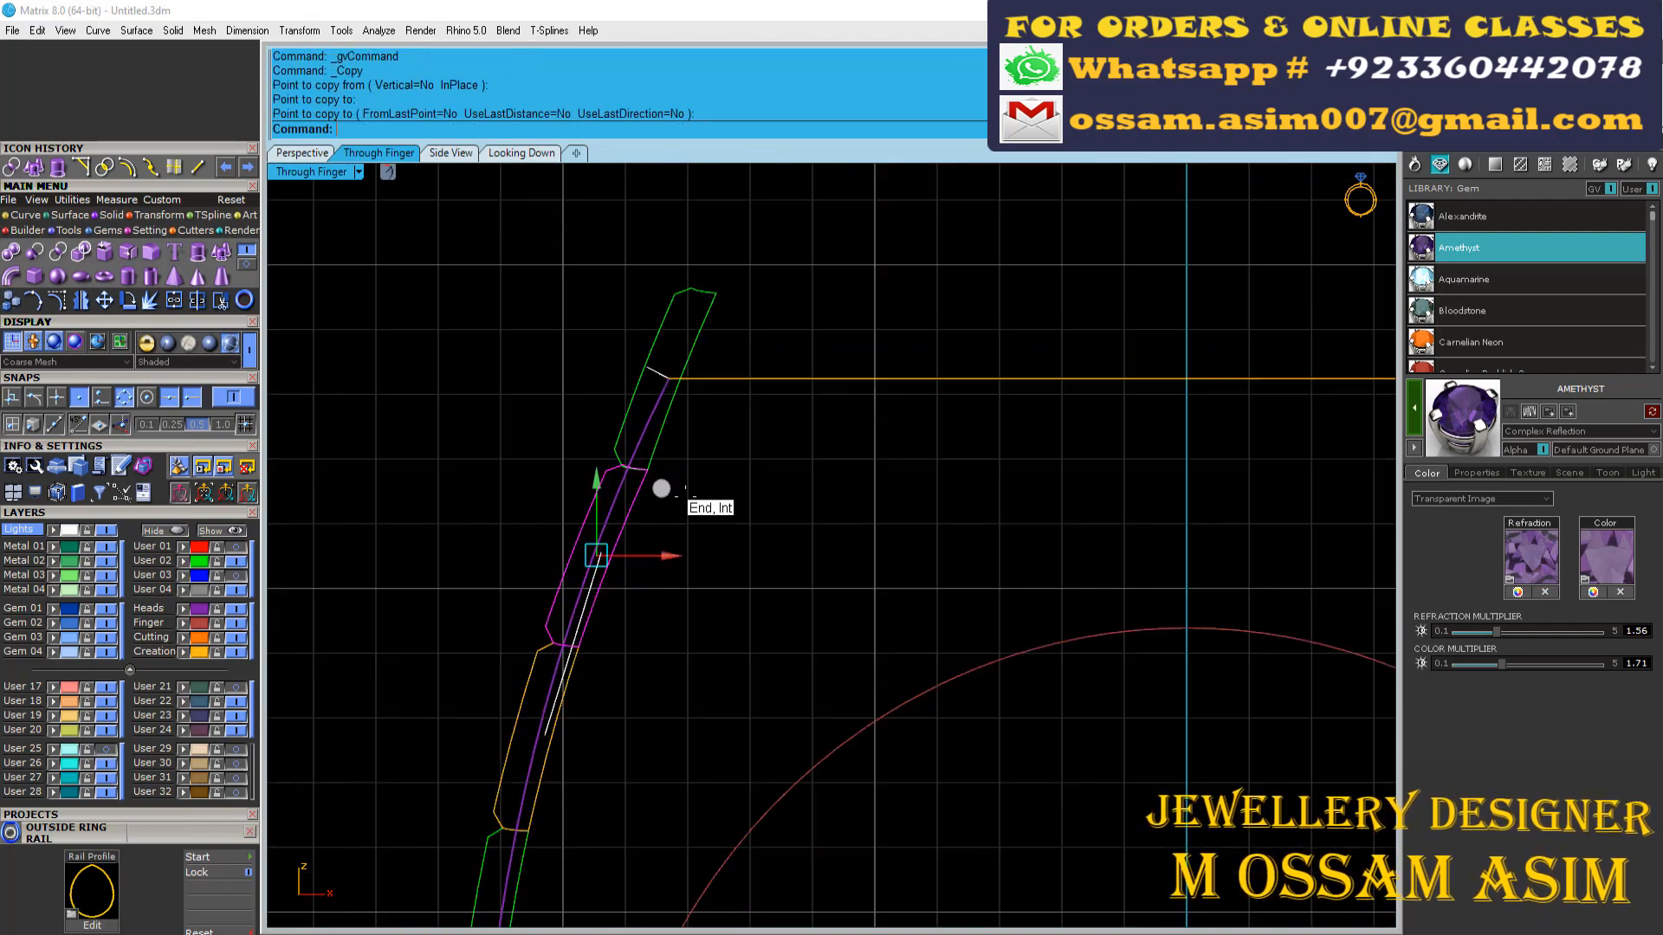
Step: Group the added top outline with the four copied band outlines
scroll(623, 414, up, 6)
click(634, 418)
scroll(570, 208, down, 7)
drag(710, 875, 288, 187)
key(ctrl+g)
scroll(728, 561, up, 5)
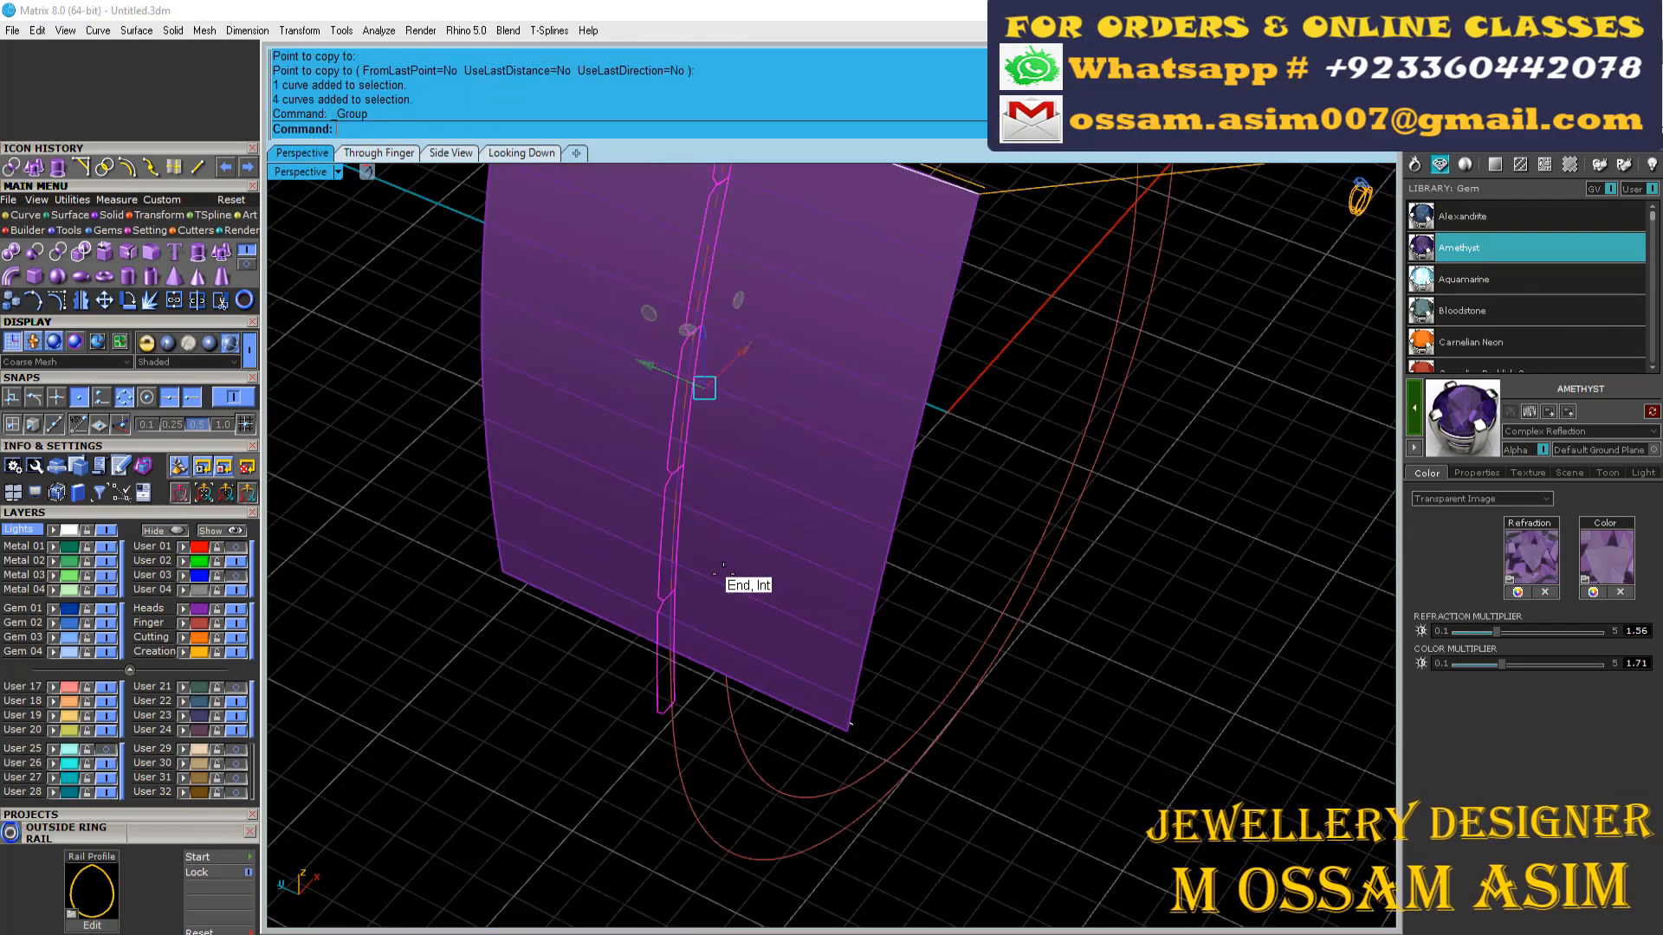
right_drag(695, 496, 449, 344)
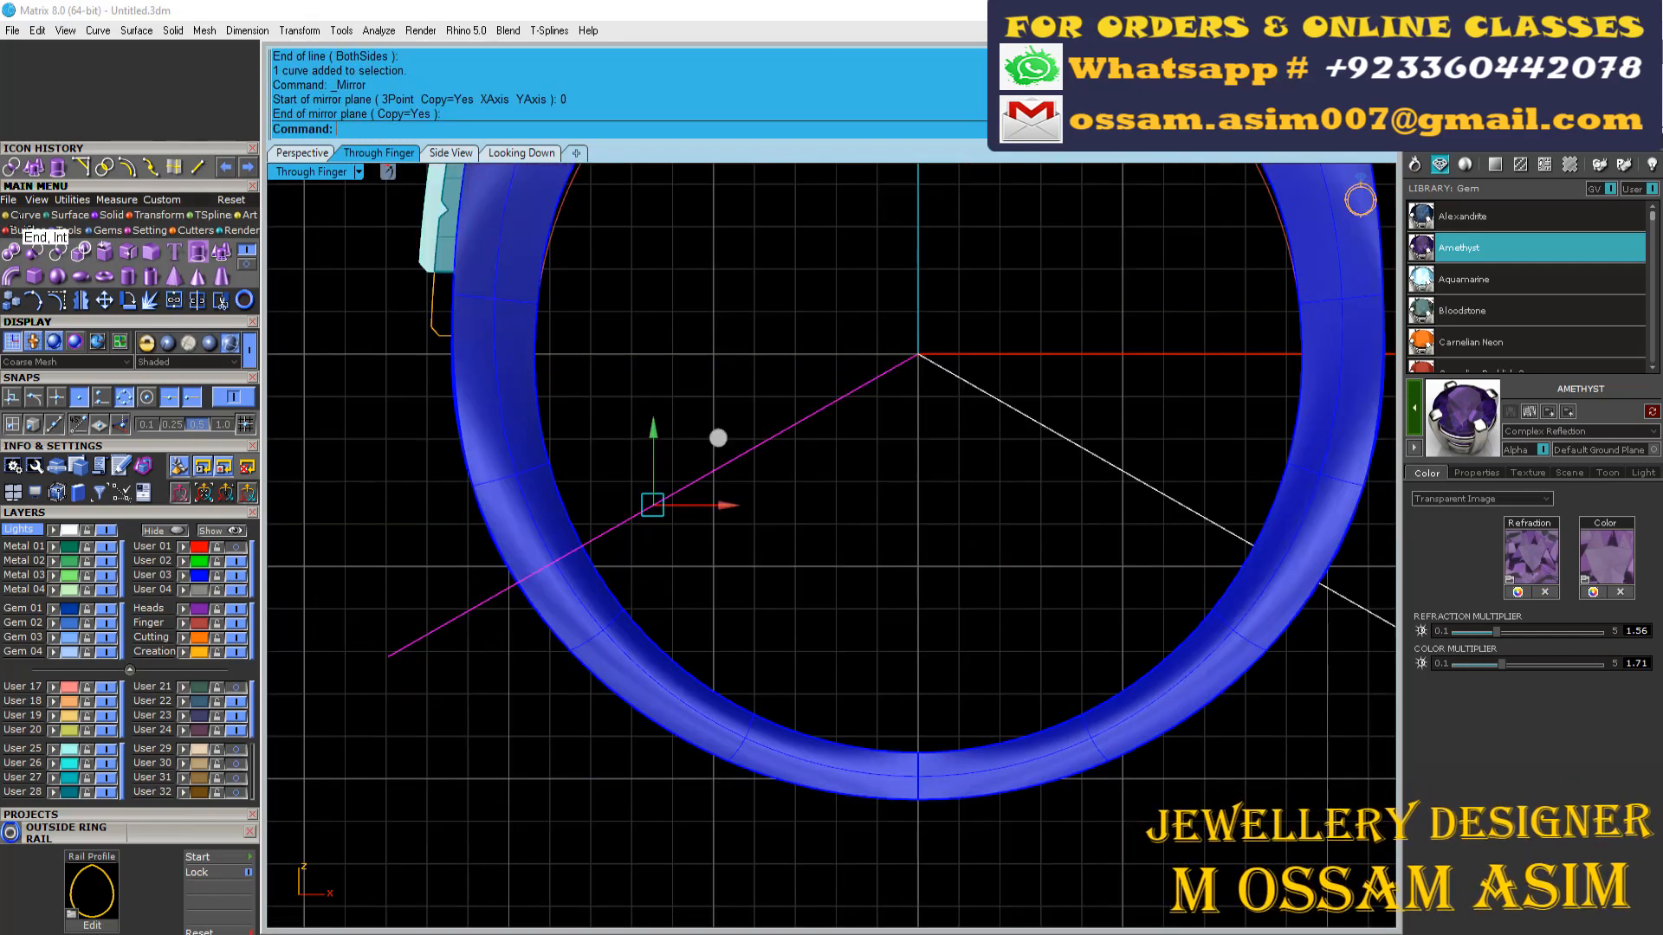
Step: Draw lines connecting the ends of the curves projected onto the lower shank
click(26, 215)
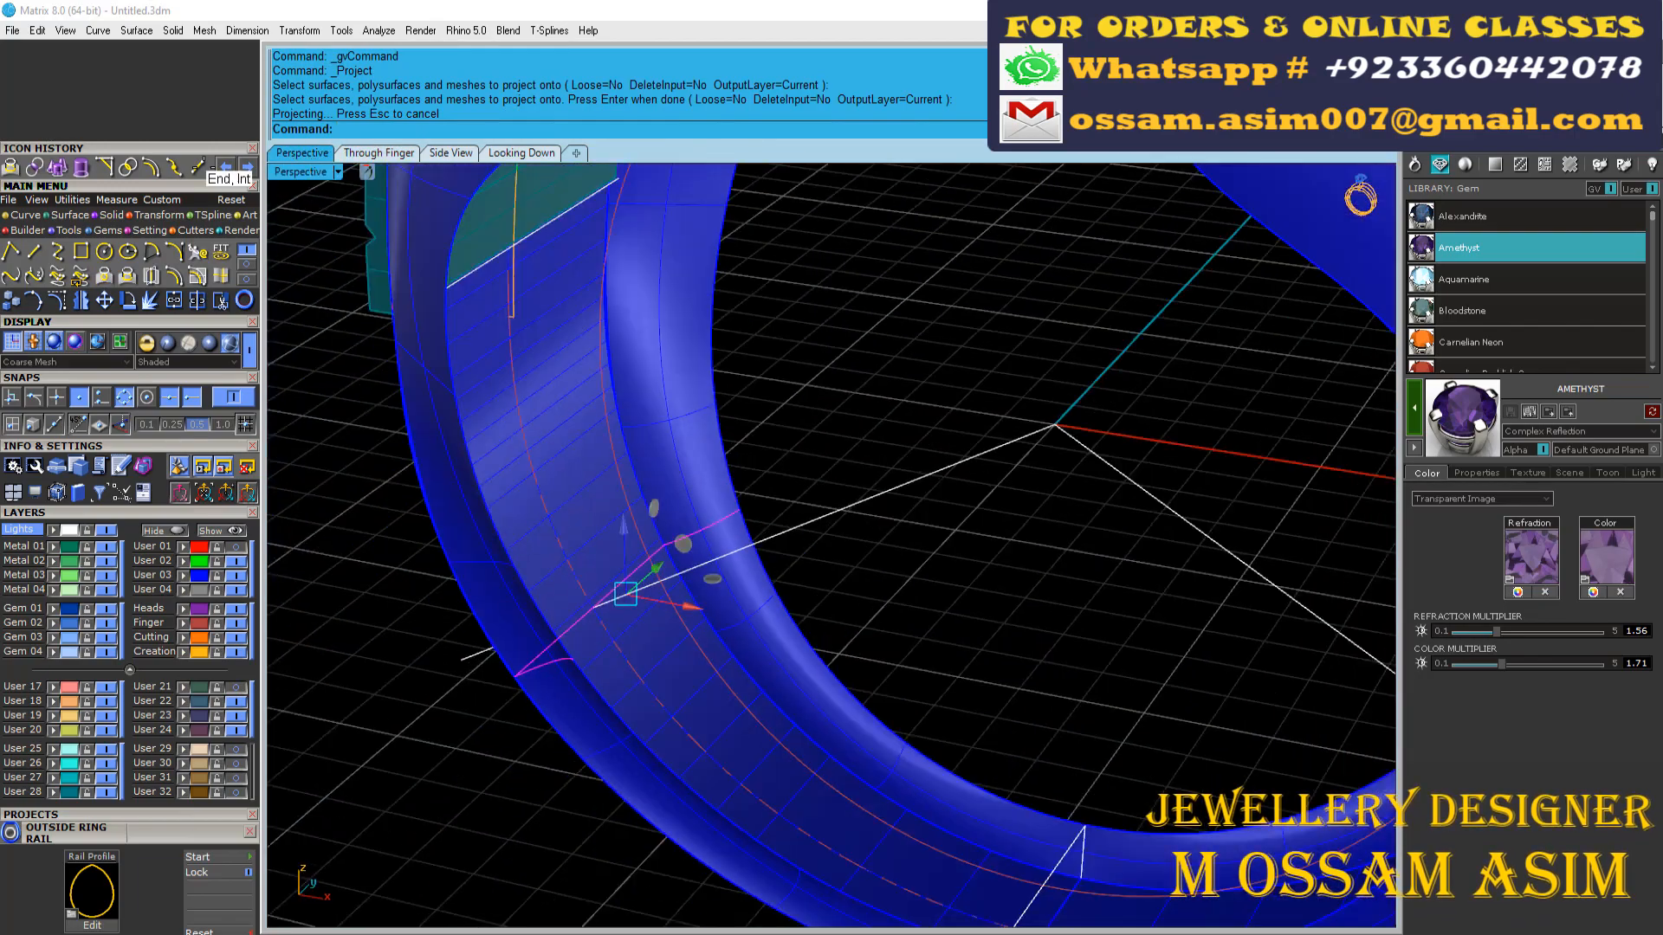
click(201, 167)
click(738, 510)
right_drag(728, 513, 554, 499)
click(529, 595)
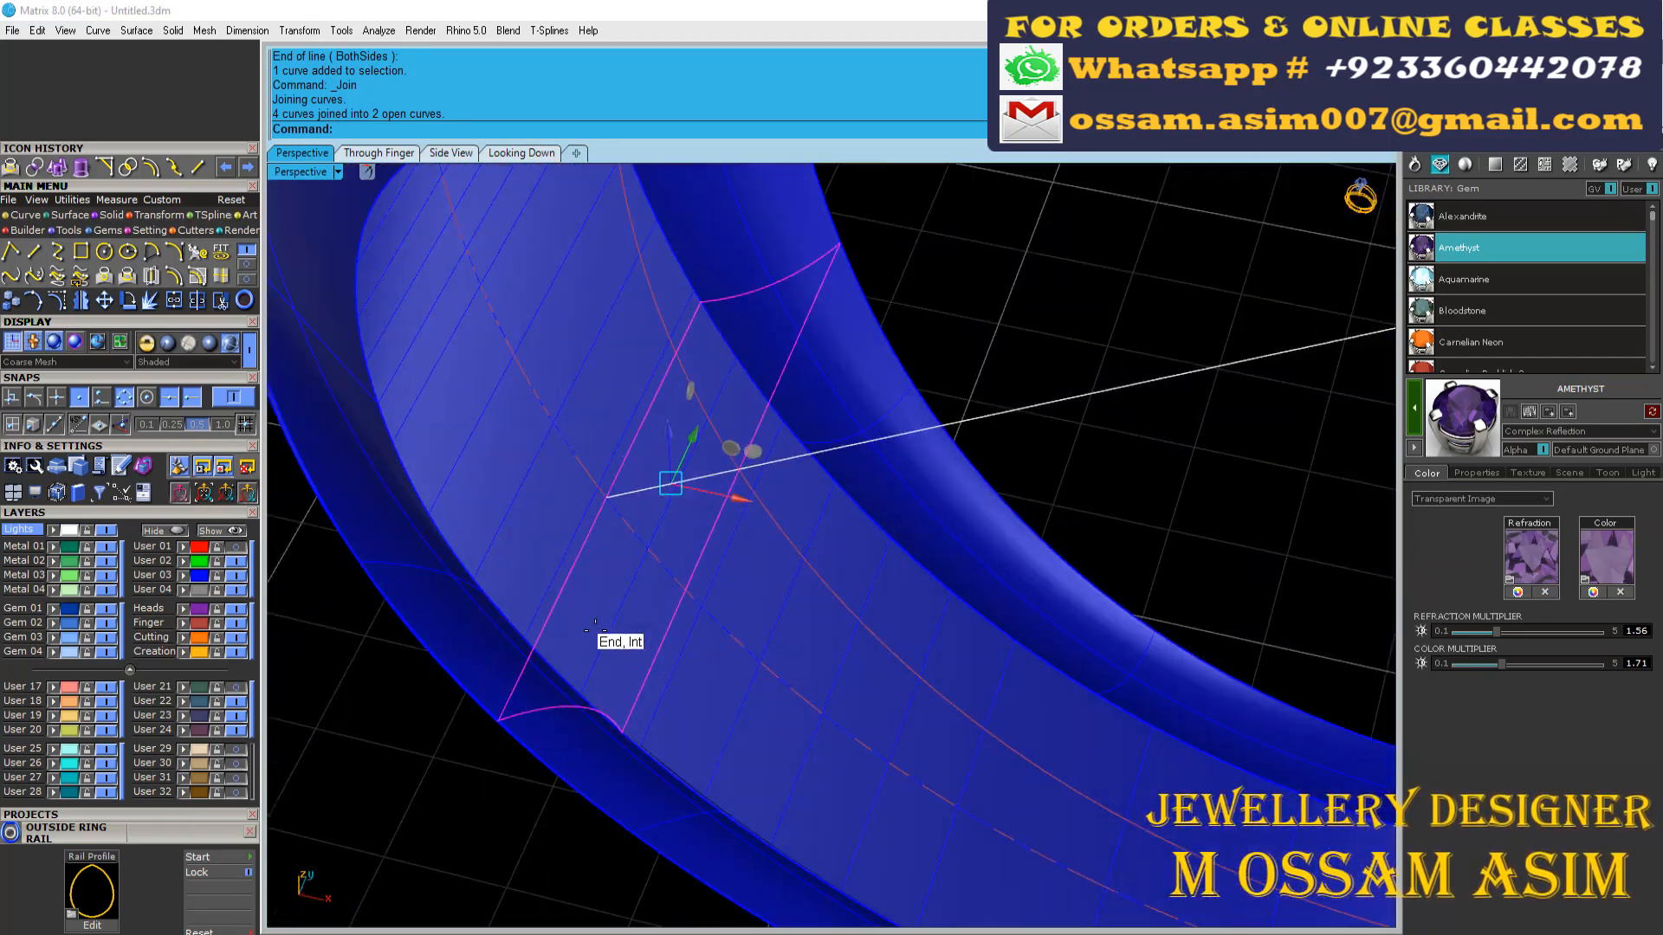
Step: Undo the connecting lines and the curve projection on the lower shank
key(ctrl+z)
key(ctrl+z)
right_drag(595, 624, 592, 542)
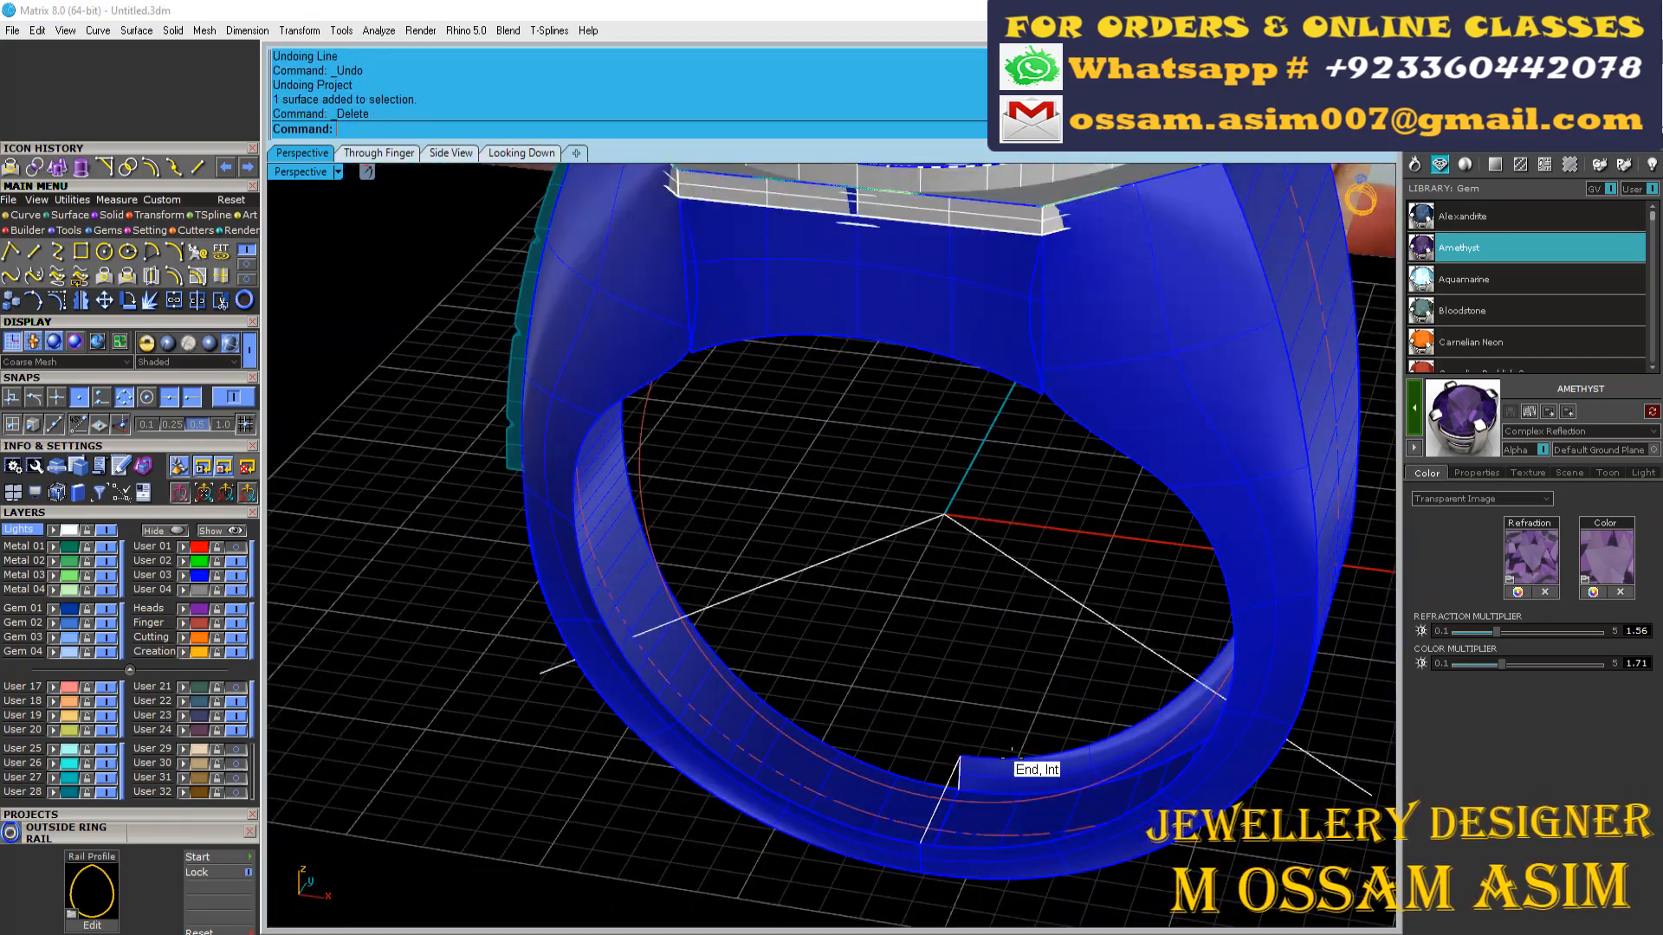
Step: Turn on the control points of the shank's side surface
click(57, 300)
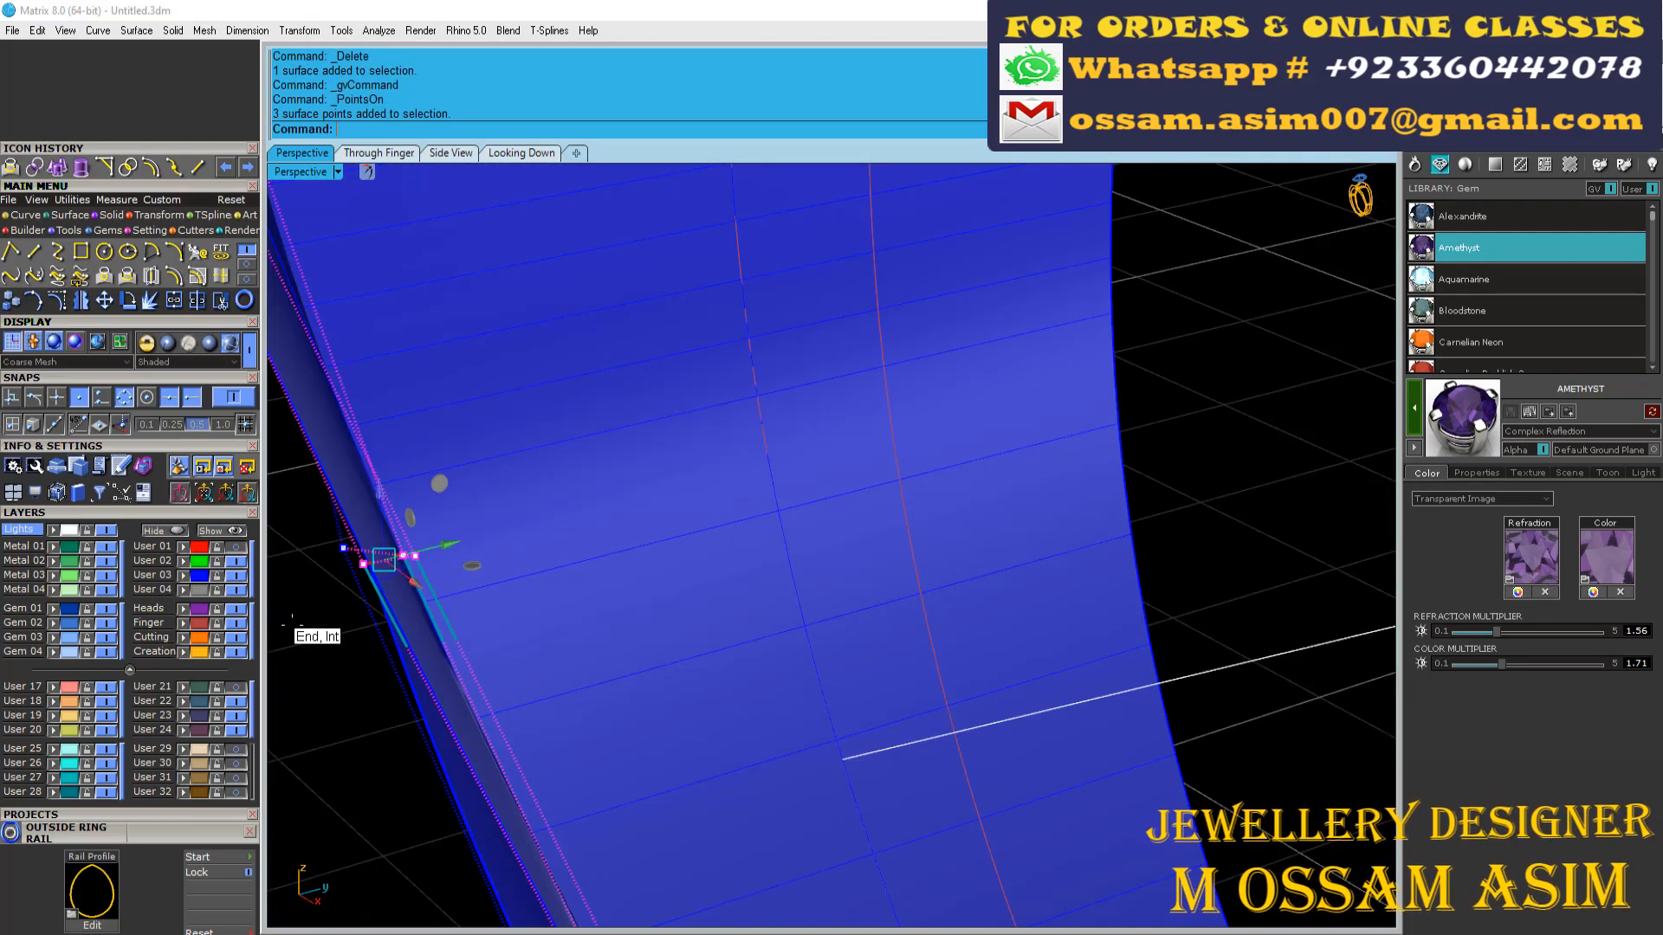
right_drag(292, 618, 442, 769)
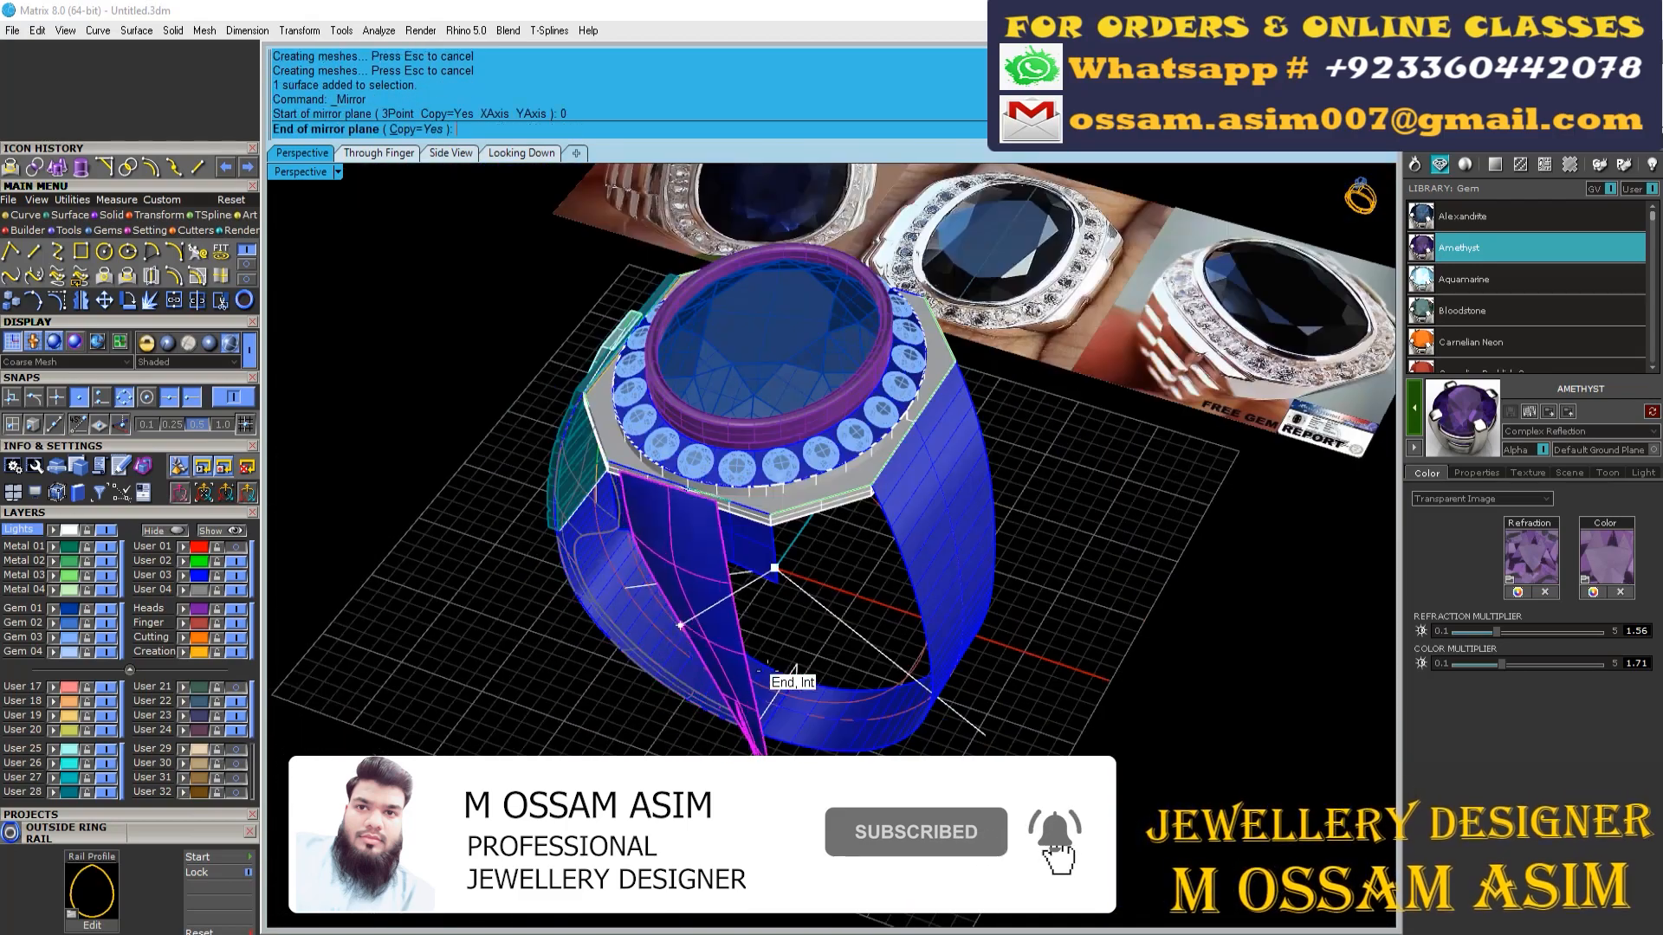
Step: Select the four adjoining surfaces of the lower shank beside the mirrored one
scroll(785, 721, up, 10)
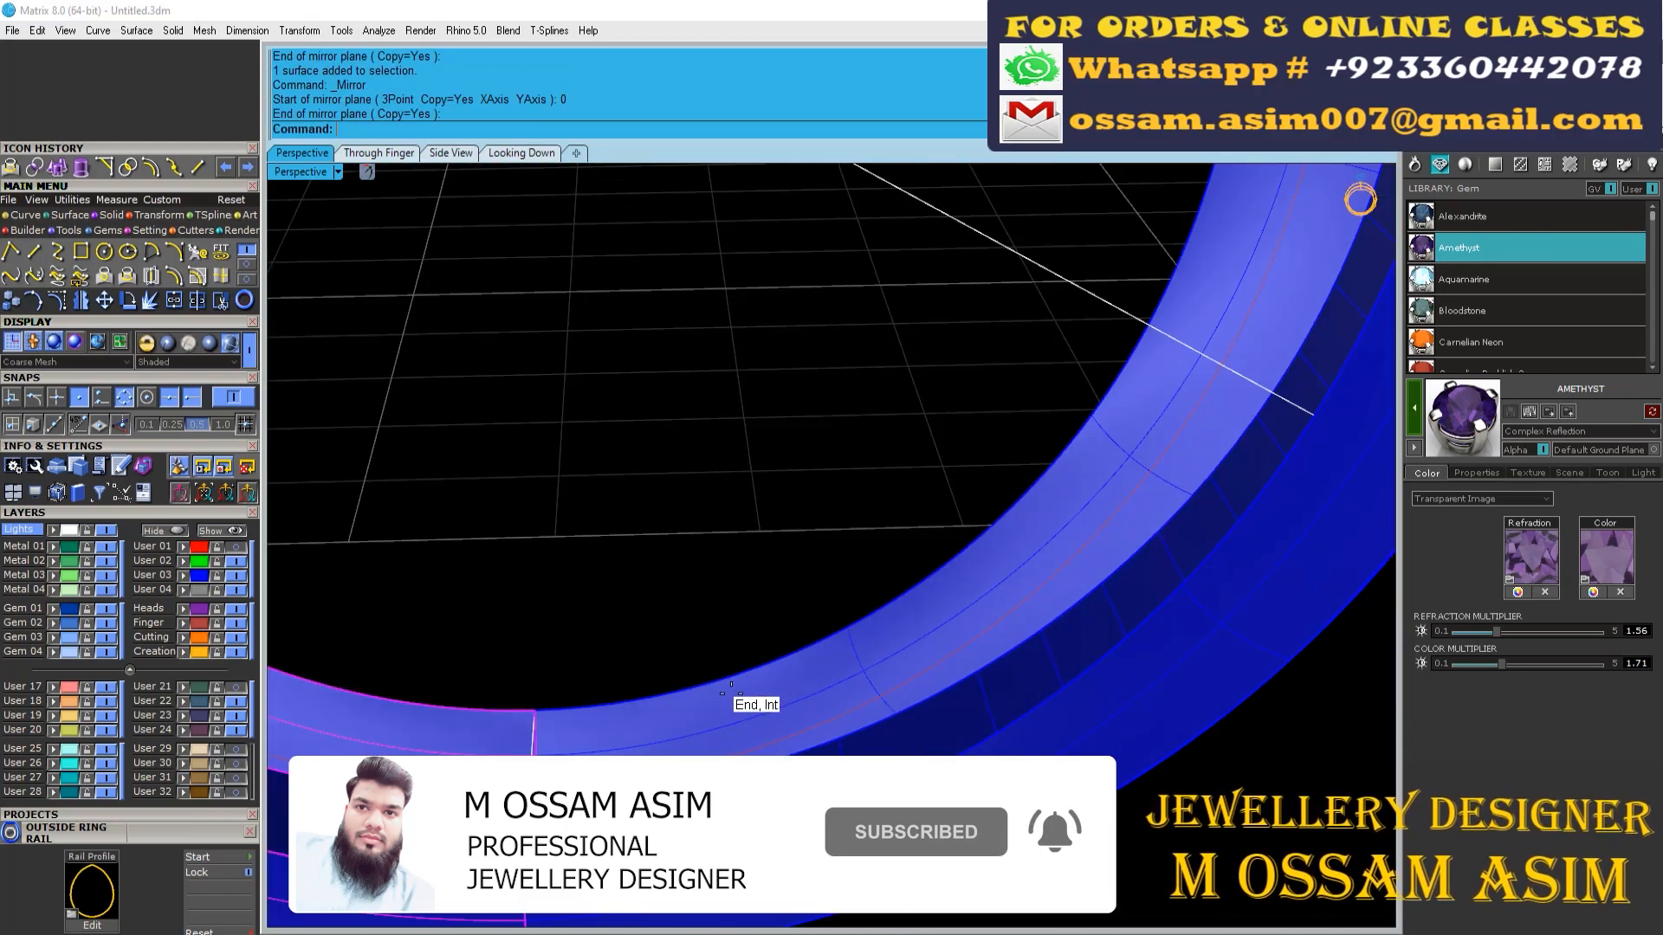
shift+click(729, 698)
shift+click(721, 766)
shift+click(698, 840)
shift+click(678, 905)
scroll(676, 897, down, 7)
right_drag(615, 745, 586, 556)
scroll(586, 556, up, 3)
Step: Project the slanted guide line onto the lower shank surfaces from the Through Finger view
click(591, 520)
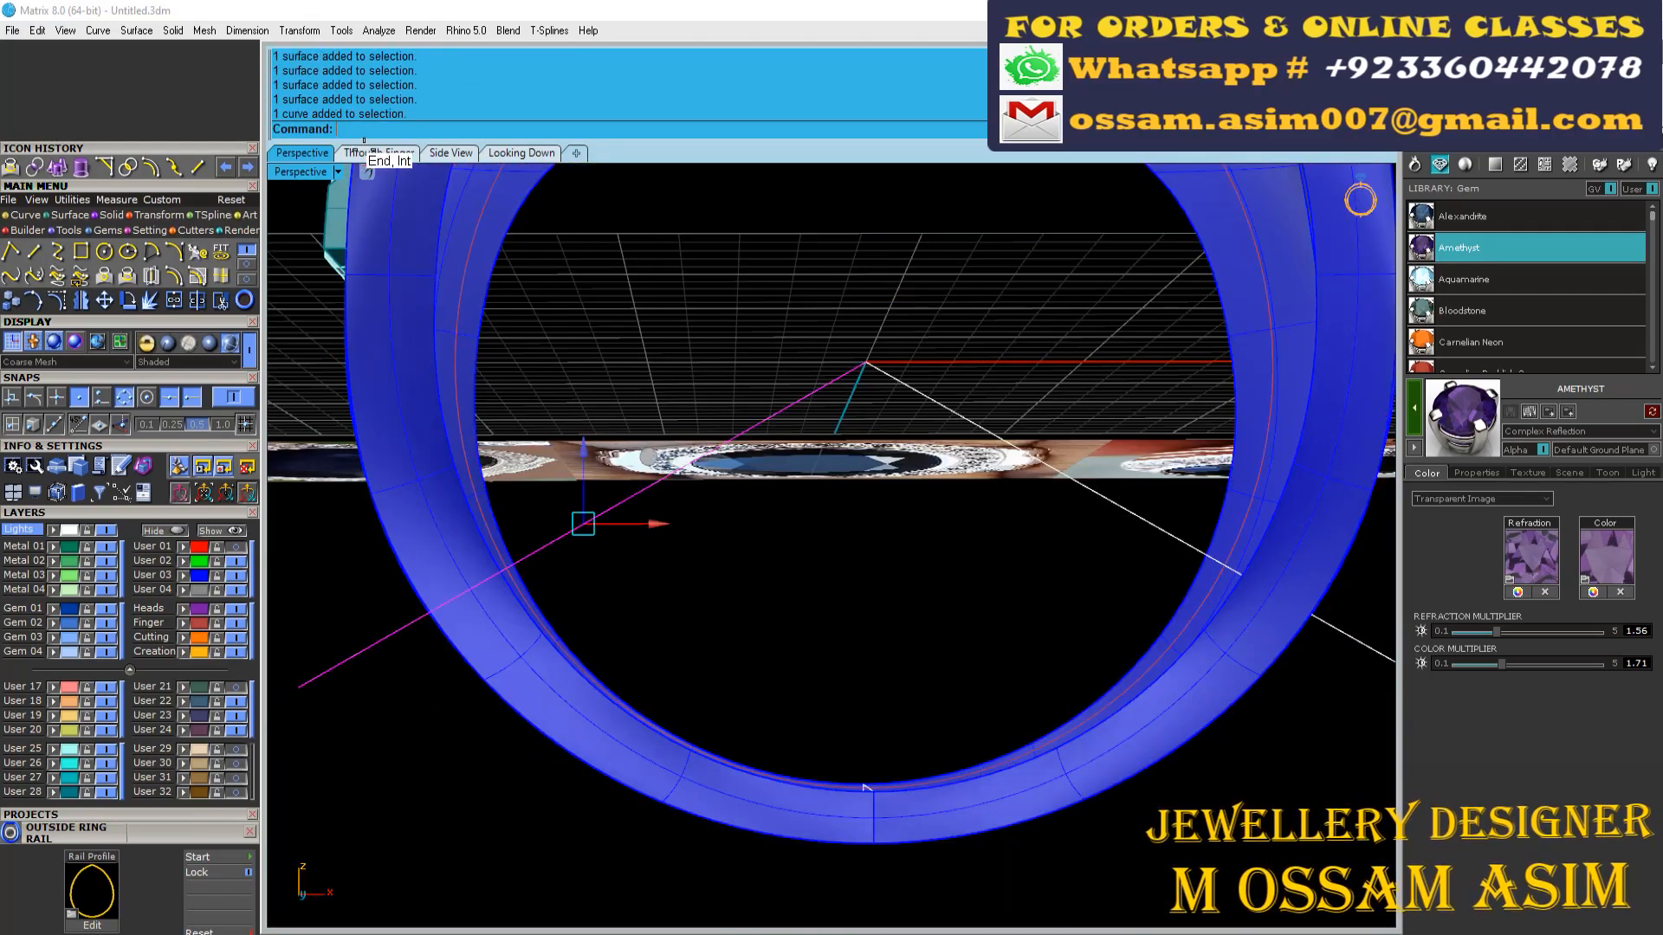
click(374, 154)
click(128, 277)
scroll(684, 728, up, 6)
click(608, 783)
right_click(607, 783)
click(302, 153)
scroll(658, 589, down, 6)
right_drag(626, 614, 697, 685)
scroll(632, 606, up, 5)
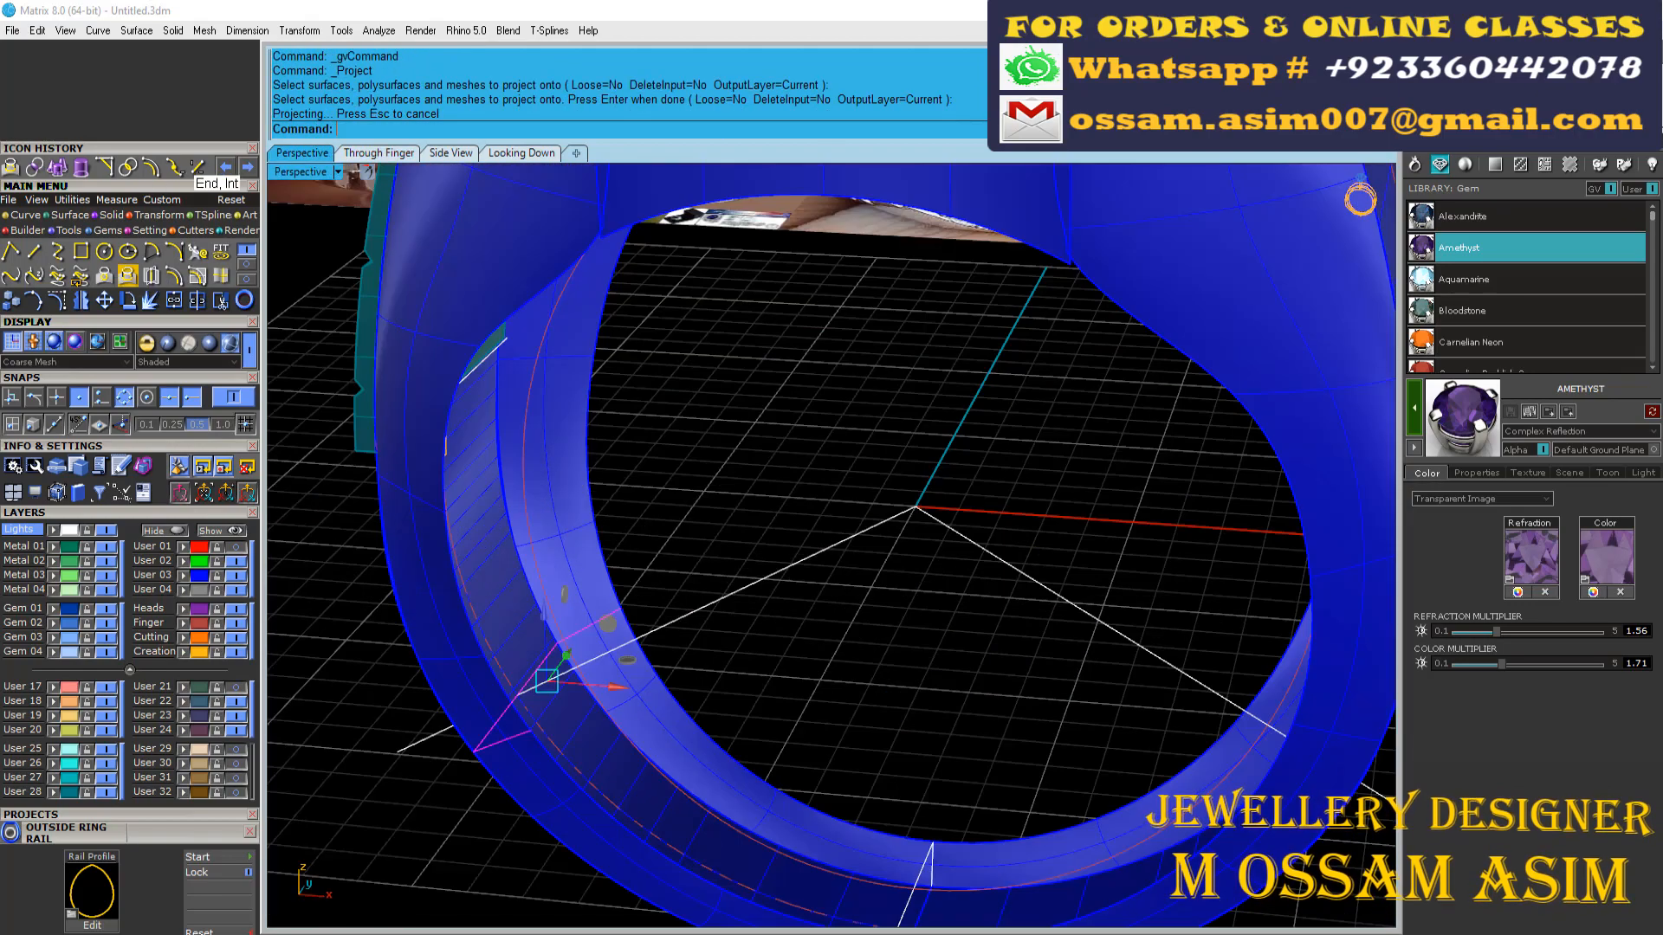
Step: Draw a line across the projected section on the lower shank, then join it with the section curves
click(198, 168)
click(619, 609)
click(529, 732)
scroll(535, 703, up, 2)
shift+click(553, 703)
scroll(752, 491, down, 8)
key(ctrl+j)
Step: Mirror the joined section curves to the opposite side of the shank, starting the mirror plane at 0
key(ctrl+m)
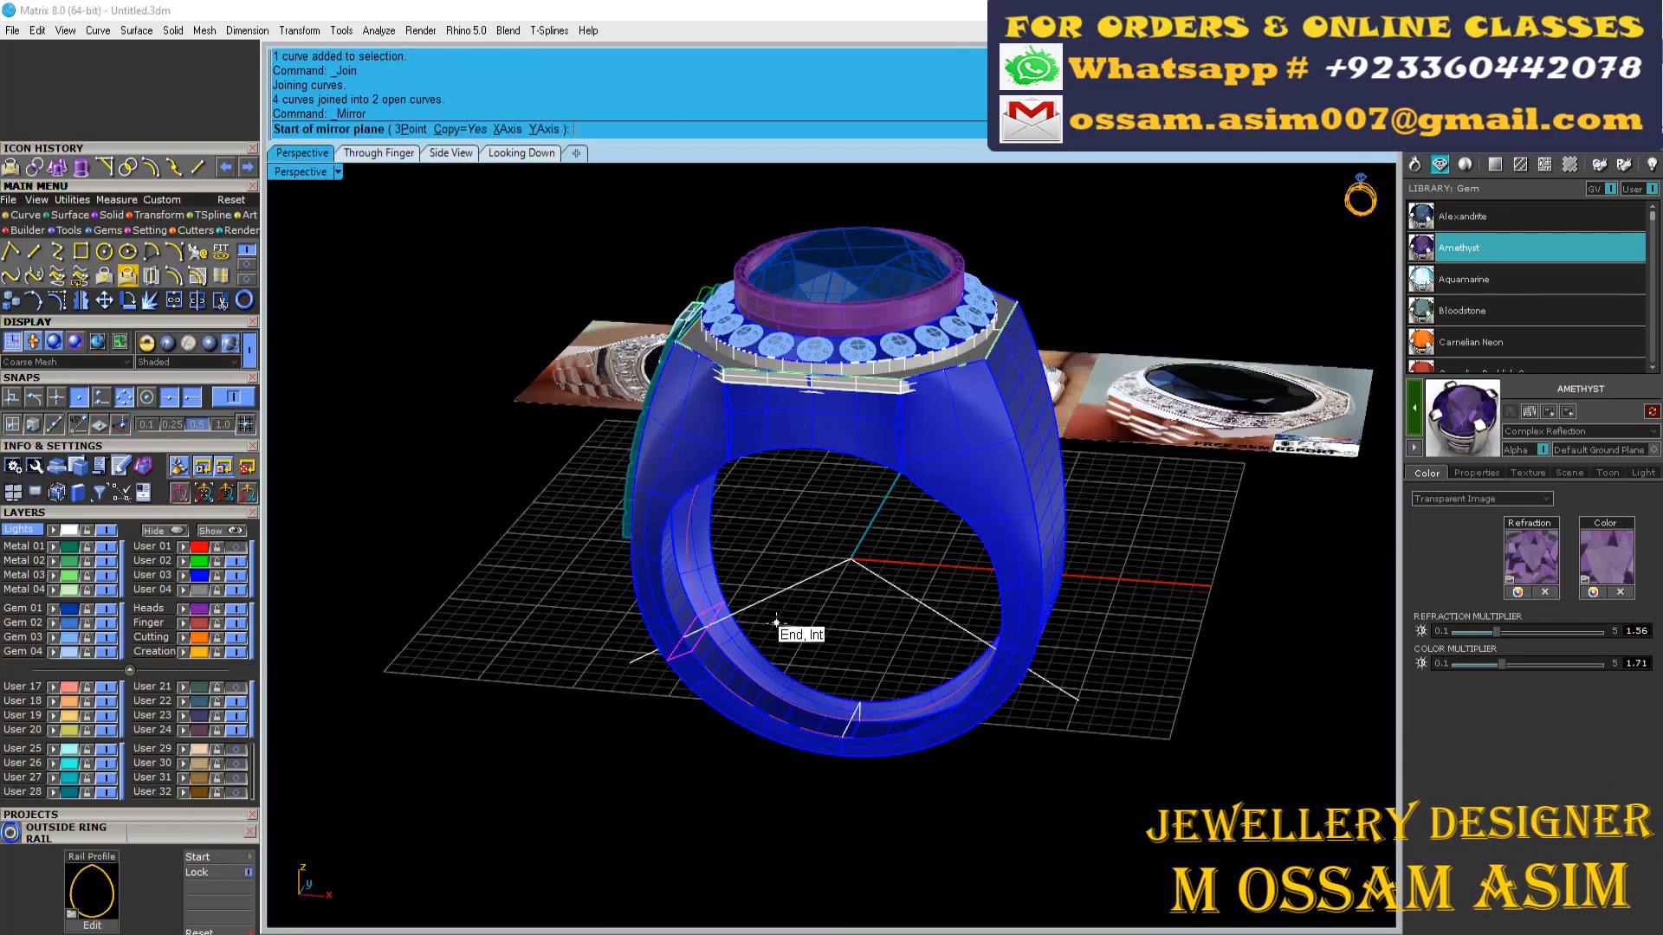
text(0)
key(Return)
click(873, 512)
right_drag(873, 512, 925, 660)
scroll(925, 660, up, 5)
click(68, 214)
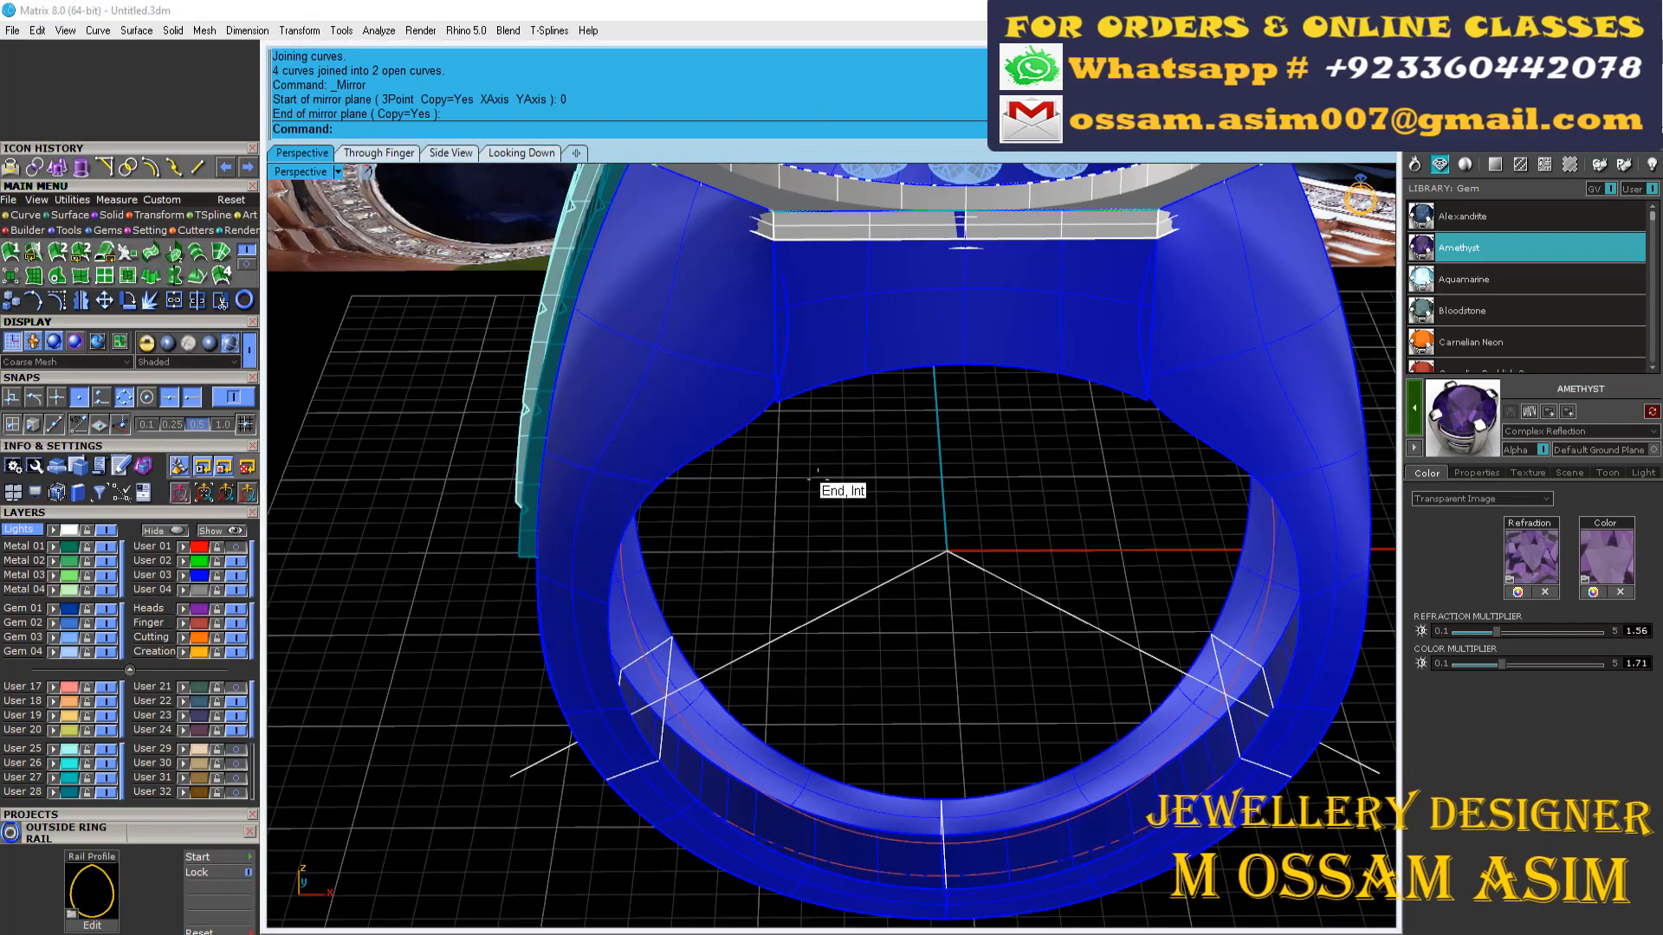
right_drag(809, 468, 693, 493)
scroll(624, 563, up, 4)
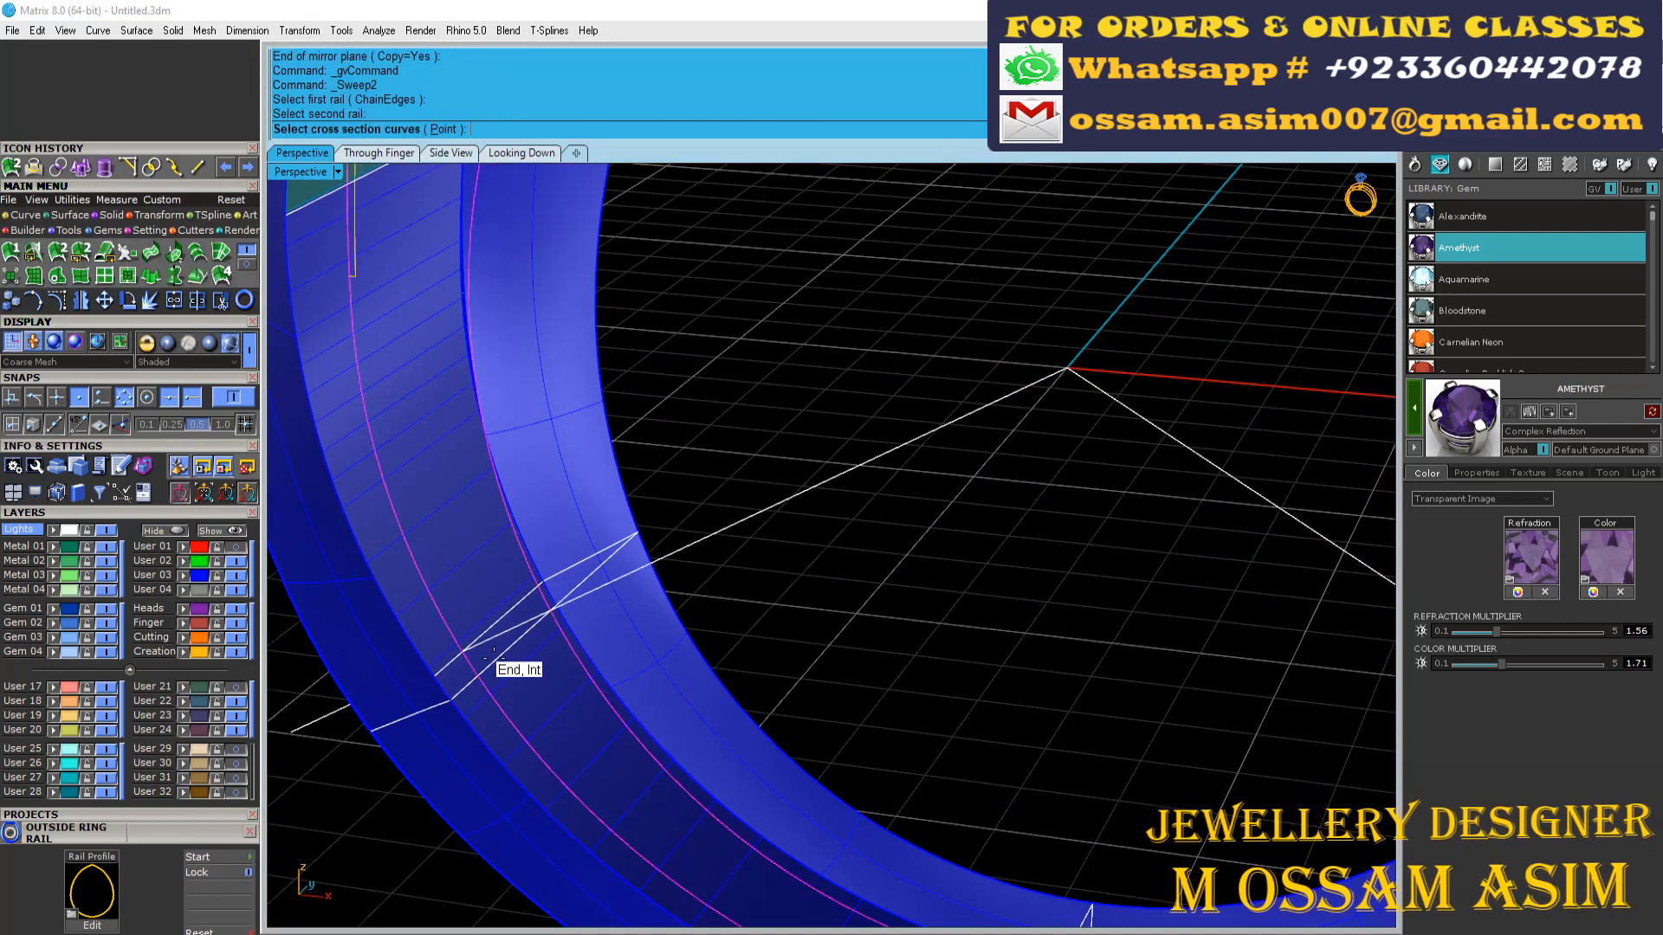
right_drag(494, 658, 562, 619)
scroll(554, 554, down, 2)
click(547, 525)
click(496, 503)
key(Escape)
Step: Delete the misplaced curve across the lower shank section
scroll(499, 499, up, 2)
click(557, 538)
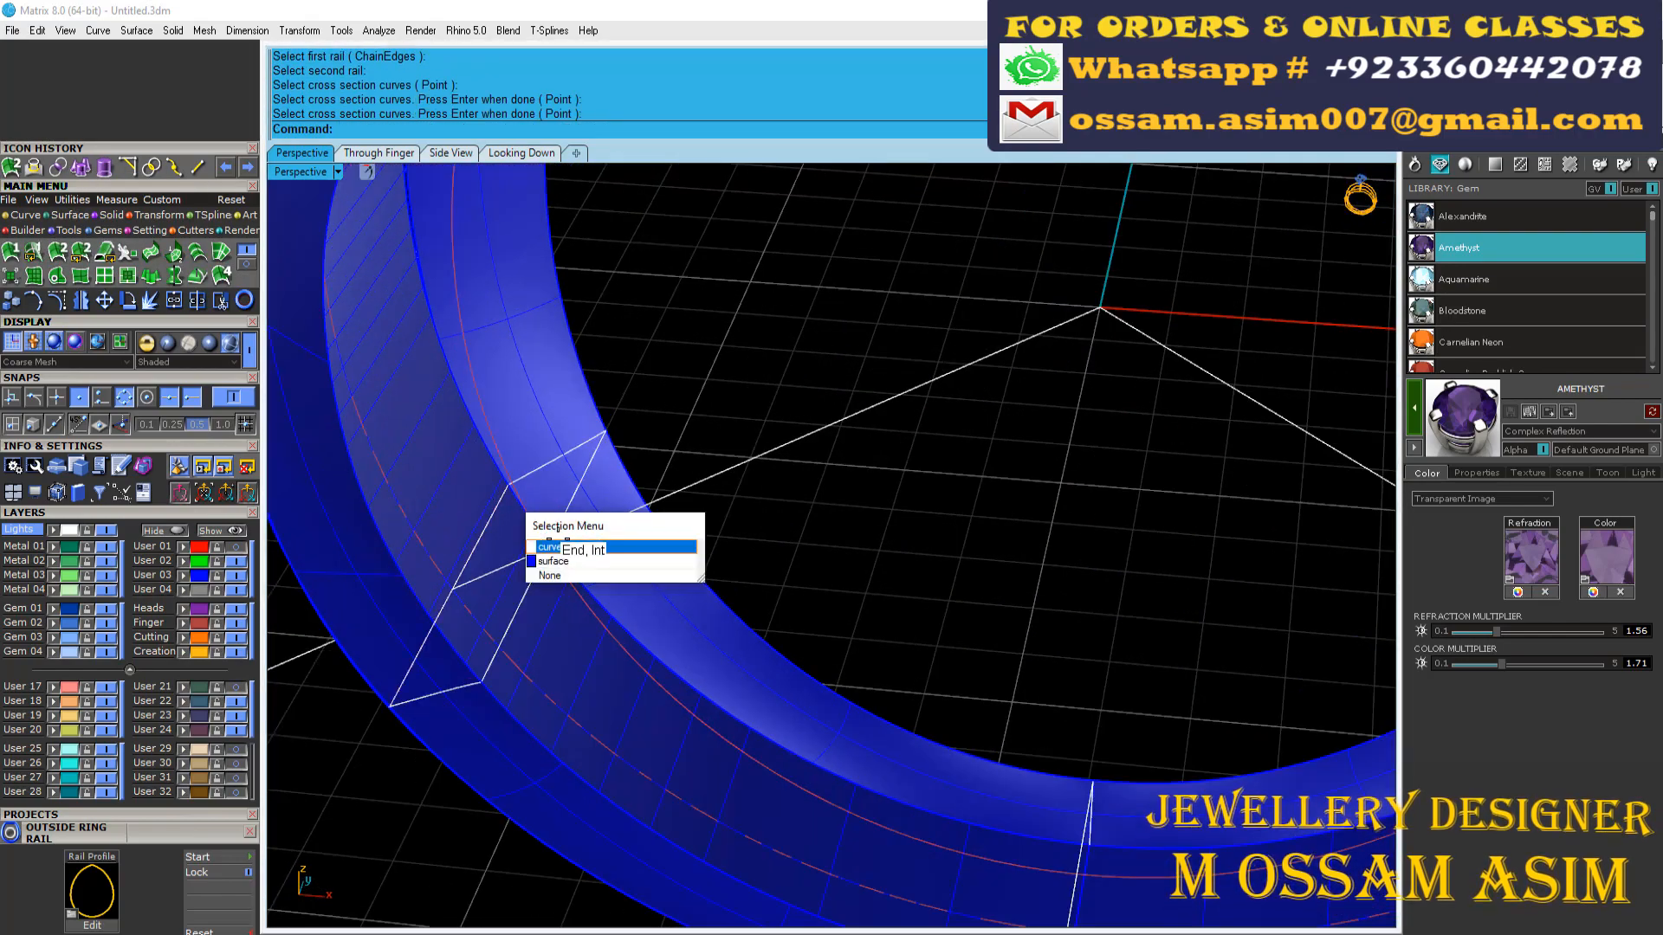
click(560, 545)
key(Delete)
Step: Close the lower shank section with a line between its two open ends and join the section curves
scroll(531, 468, up, 5)
click(580, 494)
click(597, 506)
click(612, 517)
right_drag(612, 520, 457, 677)
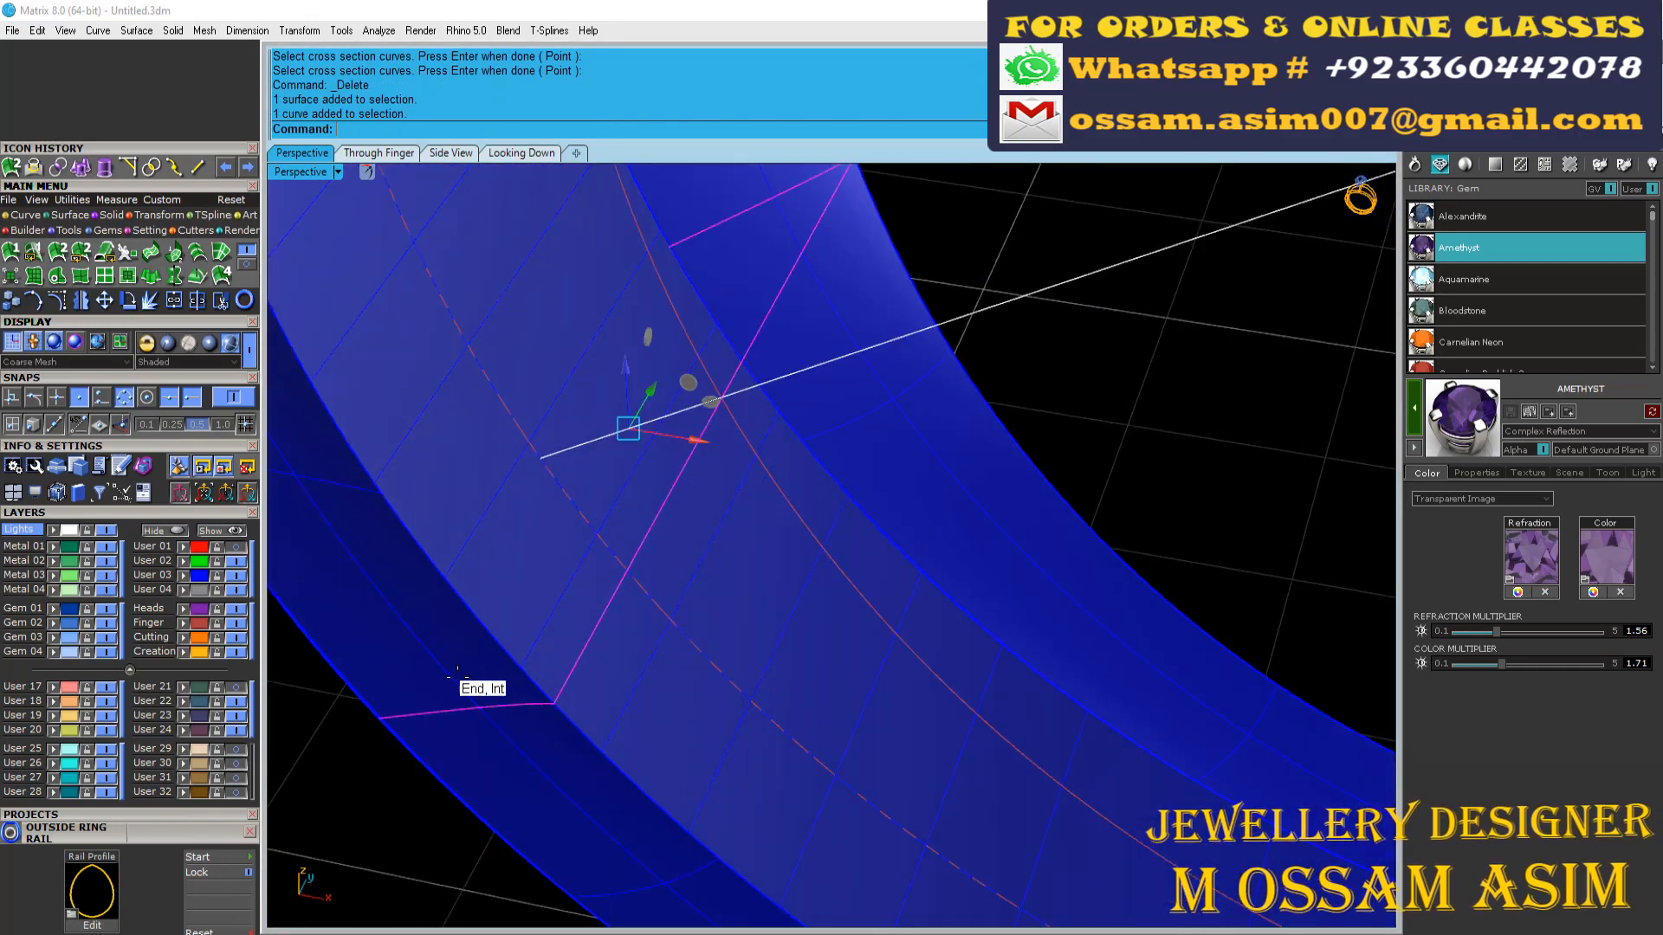
click(198, 167)
click(669, 248)
click(381, 718)
mouse_move(667, 554)
right_down()
mouse_move(592, 447)
mouse_move(420, 340)
right_up()
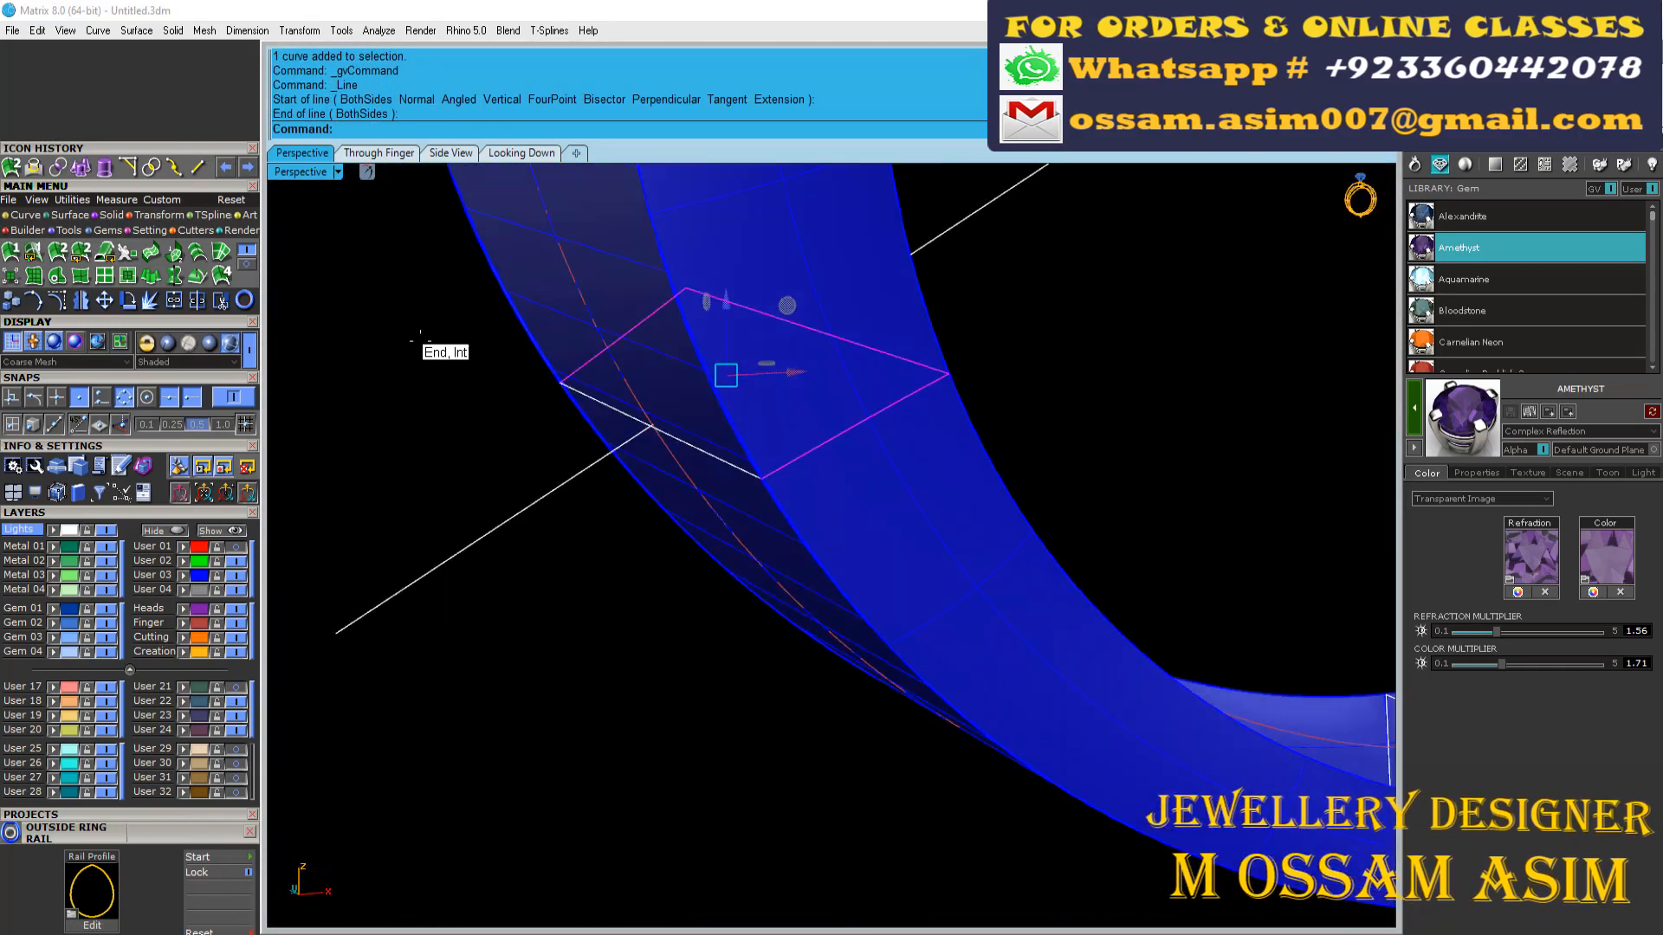
shift+click(719, 458)
right_drag(783, 475, 754, 386)
key(ctrl+j)
Step: Mirror the rebuilt section profile across the ring's centre, starting the mirror plane at 0
scroll(831, 412, down, 5)
key(ctrl+m)
text(0)
key(Return)
click(874, 437)
scroll(856, 434, up, 5)
key(Escape)
right_drag(857, 433, 847, 472)
click(11, 167)
click(573, 468)
click(542, 498)
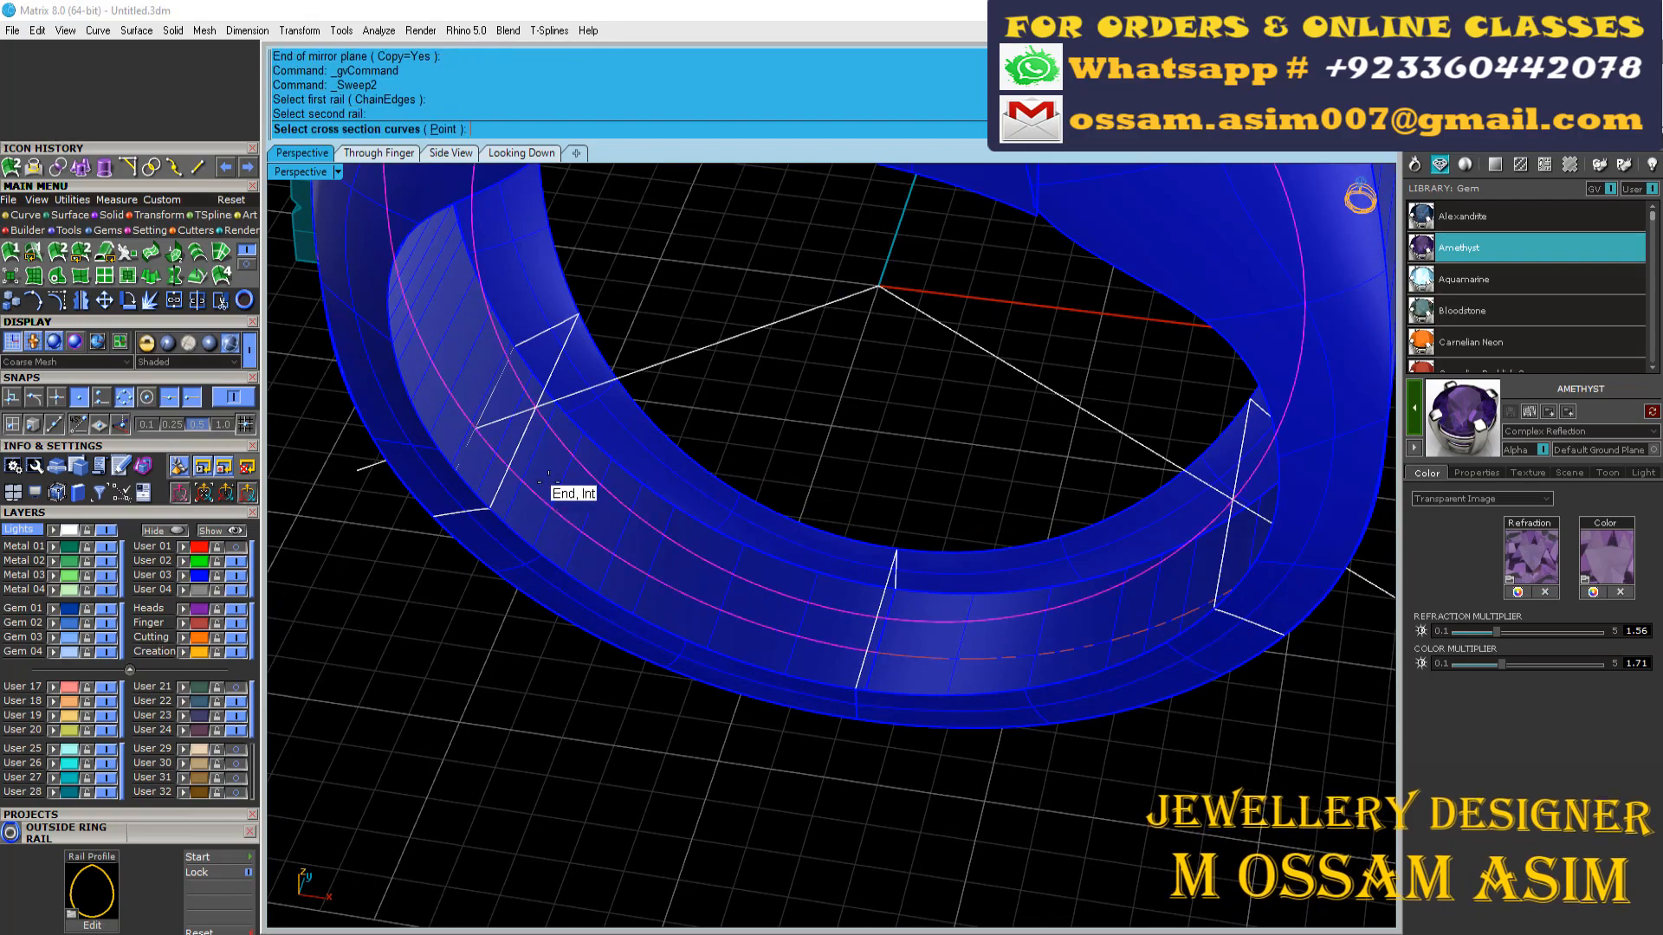
click(514, 457)
scroll(996, 529, down, 3)
shift+right_drag(1083, 555, 837, 312)
click(871, 543)
key(Escape)
Step: Replace the section curves on the opposite side of the shank with a fresh mirror copy, starting the mirror plane at 0
drag(837, 309, 979, 520)
key(Delete)
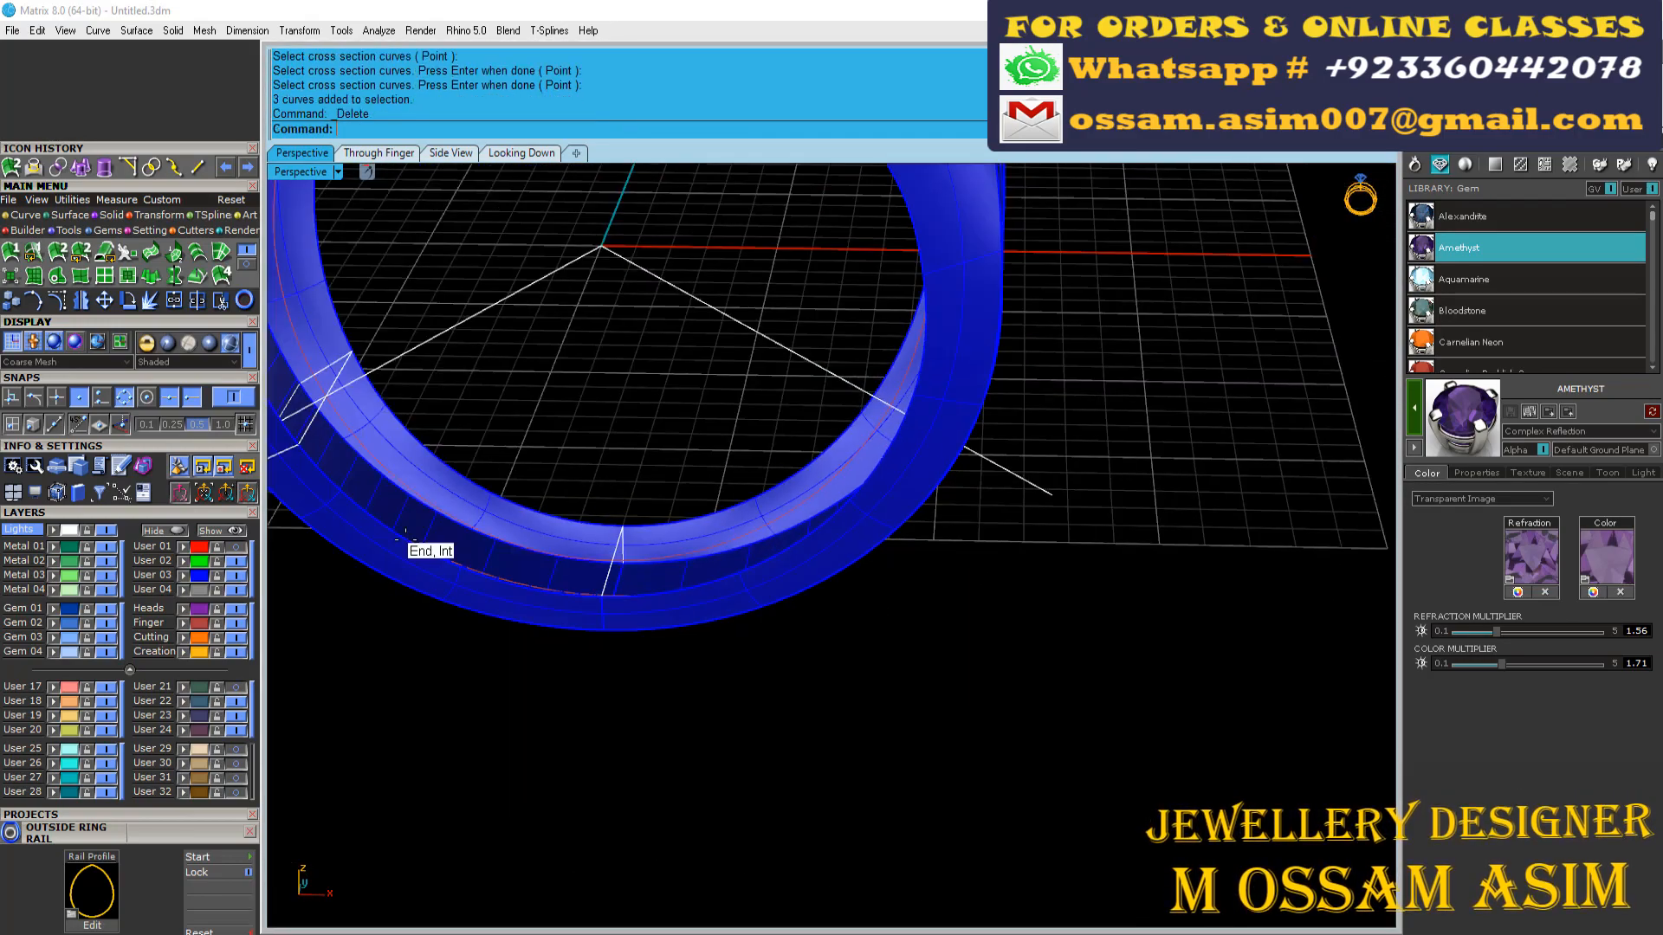
shift+right_drag(406, 535, 756, 568)
drag(531, 728, 737, 364)
drag(583, 564, 727, 268)
scroll(767, 364, down, 10)
key(ctrl+m)
text(0)
key(Return)
click(830, 347)
scroll(830, 343, up, 10)
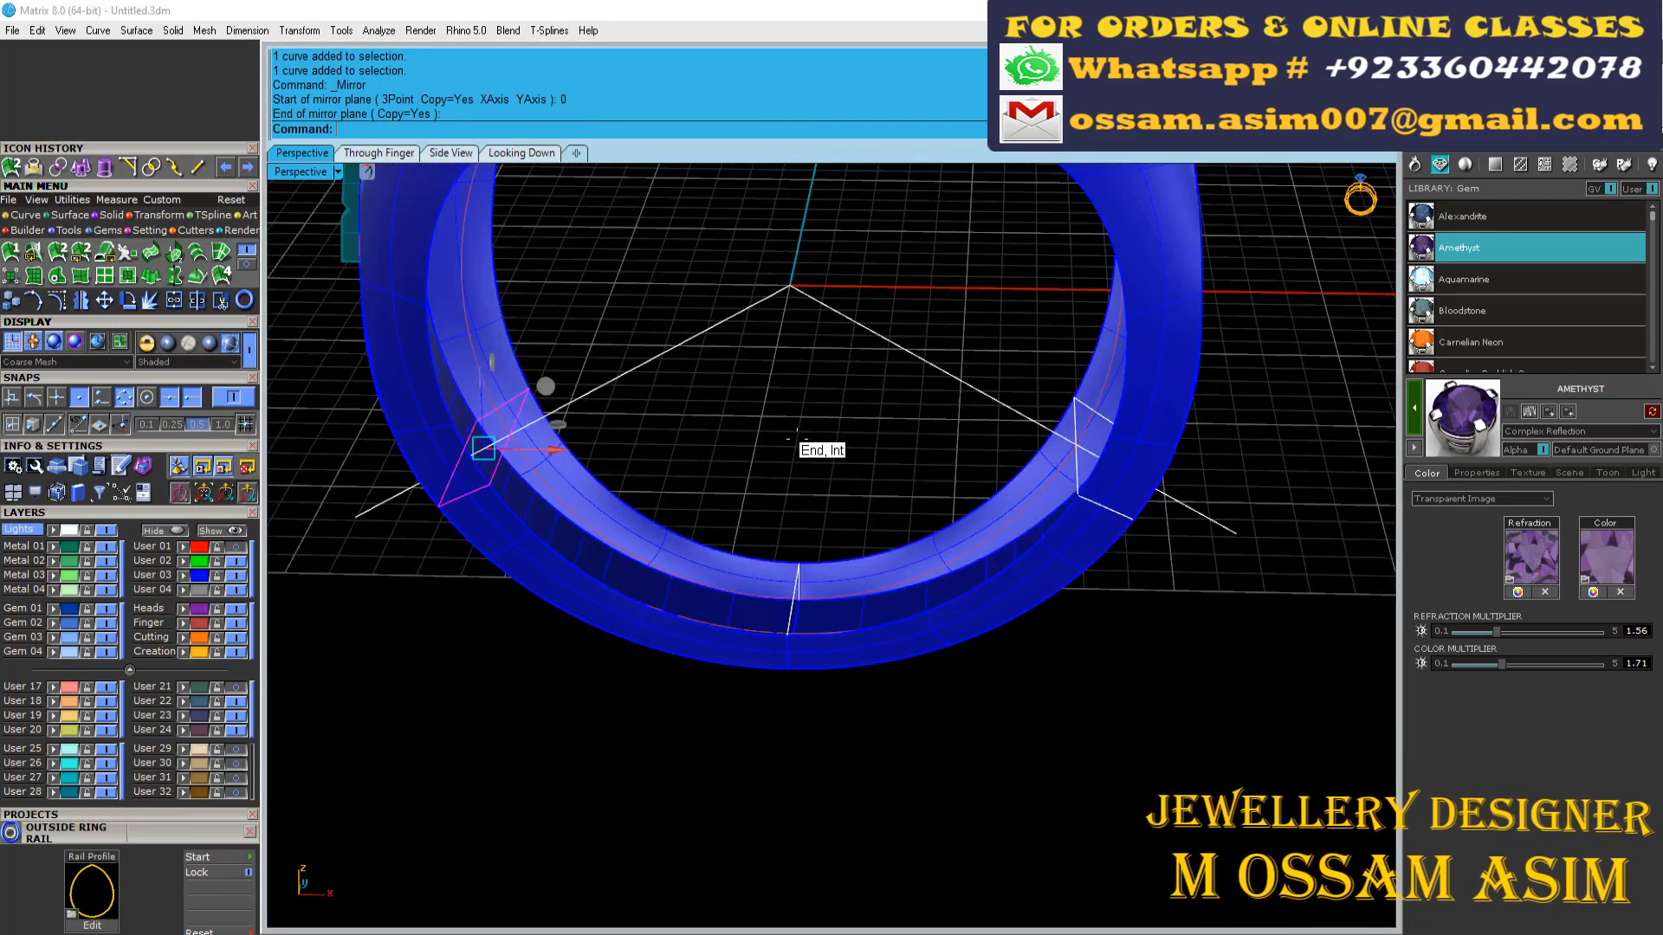
key(Escape)
right_drag(798, 437, 590, 429)
click(527, 472)
click(524, 466)
key(ctrl+2)
click(488, 505)
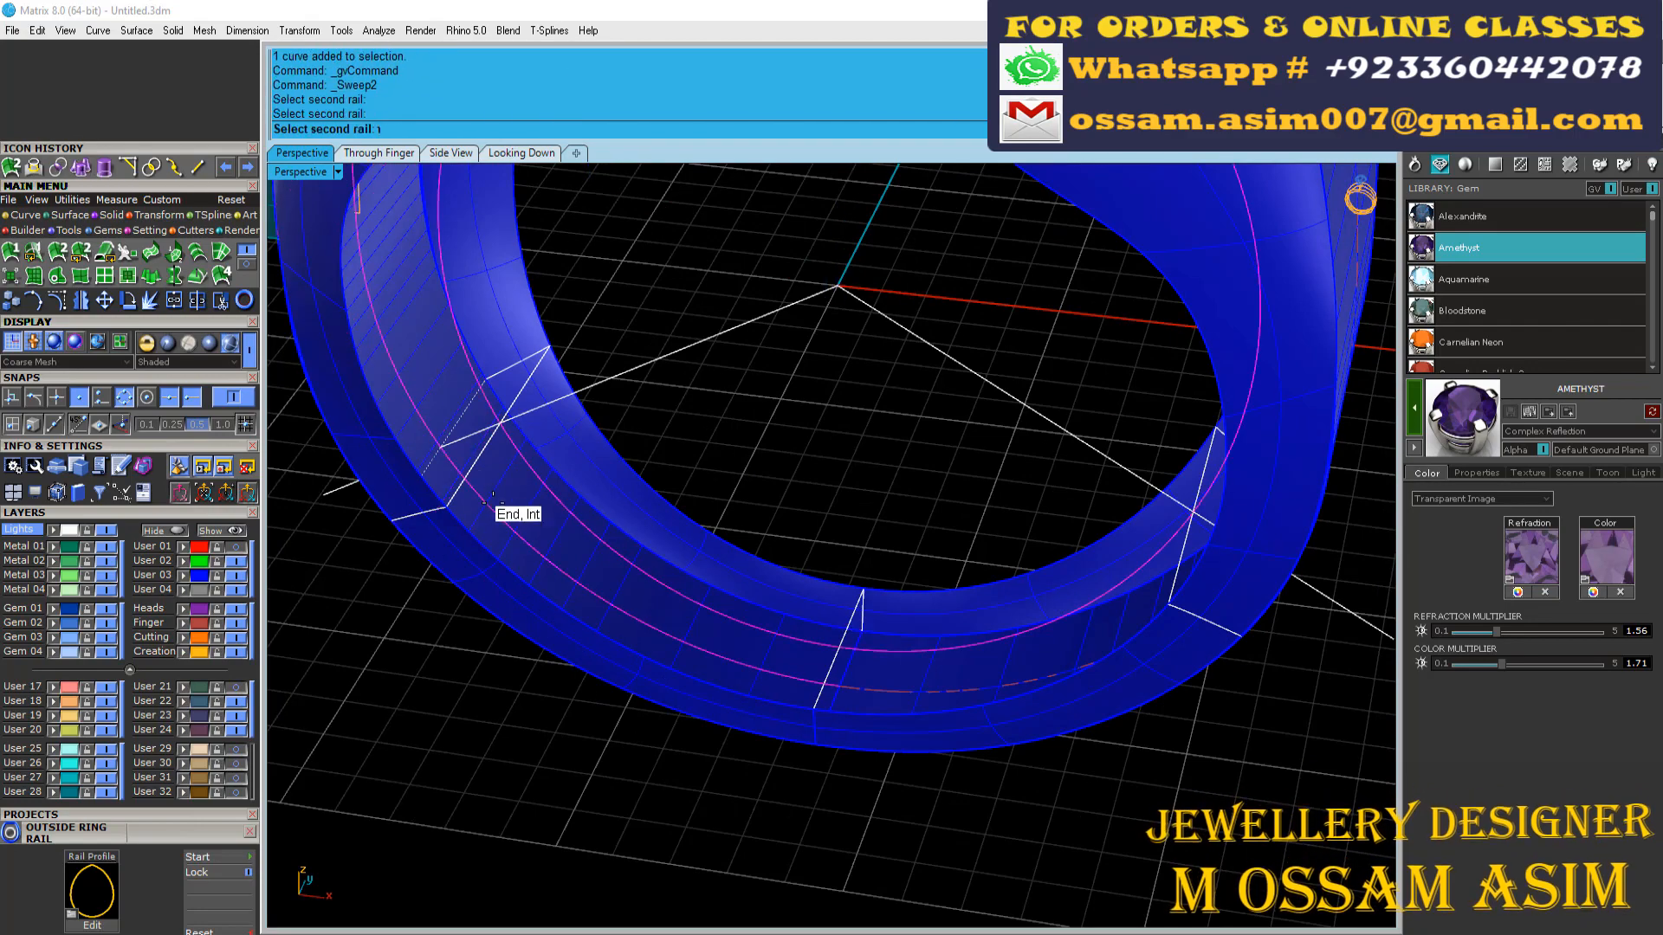
click(466, 476)
scroll(554, 520, down, 2)
scroll(831, 572, up, 2)
click(1108, 550)
key(Return)
key(Return)
key(Escape)
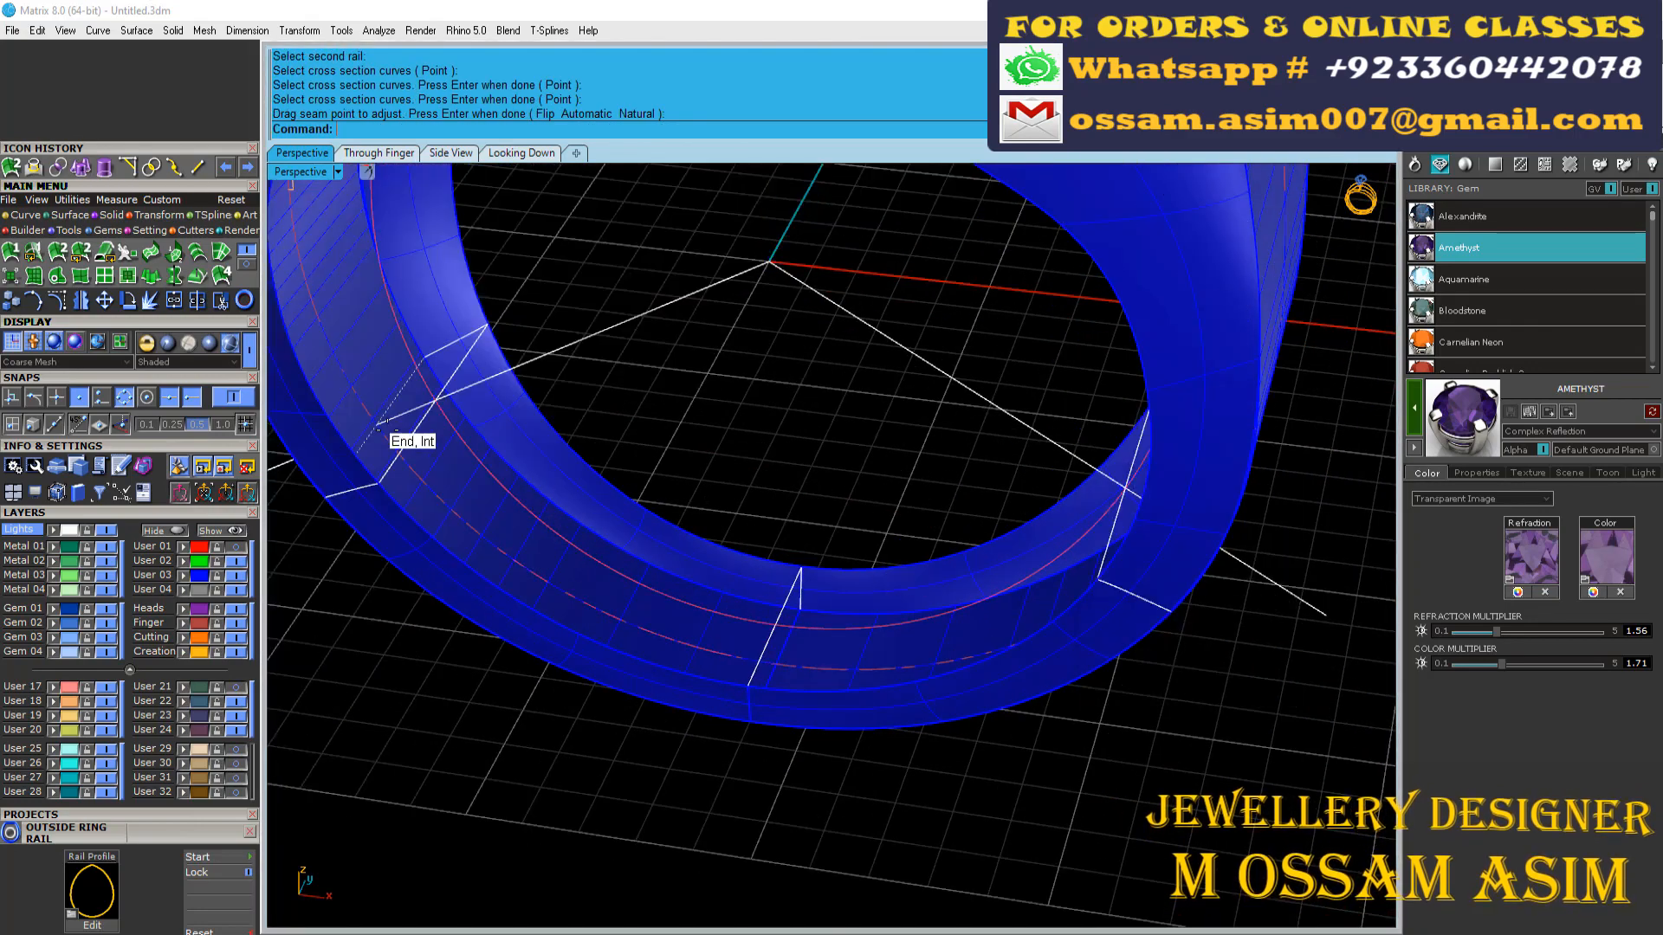
key(Return)
click(429, 440)
click(443, 488)
scroll(623, 552, up, 3)
right_drag(667, 551, 795, 411)
click(798, 585)
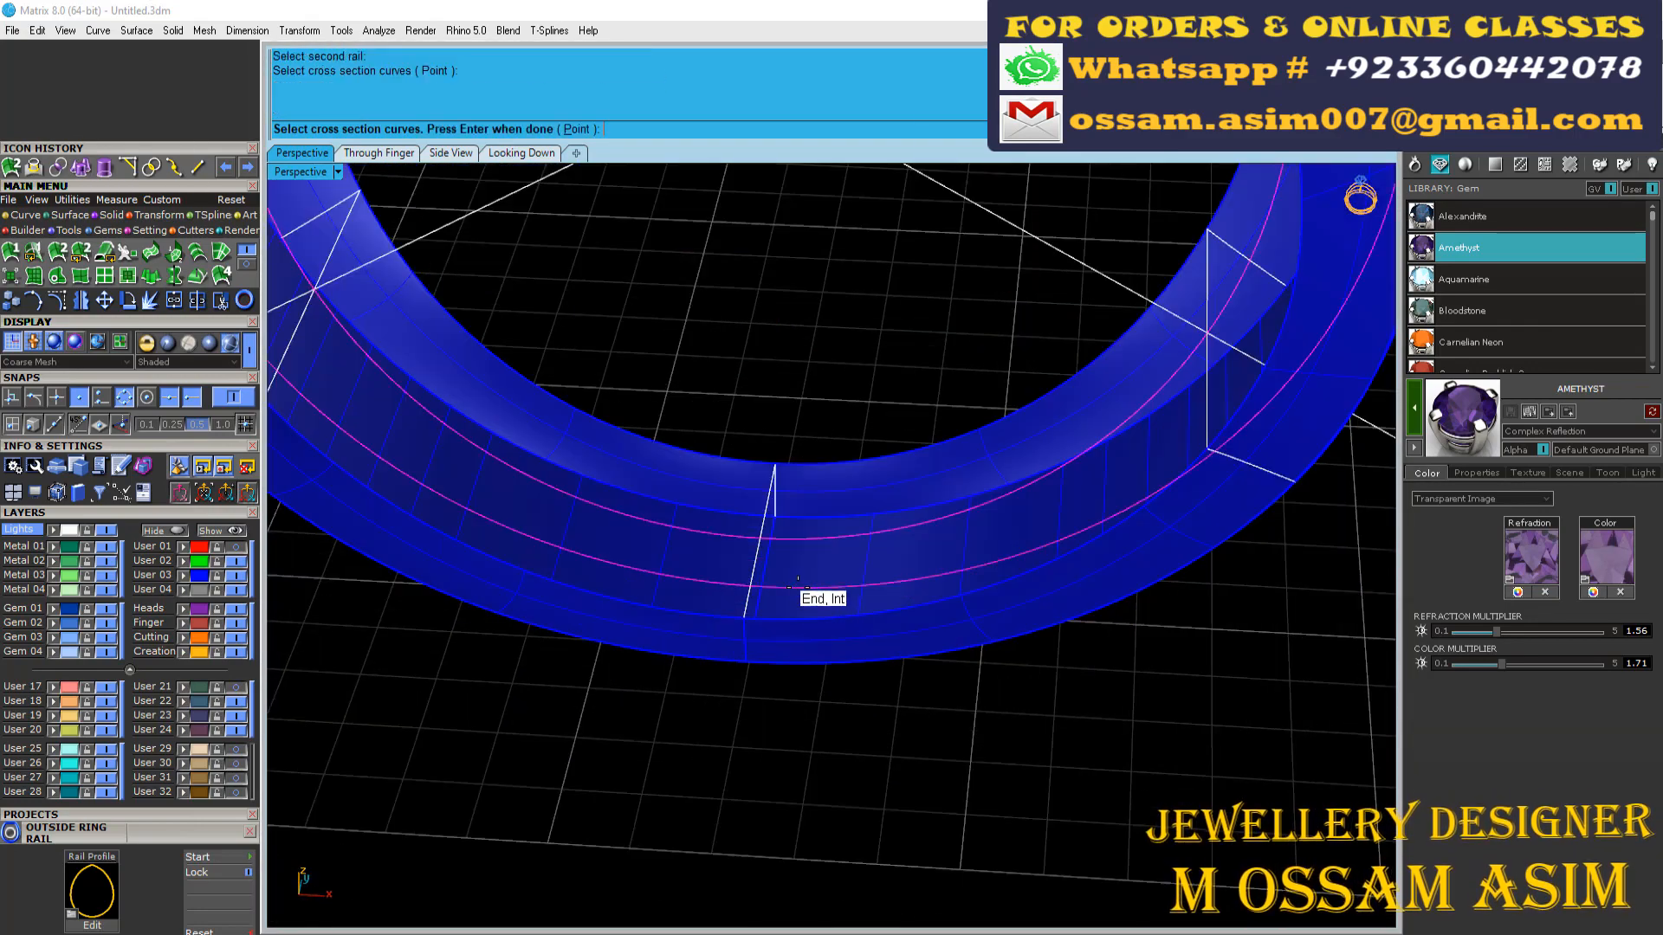
key(Escape)
Step: Select the section curves on the lower shank and join them
click(798, 585)
click(833, 636)
scroll(732, 582, up, 5)
shift+click(732, 587)
click(805, 633)
scroll(801, 606, down, 3)
right_drag(754, 571, 626, 427)
shift+click(832, 562)
click(884, 609)
scroll(869, 555, down, 2)
key(ctrl+j)
Step: Sweep the two section profiles along the two lower shank rails with Sweep 2, aligning their seam points
click(558, 369)
click(755, 371)
click(11, 167)
click(598, 415)
click(530, 462)
click(516, 394)
scroll(1005, 427, up, 2)
click(1013, 421)
scroll(1014, 420, down, 5)
right_click(1012, 418)
click(1042, 344)
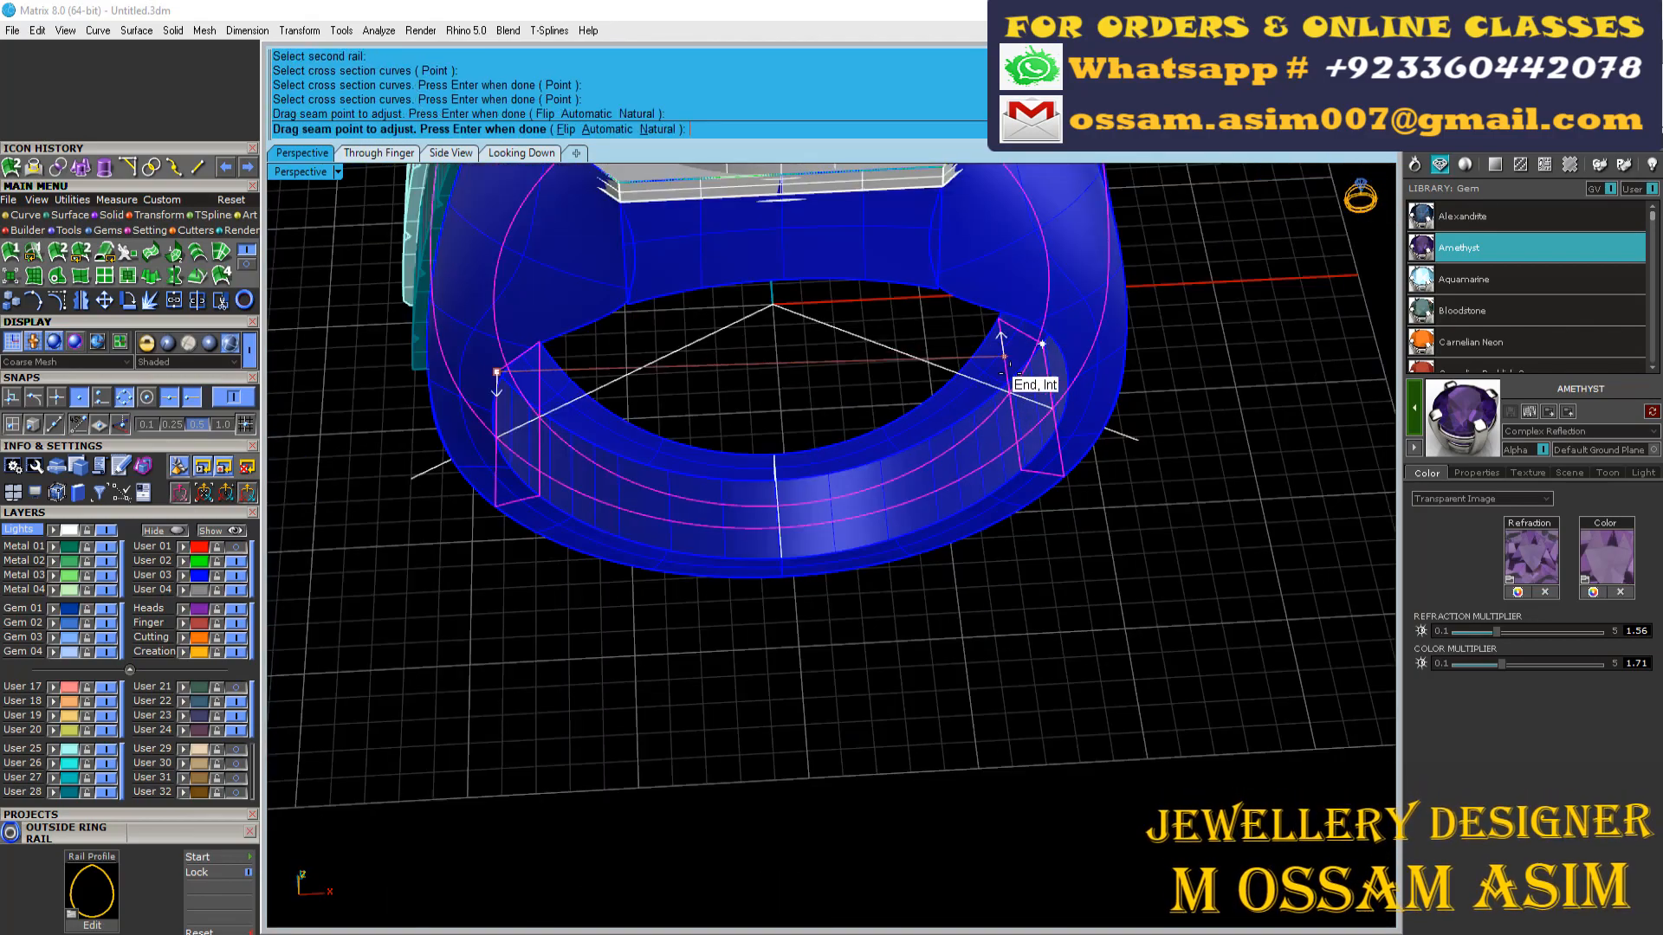
click(1009, 393)
right_click(539, 414)
right_drag(606, 407, 742, 349)
click(1114, 694)
Step: Cap the open ends of the swept lower shank piece
click(685, 459)
scroll(681, 468, up, 4)
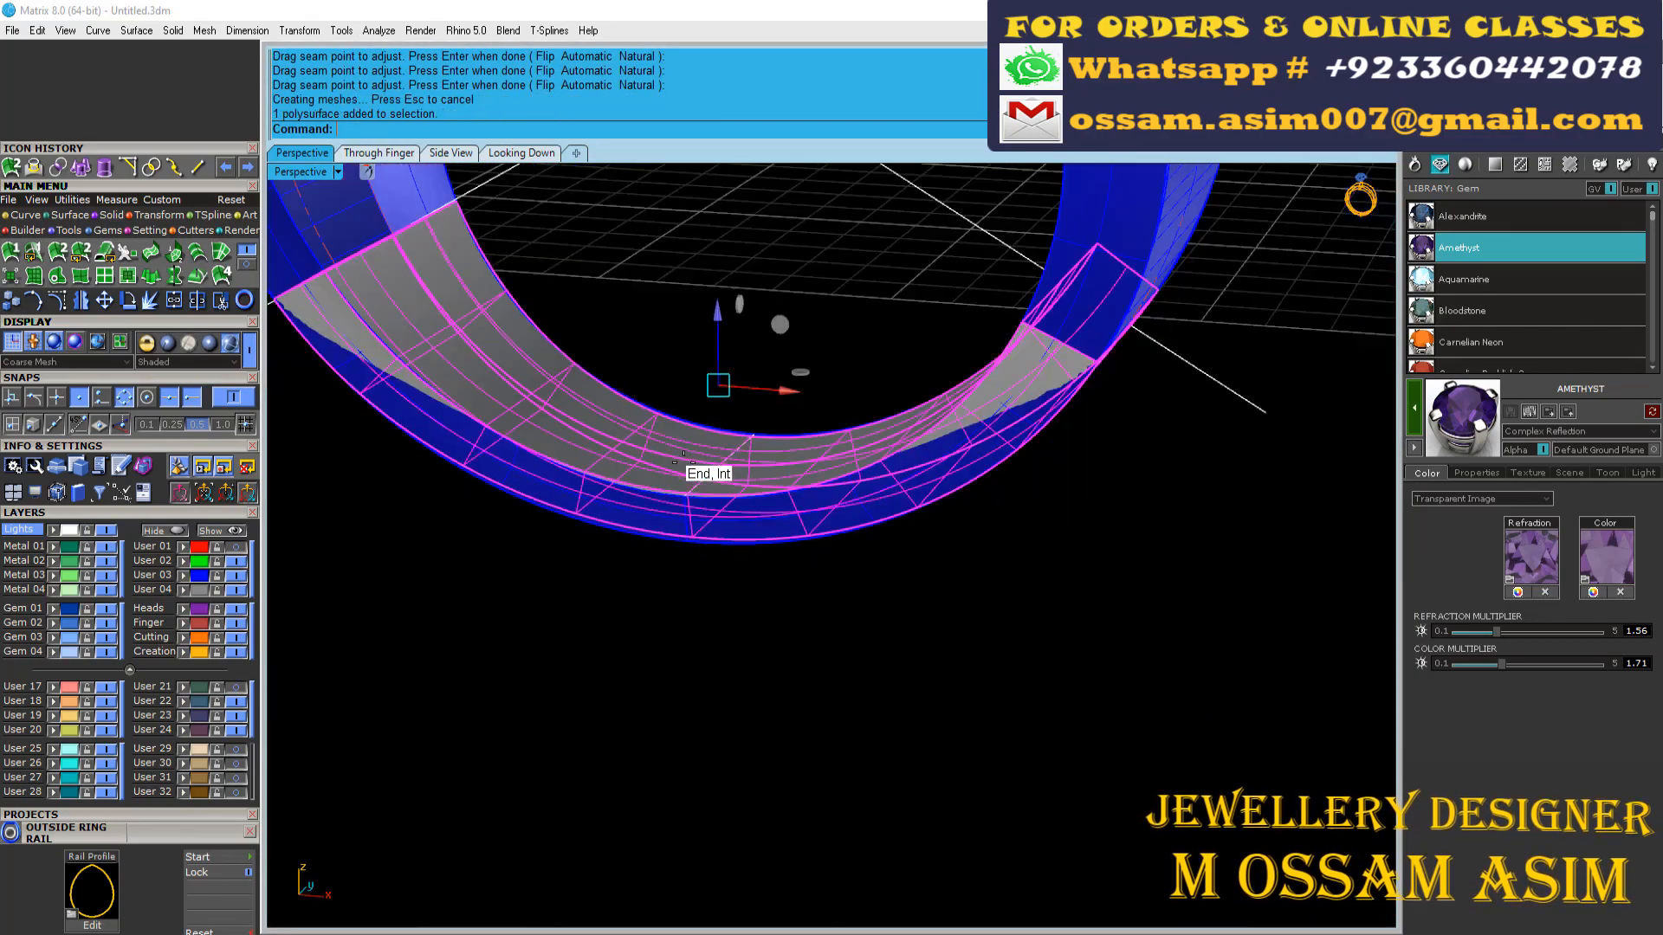
right_drag(681, 468, 728, 655)
scroll(623, 390, up, 5)
click(567, 468)
click(80, 165)
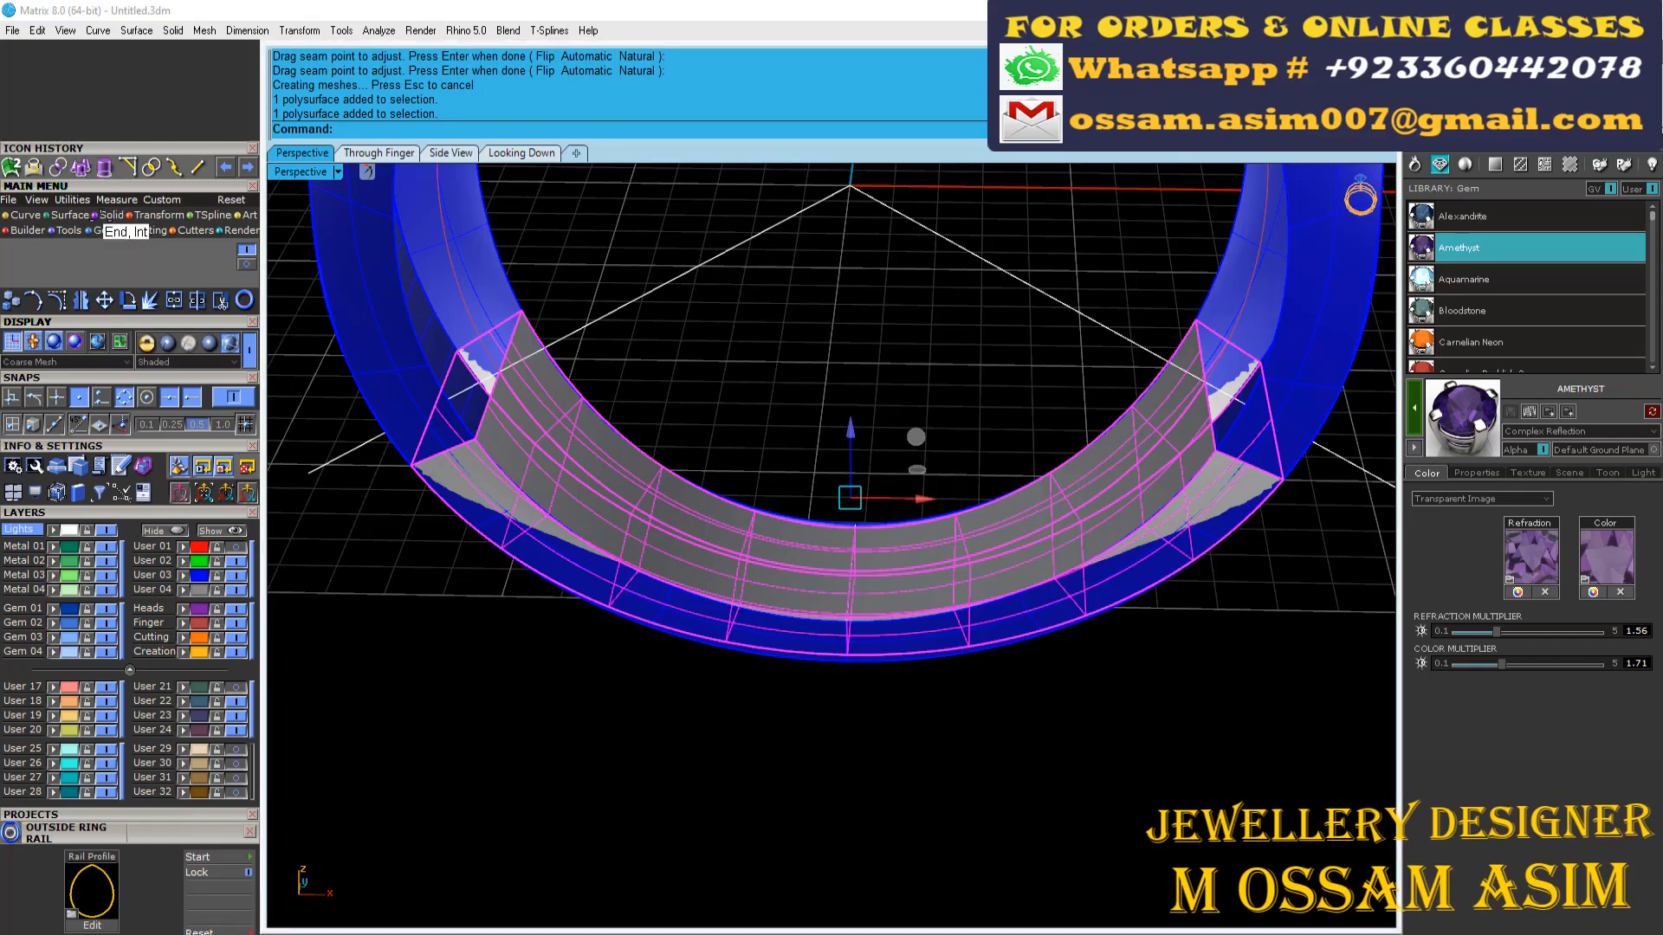
Step: Select the shank side surfaces that run alongside the capped lower piece
right_drag(628, 439, 421, 414)
click(421, 422)
scroll(423, 422, up, 2)
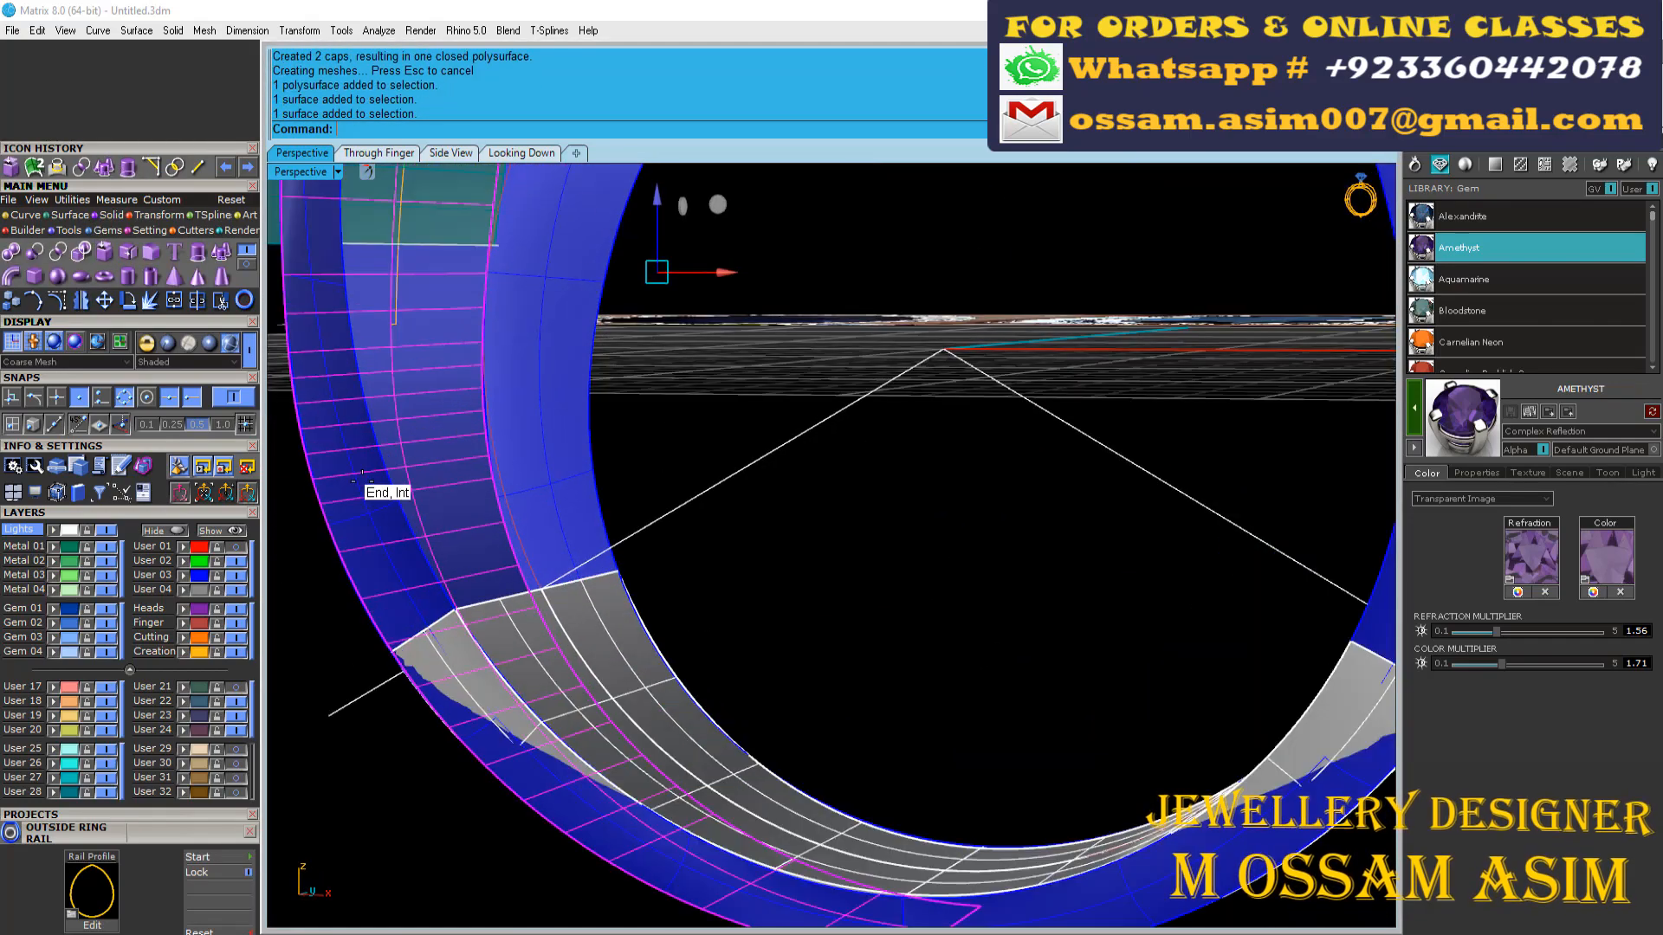
click(361, 483)
shift+click(525, 450)
Step: Try a solid surface offset of the selected shank surfaces at a distance of 0.65, then undo it
click(67, 216)
click(246, 264)
click(103, 252)
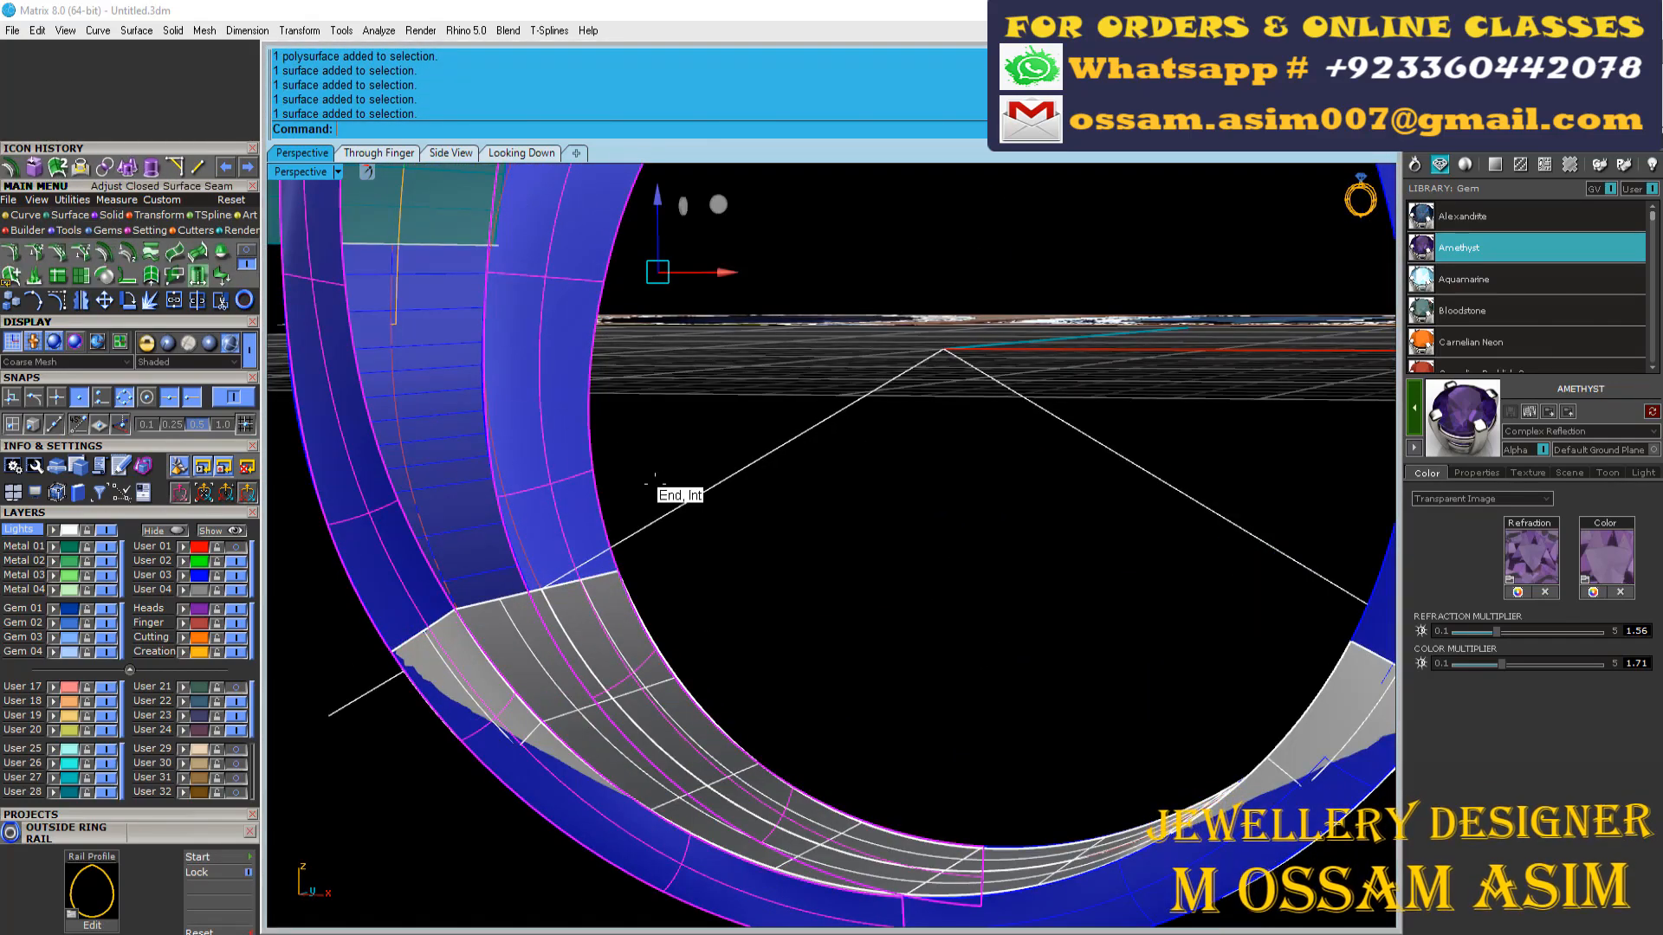
right_drag(666, 481, 736, 607)
scroll(1005, 203, up, 2)
scroll(935, 305, down, 4)
right_drag(936, 305, 838, 400)
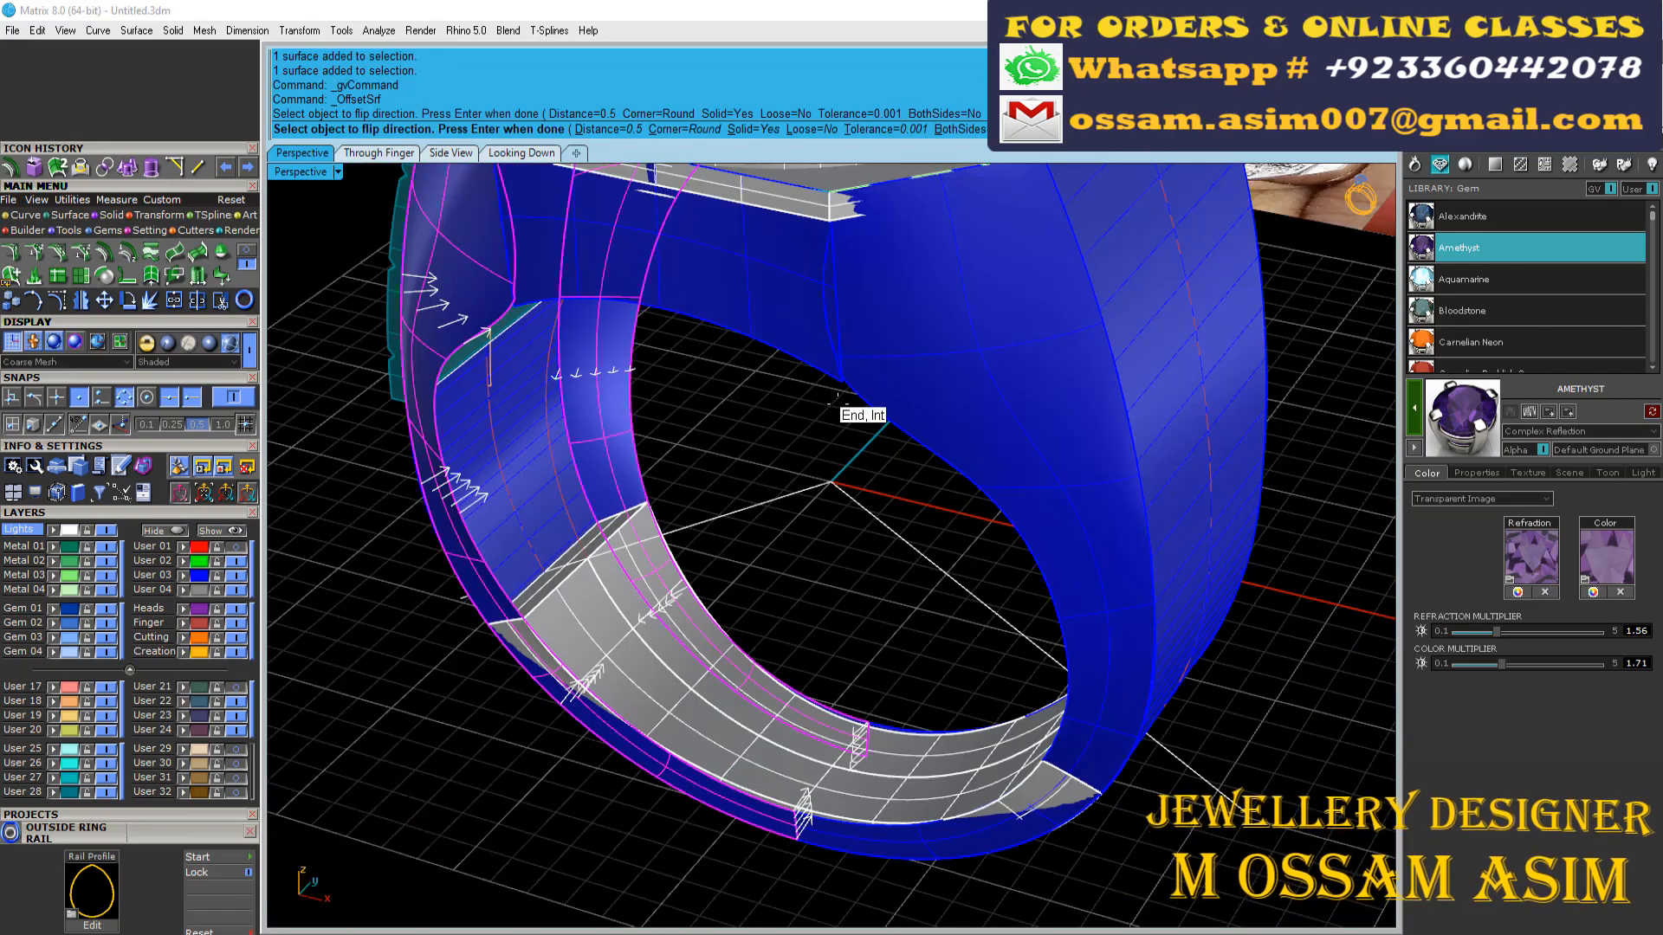
text(0.65)
key(Return)
key(Return)
scroll(582, 433, up, 9)
key(ctrl+z)
Step: Offset the selected shank surfaces into a solid at a distance of 0.75
click(104, 252)
scroll(629, 473, down, 9)
click(1029, 129)
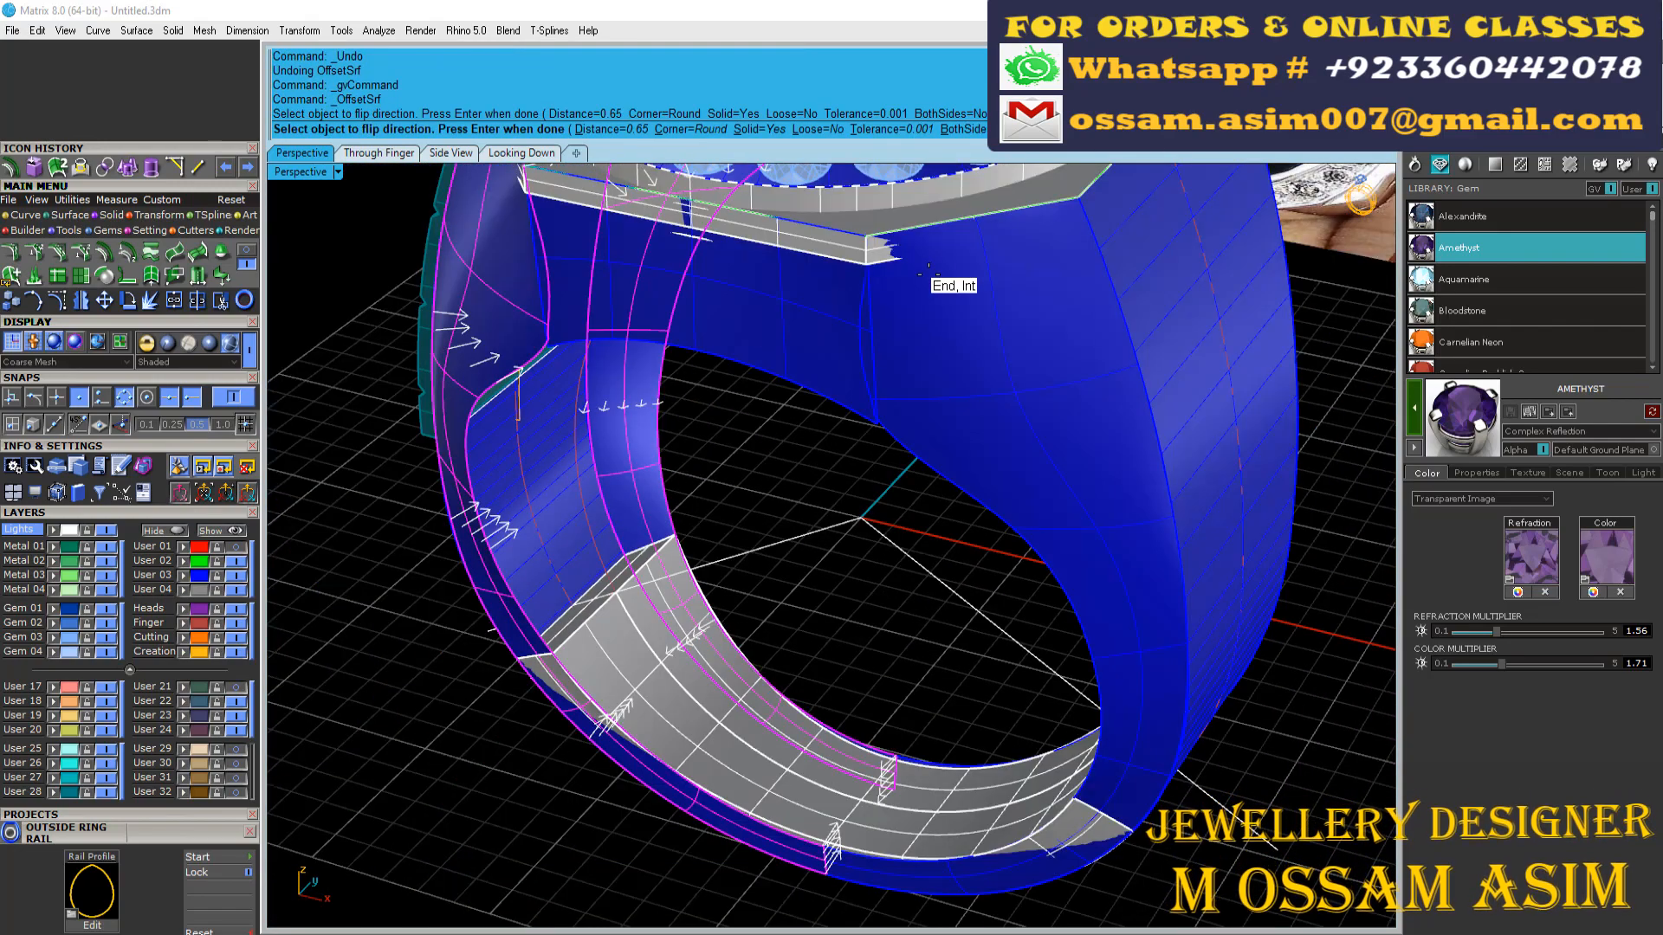
text(0.75)
key(Return)
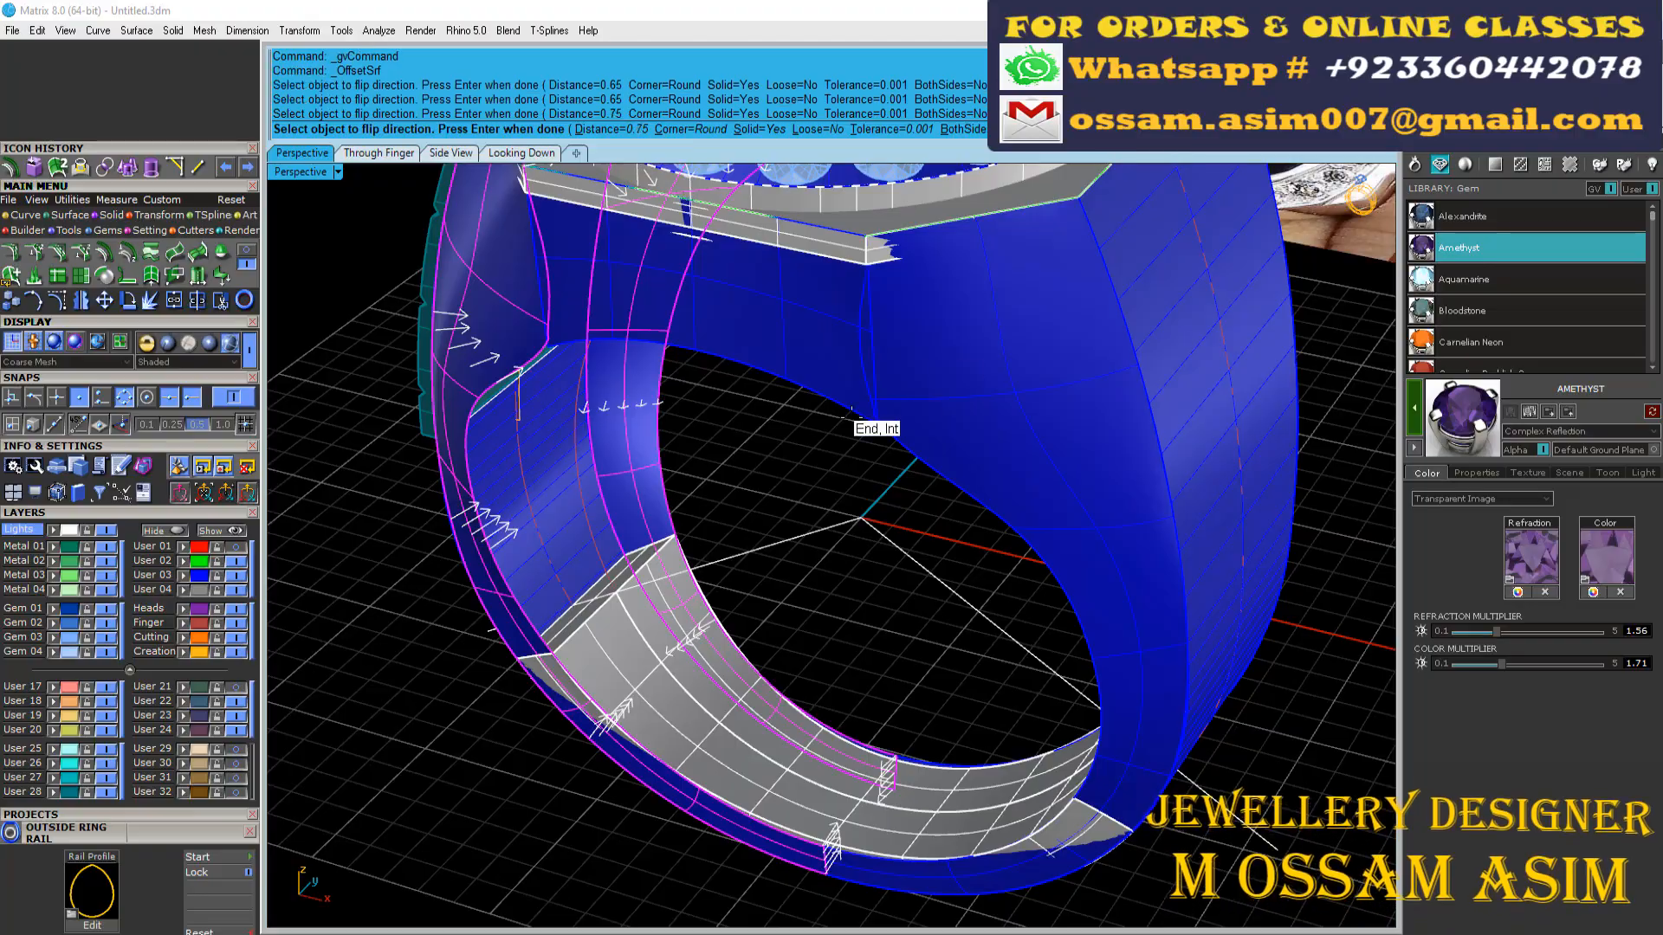
key(Return)
Step: Complete the current surface offset, and offset the matching shank side surfaces on the opposite side into a solid
right_drag(851, 413, 1074, 641)
scroll(954, 592, down, 5)
click(649, 555)
scroll(1074, 641, up, 5)
shift+click(1114, 490)
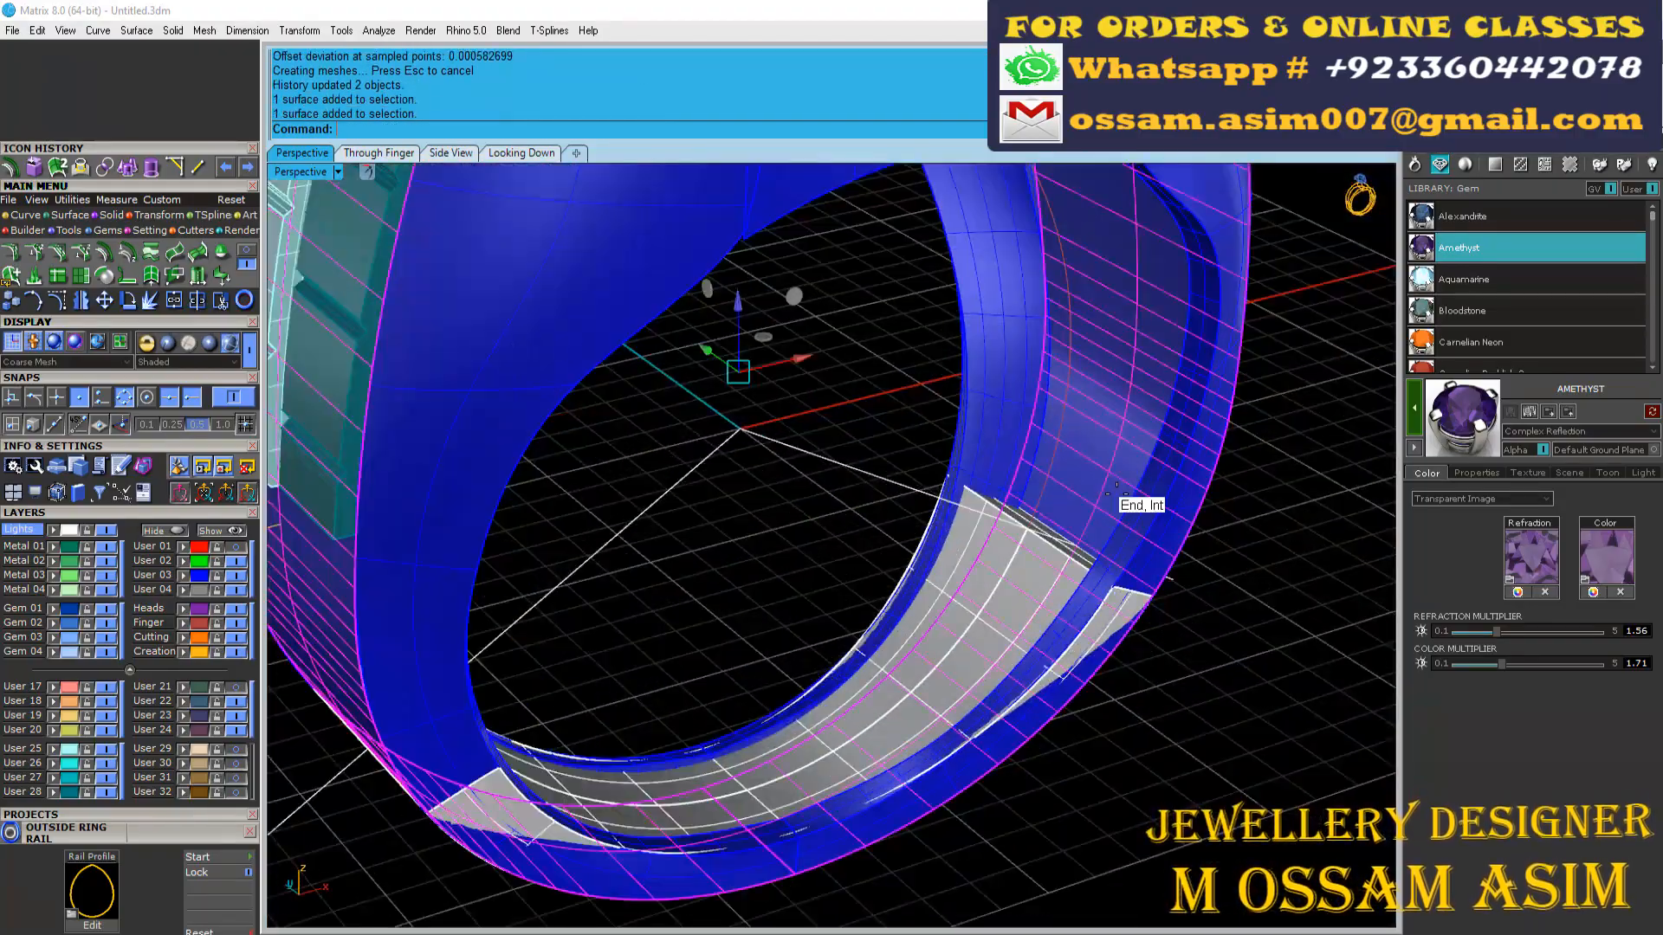
right_drag(1114, 490, 620, 571)
click(104, 252)
key(Return)
Step: Turn on solid edit points for the lower shank piece, select the points at both ends, and save the file
right_drag(746, 460, 517, 485)
click(597, 544)
scroll(597, 544, down, 5)
scroll(416, 558, up, 3)
click(110, 215)
click(197, 276)
scroll(537, 572, up, 4)
drag(408, 401, 732, 654)
right_drag(732, 655, 882, 422)
shift+drag(882, 422, 1212, 606)
scroll(882, 596, down, 3)
key(ctrl+s)
right_drag(881, 596, 907, 524)
key(Escape)
key(Escape)
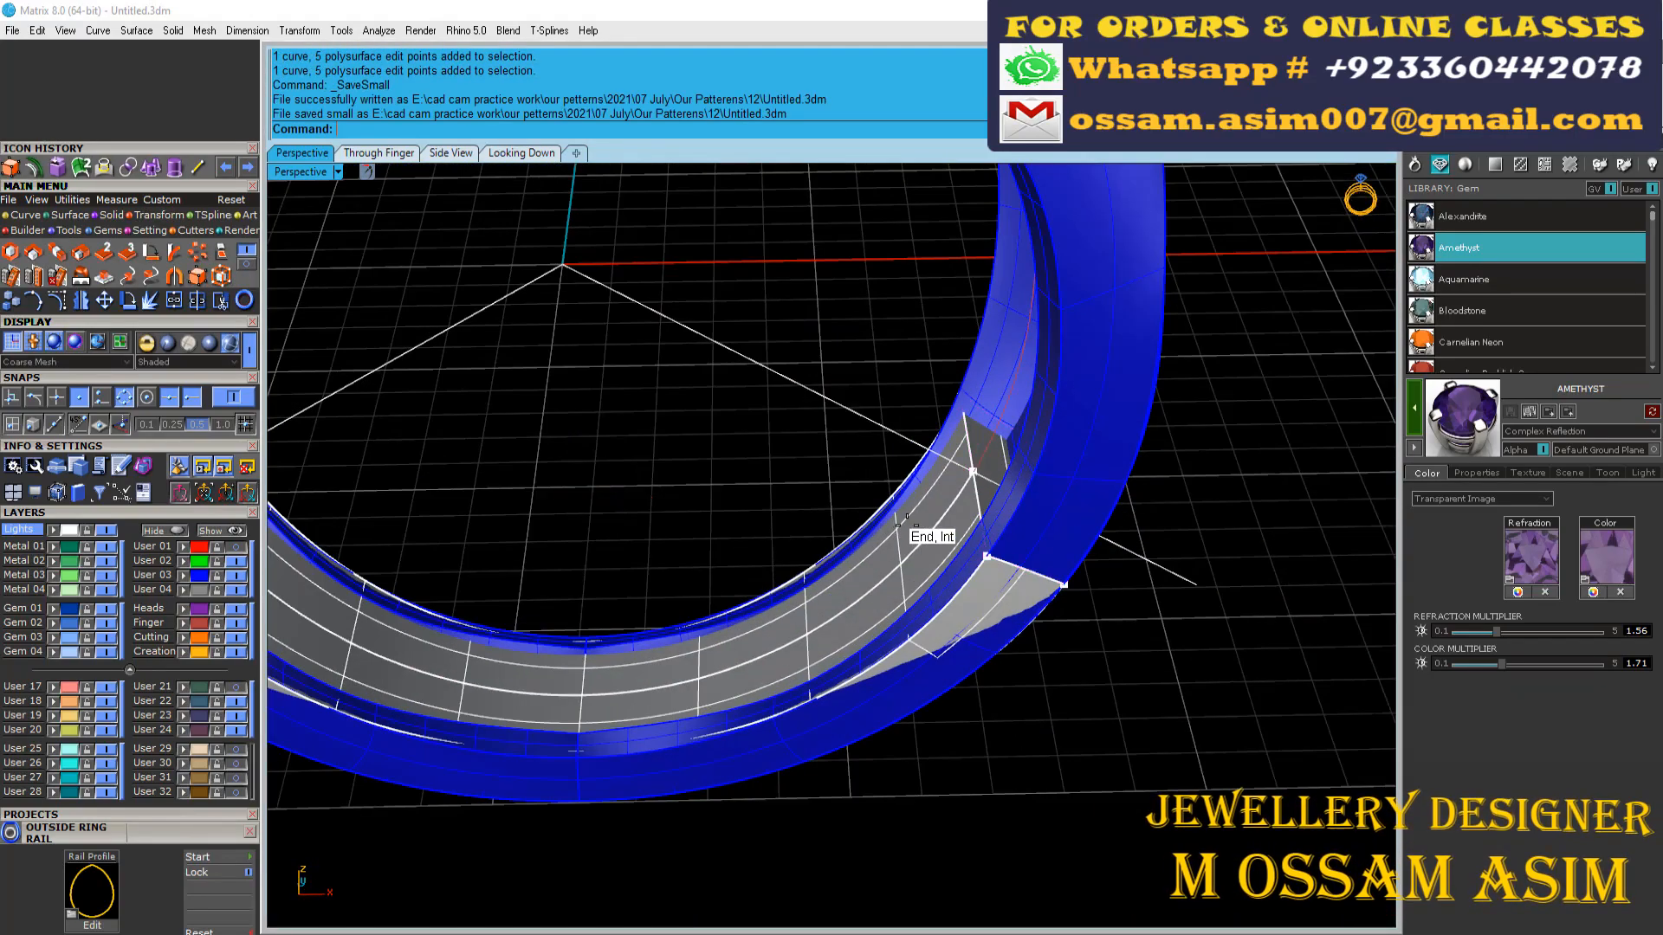
Step: Turn the lower shank piece's solid points back on and slightly adjust the edit points at both of its ends
scroll(866, 519, down, 4)
click(524, 520)
scroll(372, 447, up, 2)
click(197, 277)
right_drag(643, 658, 652, 599)
drag(651, 599, 671, 617)
right_drag(672, 617, 802, 483)
shift+drag(802, 482, 1070, 704)
right_drag(1070, 703, 875, 624)
scroll(637, 479, up, 5)
drag(701, 552, 713, 546)
scroll(651, 585, down, 7)
scroll(646, 587, up, 6)
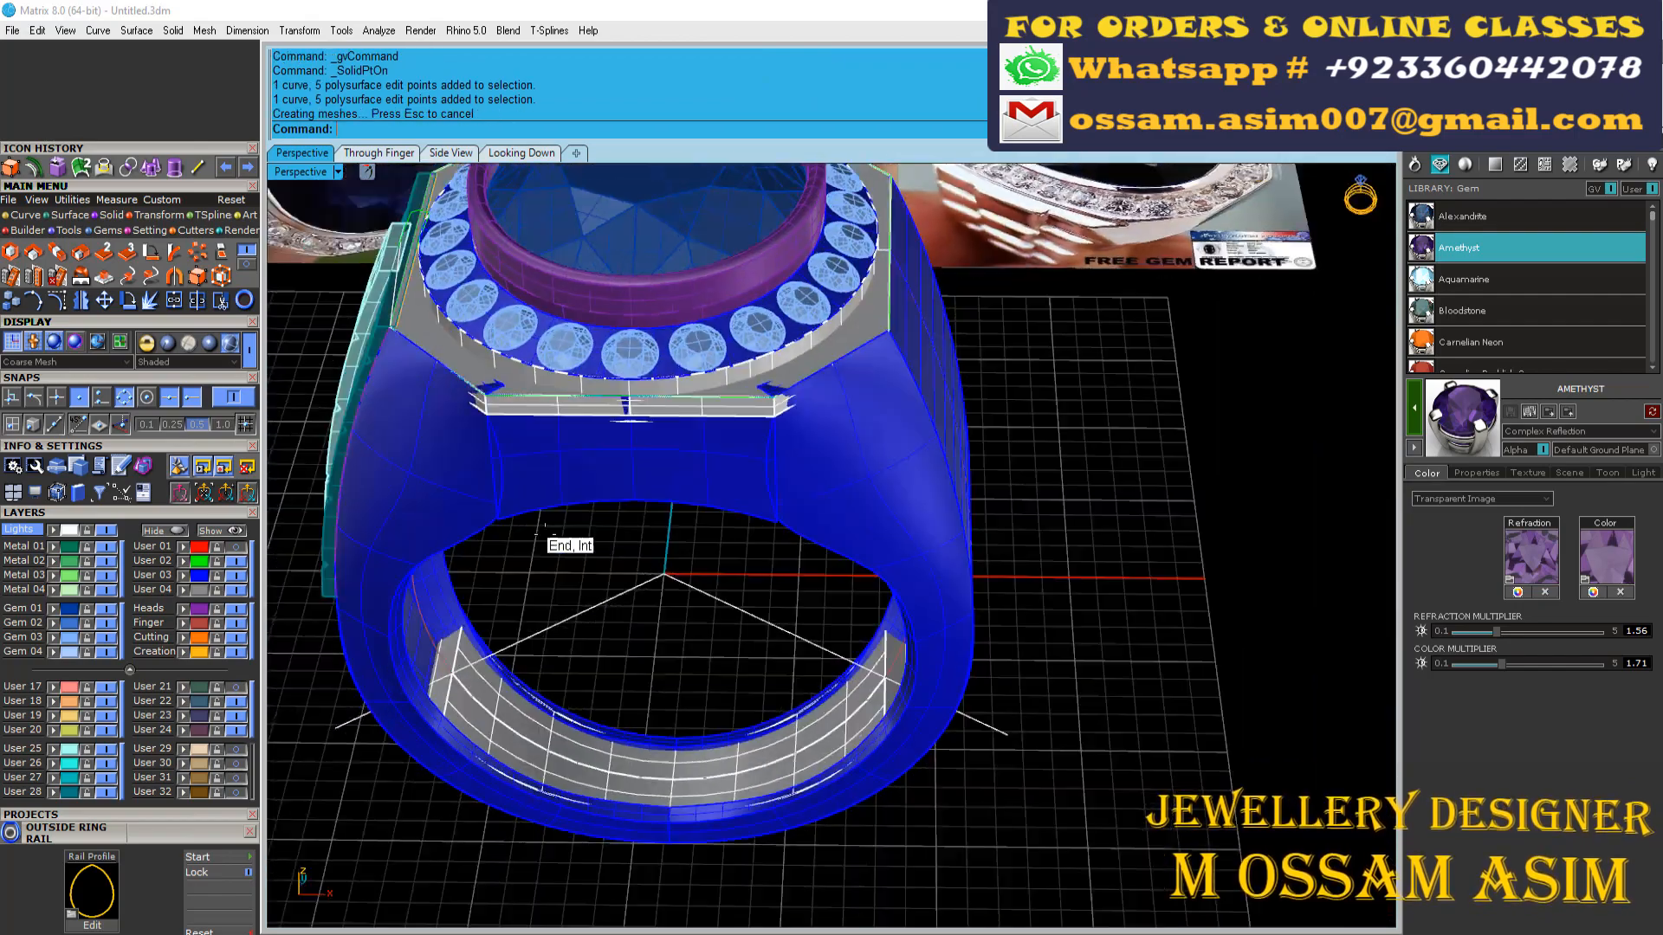
Step: Select the outer stepped shoulder bands and examine how they sit against the shank and head in the Through Finger view
click(481, 466)
right_drag(534, 393, 524, 341)
key(F2)
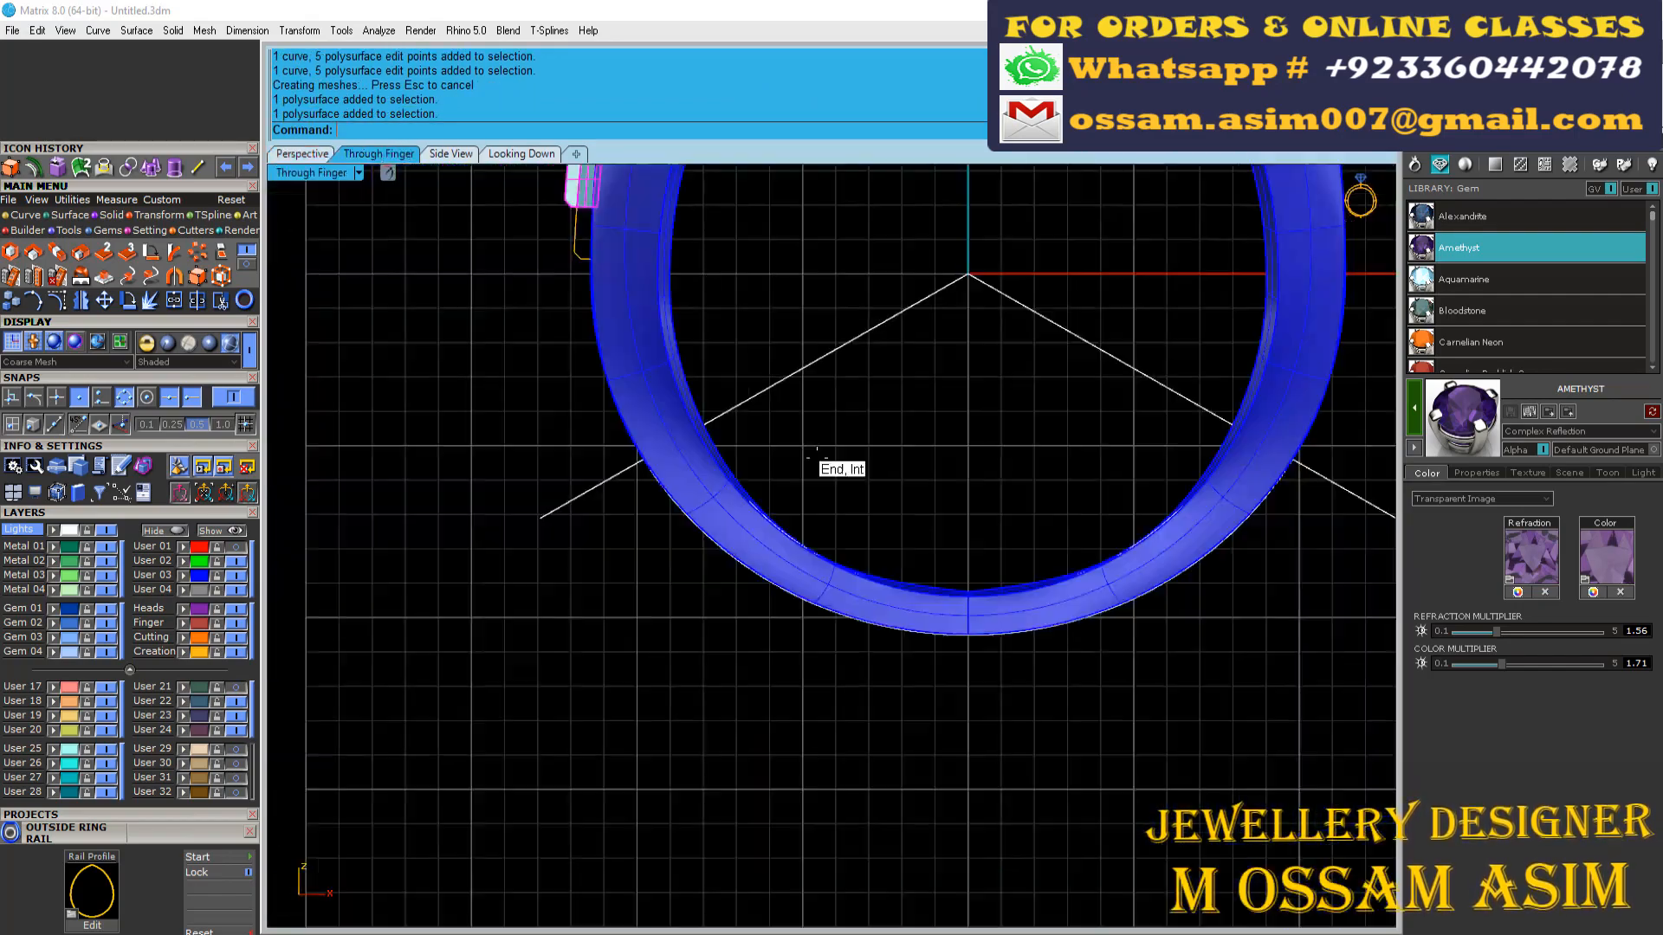
right_drag(818, 456, 725, 563)
scroll(725, 564, up, 6)
scroll(714, 594, down, 2)
right_drag(673, 315, 675, 516)
scroll(675, 516, up, 6)
right_drag(611, 606, 653, 725)
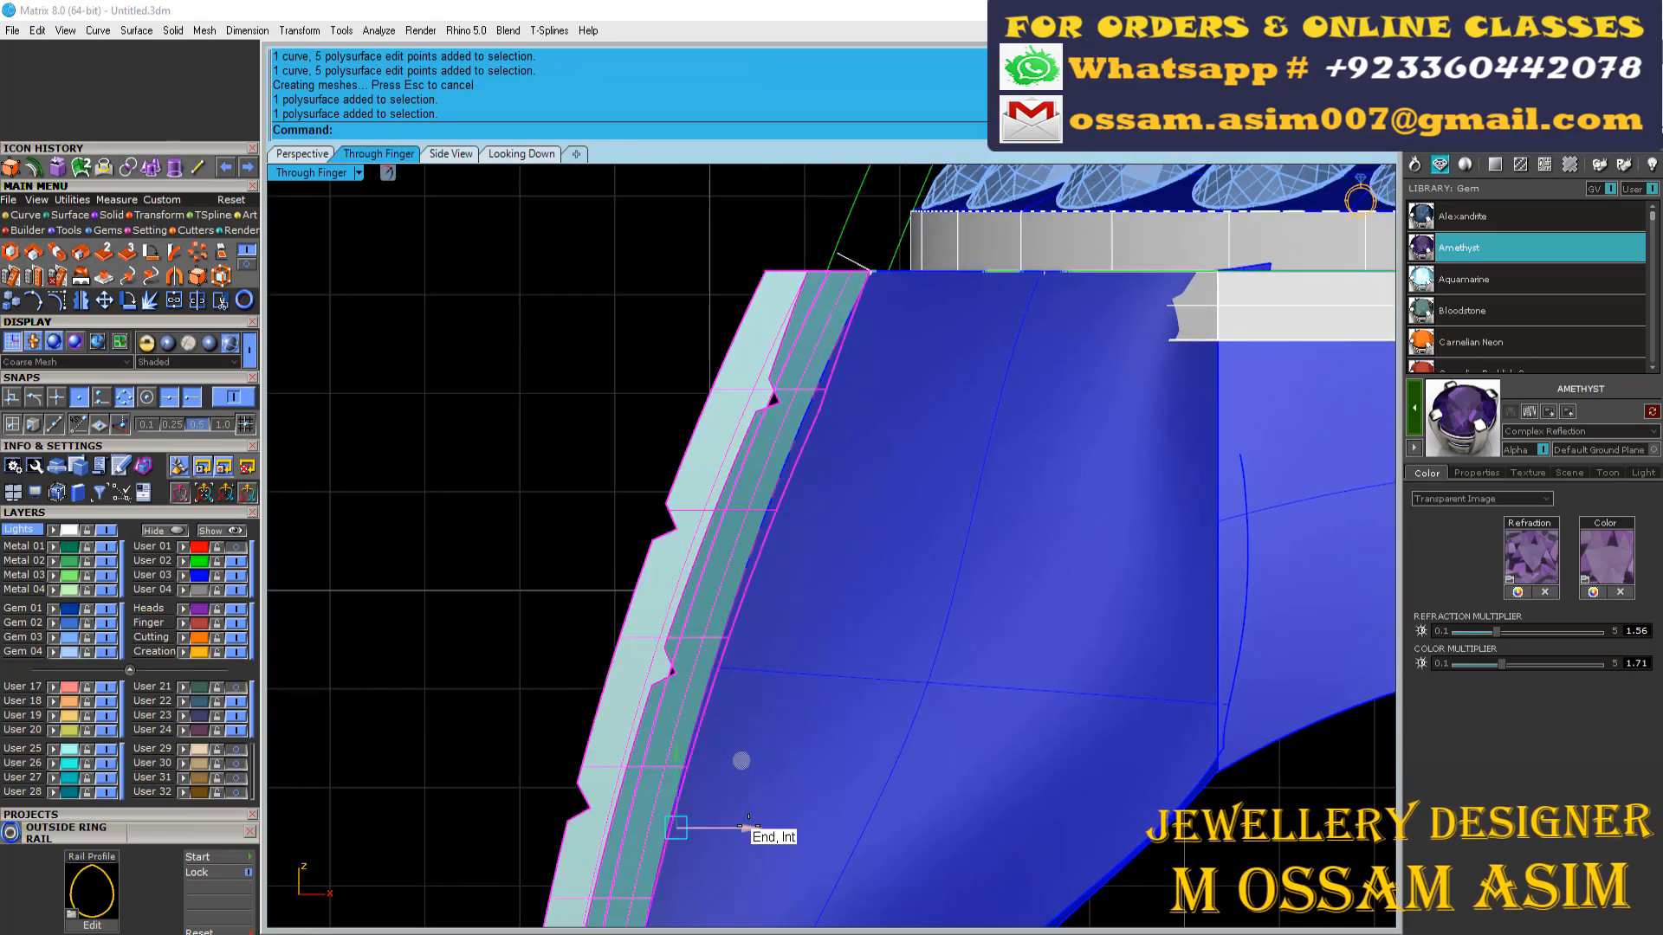
click(709, 565)
Step: Apply a global cage edit with 2 × 2 × 2 points and degree 1 to the centre stepped shoulder band
click(313, 155)
scroll(598, 451, down, 3)
right_drag(555, 433, 645, 624)
scroll(646, 623, down, 3)
click(667, 606)
key(Return)
key(Return)
right_drag(645, 554, 658, 408)
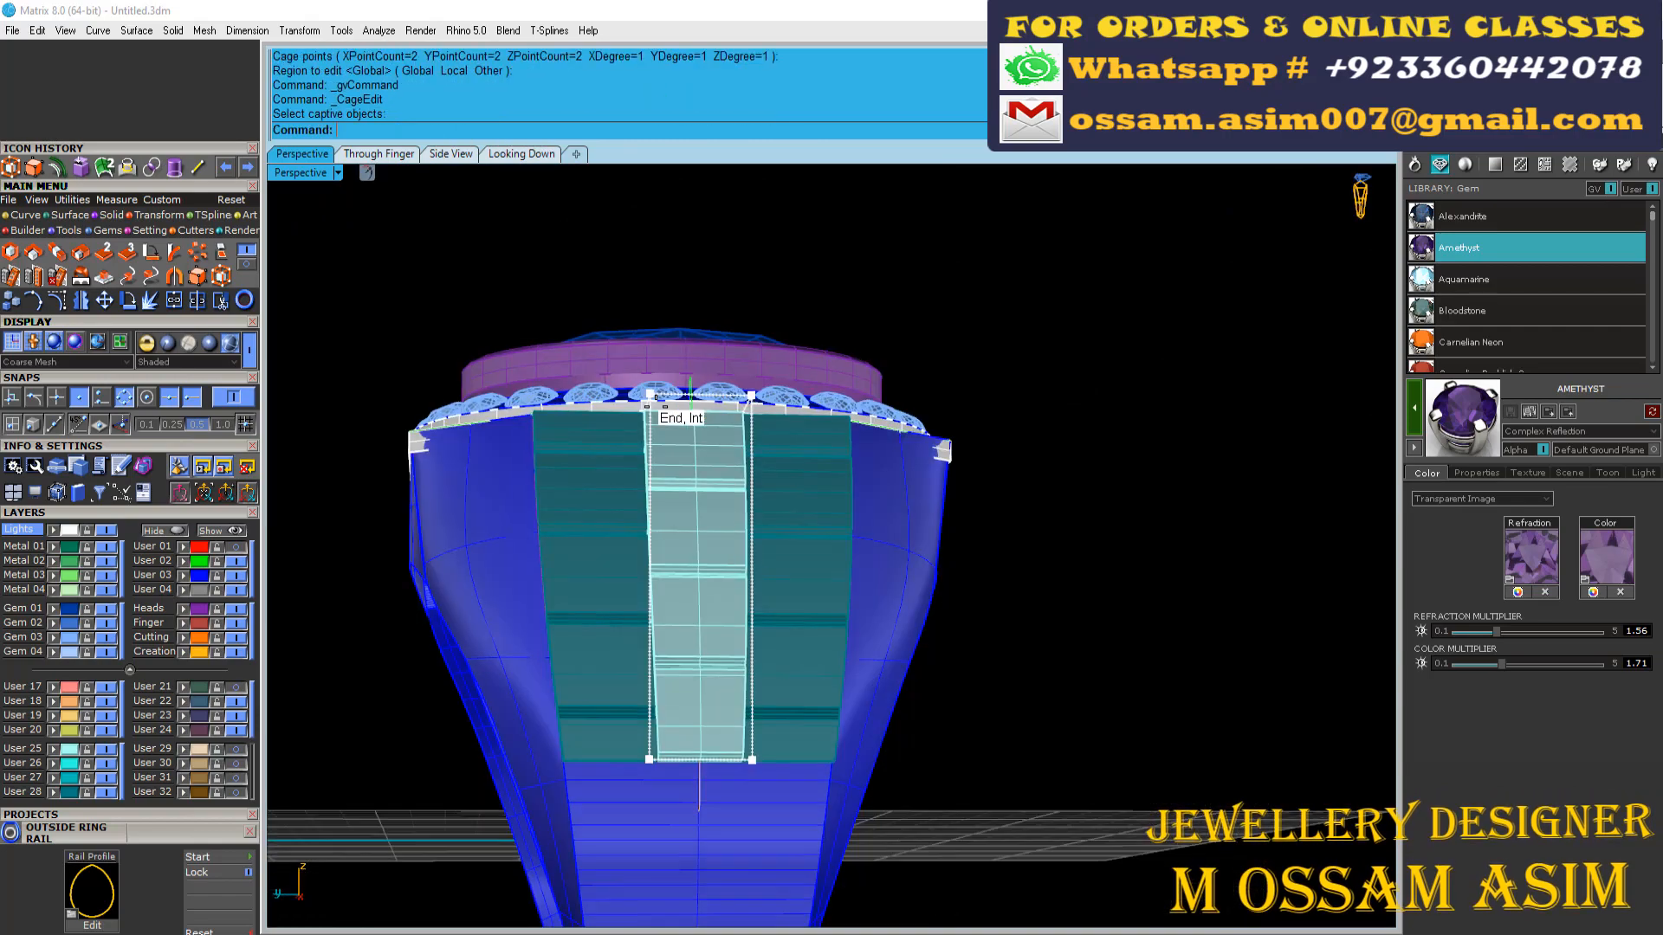
Step: Reshape the upper end of the centre shoulder band with its four top cage points, and delete the cage
scroll(645, 389, up, 2)
drag(631, 390, 790, 463)
right_drag(693, 451, 660, 511)
scroll(656, 512, up, 7)
scroll(628, 534, down, 5)
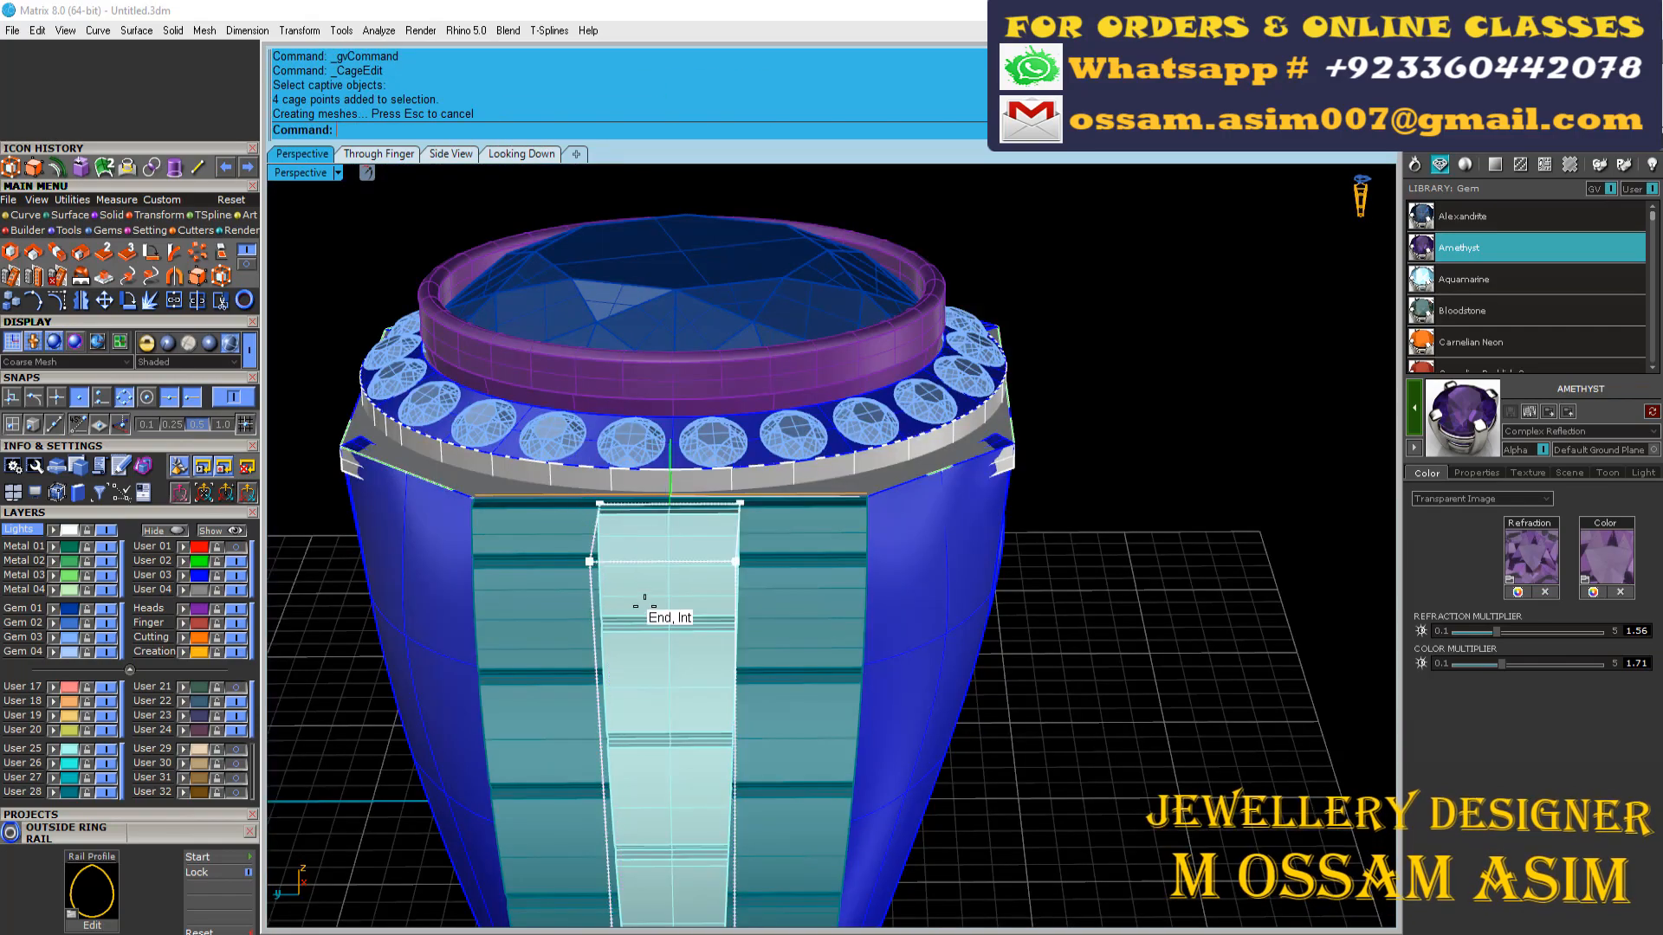
right_drag(639, 594, 490, 471)
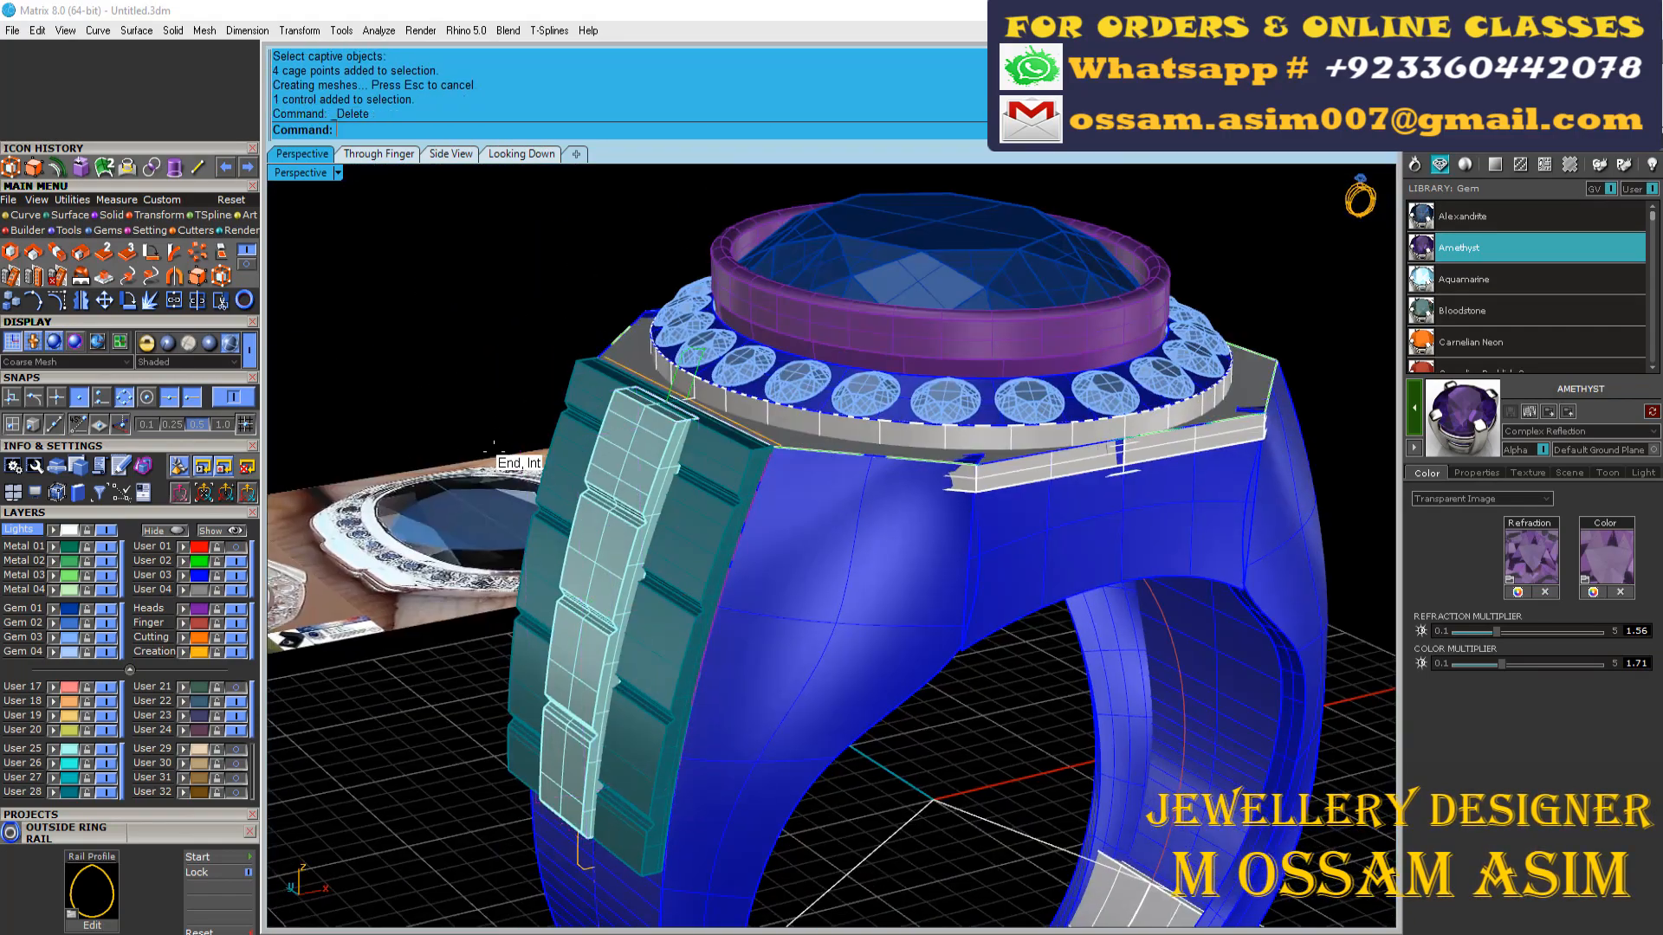
Step: Mirror a copy of the stepped shoulder bands to the opposite shoulder across the origin, and save the file
right_drag(555, 485, 576, 511)
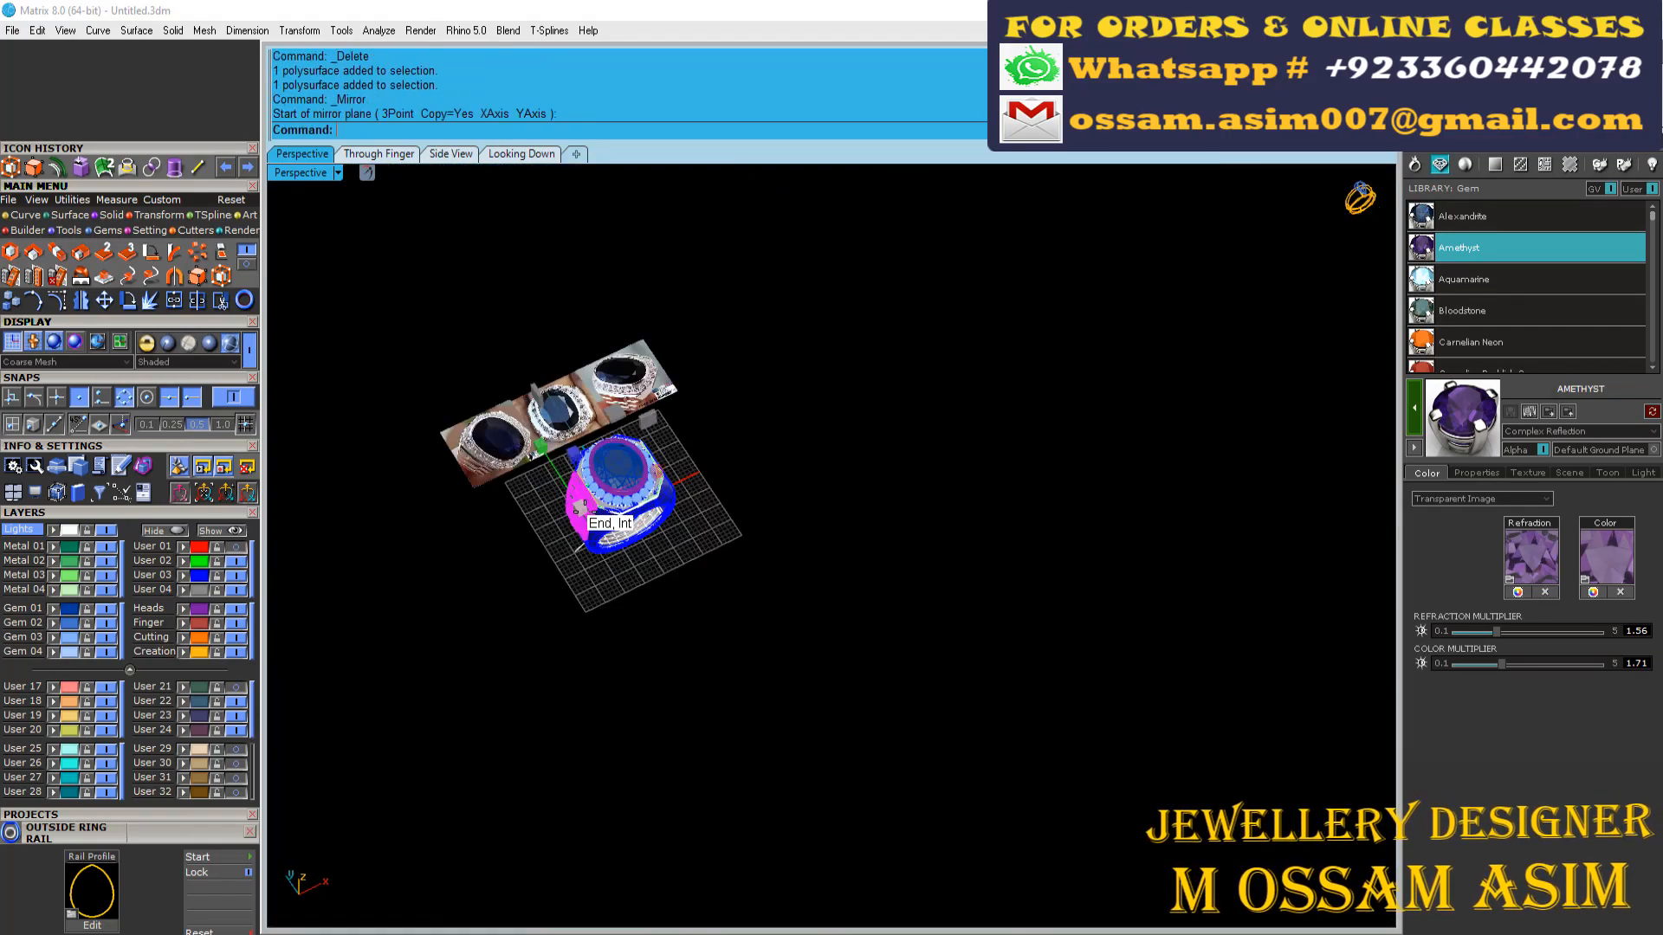
key(ctrl+s)
scroll(713, 682, up, 3)
scroll(779, 606, down, 2)
click(12, 30)
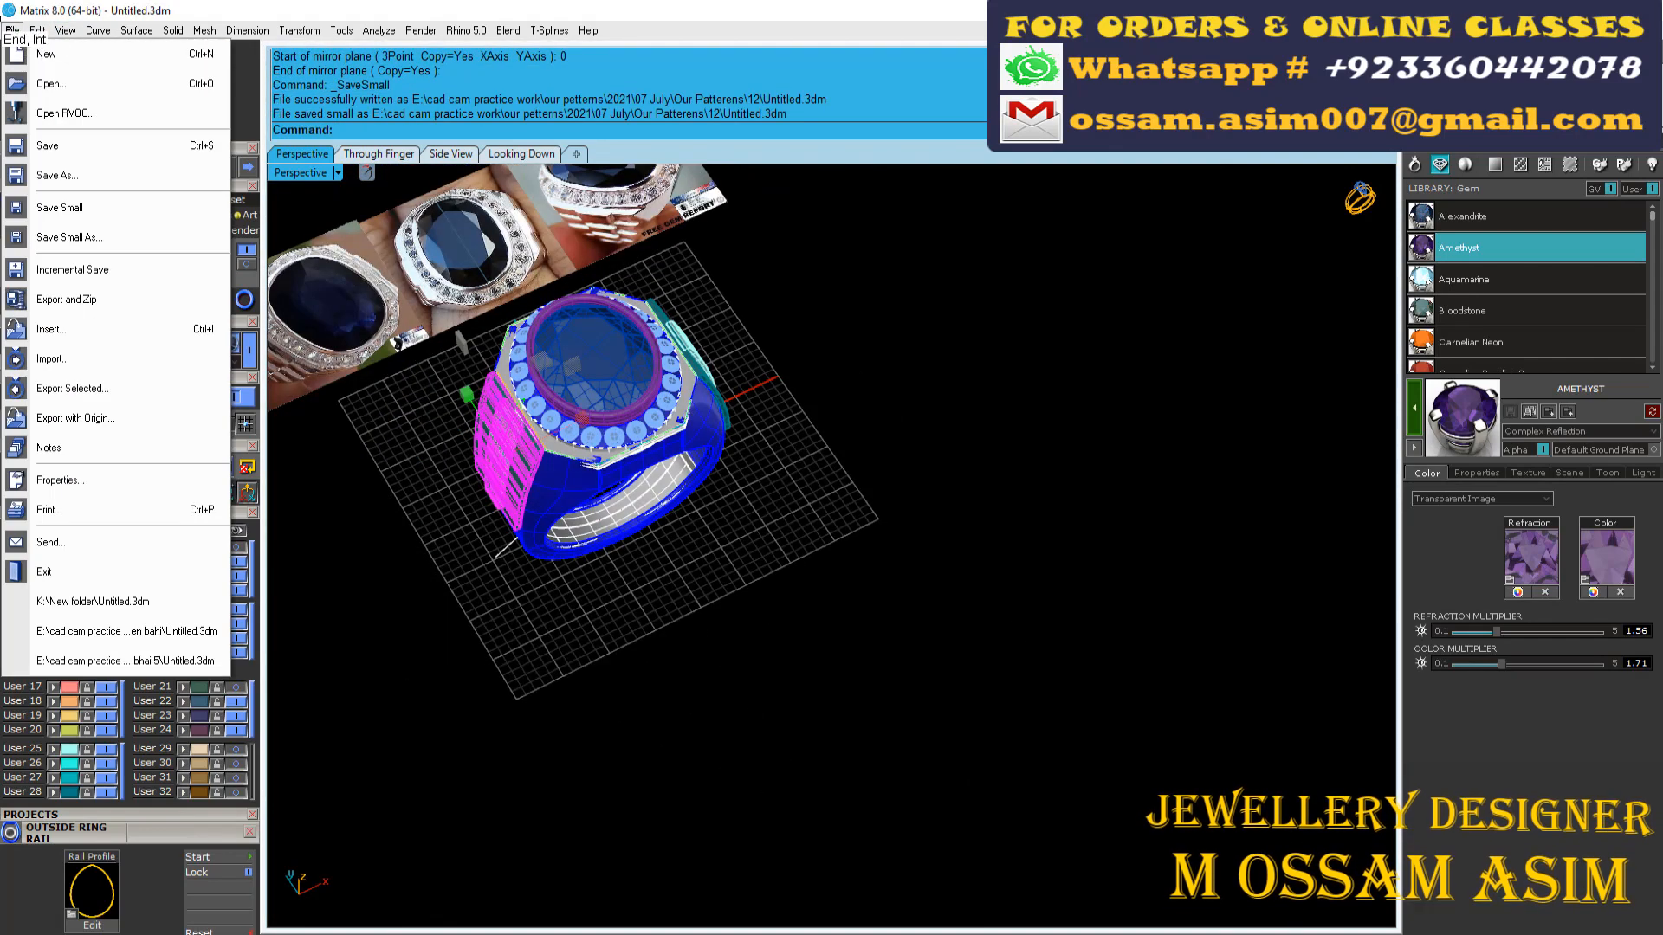